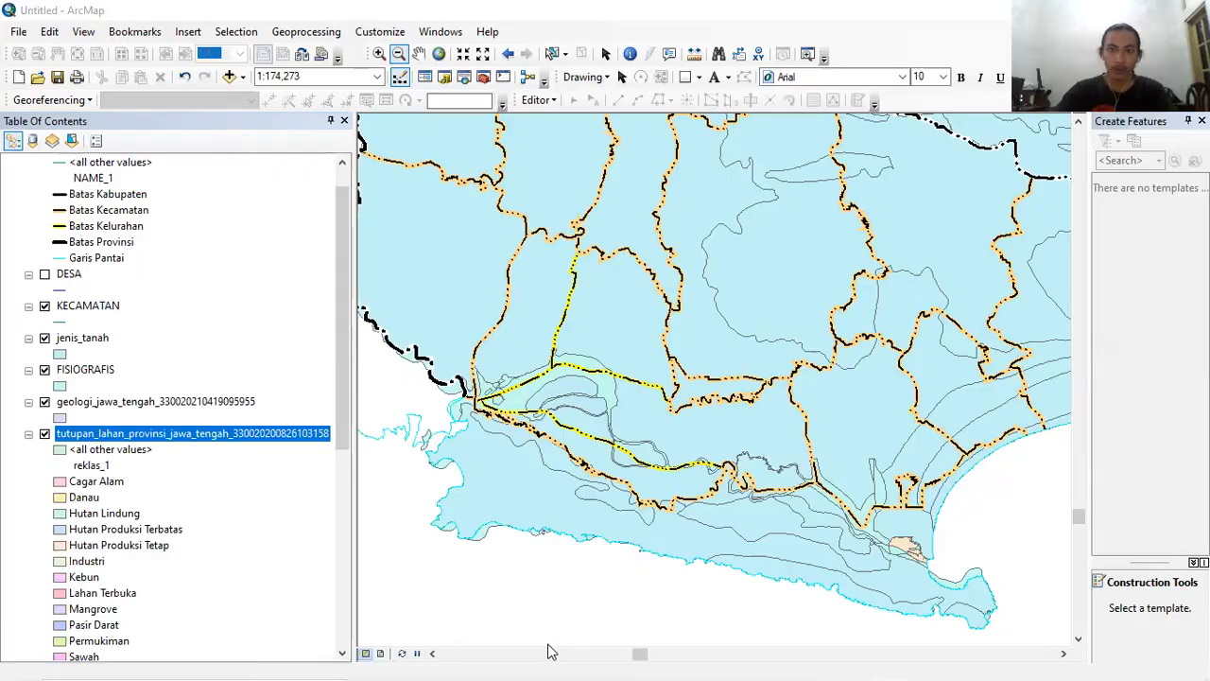
Switch from ArcMap to the browser's scanned soil-map booklet and open a new tab
key(alt+Tab)
click(484, 49)
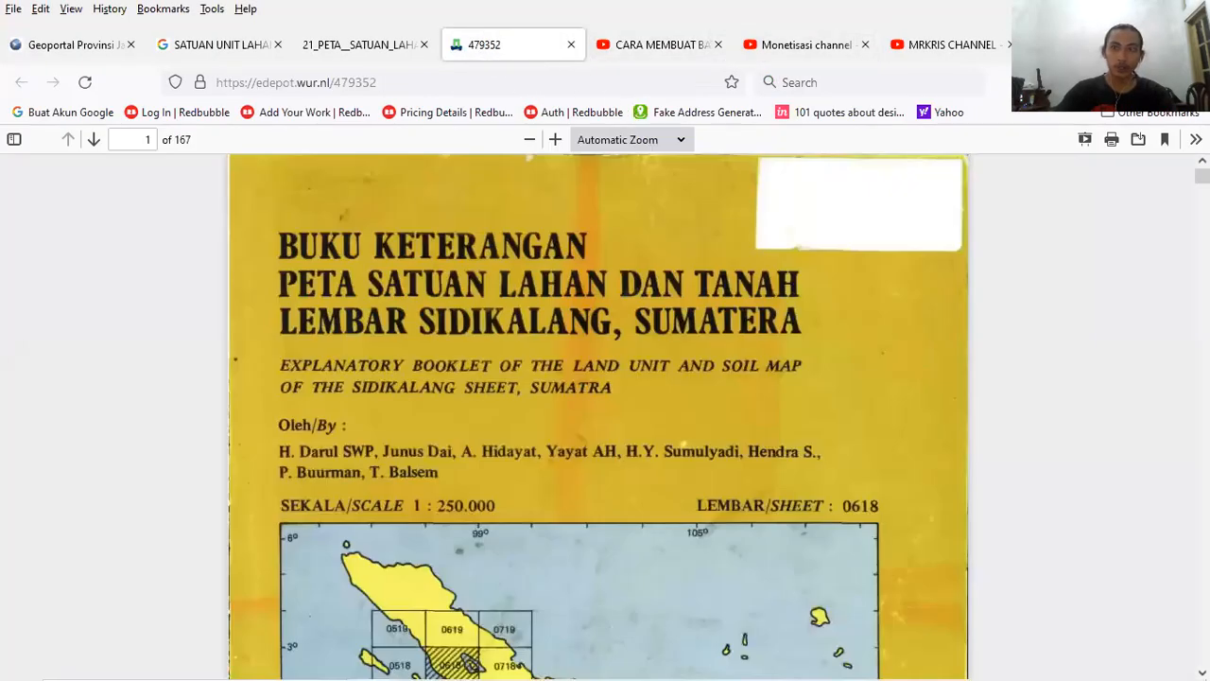
key(ctrl+t)
Search Google for USGS and open the official USGS website
text(USGS)
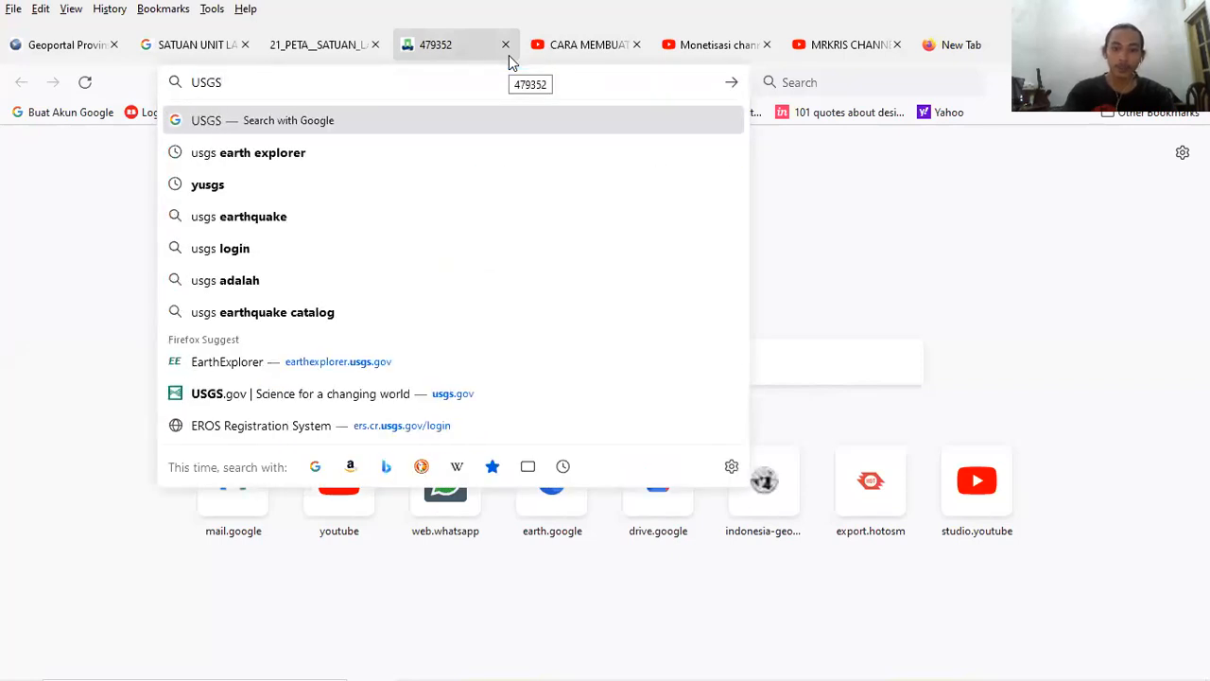
key(Return)
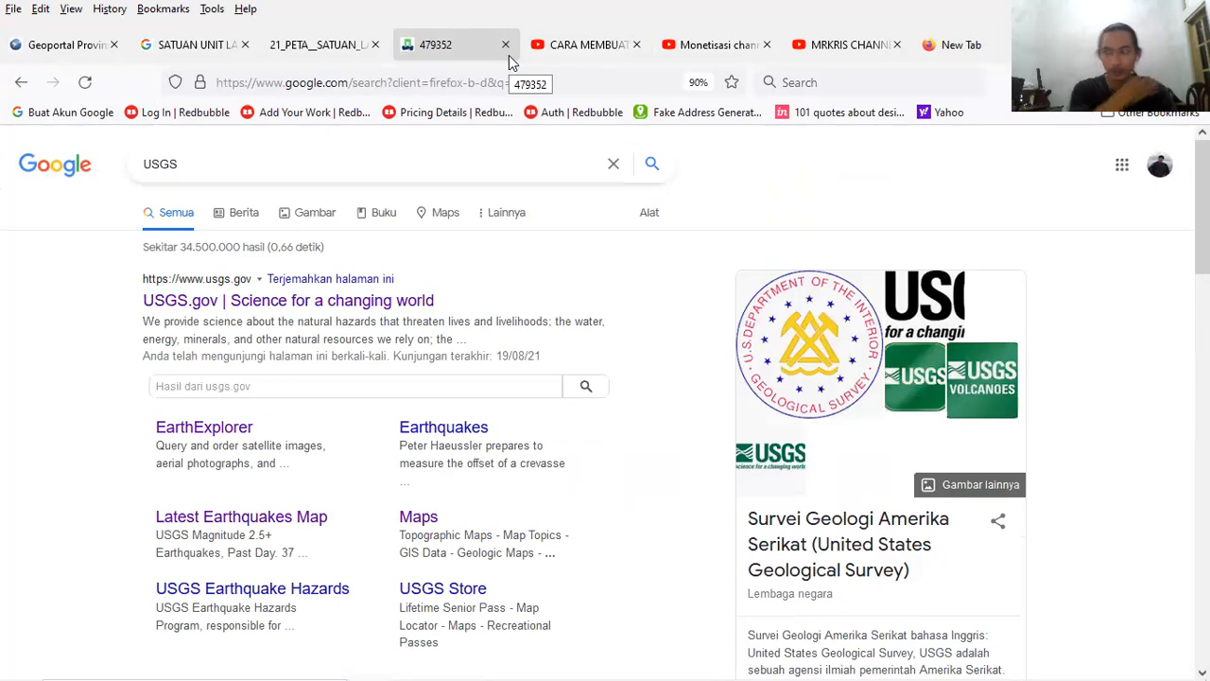
click(229, 301)
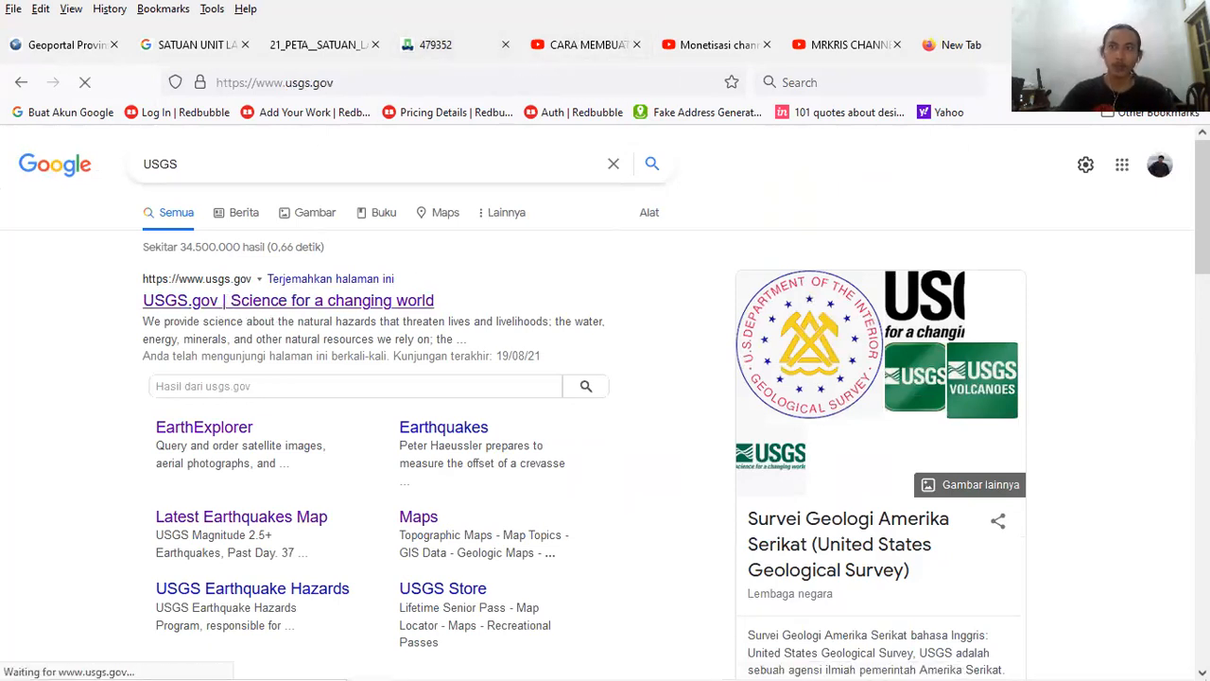
In a new tab, search for DEMNAS and open the DEMNAS portal
key(ctrl+t)
text(DE)
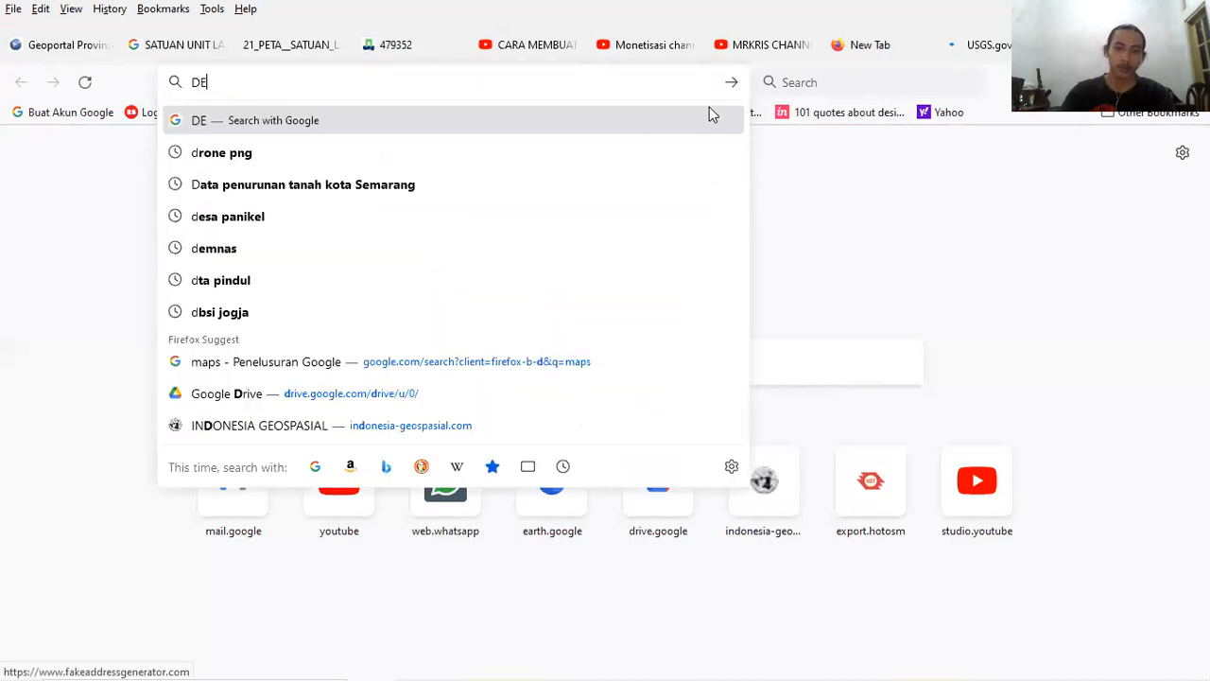
text(MNAS)
key(Return)
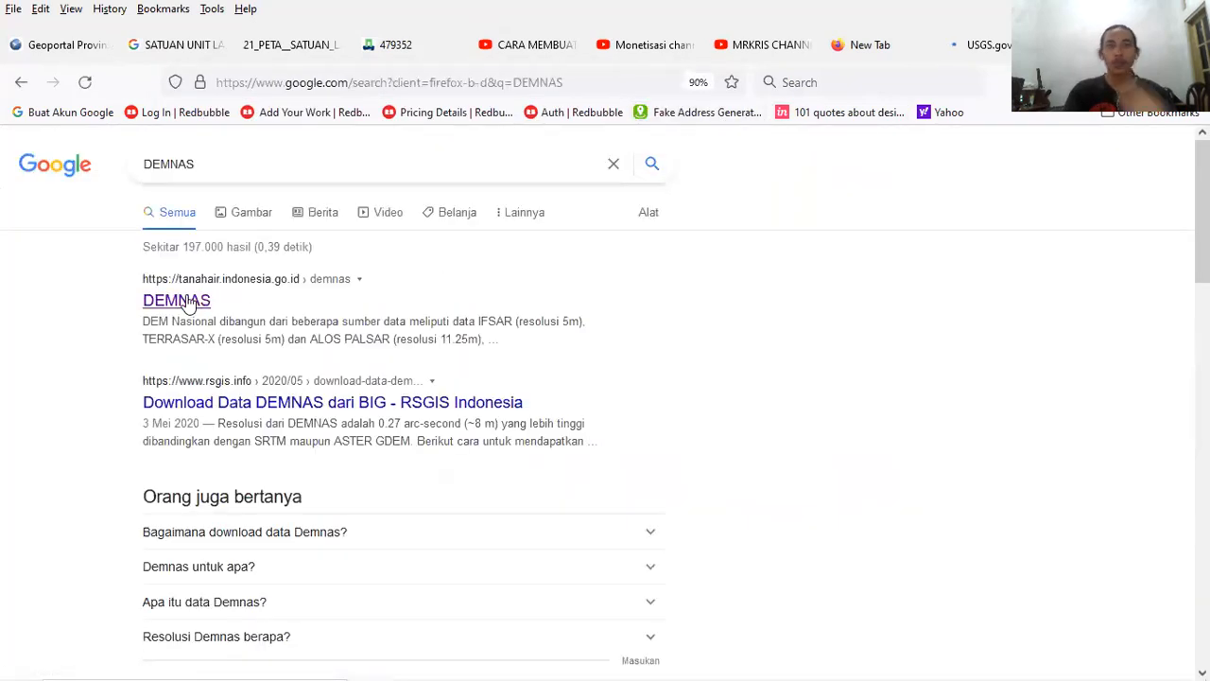
click(179, 299)
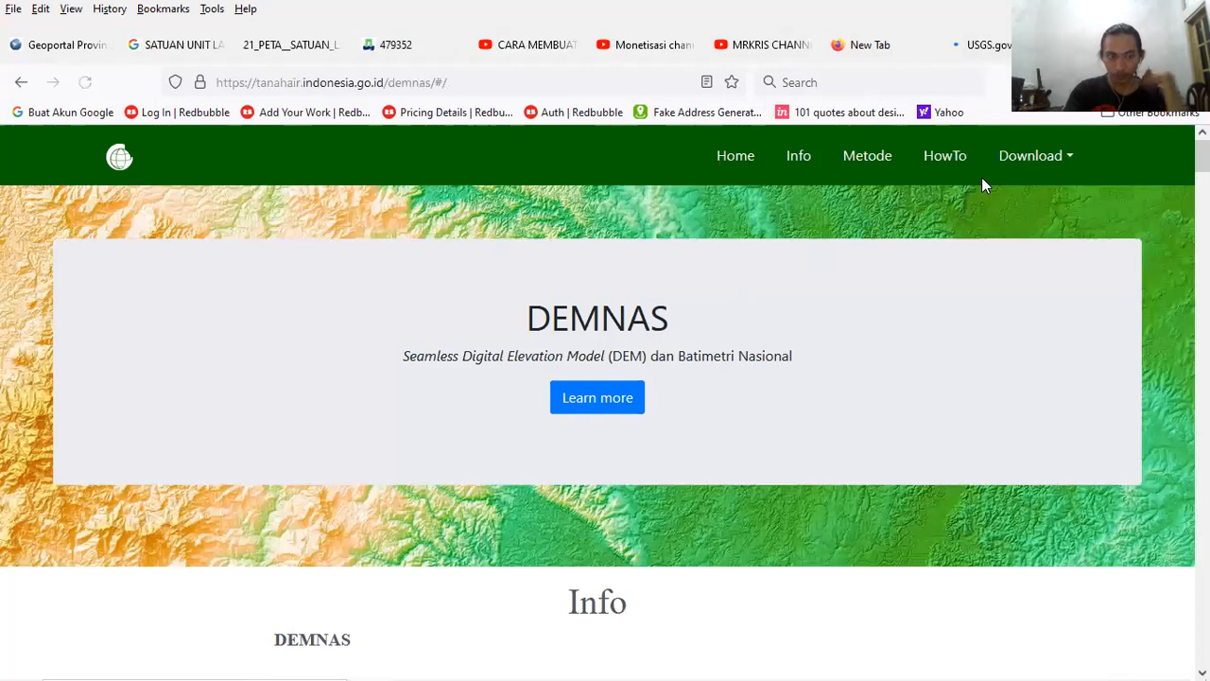
Go to Download > DEMNAS and enter the account username on the login form
click(1058, 157)
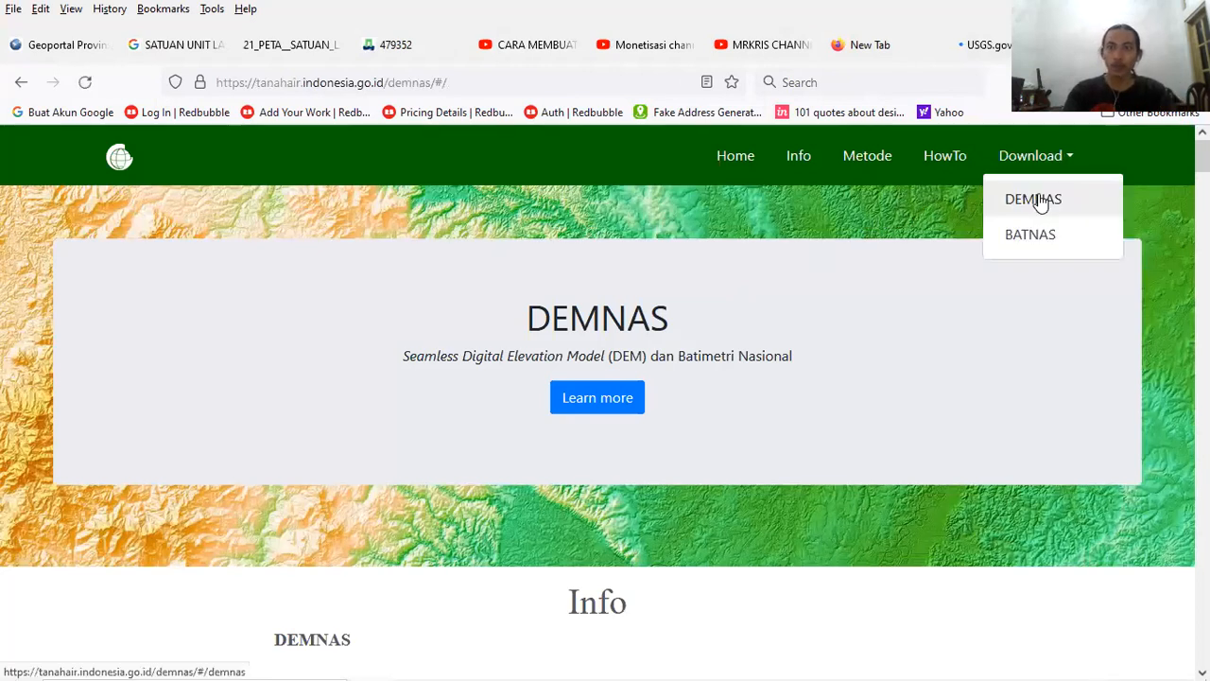
click(1036, 196)
click(538, 417)
text(AND)
key(BackSpace)
key(BackSpace)
key(BackSpace)
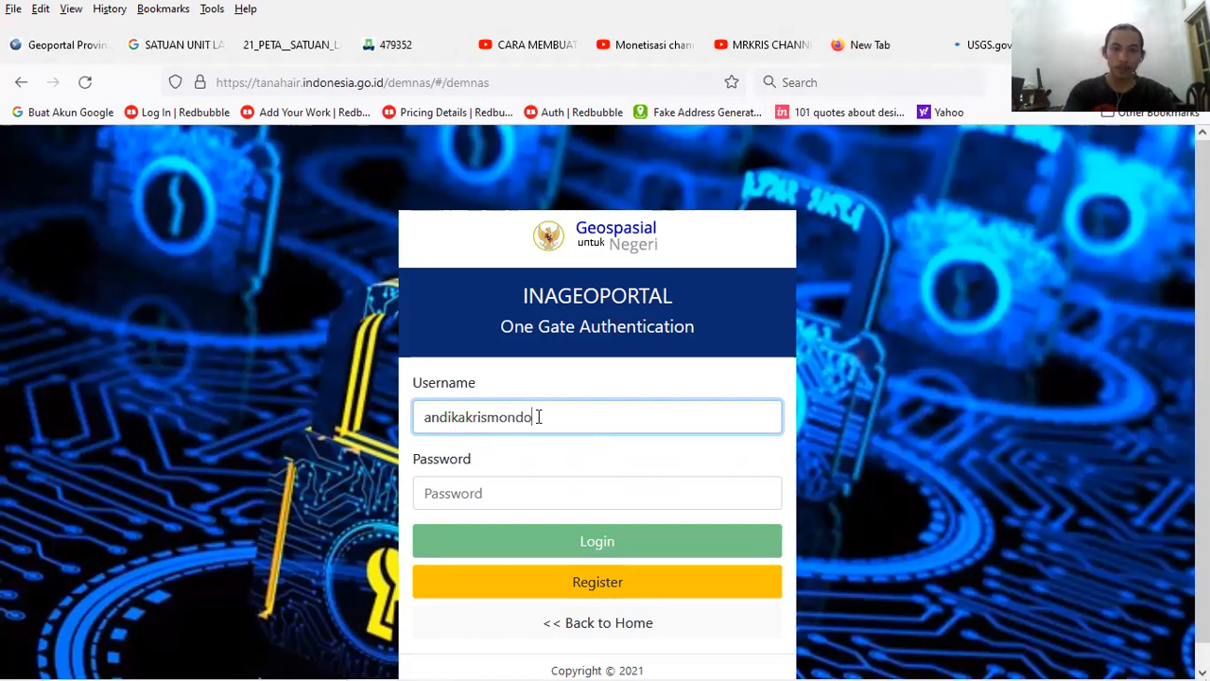
Fill the saved password from autofill, log in, then check the USGS tab
click(520, 501)
click(520, 501)
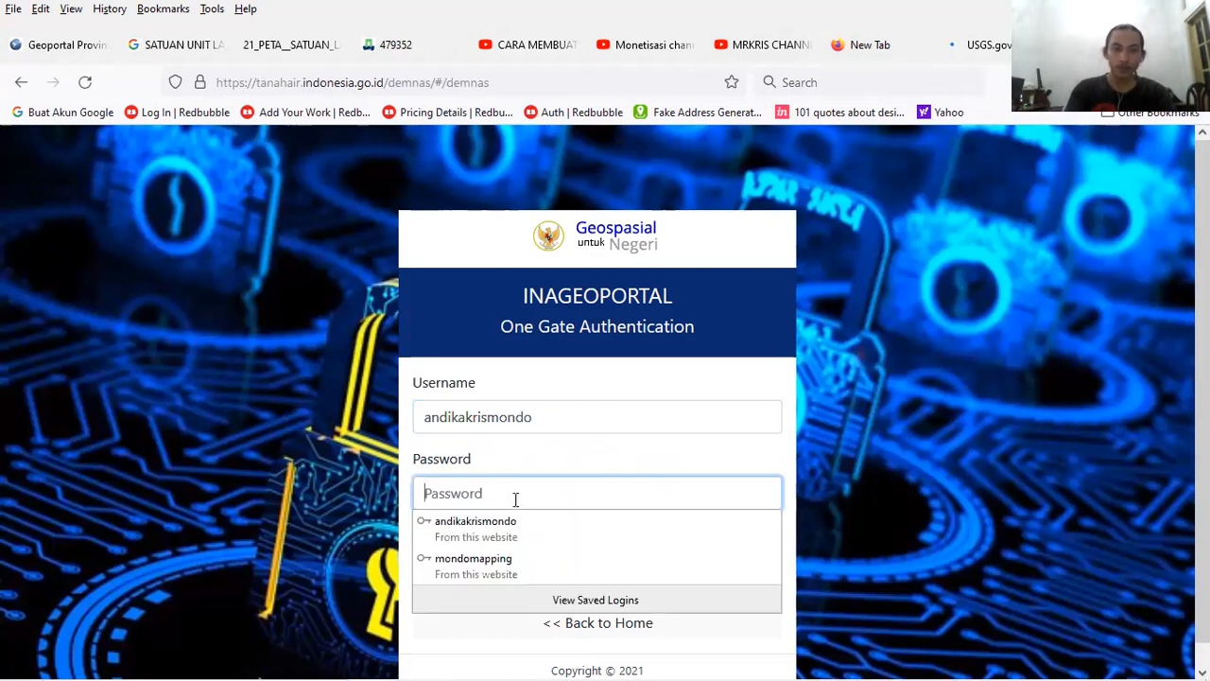
click(515, 521)
click(513, 548)
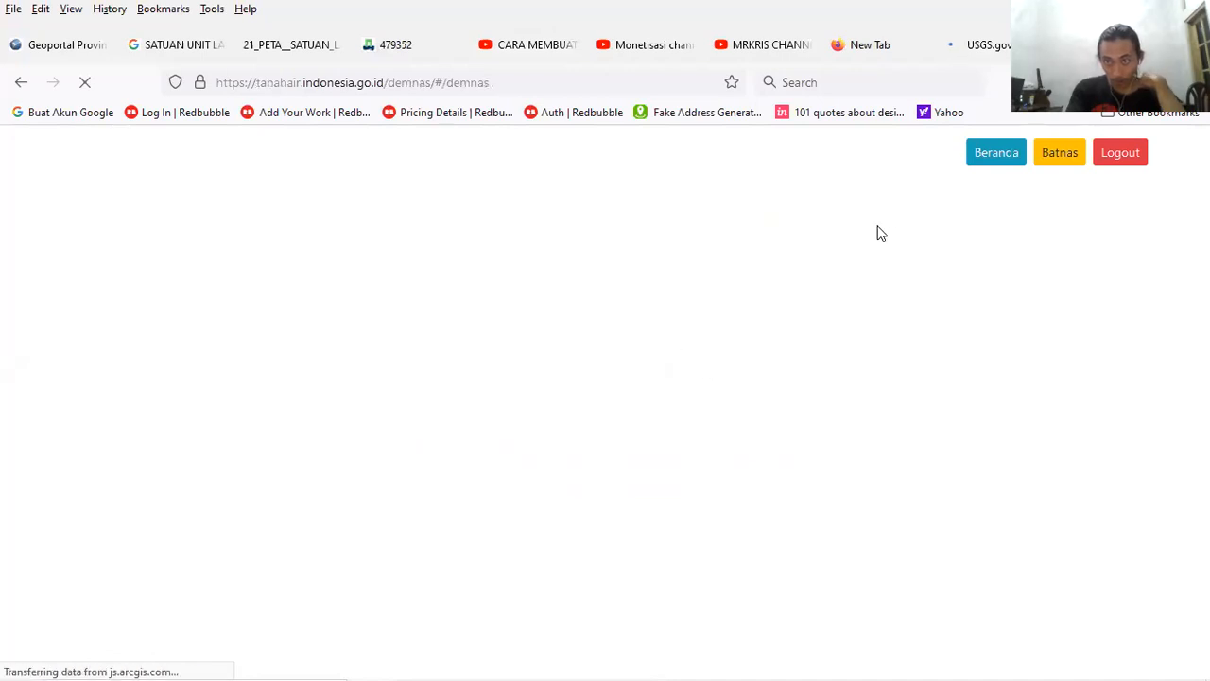
click(983, 44)
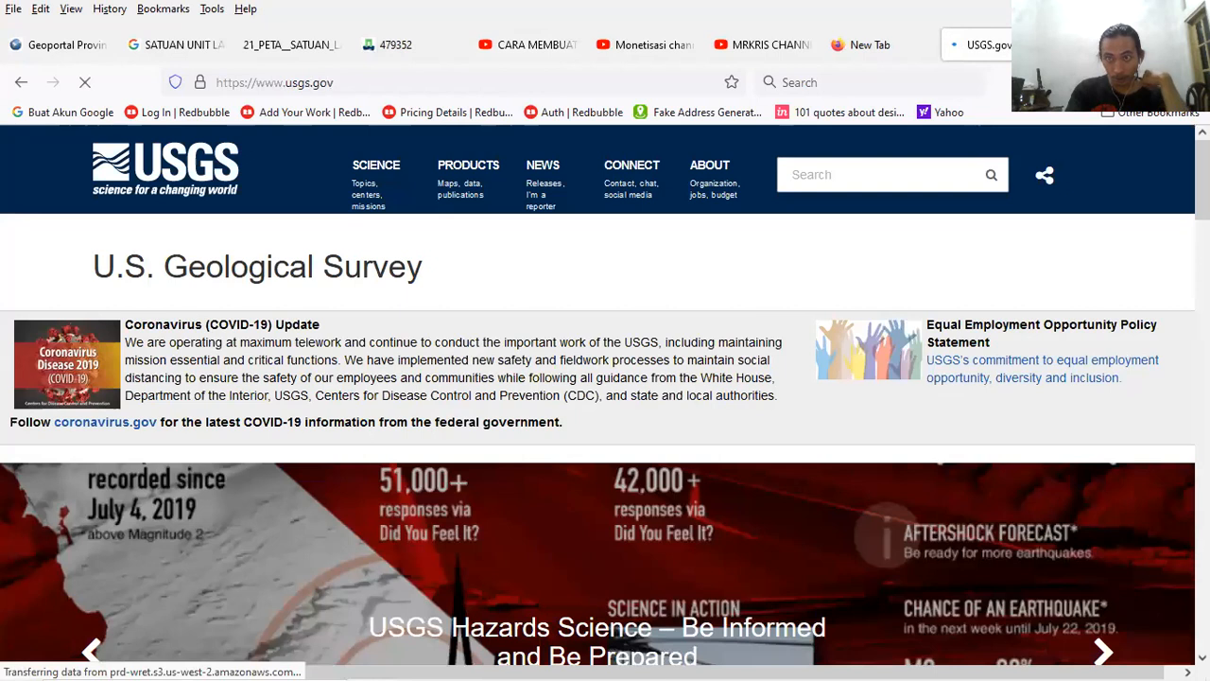
Return to the DEMNAS map and pan and zoom from Indonesia to Central Java
click(1096, 45)
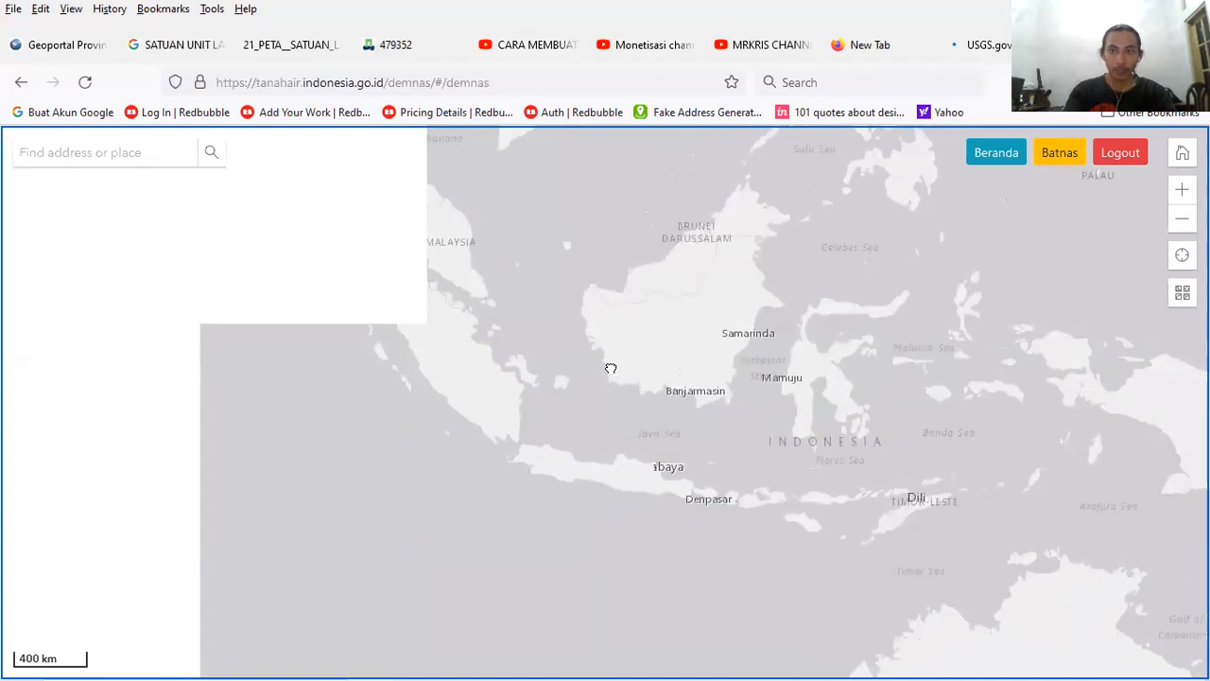
drag(611, 369, 640, 387)
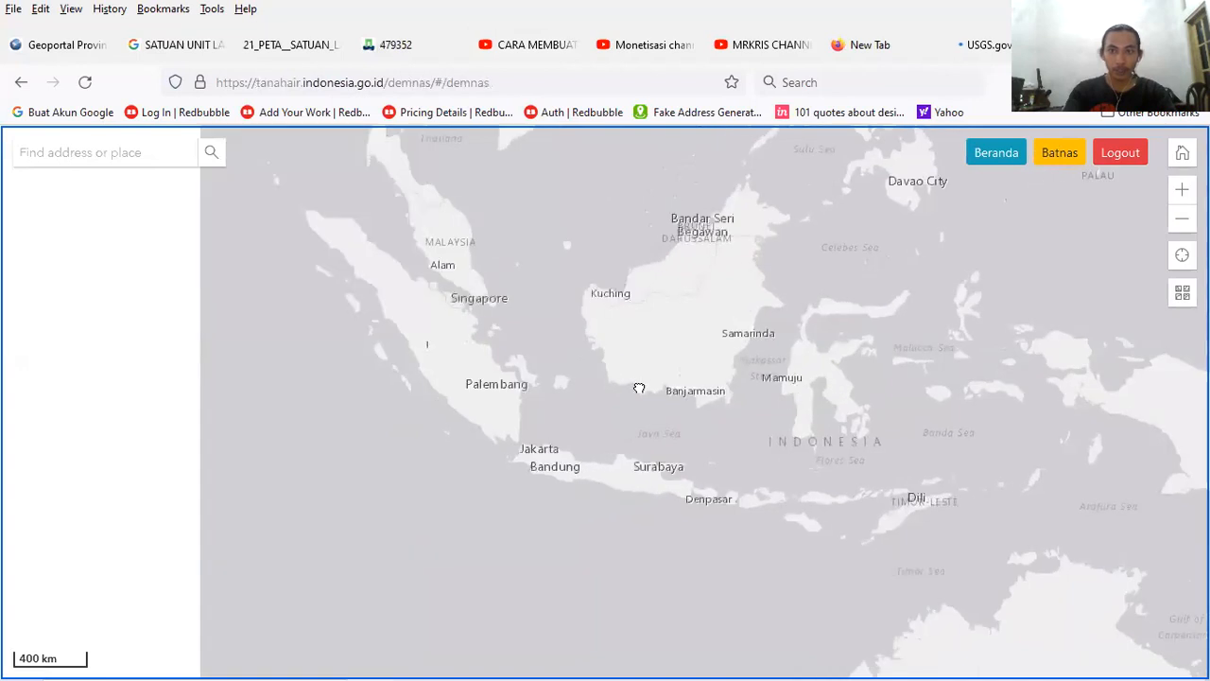
scroll(611, 479, down, 2)
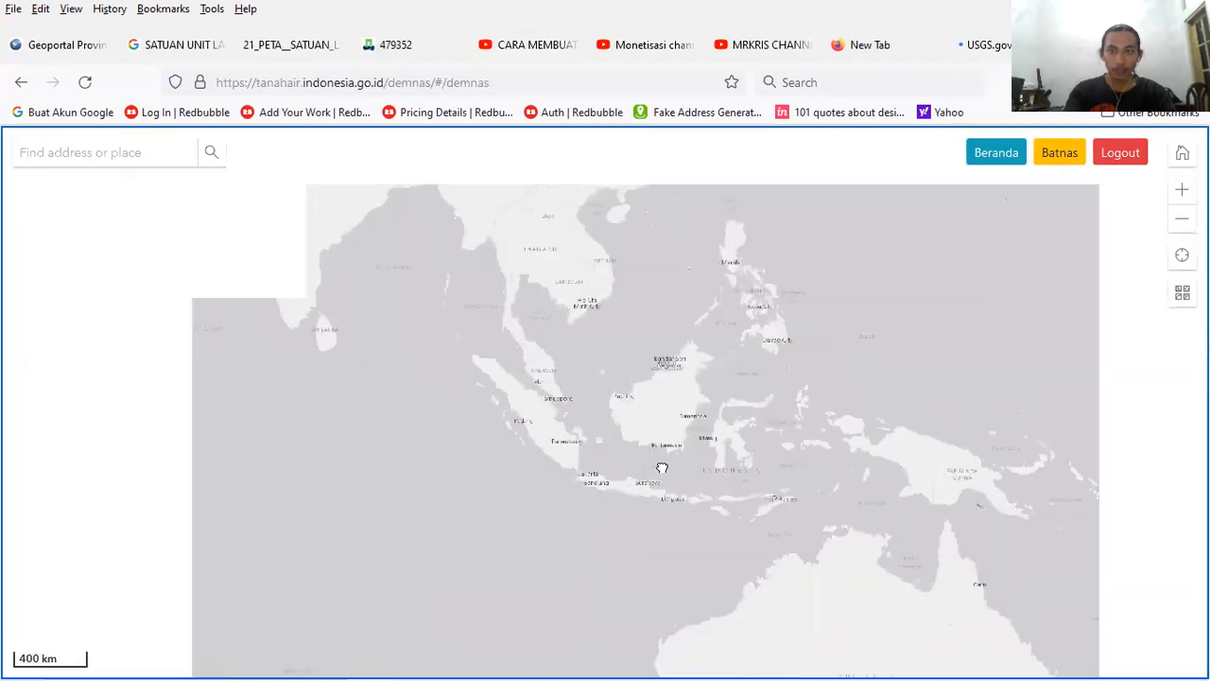
click(1182, 190)
click(1182, 190)
Zoom in on Central Java's south coast near Majenang and select the coastal tile
click(1182, 190)
click(1181, 190)
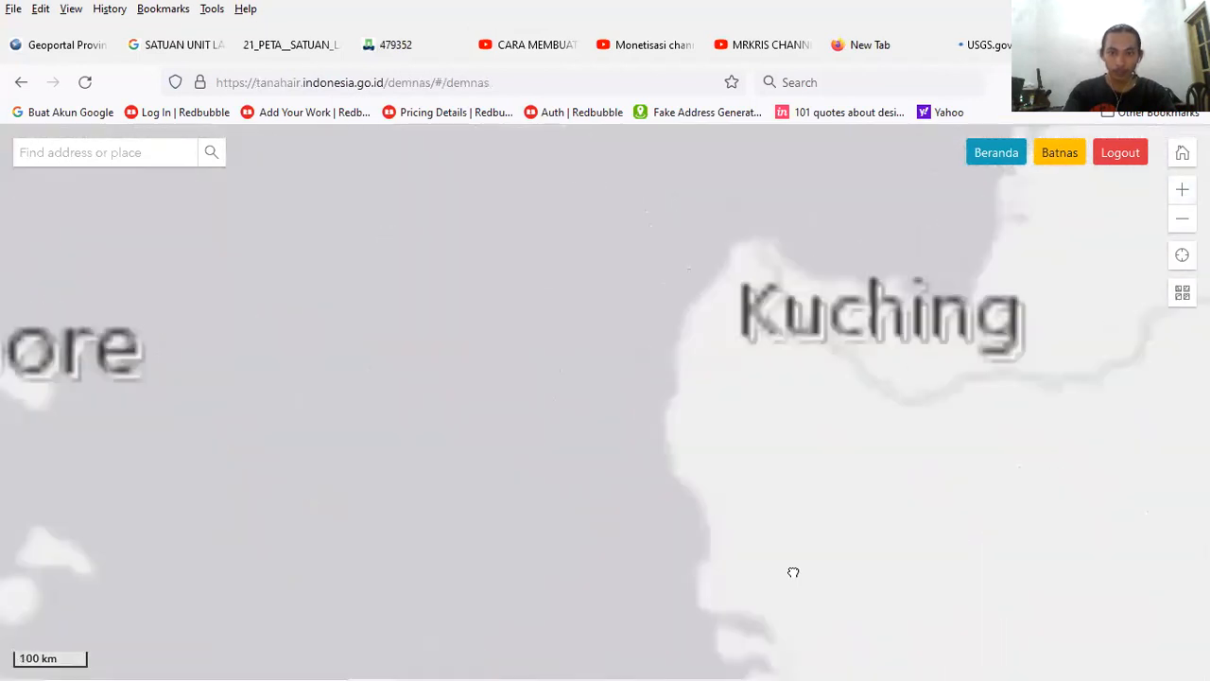
drag(793, 572, 845, 314)
drag(798, 616, 818, 322)
drag(794, 553, 841, 231)
click(1182, 218)
drag(679, 442, 643, 268)
drag(743, 332, 651, 337)
click(1181, 190)
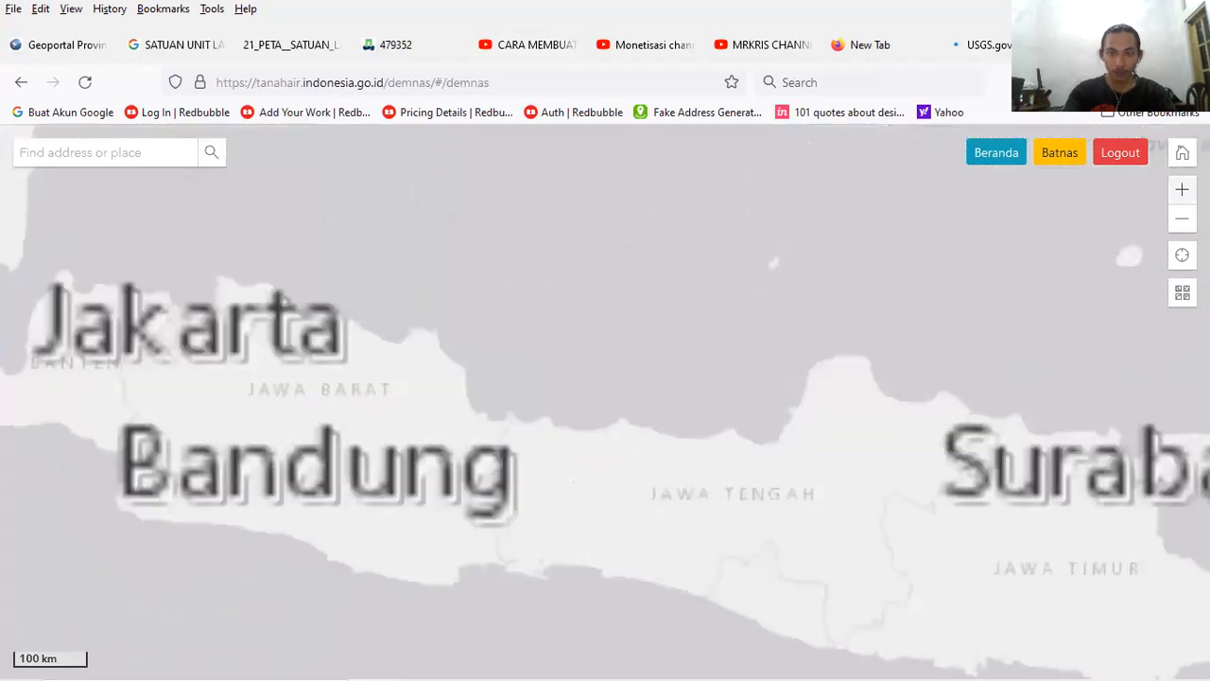
click(1181, 190)
drag(709, 523, 743, 265)
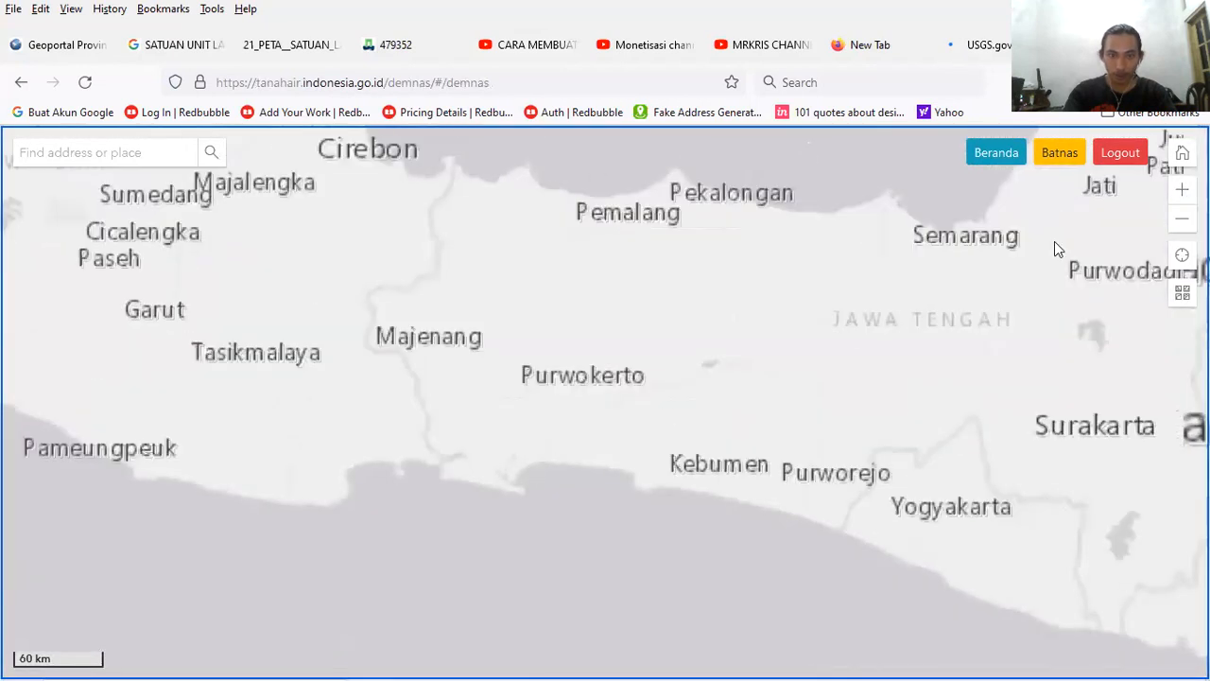
click(1181, 193)
drag(535, 480, 668, 445)
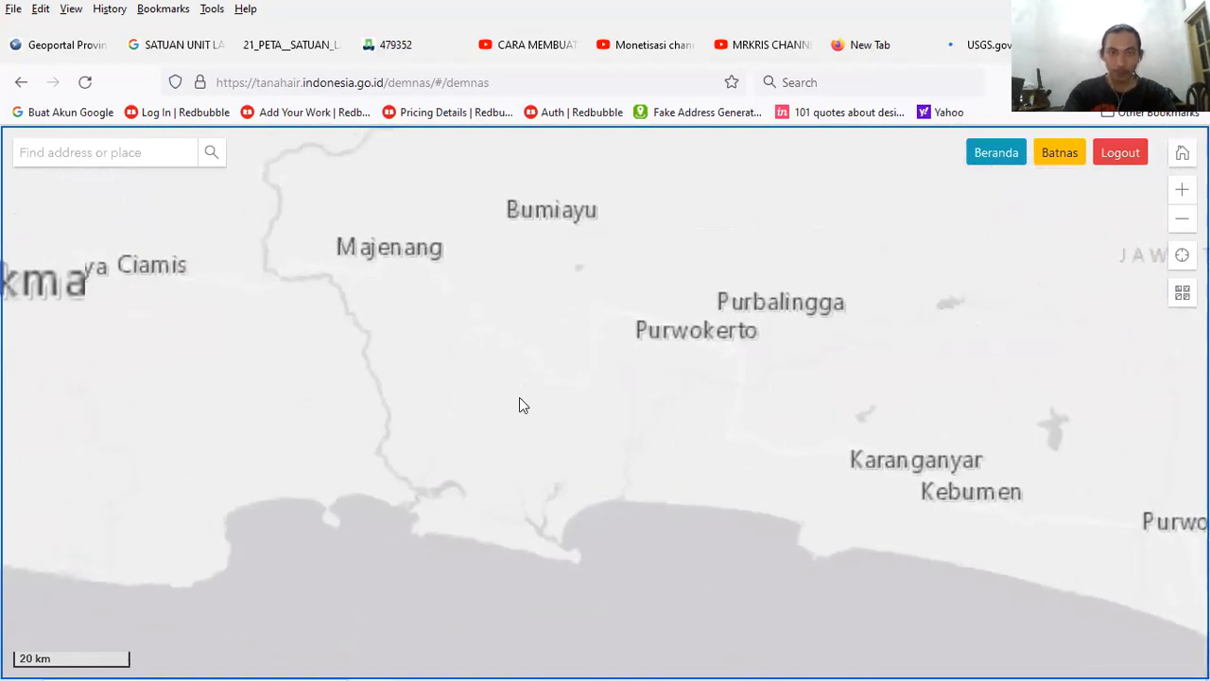
mouse_move(542, 406)
mouse_down()
mouse_move(543, 426)
mouse_move(556, 396)
mouse_up()
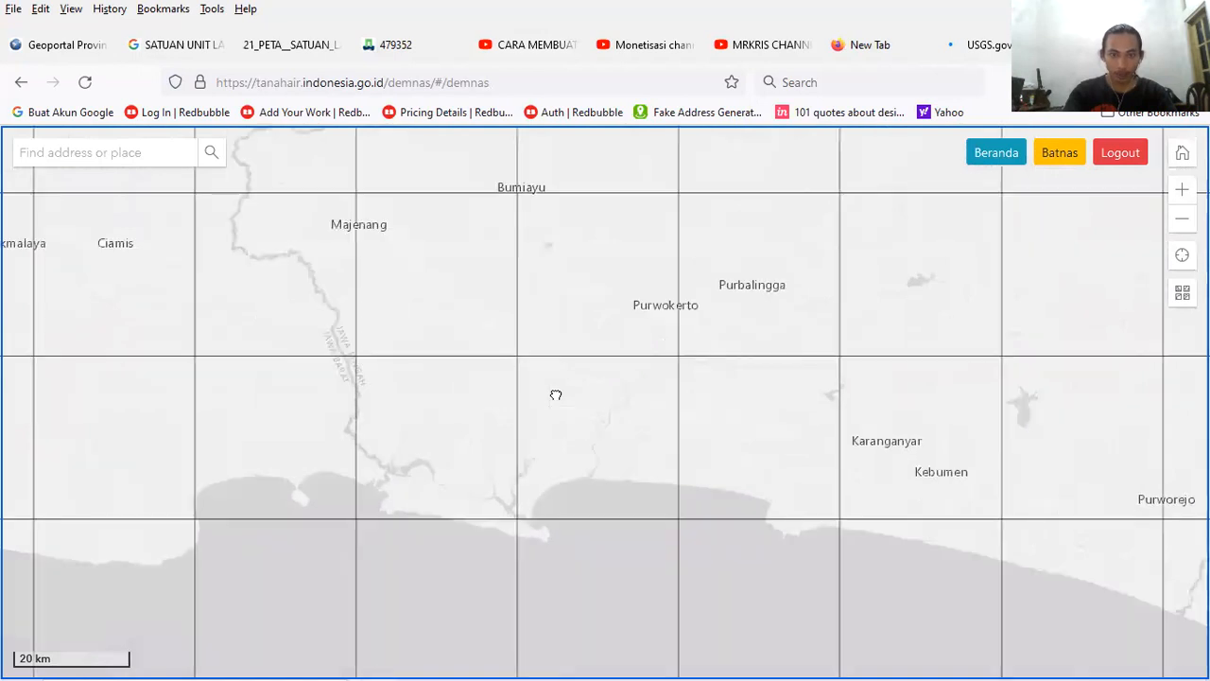
click(441, 442)
Download and save the elevation tile DEMNAS_1308-24_v1.0.tif
click(440, 411)
click(436, 412)
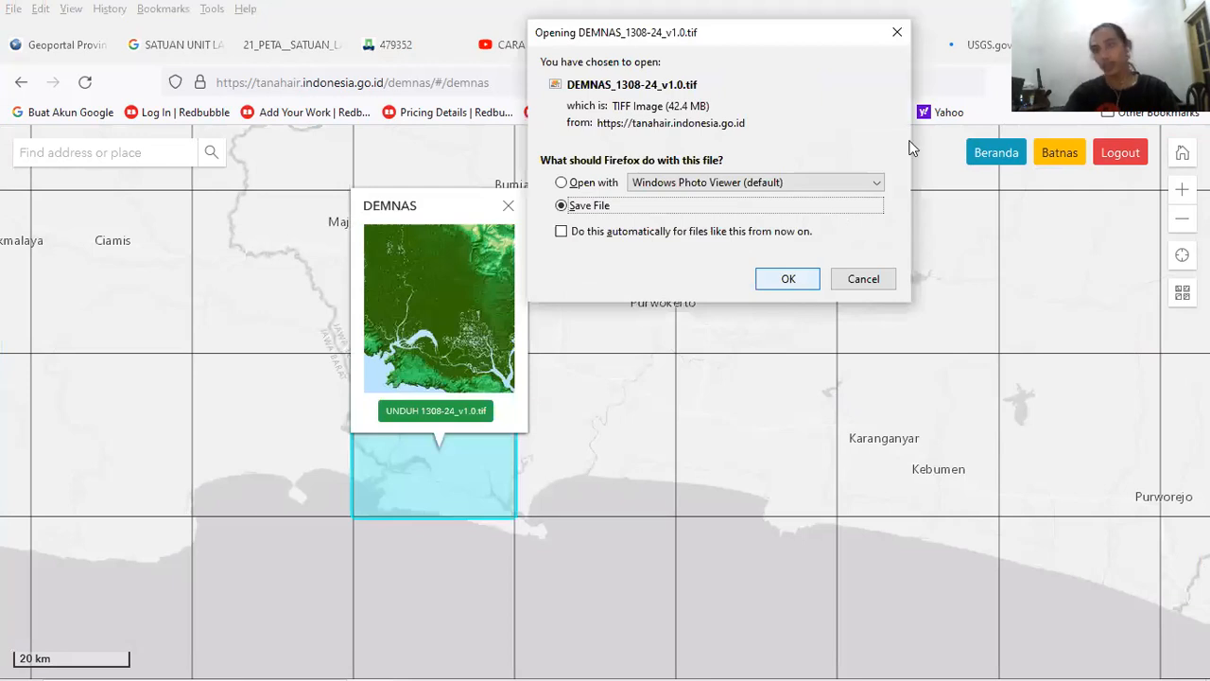
key(Return)
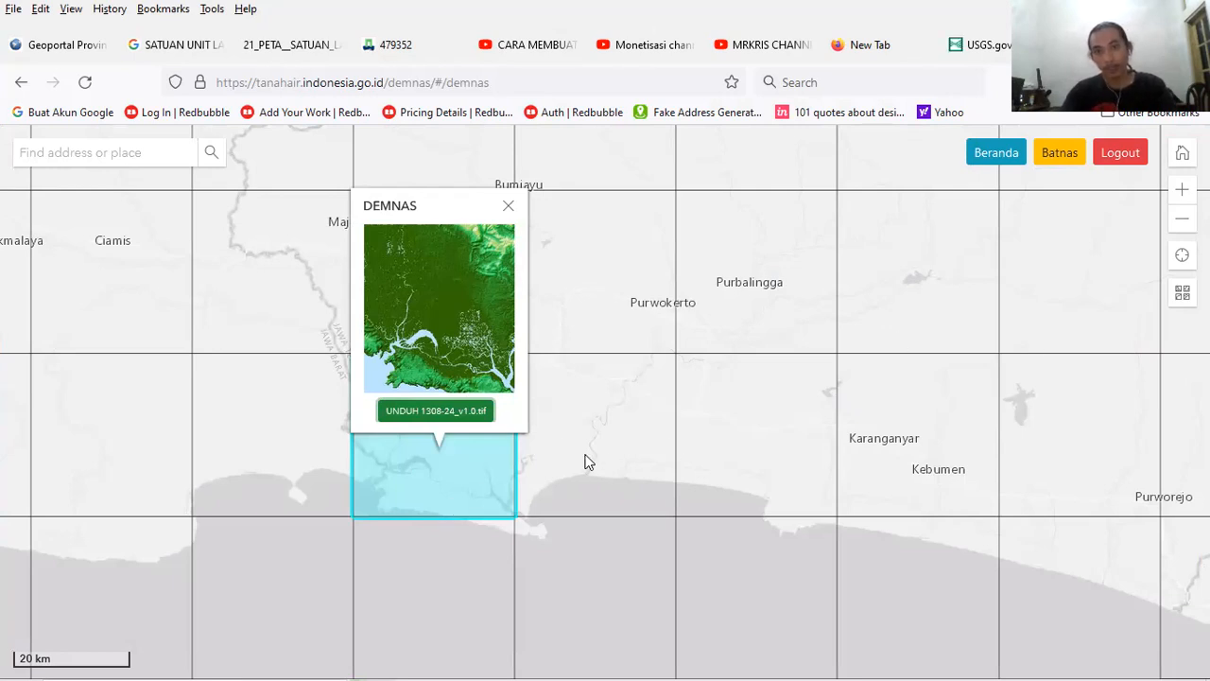
Close the tile preview popup and go back to the USGS search results
drag(616, 445, 594, 473)
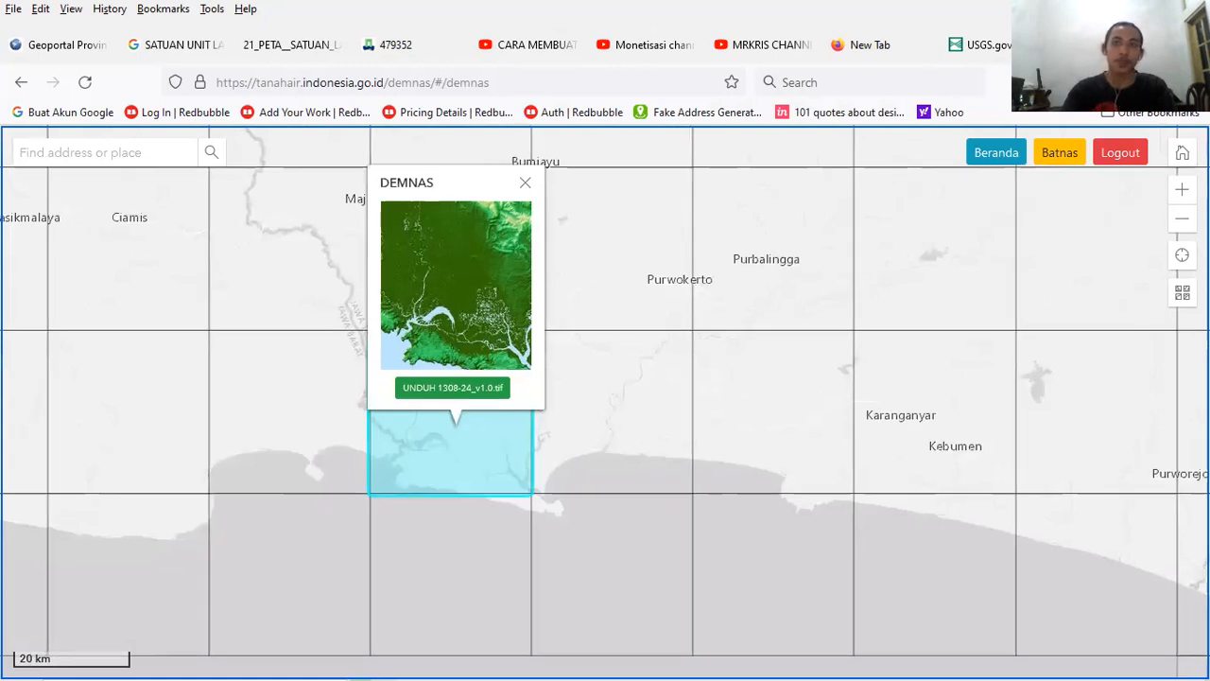
drag(602, 375, 596, 350)
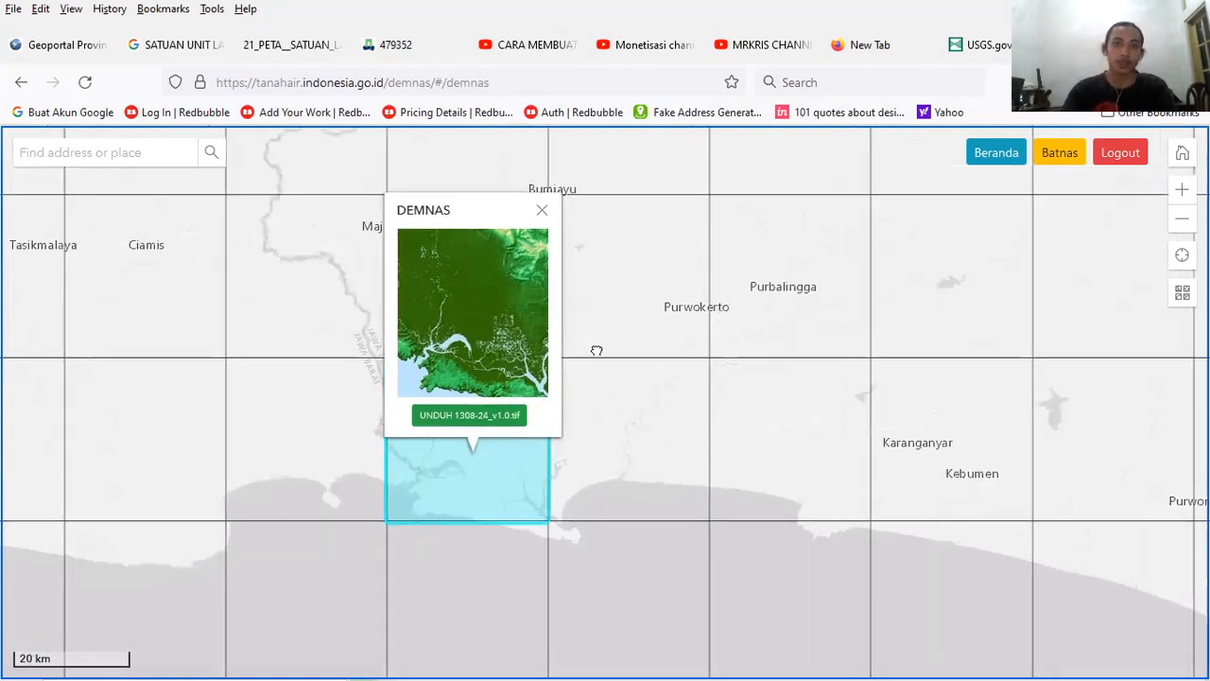
click(546, 212)
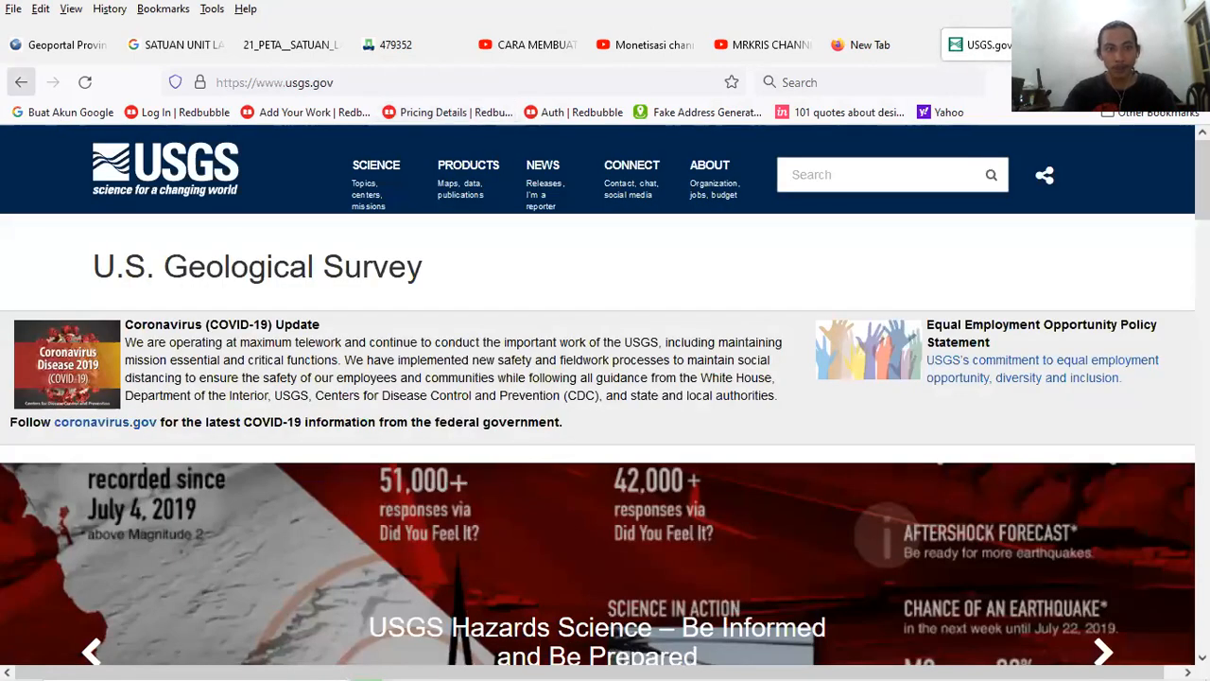
click(21, 83)
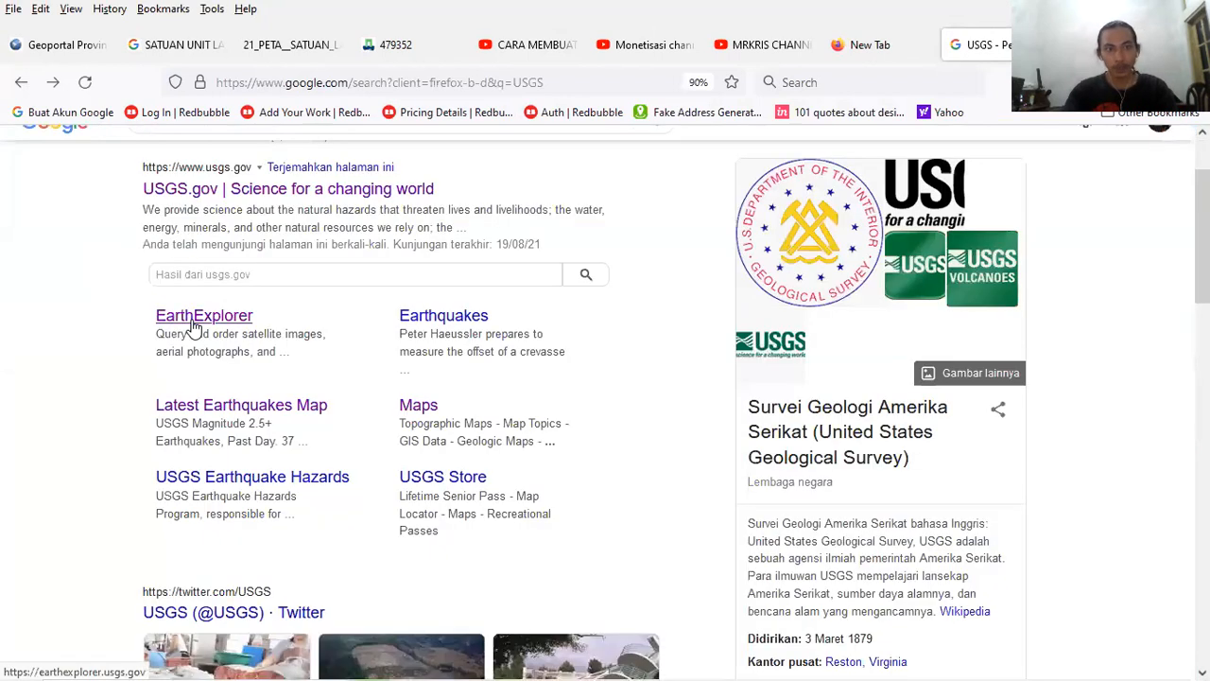
Open USGS EarthExplorer, confirm the 42.4 MB tile download finished, and switch to EarthExplorer
click(193, 326)
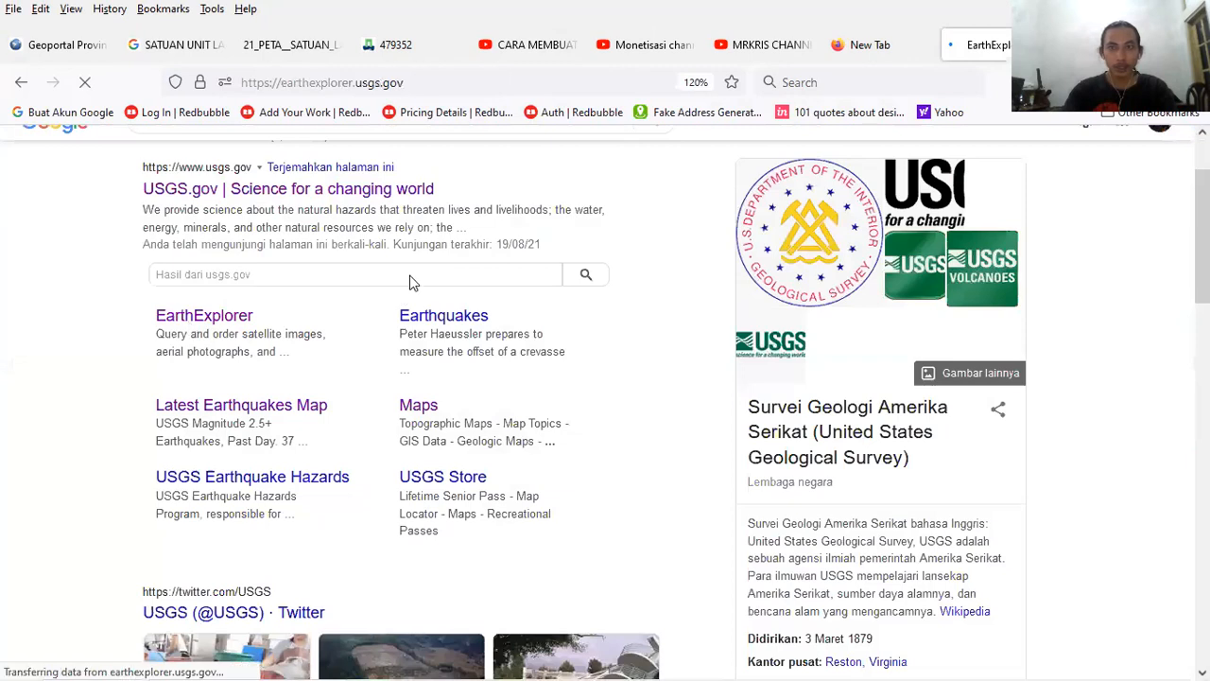
click(1087, 83)
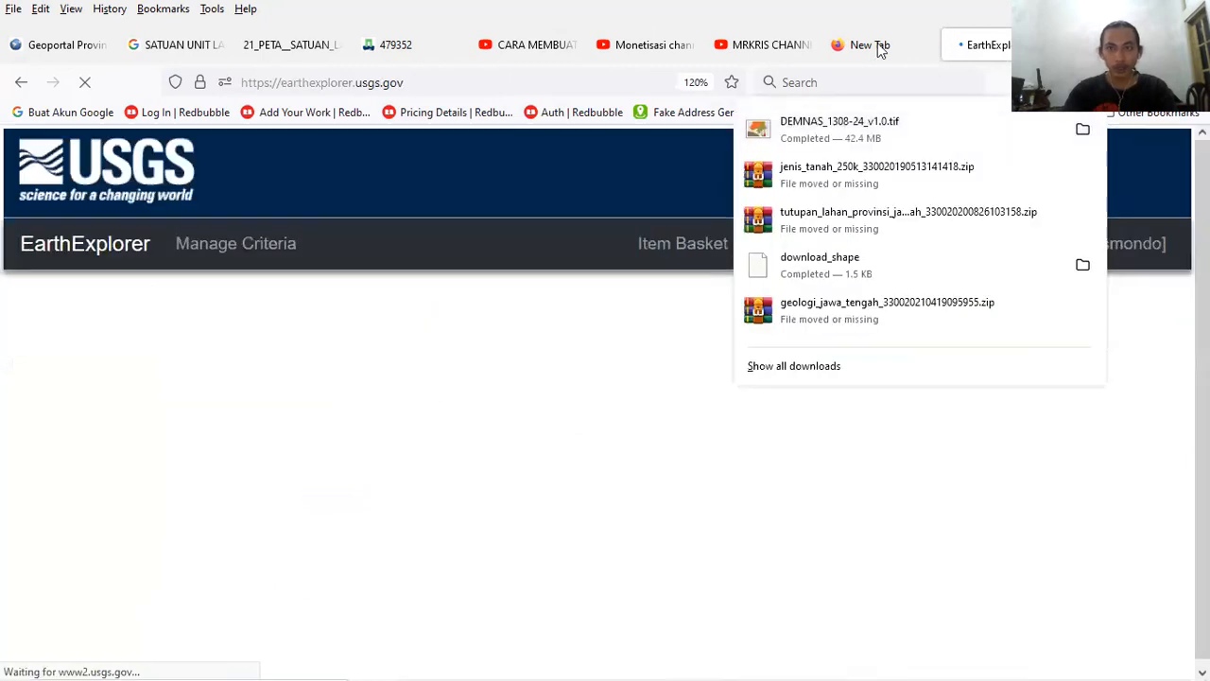
click(1078, 47)
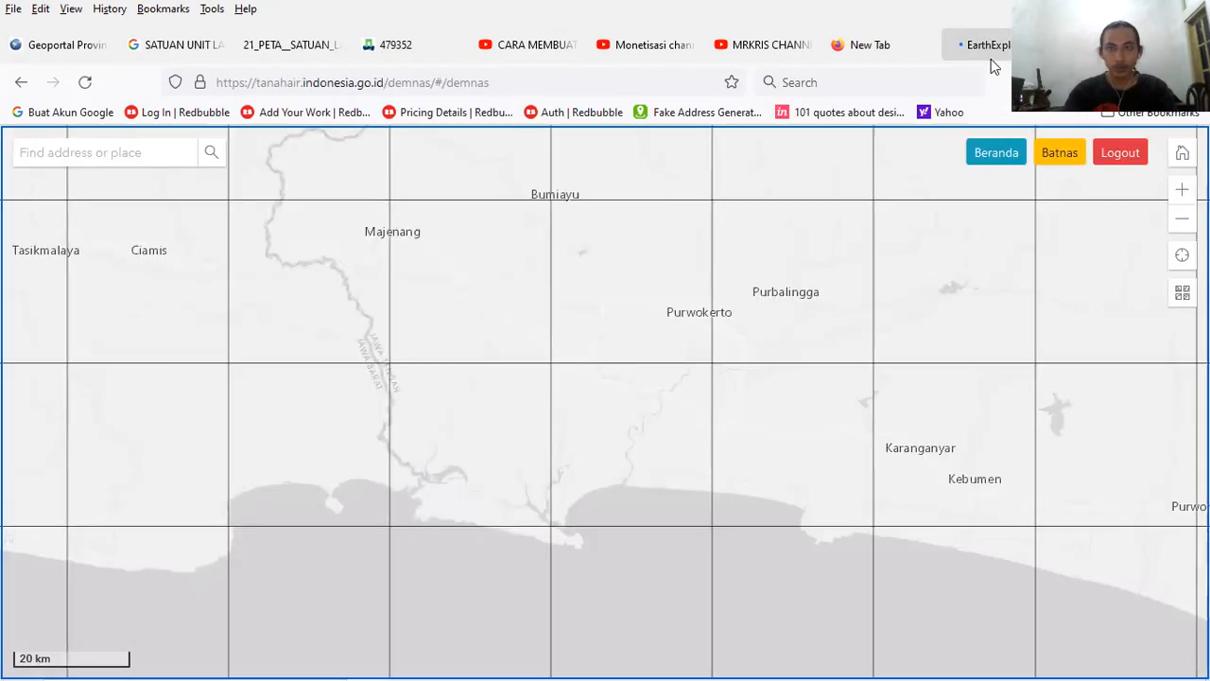
click(1023, 47)
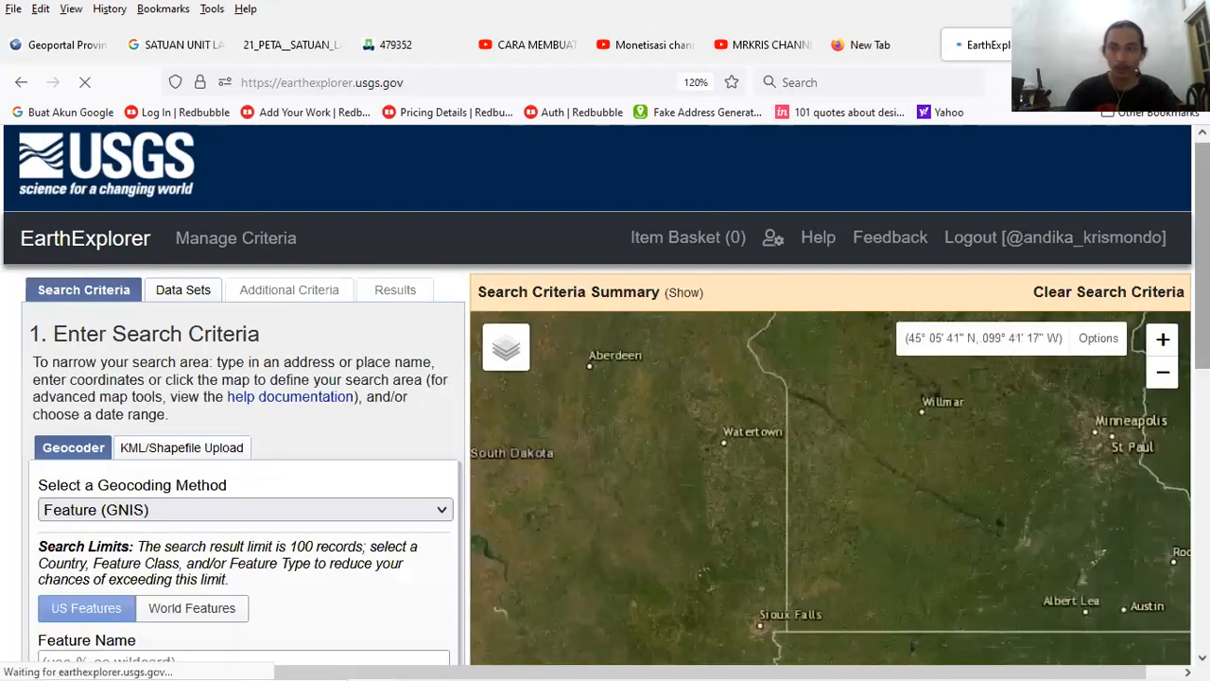
Pan the EarthExplorer search map from Nebraska across the globe to Java
scroll(804, 394, down, 3)
drag(1204, 359, 1203, 465)
drag(948, 481, 966, 350)
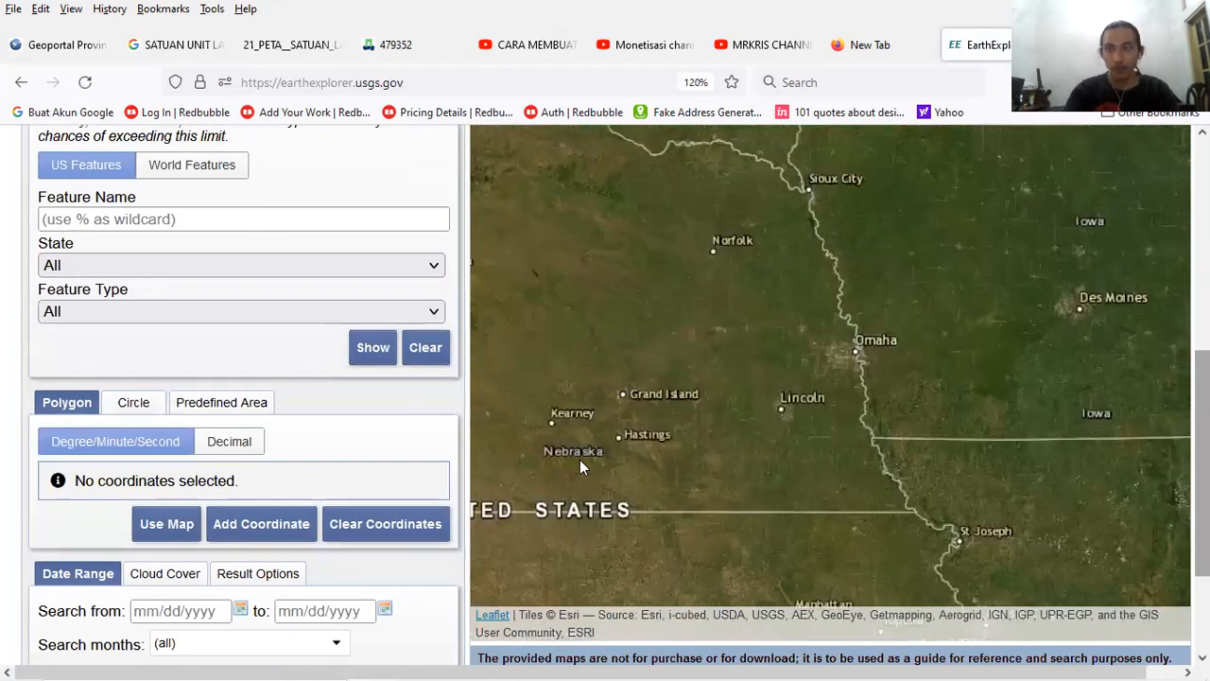
scroll(823, 405, down, 5)
drag(870, 408, 510, 306)
drag(917, 416, 662, 510)
drag(938, 448, 680, 378)
drag(797, 414, 571, 384)
Zoom in and center the map on southern Central Java around Cilacap
scroll(794, 386, up, 3)
scroll(799, 372, up, 3)
drag(639, 369, 740, 446)
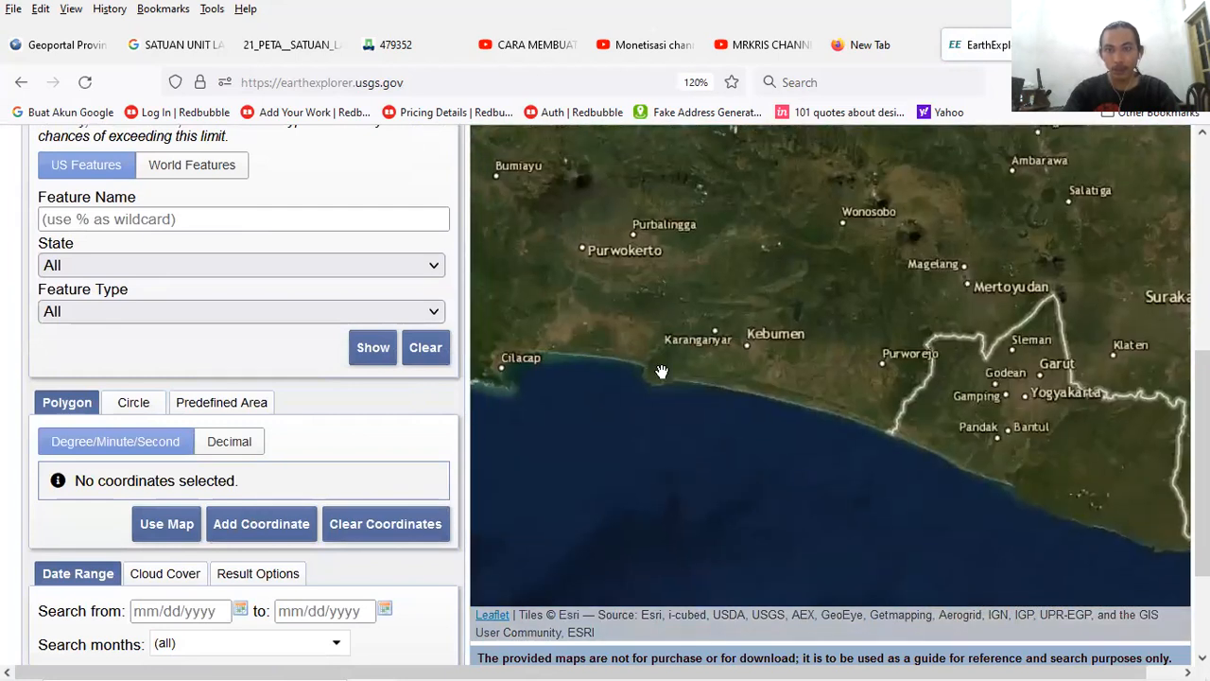
drag(662, 371, 850, 437)
drag(648, 404, 693, 406)
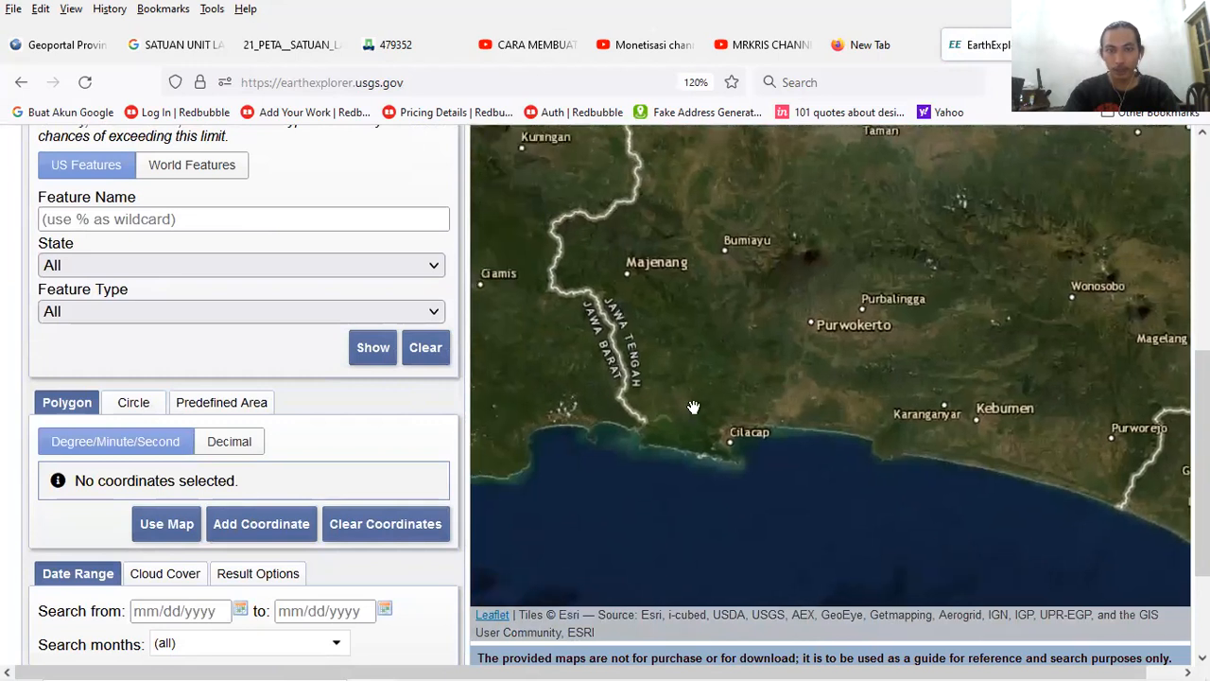
drag(682, 350, 689, 376)
scroll(705, 408, up, 4)
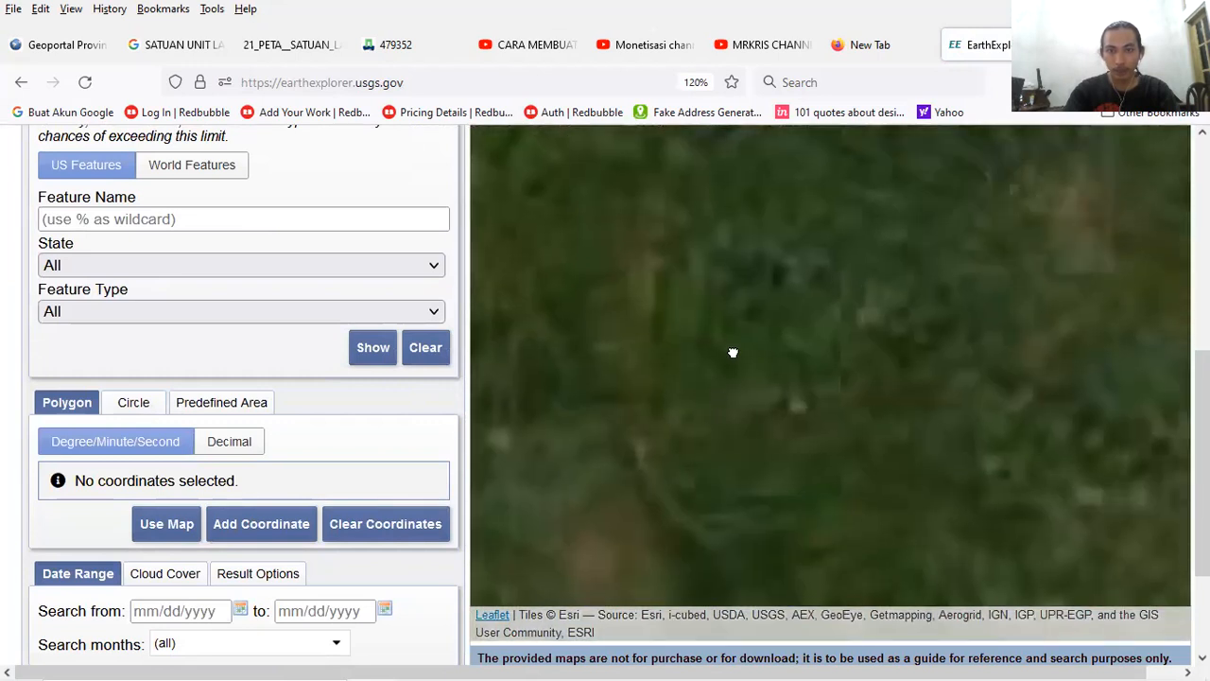
scroll(766, 410, down, 2)
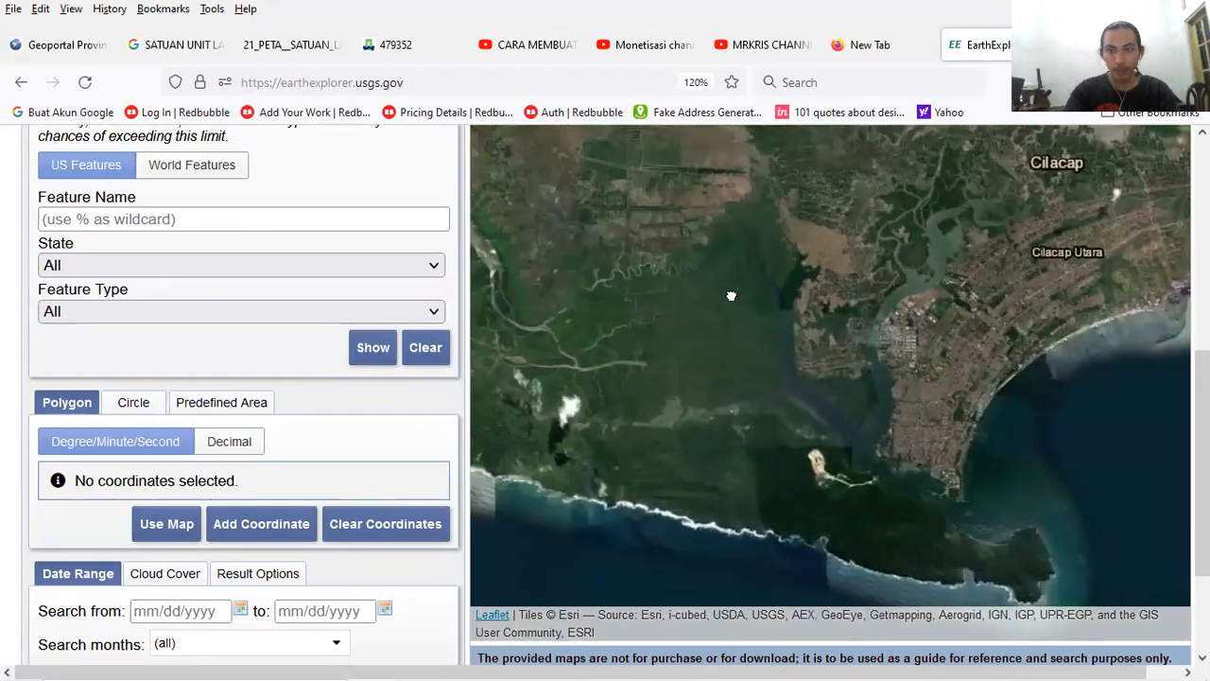
scroll(834, 291, down, 1)
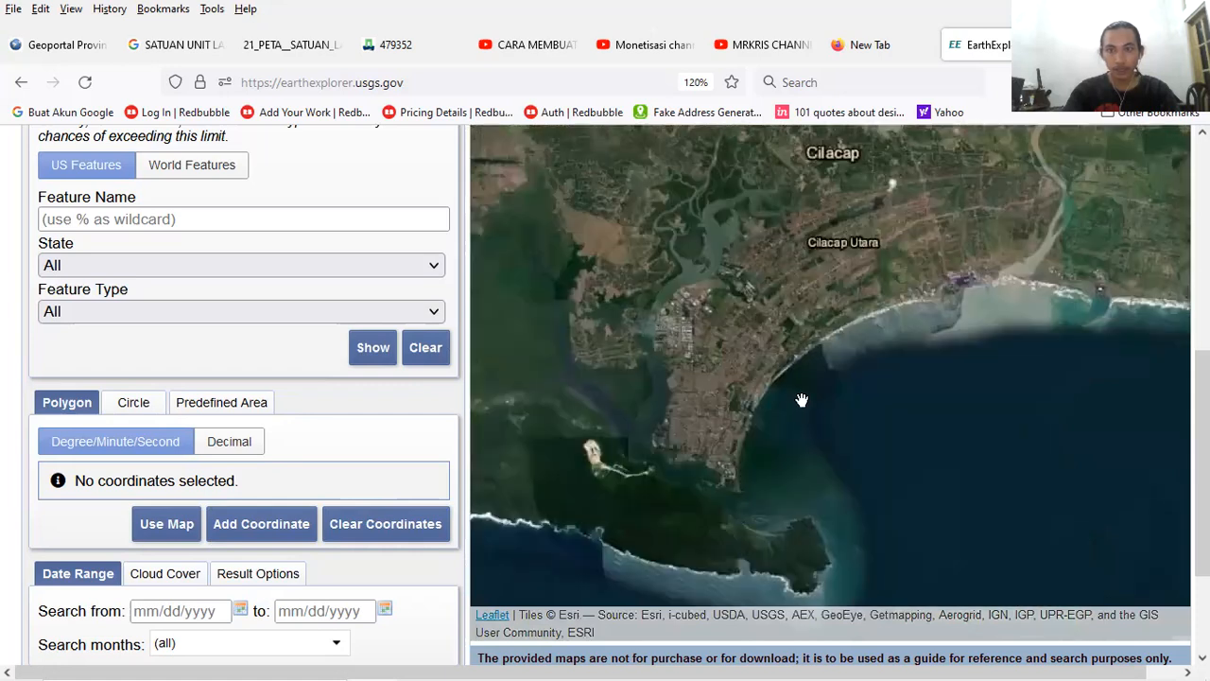
scroll(800, 402, down, 2)
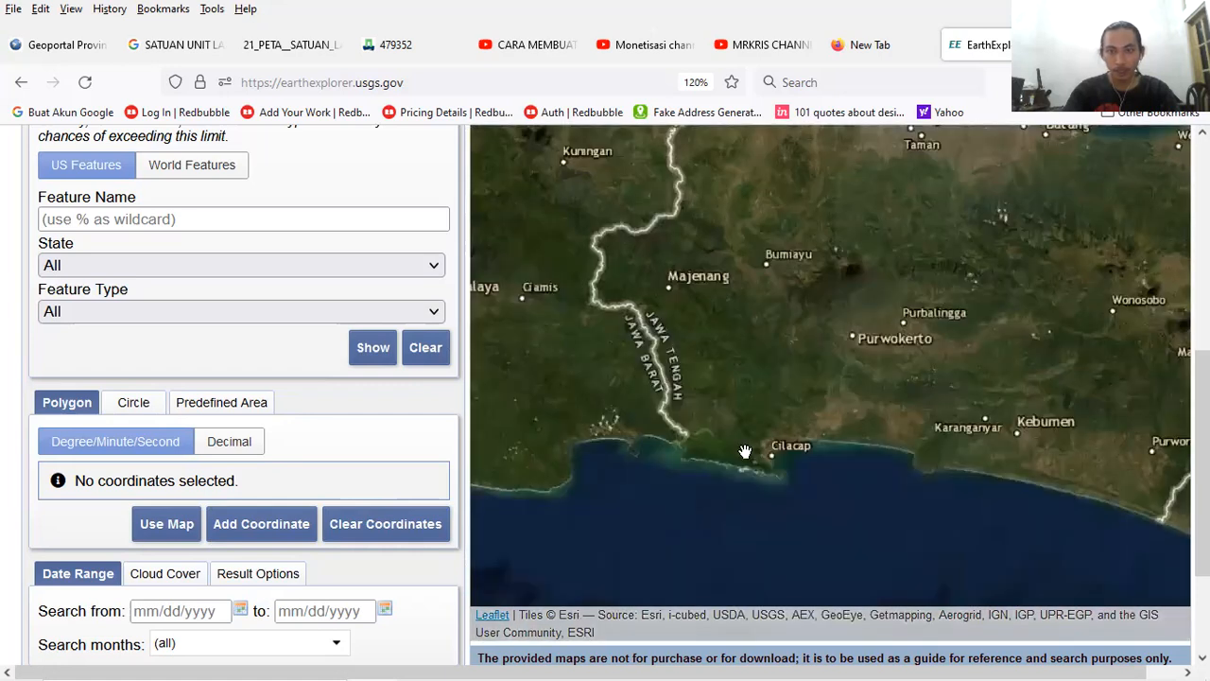
scroll(747, 446, up, 2)
scroll(724, 444, down, 2)
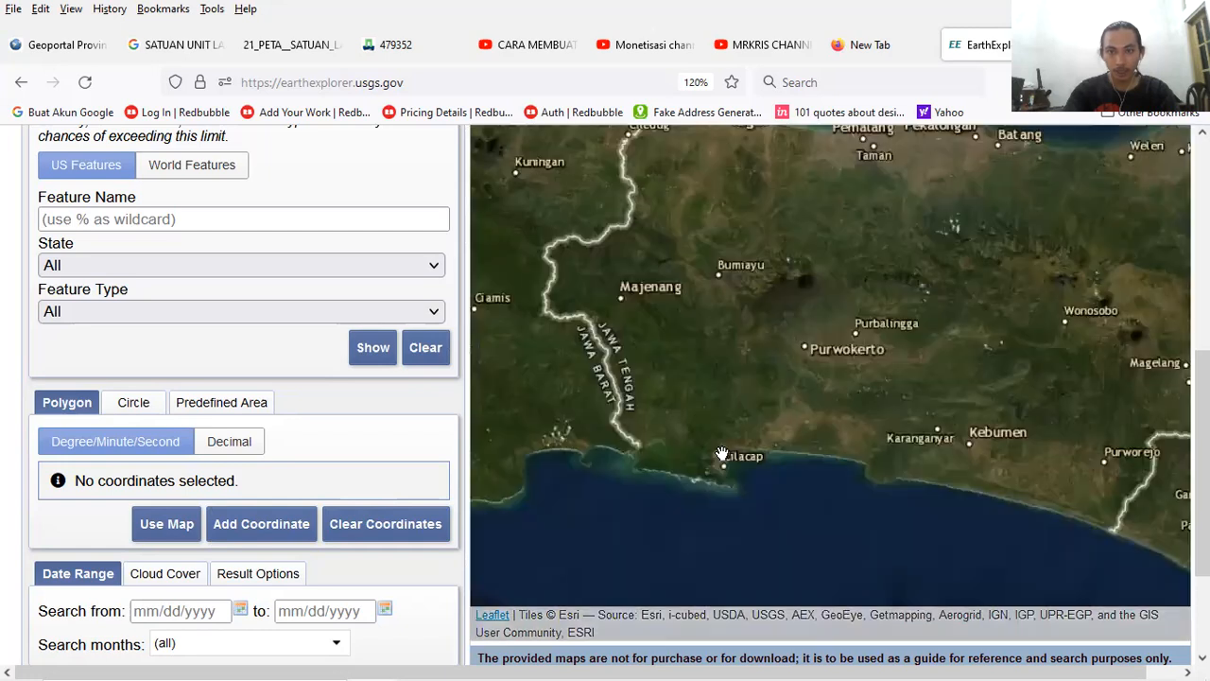
scroll(687, 350, up, 3)
scroll(741, 445, down, 3)
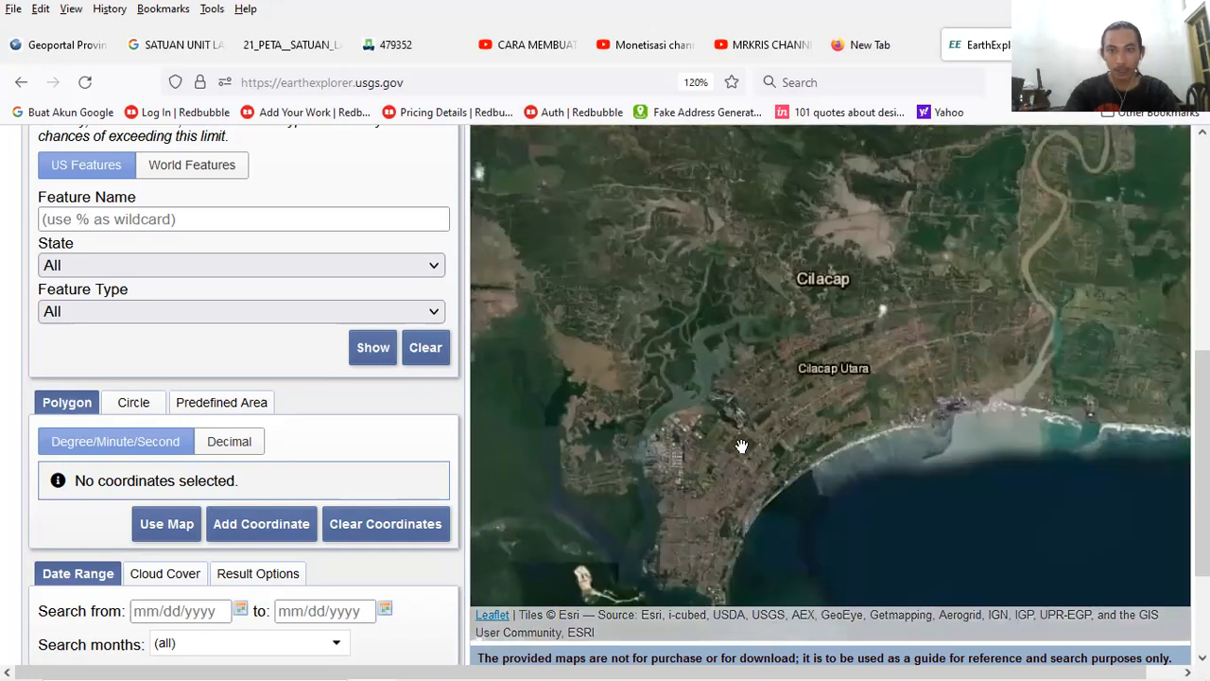
drag(655, 420, 691, 410)
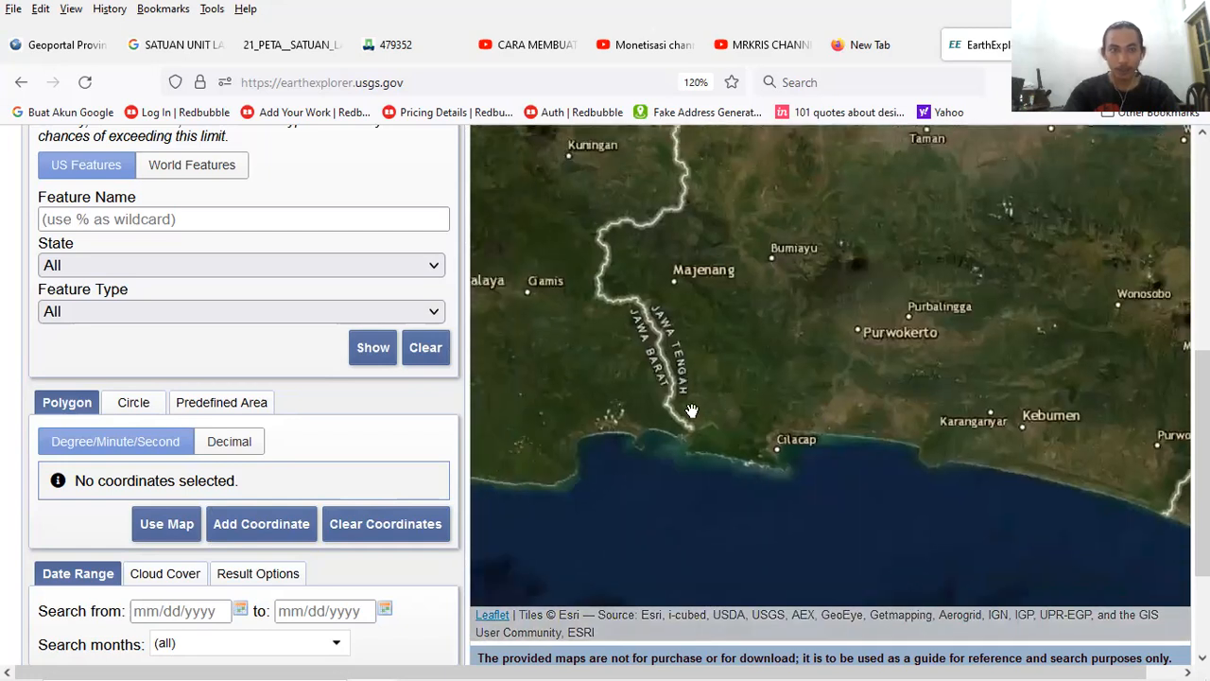
Clear existing coordinates and set the search area to the visible map extent
click(362, 532)
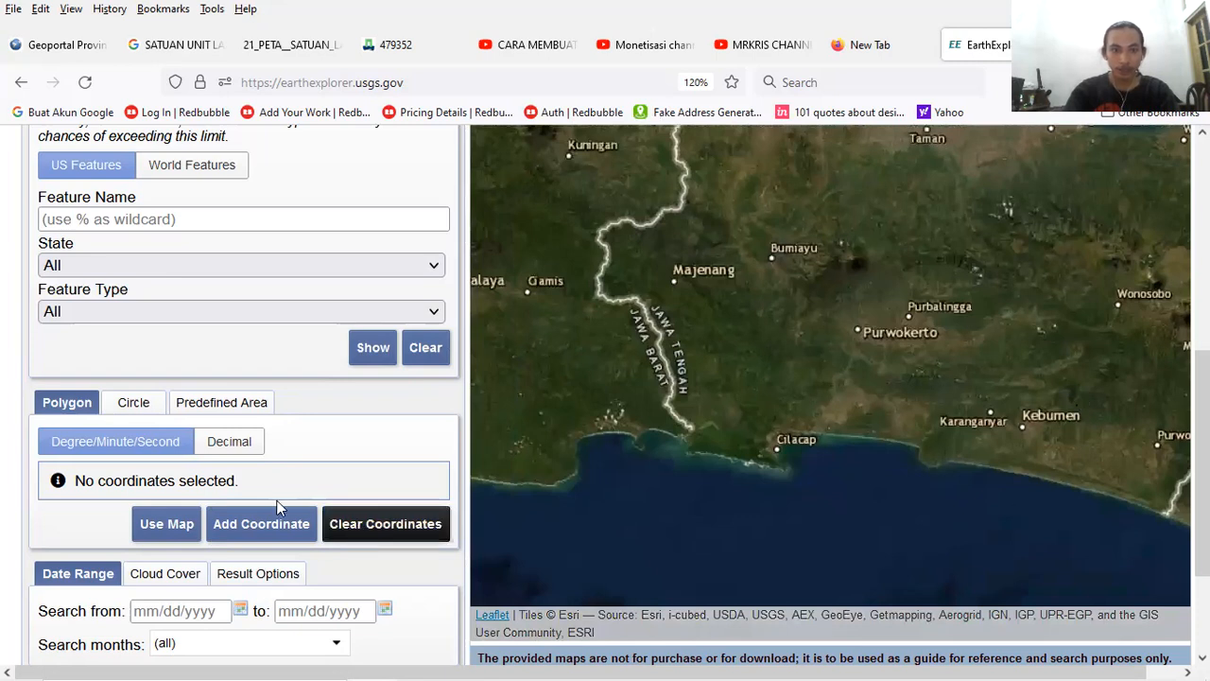
click(179, 524)
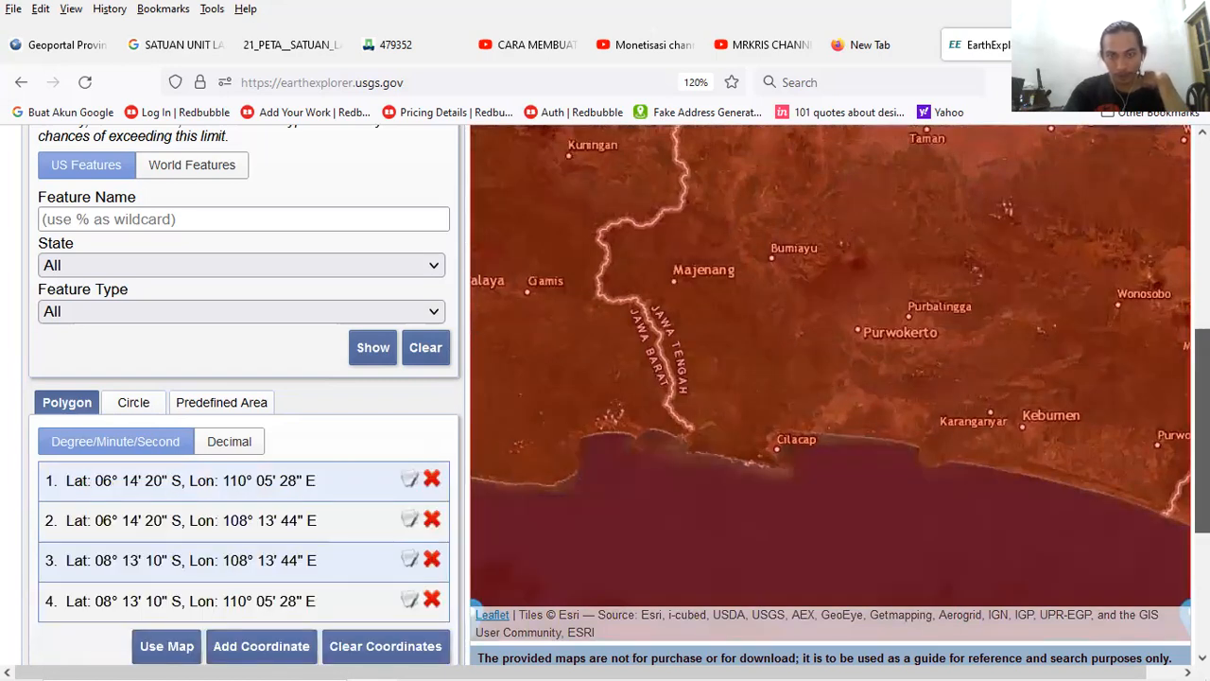
scroll(1203, 430, down, 3)
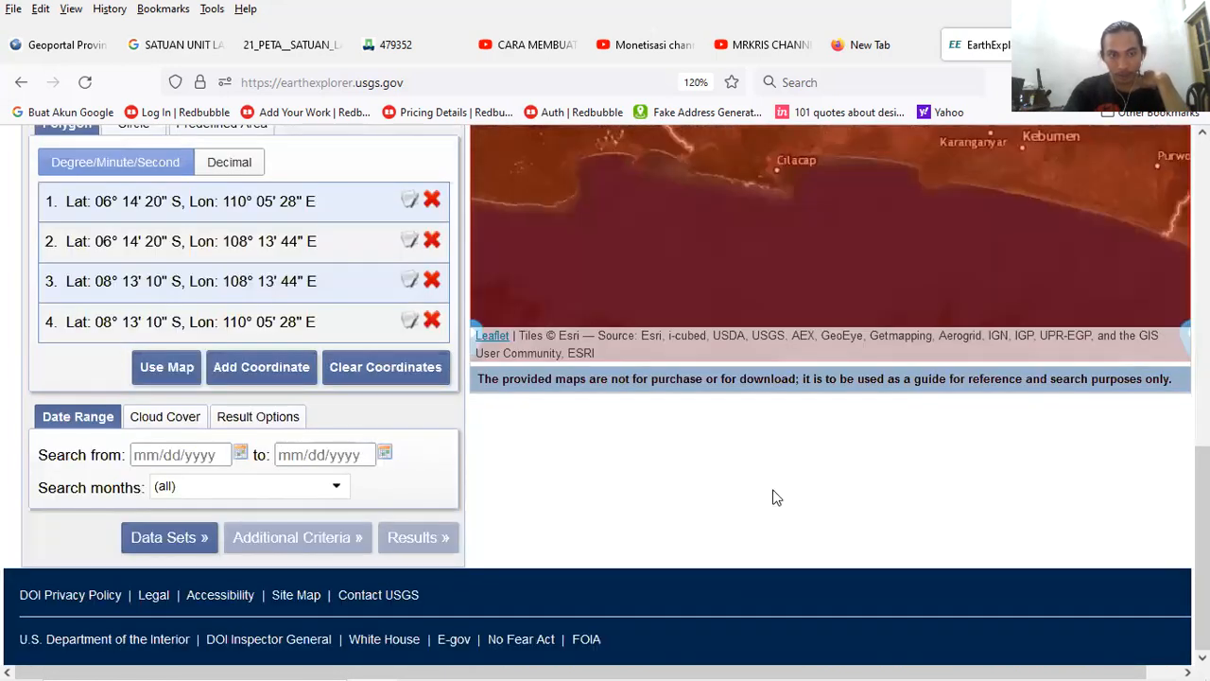
click(170, 537)
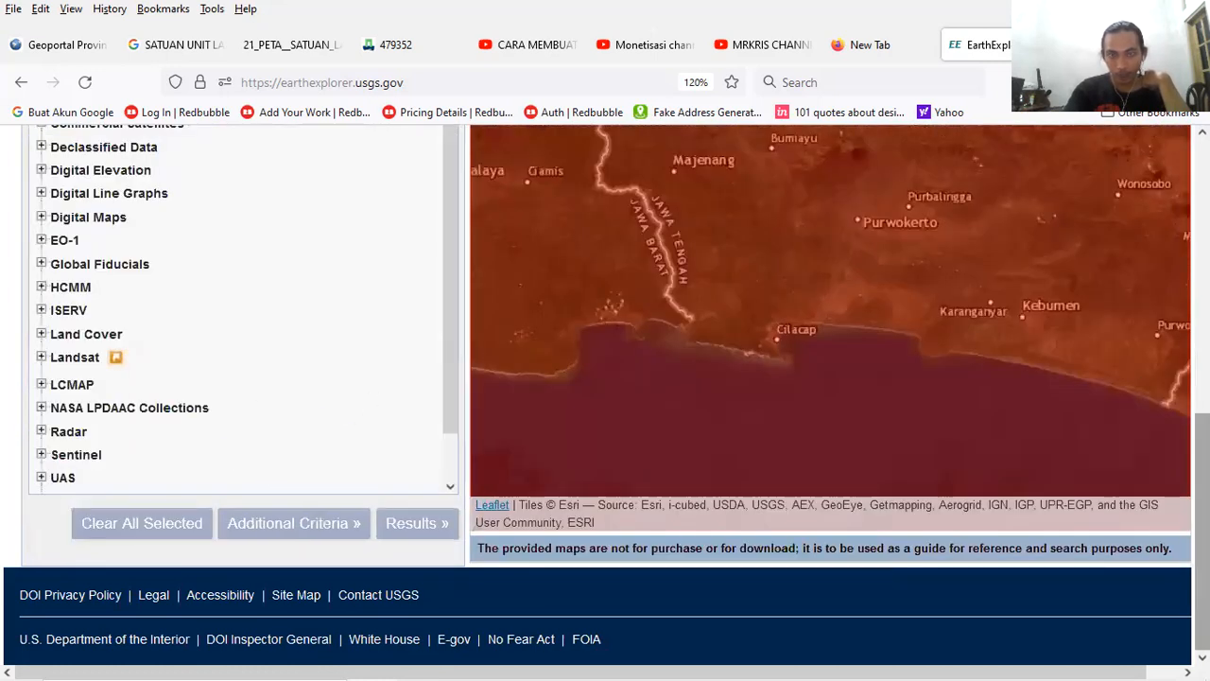
Select Digital Elevation > SRTM > SRTM 1 Arc-Second Global and show the results
scroll(95, 492, up, 3)
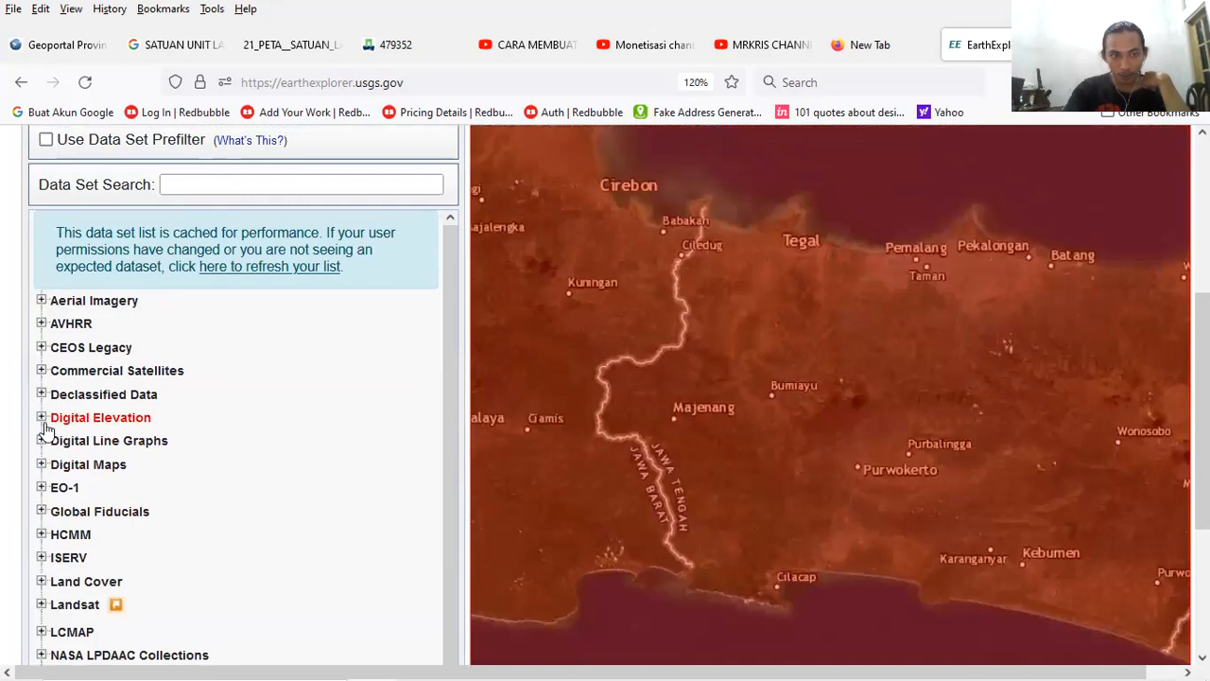
click(40, 418)
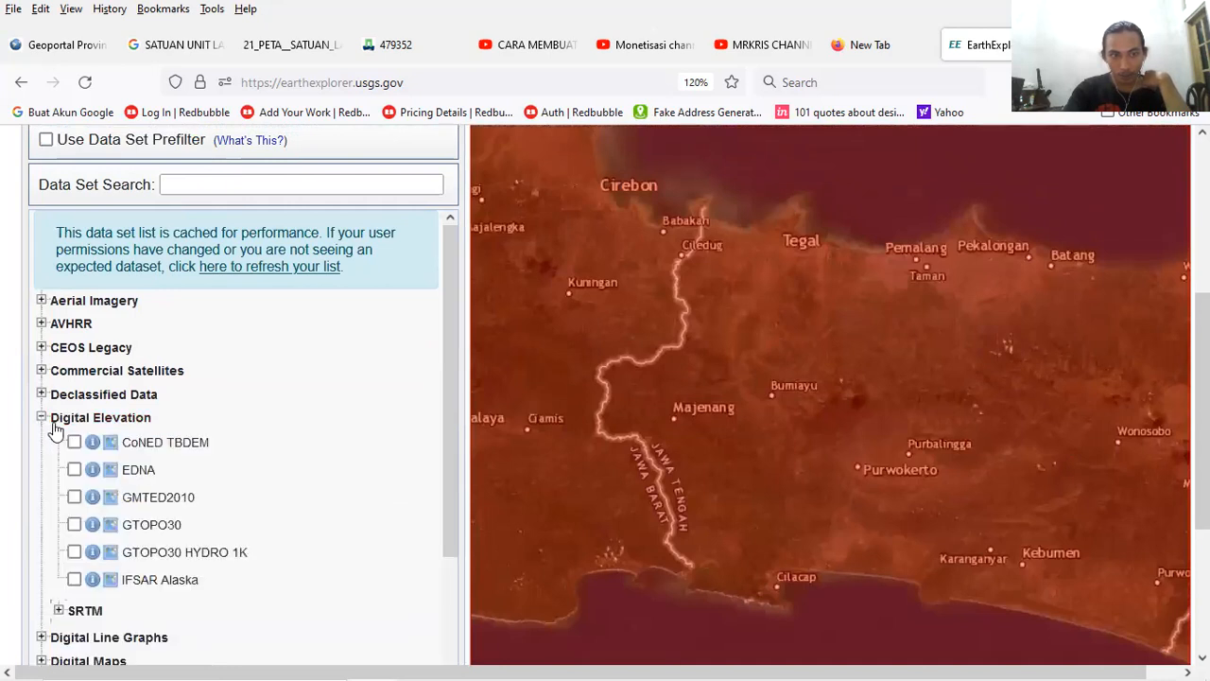
click(58, 610)
scroll(566, 493, down, 3)
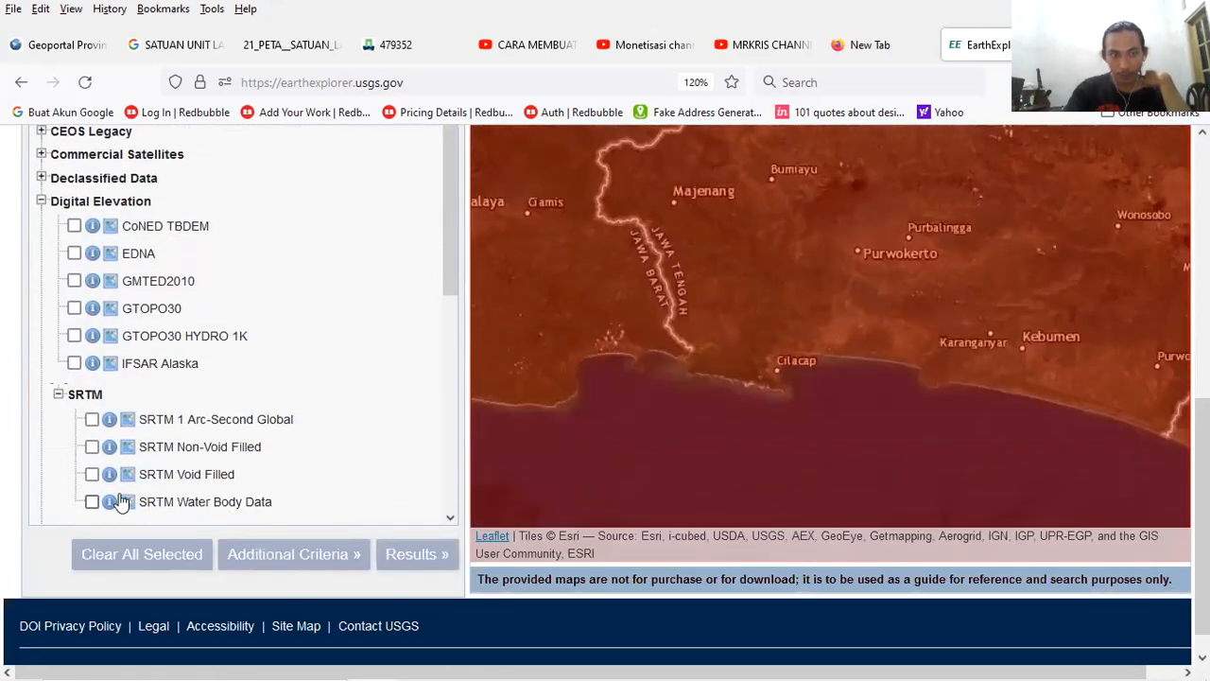
click(92, 420)
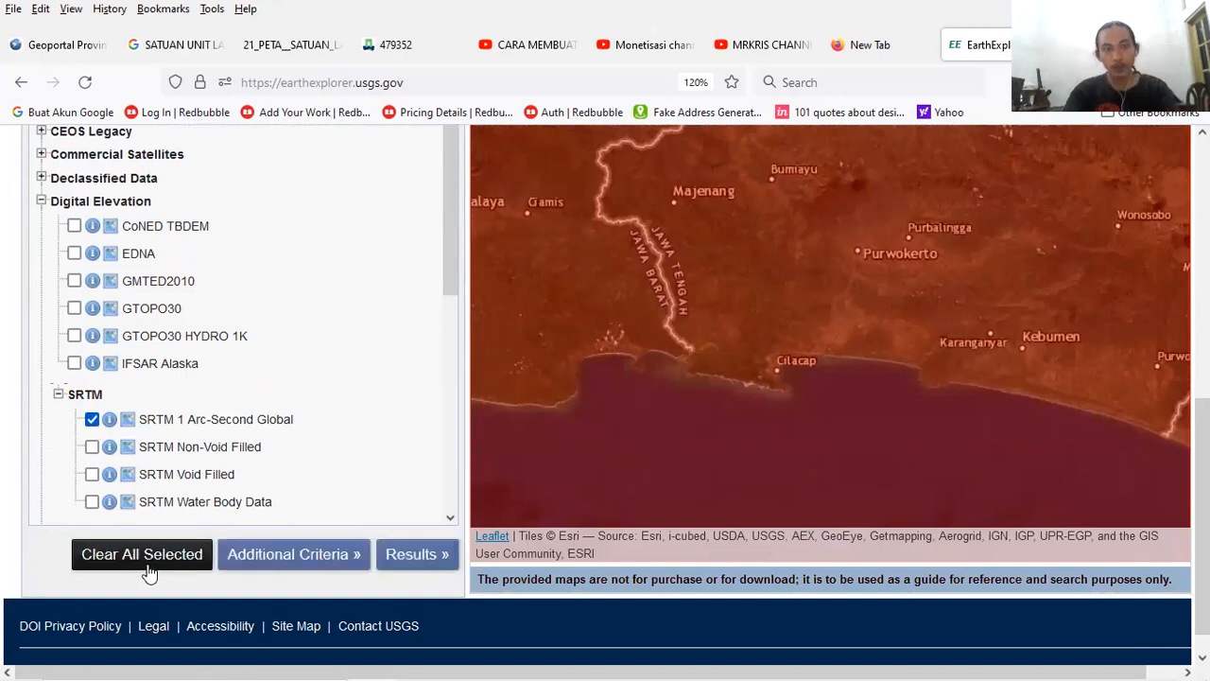
click(416, 554)
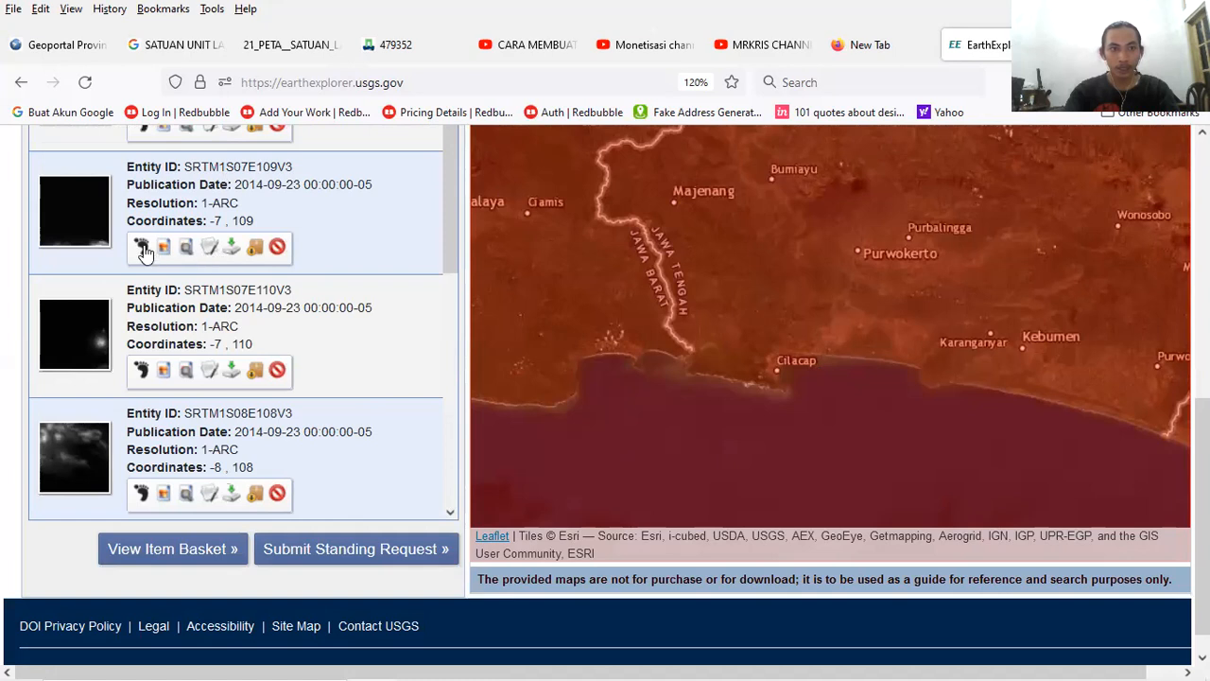
Show footprints of three SRTM tiles, including SRTM1S08E109V3, and request a tile's download options
click(141, 247)
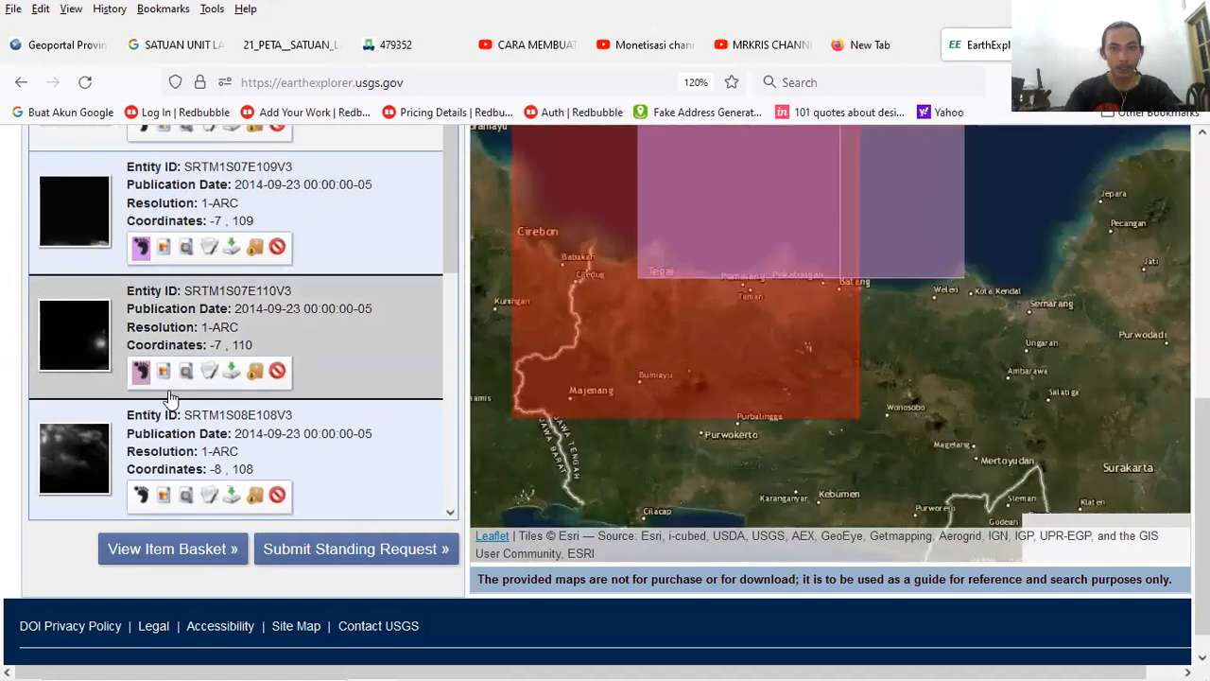
click(137, 501)
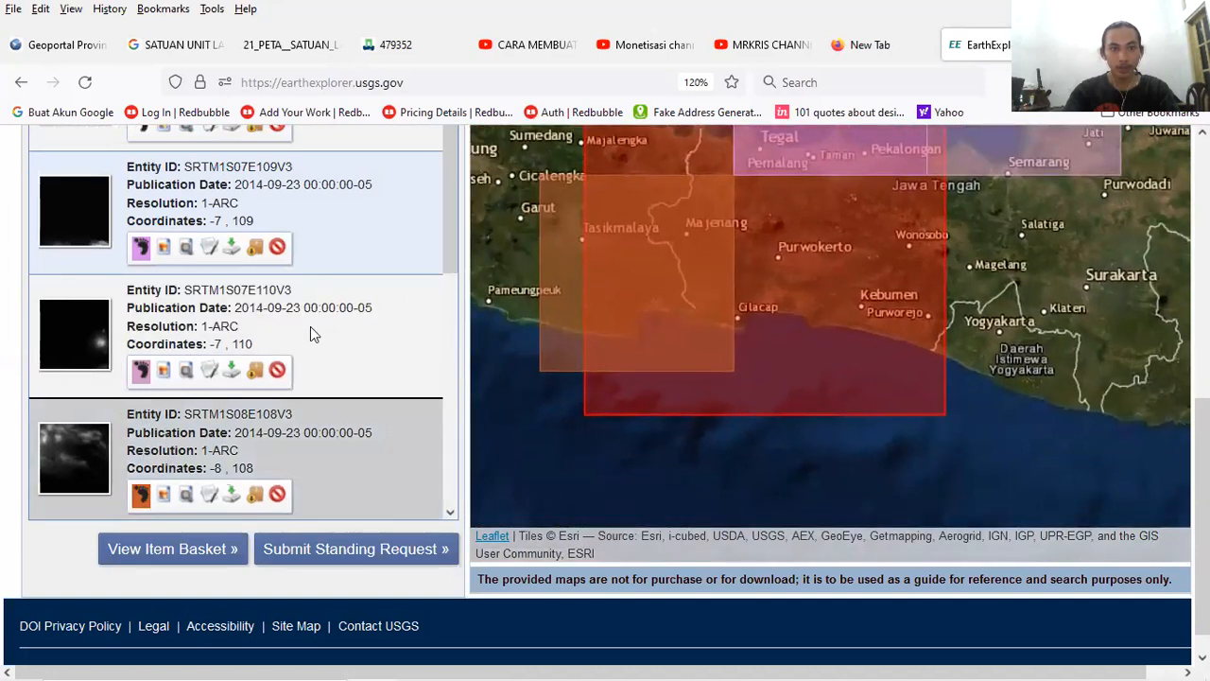
drag(452, 231, 447, 298)
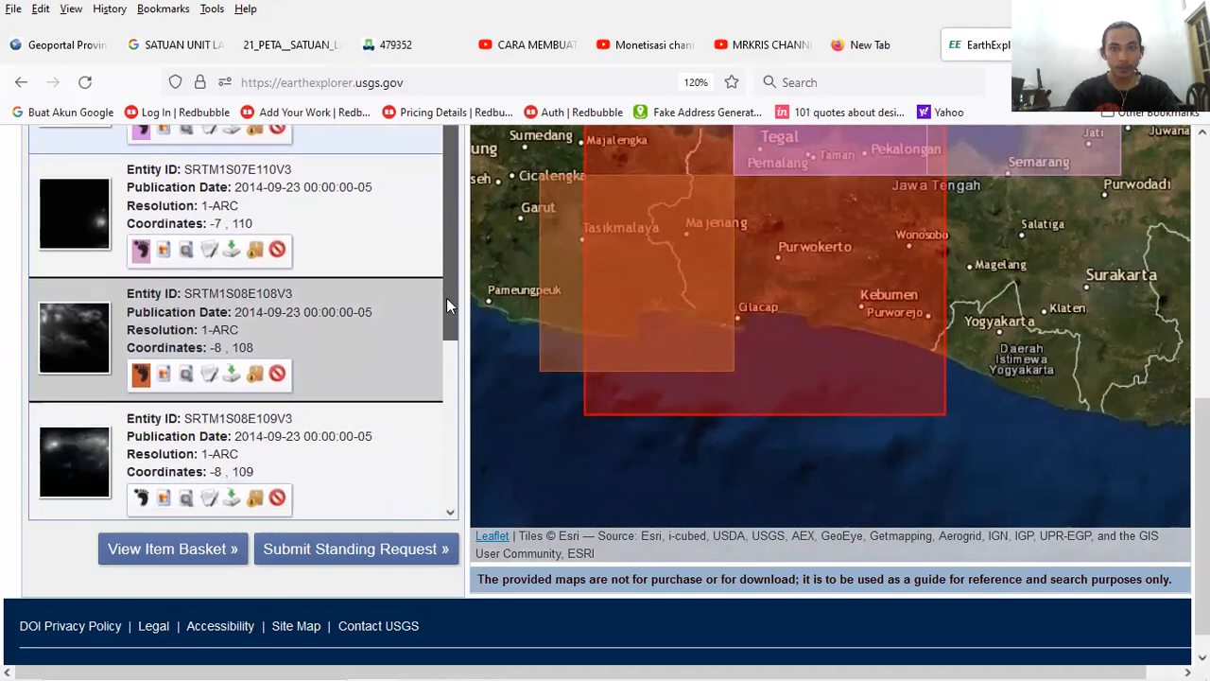
click(141, 498)
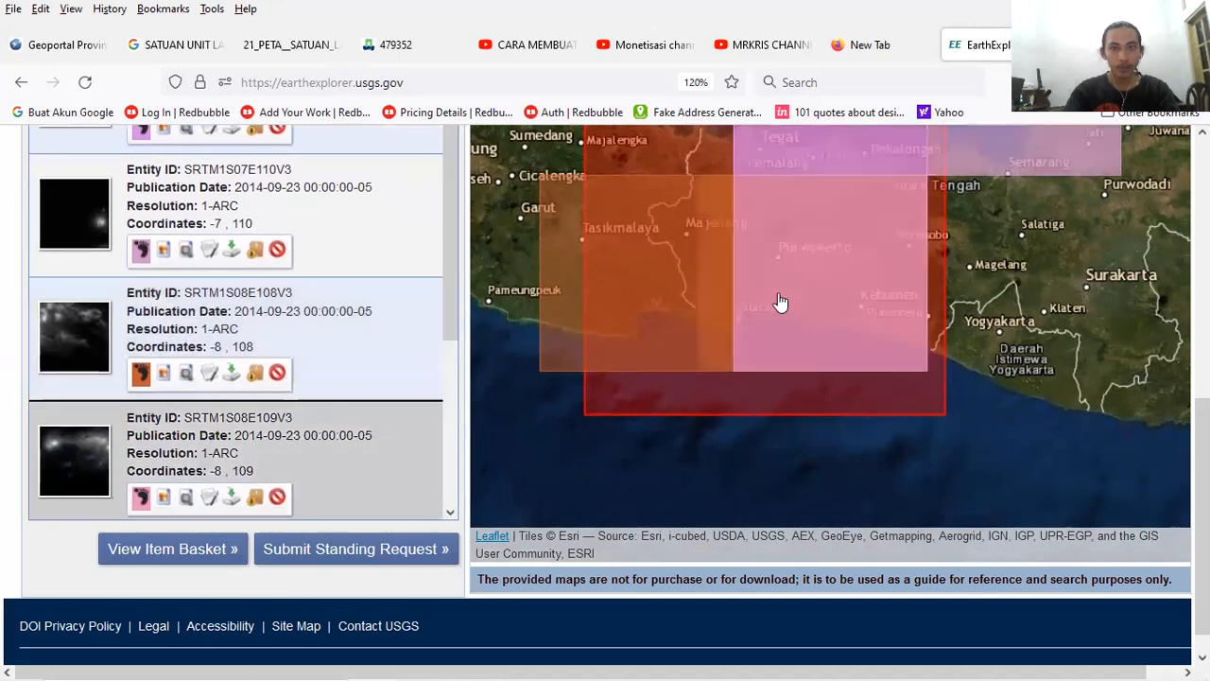
drag(832, 302, 816, 373)
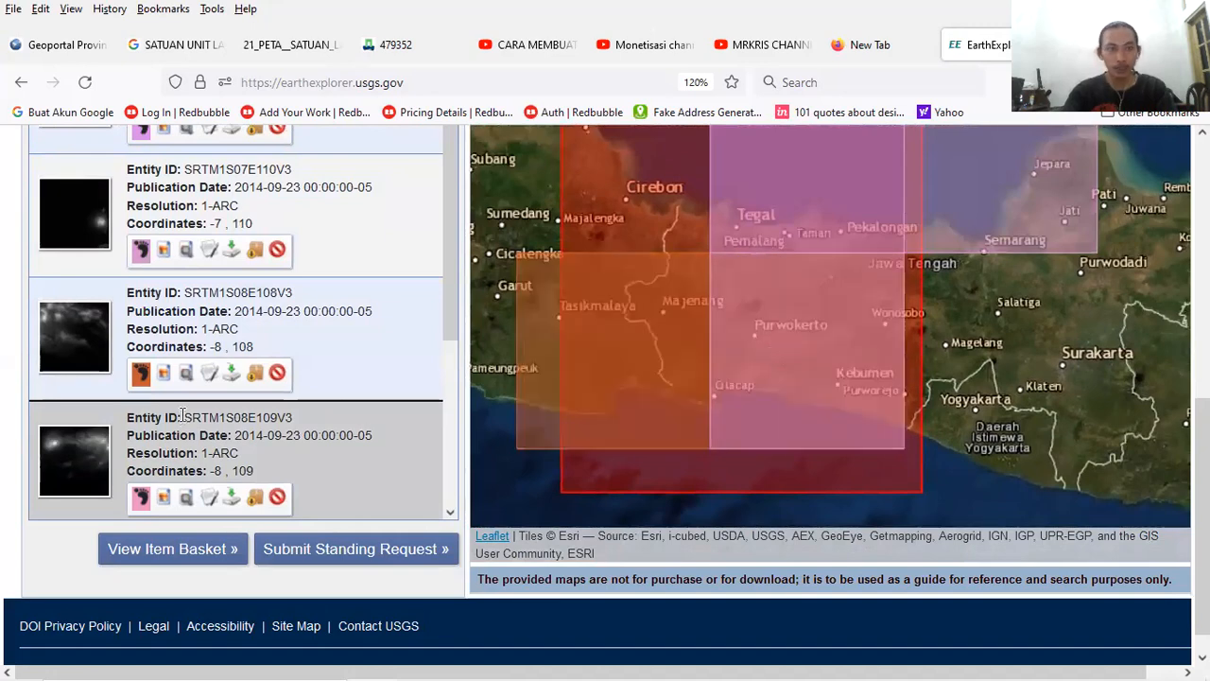
click(231, 375)
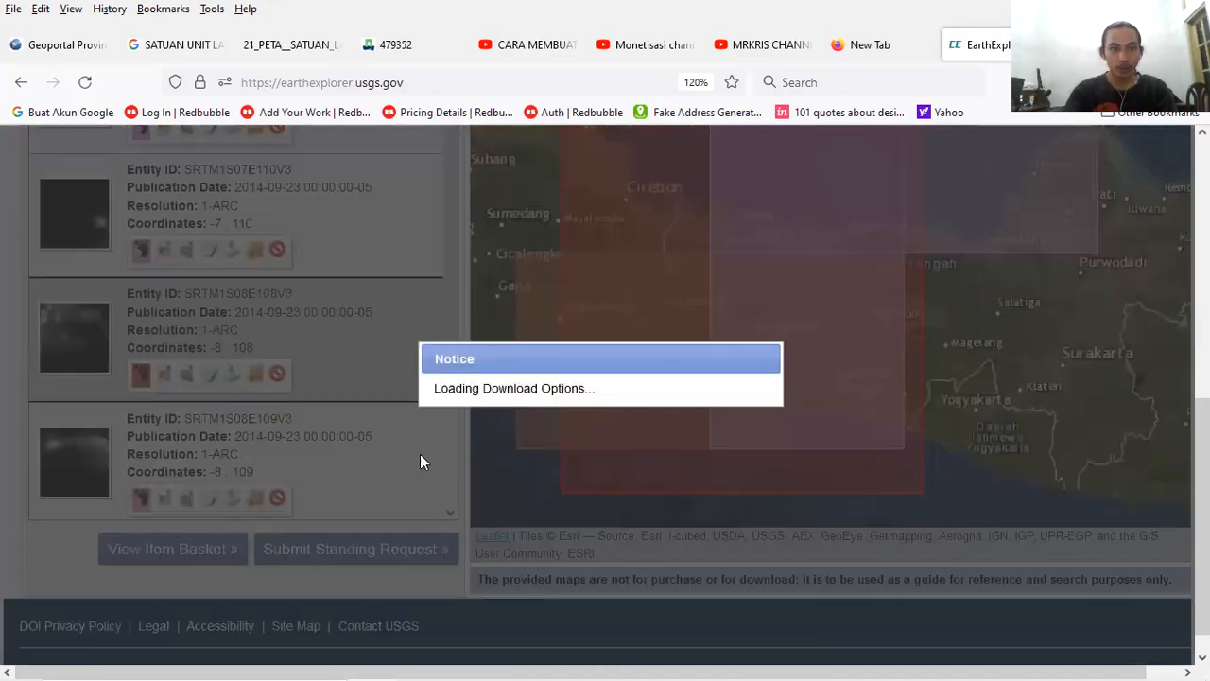
Download the s08_e108 tile as GeoTIFF 1 Arc-second and close its options
click(496, 452)
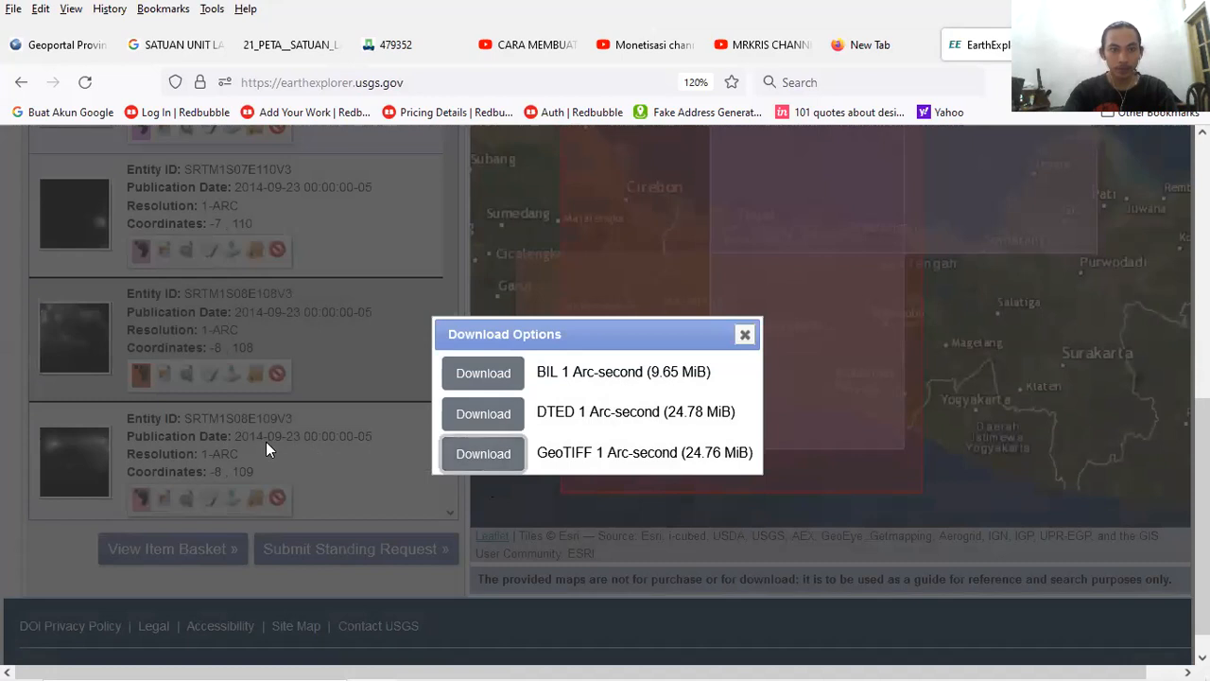
click(498, 453)
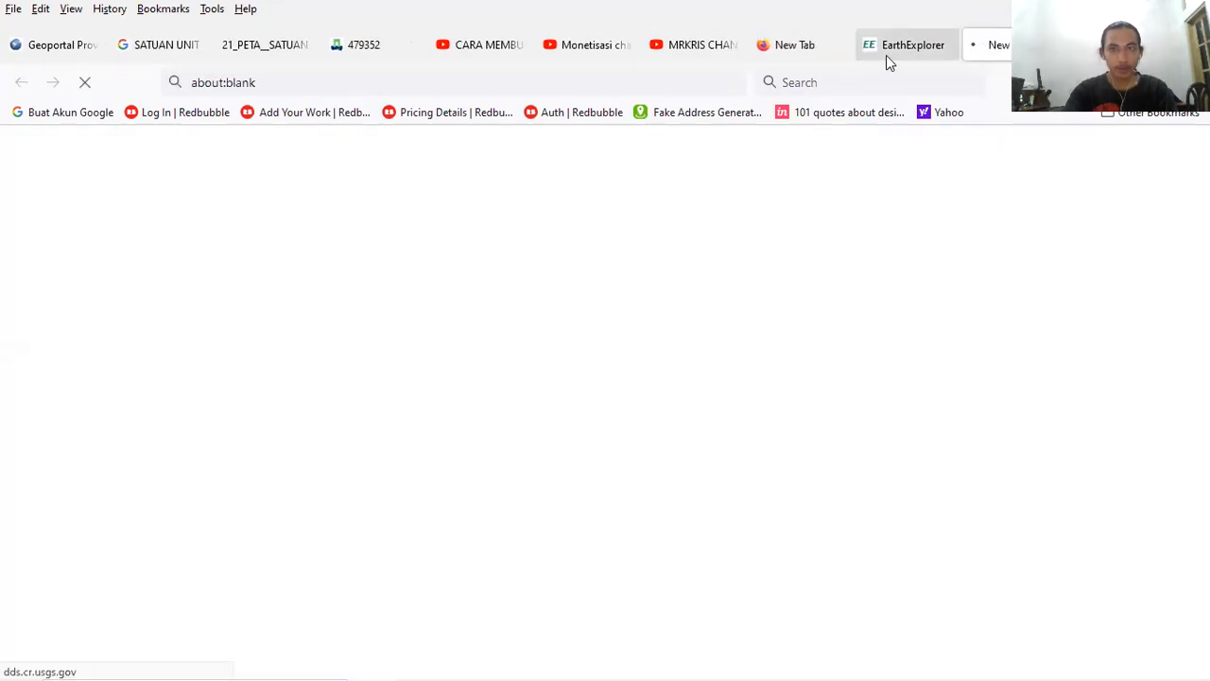
click(885, 55)
click(745, 336)
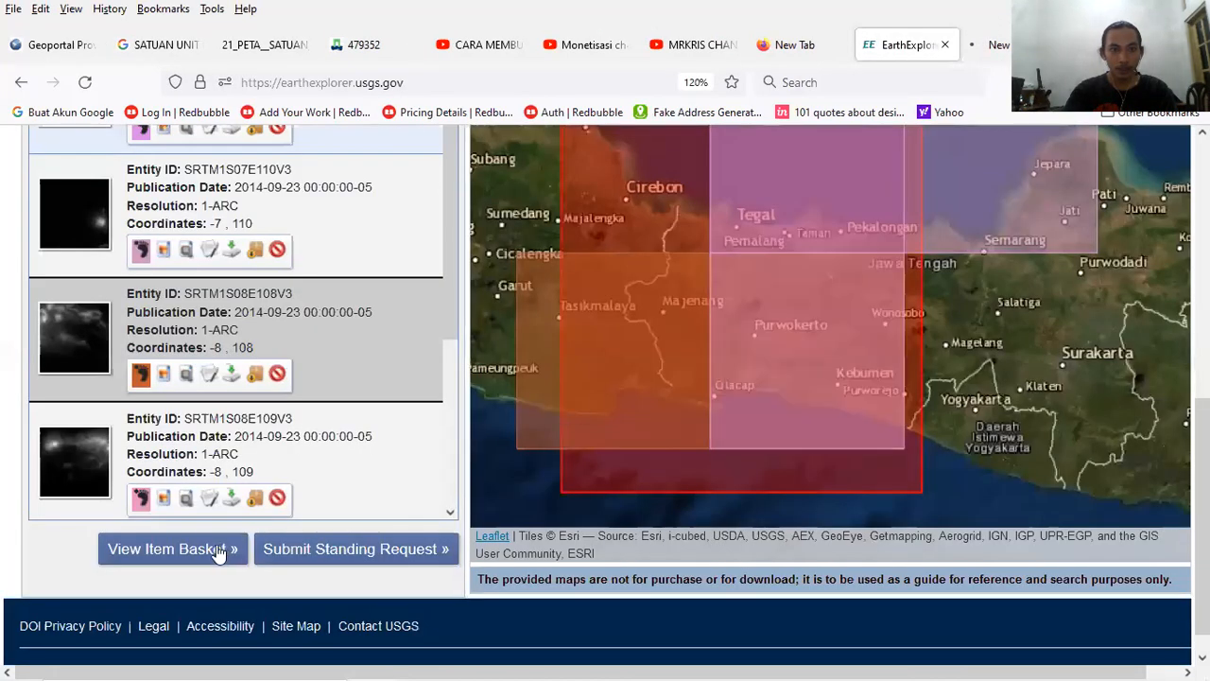
Download SRTM1S08E109V3 as GeoTIFF and save both s08_e108 and s08_e109 tiles
click(232, 498)
click(491, 455)
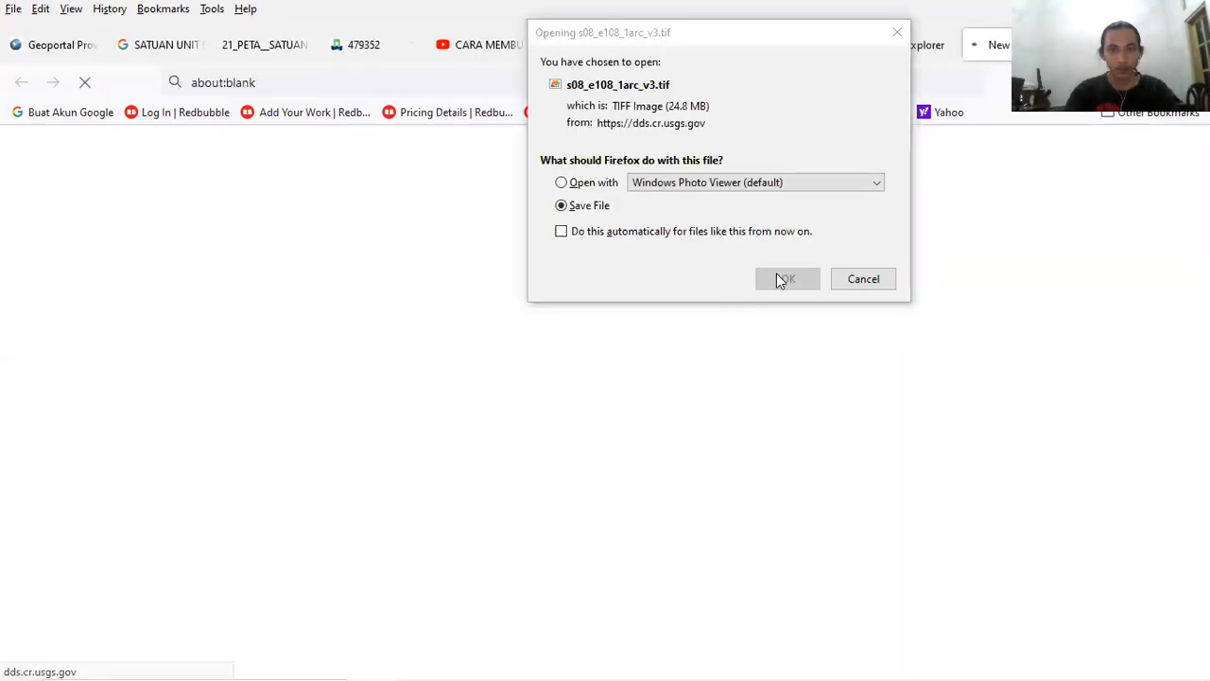
click(788, 276)
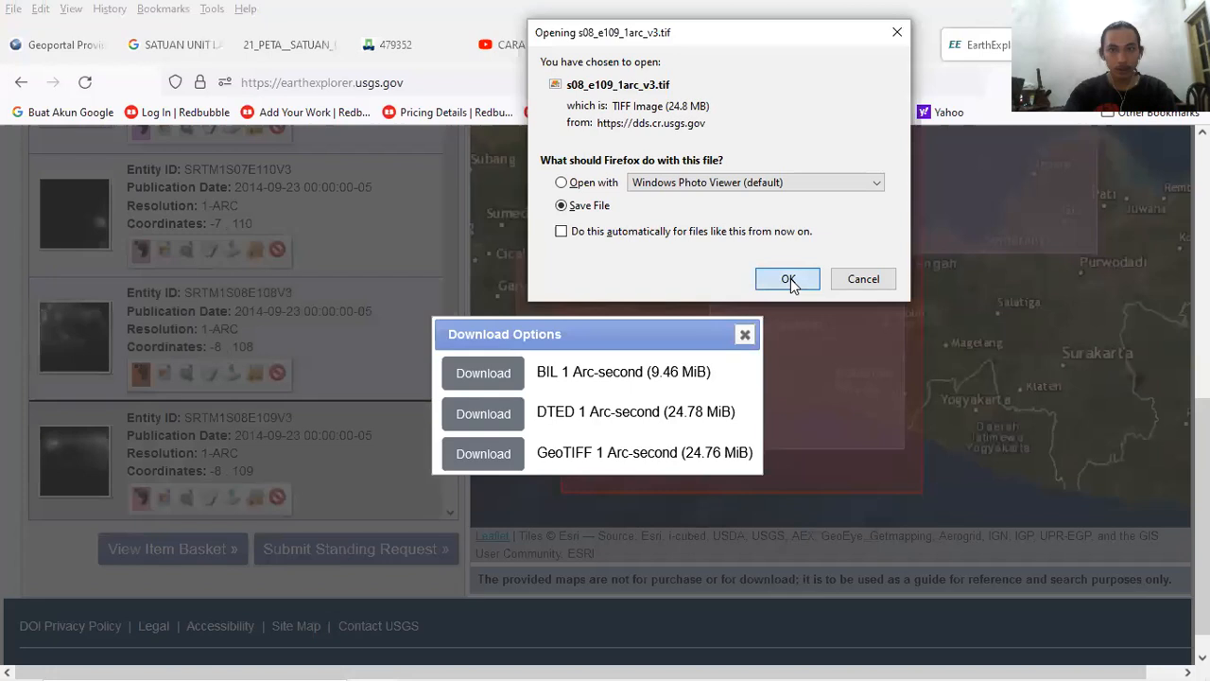
click(788, 276)
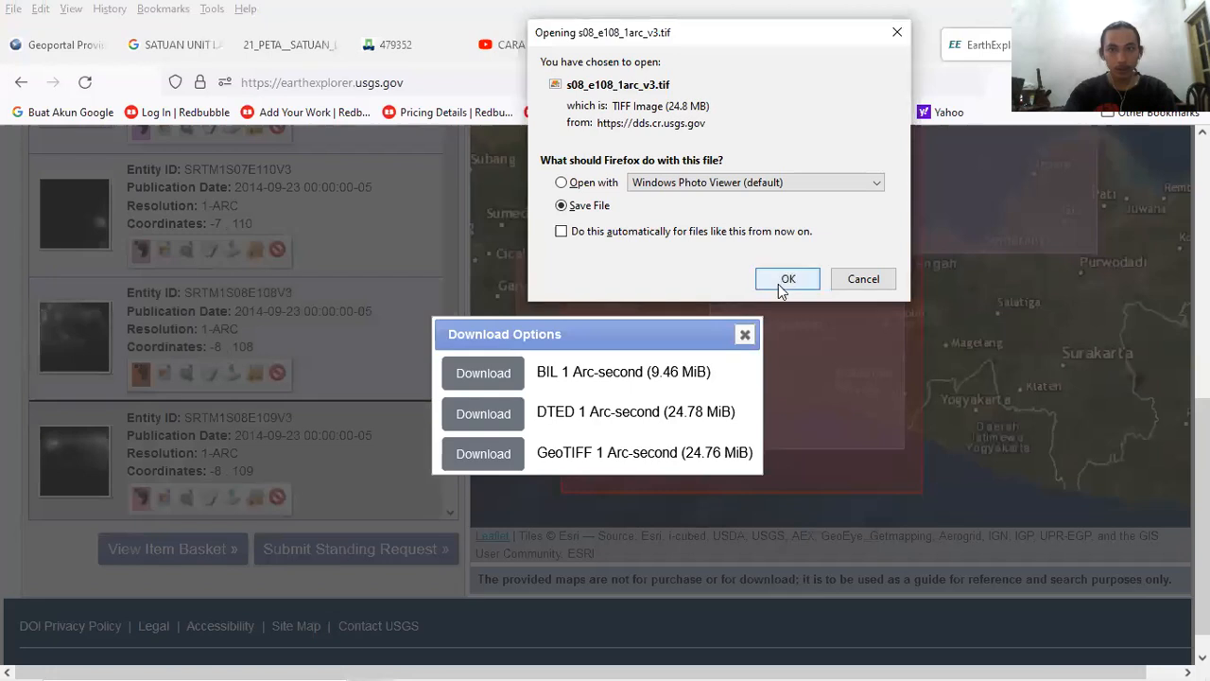
click(787, 279)
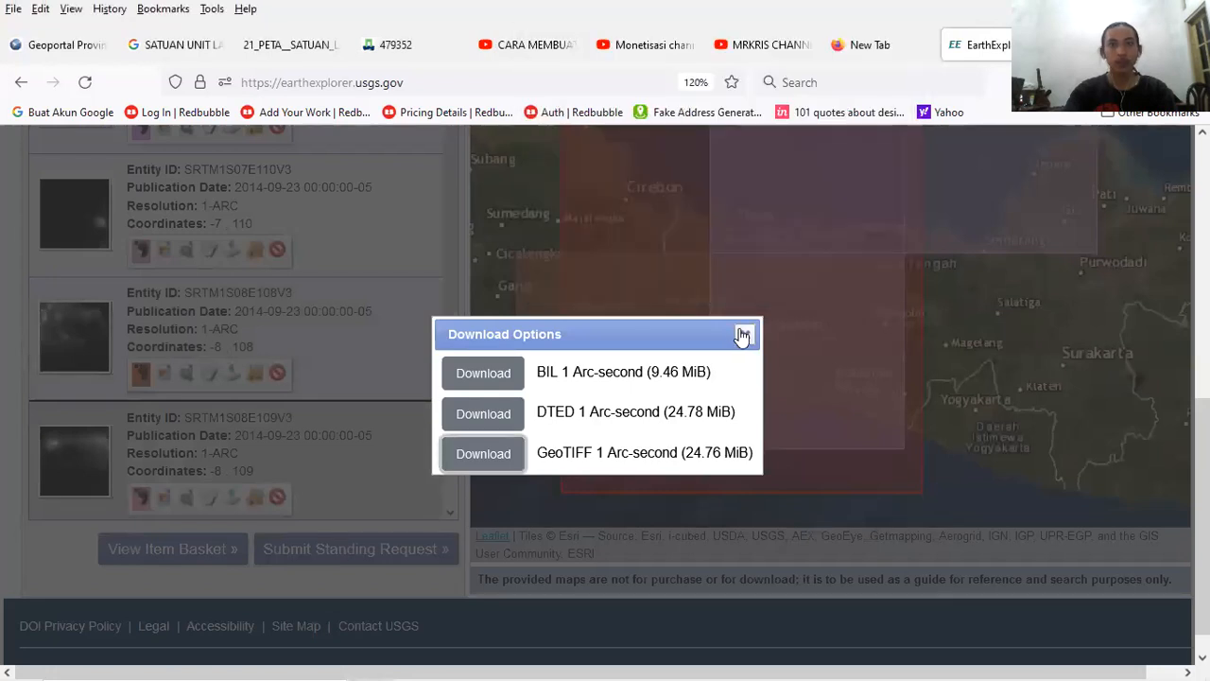
click(744, 334)
Remove the SRTM1S07E110V3 and SRTM1S07E109V3 footprints and view the browser downloads
click(141, 252)
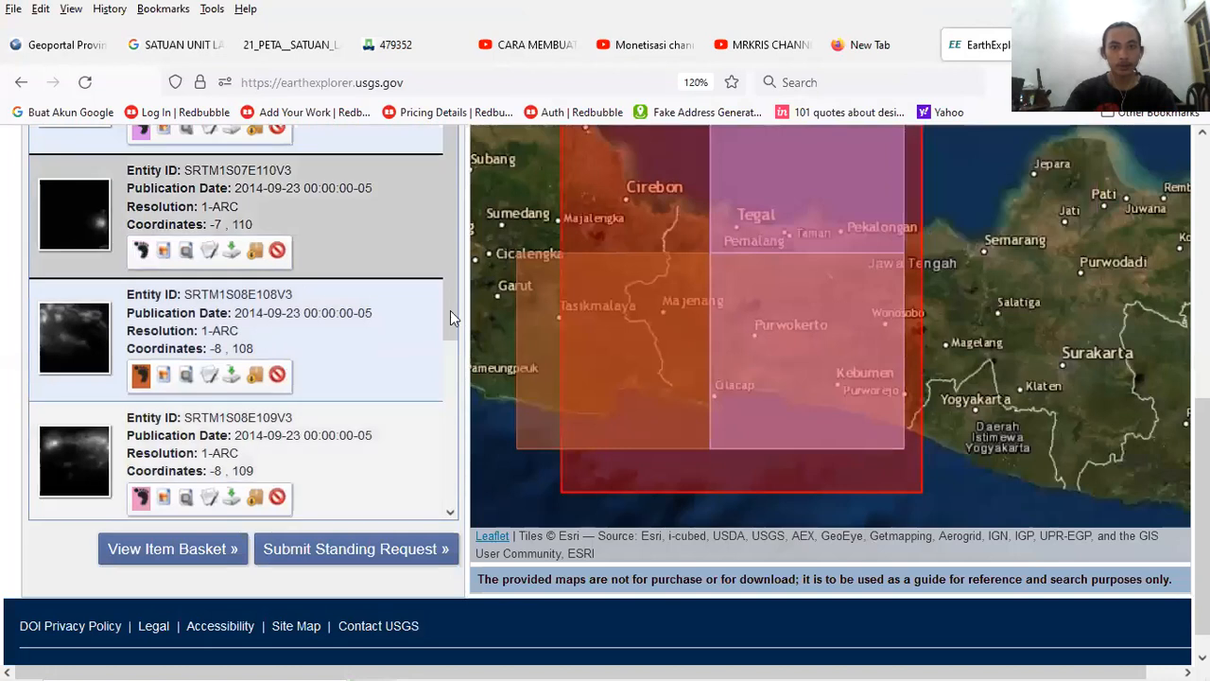
scroll(454, 254, up, 1)
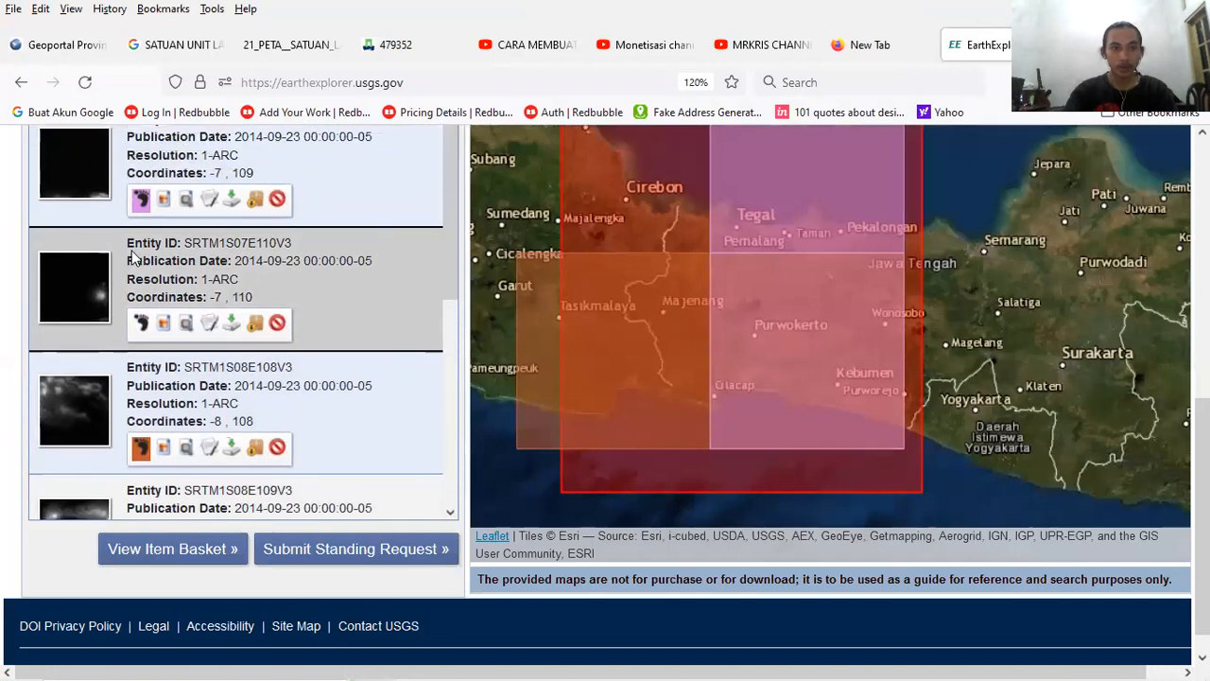
click(142, 202)
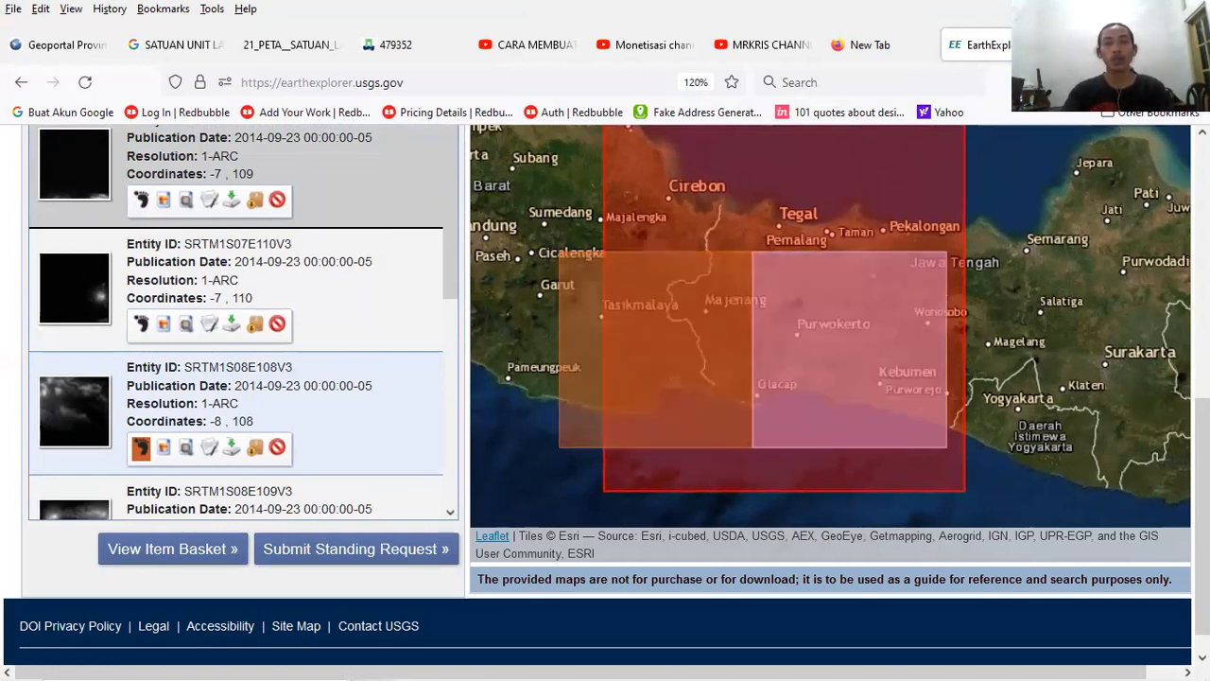
click(1089, 83)
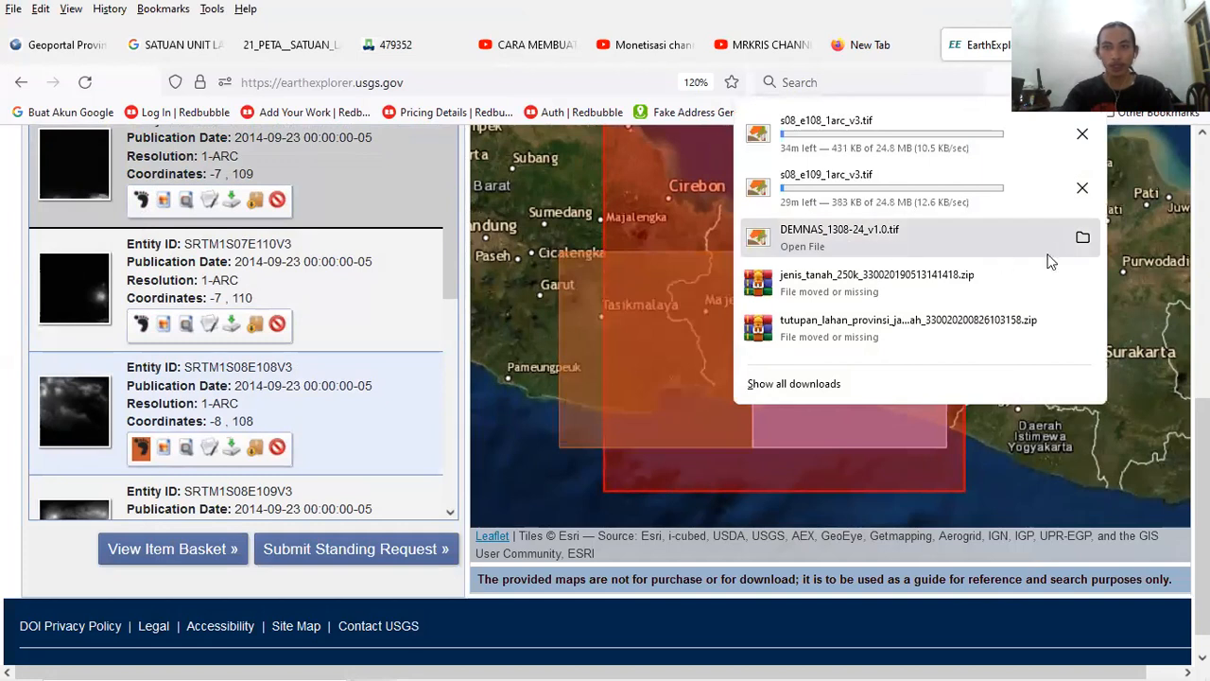
From Firefox's downloads panel, open the folder containing DEMNAS_1308-24_v1.0.tif in File Explorer
click(1084, 241)
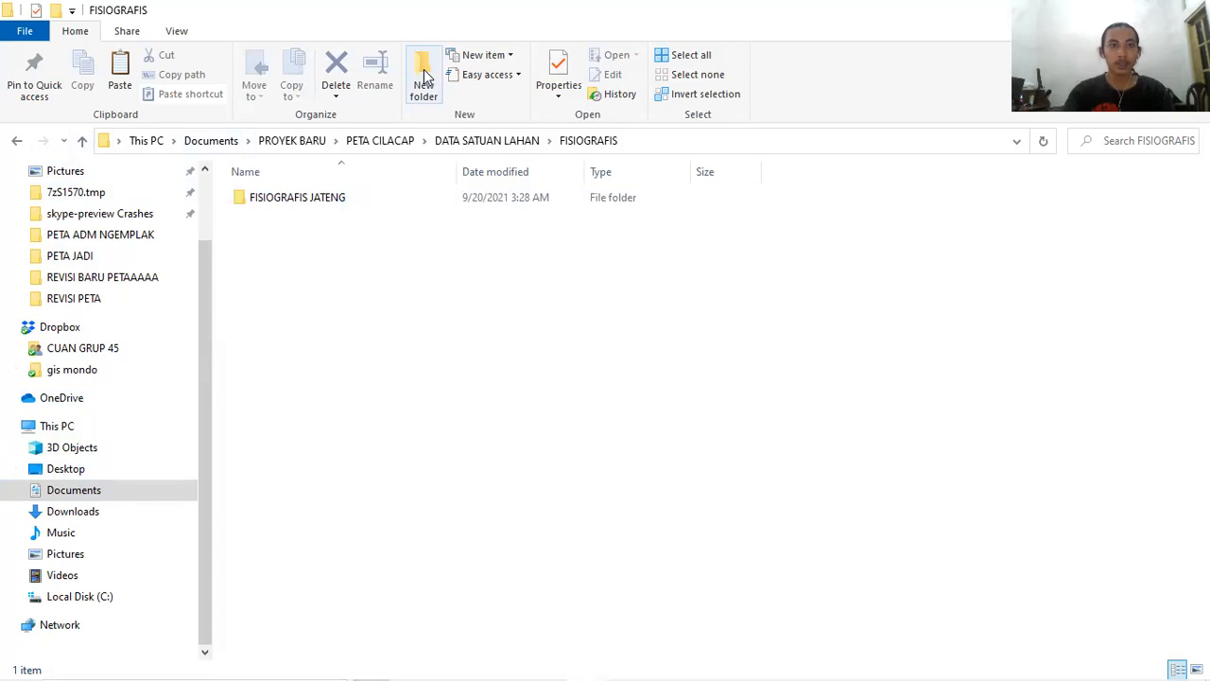
Go up to DATA SATUAN LAHAN and delete a stray new folder created there
click(83, 140)
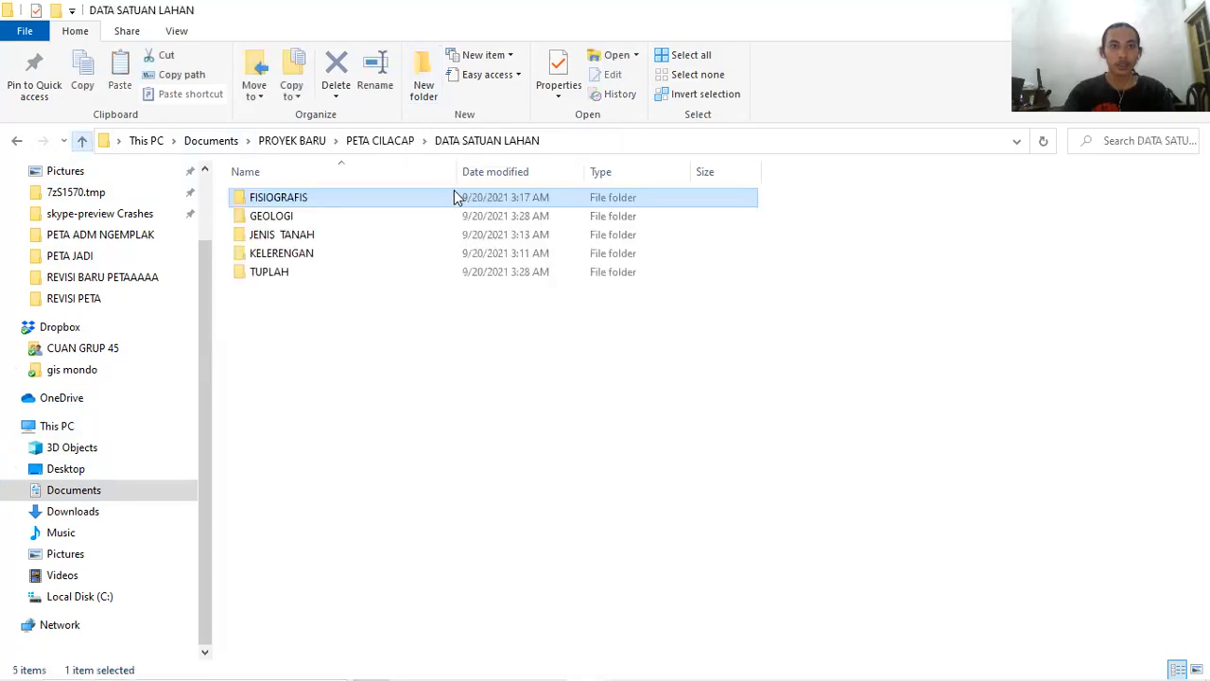
click(424, 83)
click(352, 365)
click(311, 273)
key(Delete)
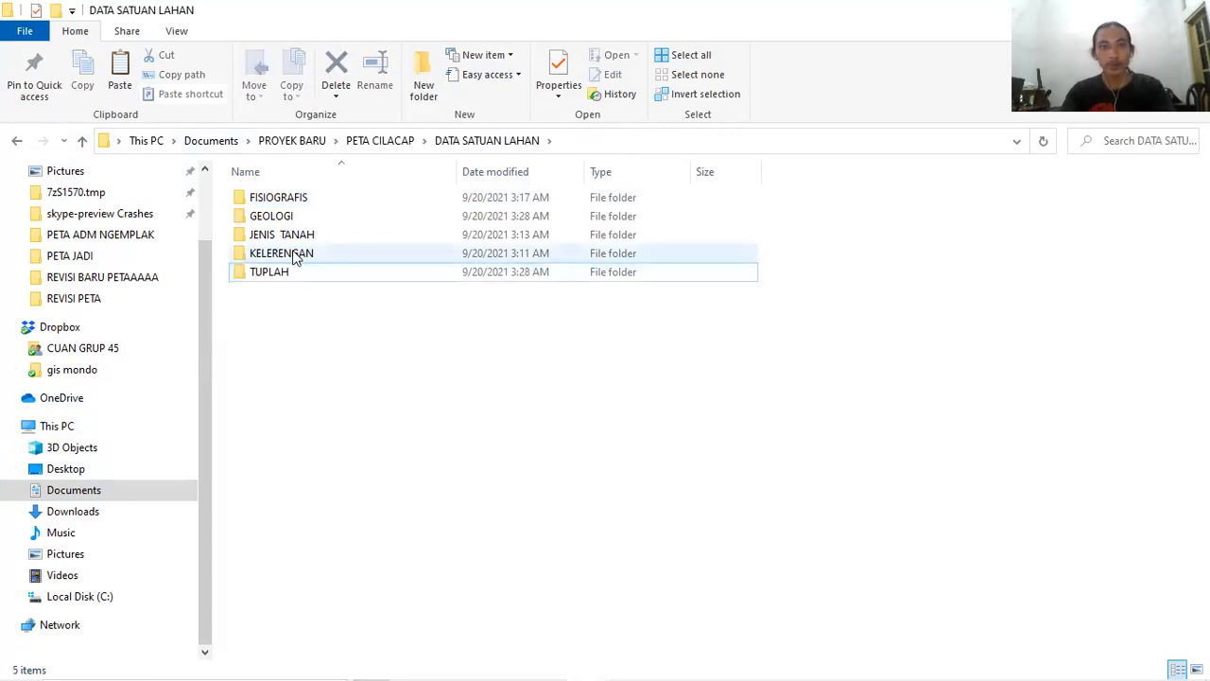
Open the KELERENGAN folder holding the DEMNAS_1308-24_v1.0 TIF, then return to ArcMap
click(295, 261)
key(Return)
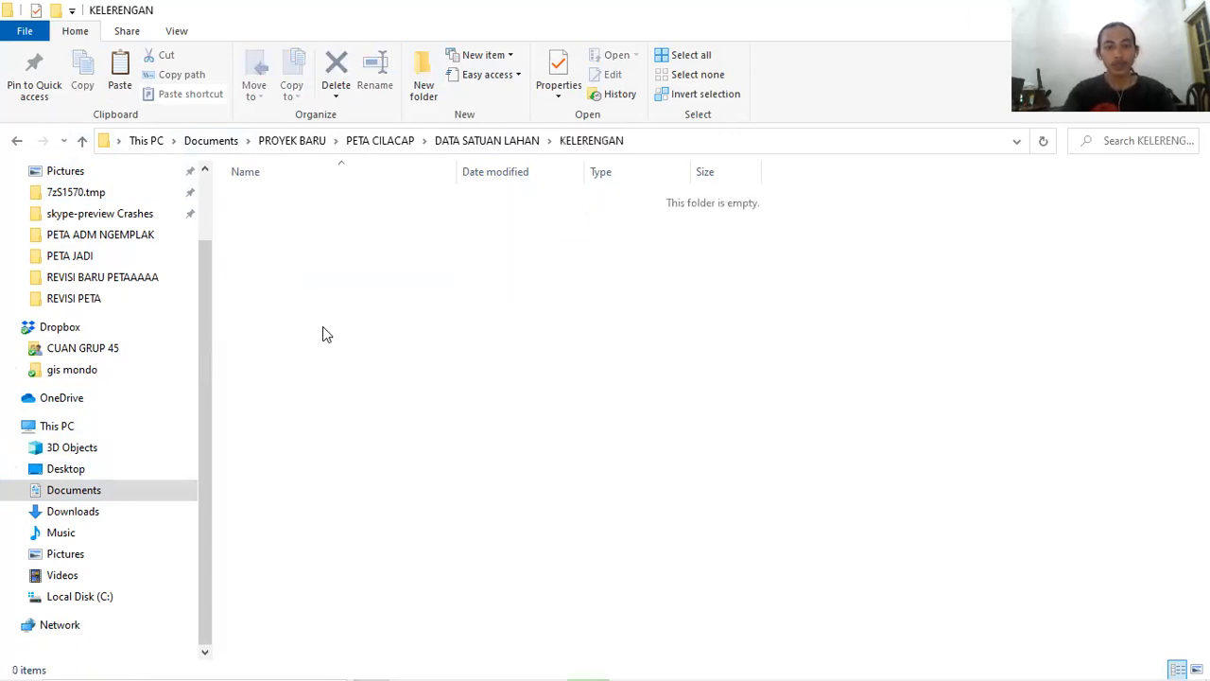
click(322, 326)
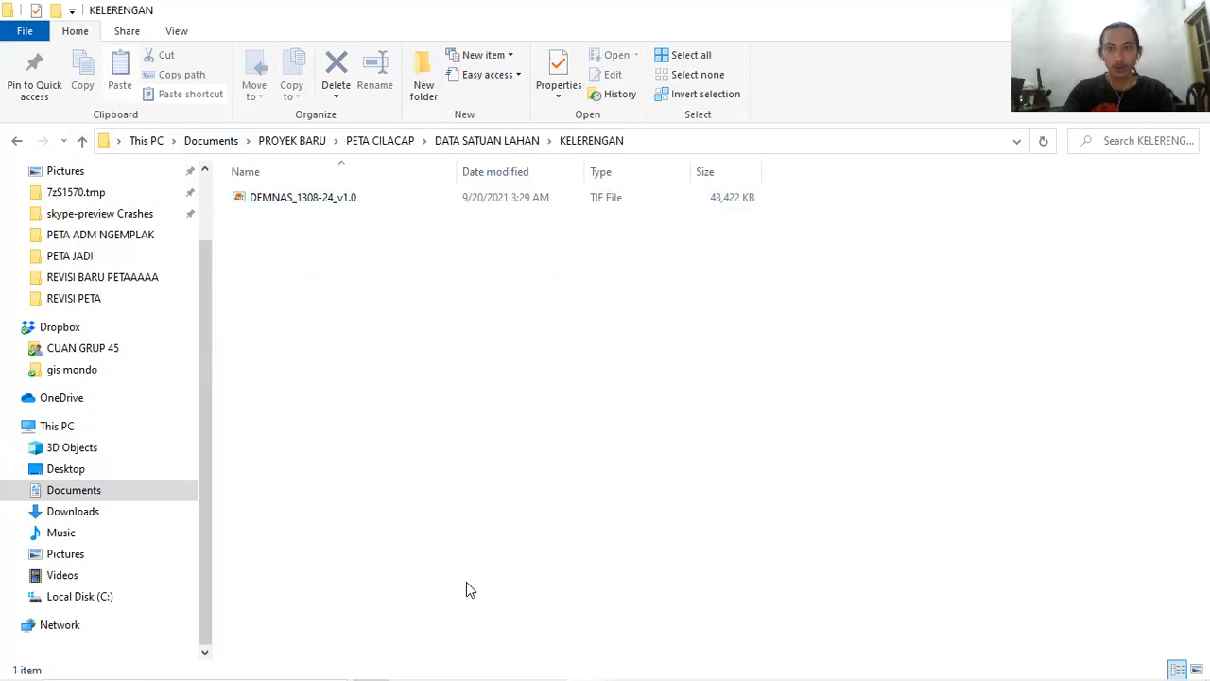
key(alt+Tab)
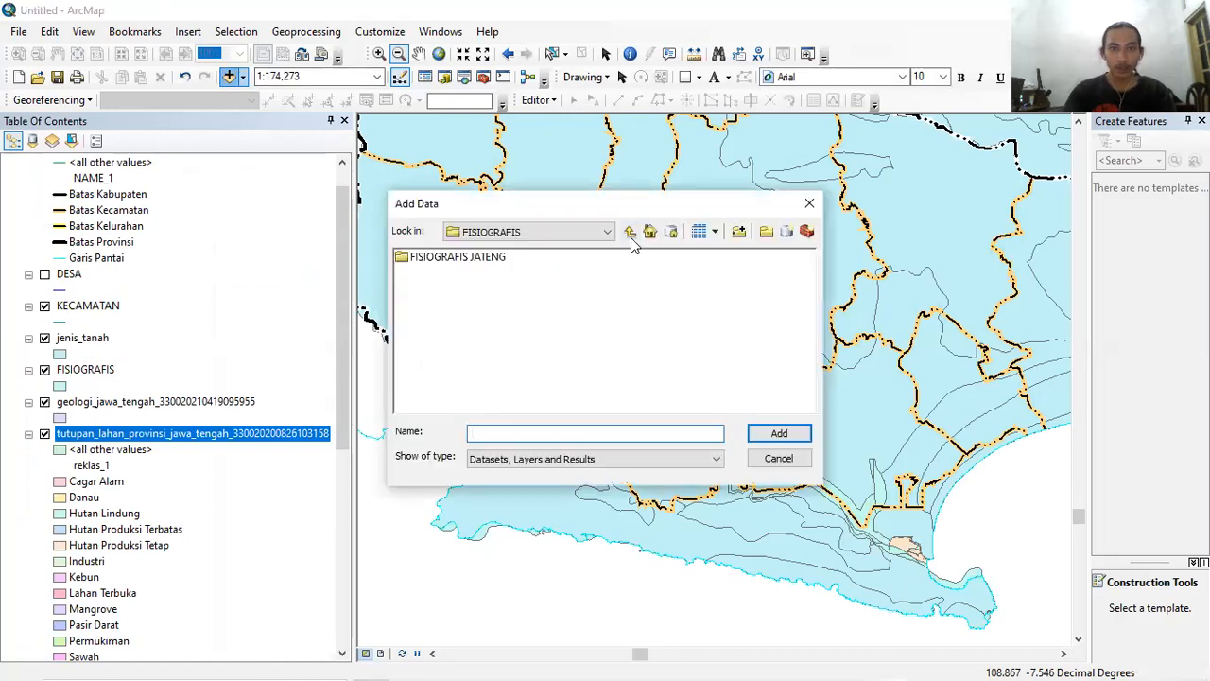
Add DEMNAS_1308-24_v1.0.tif from KELERENGAN with pyramids, then drag it to the top of the layer list
click(629, 231)
double_click(458, 301)
click(441, 257)
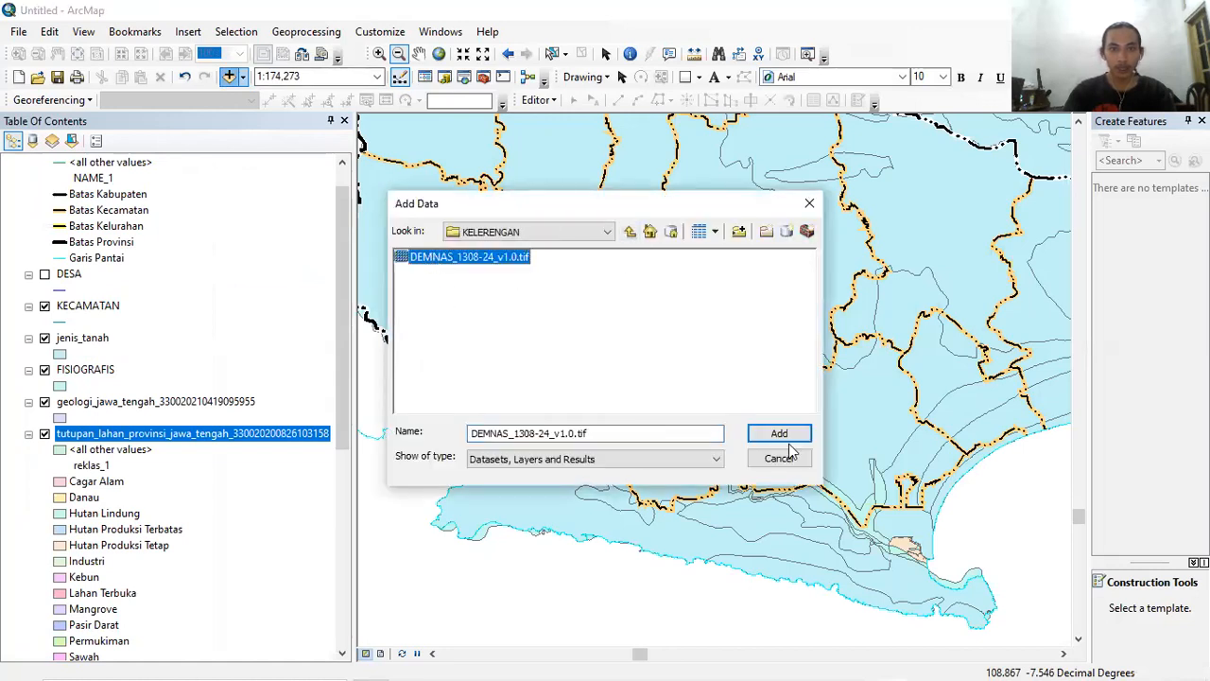
click(791, 436)
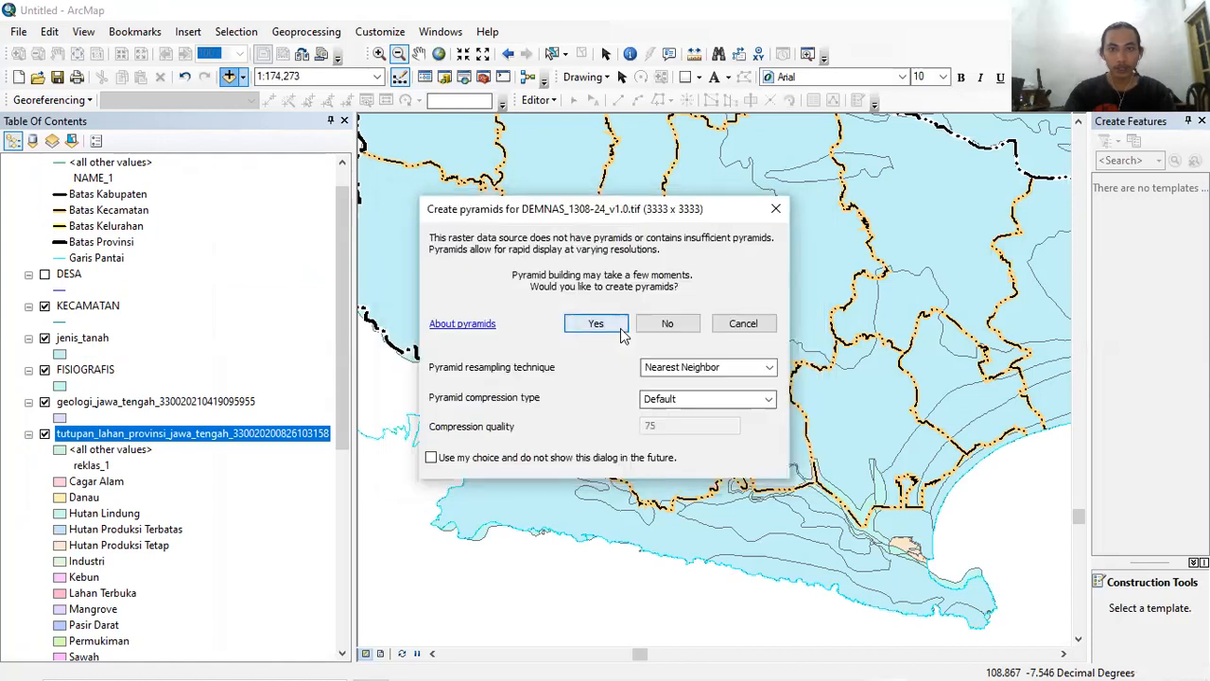
click(619, 325)
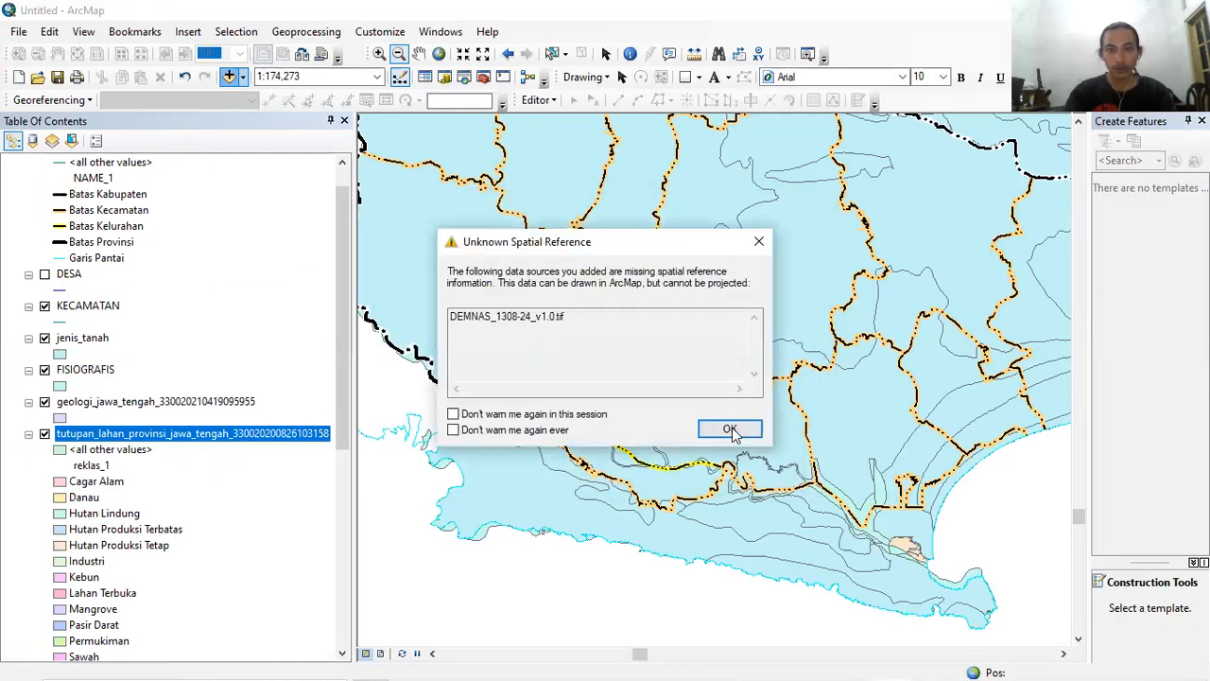
click(733, 433)
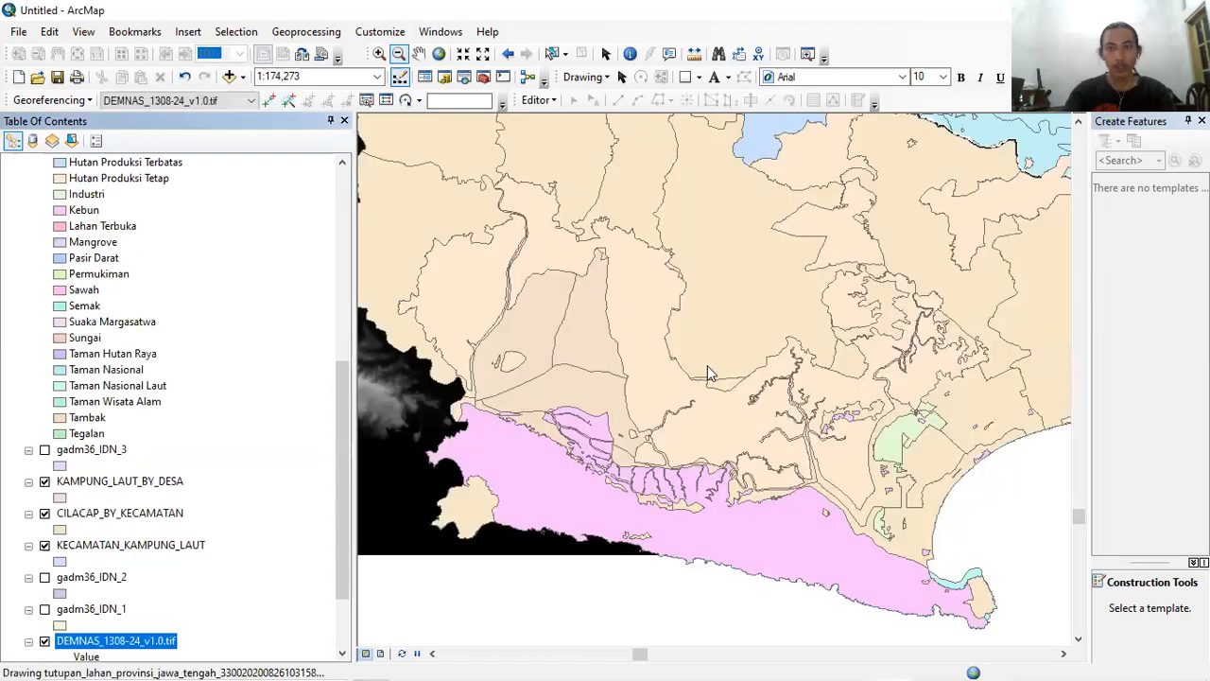
drag(147, 644, 175, 185)
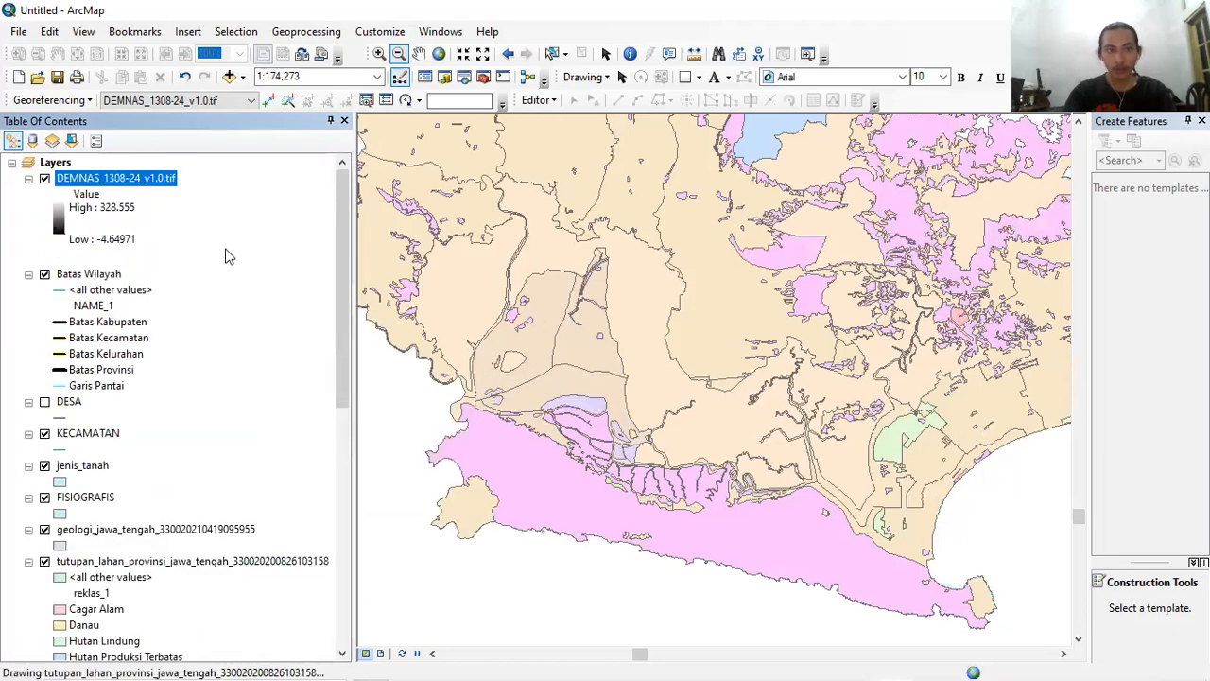
drag(355, 289, 242, 274)
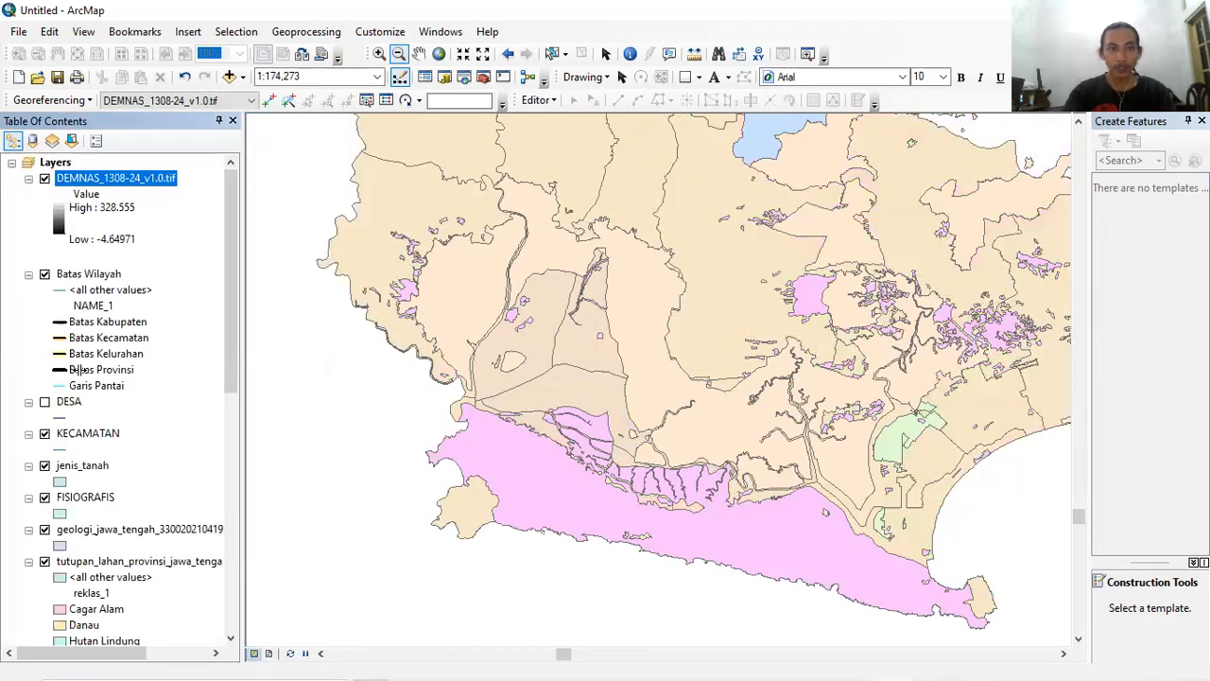
Hide the jenis_tanah, FISIOGRAFIS and geologi layers and zoom out to the whole DEM tile
click(45, 465)
click(44, 498)
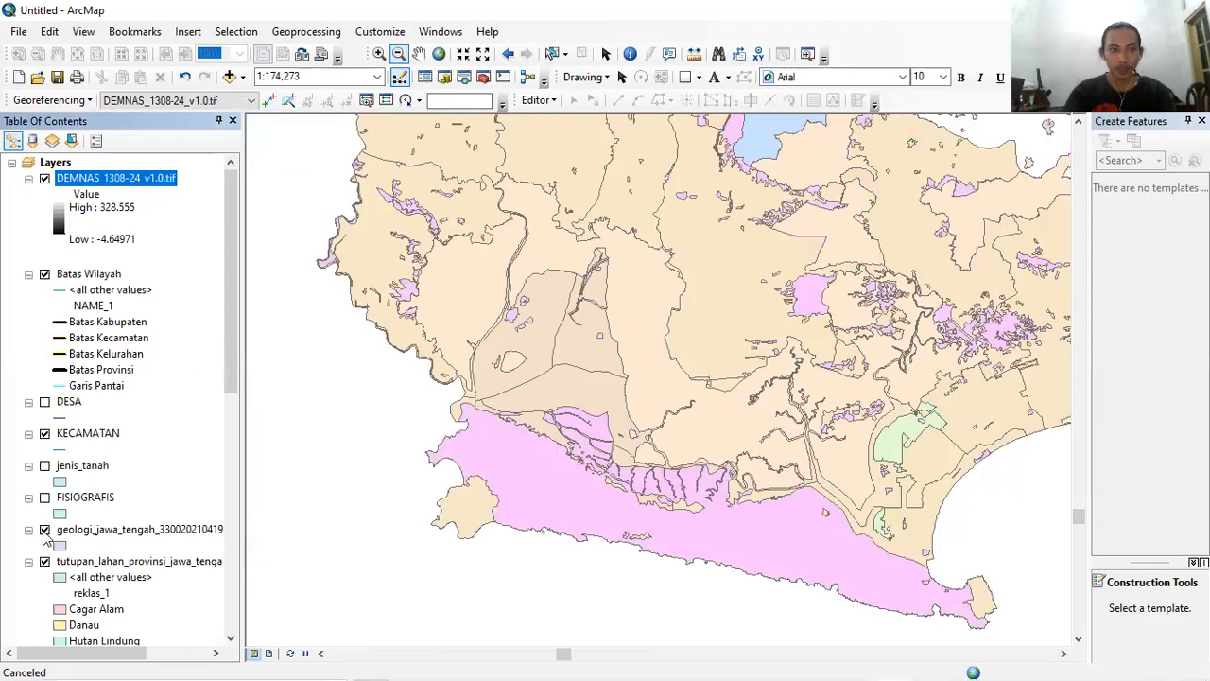
click(45, 560)
drag(231, 315, 229, 357)
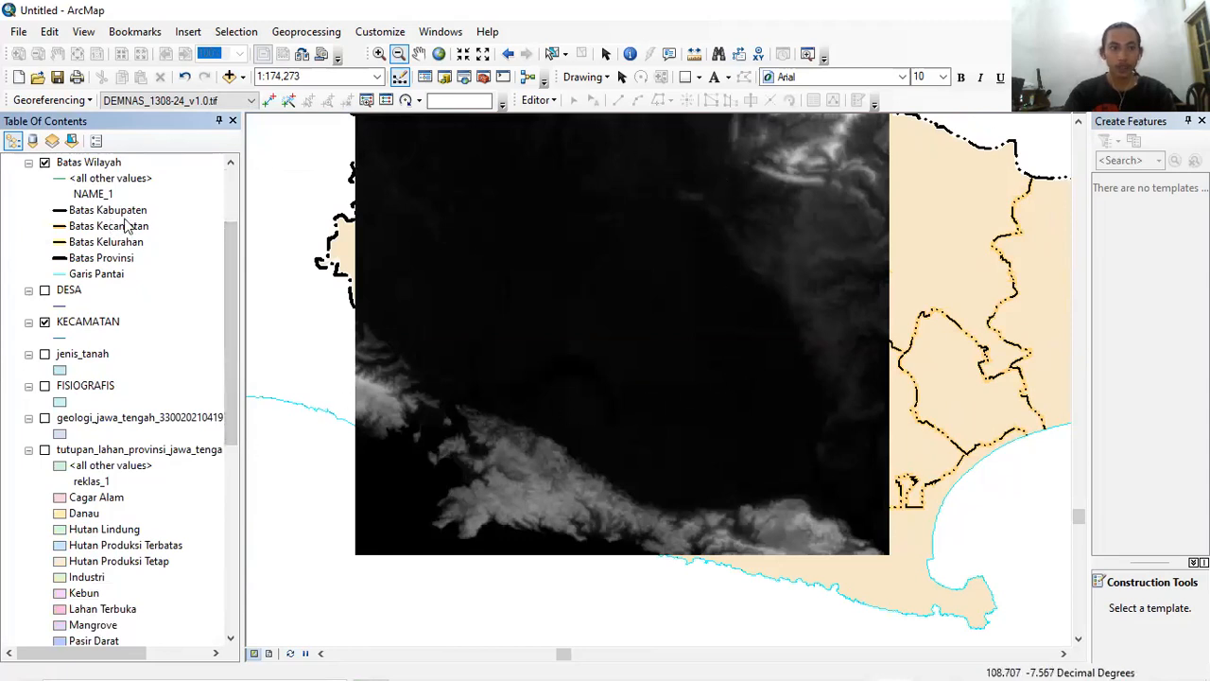
drag(539, 181, 1070, 390)
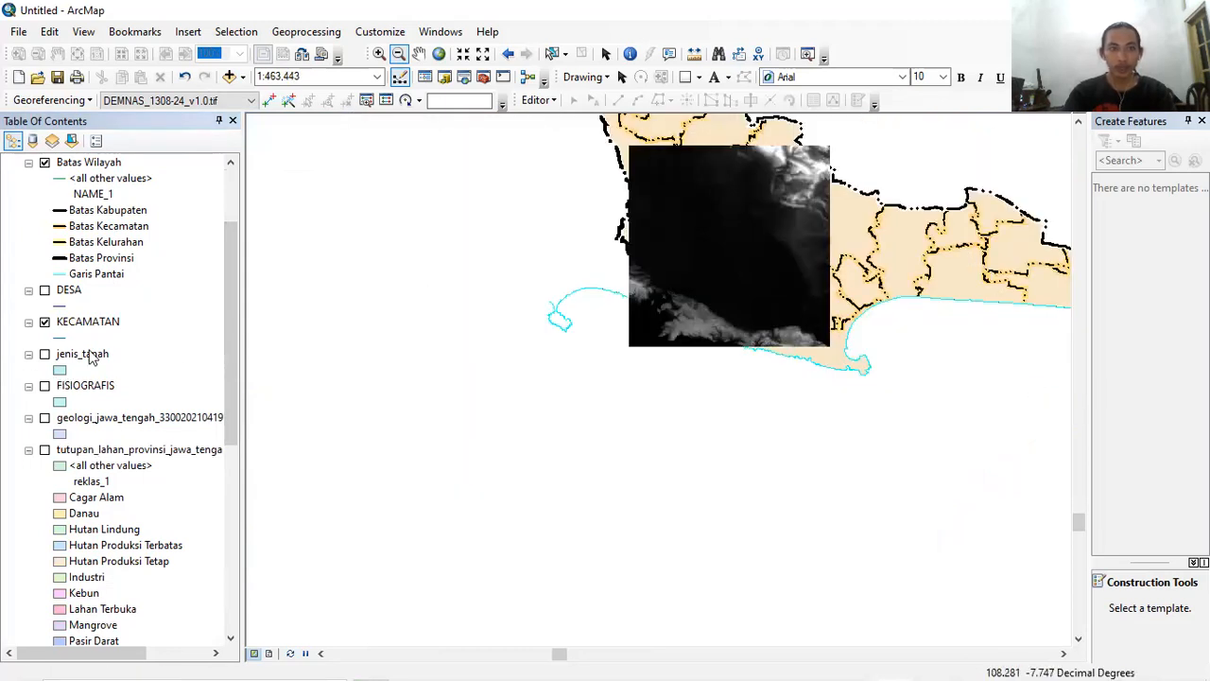
drag(233, 305, 213, 132)
click(44, 178)
click(45, 179)
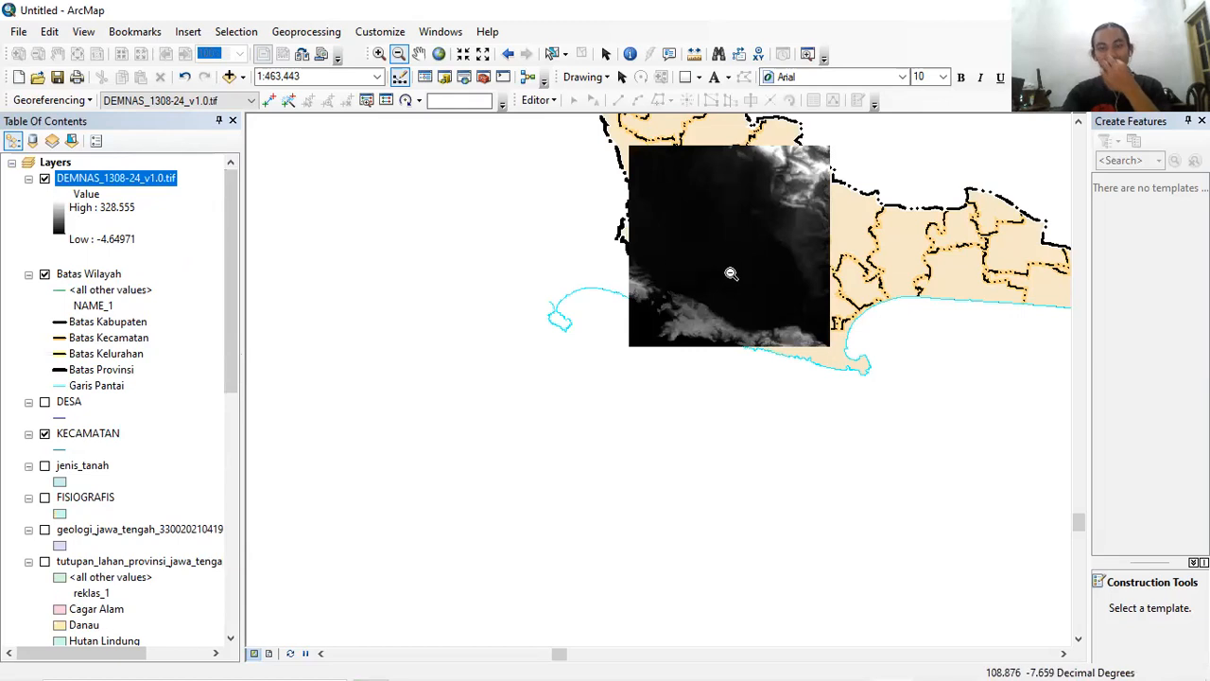
Zoom in to frame the DEM raster, then go to Firefox's address bar
click(379, 53)
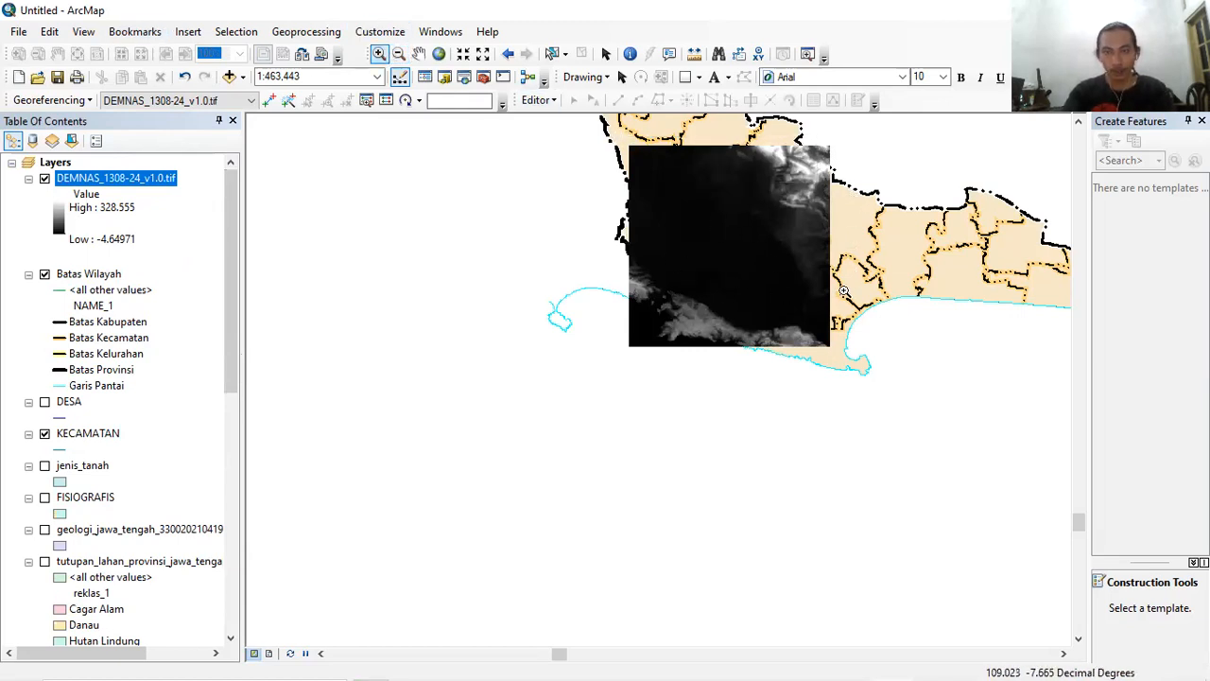
drag(866, 364, 609, 134)
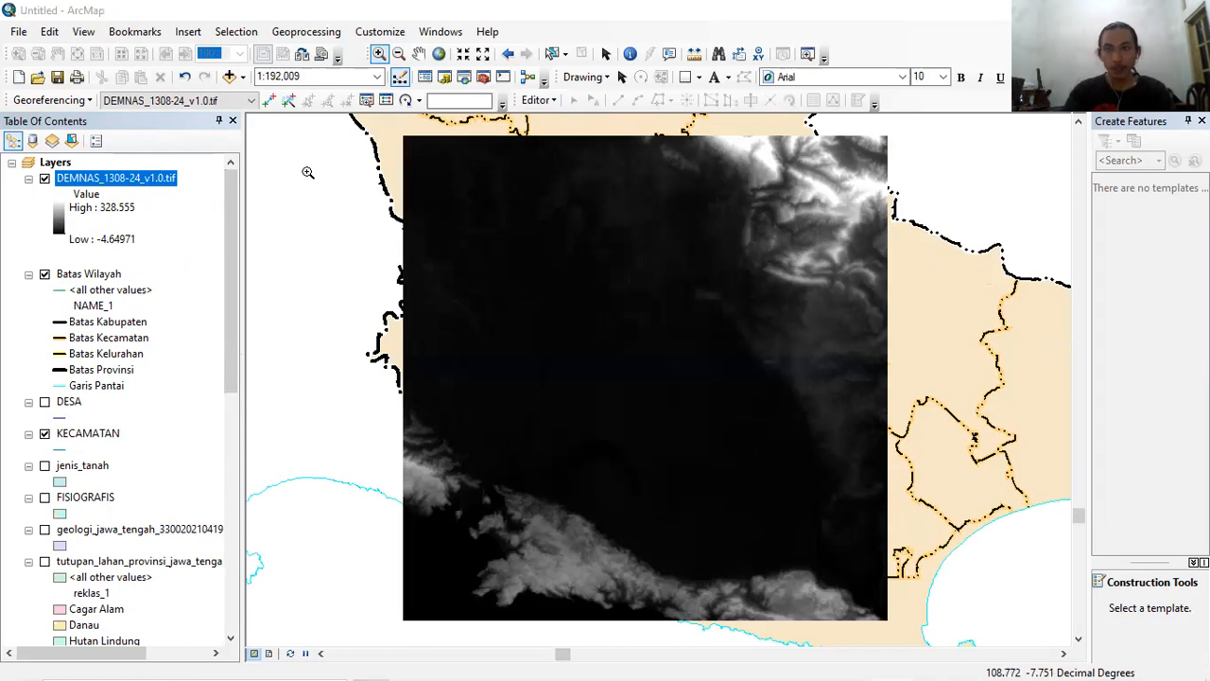
click(1087, 83)
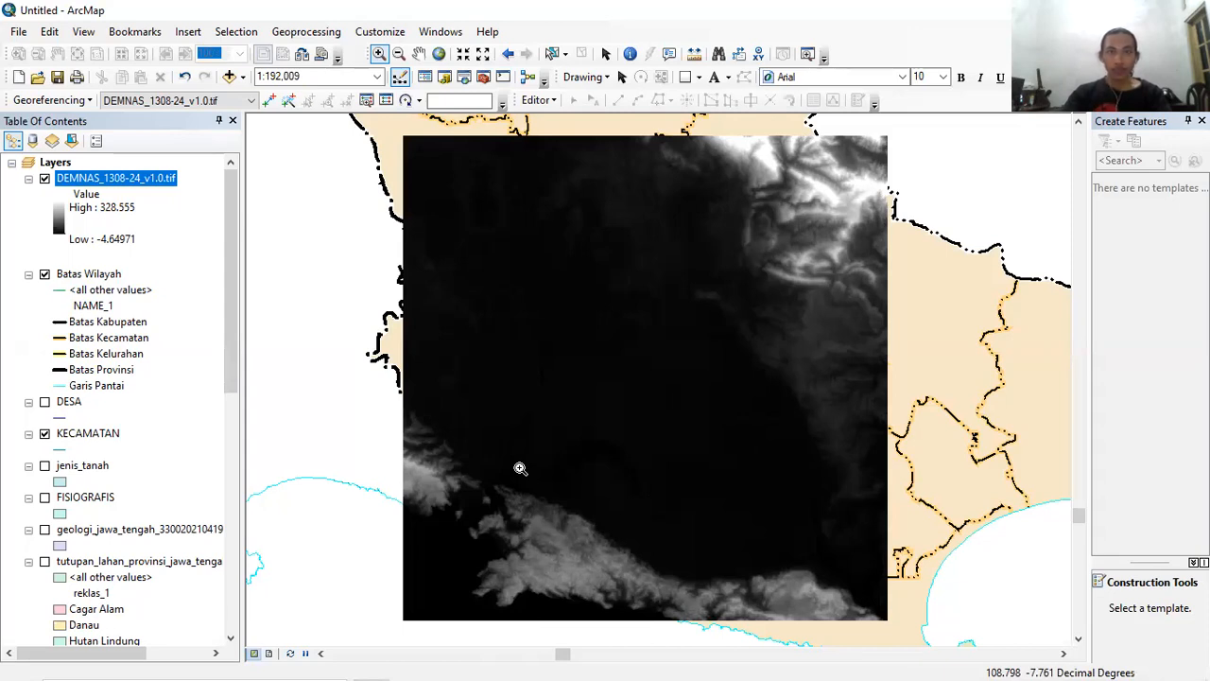
key(alt+Tab)
click(603, 83)
Search Google for 'utm indonesia' and preview an Indonesian UTM zone image result
text(utm indonesia)
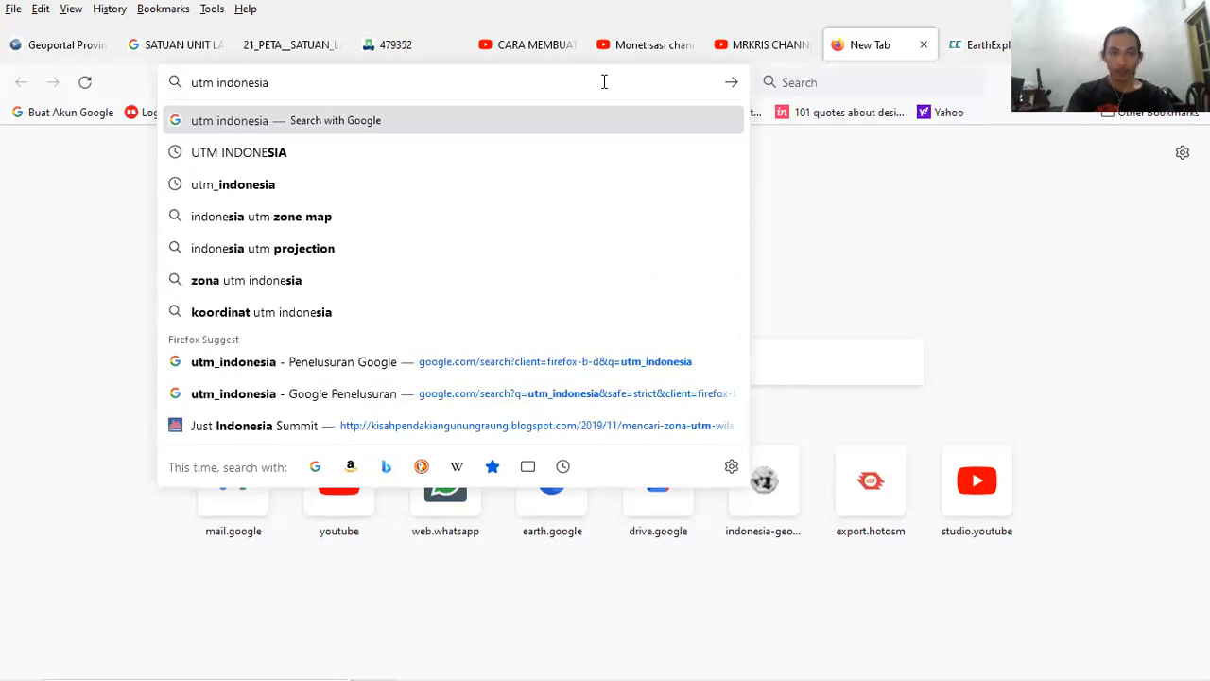
key(Return)
click(302, 387)
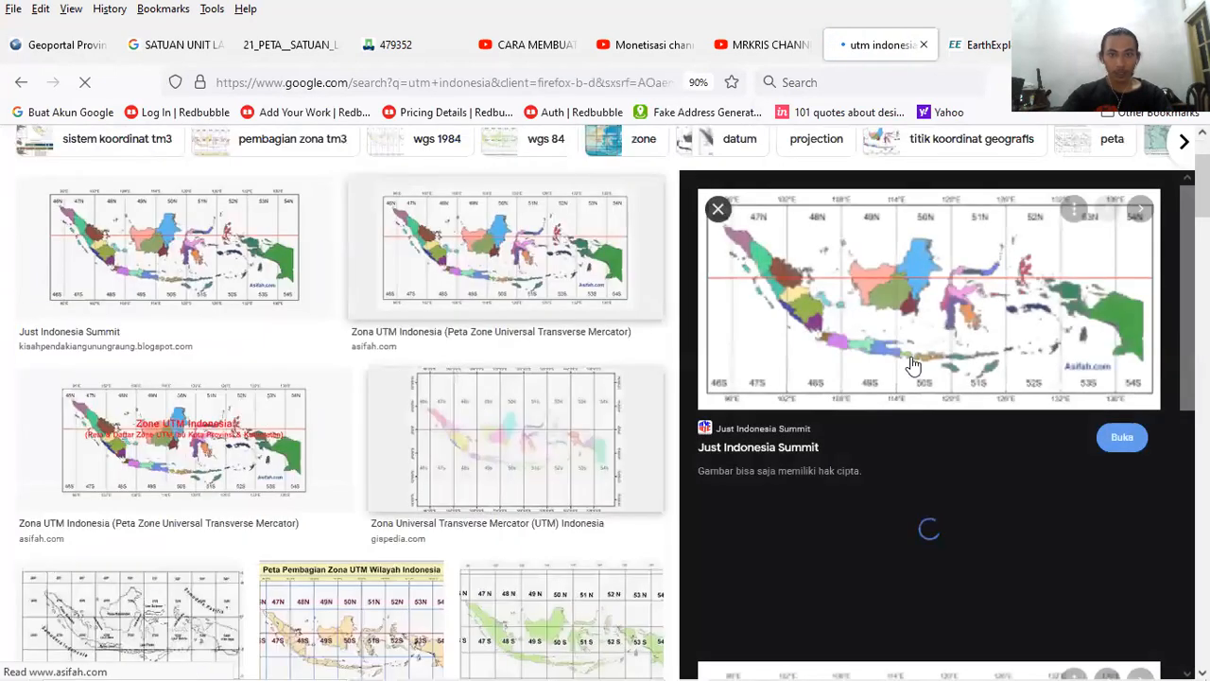
Open the asifah.com zona-utm-indonesia.png map in a new tab and view it
scroll(860, 355, down, 5)
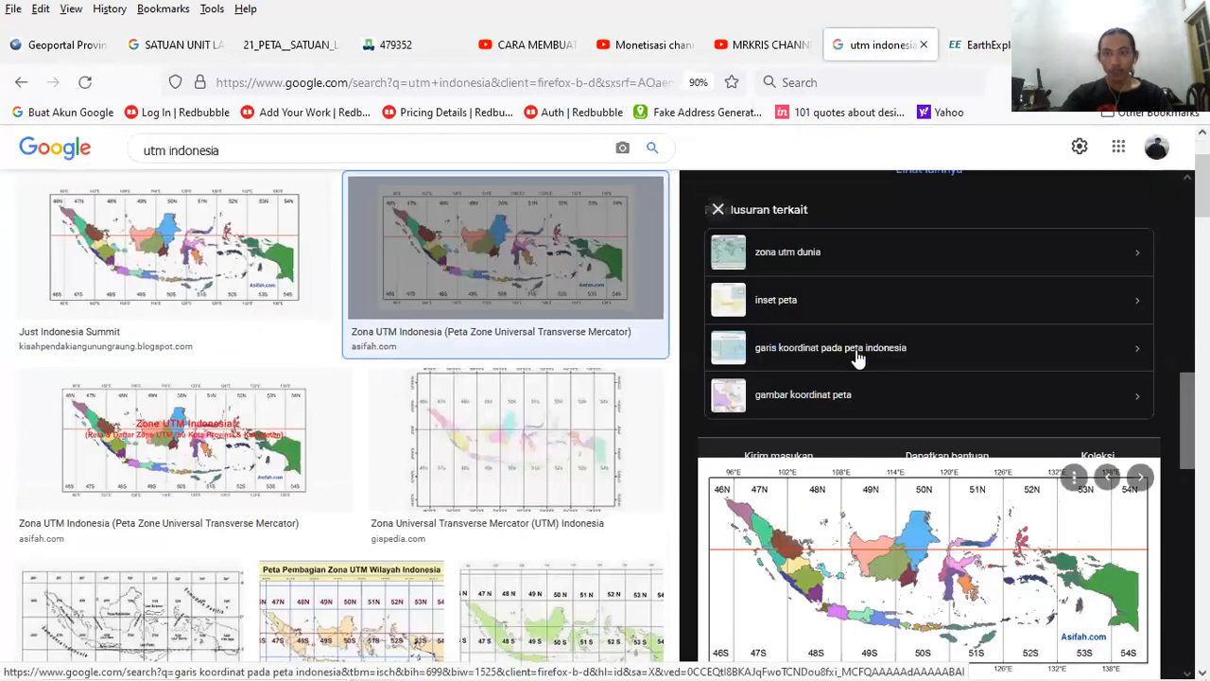
drag(1187, 427, 1187, 444)
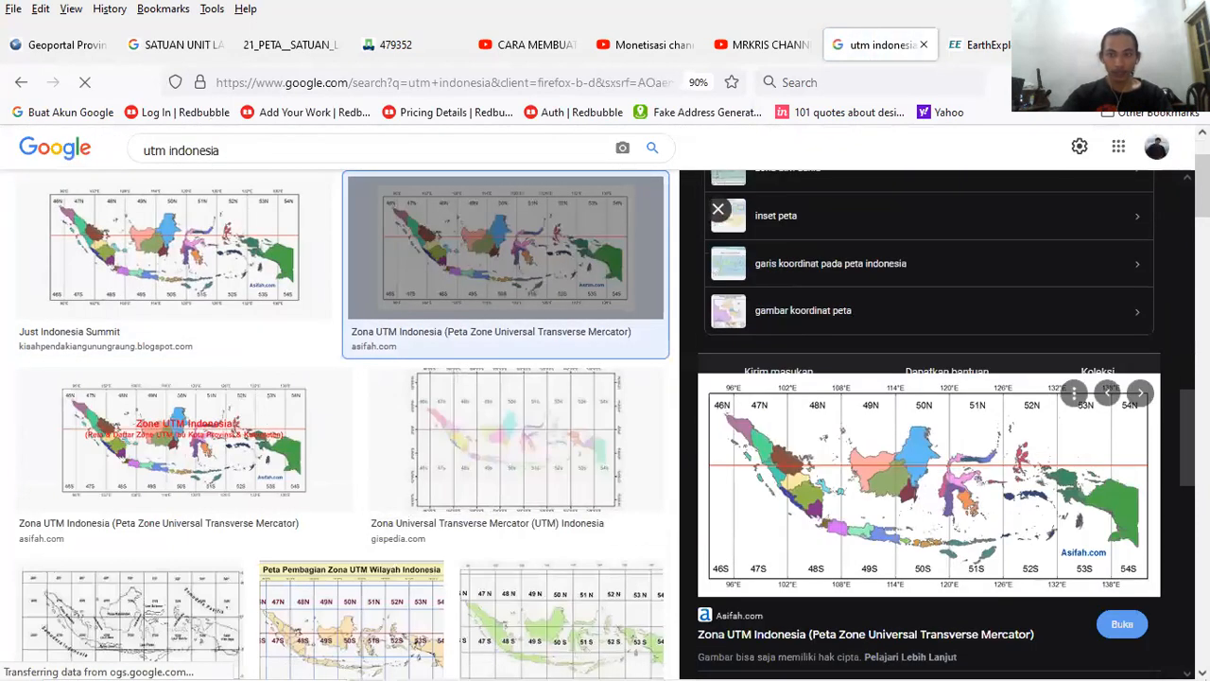
scroll(945, 312, down, 3)
right_click(905, 284)
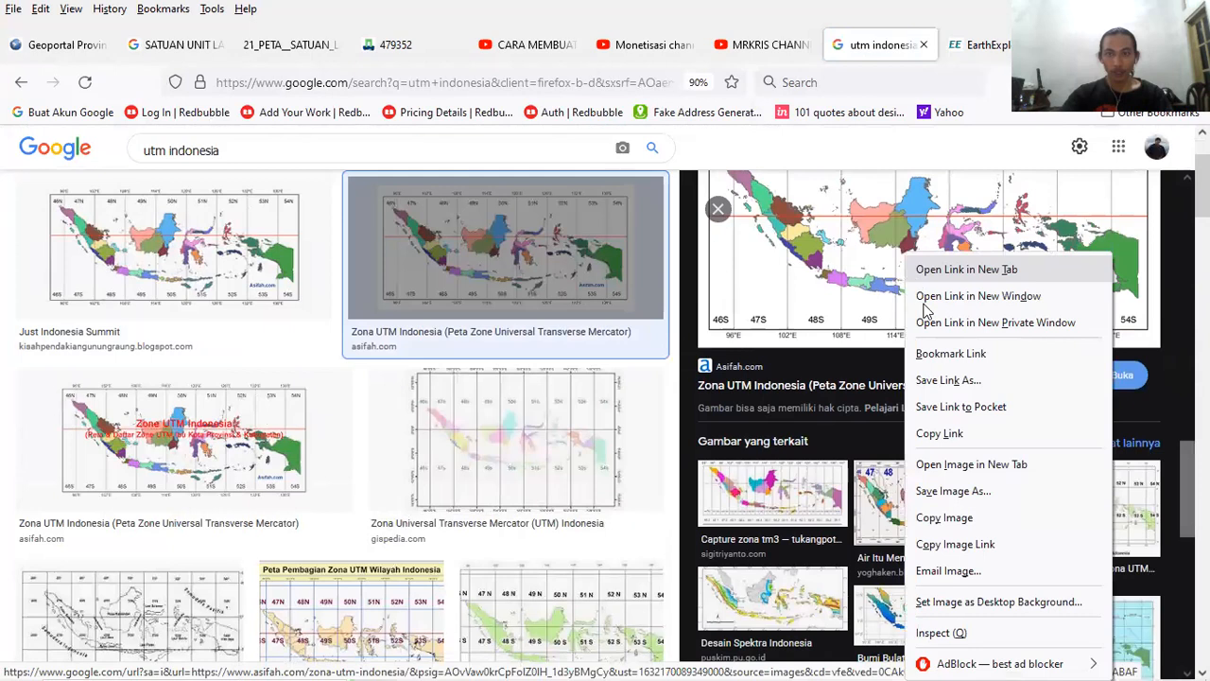
click(964, 464)
click(906, 44)
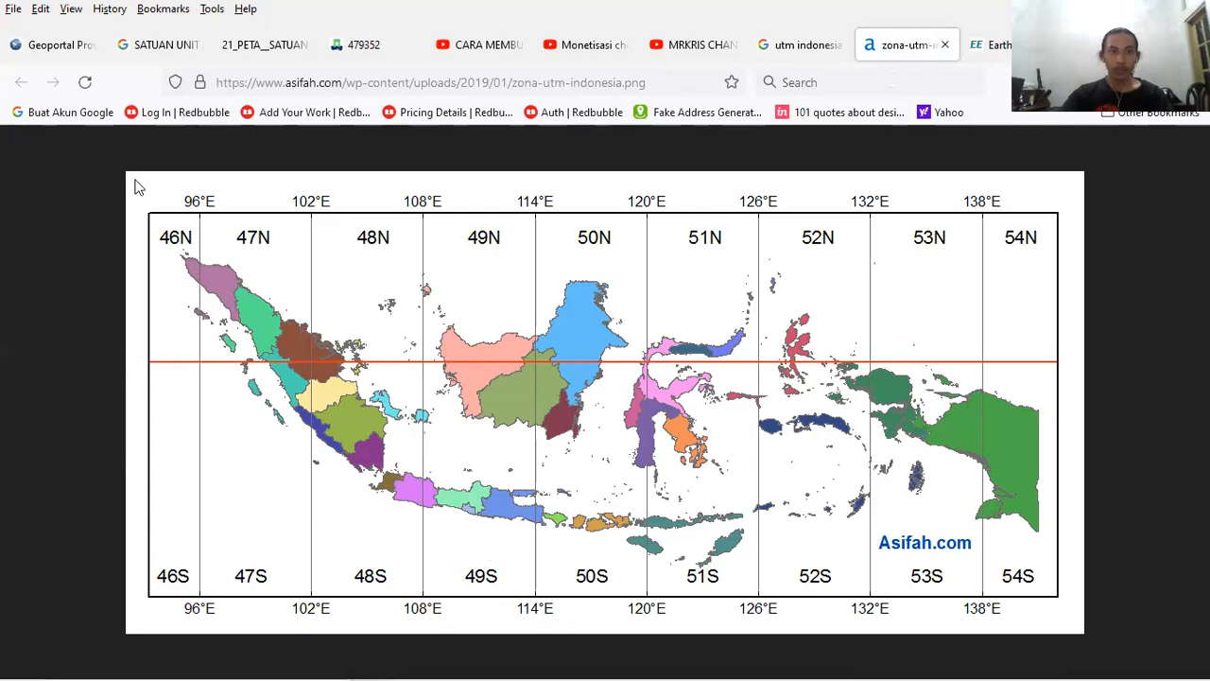
key(alt+Tab)
In ArcToolbox, expand Data Management Tools › Projections and Transformations › Raster and launch Project Raster
click(484, 79)
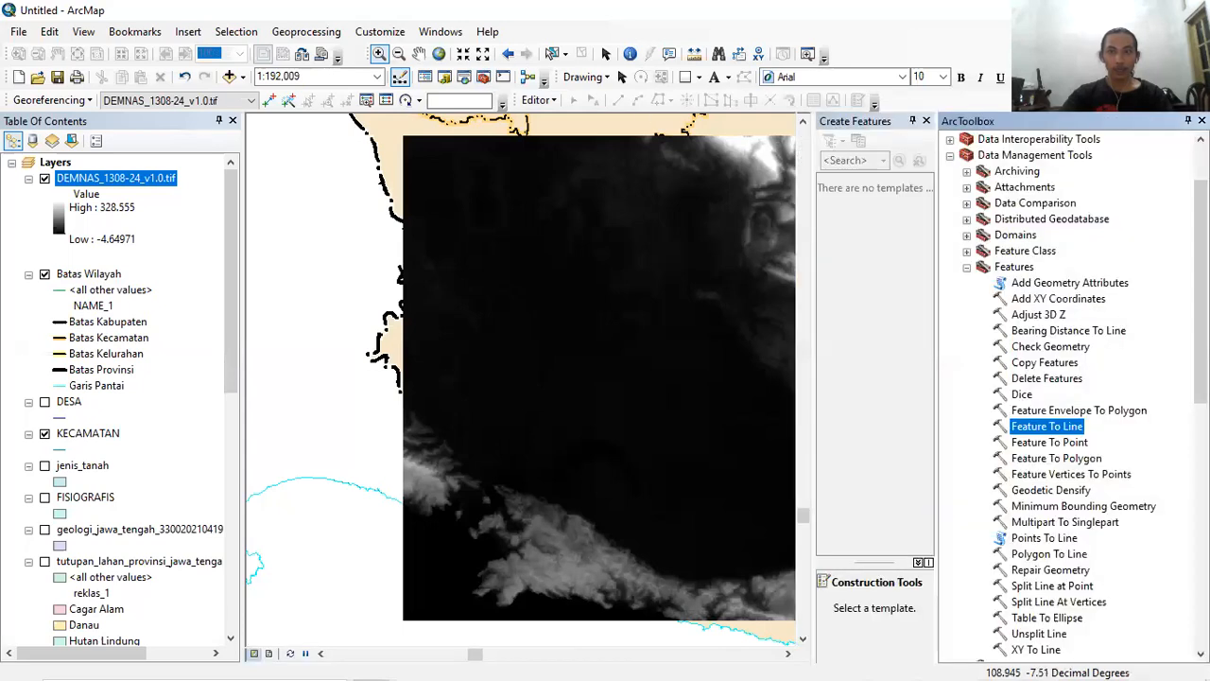
click(966, 267)
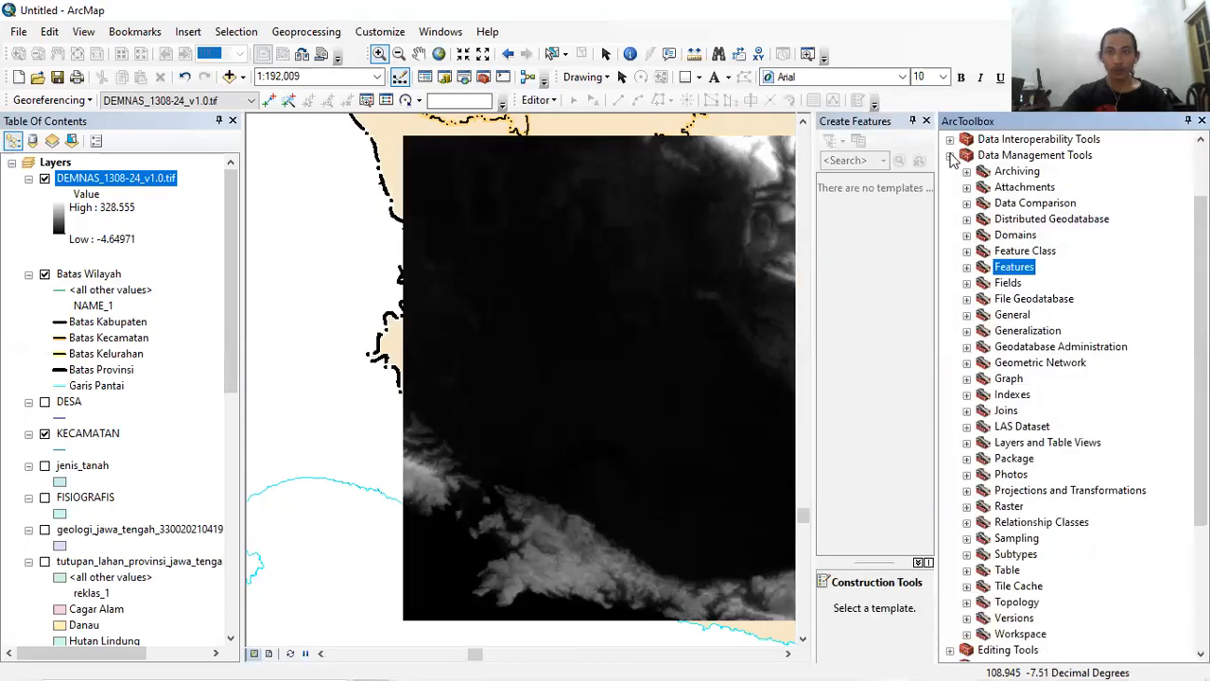
click(950, 155)
click(950, 234)
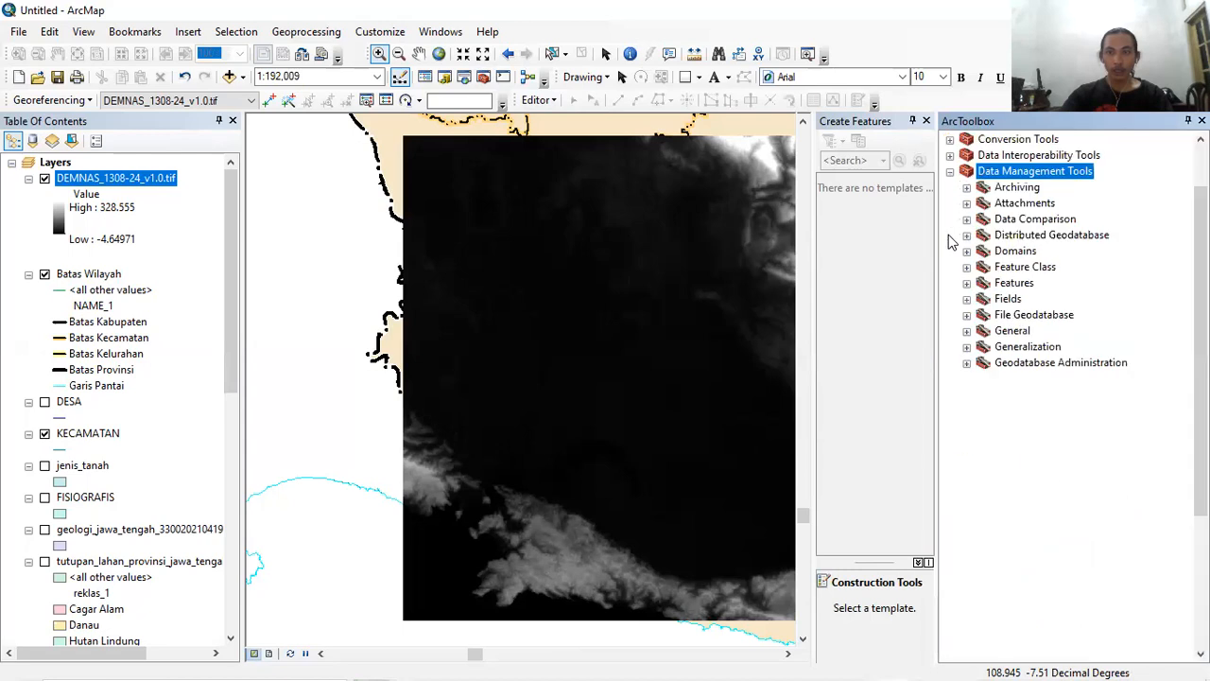
click(966, 507)
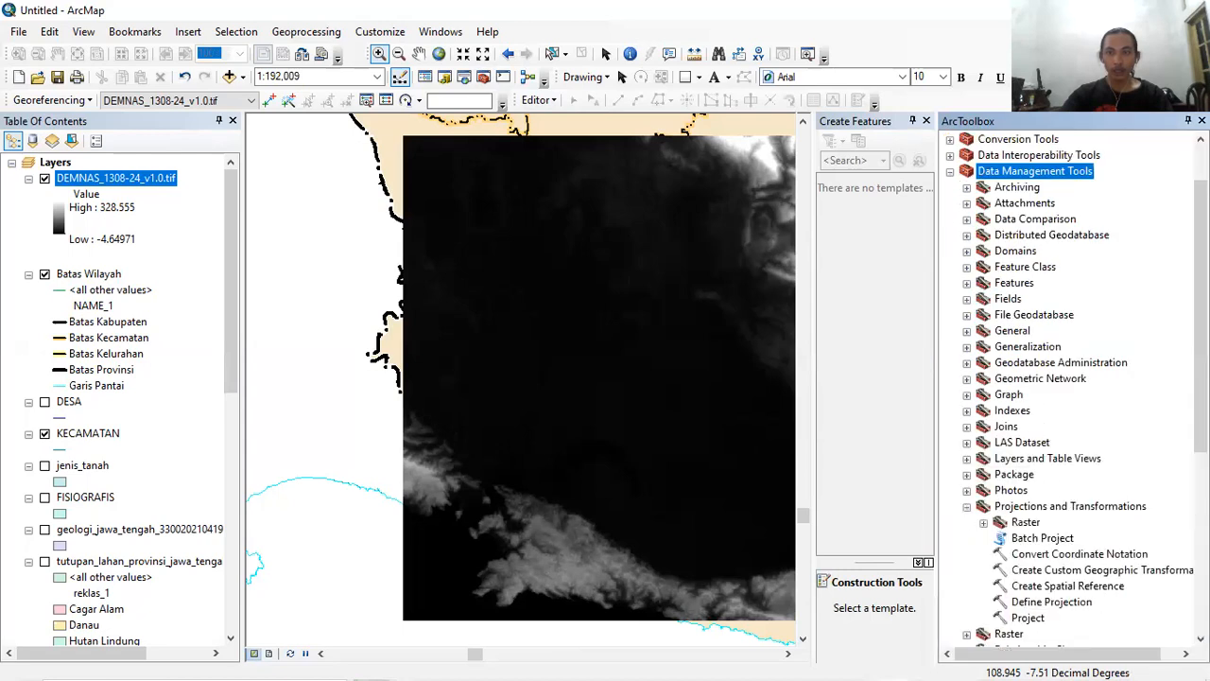
click(983, 379)
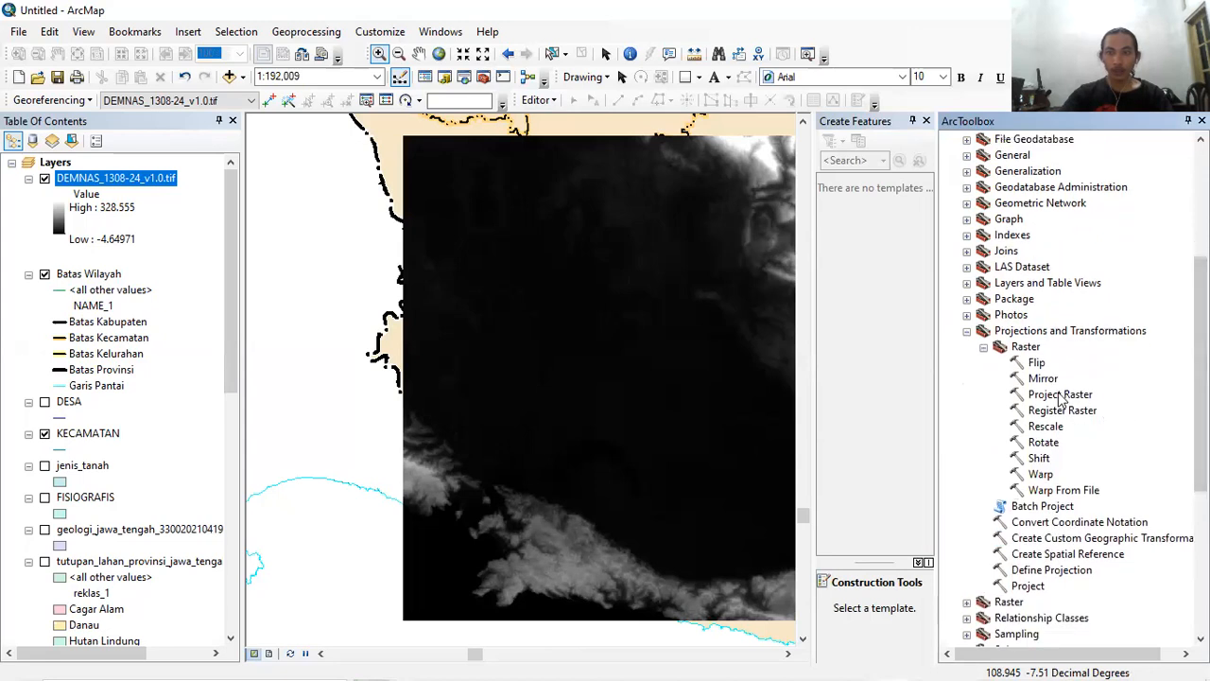
double_click(1057, 394)
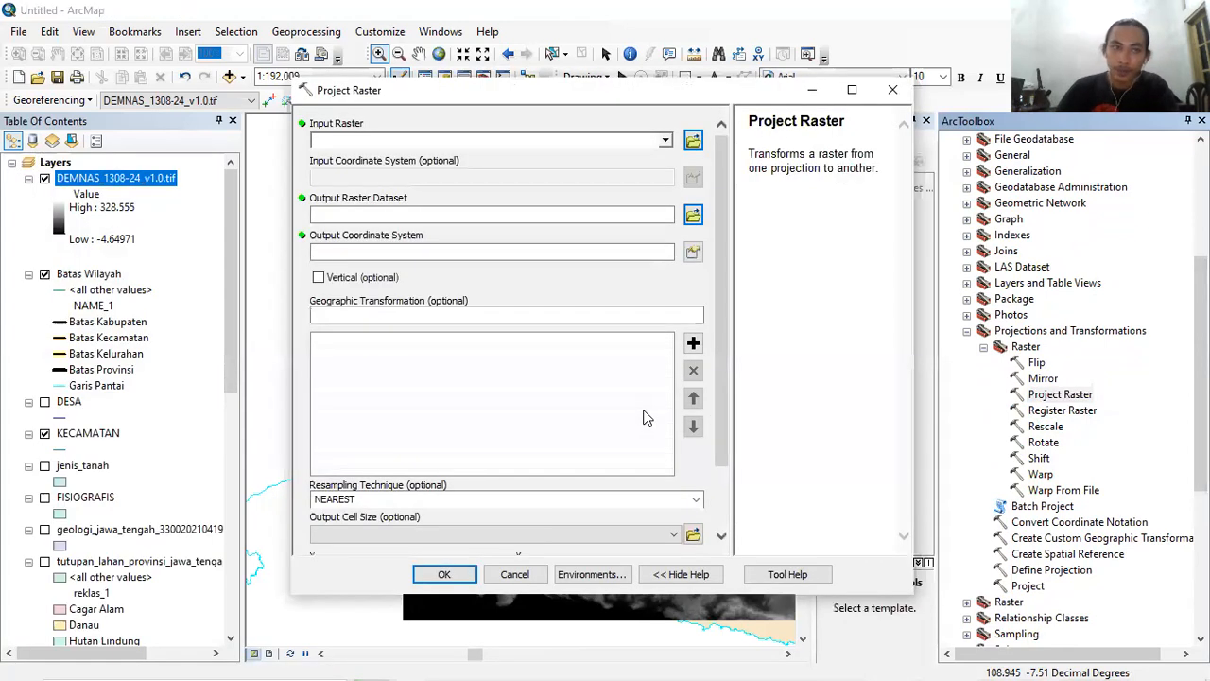
Cancel Project Raster and confirm on the Source tab that the DEMNAS raster's spatial reference is undefined
drag(106, 180, 345, 143)
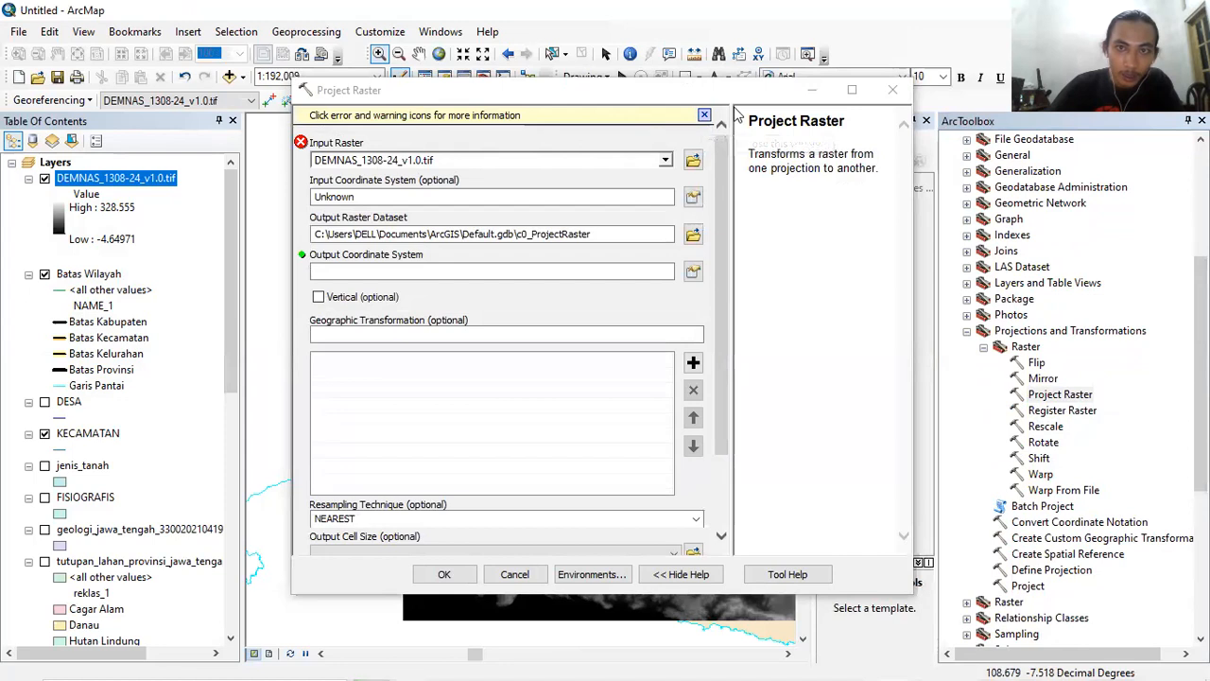
click(892, 90)
right_click(111, 179)
click(186, 445)
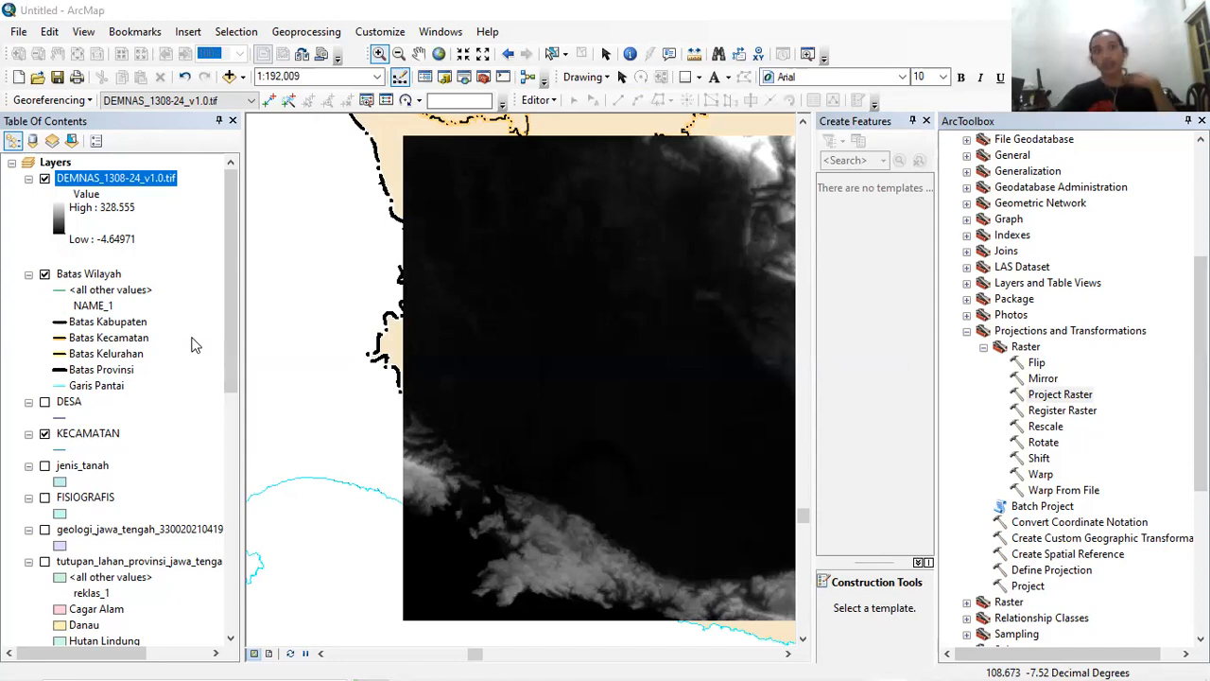
click(388, 161)
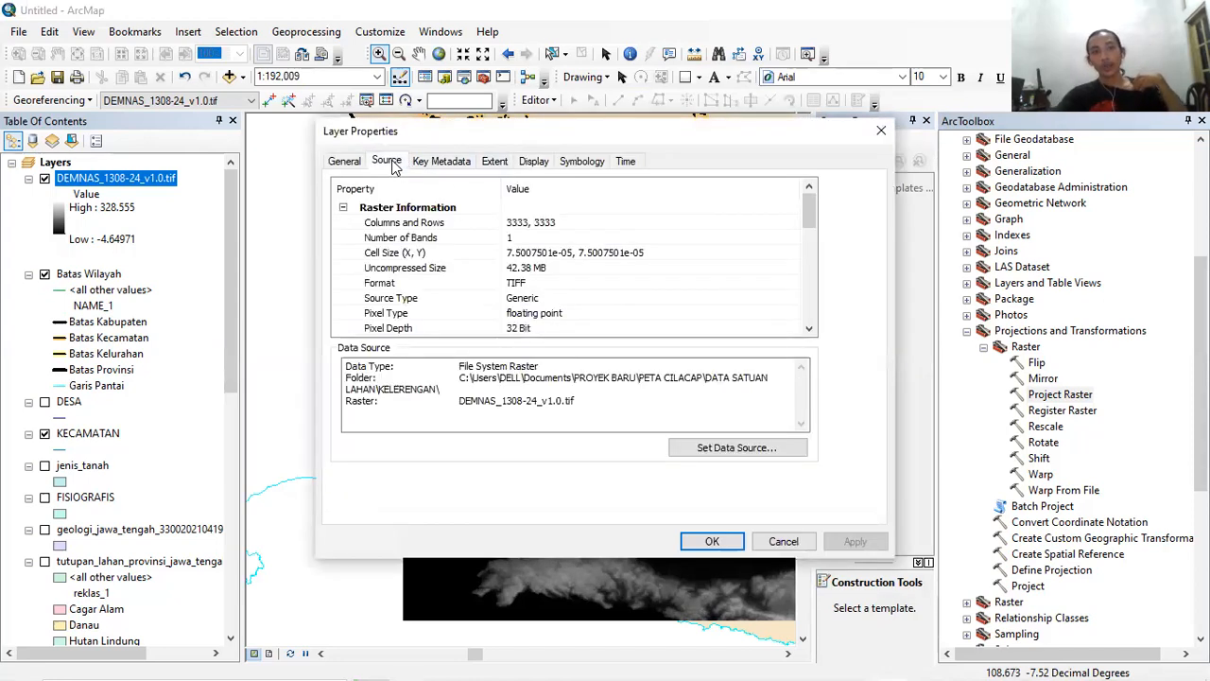
scroll(799, 219, down, 7)
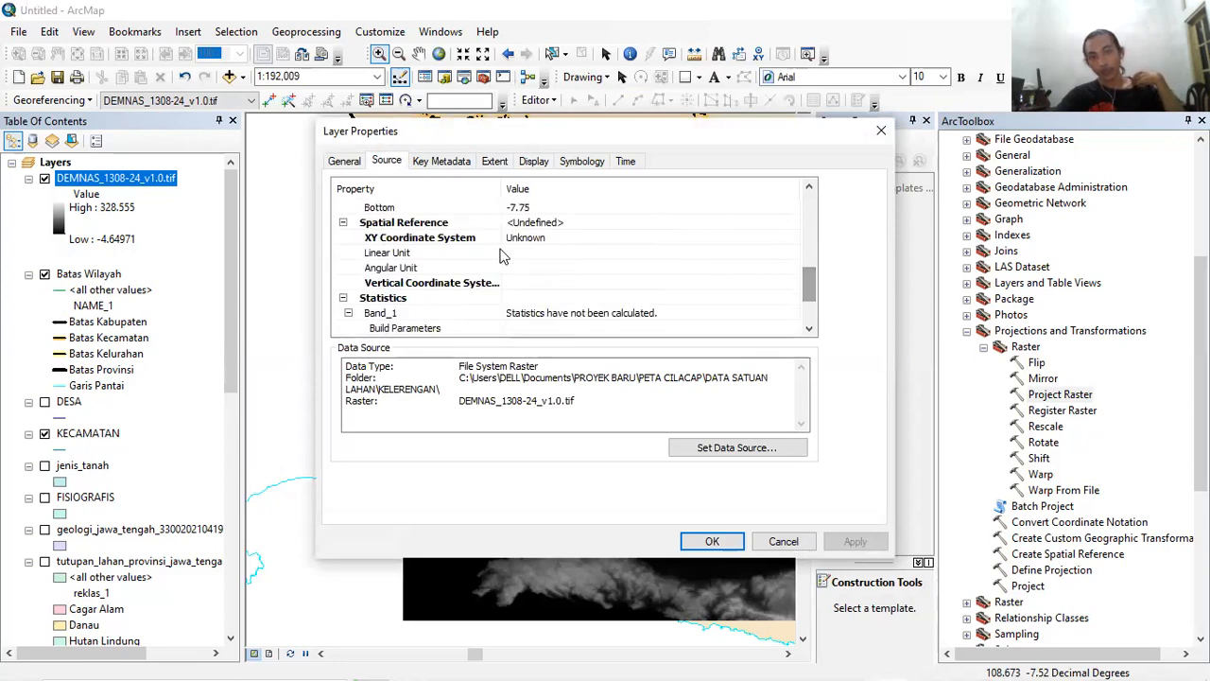
click(871, 137)
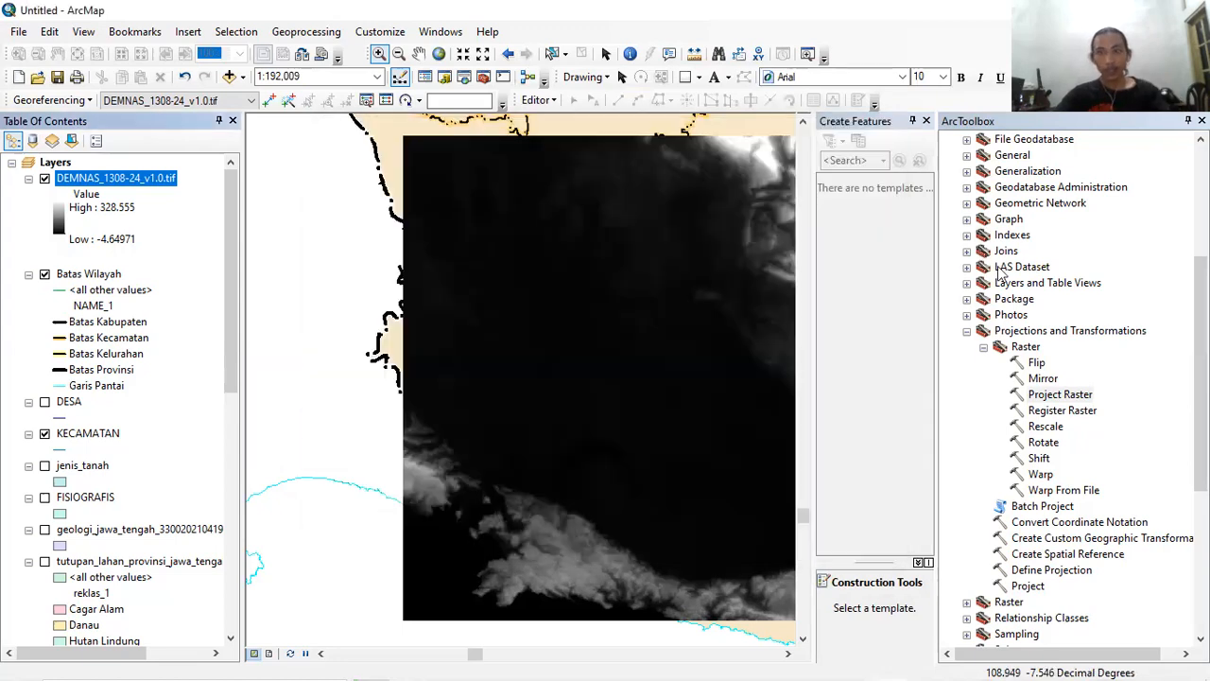
click(1043, 397)
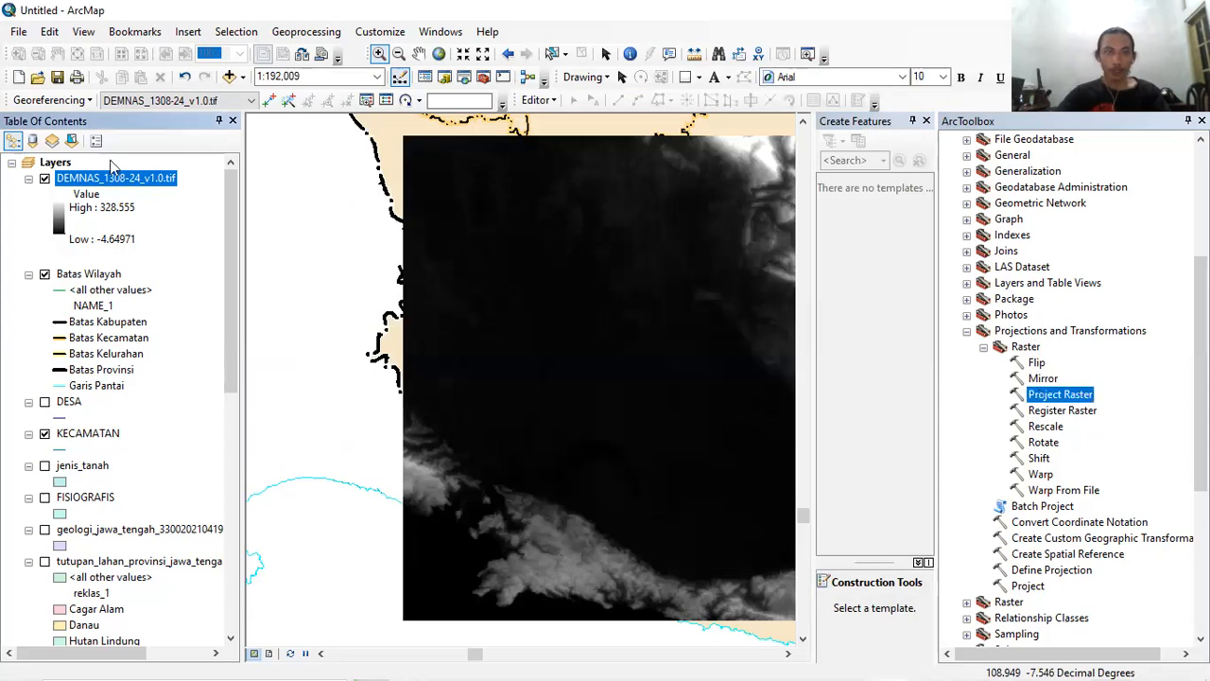
Project the DEMNAS raster from WGS 1984 input to WGS 1984 UTM Zone 49S output
drag(113, 178, 385, 149)
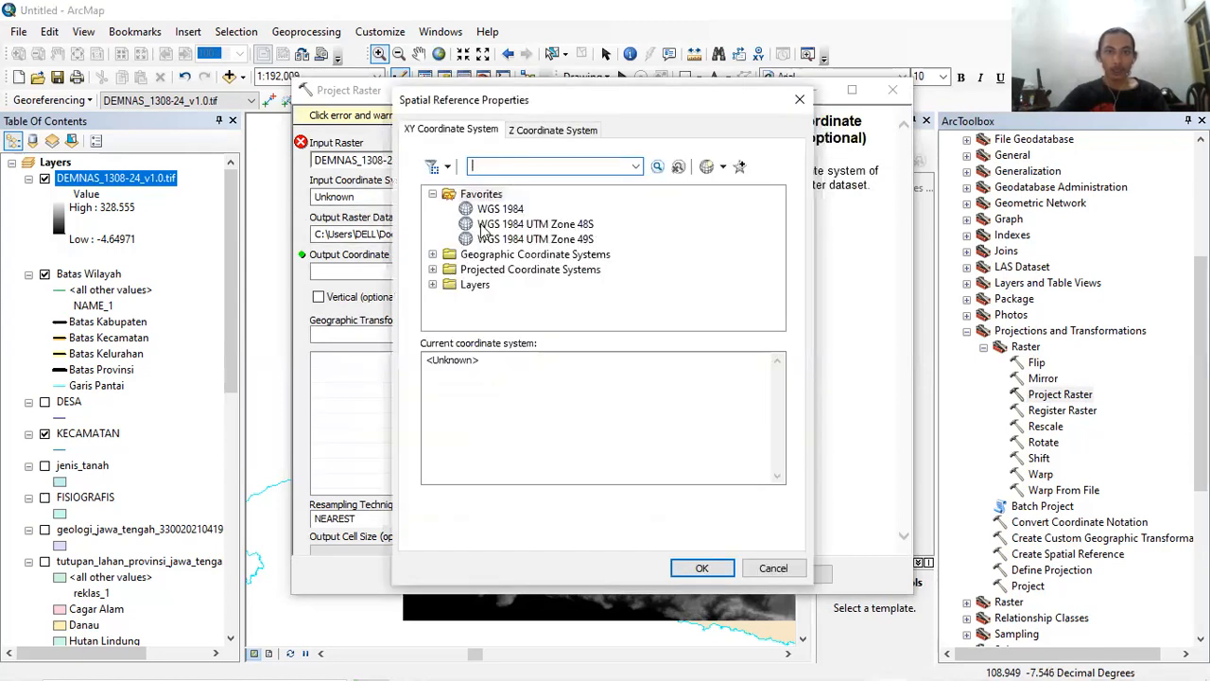
click(499, 210)
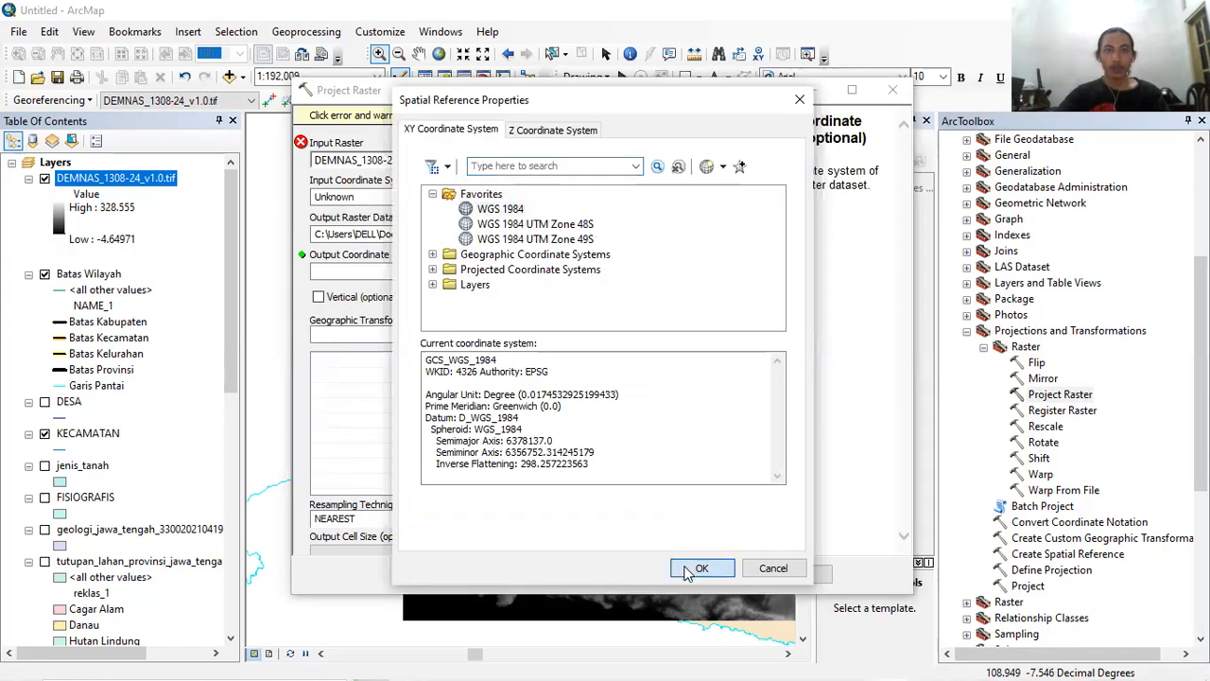
click(702, 568)
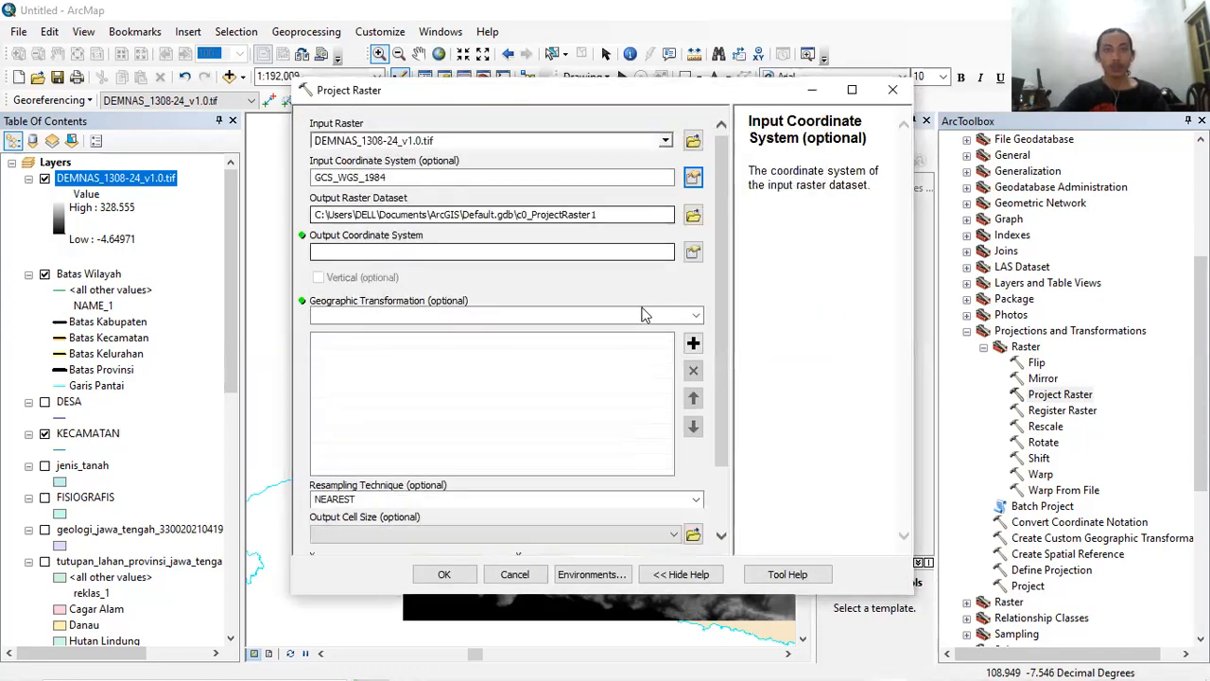
click(646, 285)
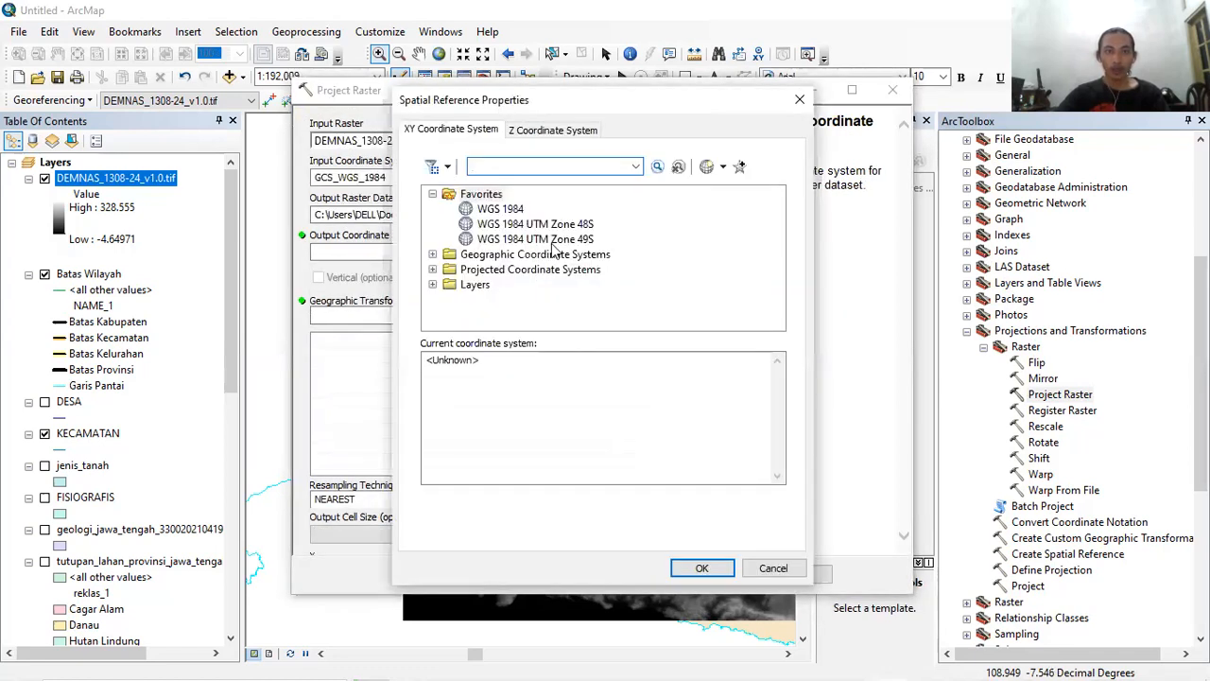
click(553, 239)
click(697, 567)
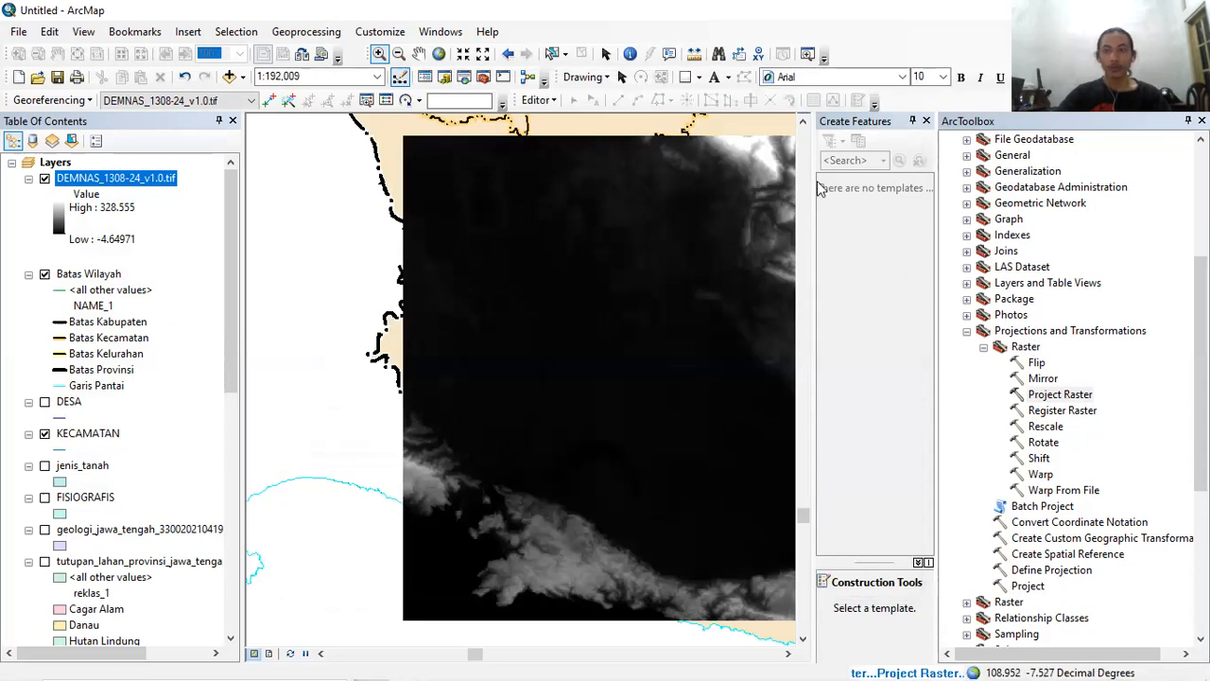
Close the toolbox and zoom the map to the DEMNAS layer
click(1201, 121)
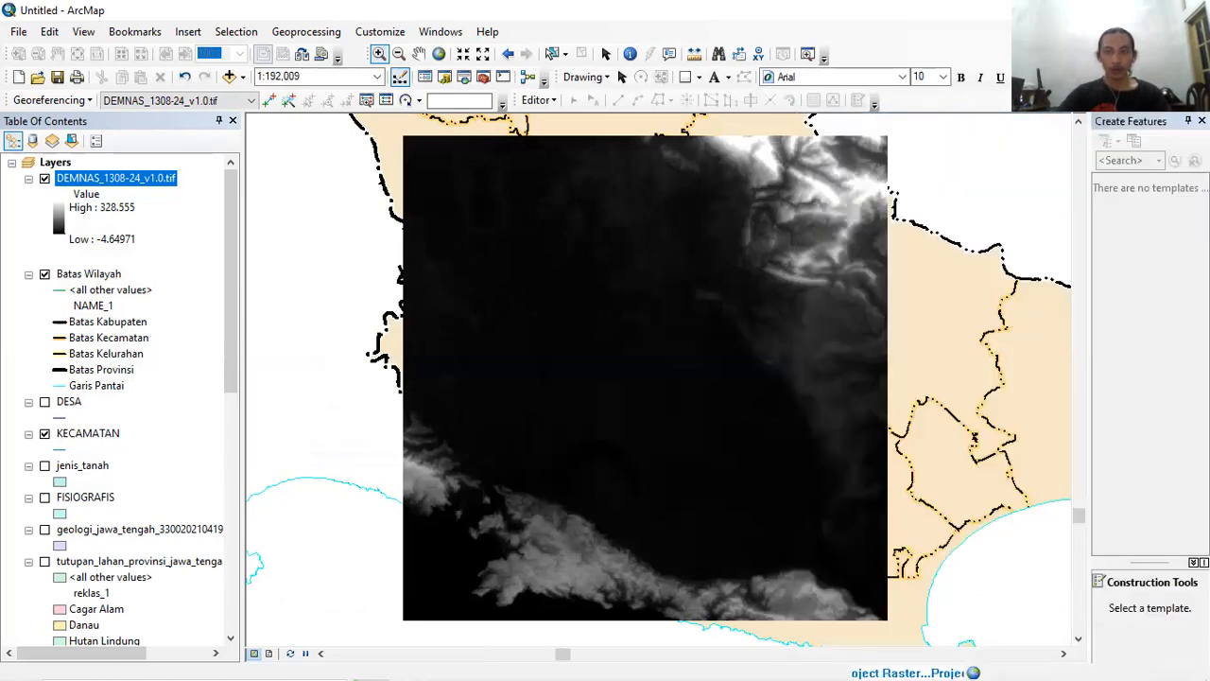
right_click(117, 178)
click(180, 270)
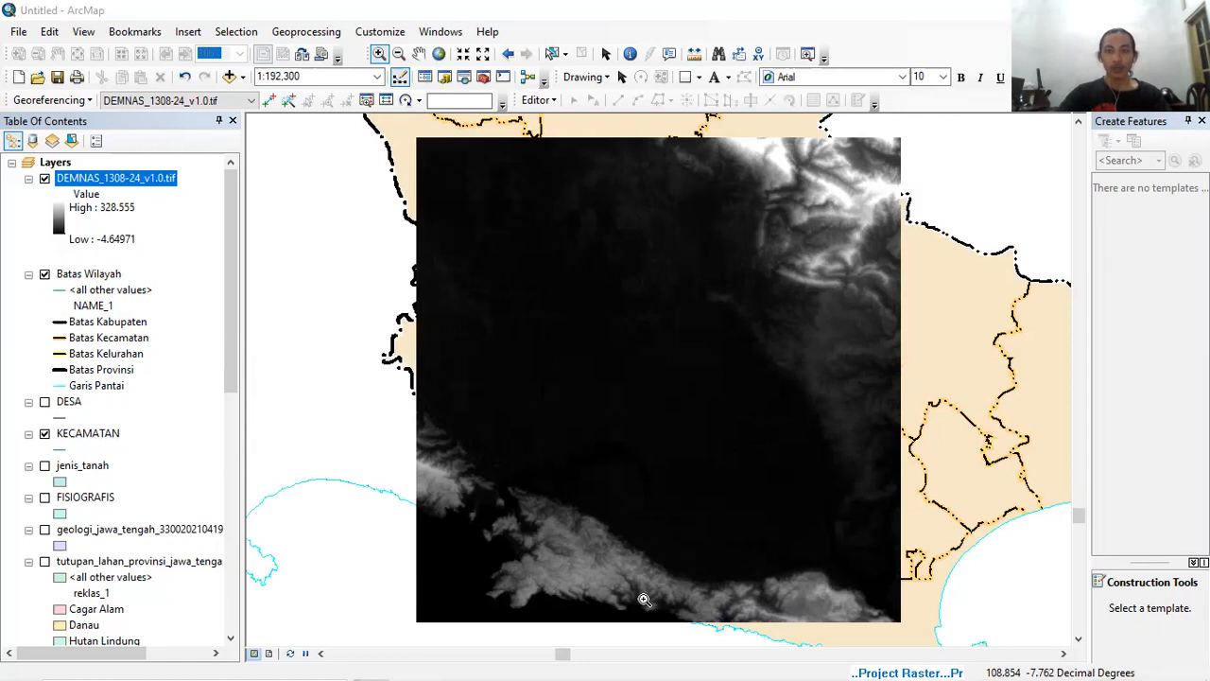
In Firefox, replace the search with 'kemiringan lereng' and run it
key(alt+Tab)
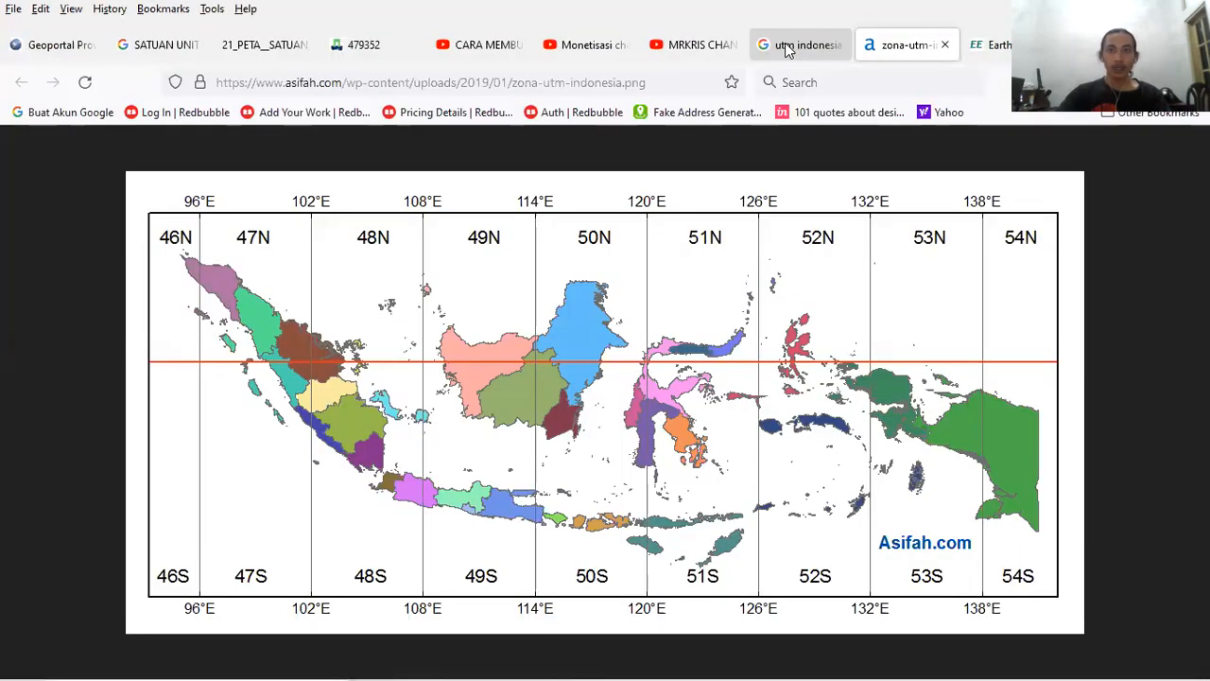
click(784, 44)
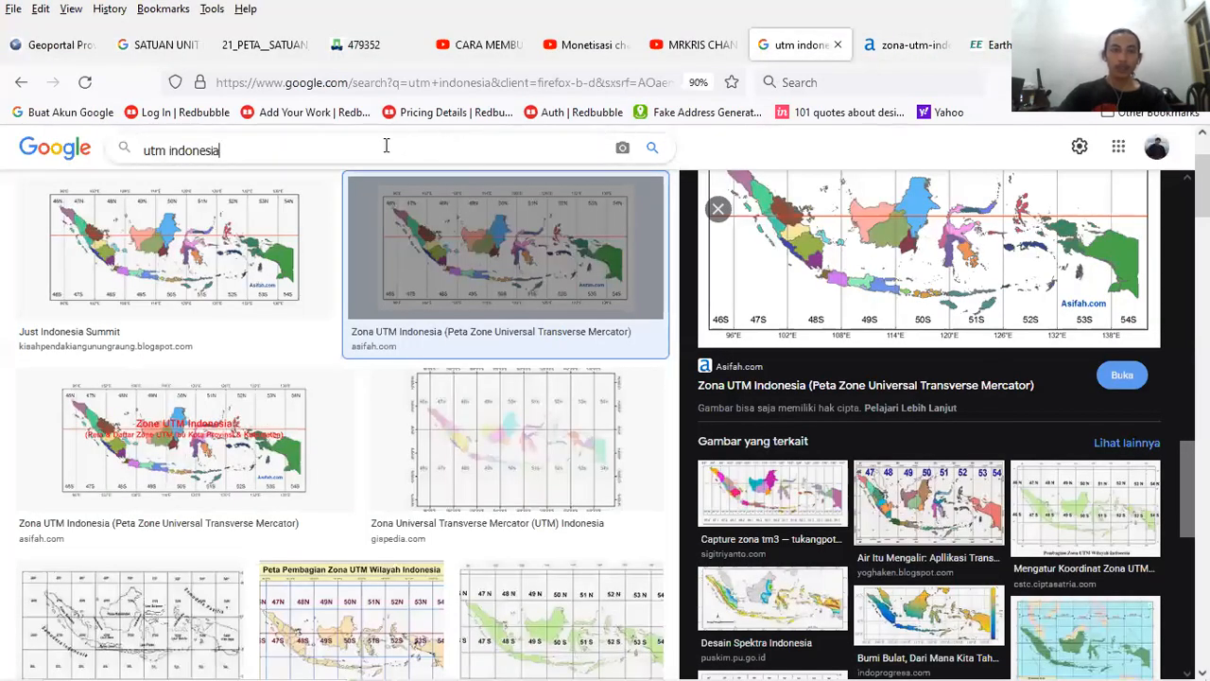
drag(386, 144, 17, 137)
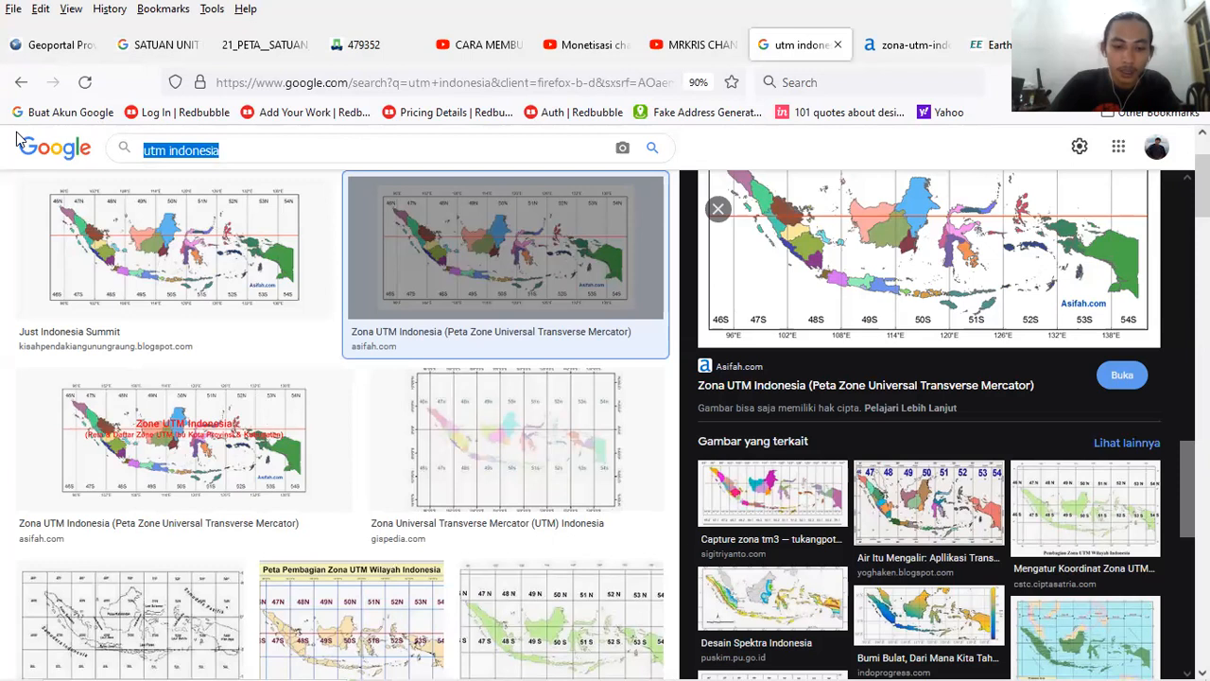
text(kemiringan l)
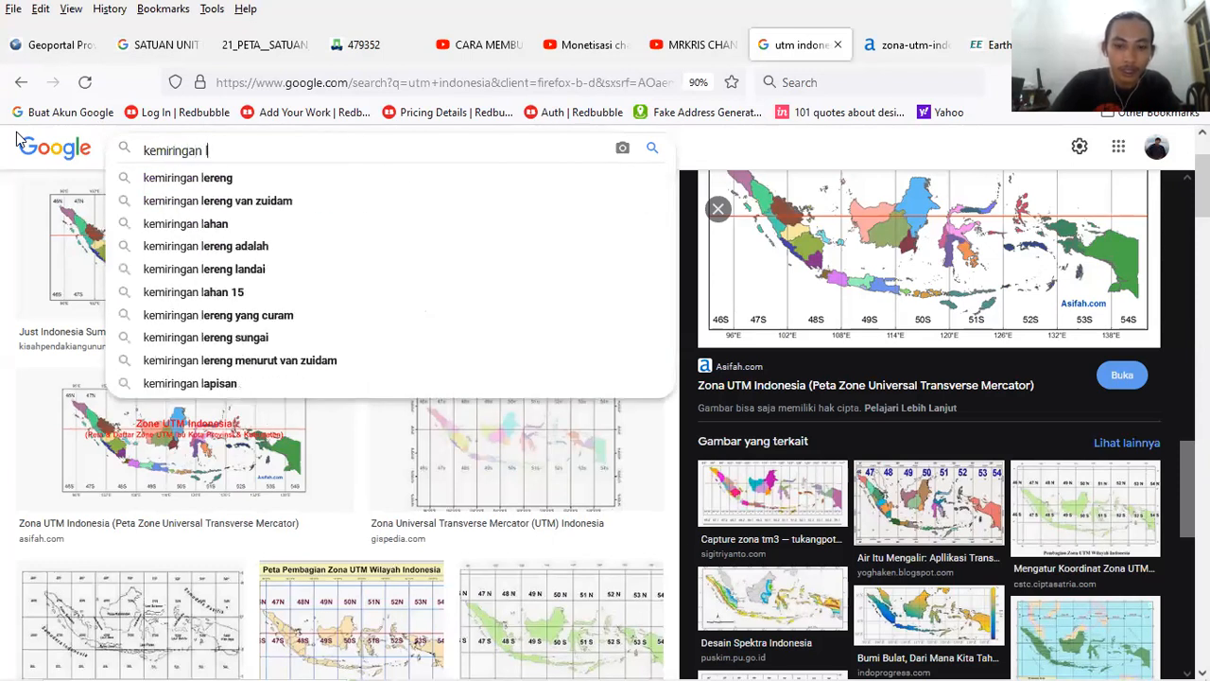
text(ereng)
key(Return)
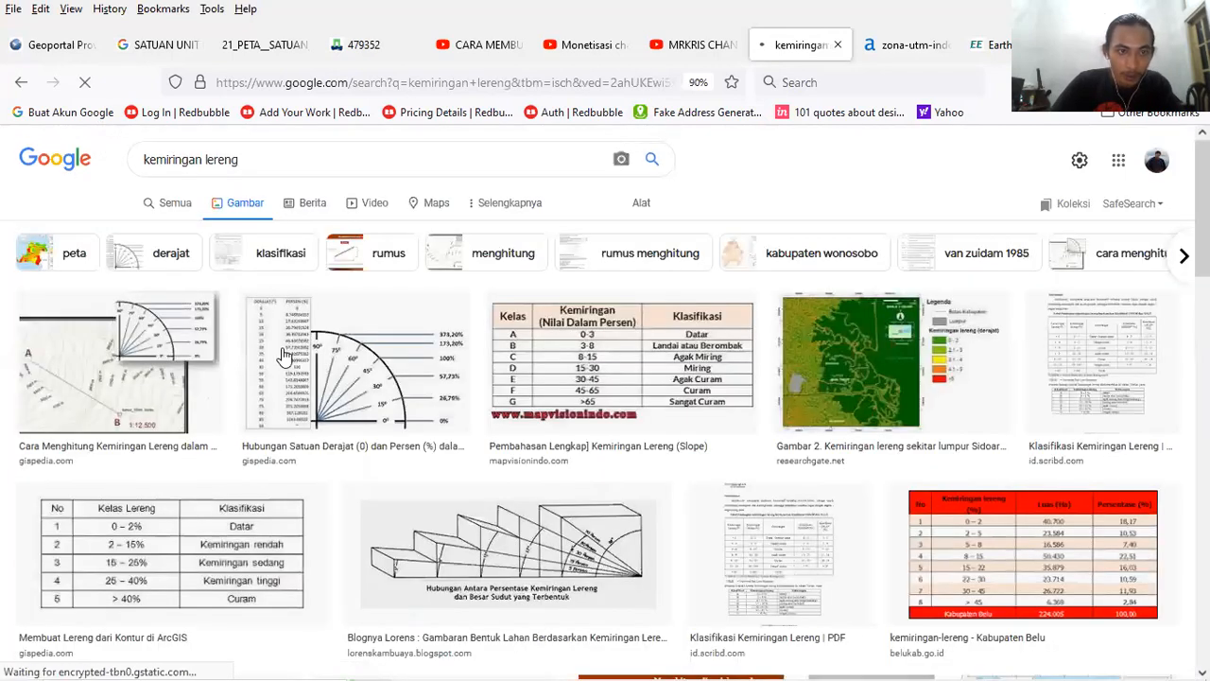
Open the GeoSIS slope classification table image in a new tab, view it, then return to ArcMap
click(169, 563)
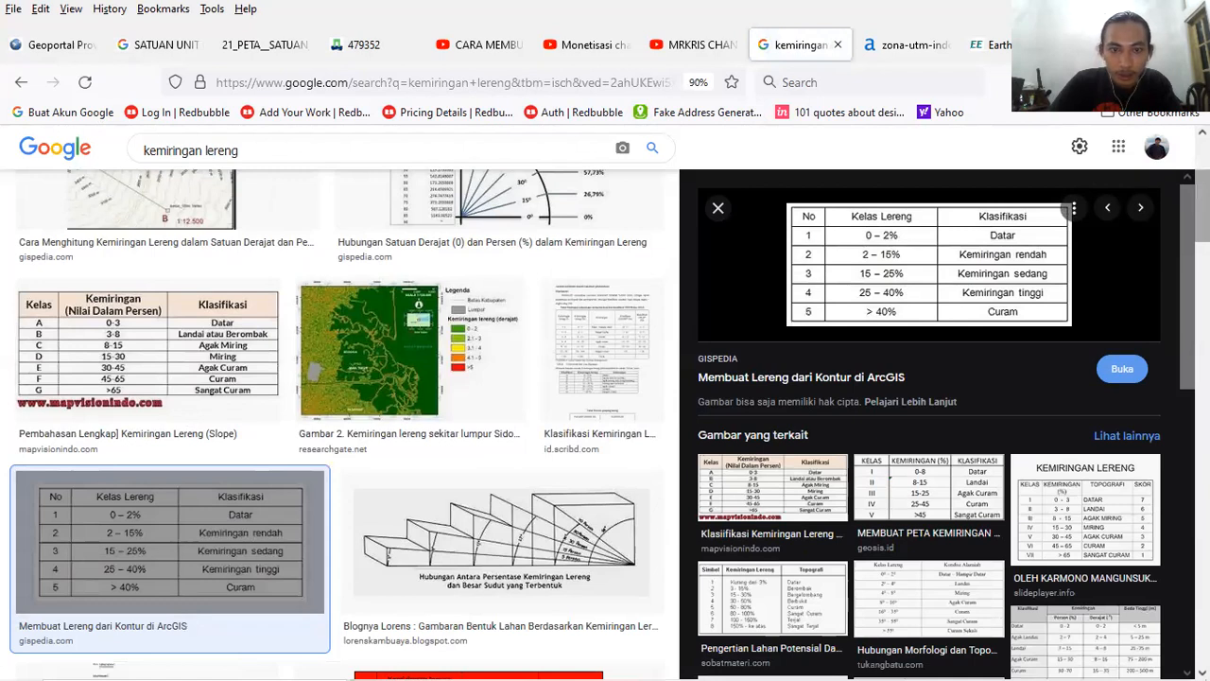
drag(1203, 206, 1202, 227)
click(956, 484)
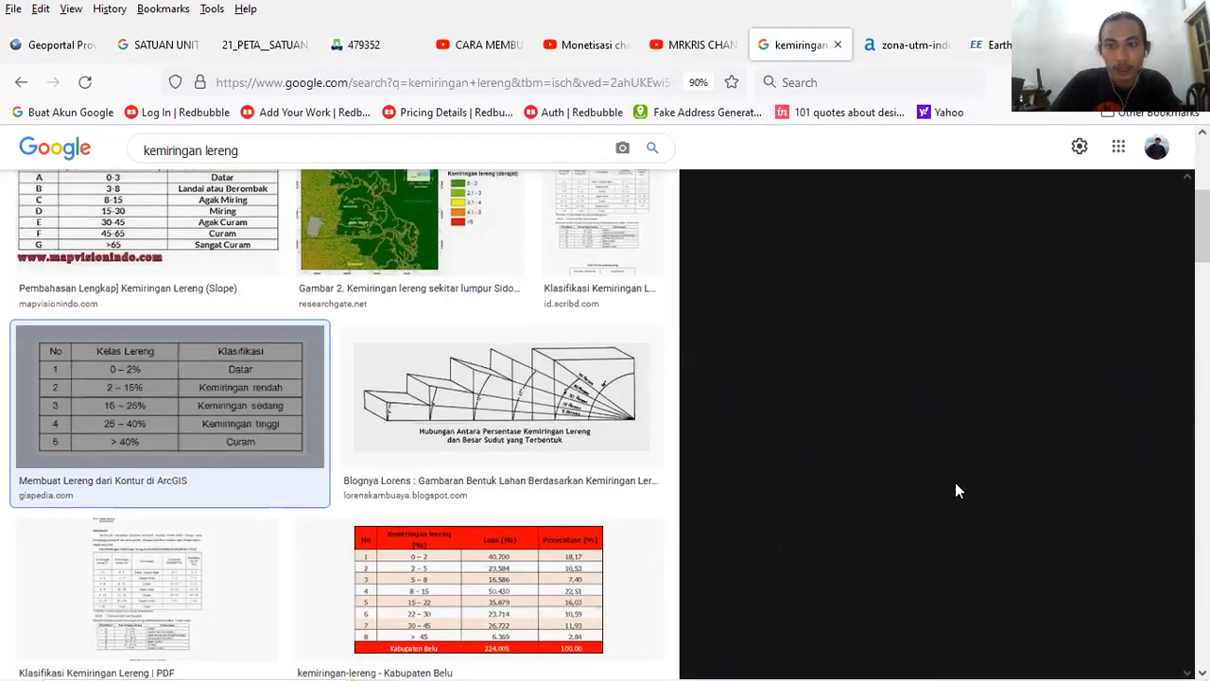
right_click(946, 254)
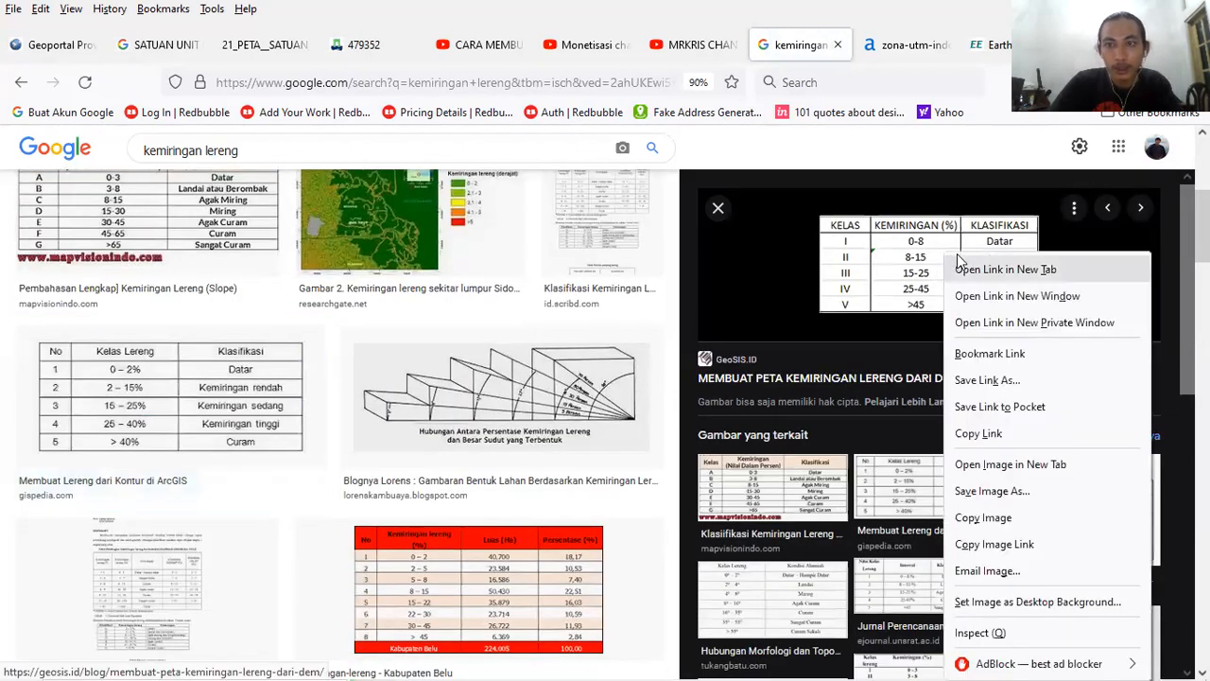
click(974, 268)
click(817, 52)
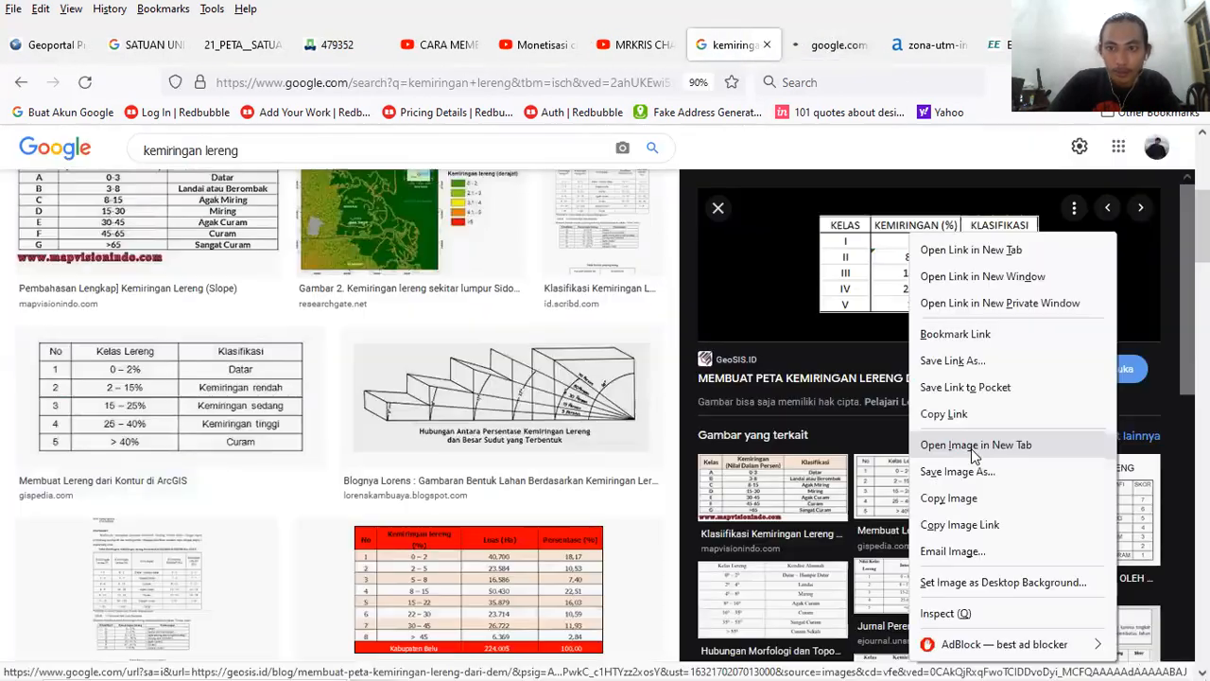
click(972, 448)
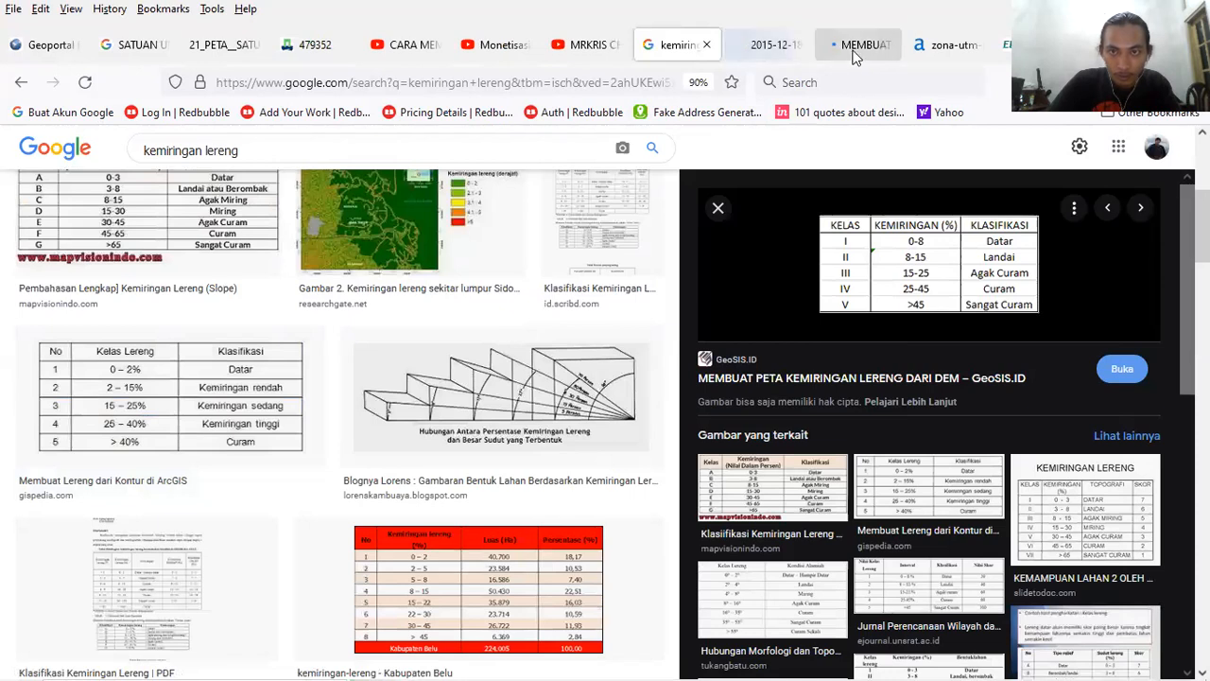
click(856, 50)
click(776, 53)
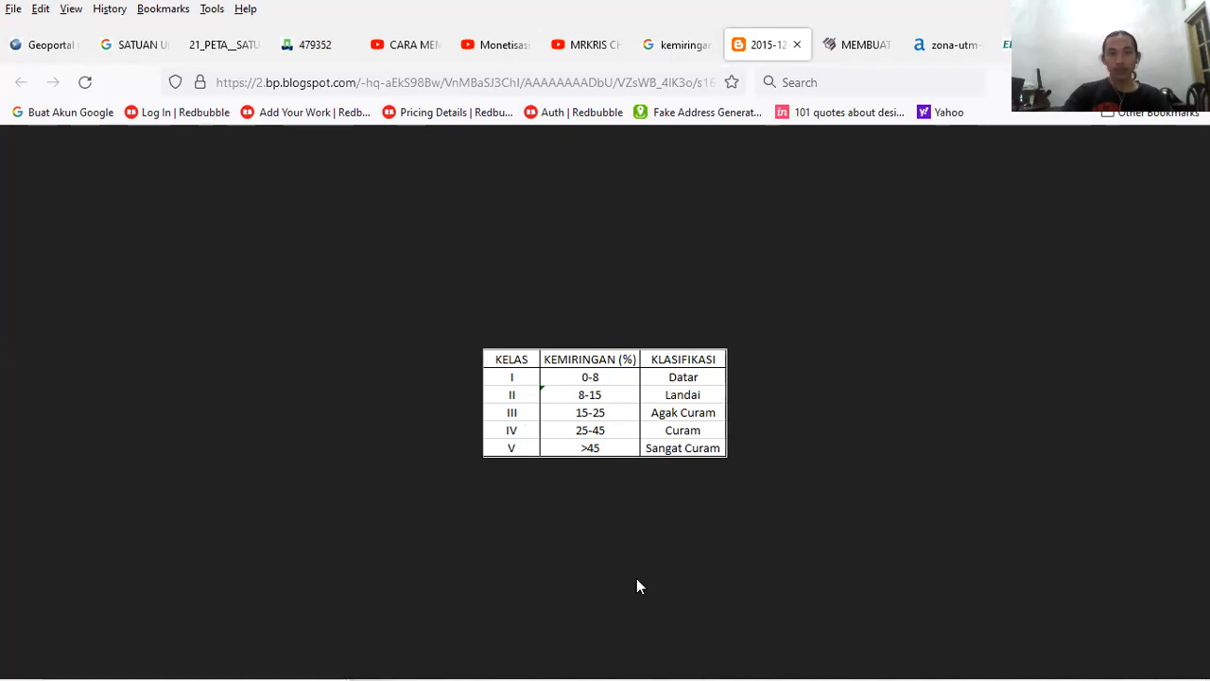
key(alt+Tab)
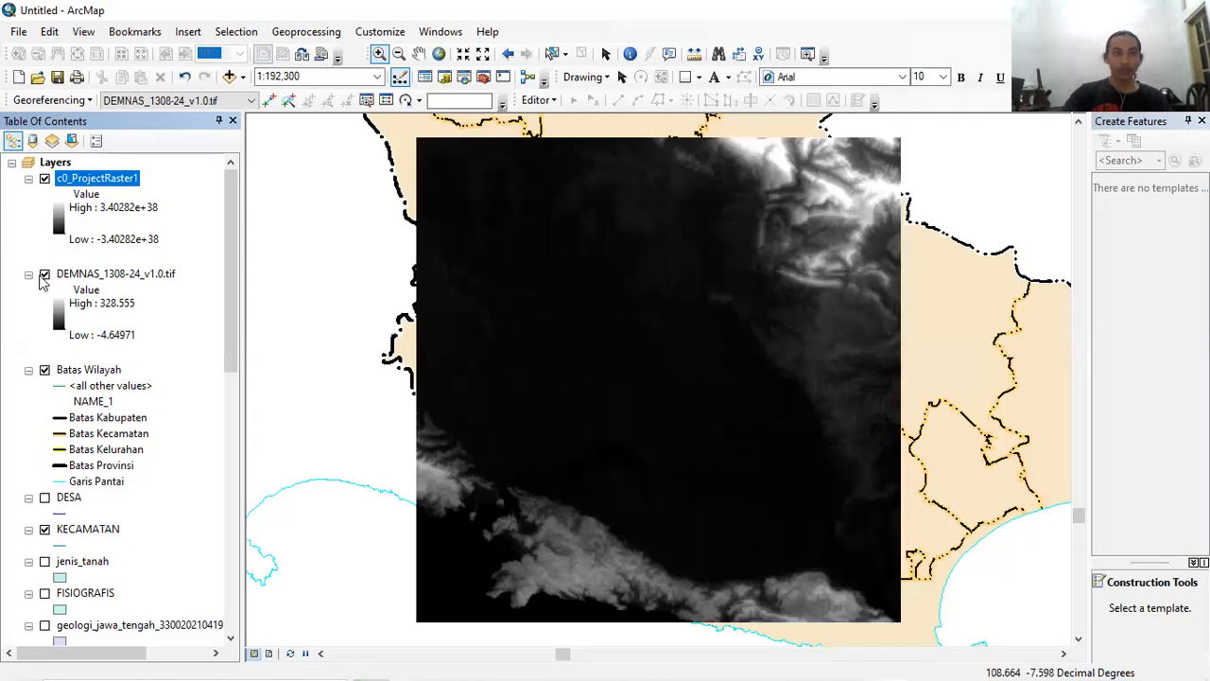
Toggle the DEMNAS raster's visibility and delete the c0_ProjectRaster1 layer from the map
click(44, 275)
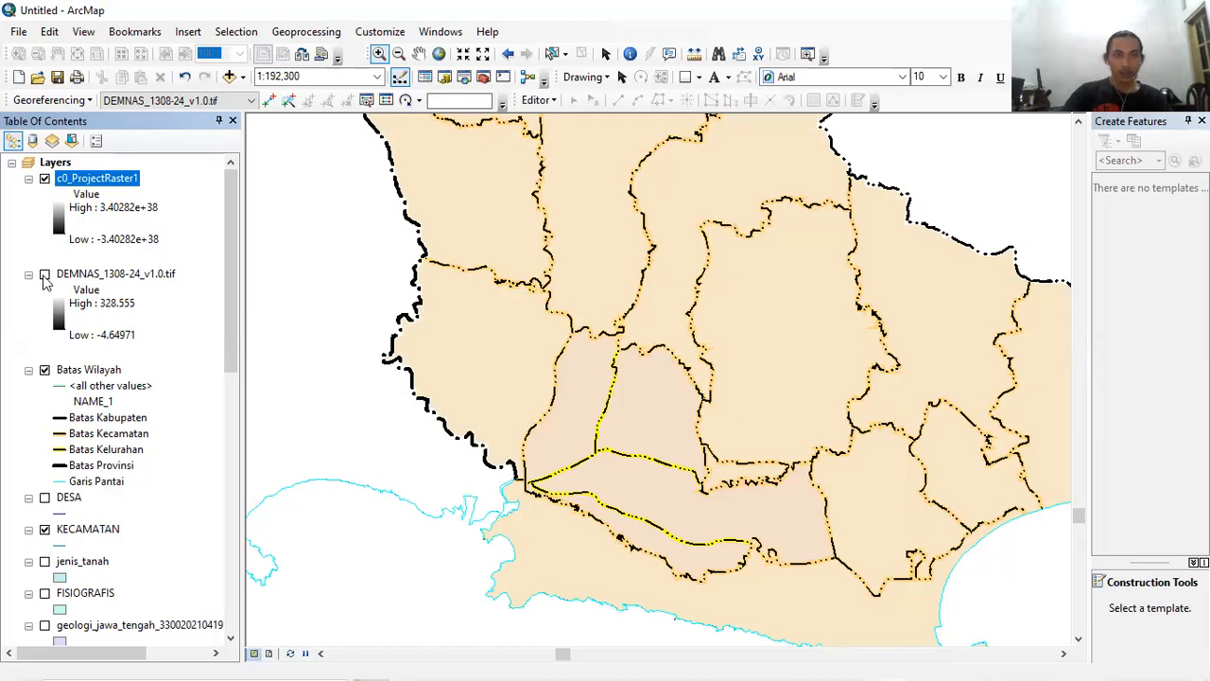
click(45, 275)
right_click(88, 184)
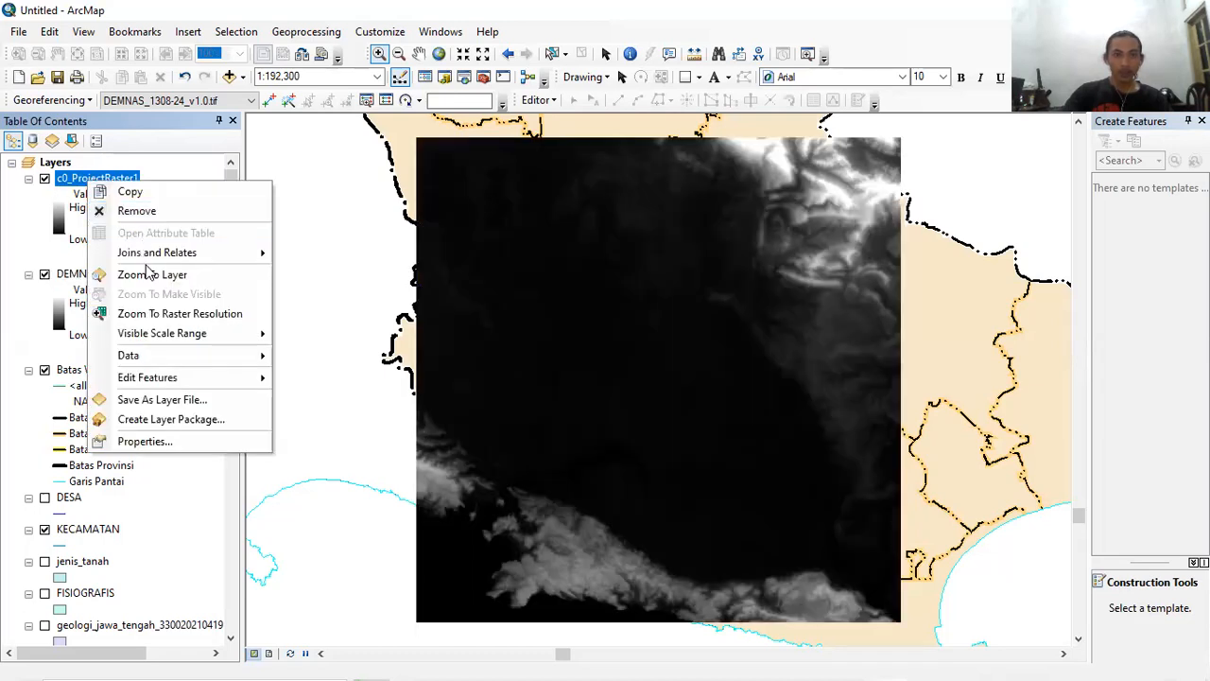
click(112, 182)
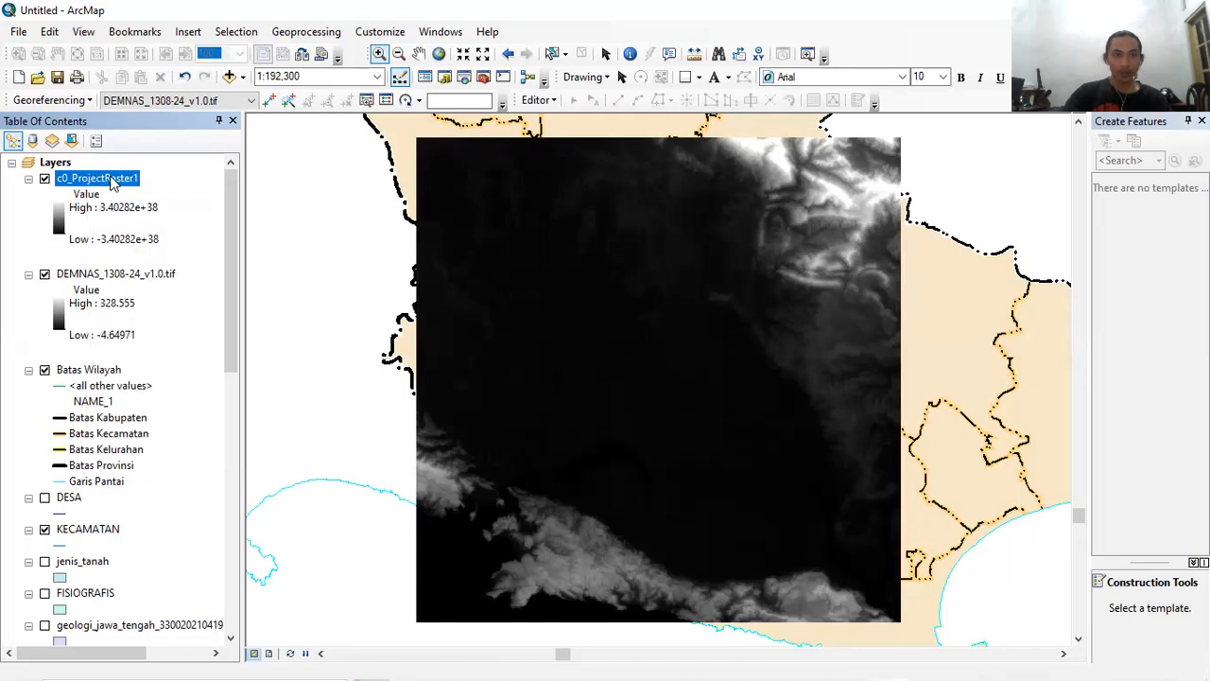
key(Delete)
click(108, 181)
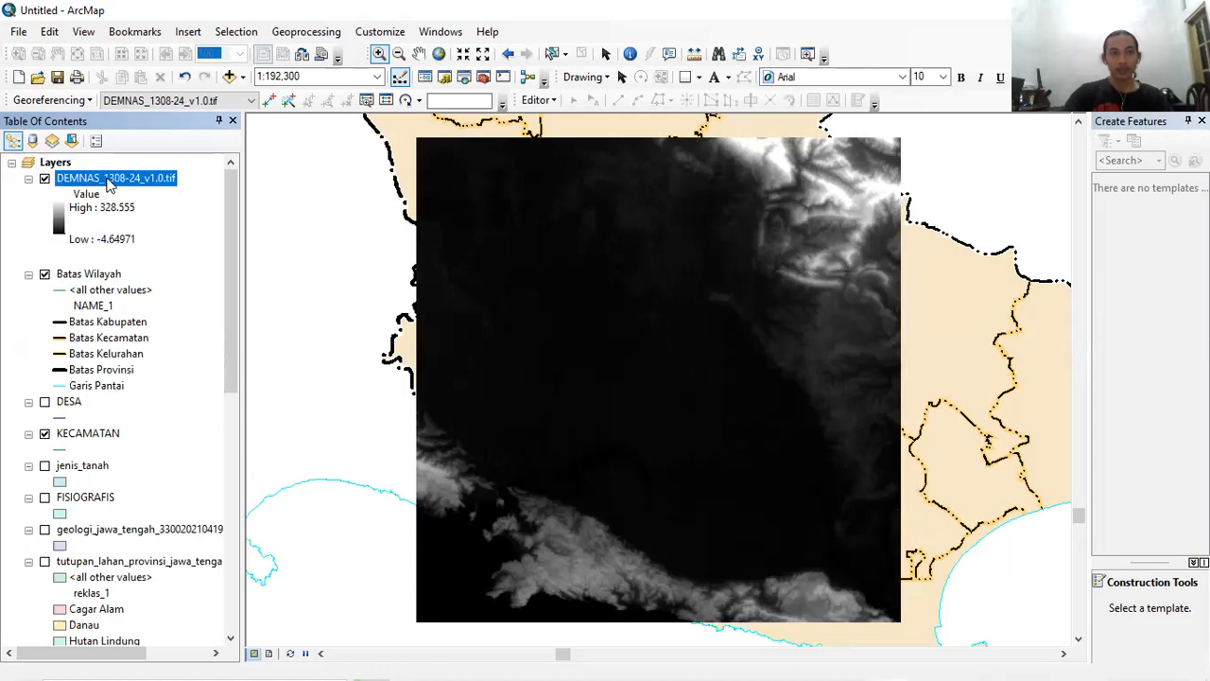
Reopen then cancel Project Raster, zoom in on the hilly northeast of the DEM, and switch to Firefox
drag(1091, 200, 795, 200)
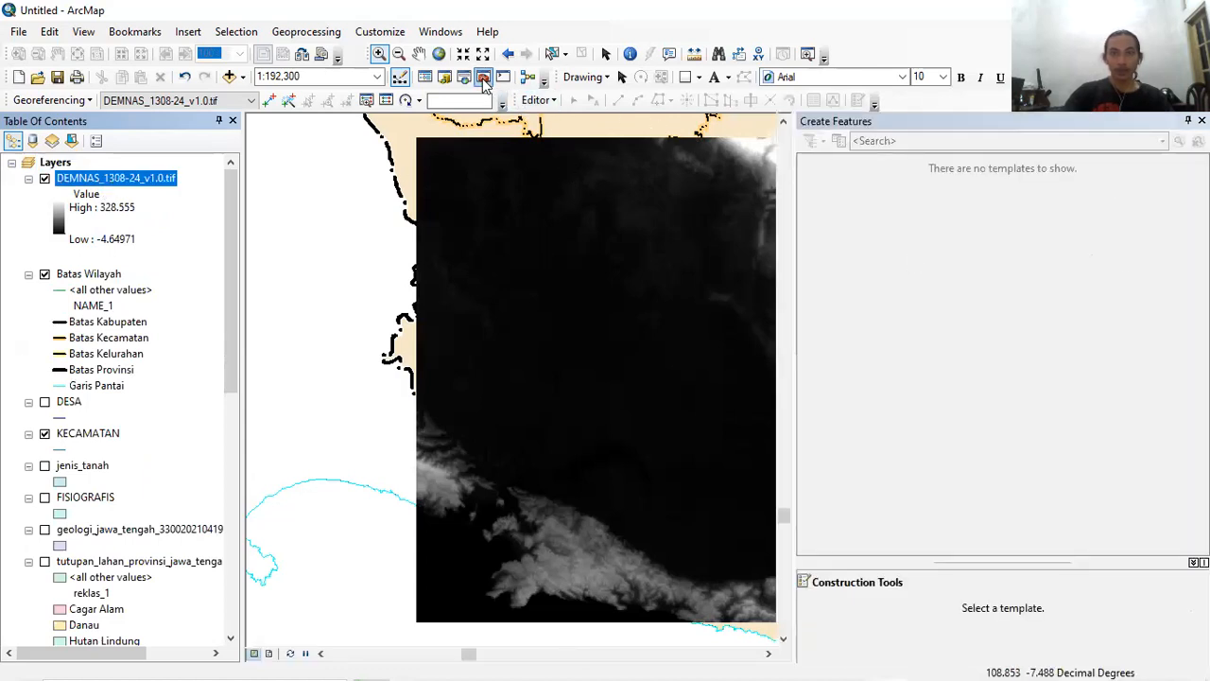
click(503, 76)
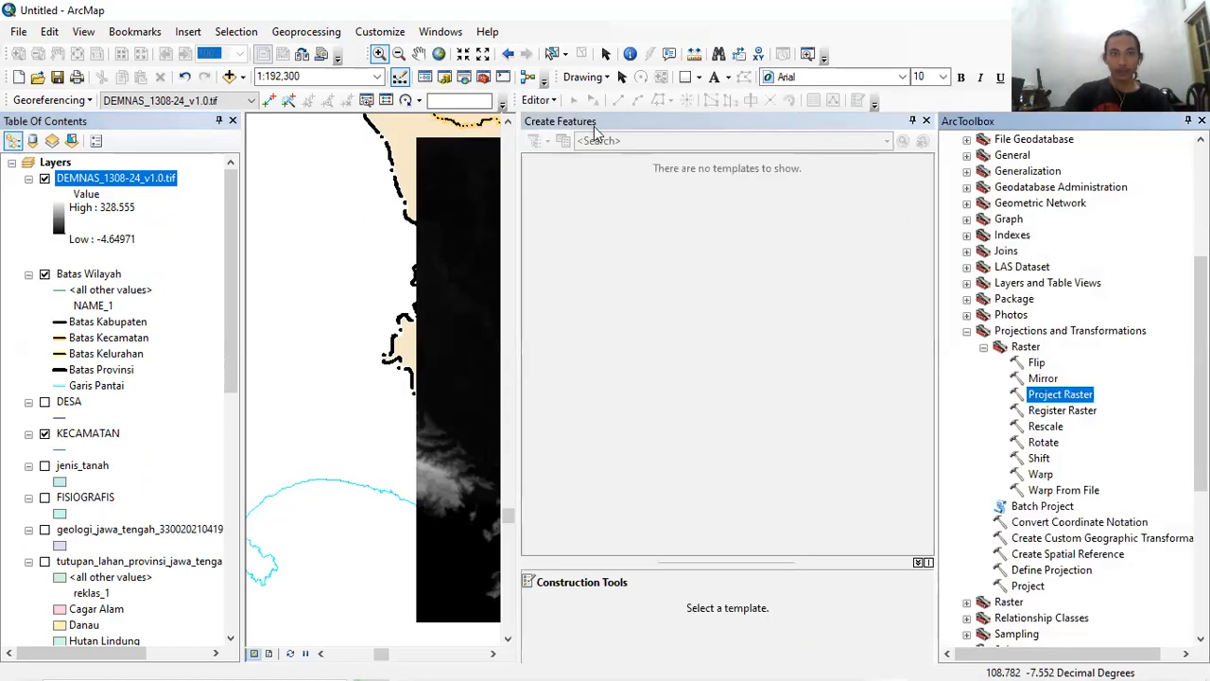
drag(382, 152, 377, 141)
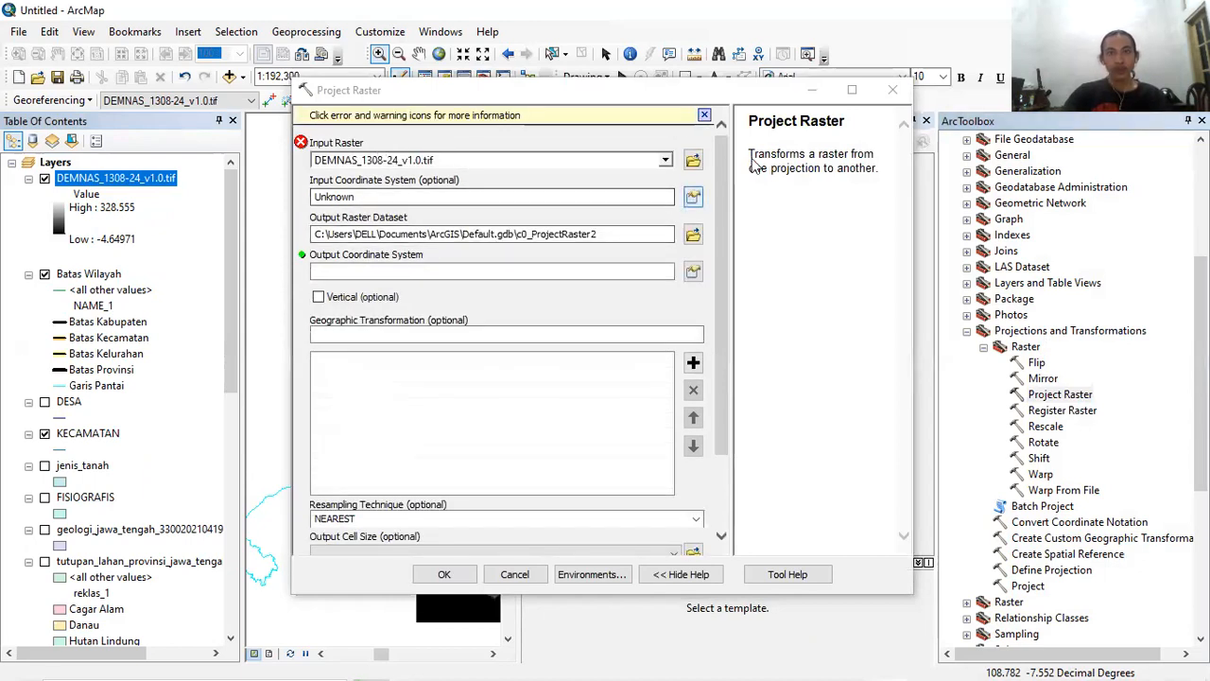
click(892, 90)
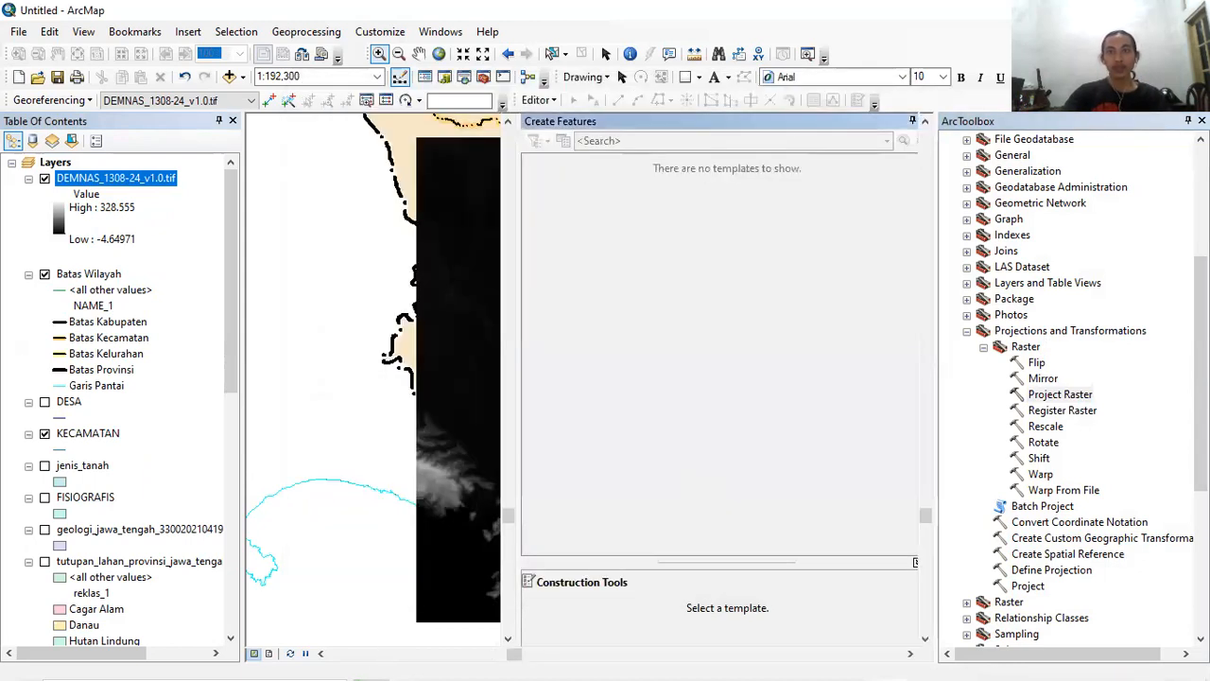
click(926, 121)
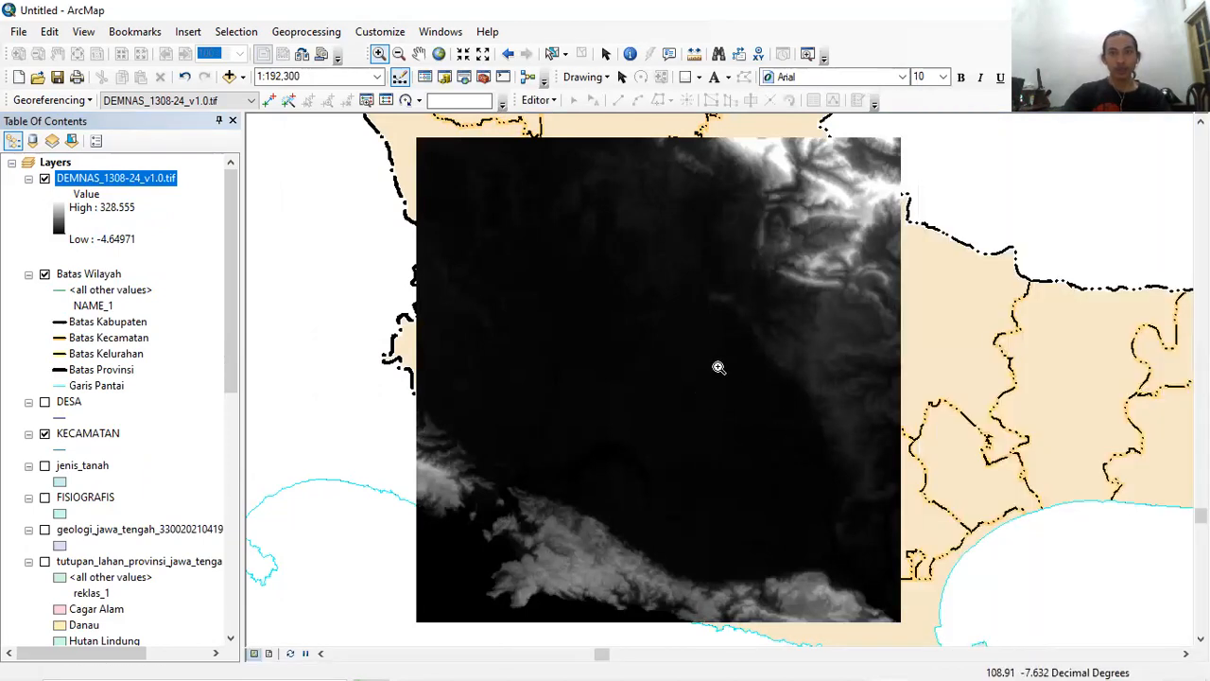
drag(451, 212, 980, 435)
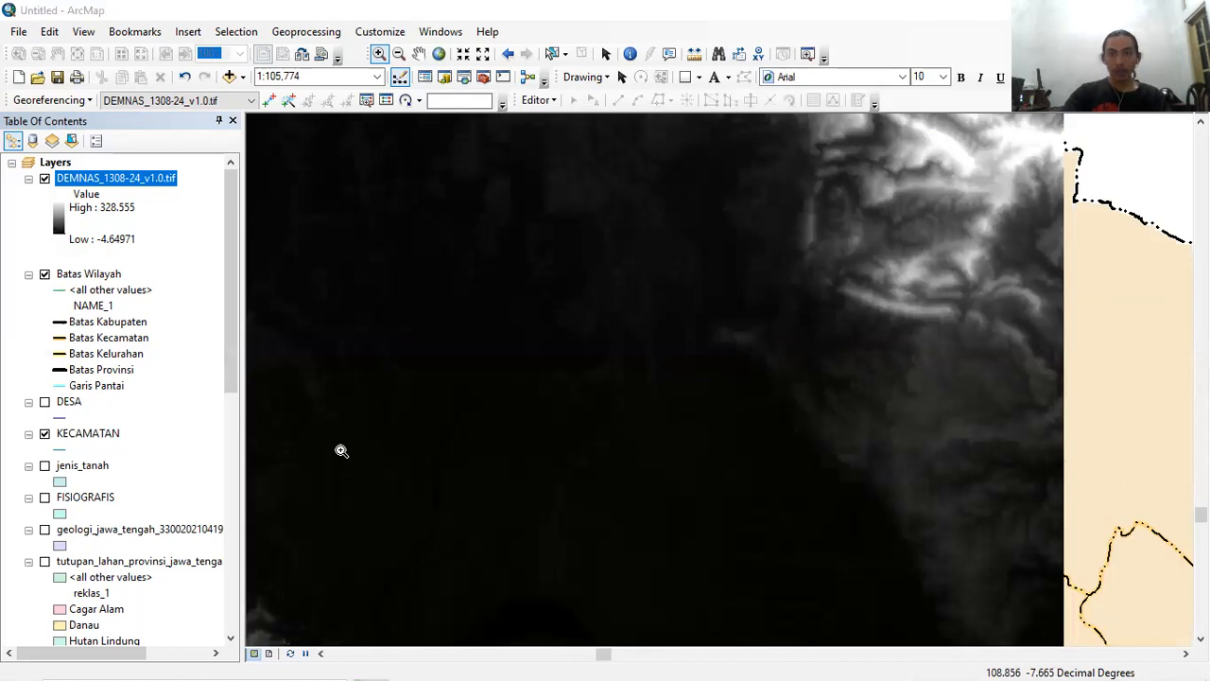
key(alt+Tab)
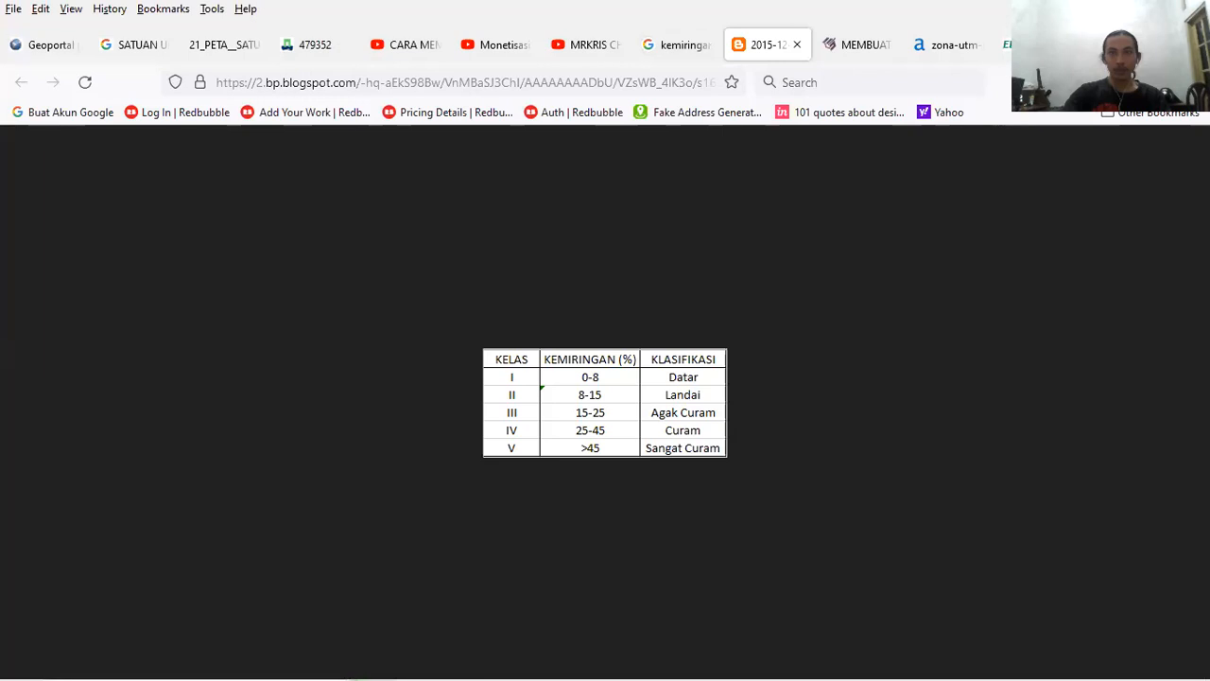
Download DEMNAS_1308-33_v1.0.tif, the coastal tile south of Purwokerto, from the DEMNAS portal
click(1116, 45)
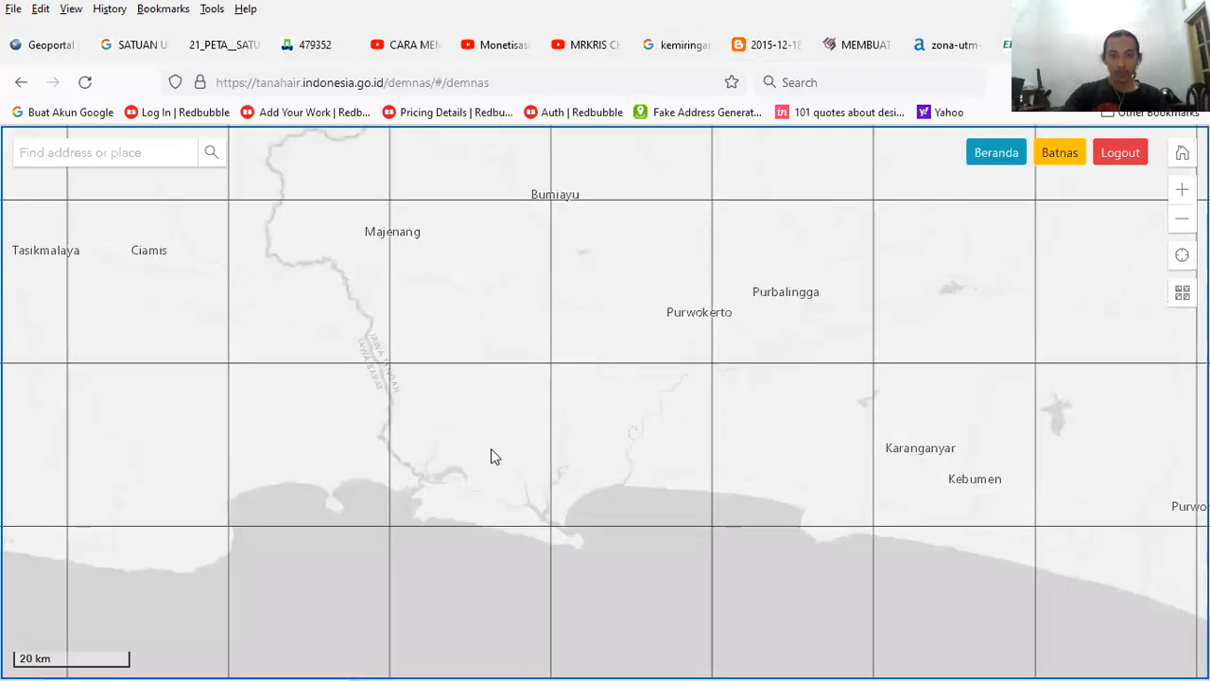
click(605, 464)
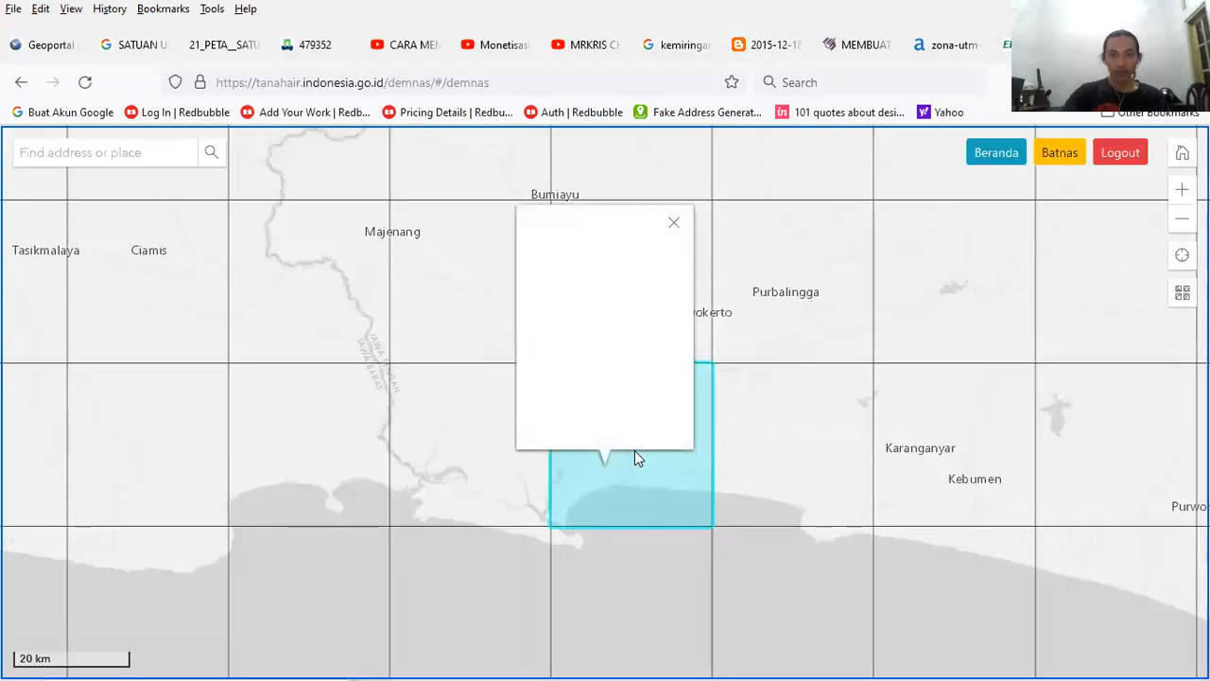
click(617, 432)
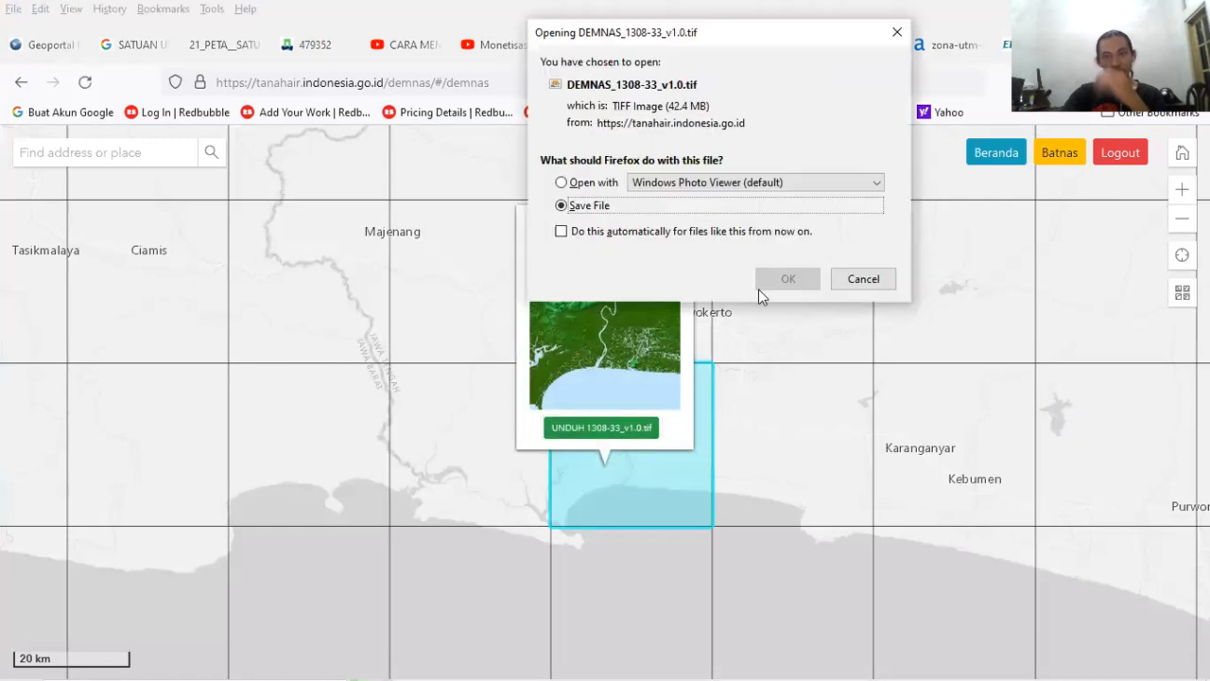
click(779, 282)
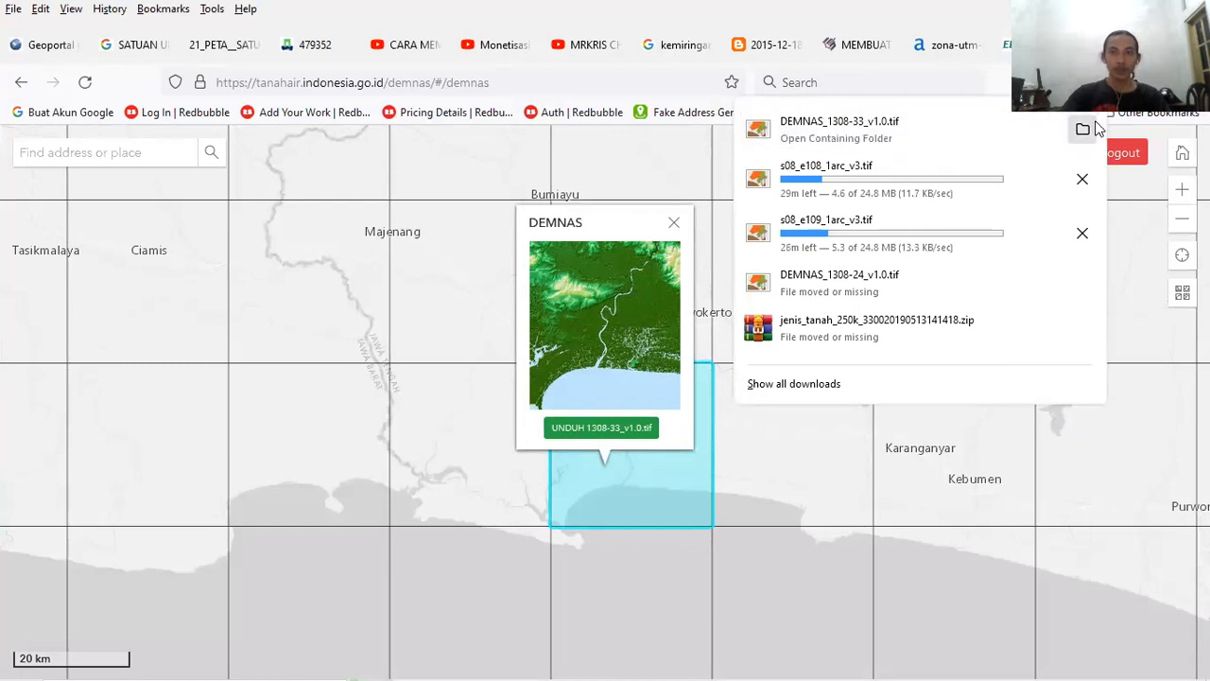
click(1084, 129)
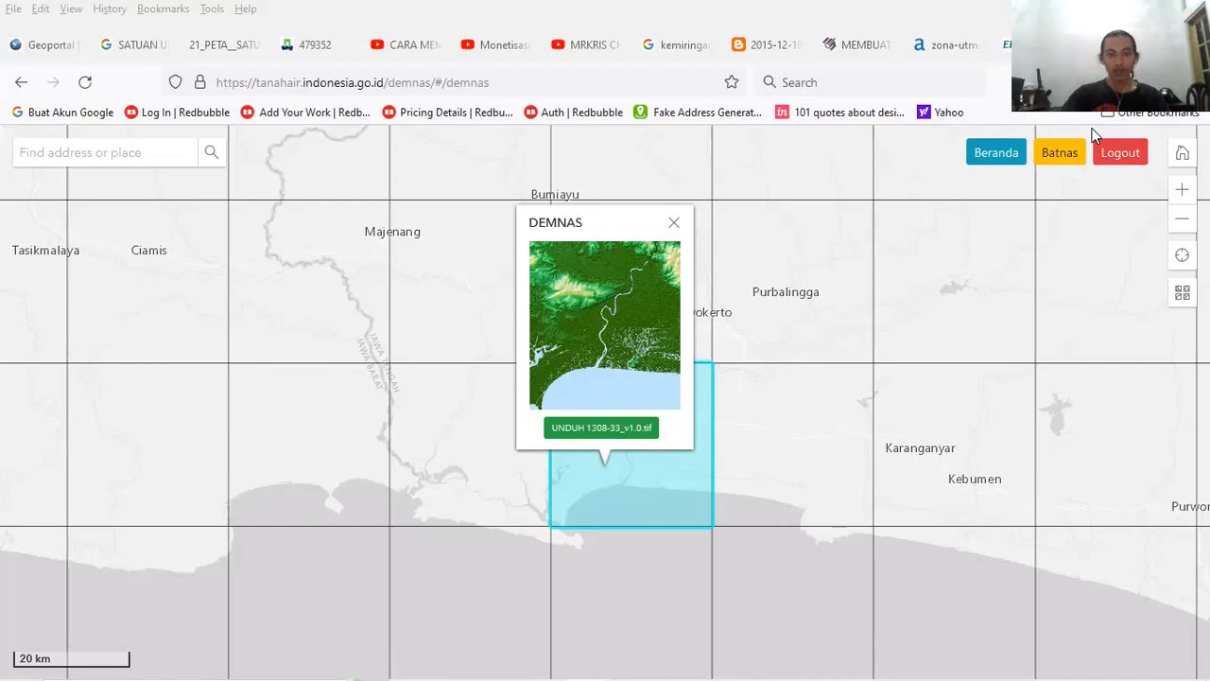
key(alt+Tab)
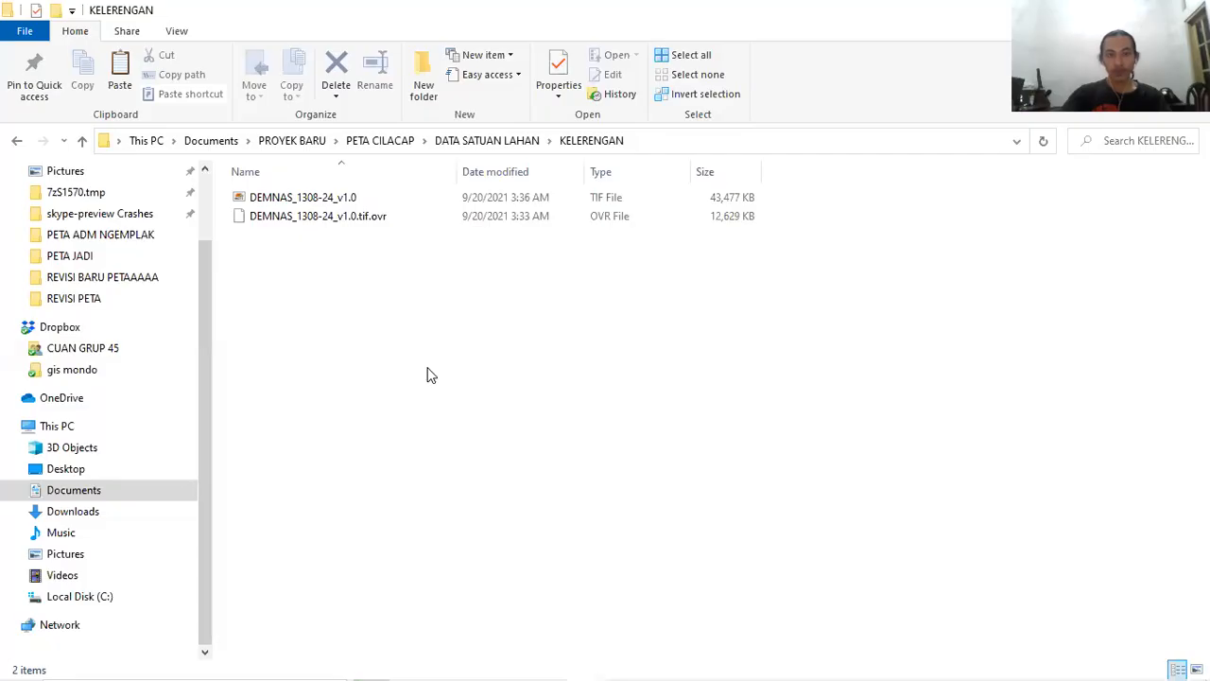
Confirm DEMNAS_1308-33_v1.0 (42.4 MB) is in the KELERENGAN folder, then return to ArcMap
click(356, 236)
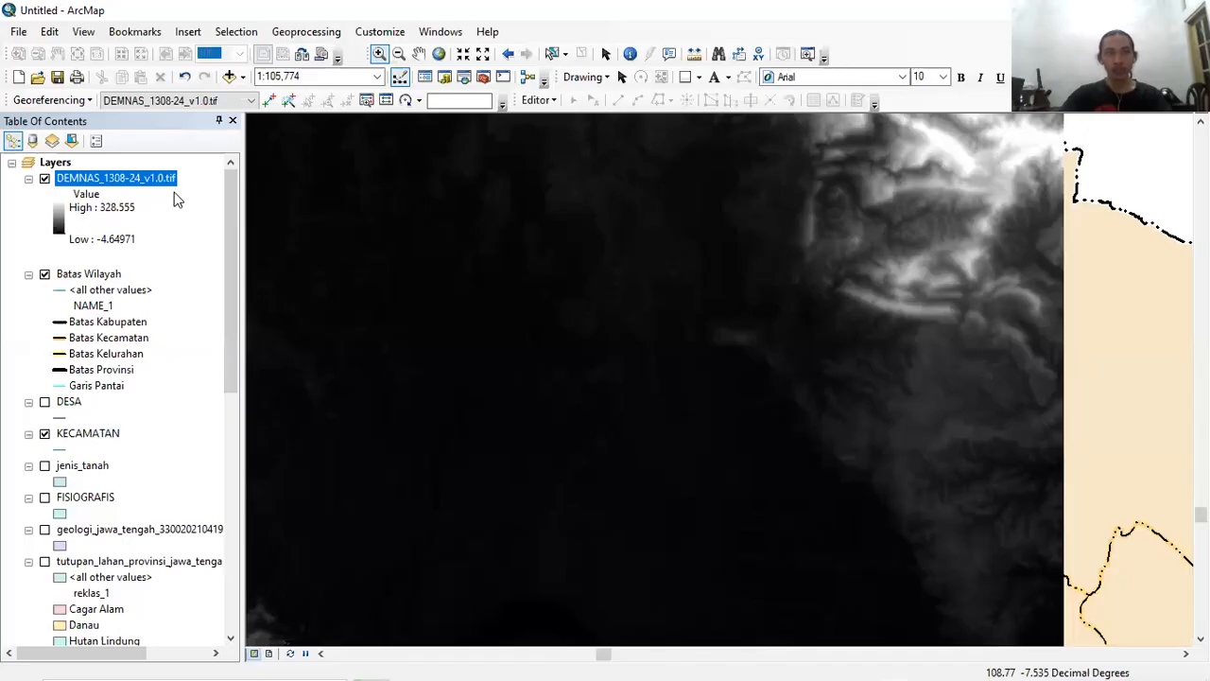
right_click(92, 182)
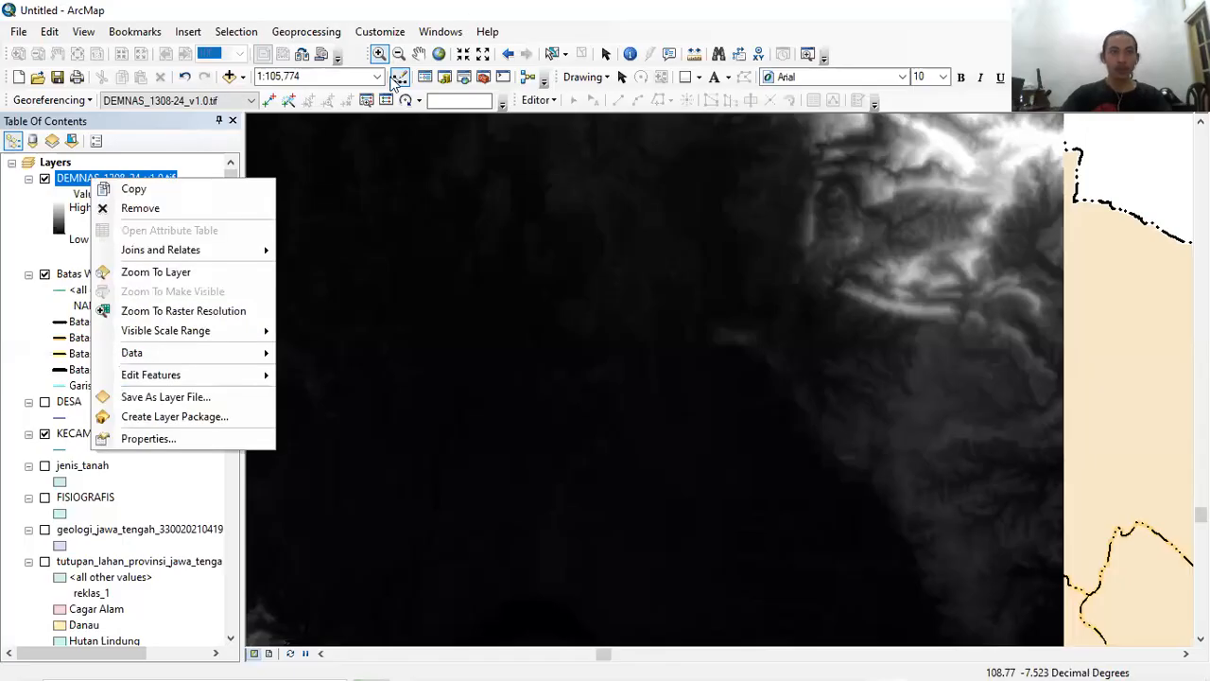
Add DEMNAS_1308-33_v1.0.tif to the map, building pyramids and accepting the unknown spatial reference
click(229, 77)
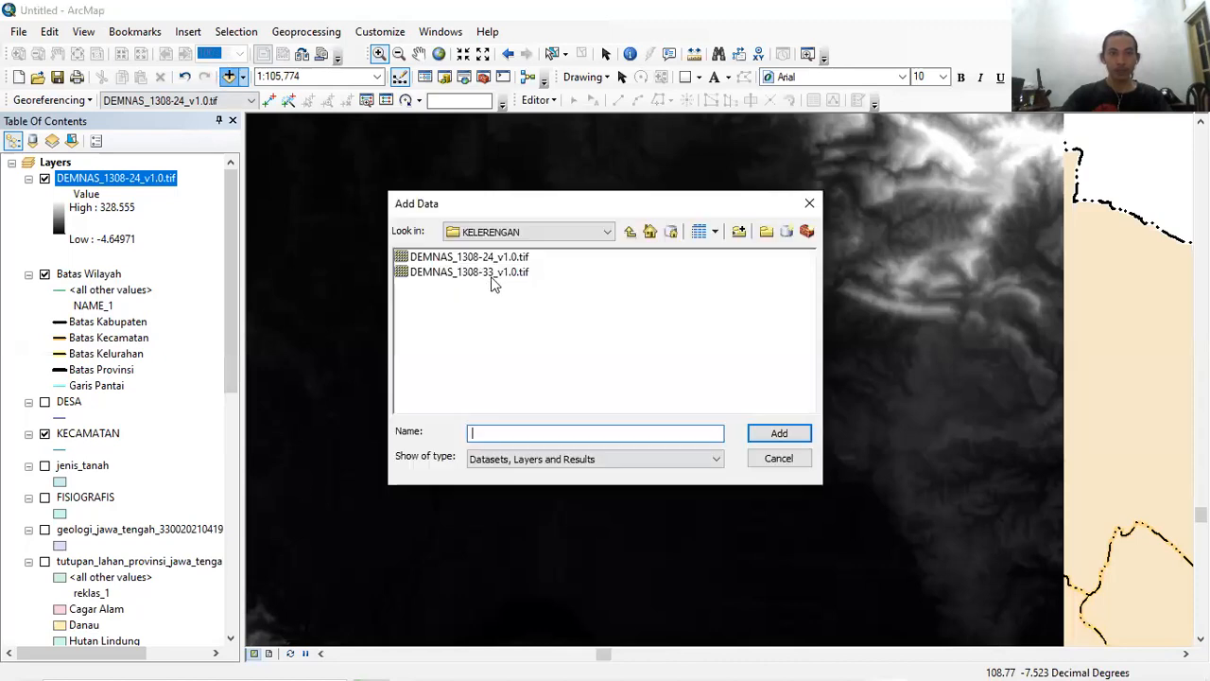
click(499, 280)
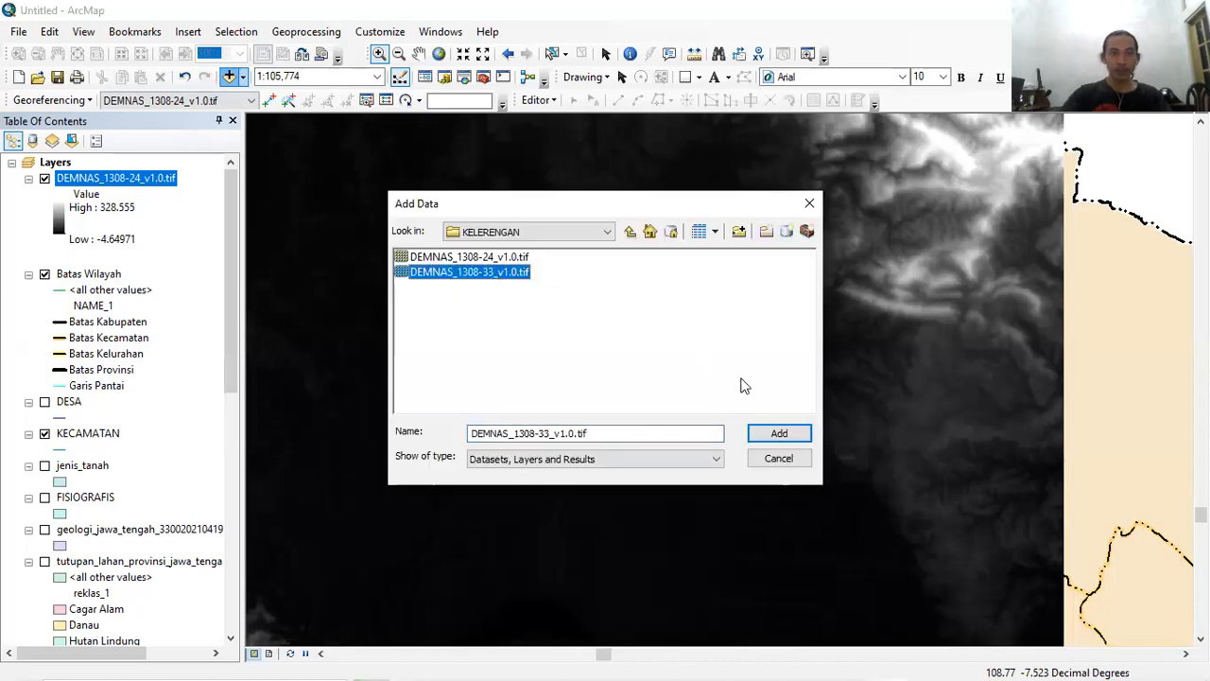
click(781, 436)
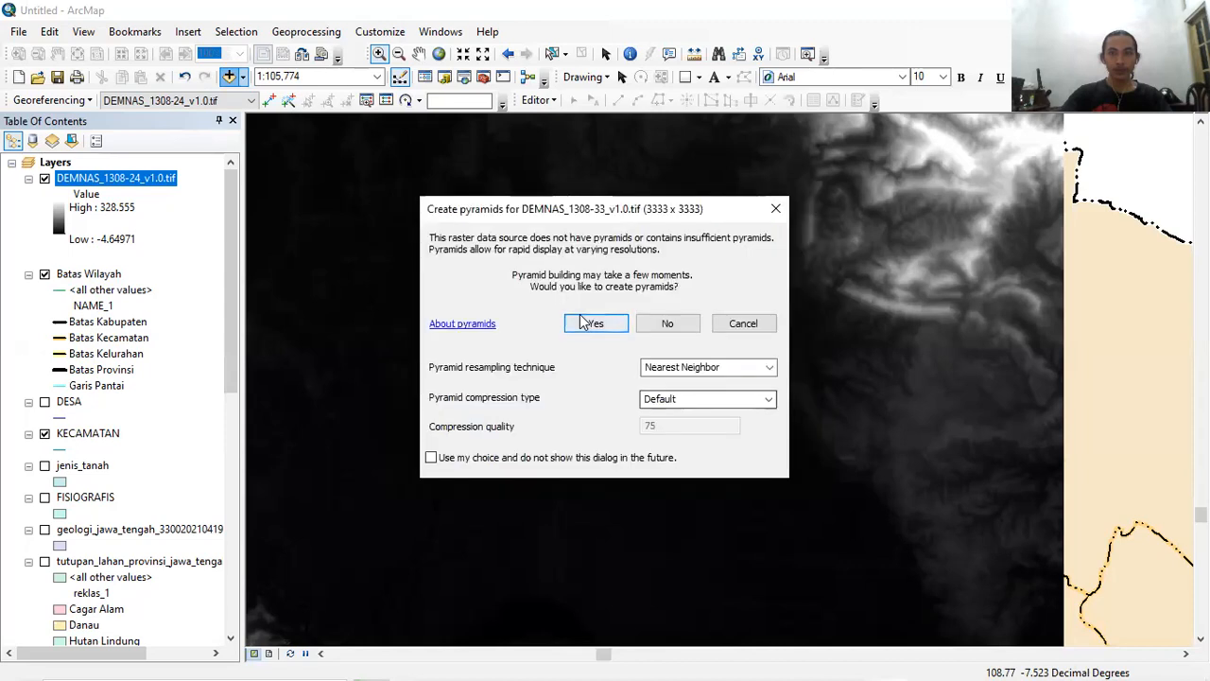
click(597, 321)
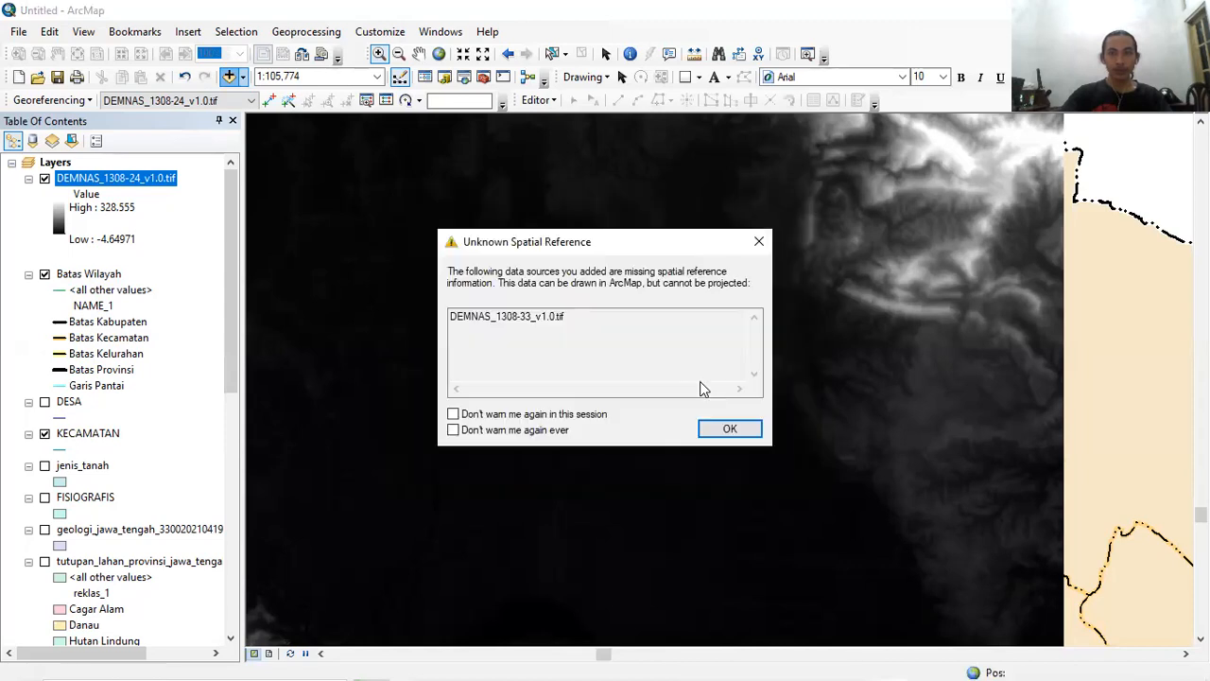
click(729, 429)
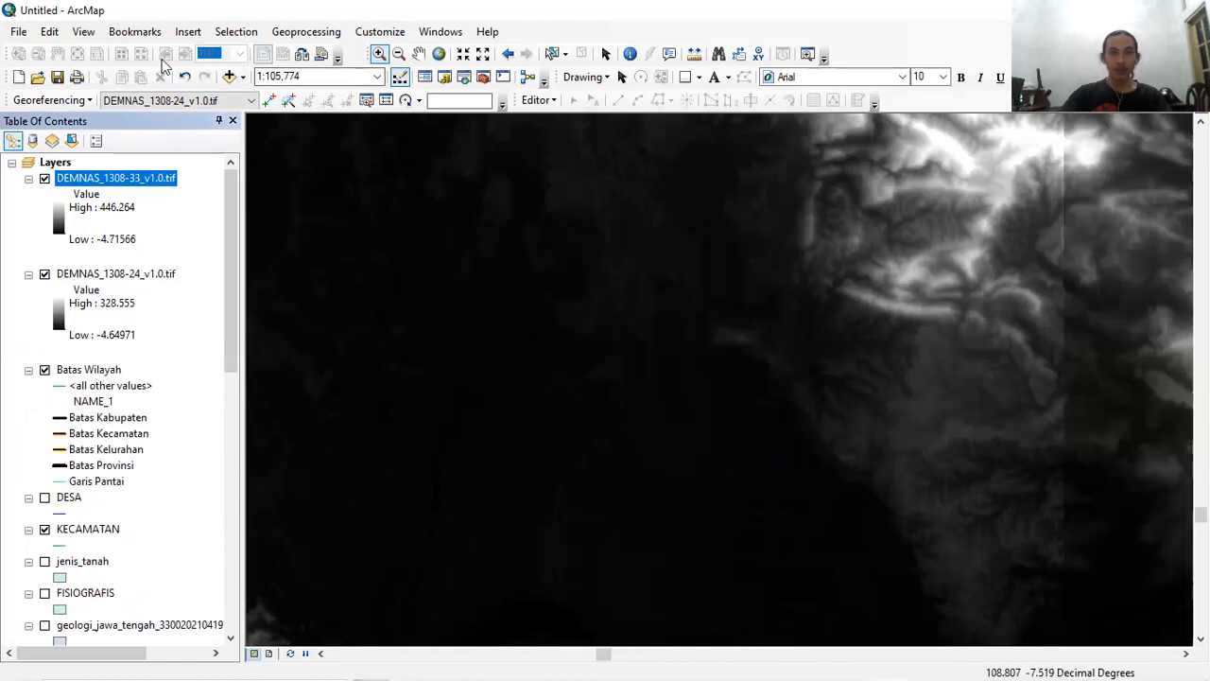
Zoom out and back in to frame both DEMNAS tiles, then bring up ArcToolbox
click(397, 53)
drag(495, 227, 1110, 489)
drag(862, 404, 1083, 498)
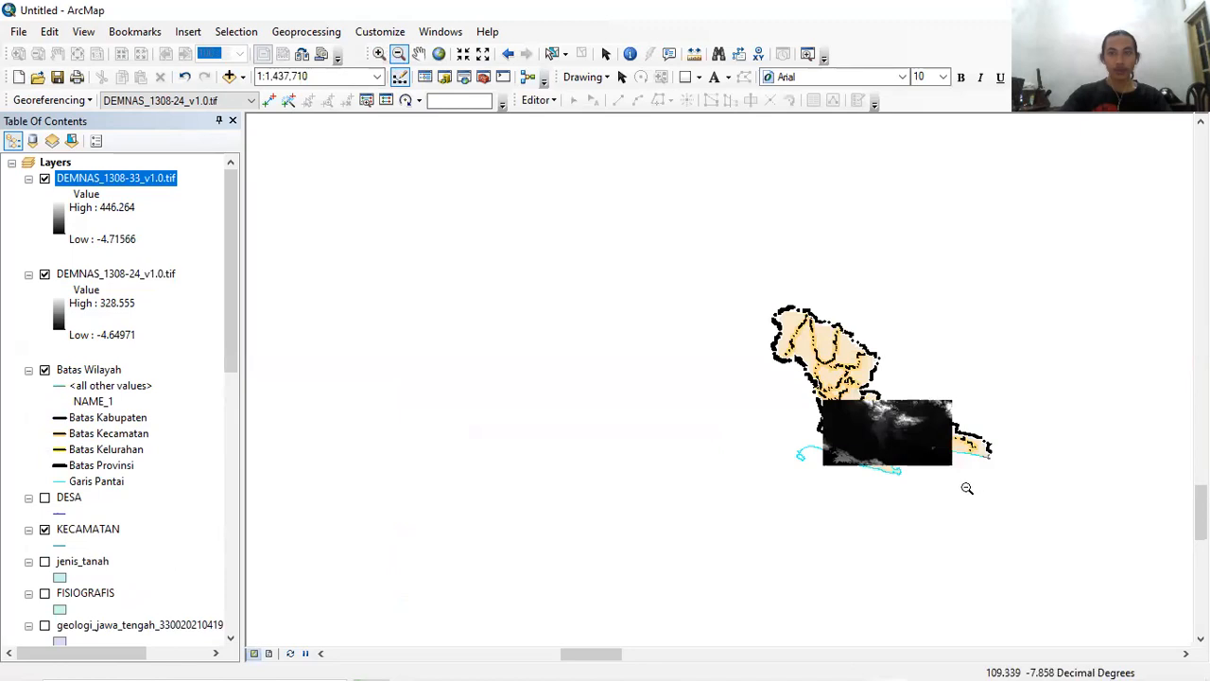
click(378, 53)
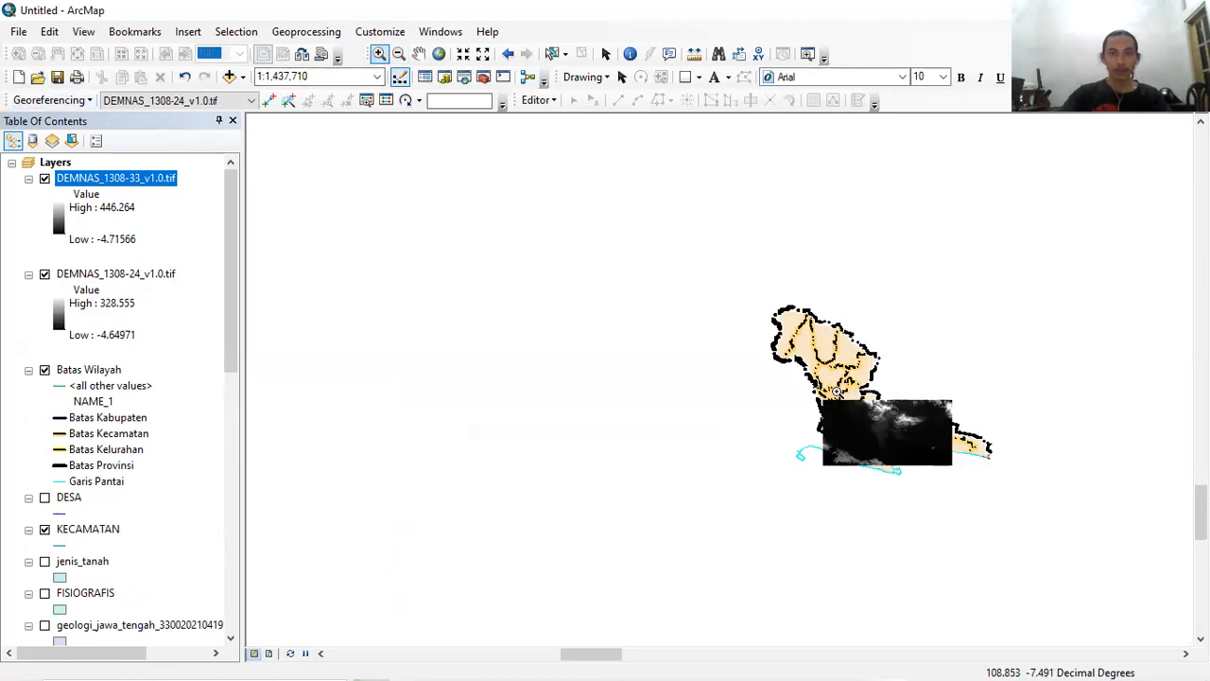
drag(796, 376, 997, 485)
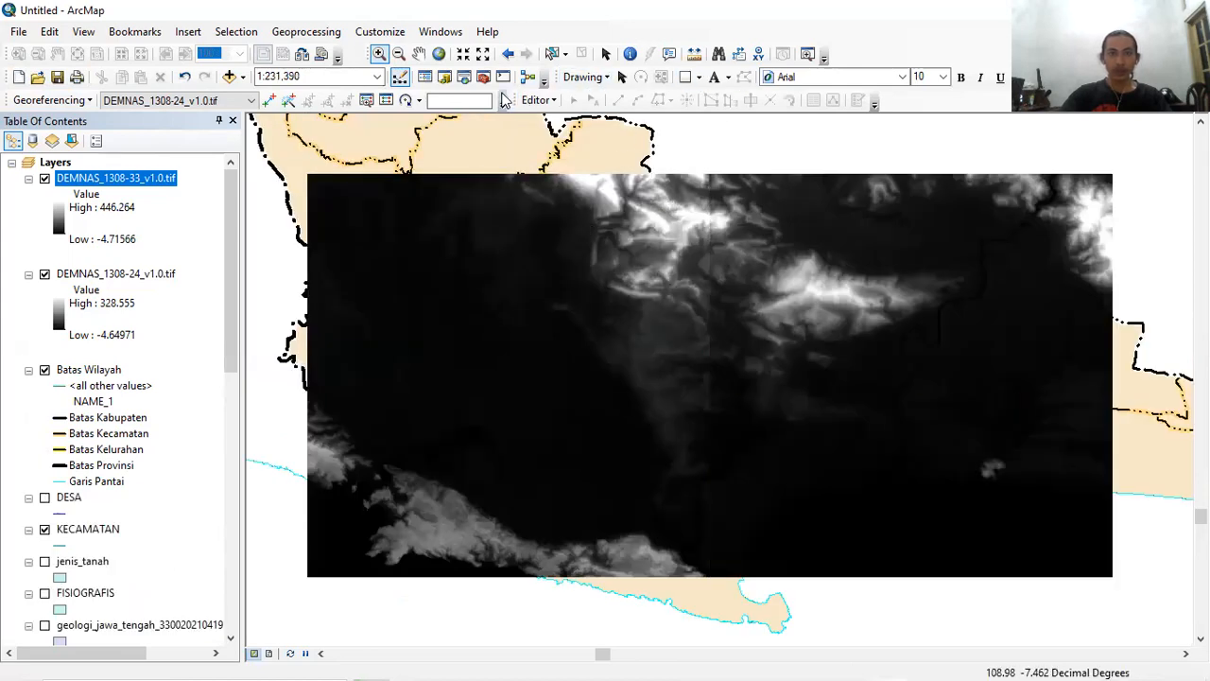
click(483, 77)
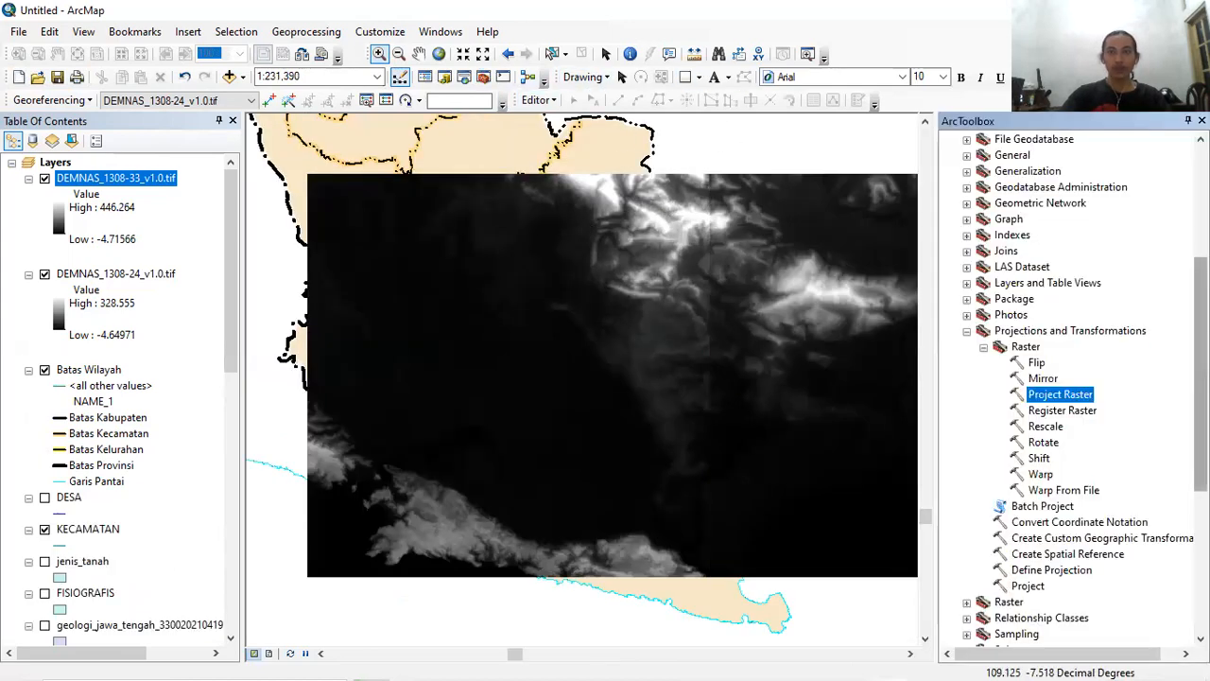
Open the Mosaic To New Raster tool from Data Management > Raster > Raster Dataset
scroll(968, 345, down, 1)
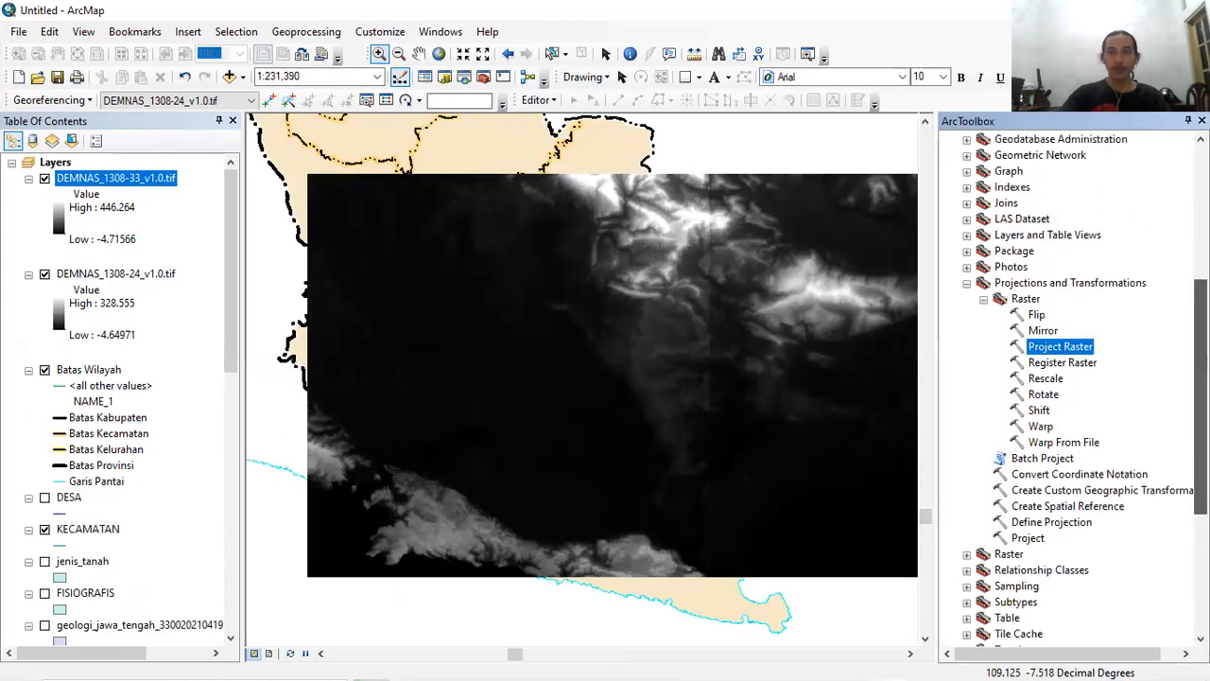
click(966, 284)
click(966, 315)
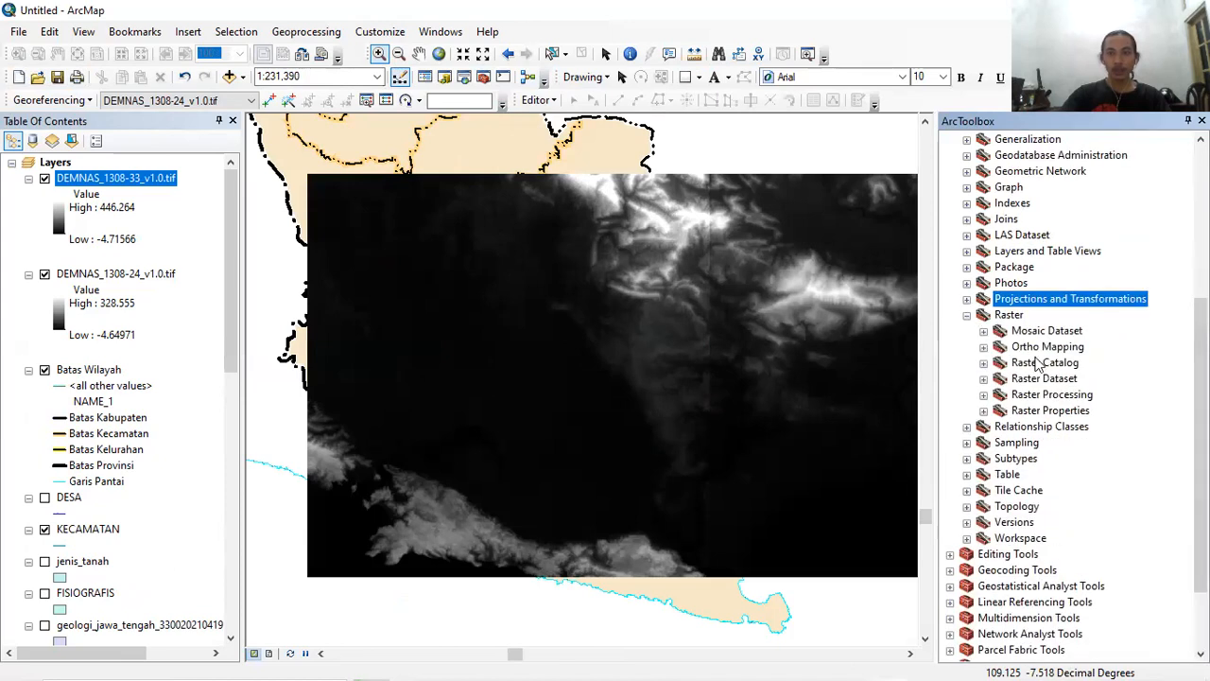
click(1058, 399)
click(1055, 382)
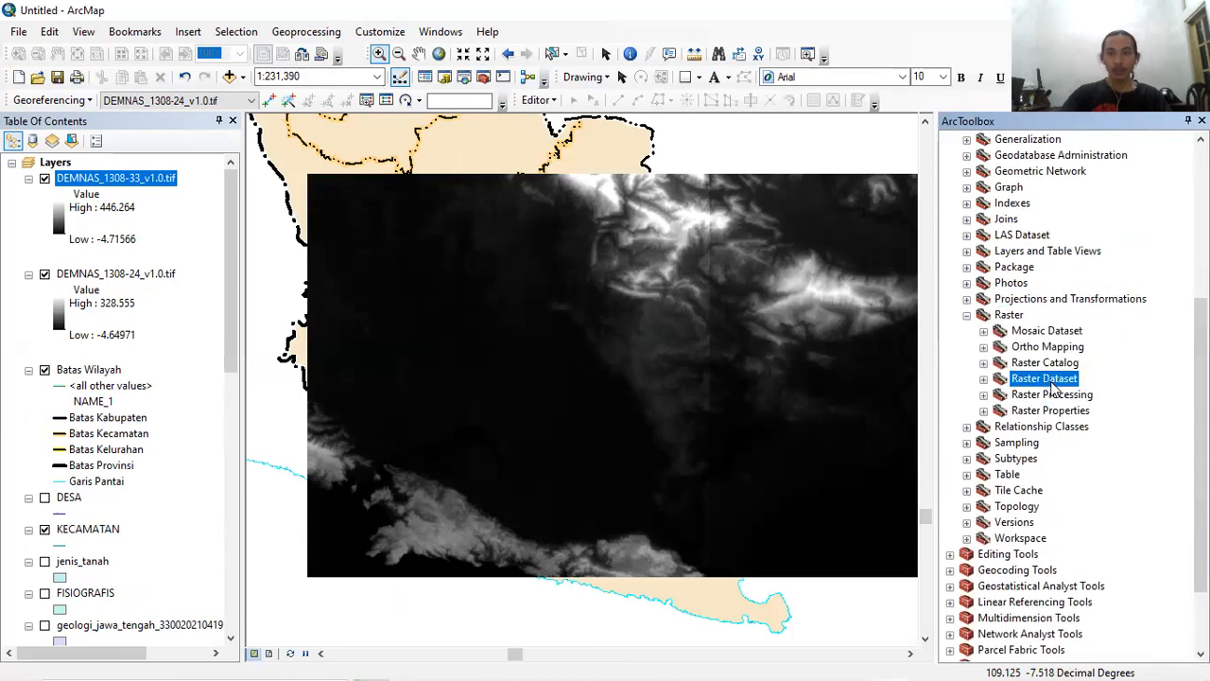
click(983, 379)
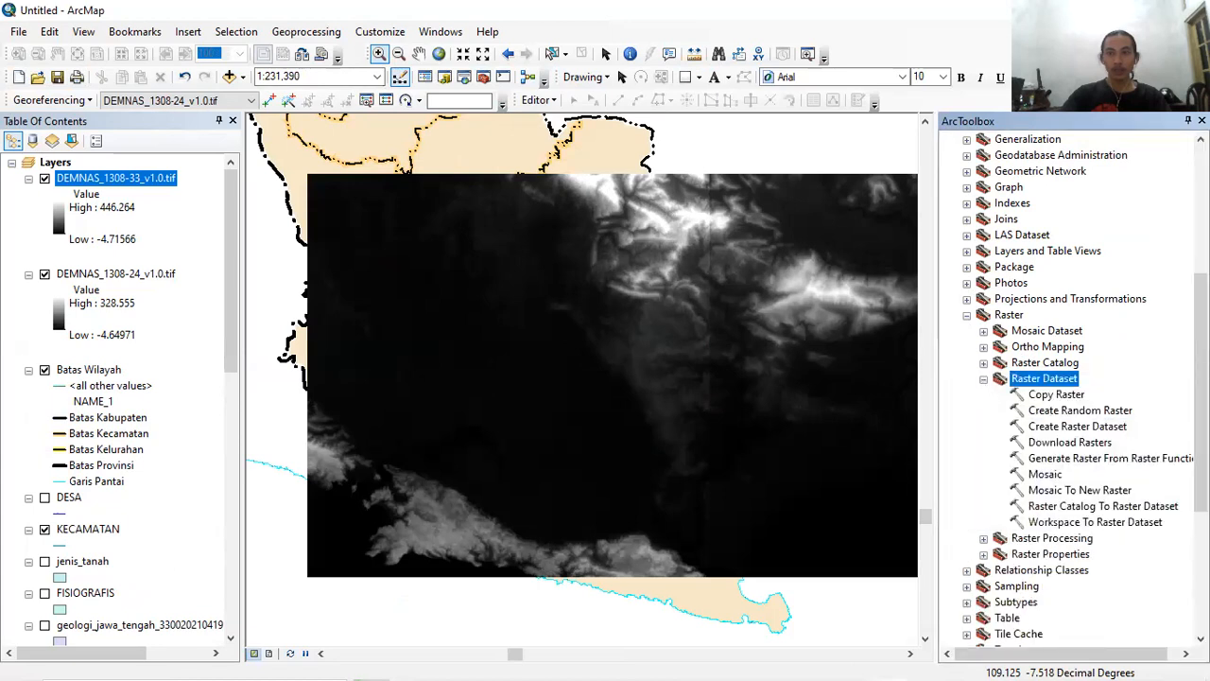
drag(1201, 397, 1200, 405)
click(1081, 476)
double_click(1080, 476)
Add both DEMNAS tiles as the mosaic's input rasters
ctrl+click(121, 277)
drag(142, 184, 412, 194)
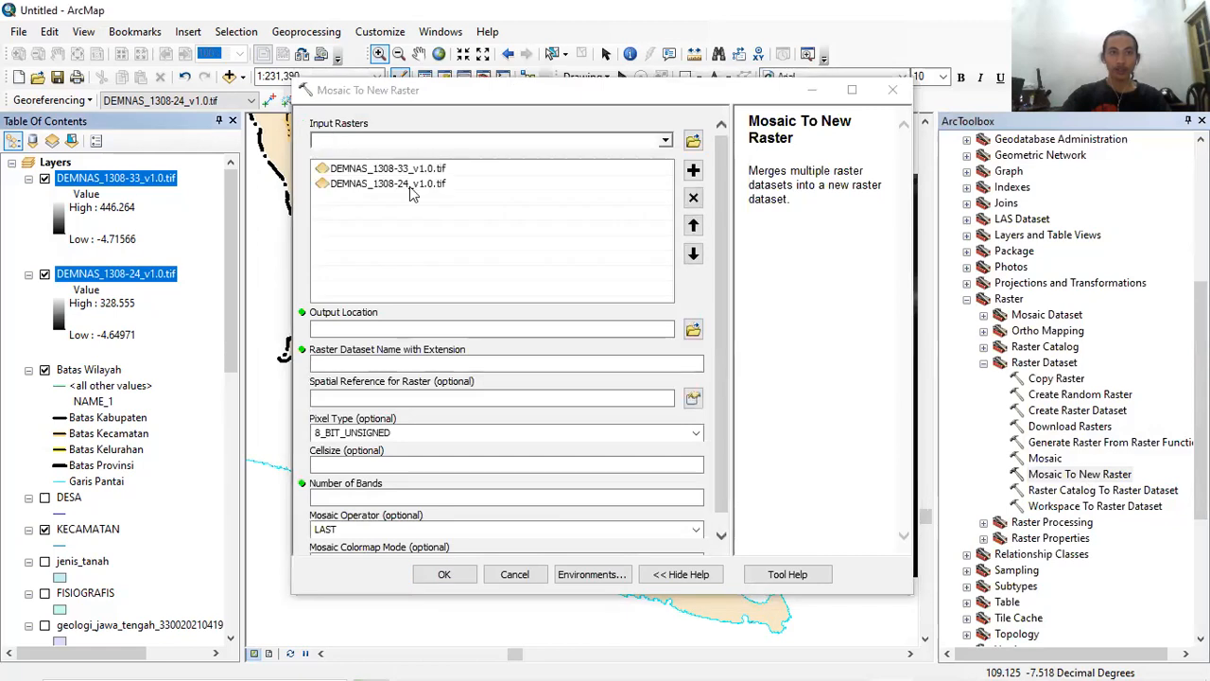
scroll(709, 317, down, 1)
Set the output location to a new folder named dem inside KELERENGAN
click(693, 314)
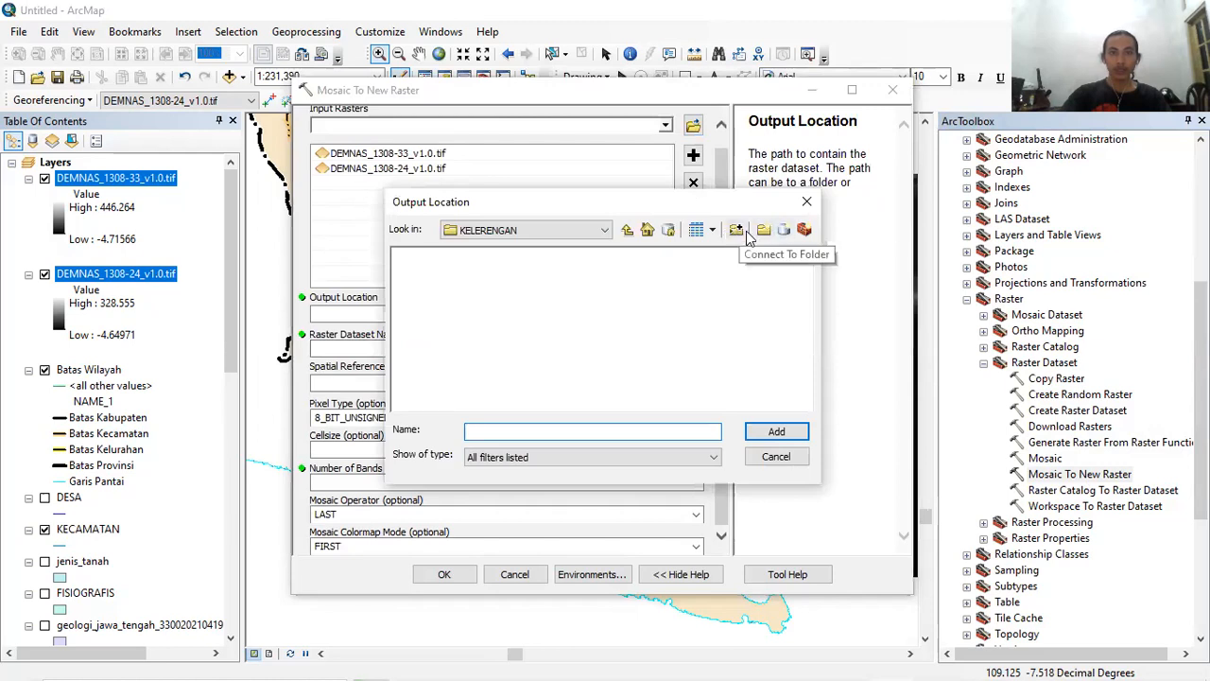
click(625, 231)
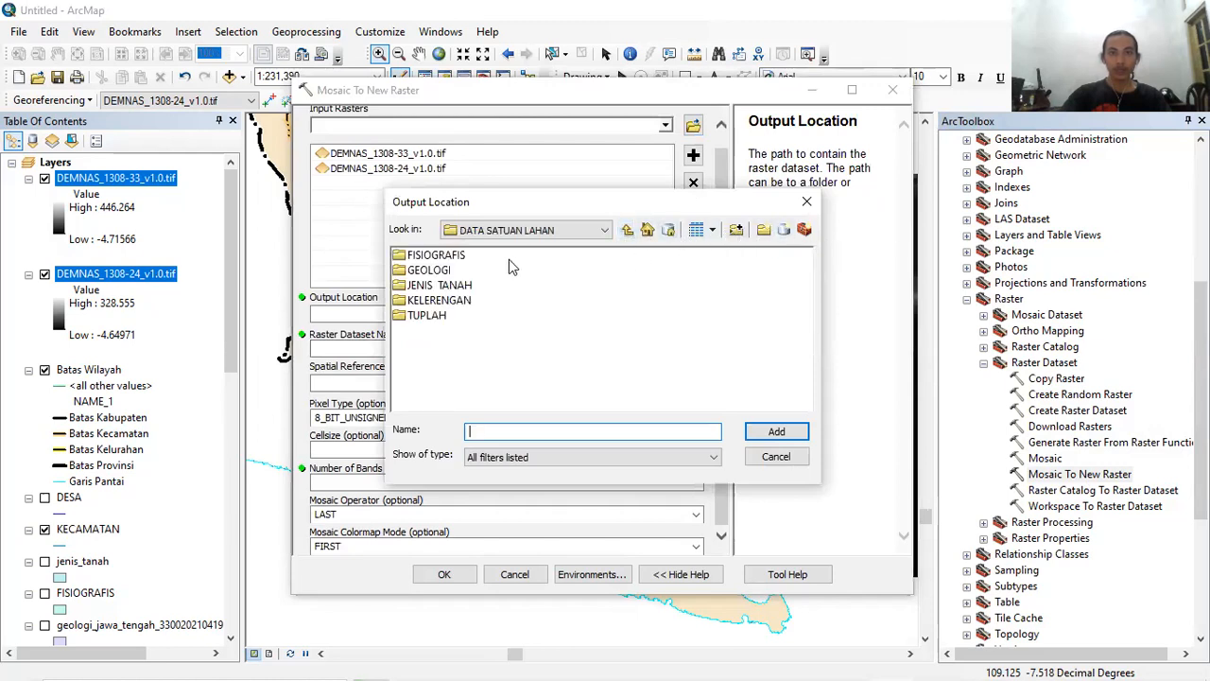
double_click(456, 300)
click(764, 229)
text(dem)
key(Return)
click(504, 325)
click(419, 257)
click(775, 431)
Name the output raster demjateng.tif with pixel type 16_BIT_SIGNED
click(515, 344)
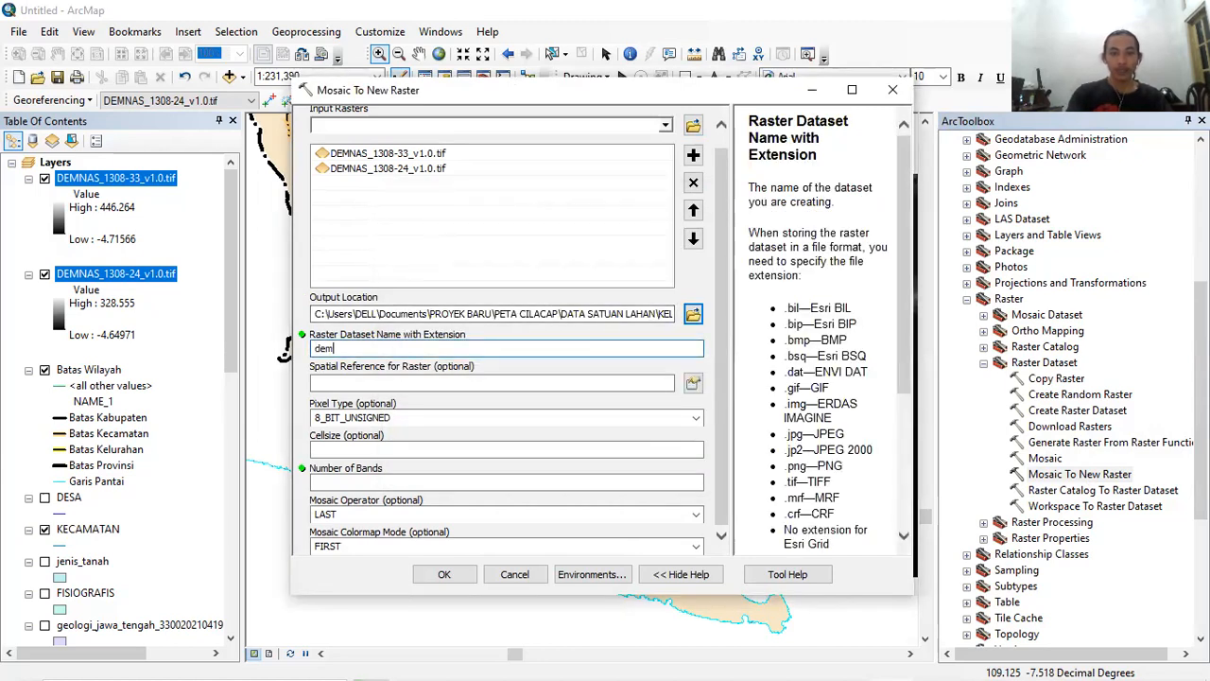
text(demjateng.tif)
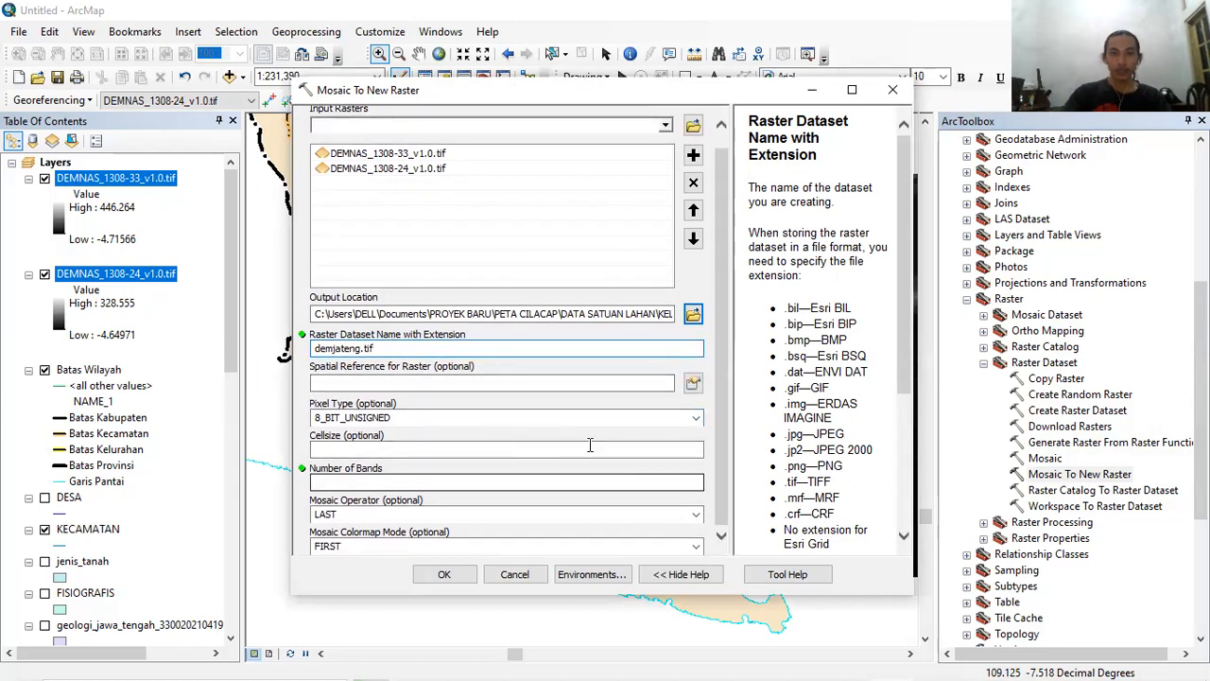
click(695, 418)
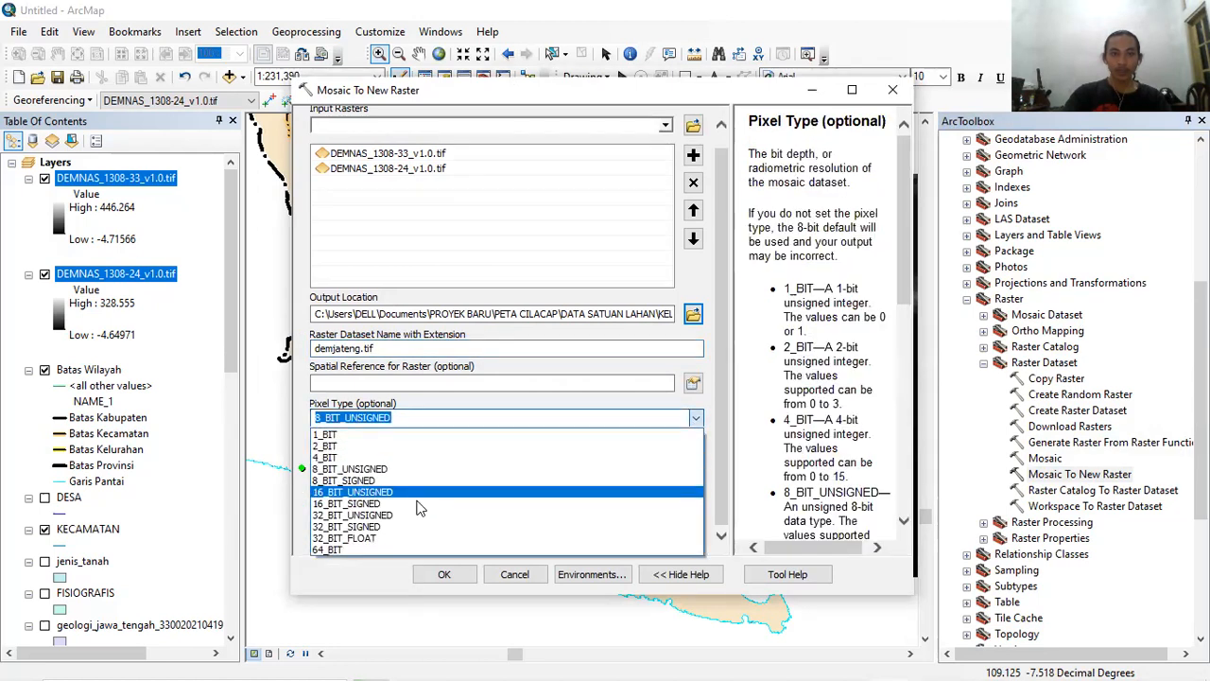
click(390, 505)
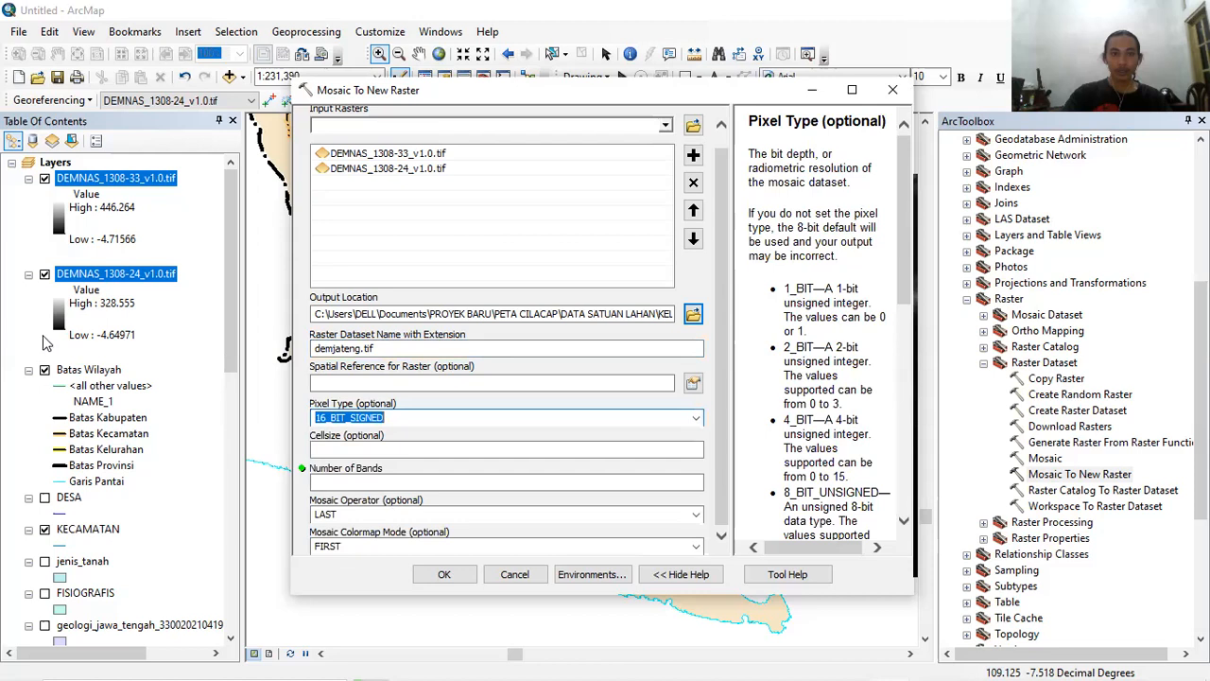
Open the layer properties of DEMNAS_1308-24 to inspect its source
right_click(110, 274)
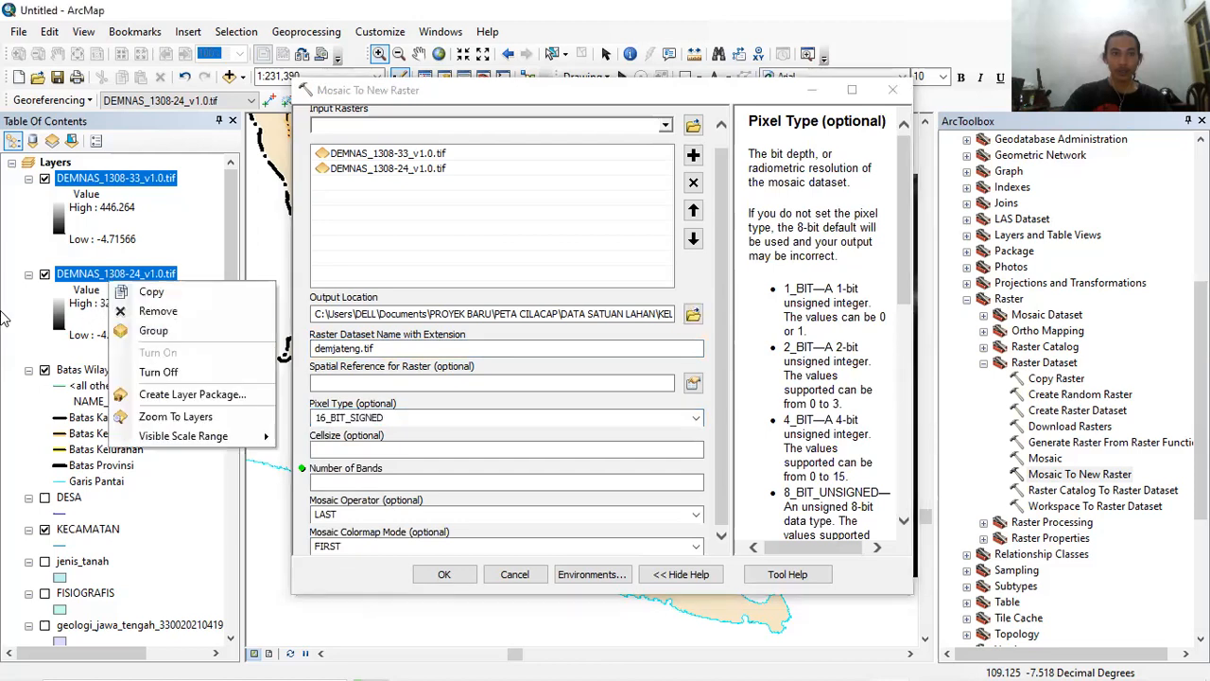
click(76, 297)
click(111, 271)
click(104, 263)
right_click(114, 273)
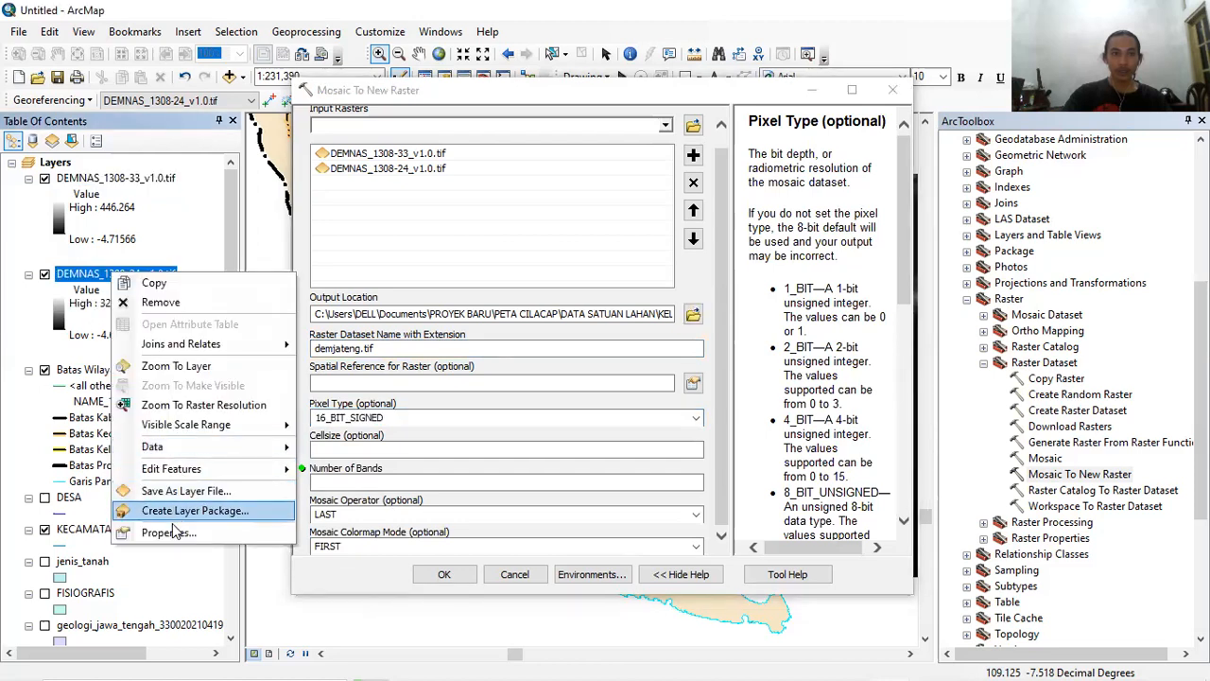
click(178, 533)
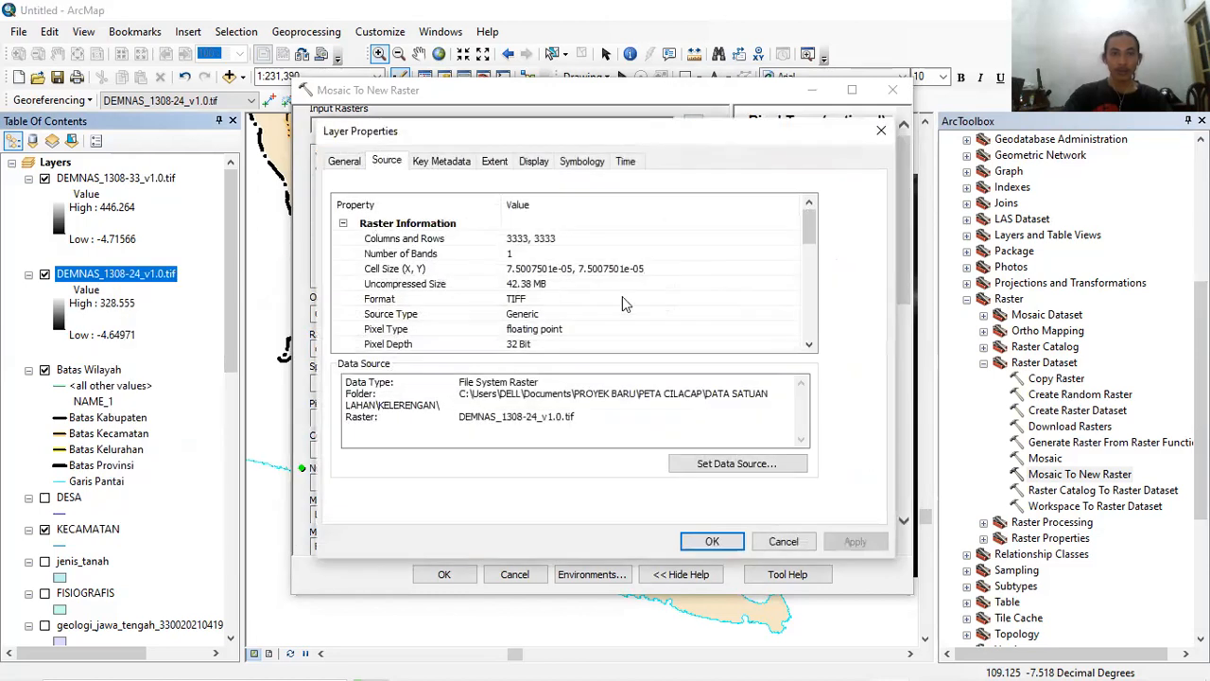
Read DEMNAS_1308-24's pixel type and depth (32-bit floating point) on the Source tab, then close it
mouse_move(813, 232)
mouse_down()
mouse_move(815, 331)
mouse_move(810, 227)
mouse_move(811, 242)
mouse_up()
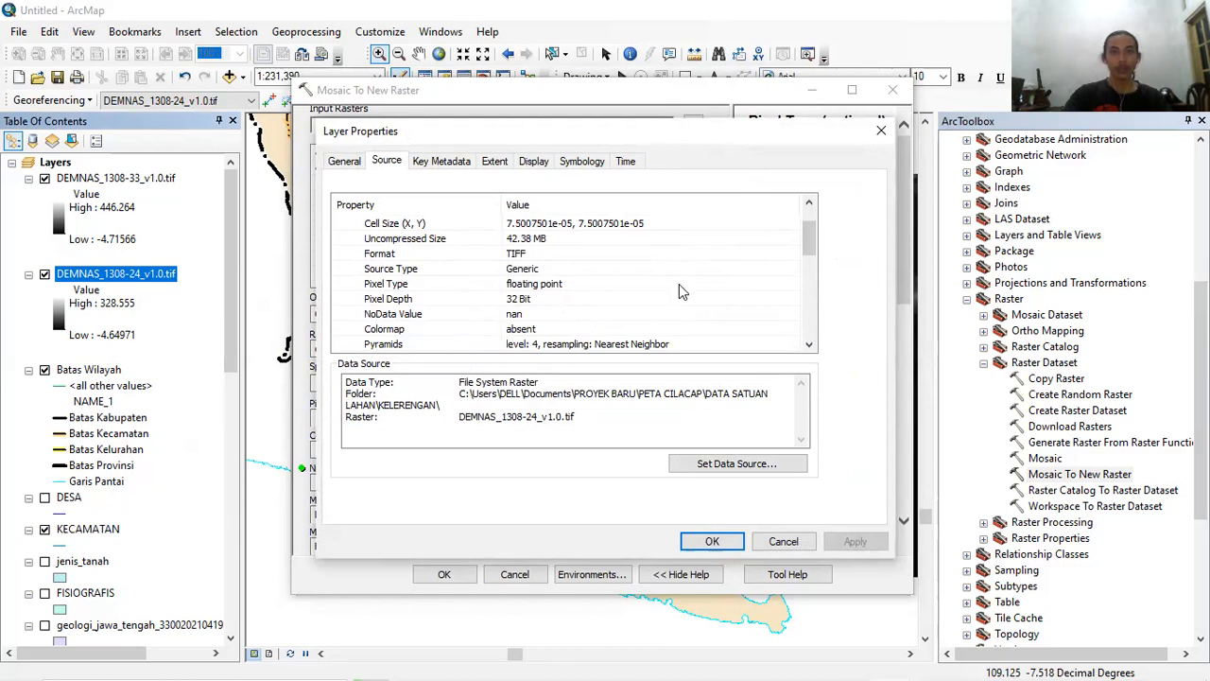
drag(811, 247, 811, 265)
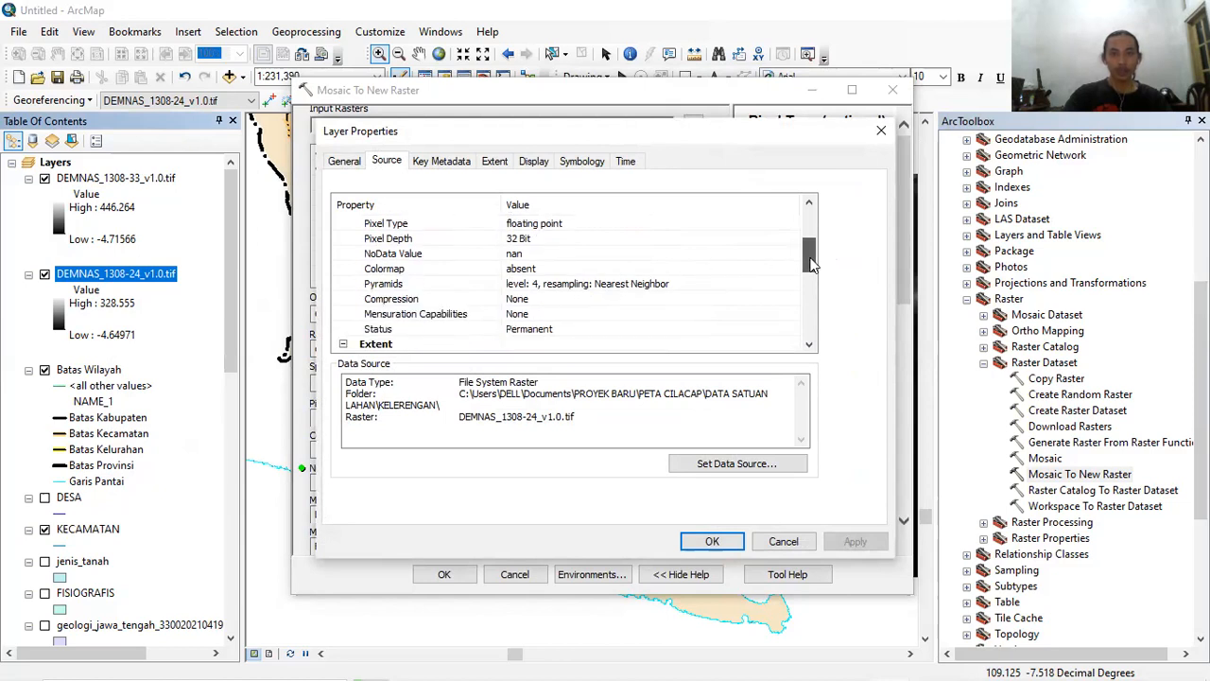
click(881, 131)
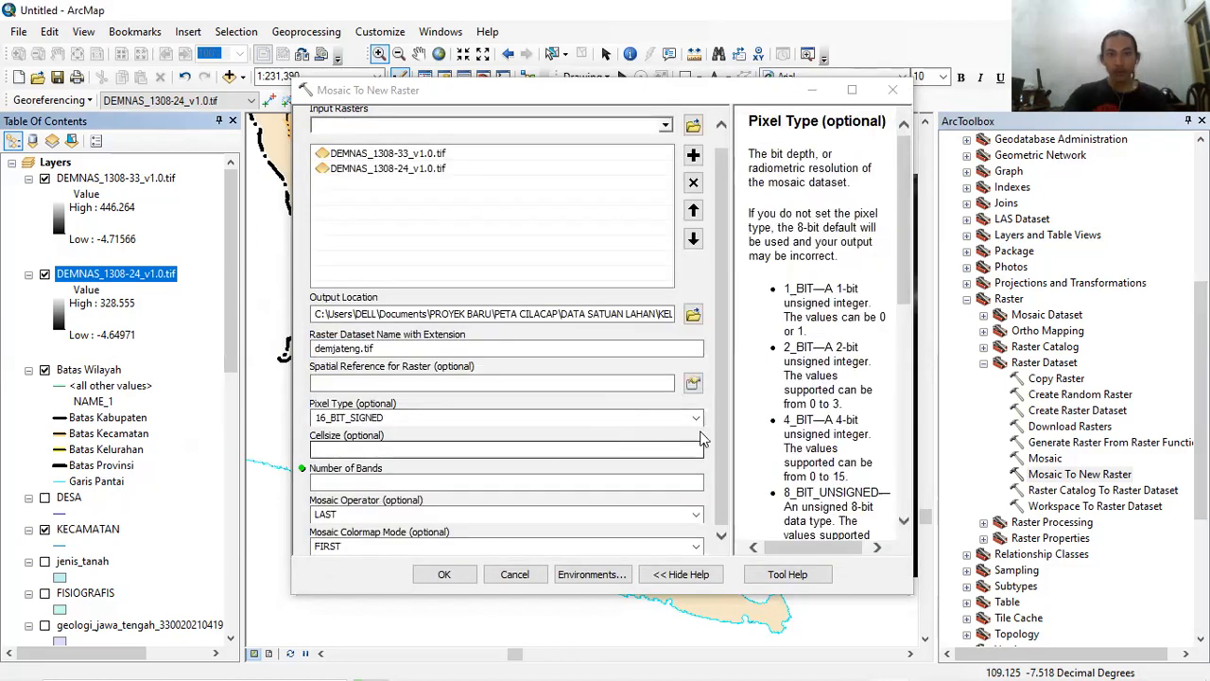
Change pixel type to 32_BIT_FLOAT, set 1 band, and run the mosaic into demjateng.tif
click(696, 417)
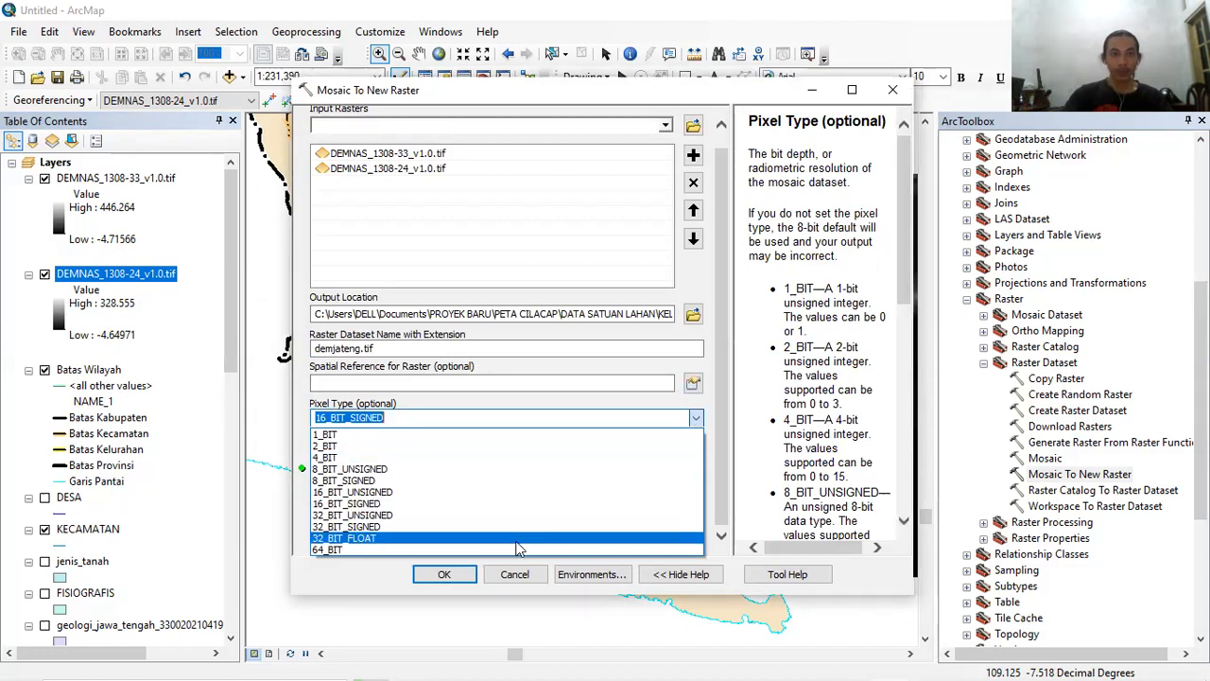
click(517, 541)
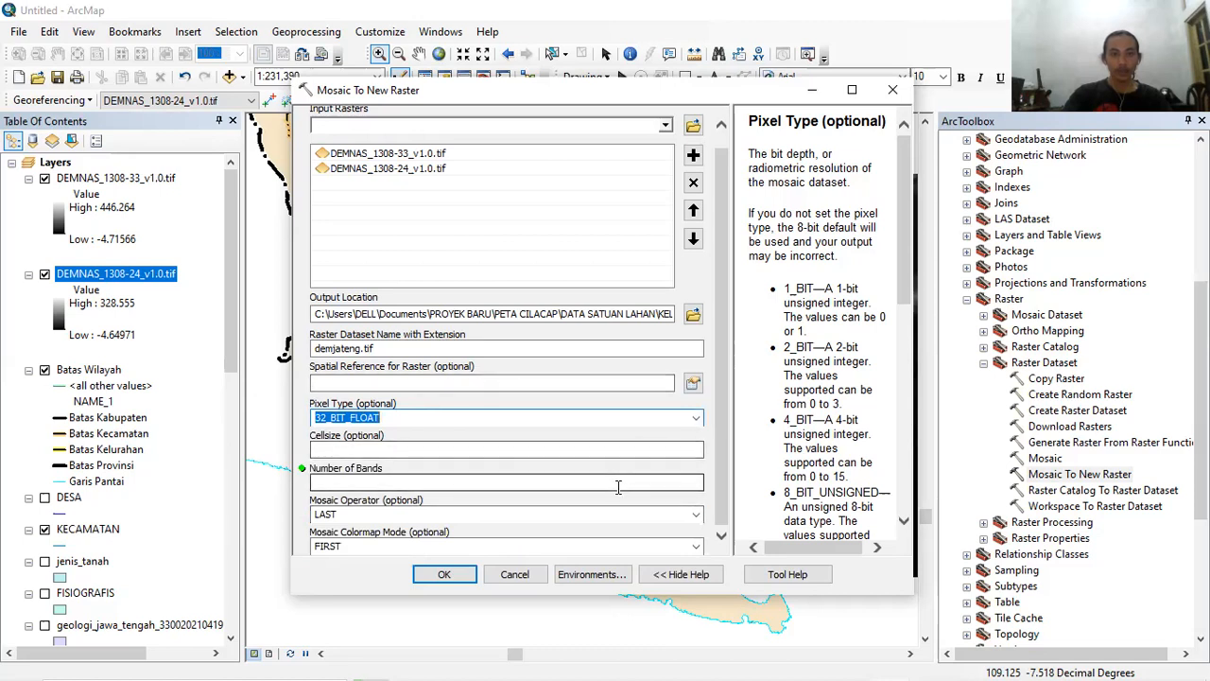
click(667, 483)
text(1)
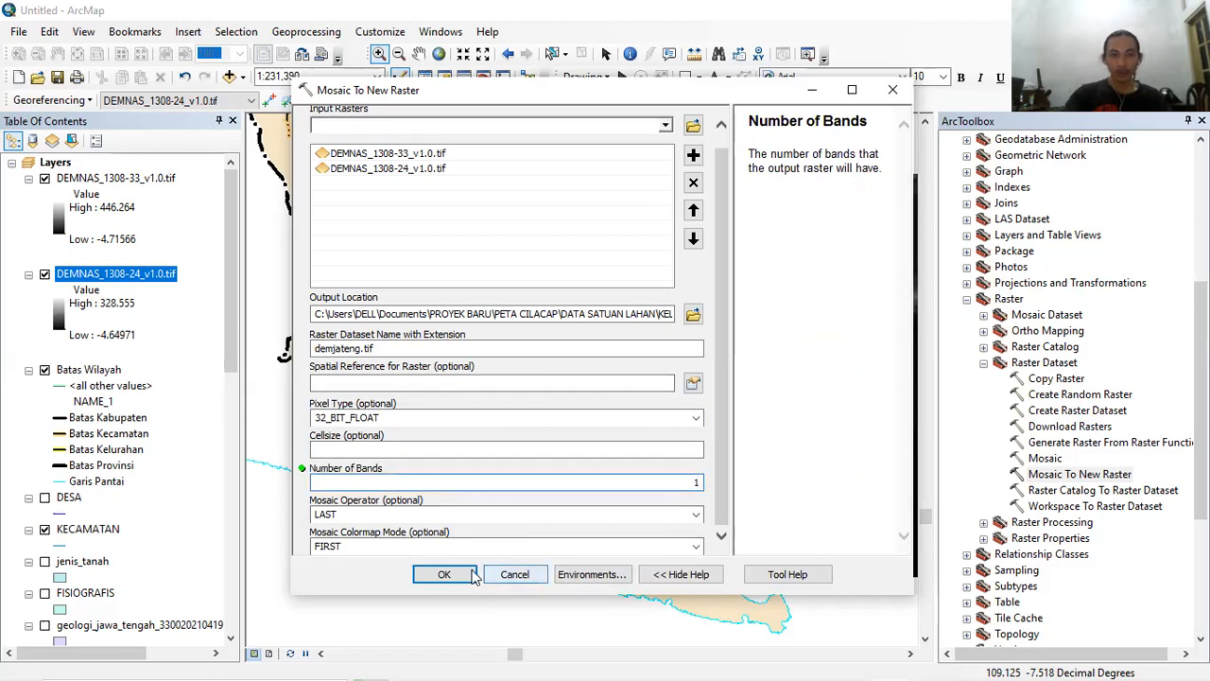
click(456, 574)
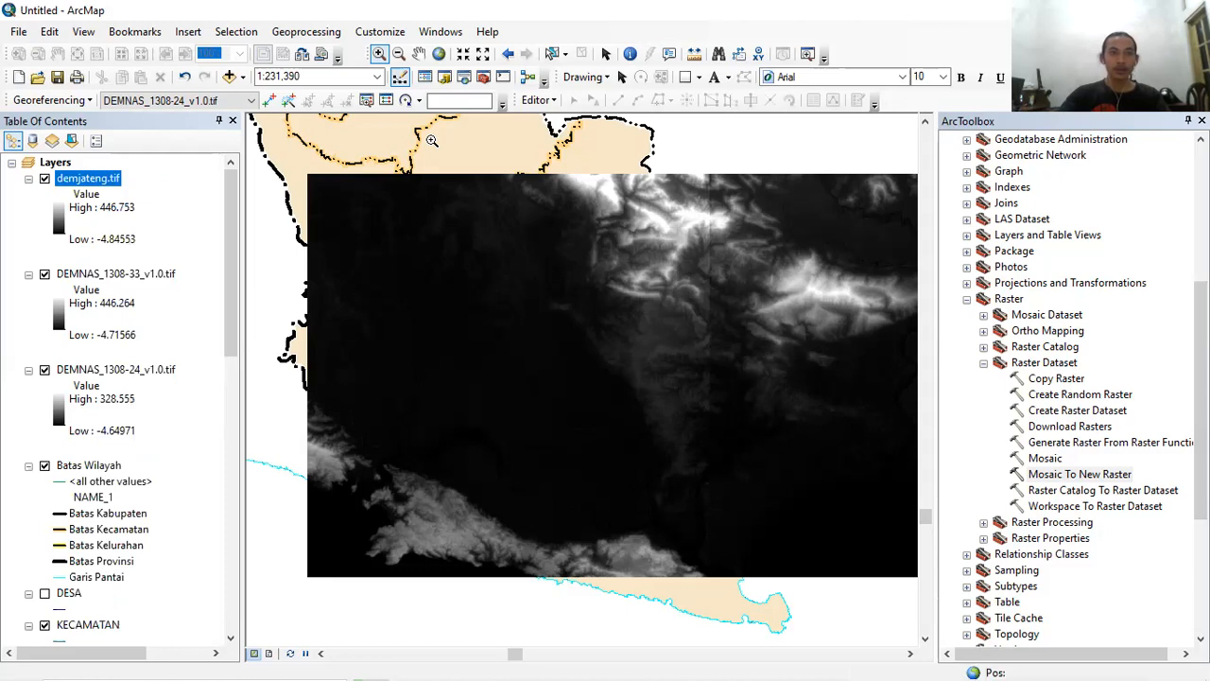
Check demjateng.tif's layer properties: 32-bit floating point, 6666 by 3333 cells
right_click(87, 177)
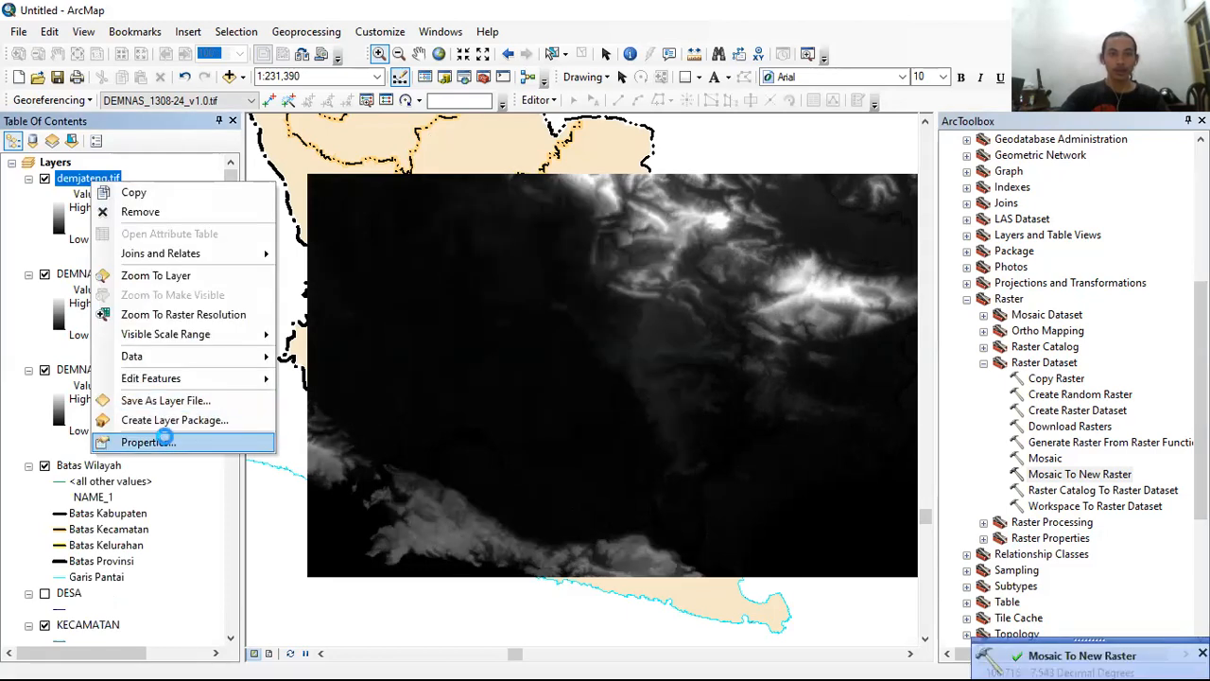
click(162, 438)
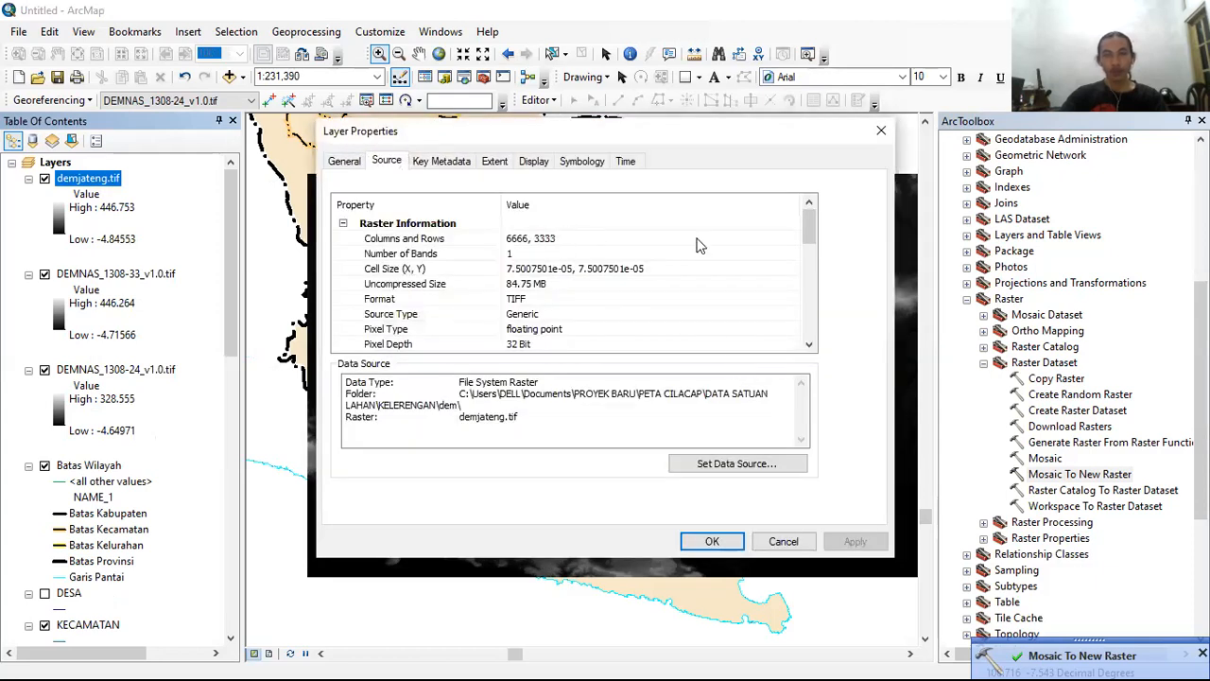
drag(817, 225, 832, 350)
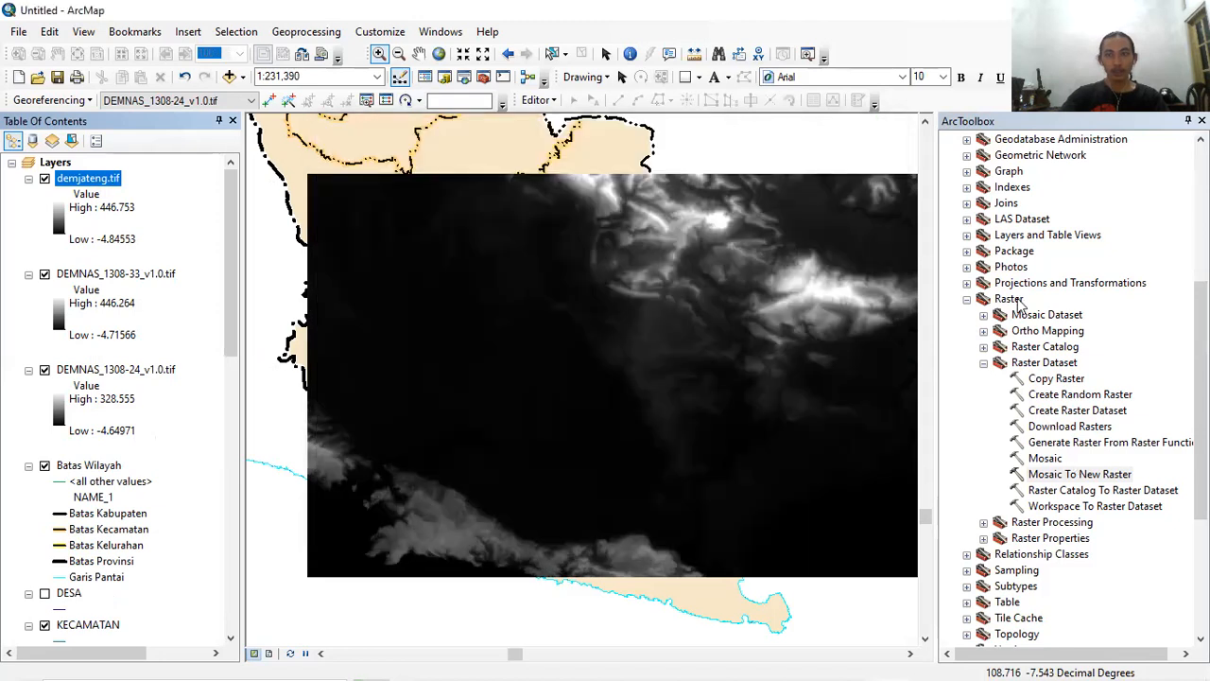
Open the Project Raster tool under Projections and Transformations > Raster
click(966, 283)
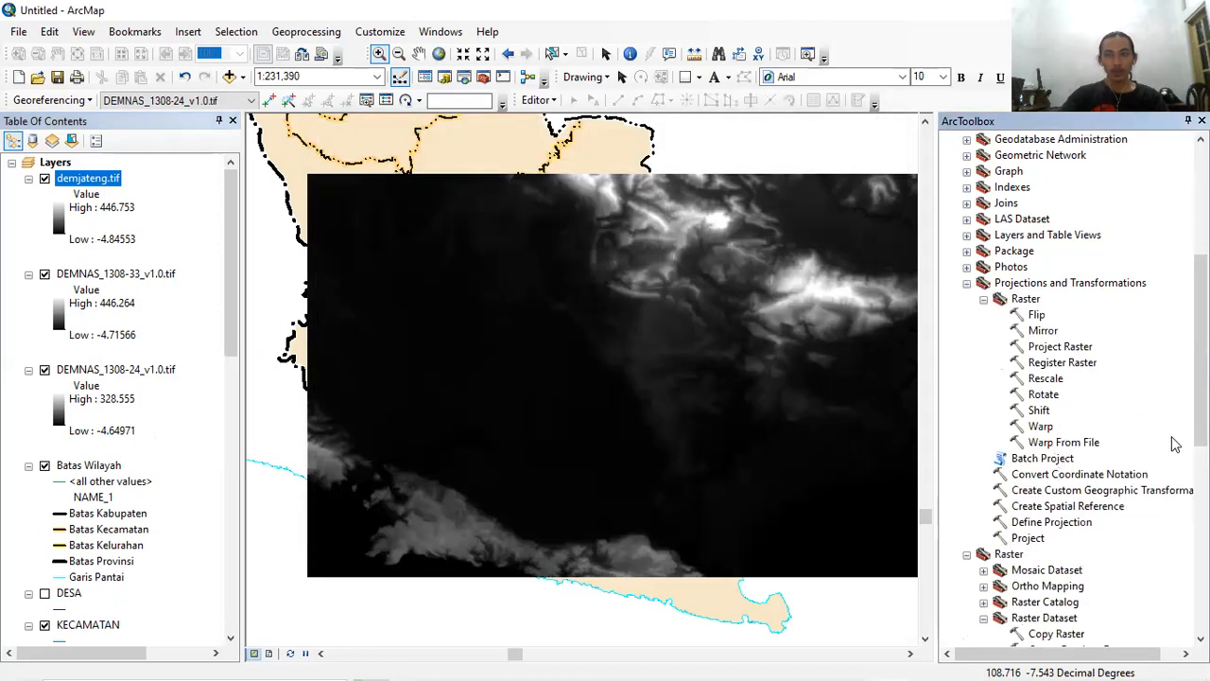
scroll(1078, 444, down, 1)
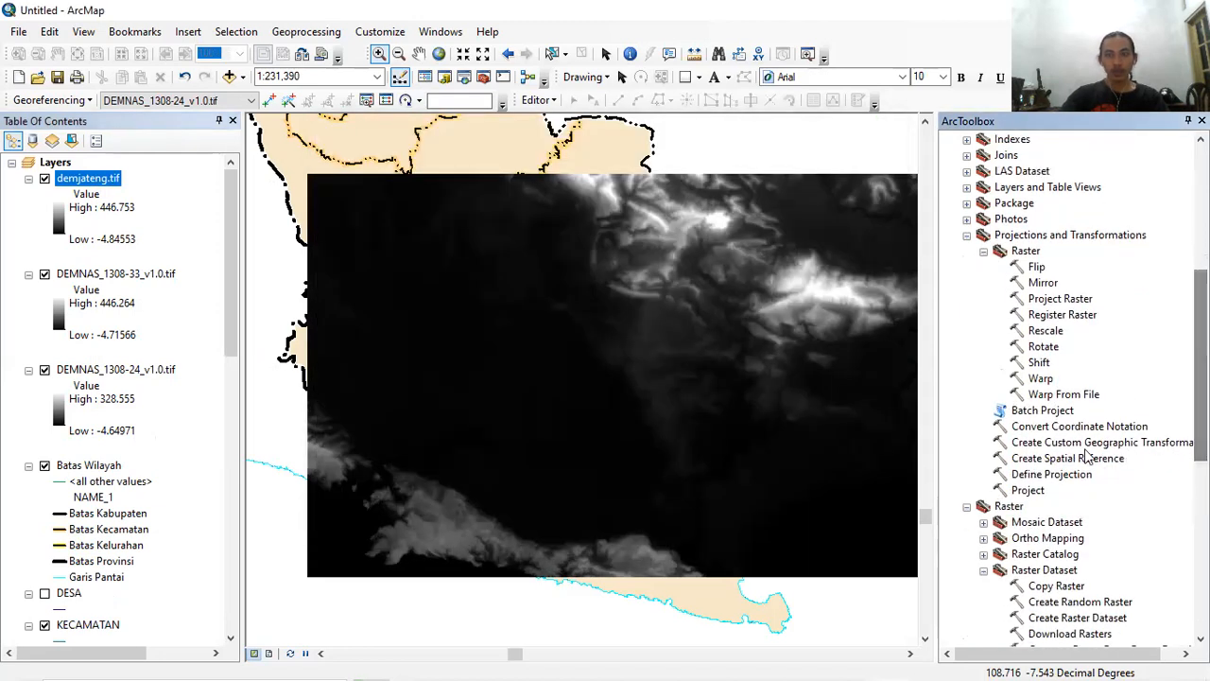
click(1057, 300)
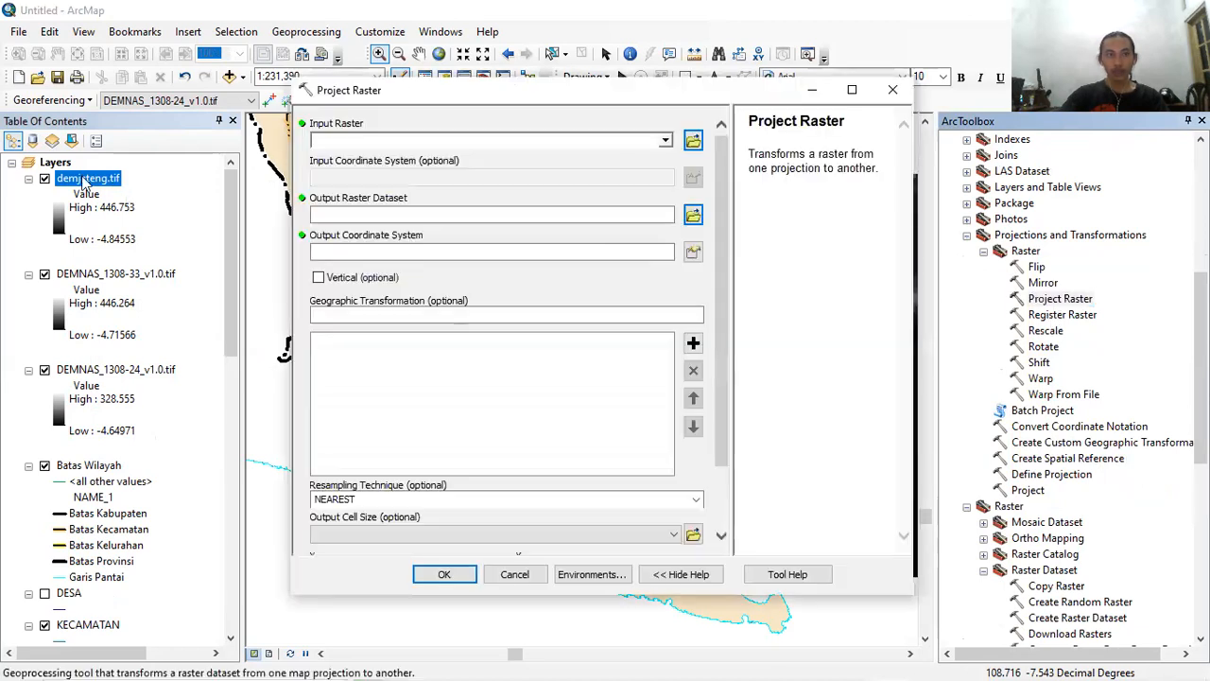
Set demjateng.tif as the input raster with WGS 1984 as its input coordinate system
drag(87, 181, 397, 142)
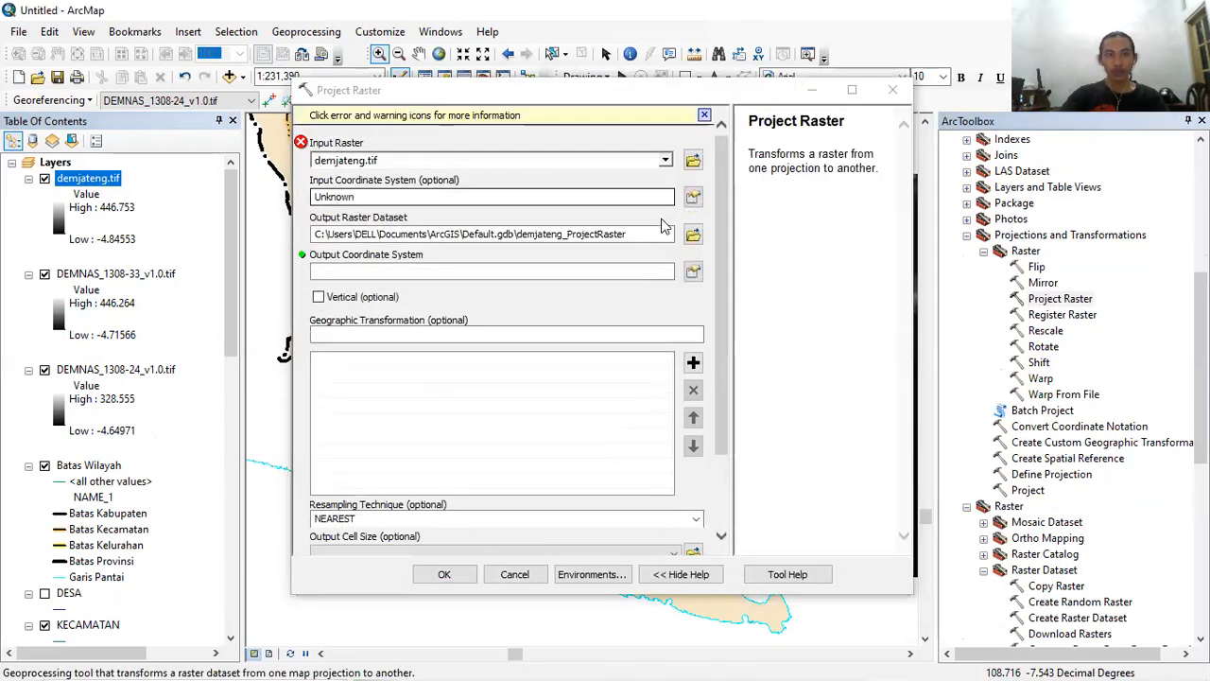
click(693, 199)
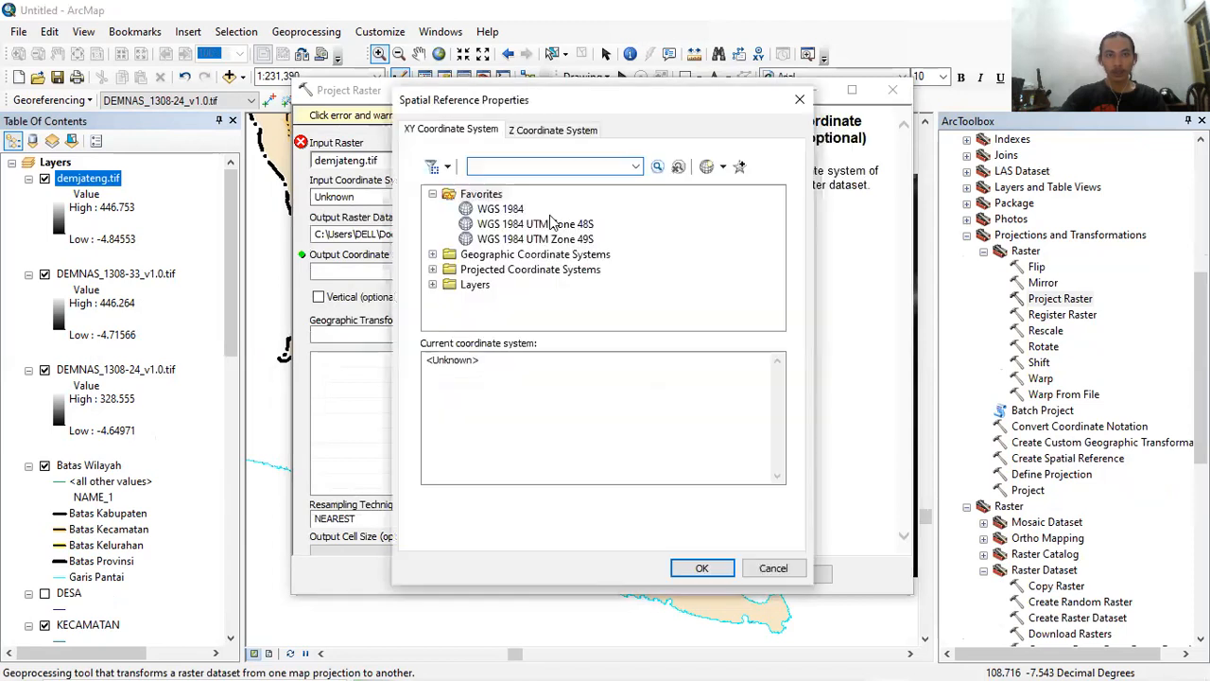
click(433, 255)
drag(772, 249, 776, 289)
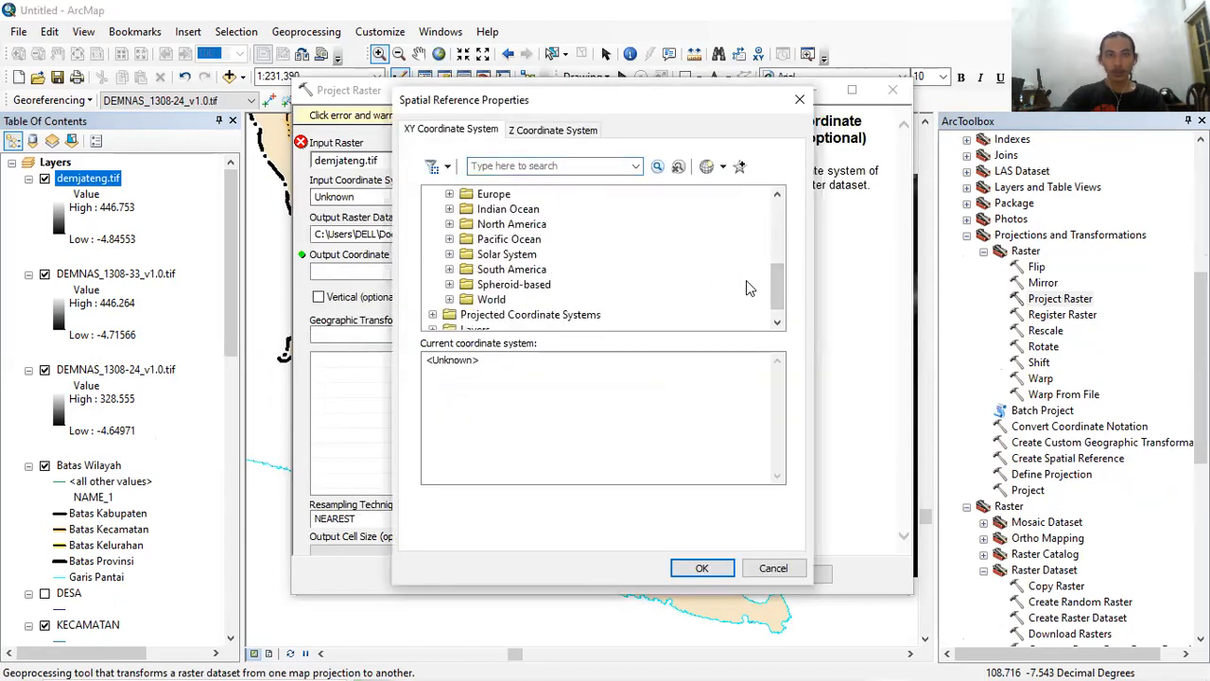
click(450, 300)
click(778, 302)
click(535, 287)
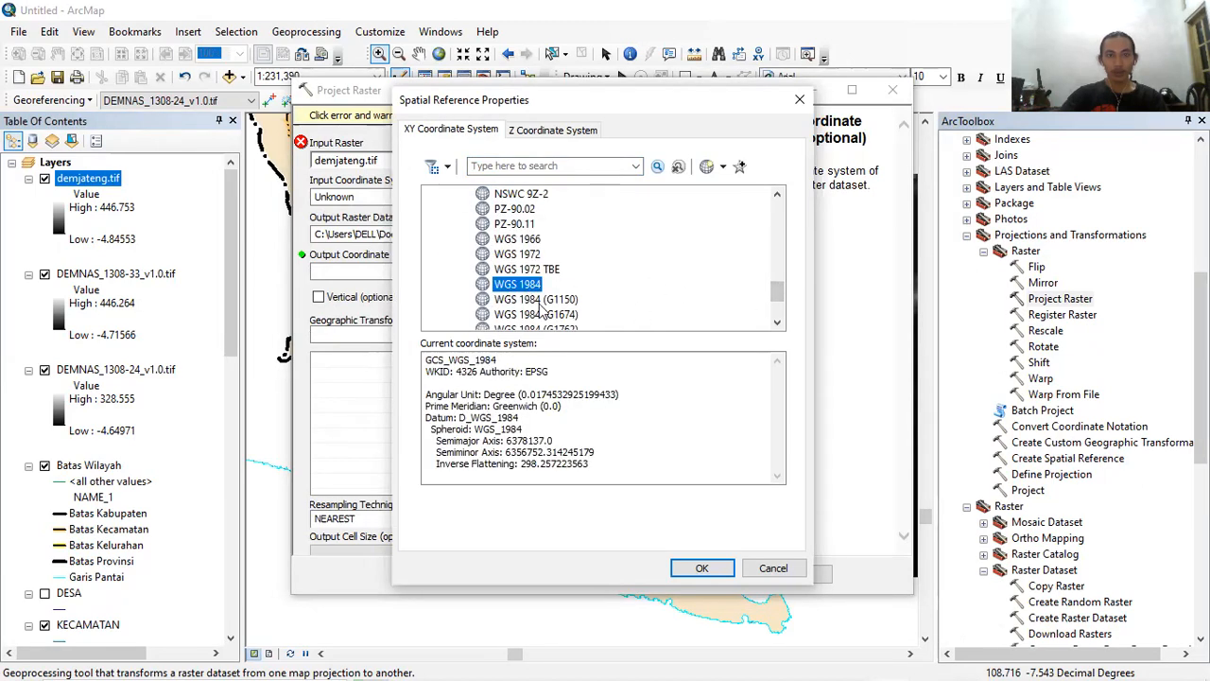
click(696, 571)
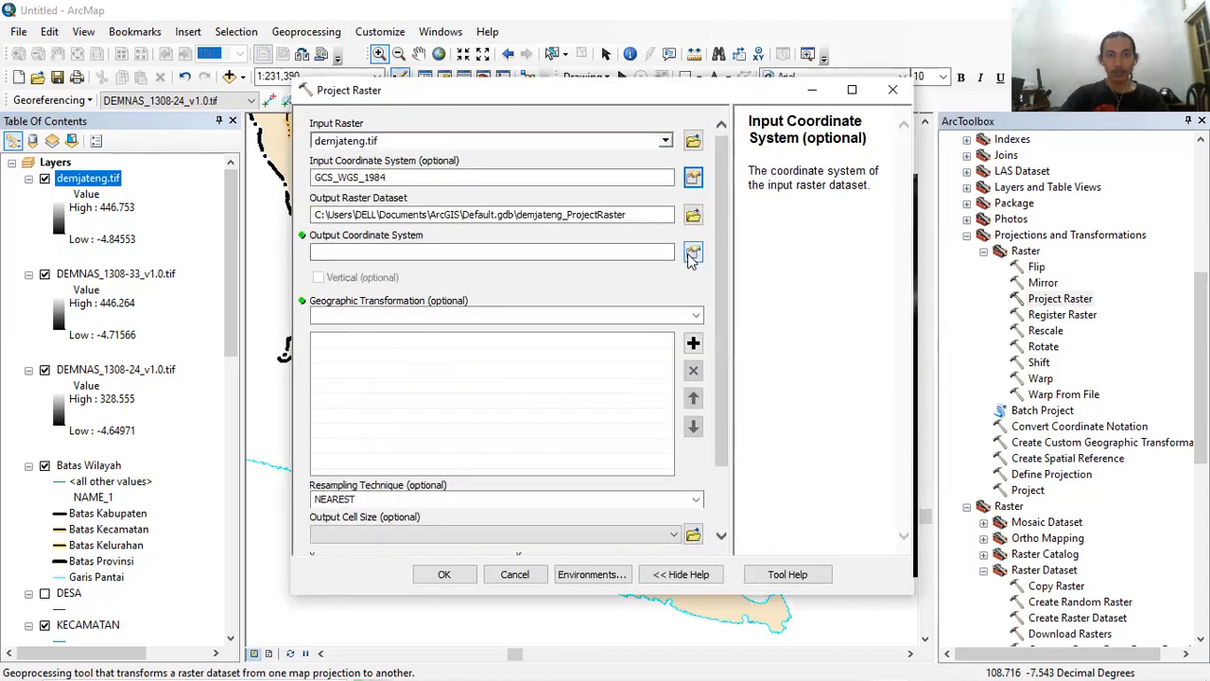
Choose WGS 1984 UTM Zone 49S as the output coordinate system
click(695, 251)
click(535, 238)
click(708, 569)
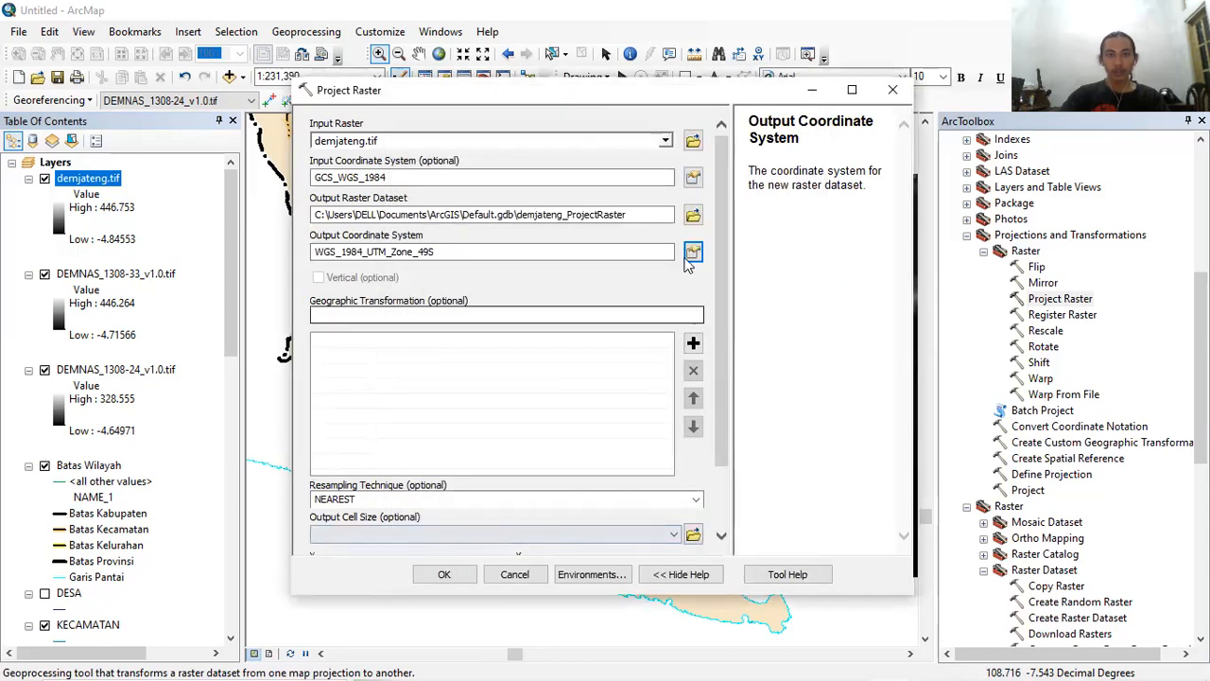
click(694, 216)
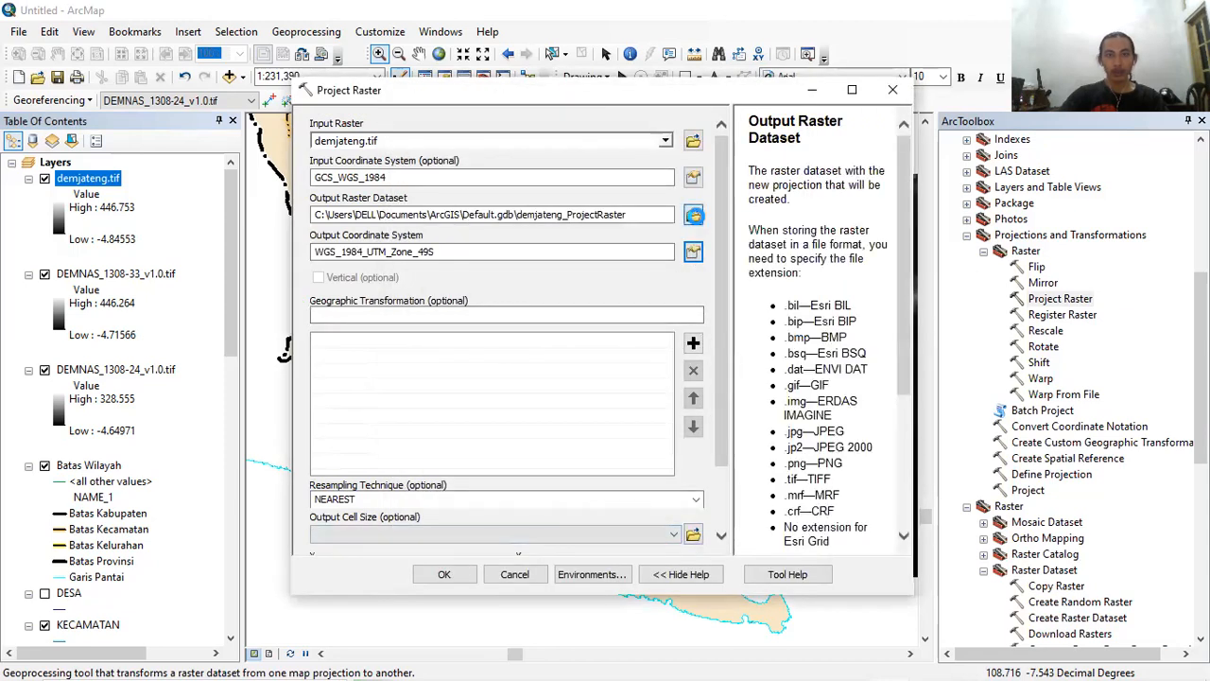
click(801, 201)
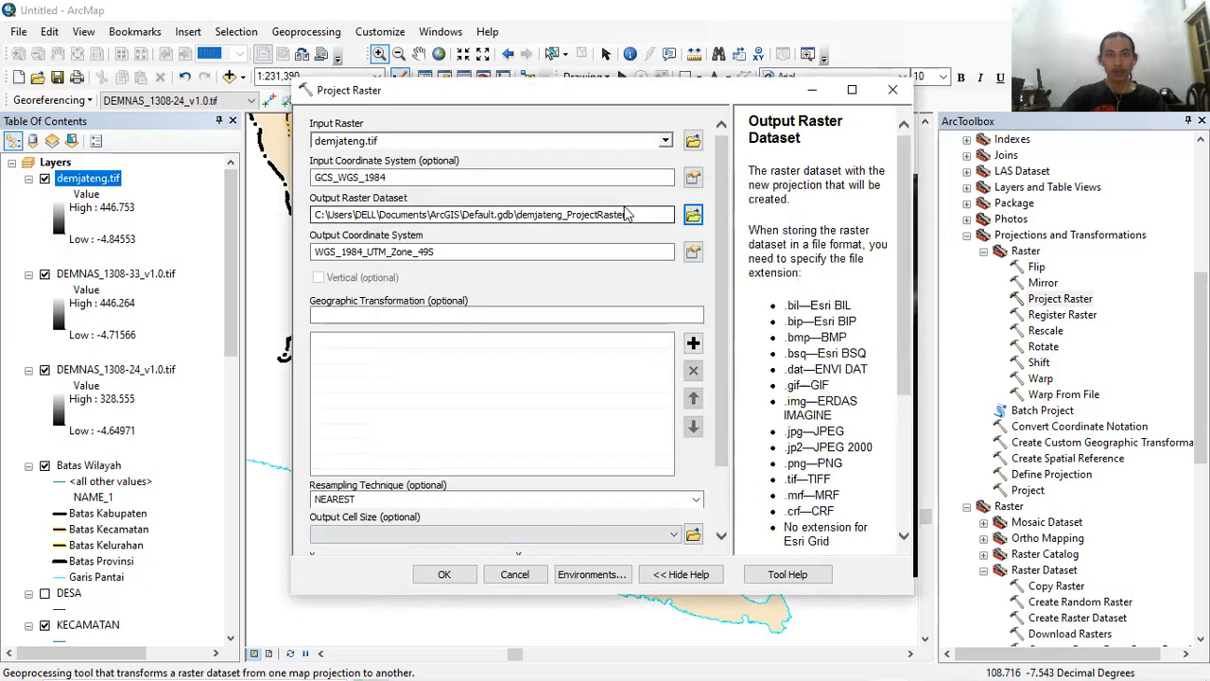
Browse to the dem folder under PETA CILACAP > DATA SATUAN LAHAN > KELERENGAN for the output
click(693, 214)
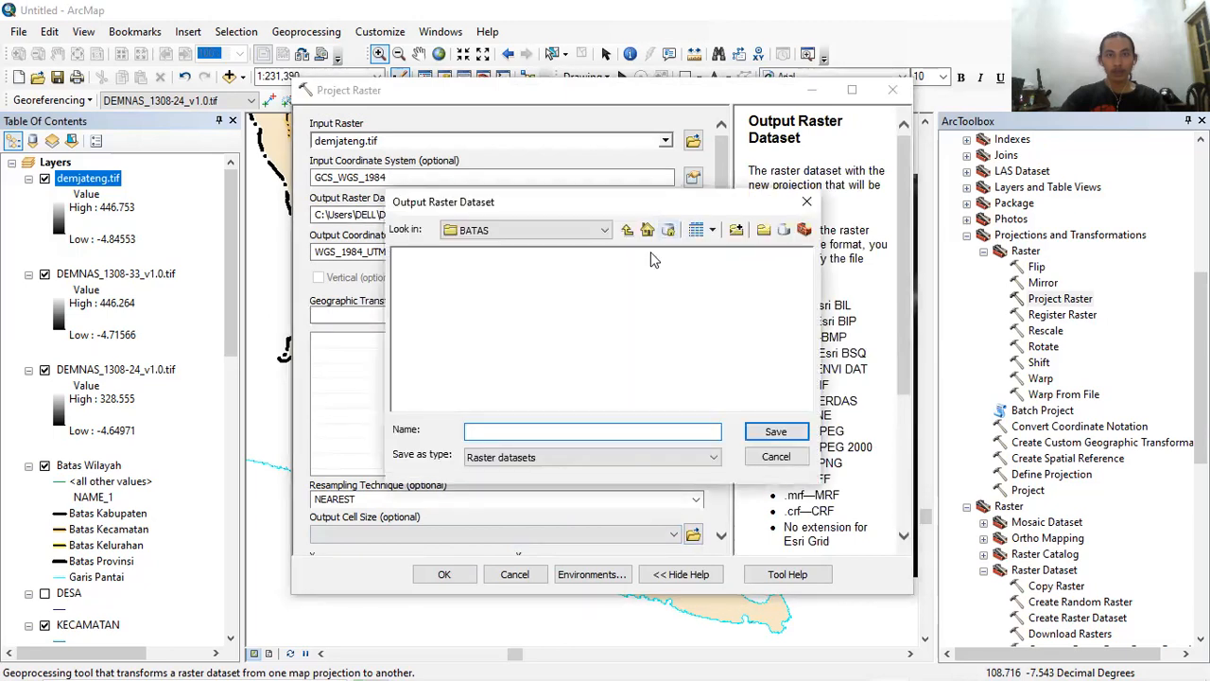
click(626, 230)
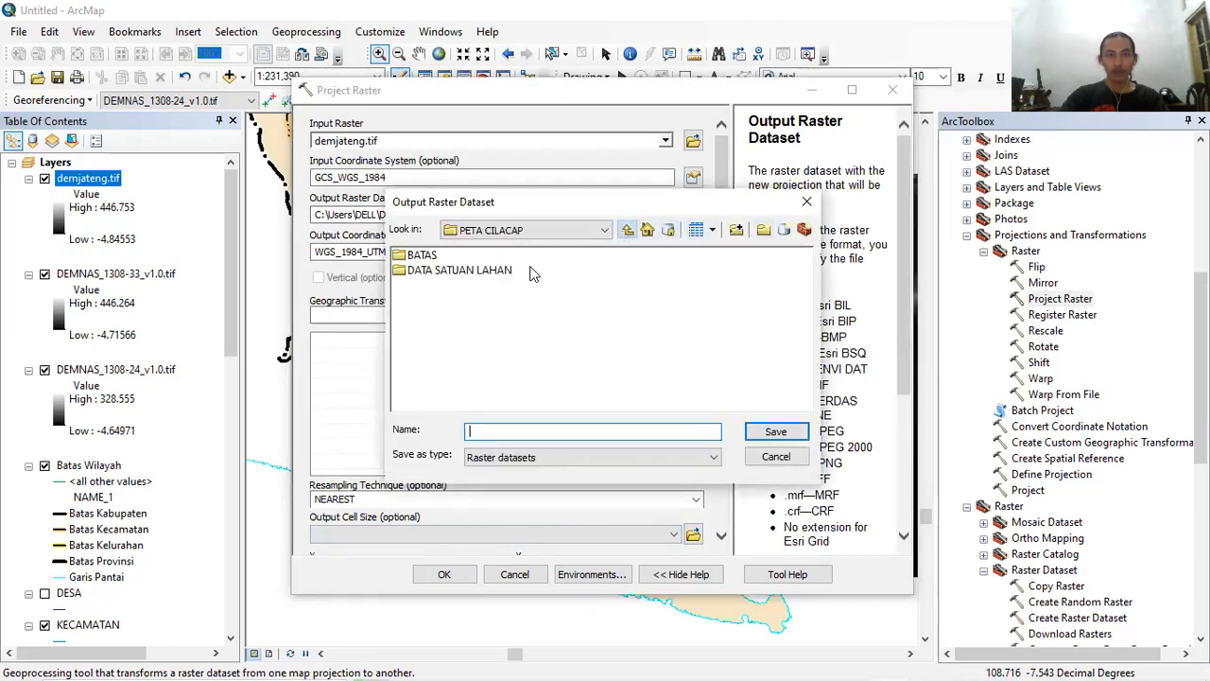
click(632, 232)
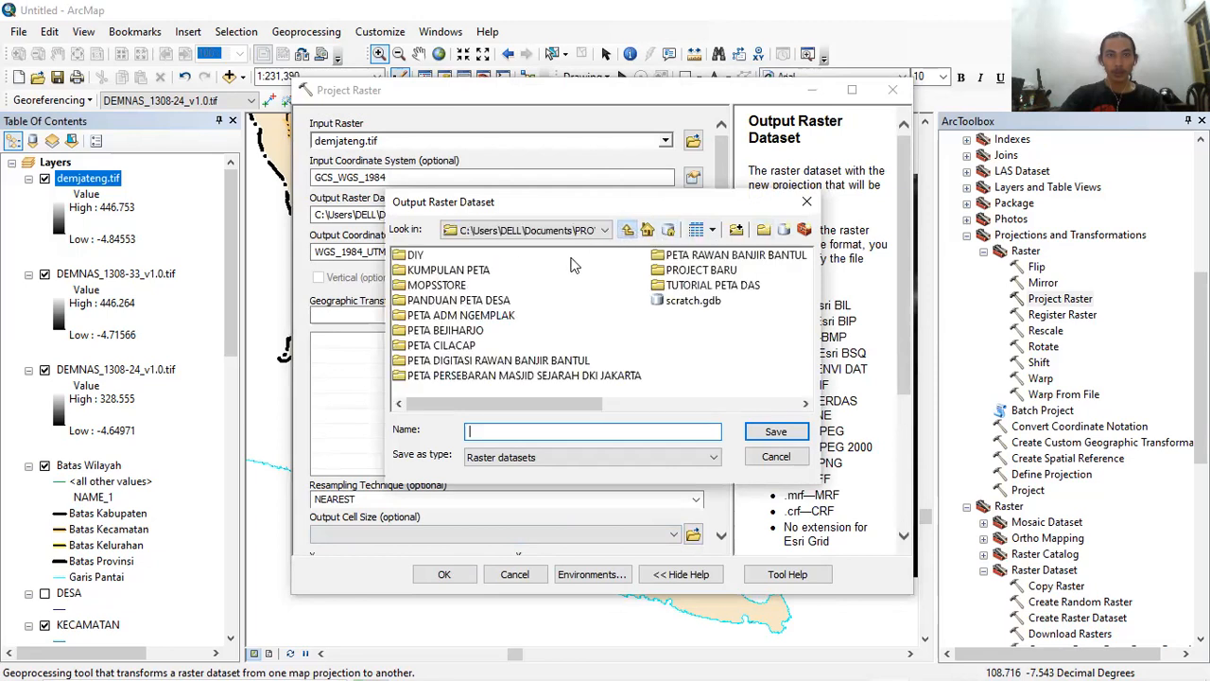
double_click(452, 344)
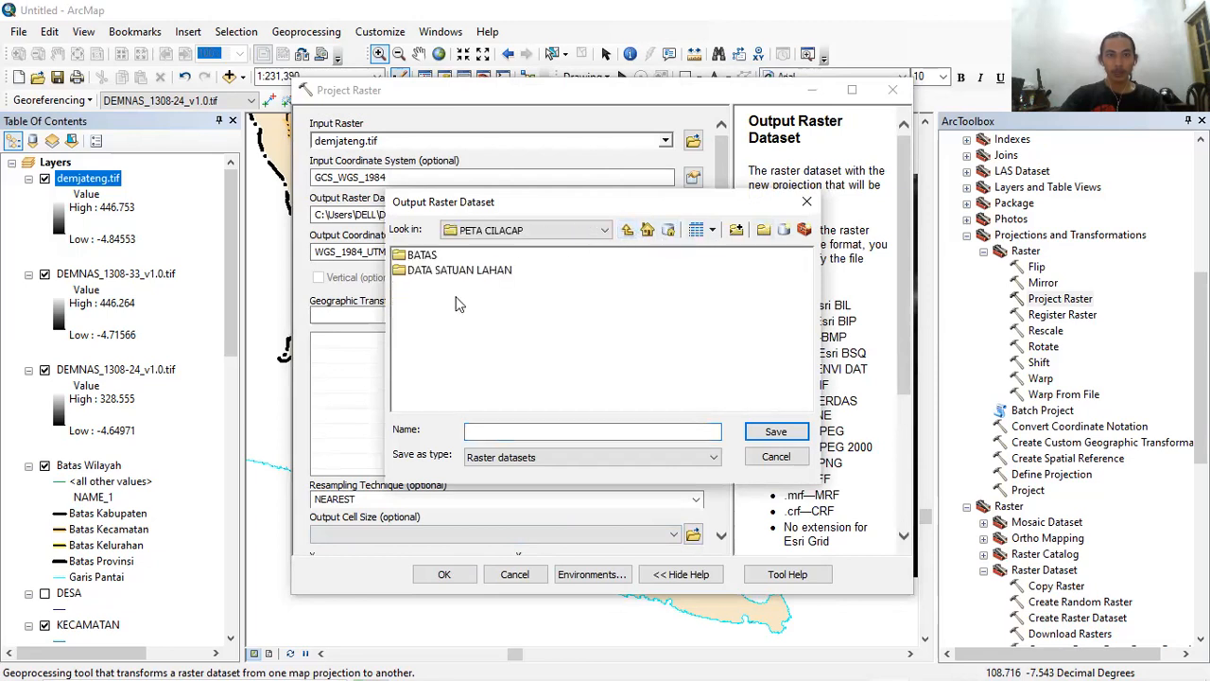
double_click(463, 272)
double_click(435, 301)
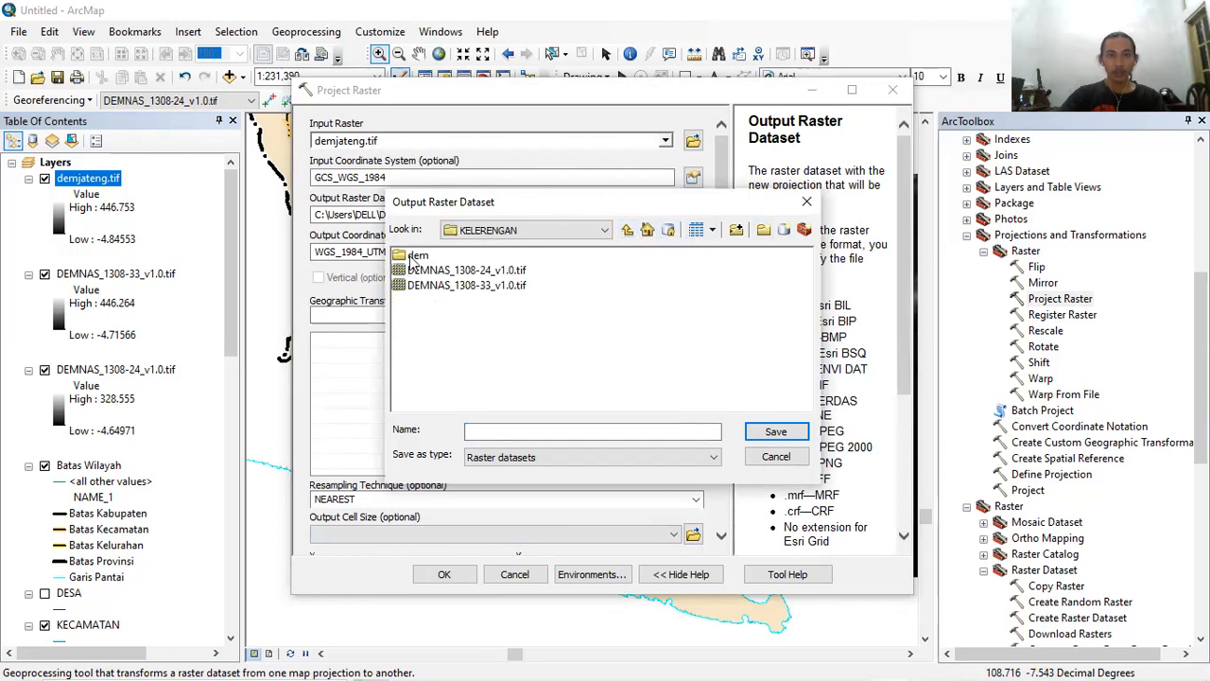
click(423, 257)
click(576, 397)
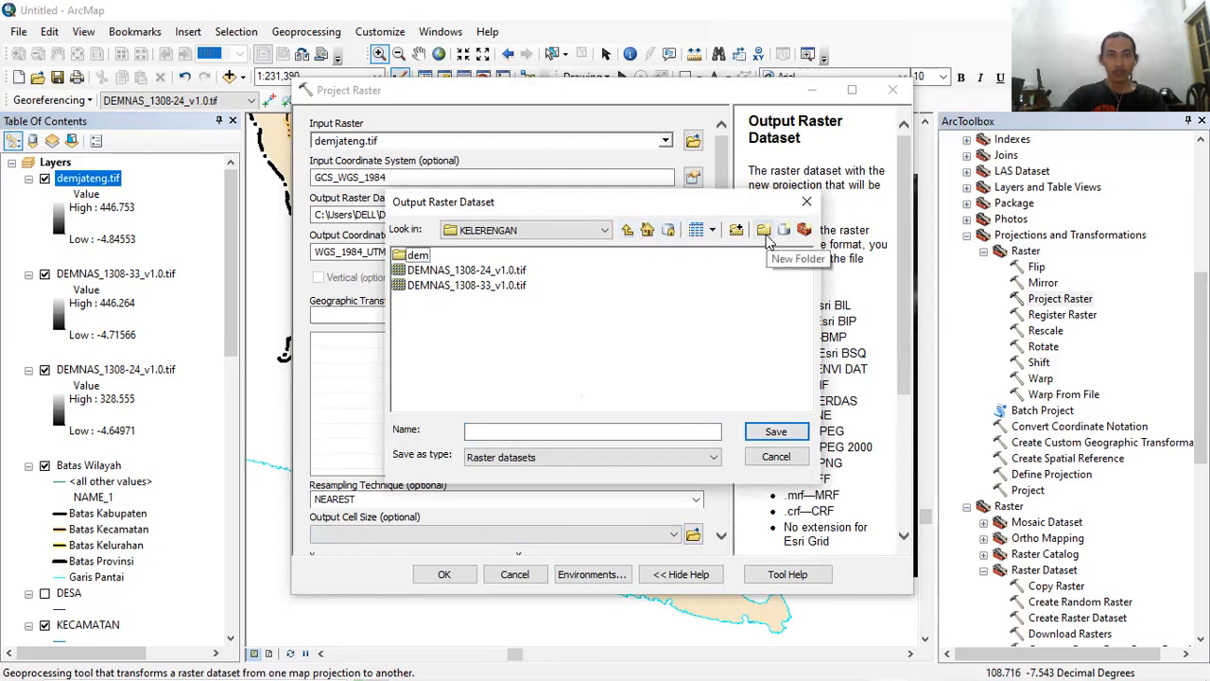
click(420, 256)
Name the output raster dem_49s and run the reprojection
click(567, 431)
text(dem)
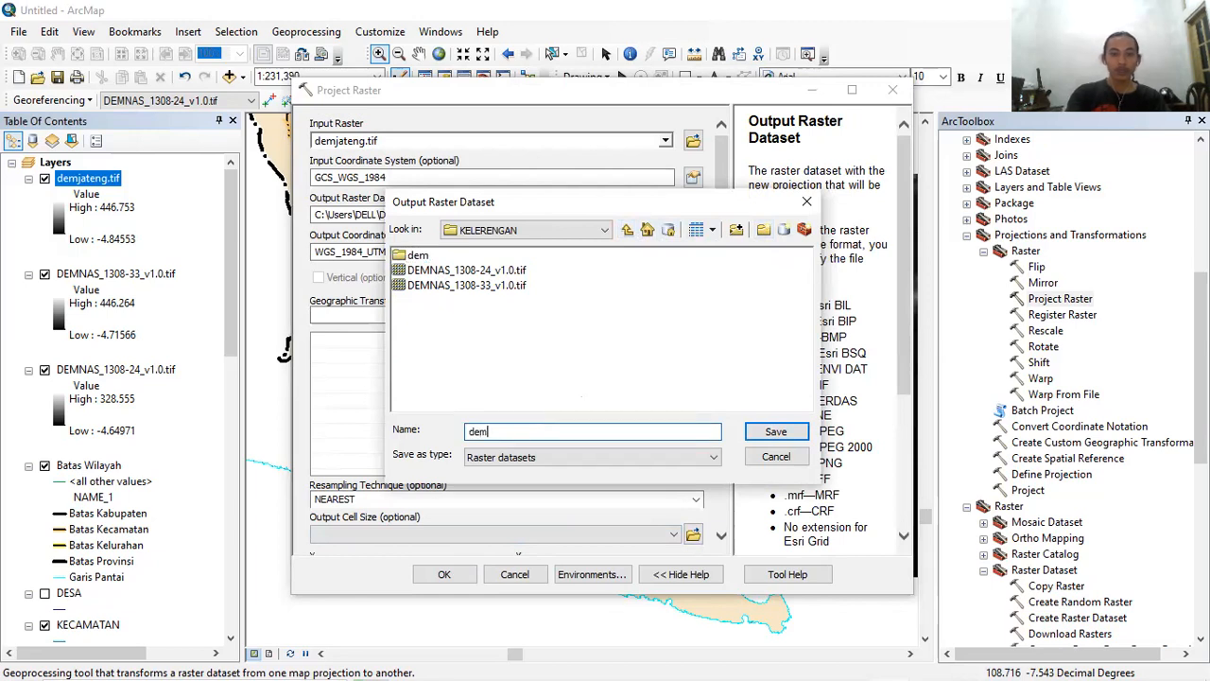
text(_49s)
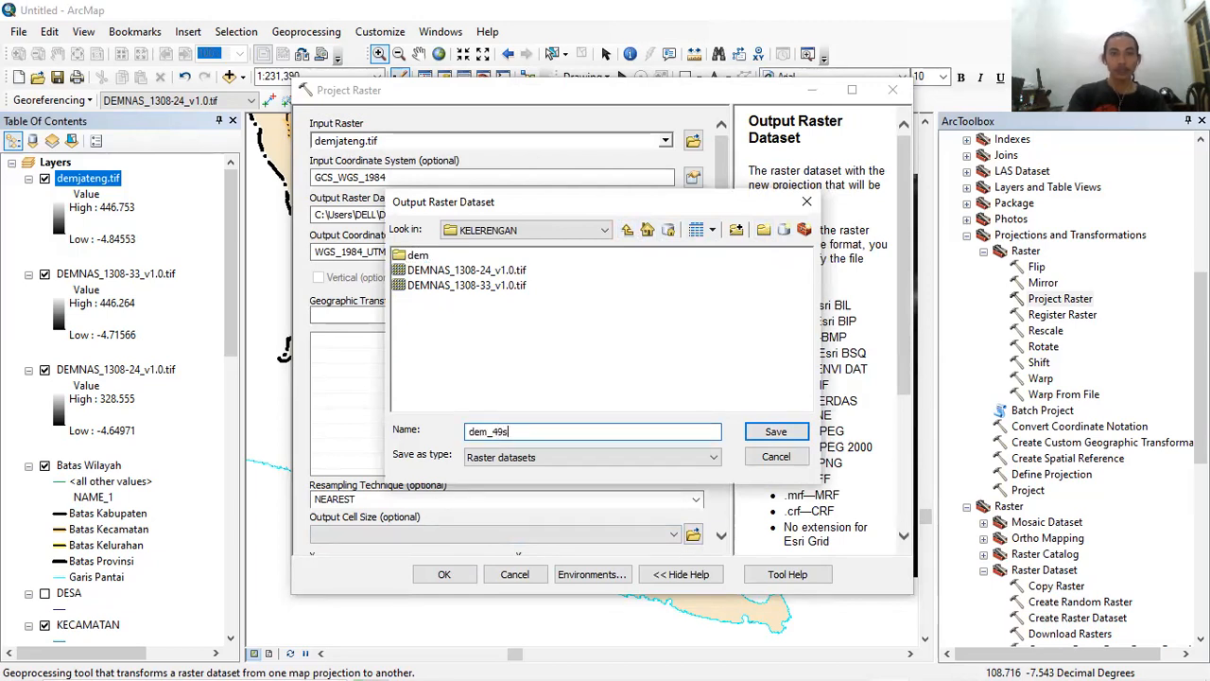
key(Return)
click(444, 576)
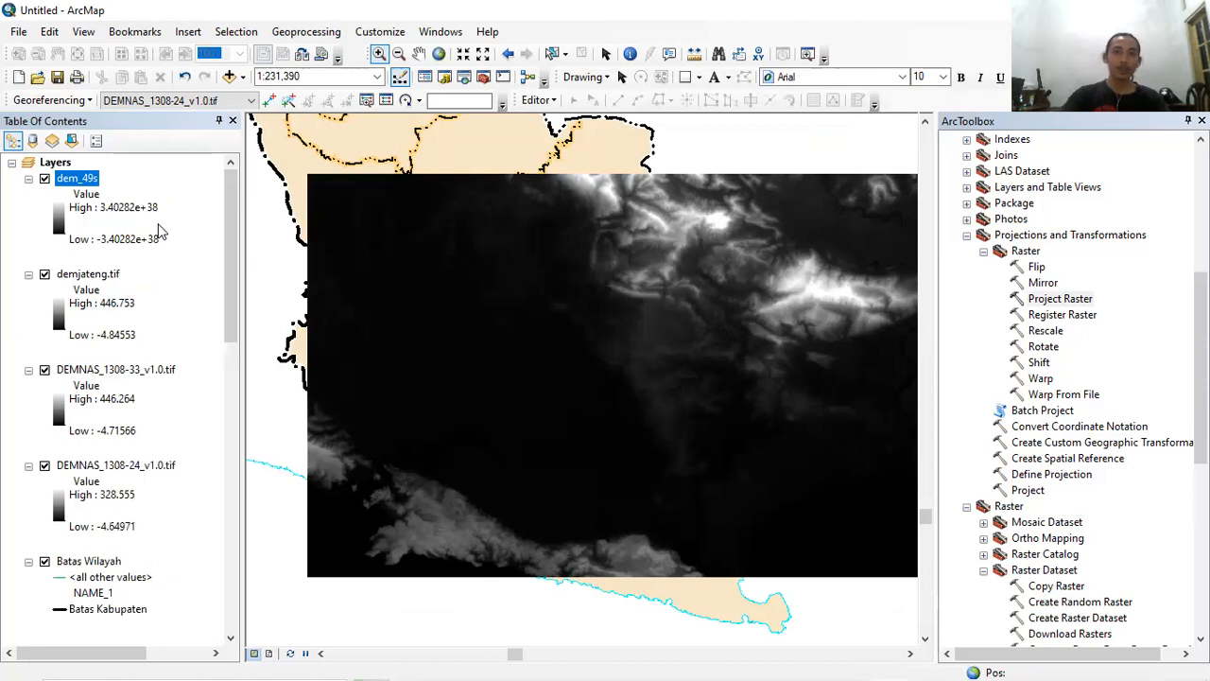
Hide the three DEM layers and review dem_49s's source properties, where statistics are not yet calculated
click(45, 273)
click(44, 369)
click(44, 465)
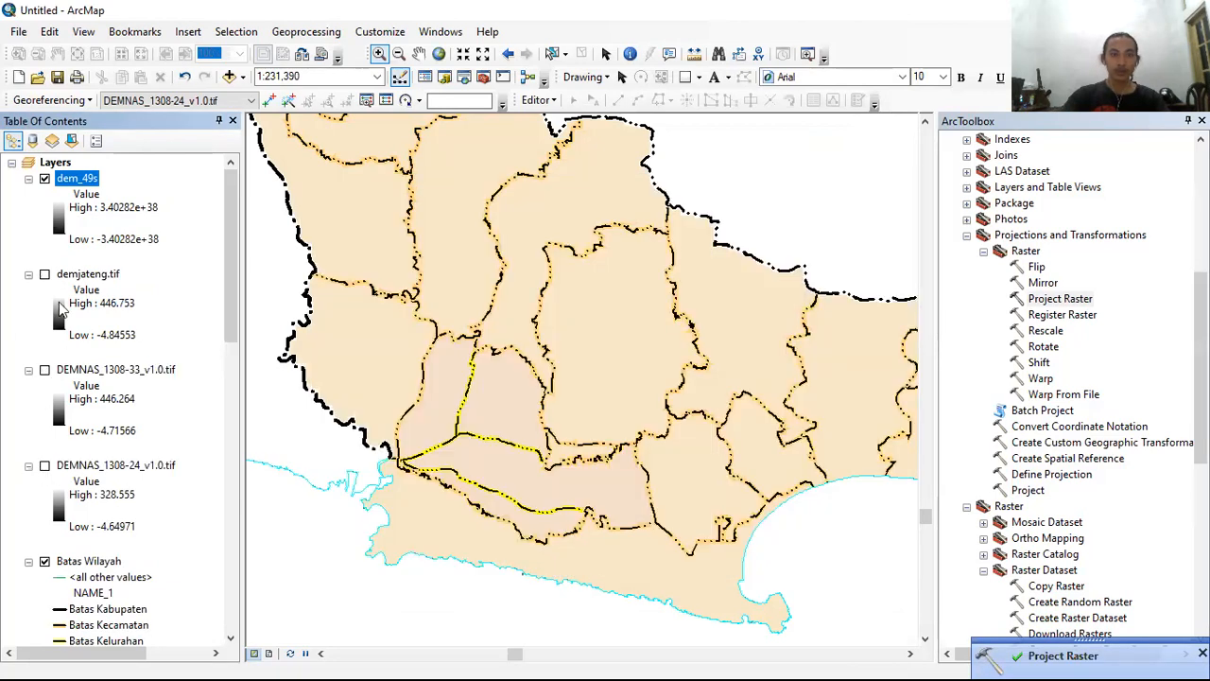
right_click(75, 182)
click(124, 434)
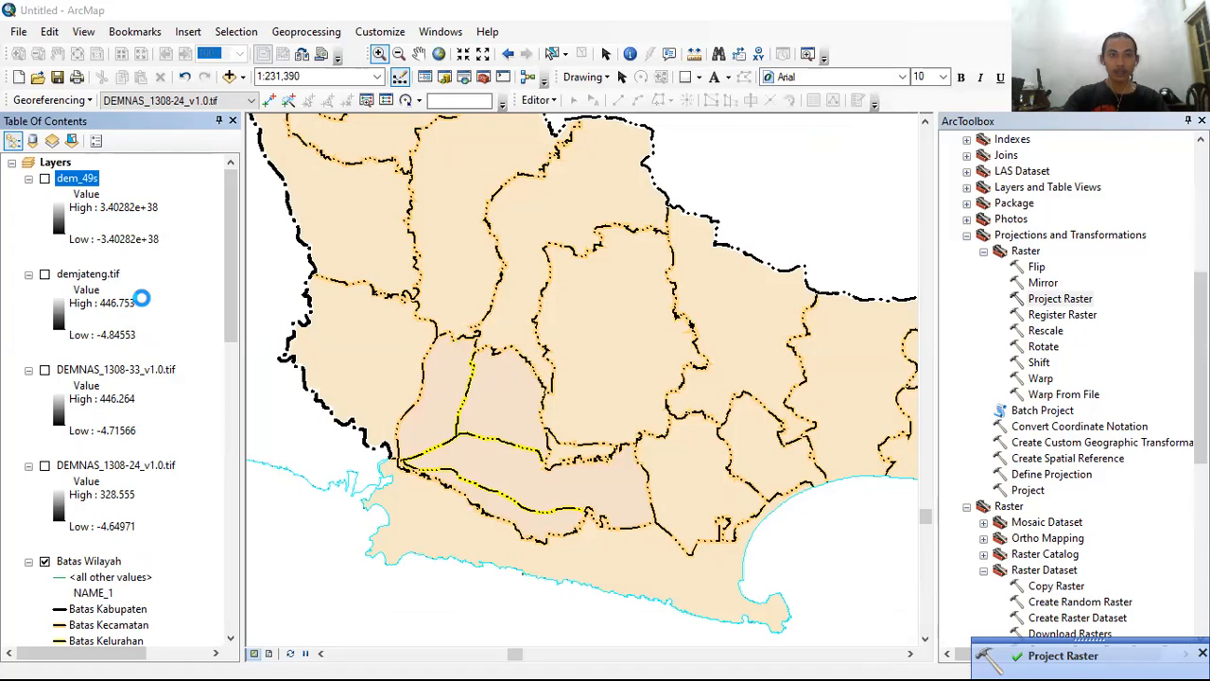
mouse_move(813, 301)
mouse_down()
mouse_move(815, 326)
mouse_move(816, 274)
mouse_move(824, 321)
mouse_up()
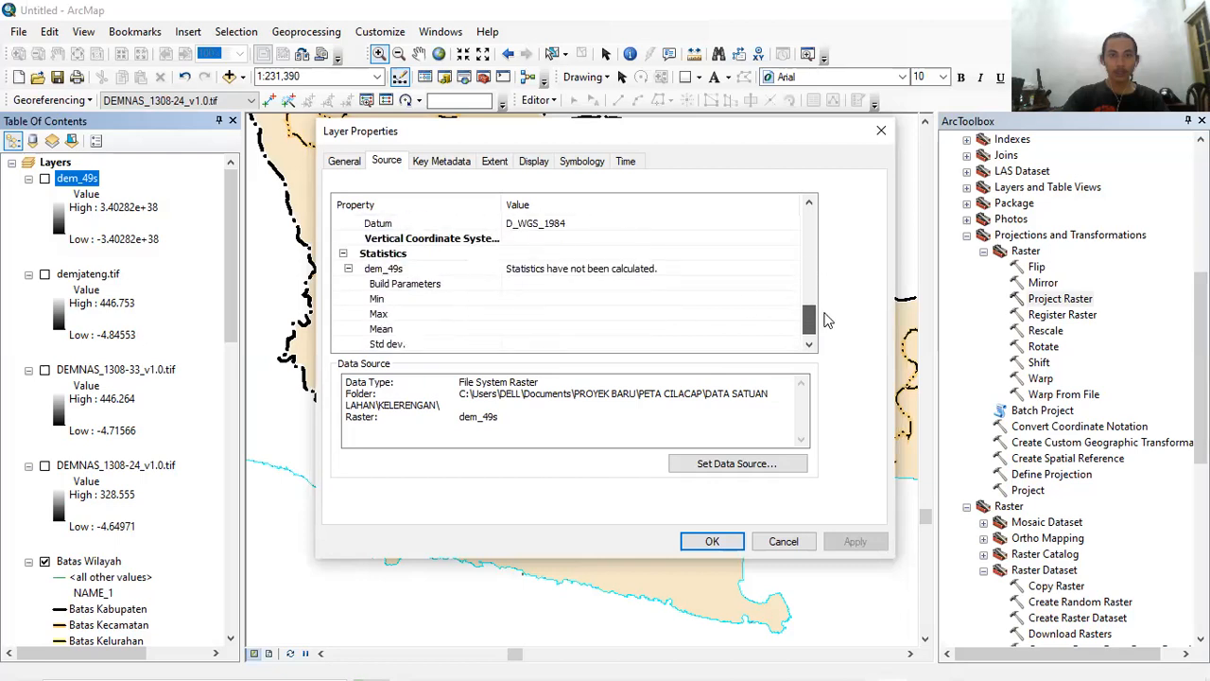
click(881, 131)
Remove dem_49s from the map and turn demjateng.tif back on
right_click(81, 187)
click(121, 208)
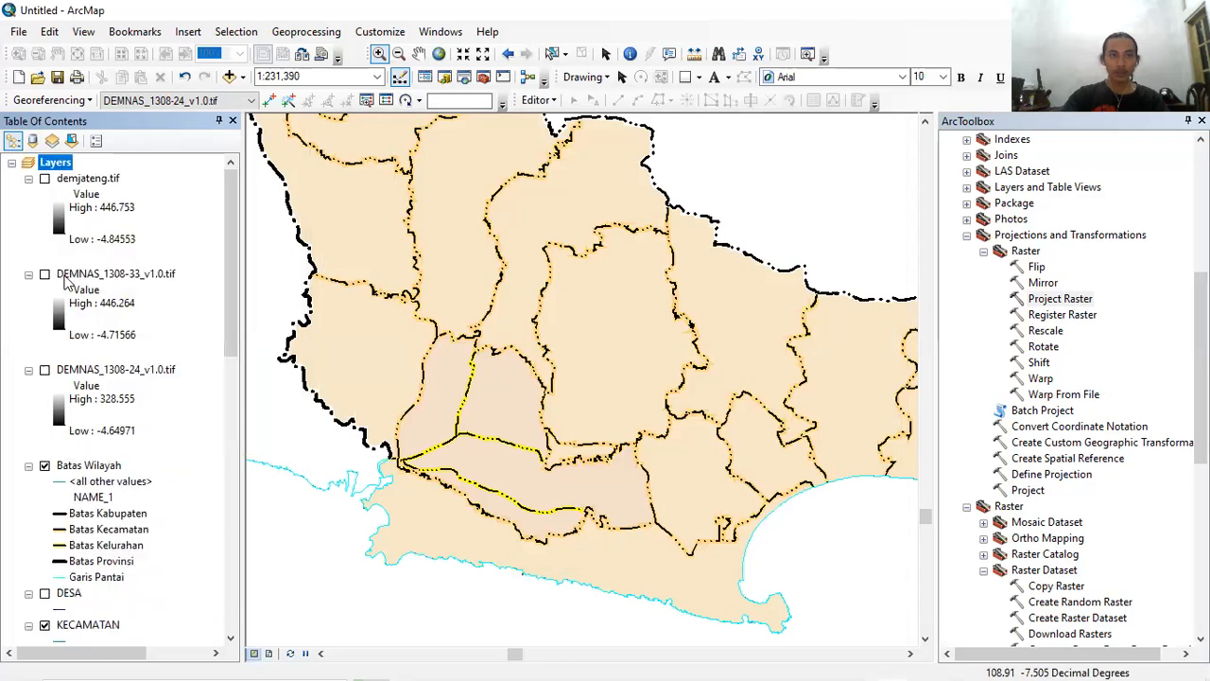
click(45, 178)
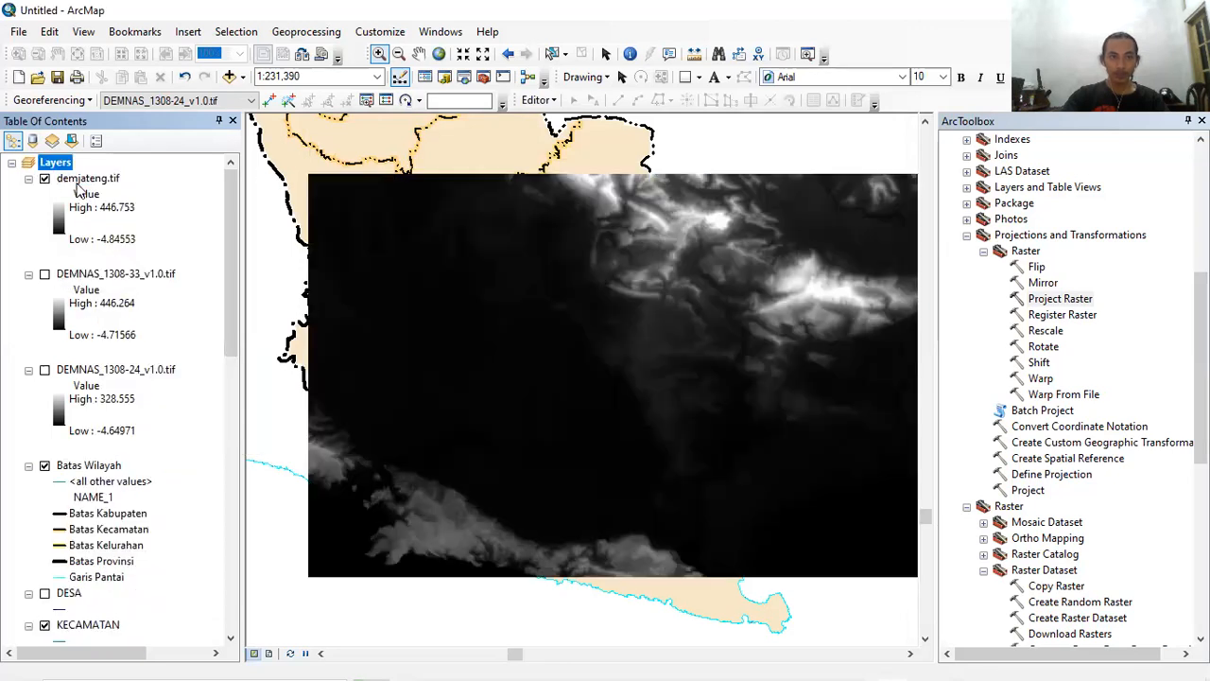
In Catalog, find demjateng.tif in KELERENGAN > dem and open its properties
click(668, 54)
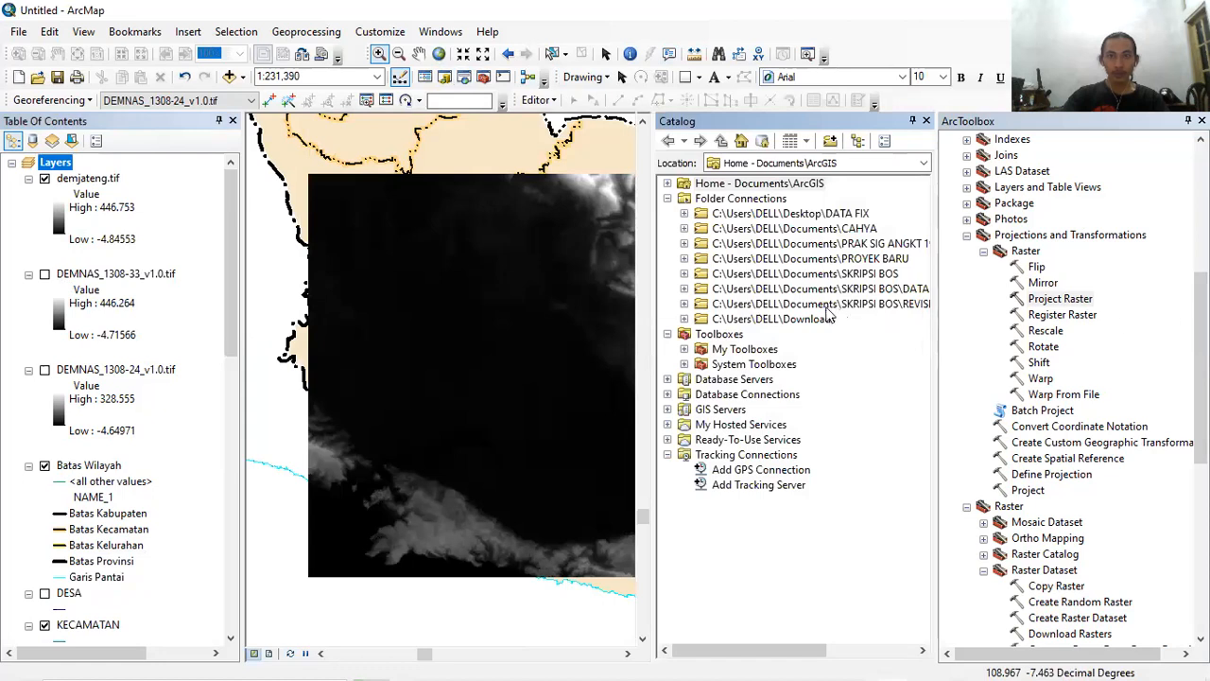
click(683, 258)
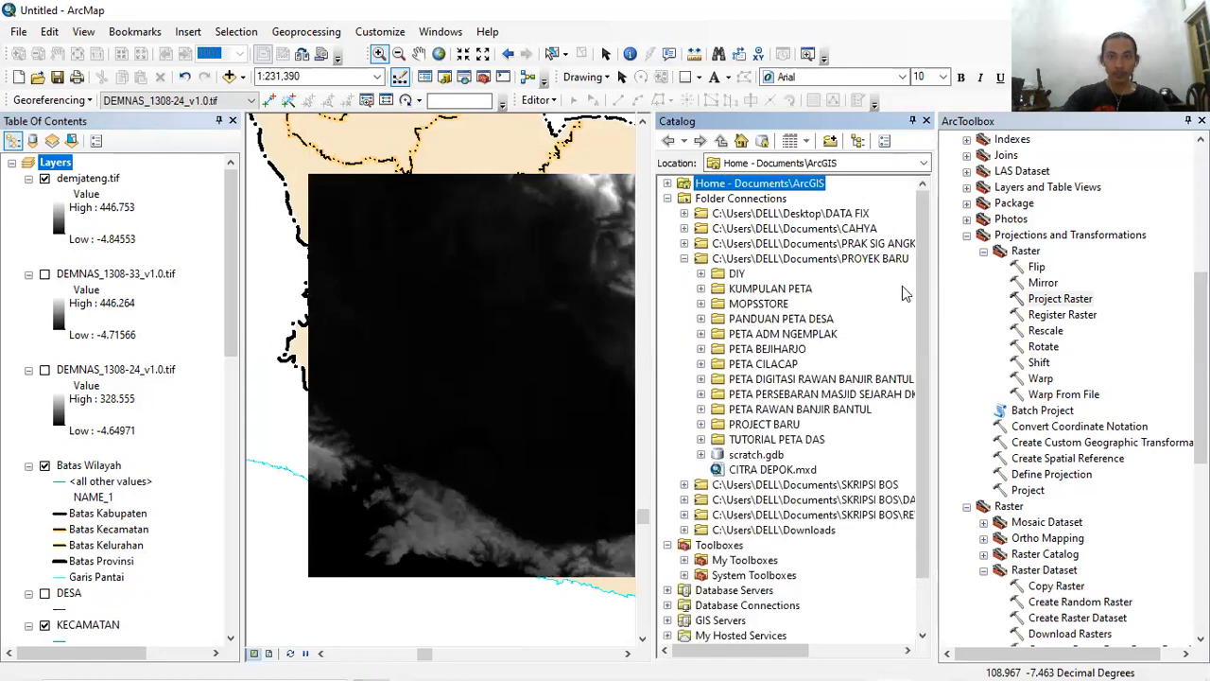
scroll(714, 347, down, 1)
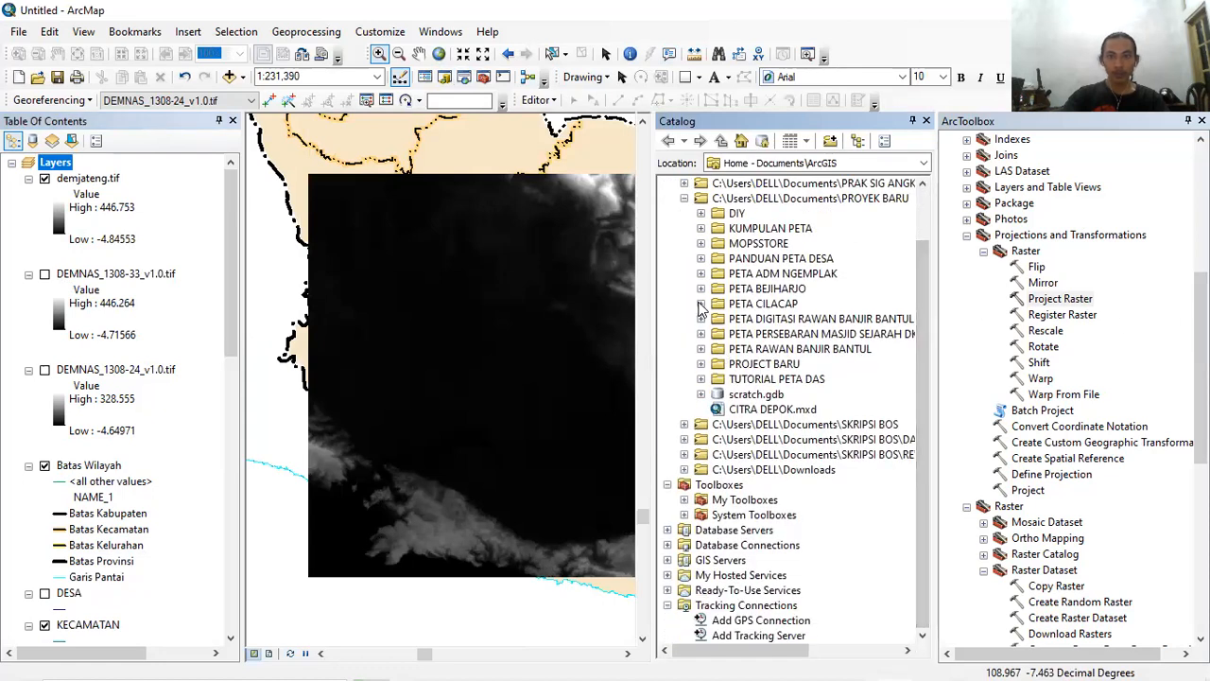
click(700, 303)
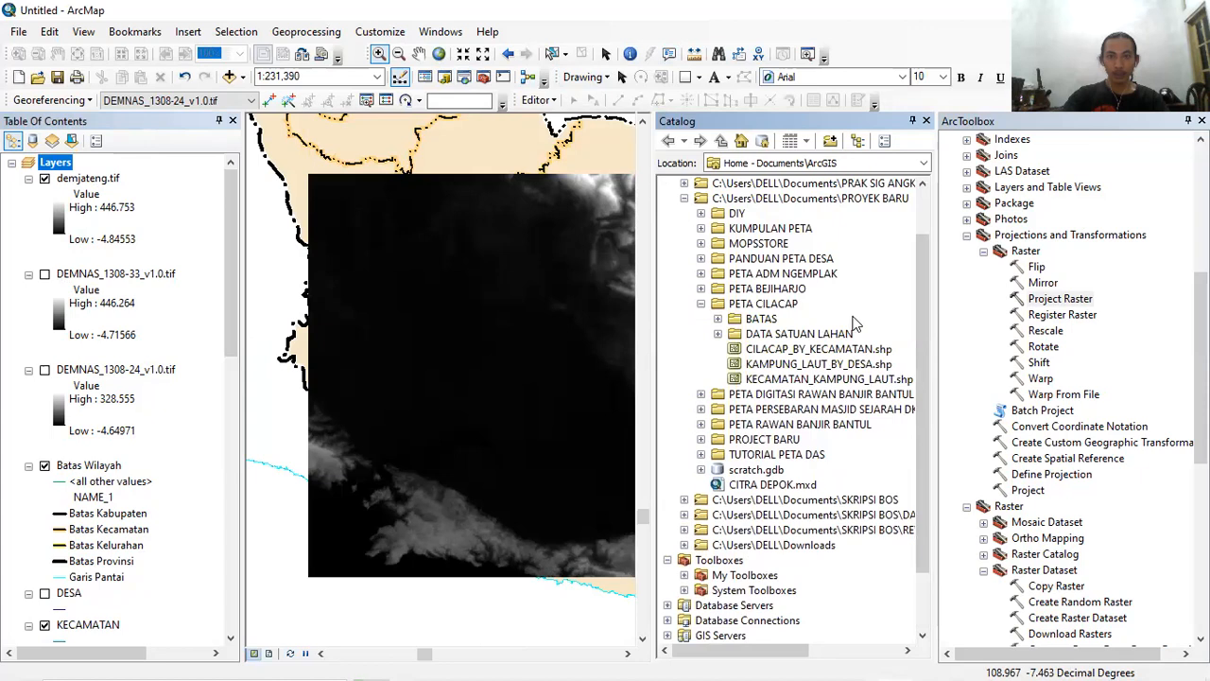
click(718, 333)
click(734, 394)
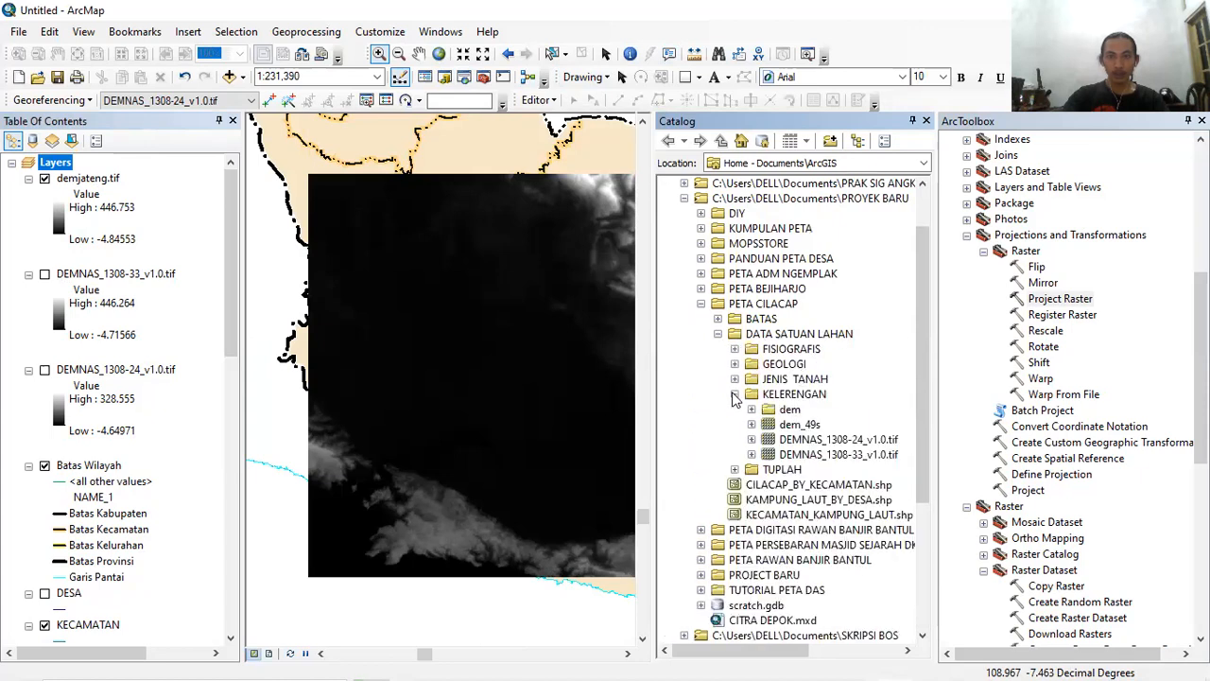
click(752, 410)
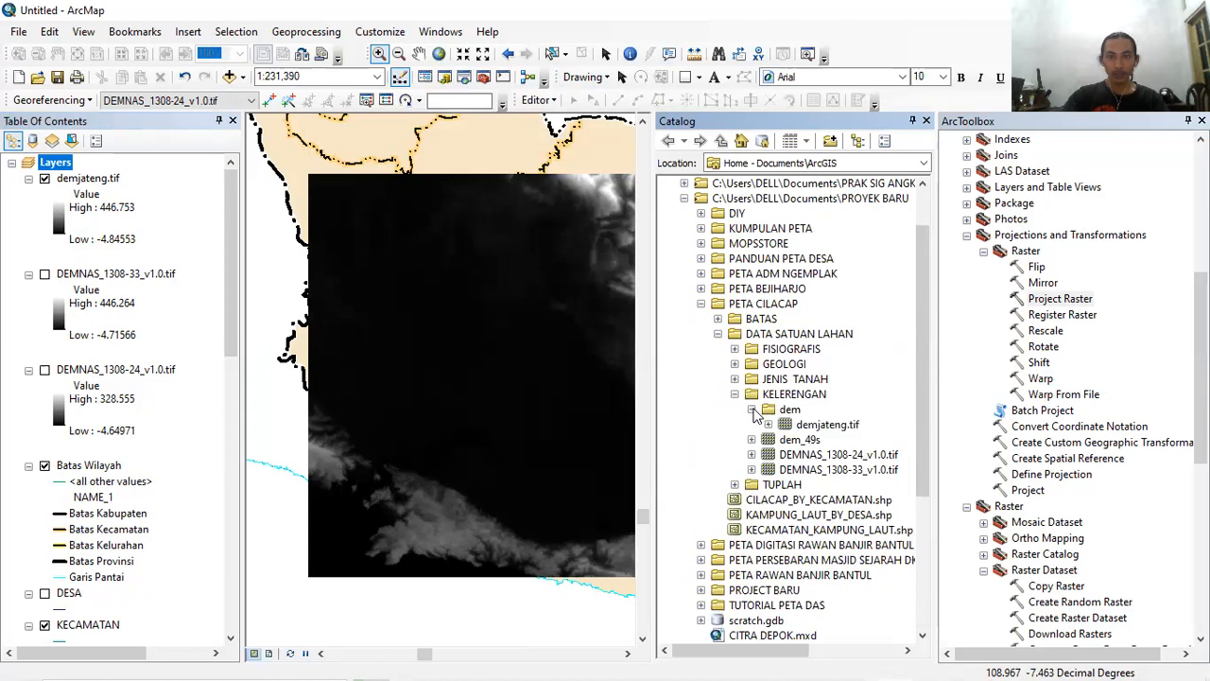
click(815, 424)
right_click(819, 425)
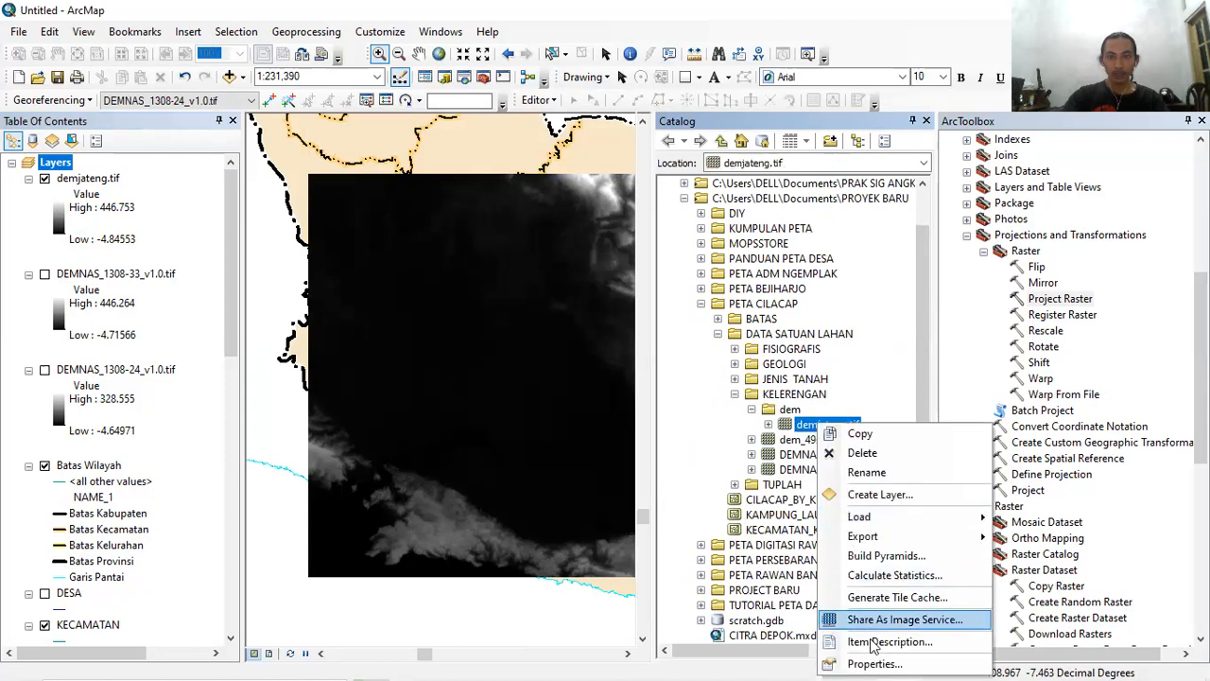
click(872, 664)
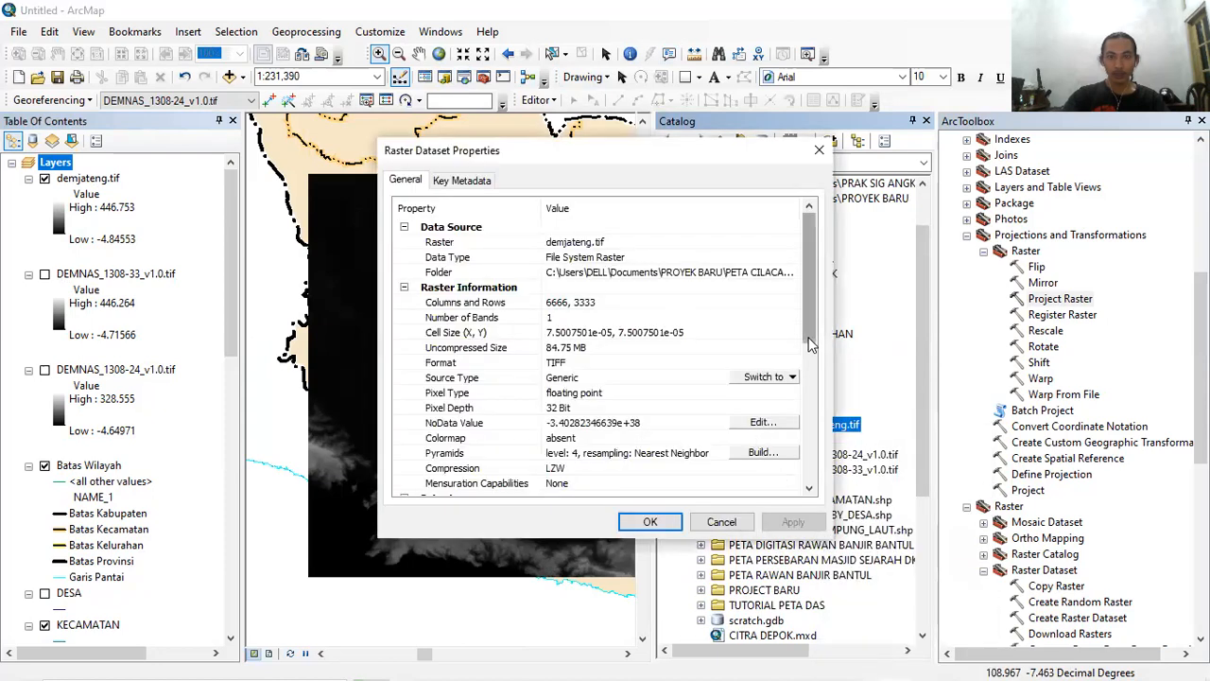
Define demjateng.tif's spatial reference as GCS WGS 1984 and apply it
drag(811, 350, 817, 484)
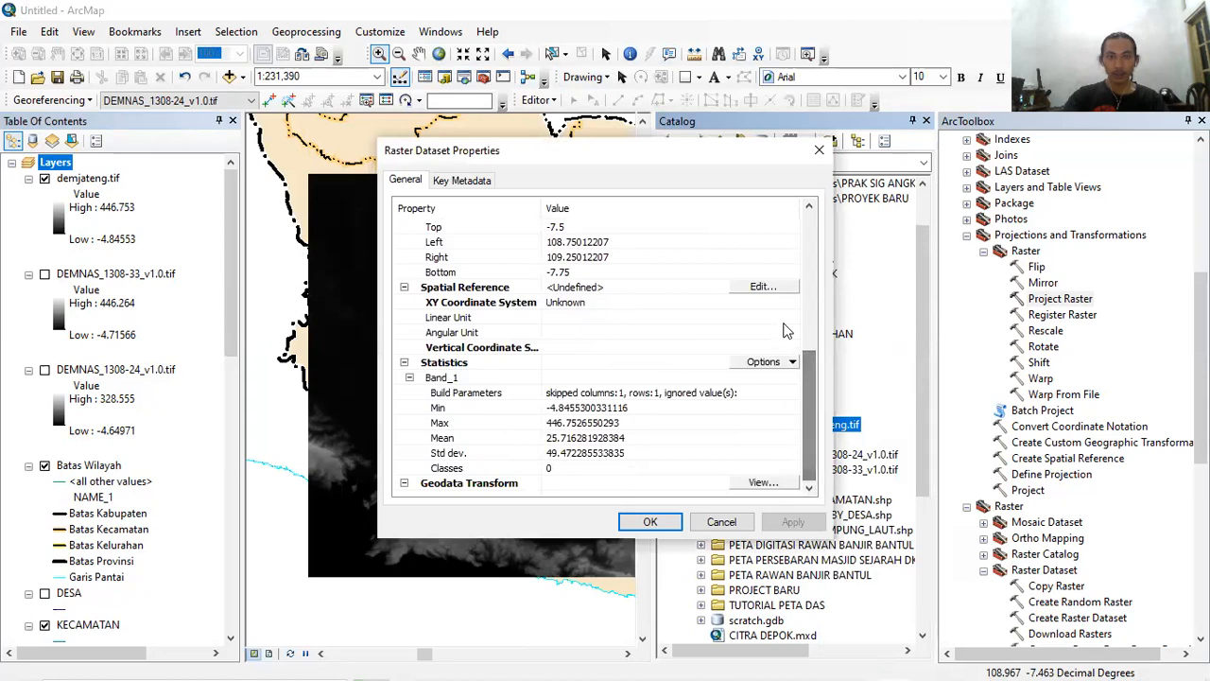
click(761, 287)
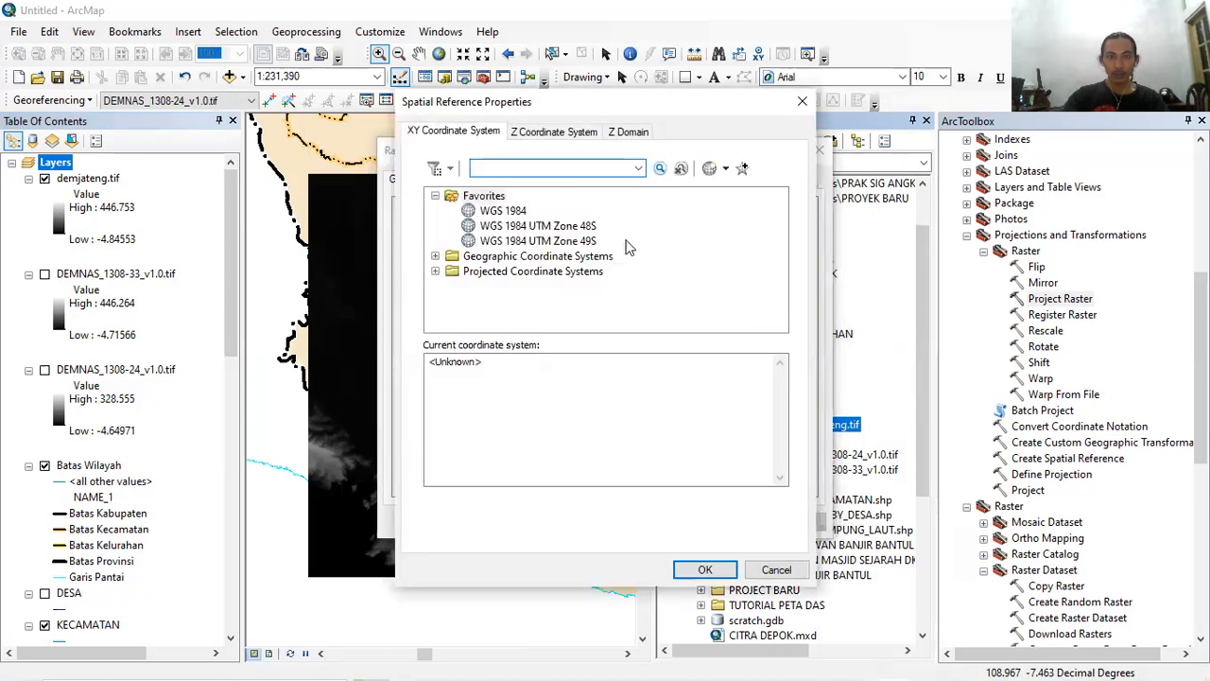
click(510, 212)
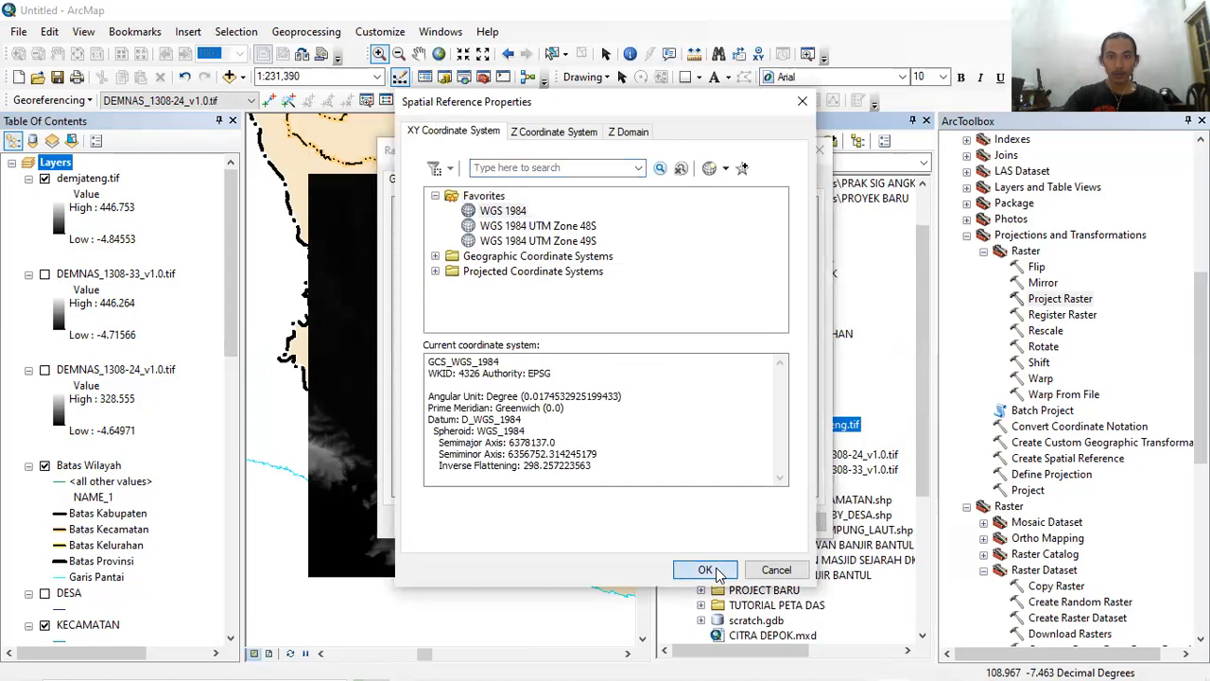
click(705, 570)
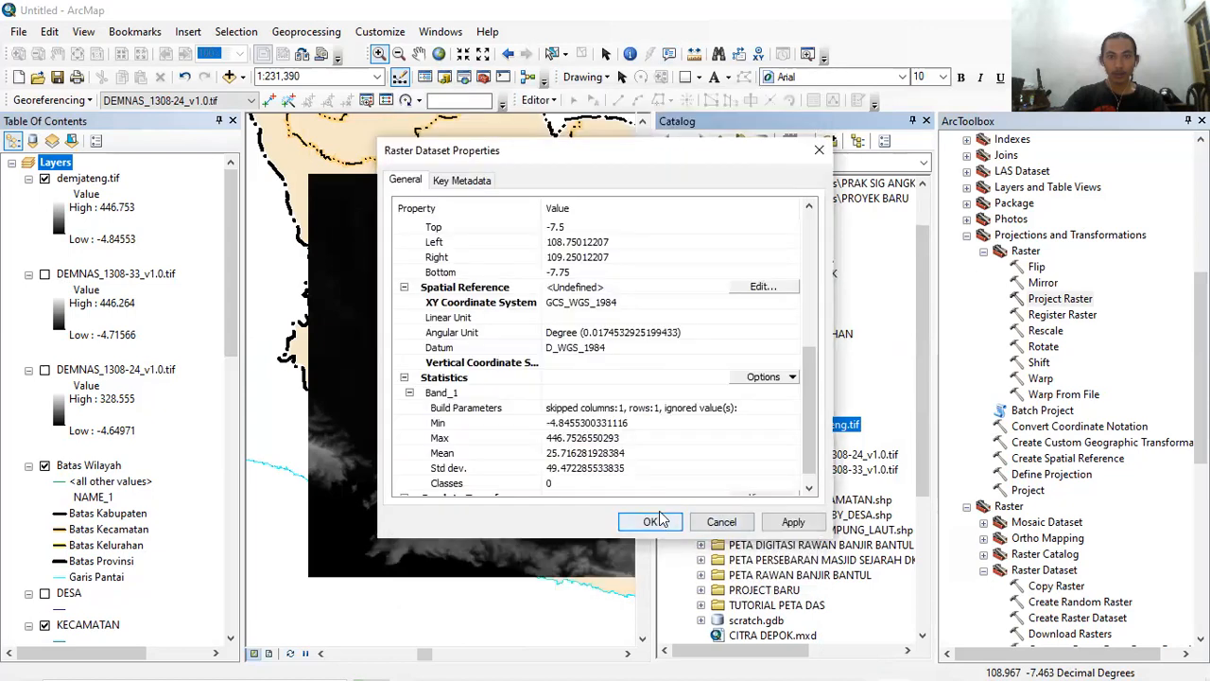
click(652, 521)
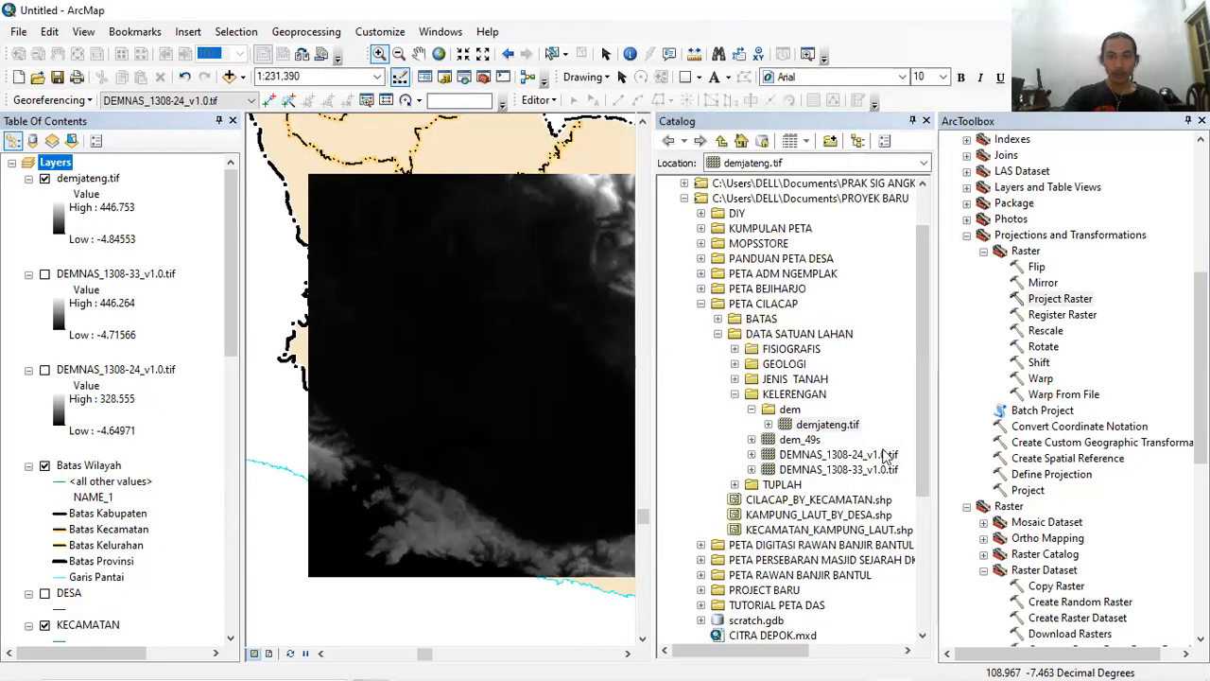
Hide the old demjateng.tif layer and add the redefined demjateng.tif from Catalog to the map
click(45, 179)
mouse_move(804, 426)
mouse_down()
mouse_move(146, 251)
mouse_move(95, 170)
mouse_up()
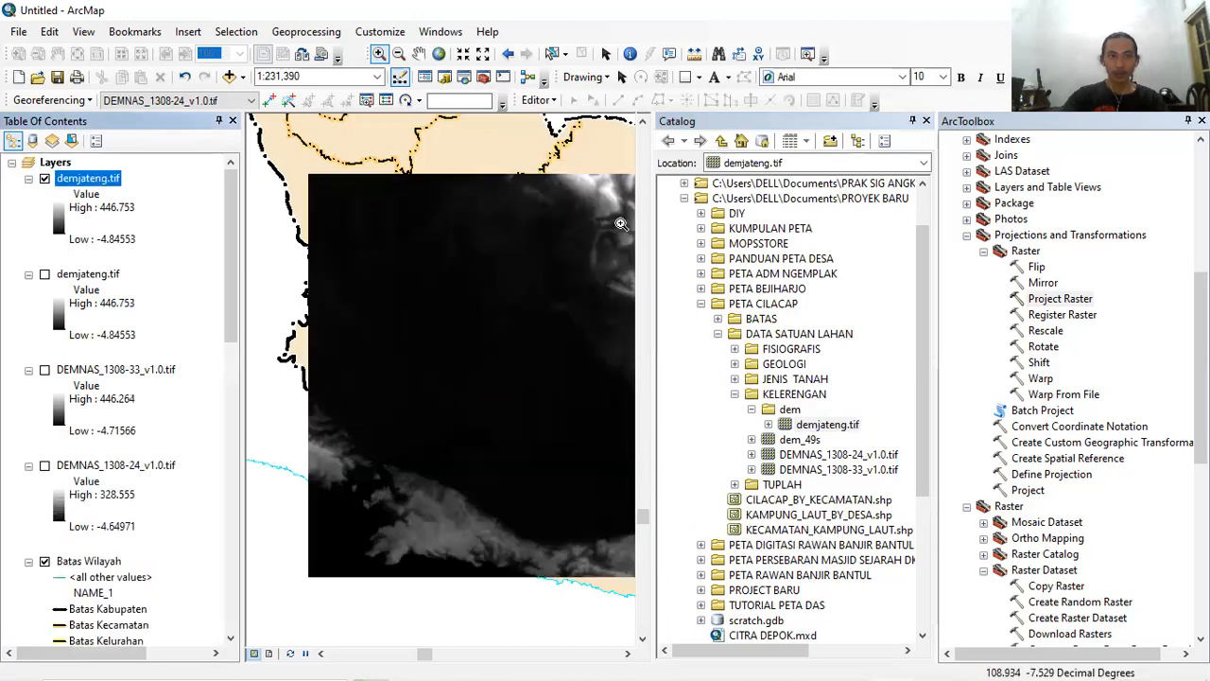
click(926, 121)
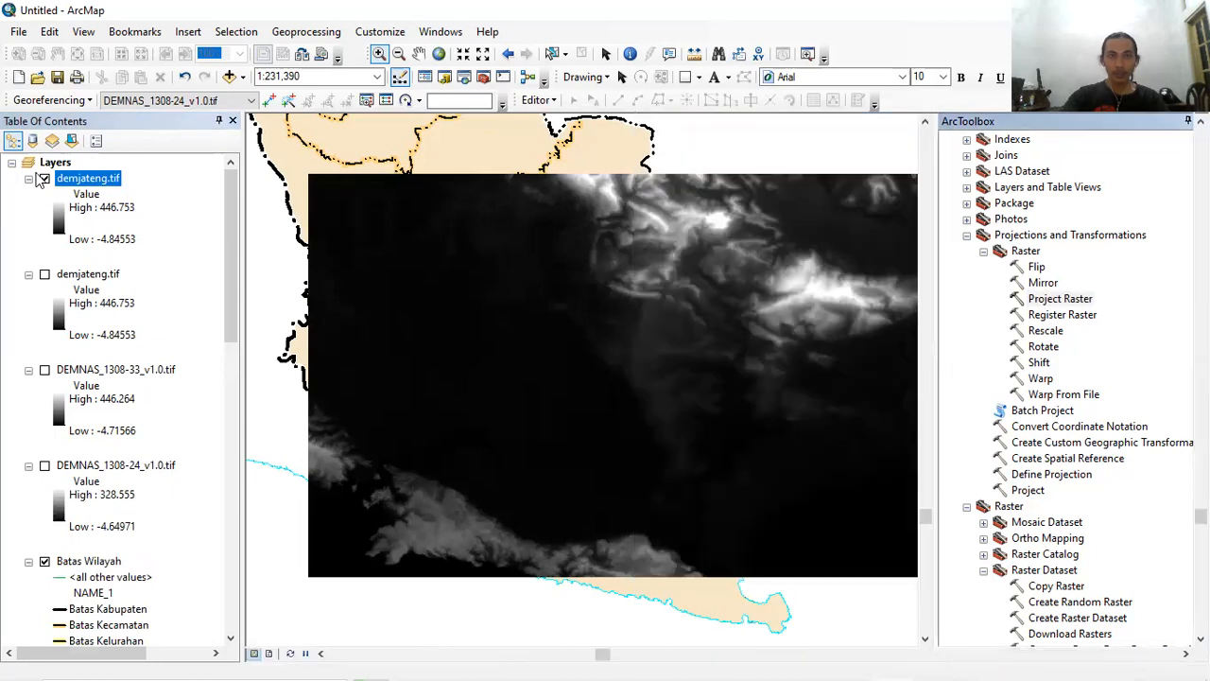
Confirm in the new layer's Source properties that it reports GCS_WGS_1984
right_click(75, 183)
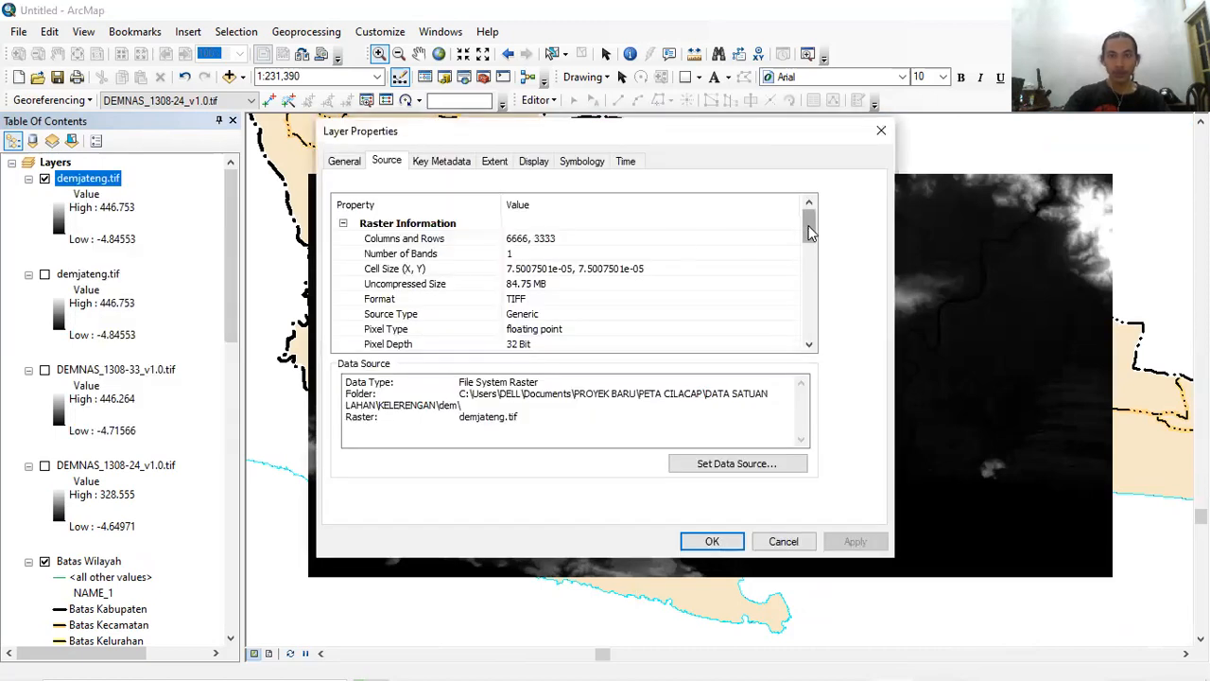
drag(805, 231, 820, 302)
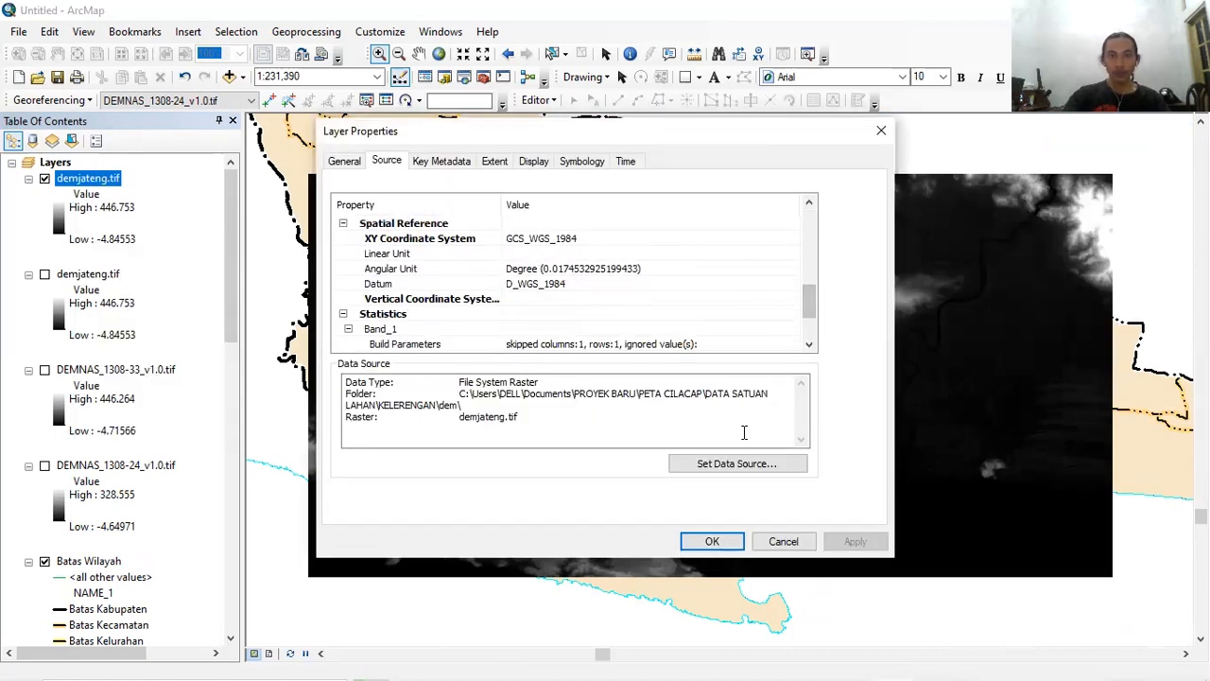
click(701, 541)
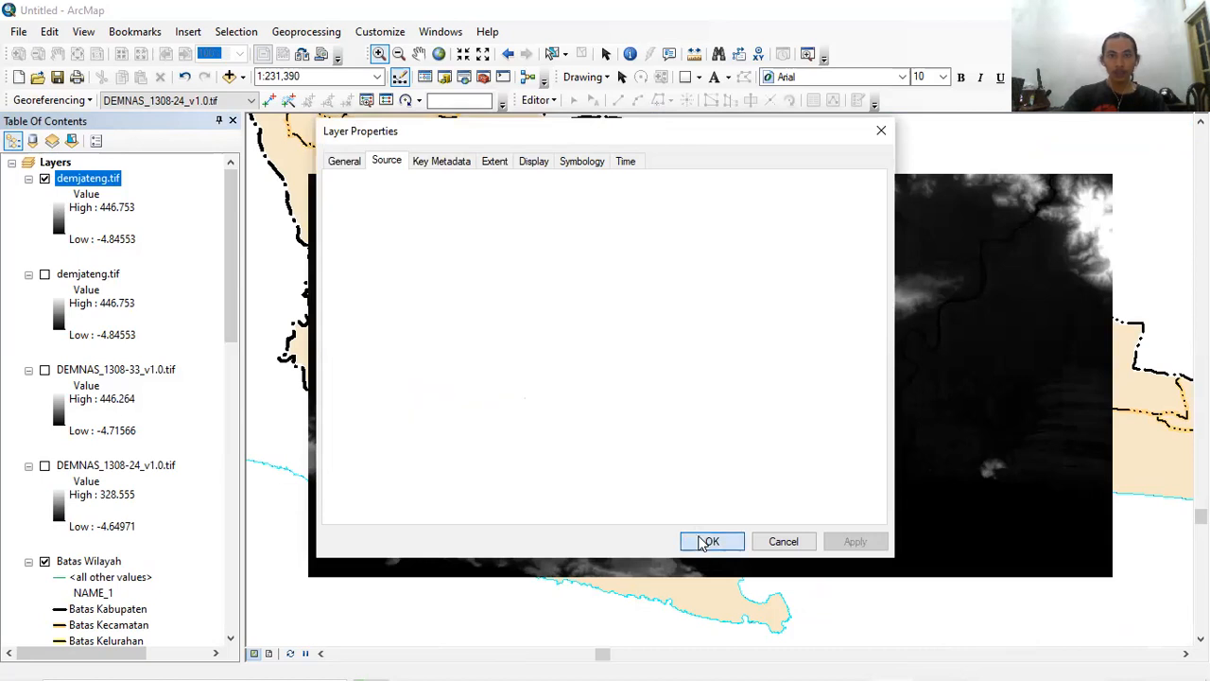
click(483, 76)
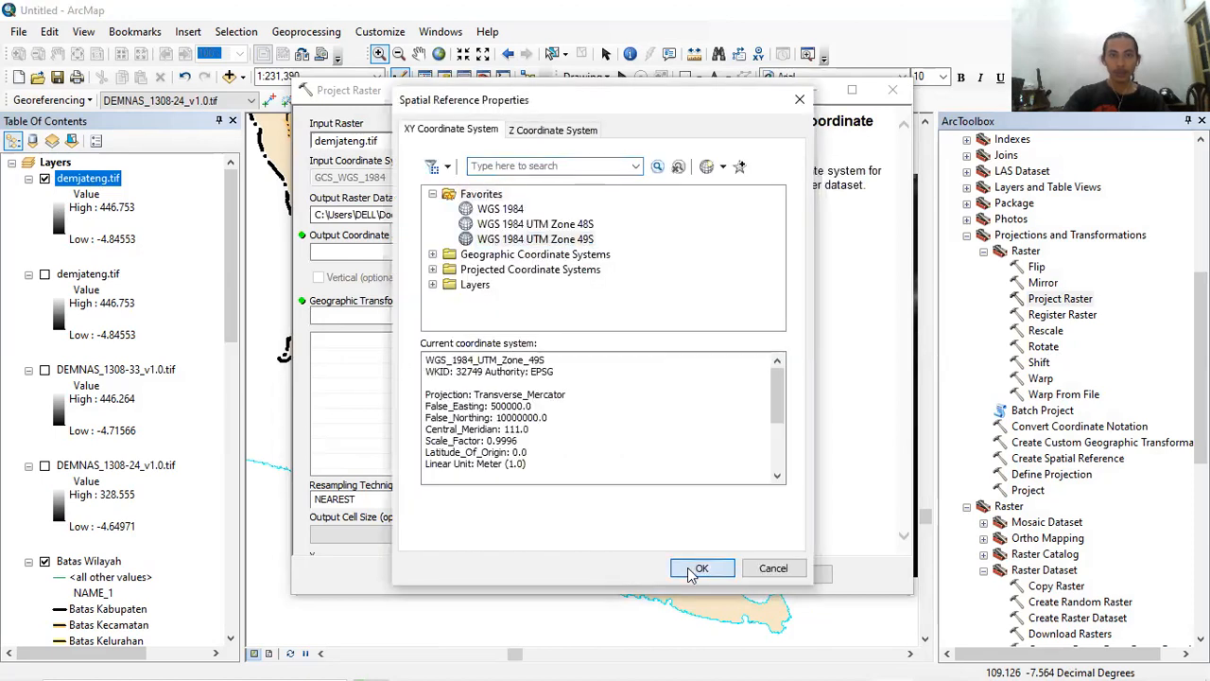
Run Project Raster with WGS_1984_UTM_Zone_49S as the output coordinate system, saving demjateng_ProjectRaster1
click(697, 570)
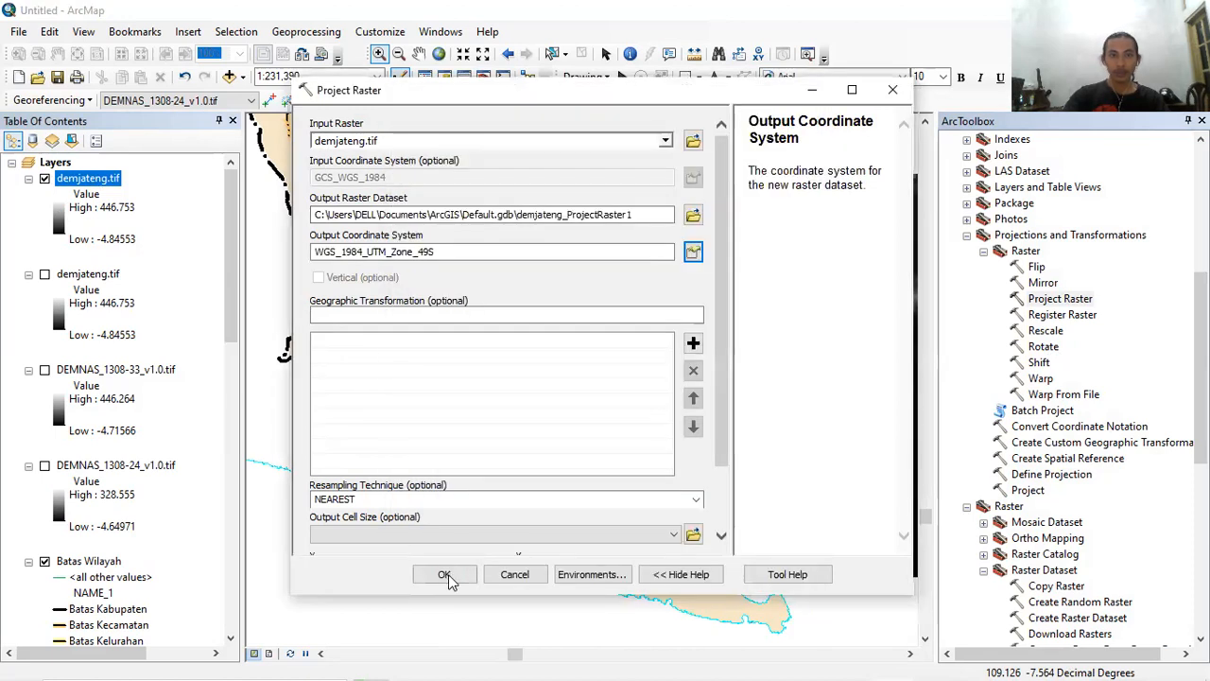
click(444, 574)
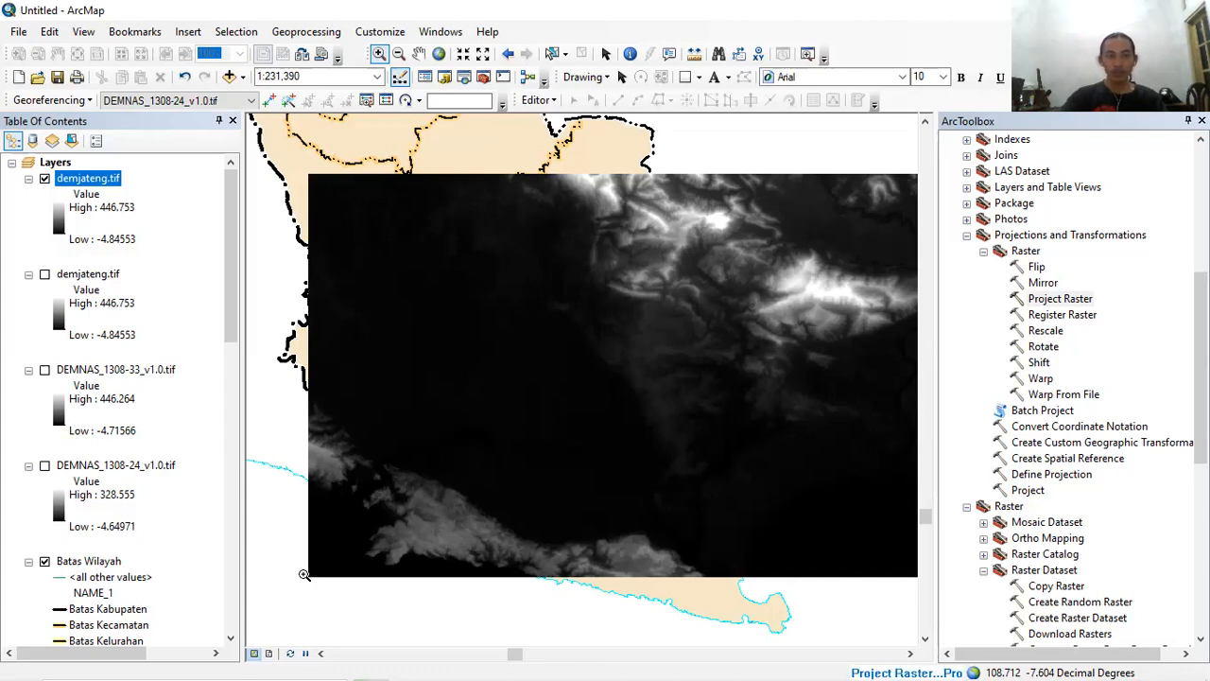
Select the old demjateng.tif, DEMNAS_1308-33_v1.0.tif and DEMNAS_1308-24_v1.0.tif layers together
click(106, 370)
click(107, 466)
click(81, 374)
click(83, 275)
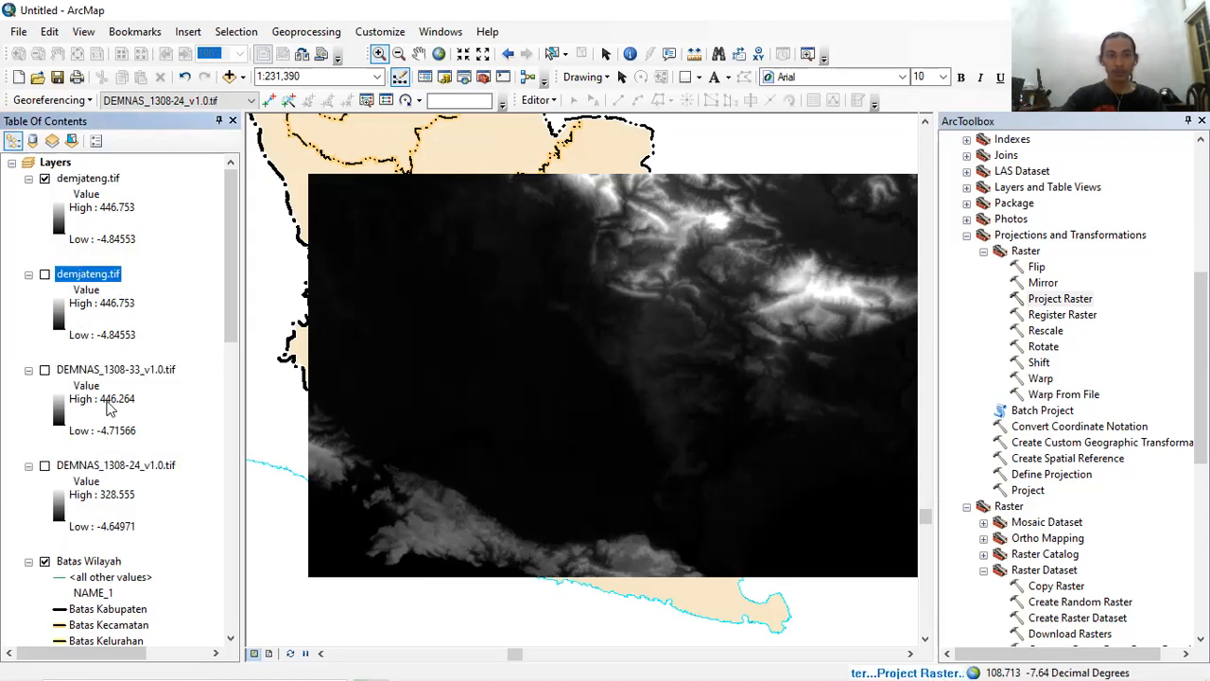
click(109, 374)
click(99, 467)
click(96, 372)
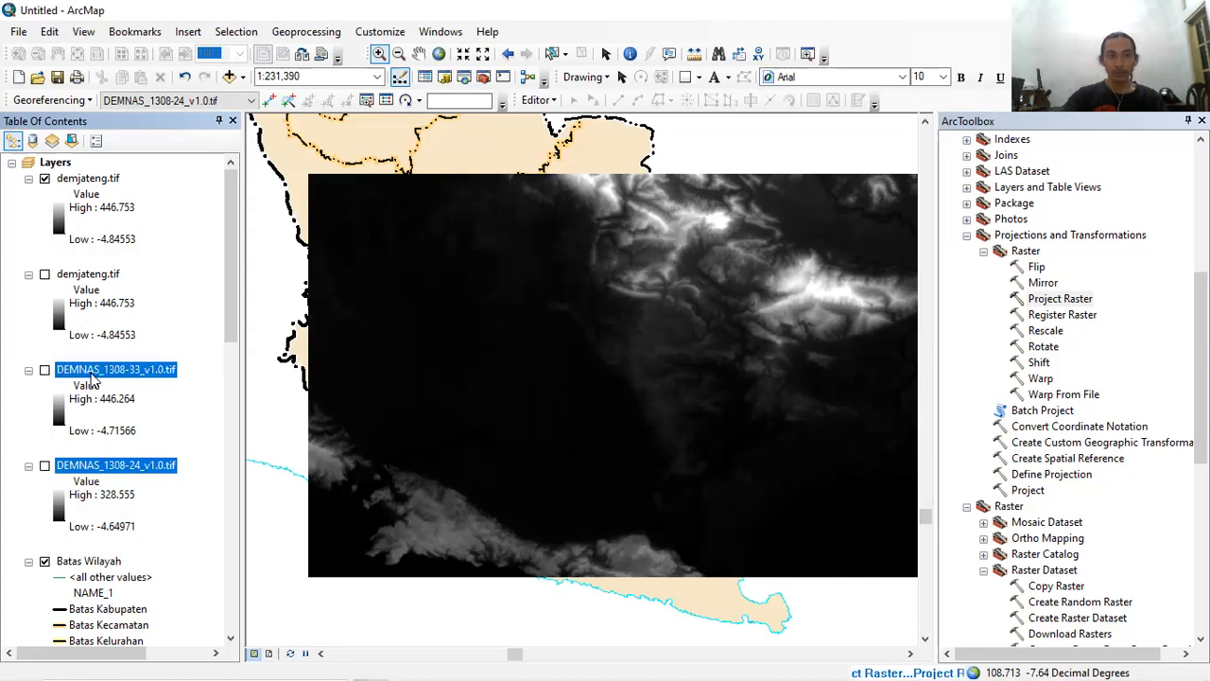
click(84, 275)
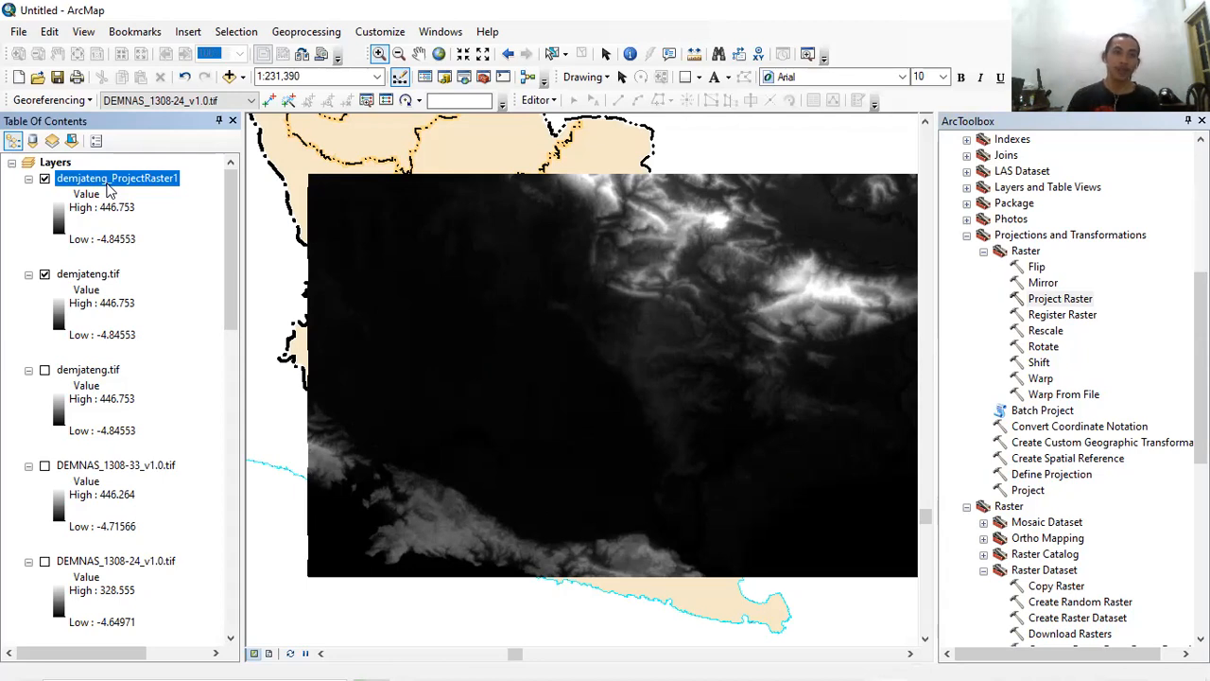
right_click(106, 189)
click(217, 422)
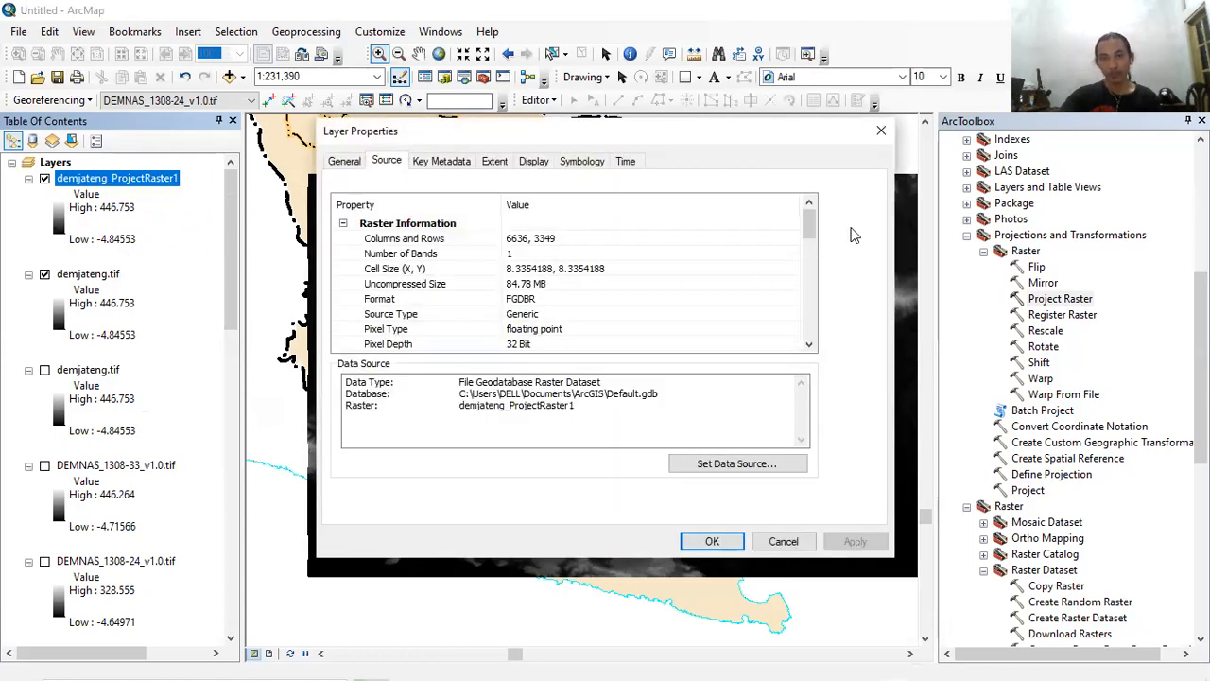
drag(810, 225, 827, 353)
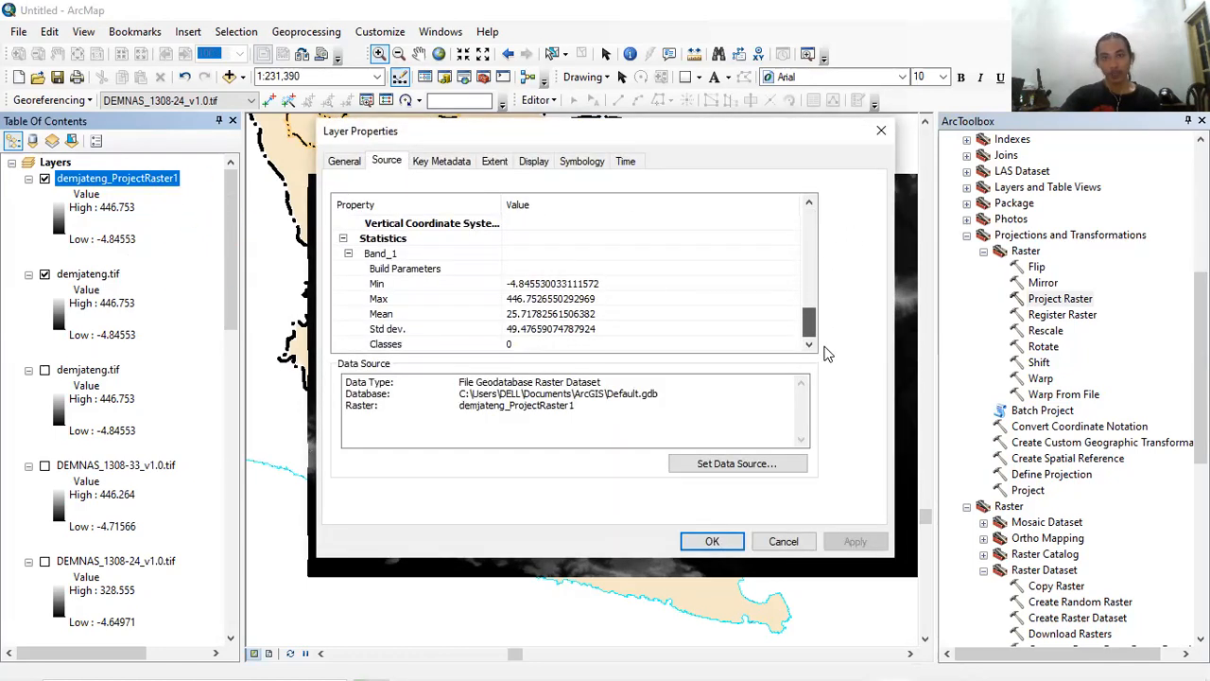
scroll(682, 281, up, 4)
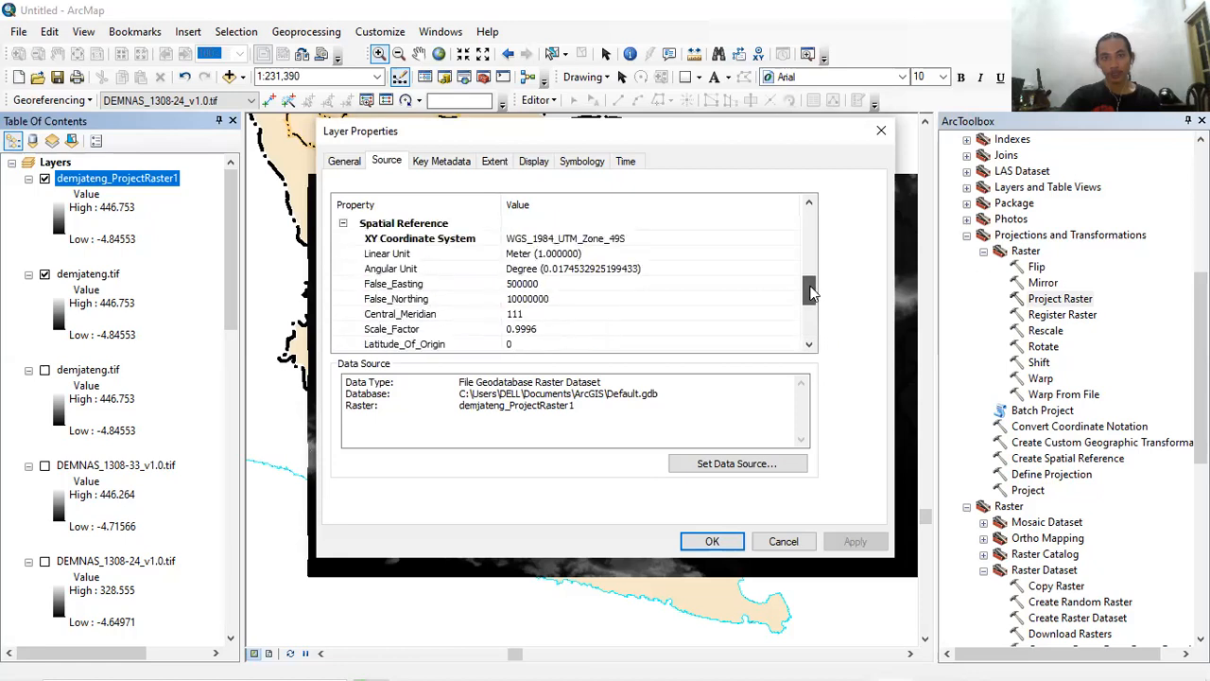
click(424, 242)
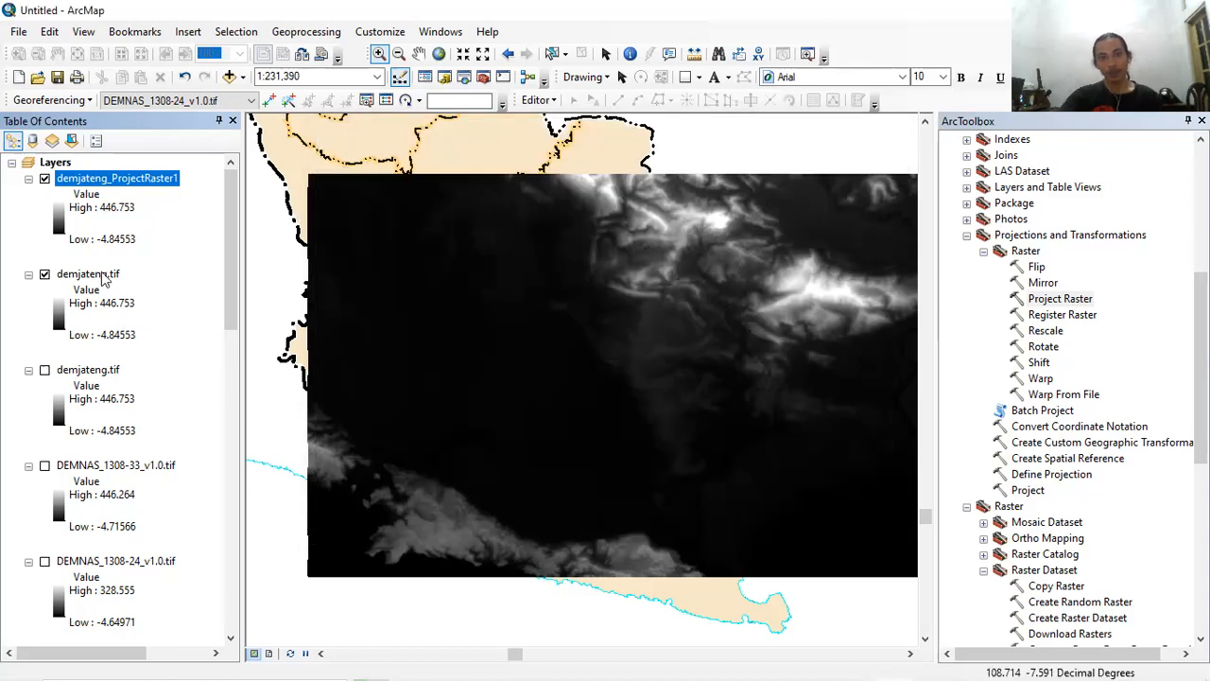
click(104, 274)
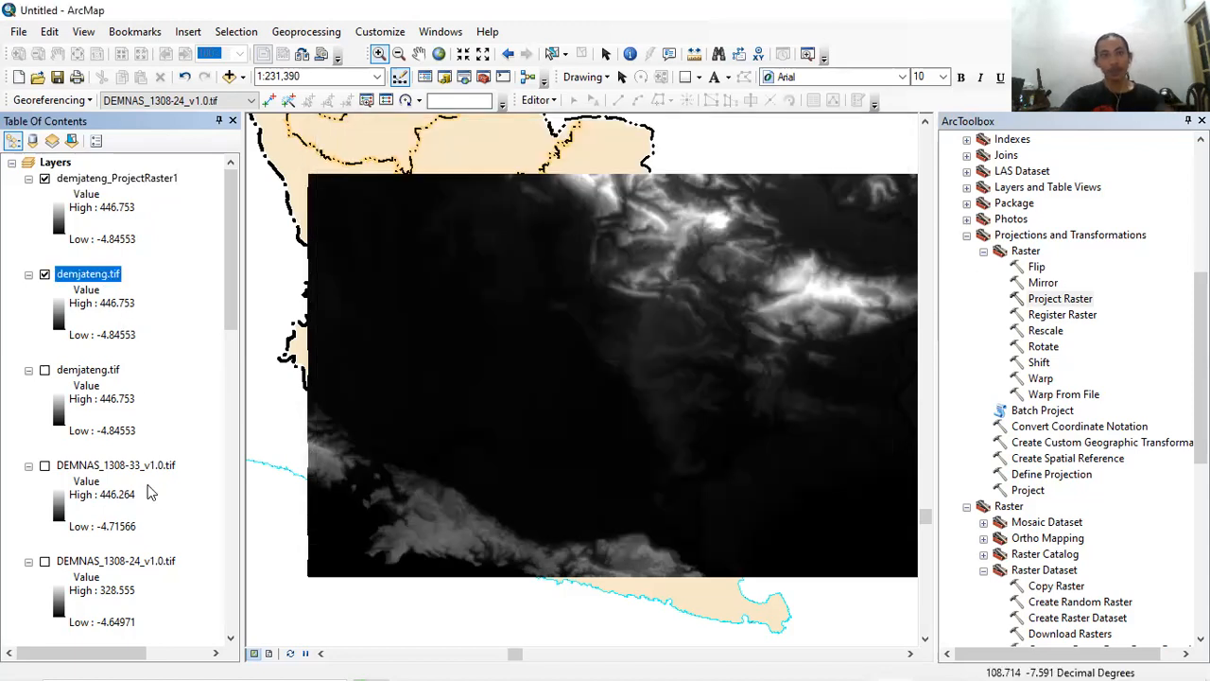
ctrl+click(116, 562)
shift+click(88, 370)
Remove the selected old input layers and move KAMPUNG_LAUT_BY_DESA above demjateng_ProjectRaster1
right_click(106, 383)
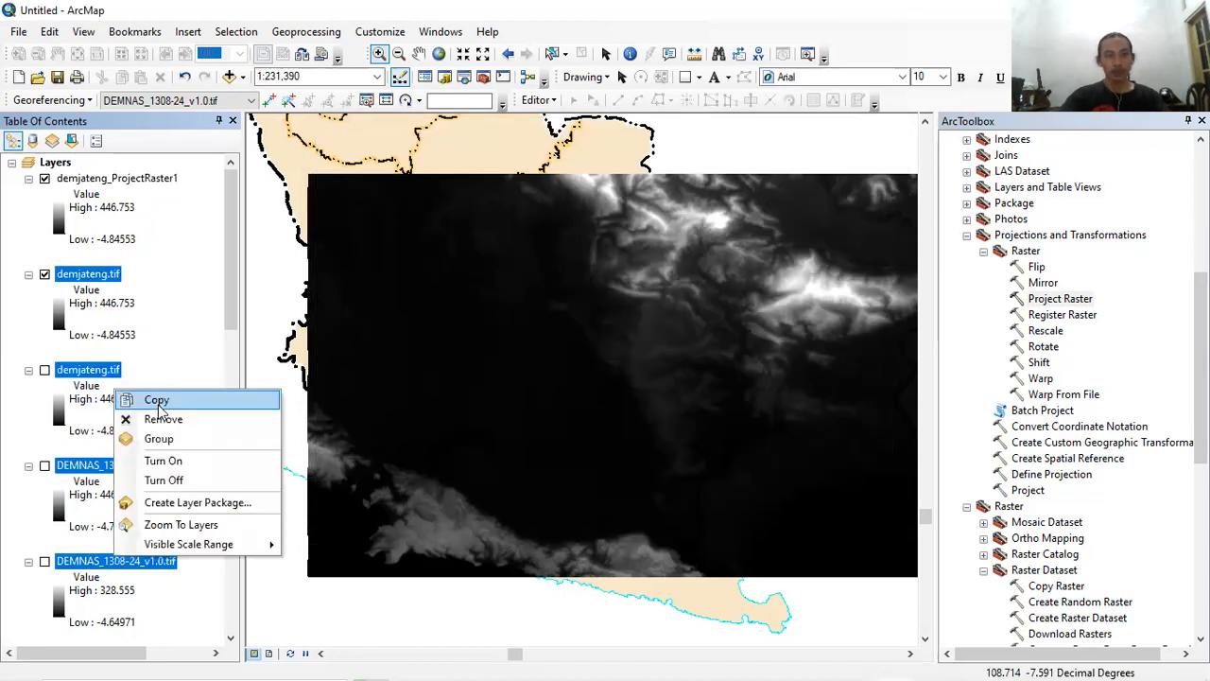
click(156, 419)
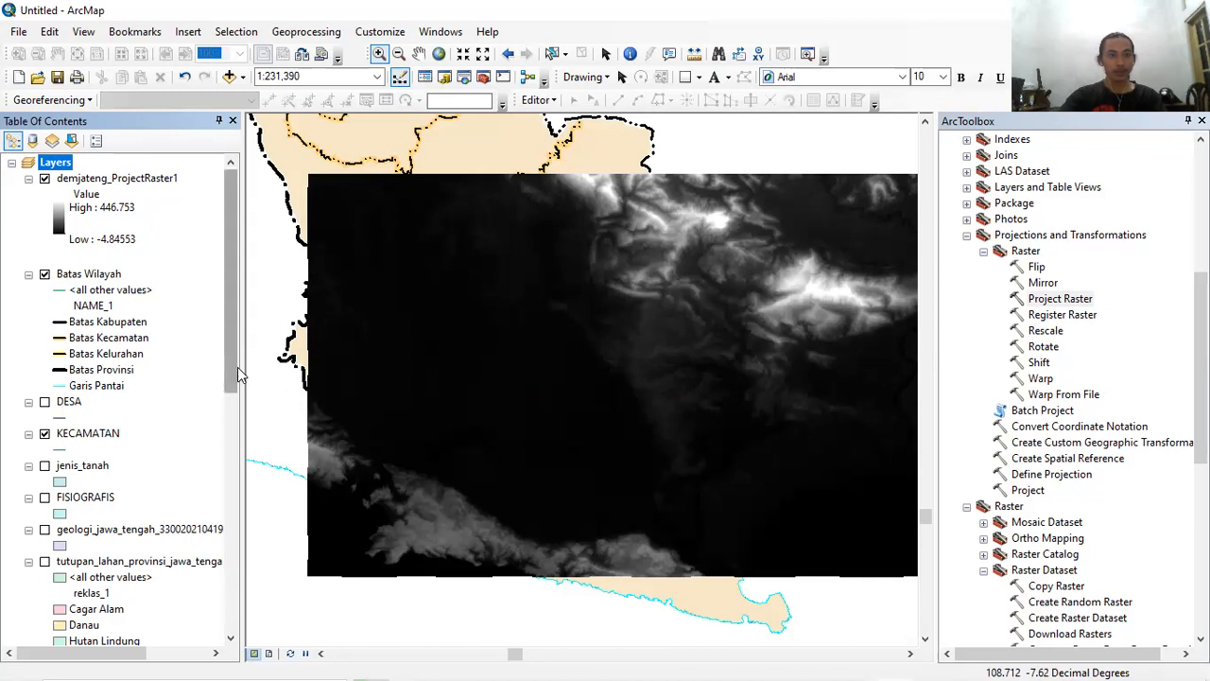
drag(238, 367, 236, 605)
drag(111, 470, 117, 170)
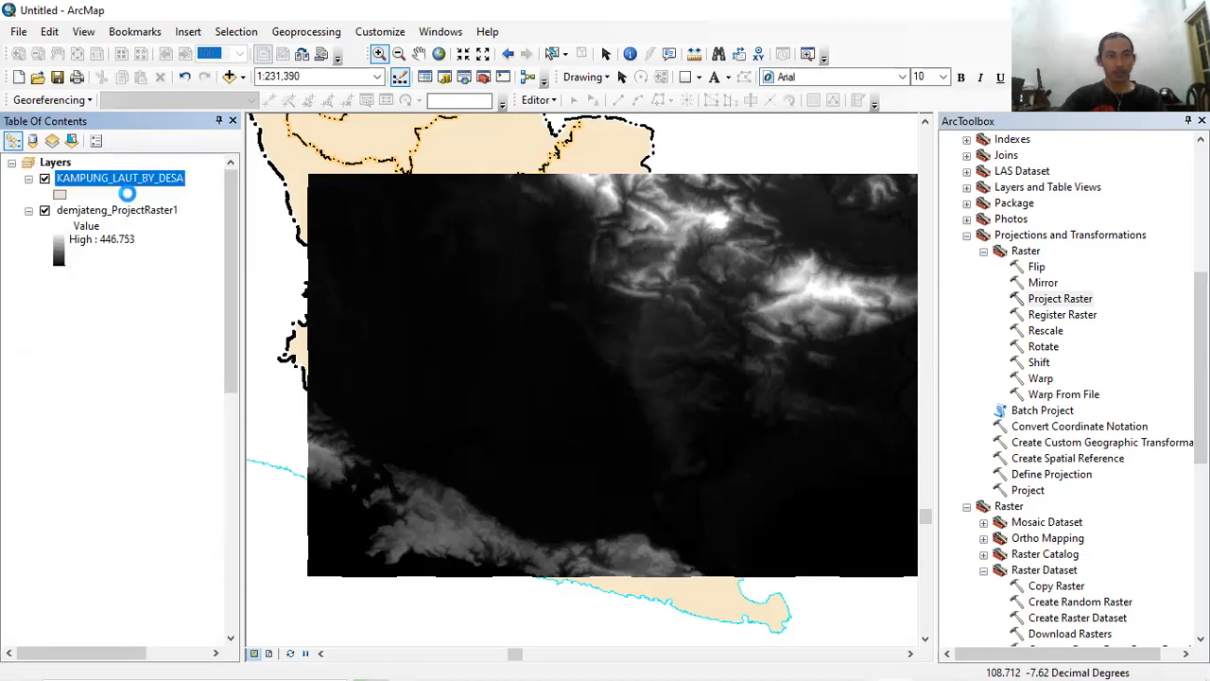
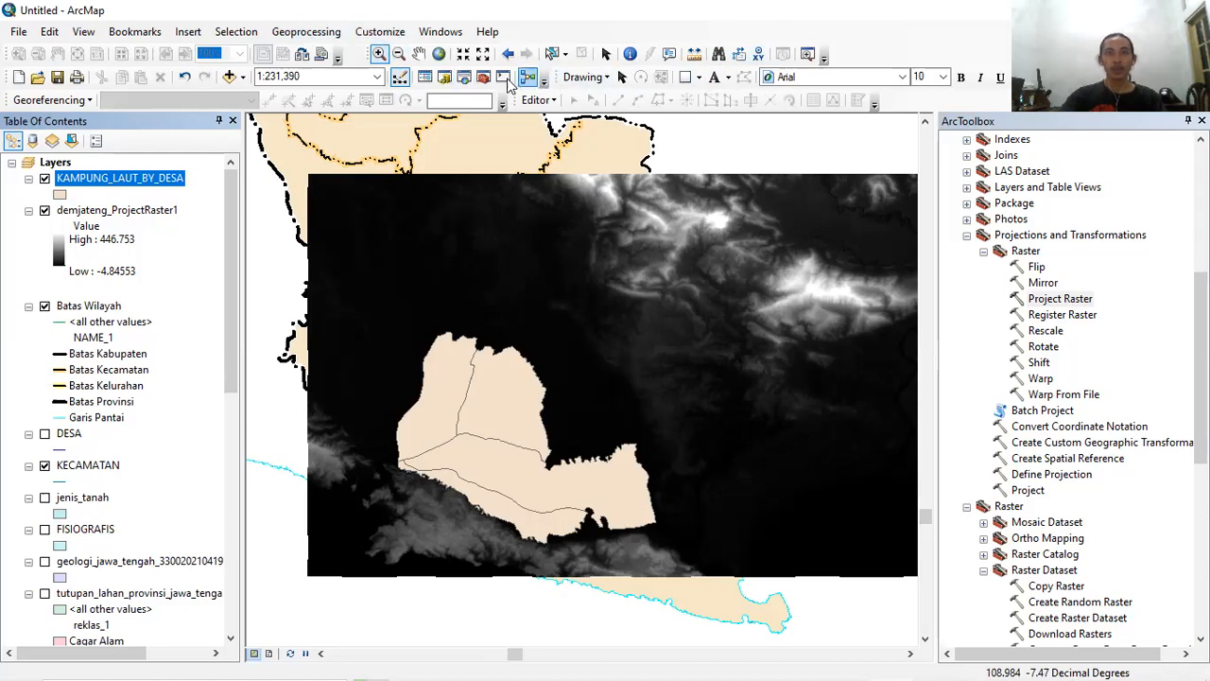
Open the Catalog window beside the map
click(445, 78)
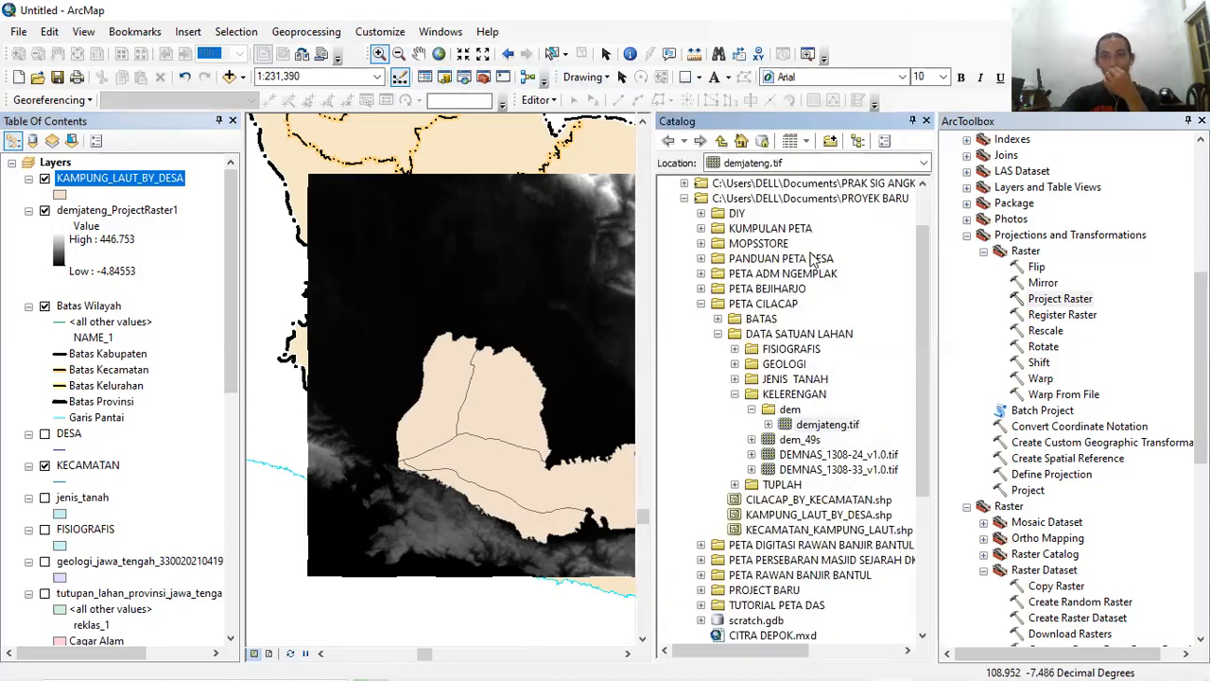
Create a trial AREA shapefile in KELERENGAN in WGS 1984 UTM Zone 49S, then remove its layer from the map
click(779, 398)
right_click(789, 398)
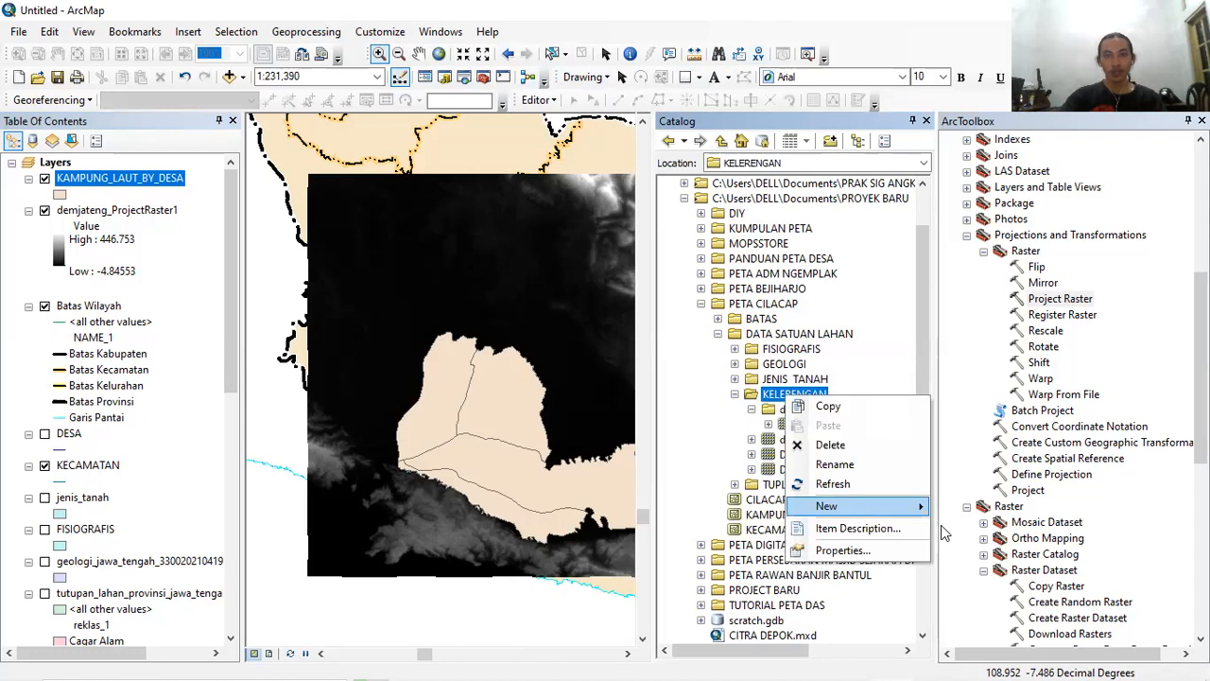
text(AREA)
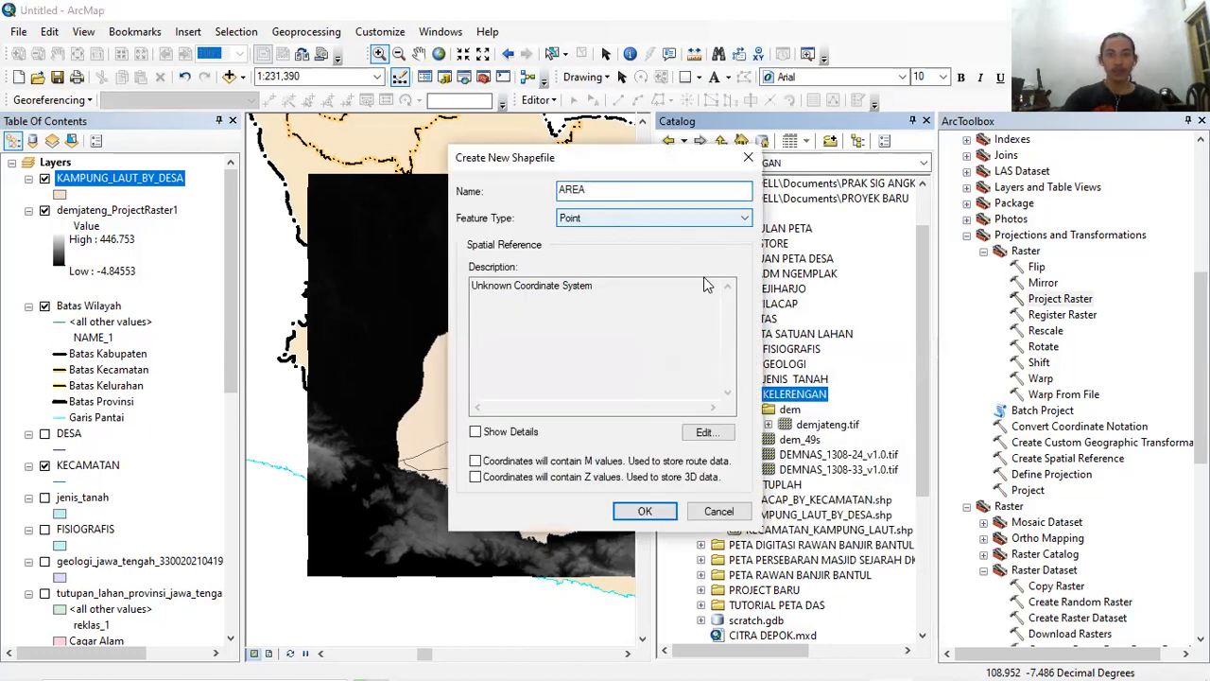
click(707, 432)
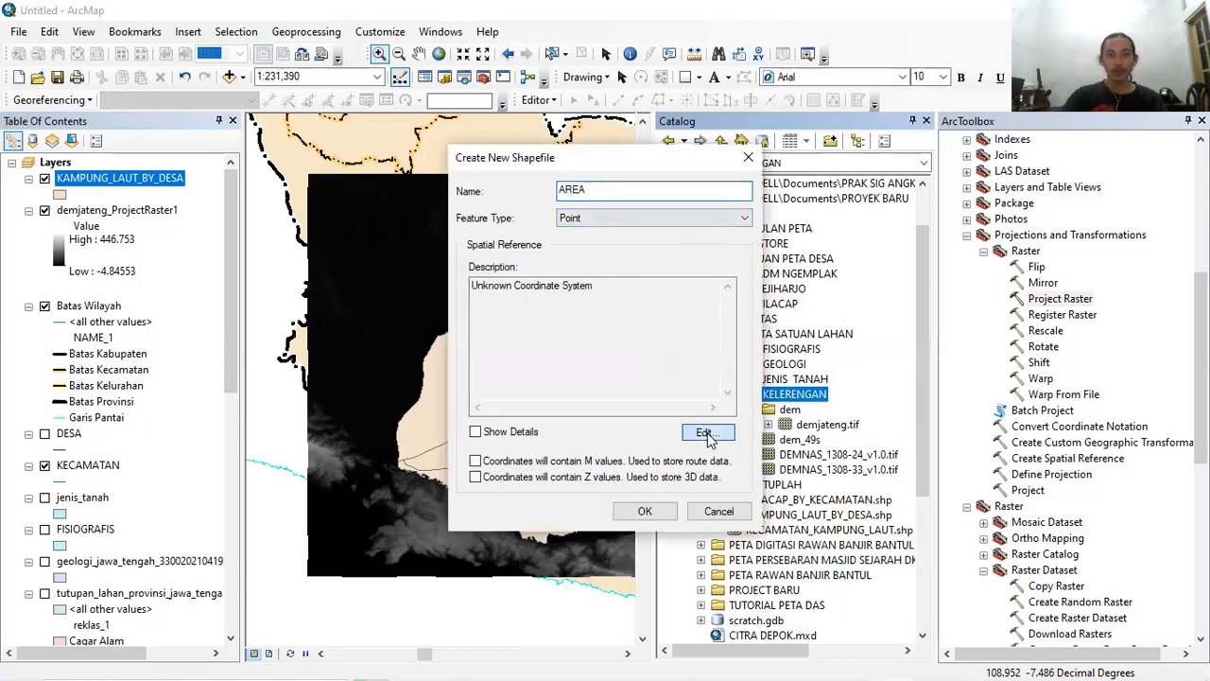
click(710, 569)
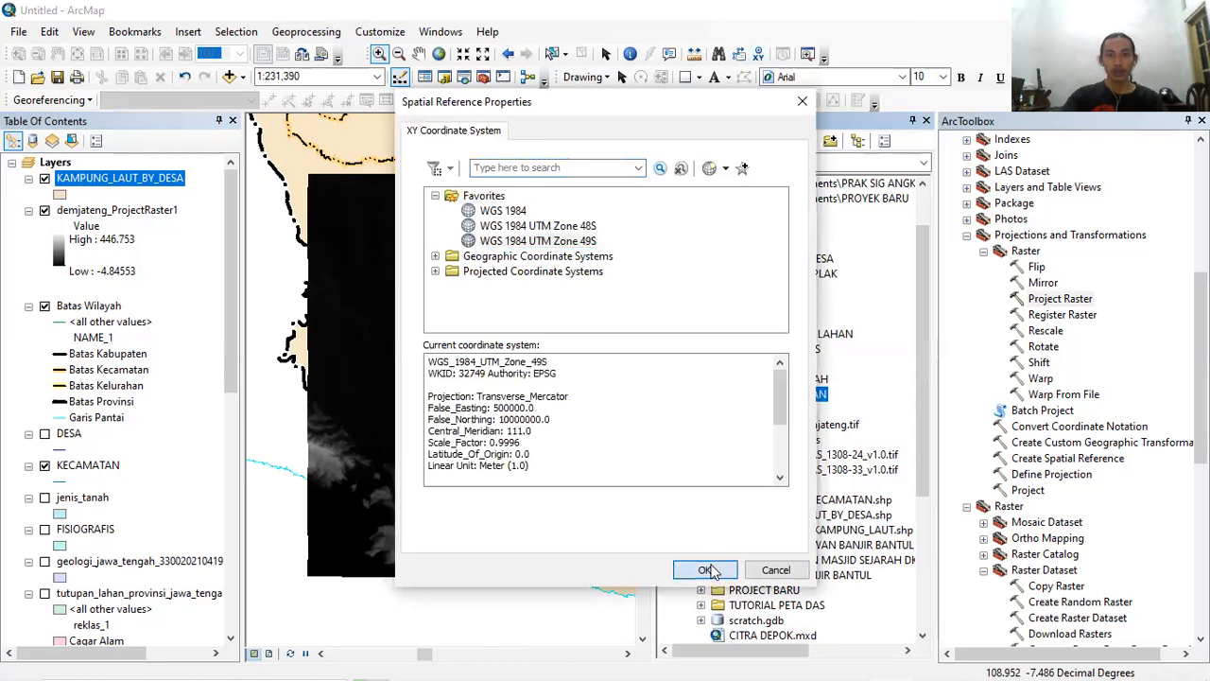
click(651, 509)
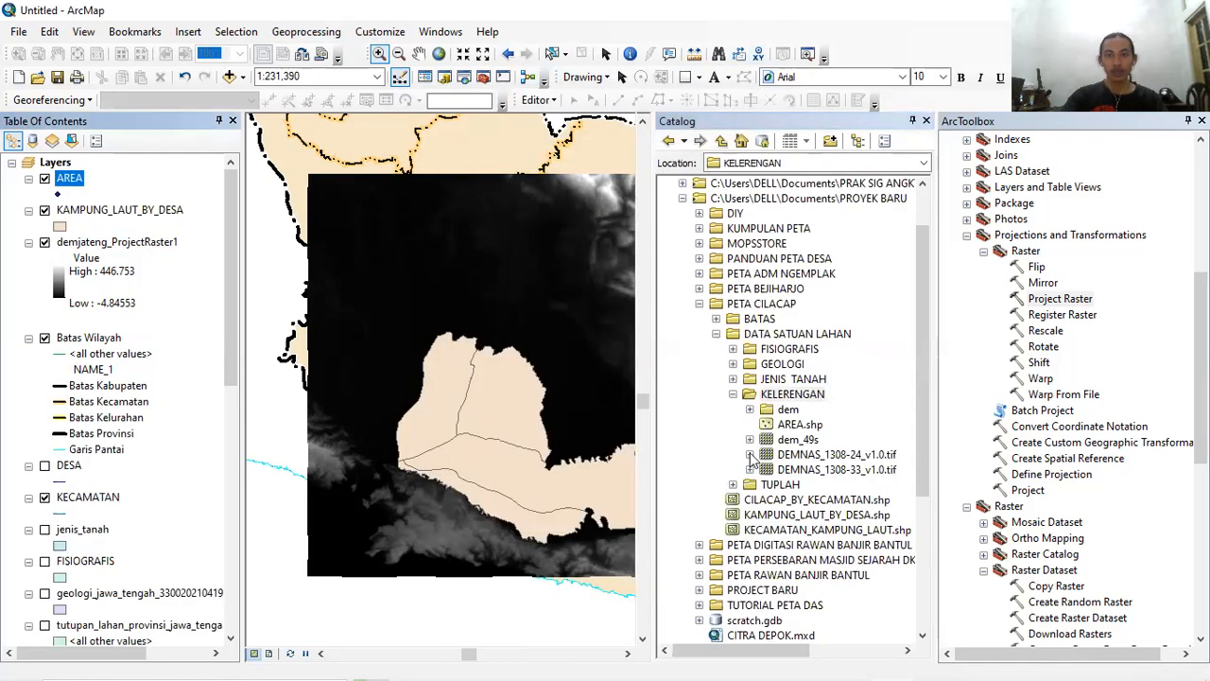
click(795, 428)
right_click(798, 424)
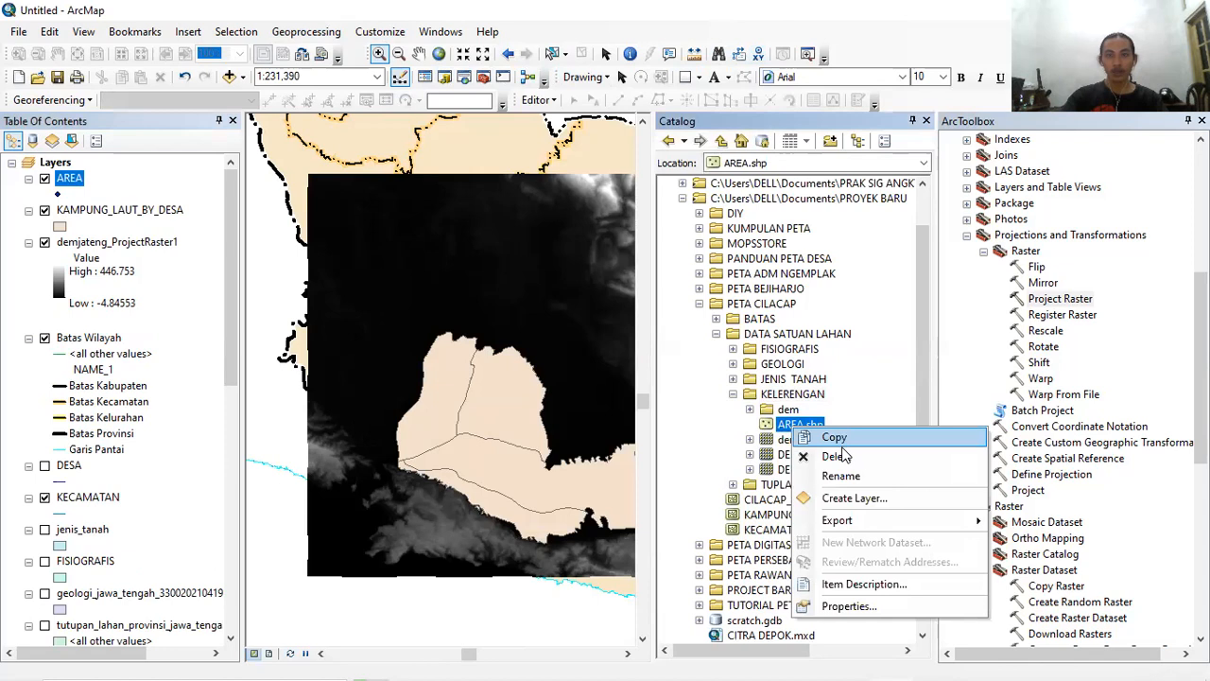
click(78, 185)
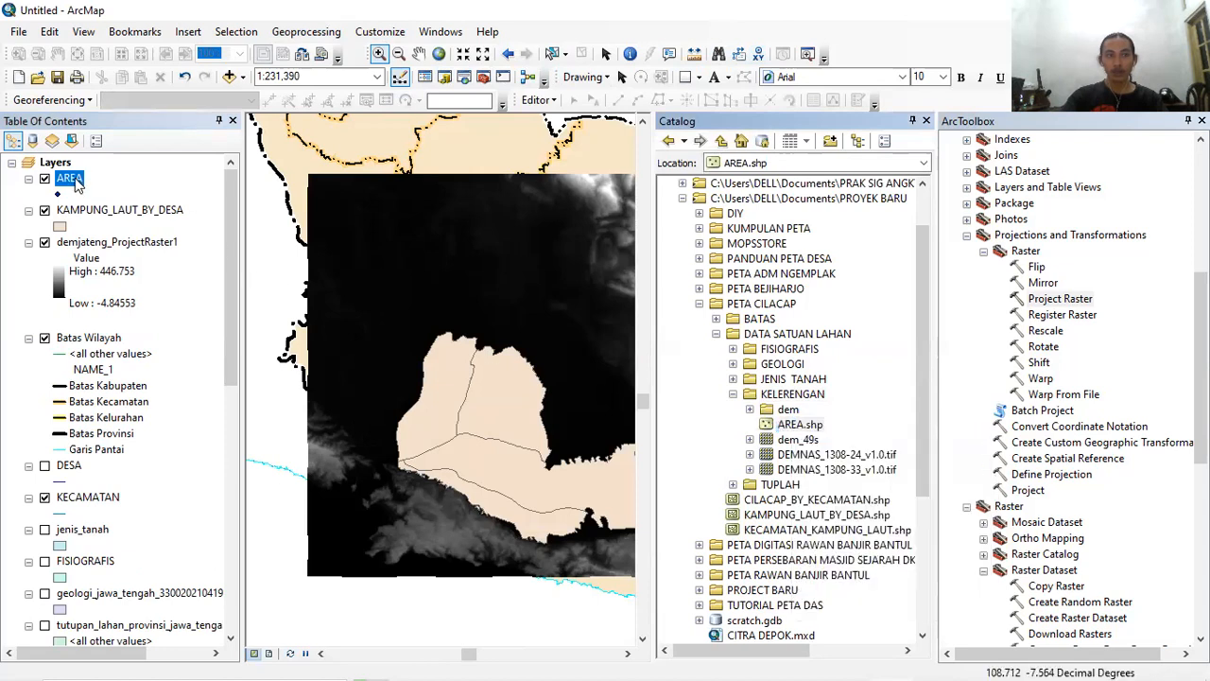
right_click(85, 178)
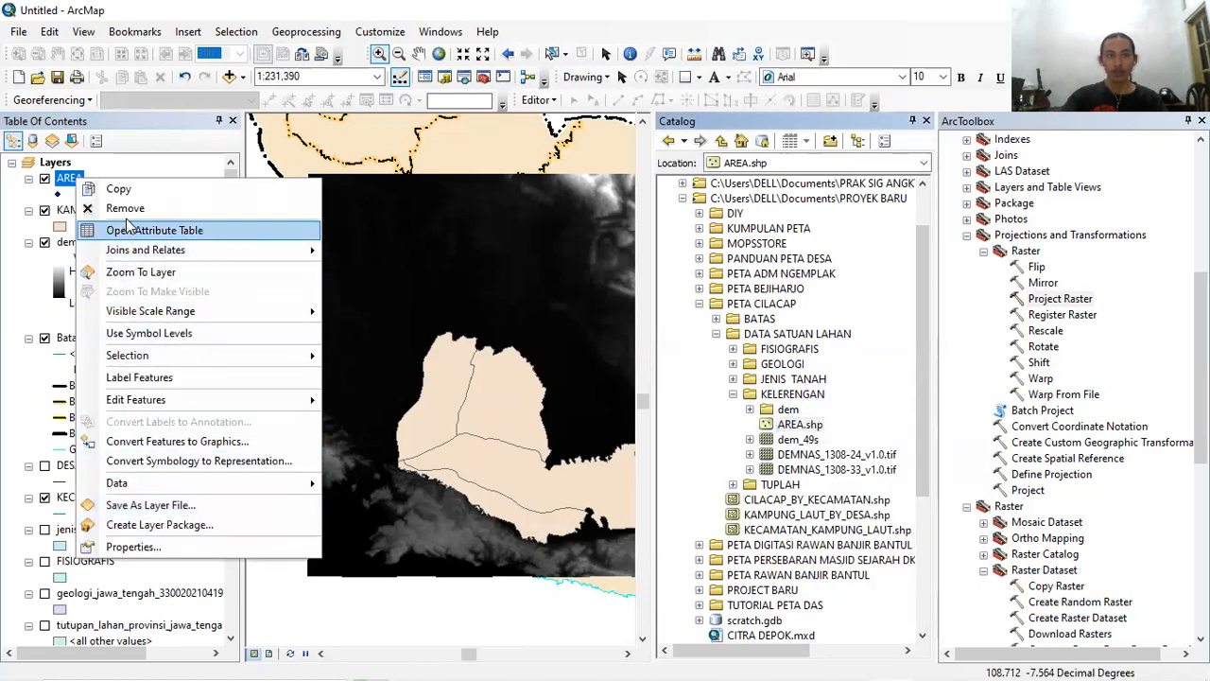
click(142, 278)
Set up a new Polygon shapefile in KELERENGAN with WGS 1984 UTM Zone 49S
click(790, 394)
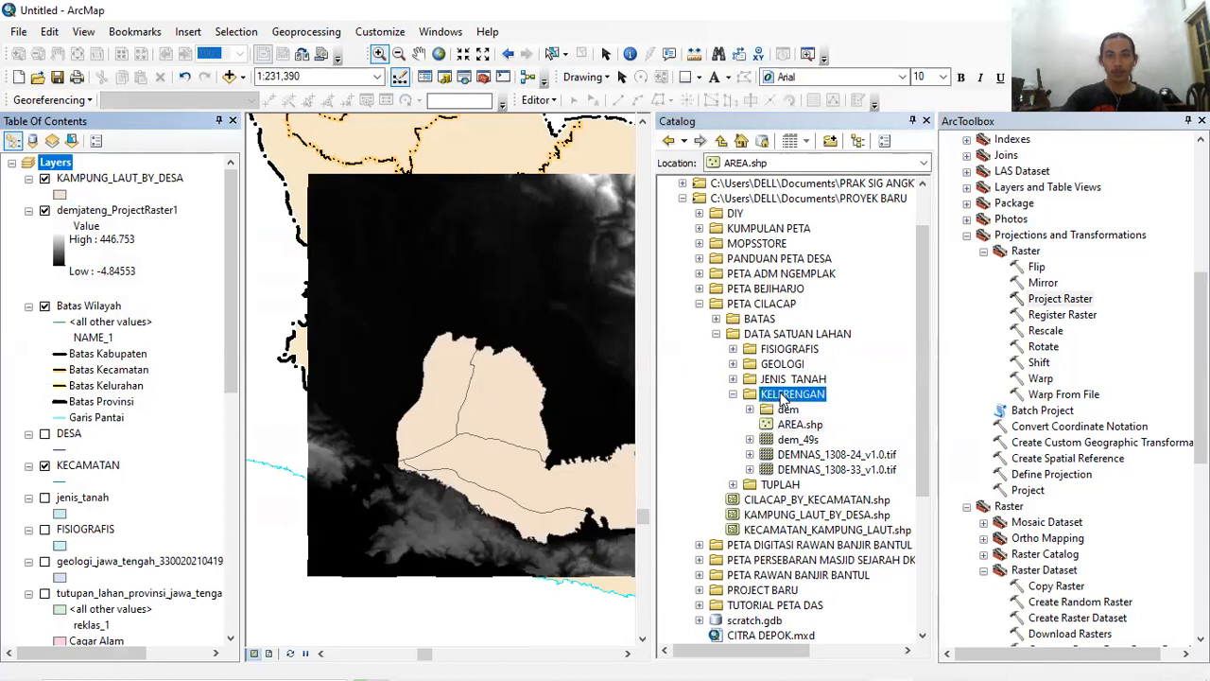
right_click(783, 397)
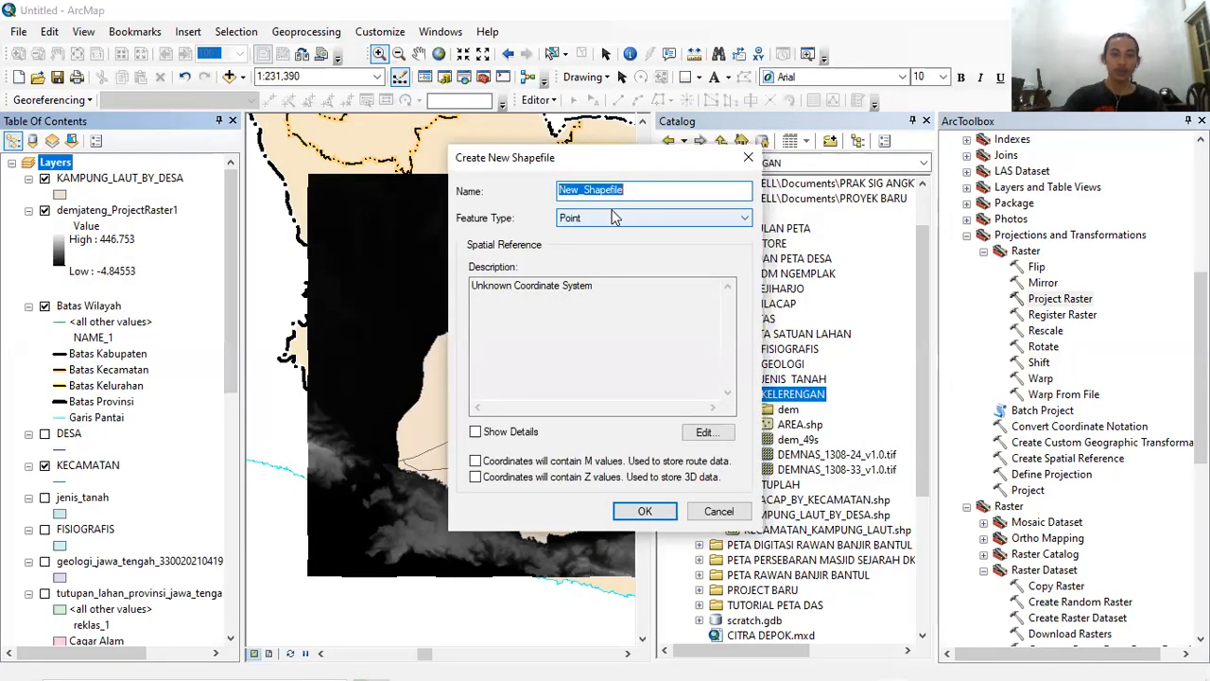
text(AREA)
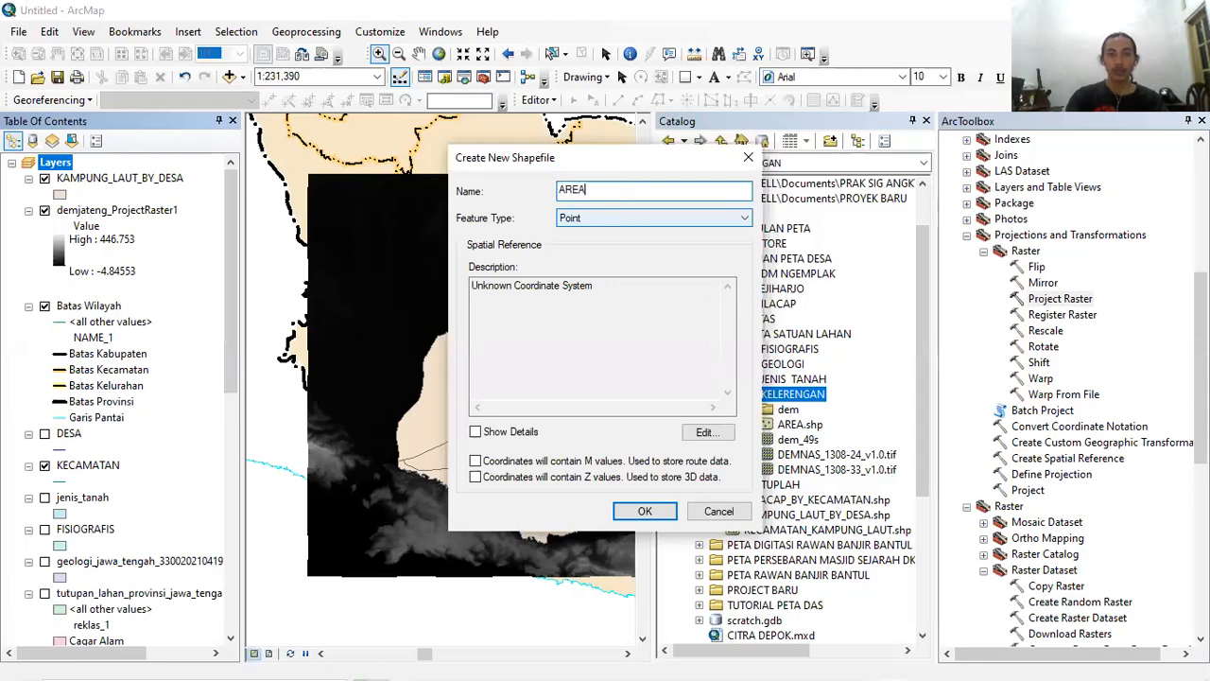
click(626, 219)
click(621, 257)
click(707, 432)
click(530, 241)
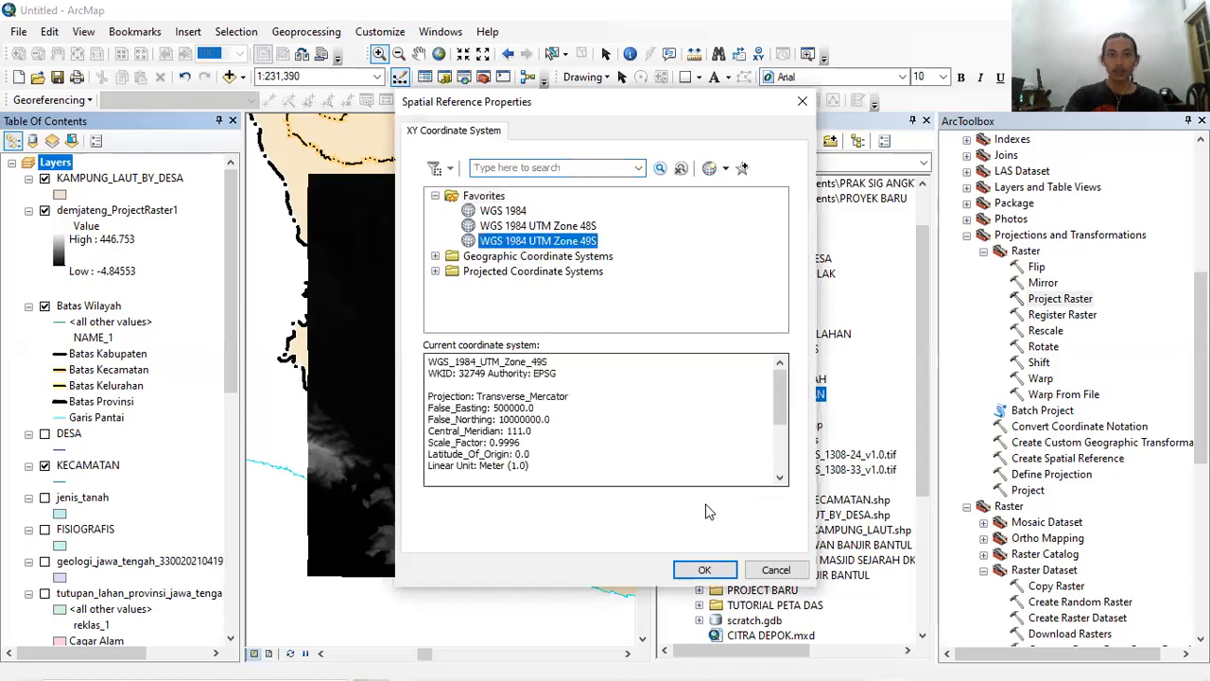
click(704, 570)
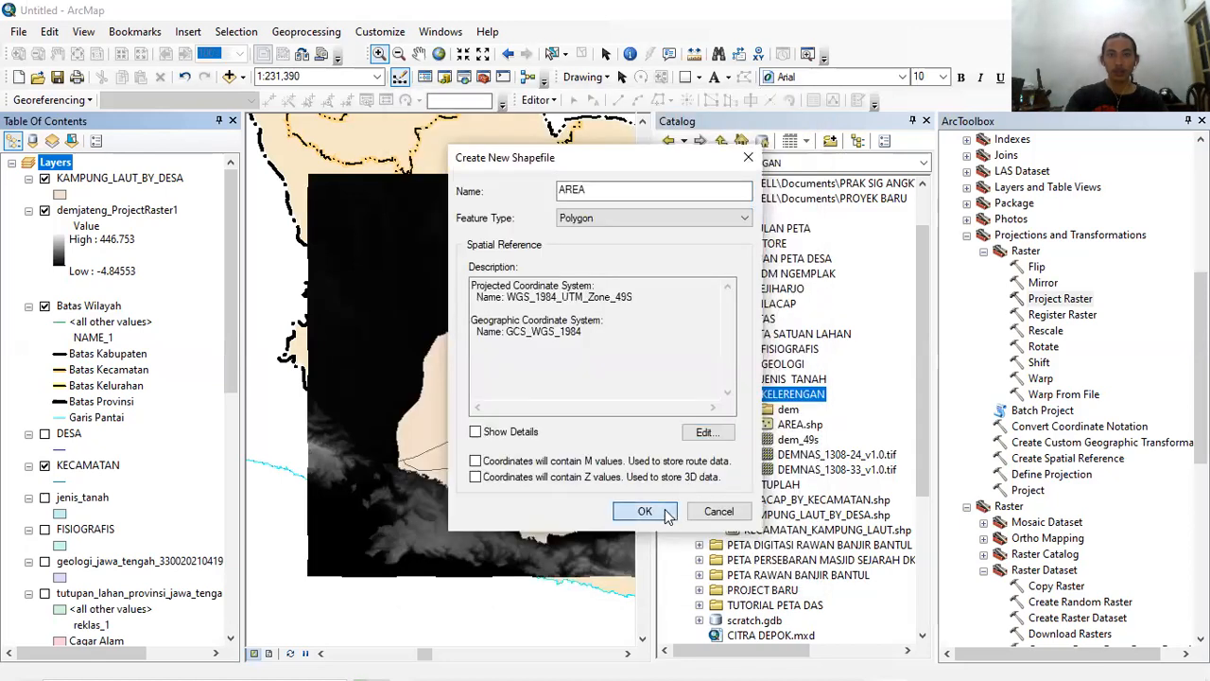
click(741, 315)
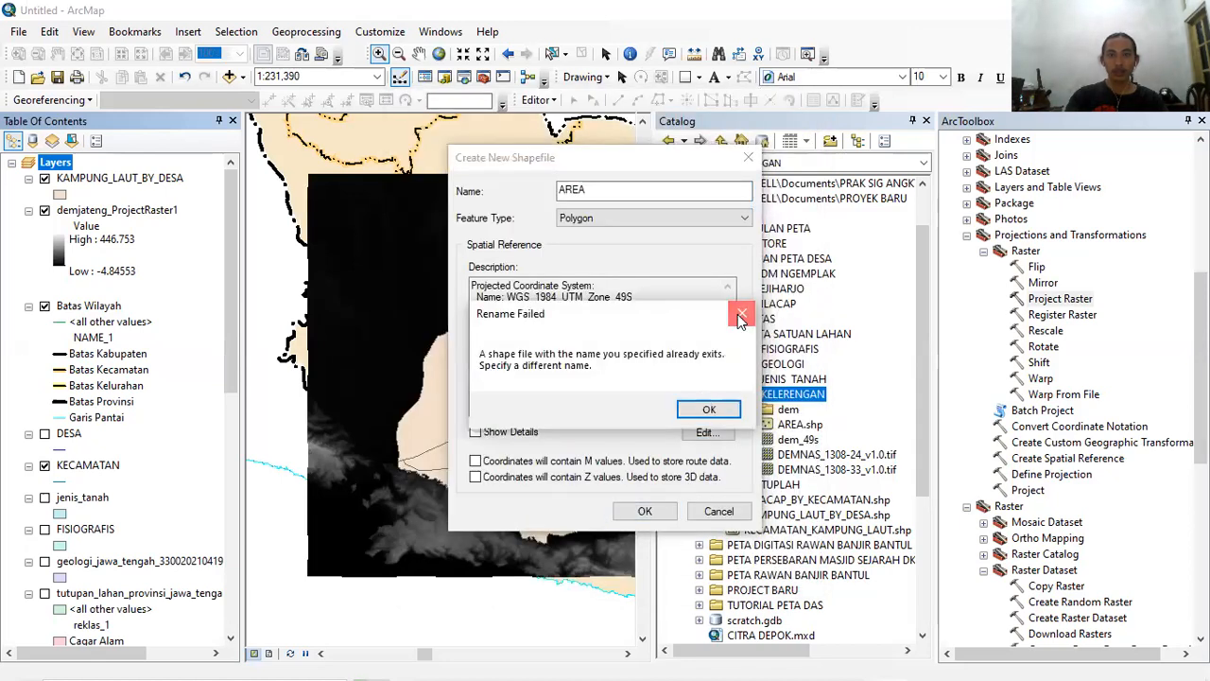
Name it AREA2 to avoid the existing-name clash, create it, and close Catalog and ArcToolbox
click(594, 190)
text(2)
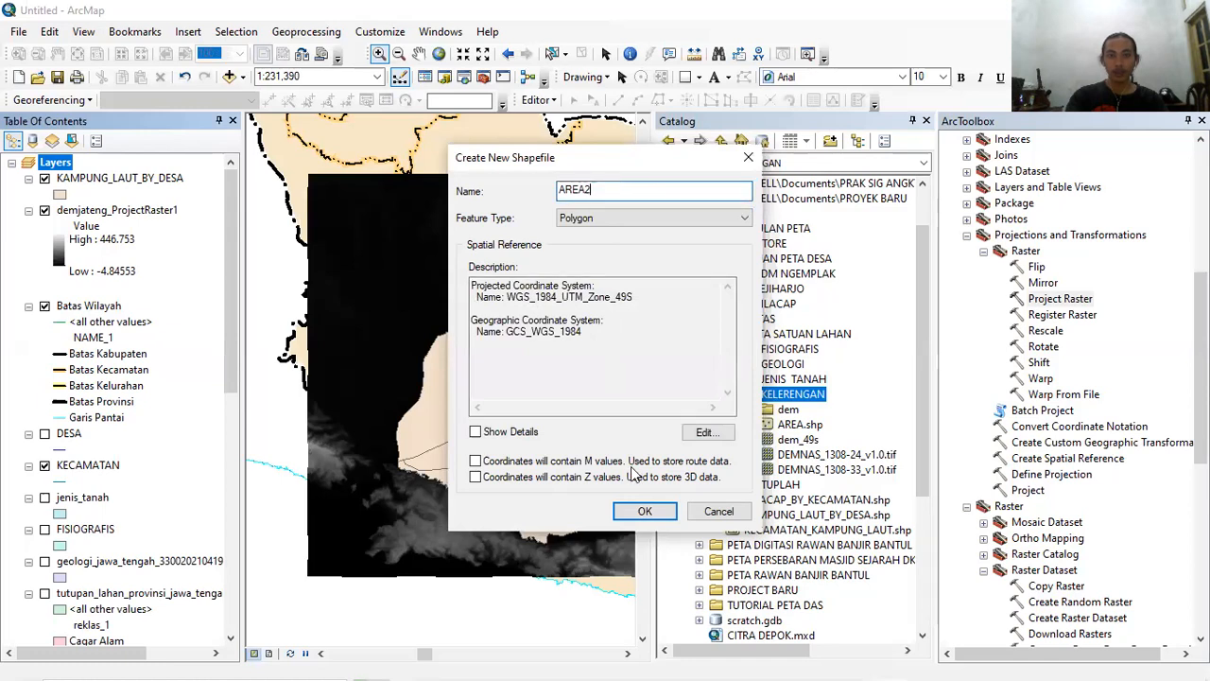
click(642, 511)
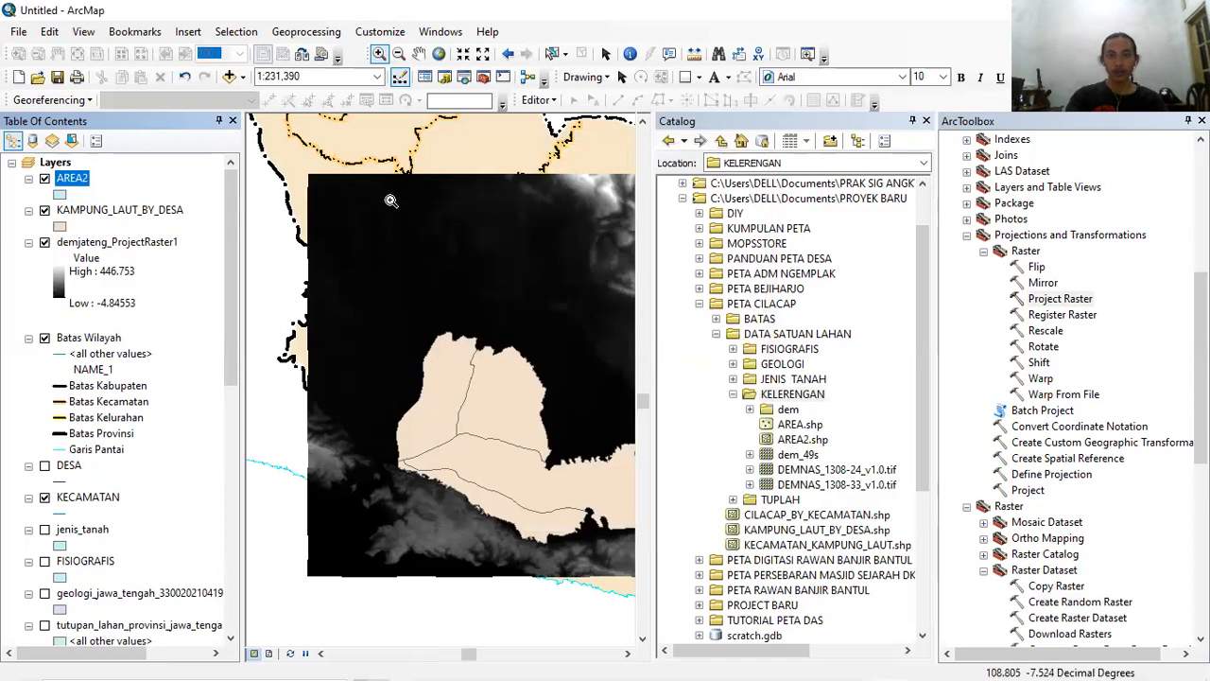
click(926, 121)
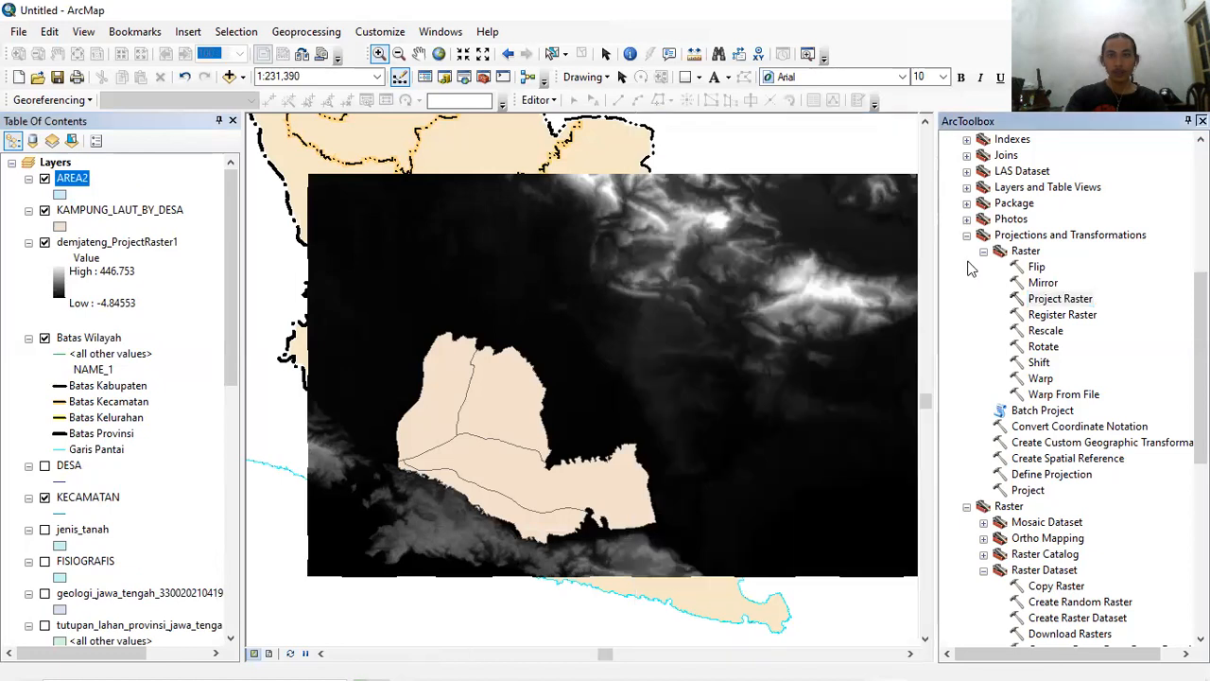
click(1202, 121)
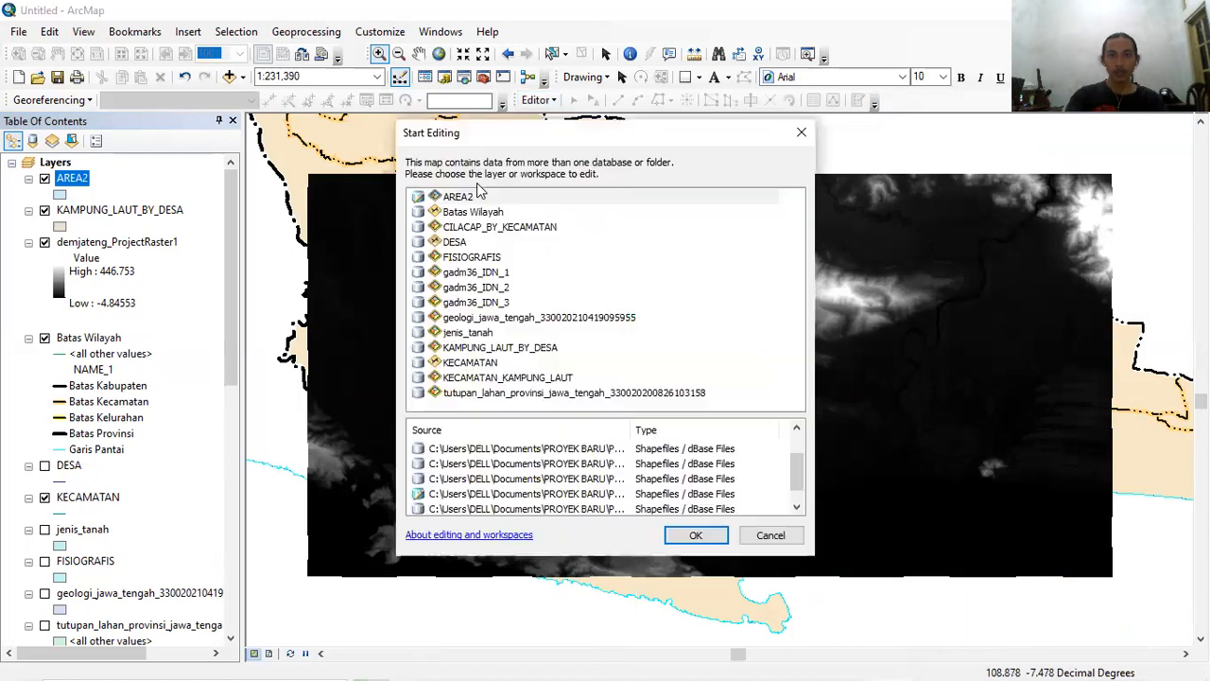
Start editing AREA2 and pick its feature template with the Rectangle construction tool
click(473, 198)
click(696, 535)
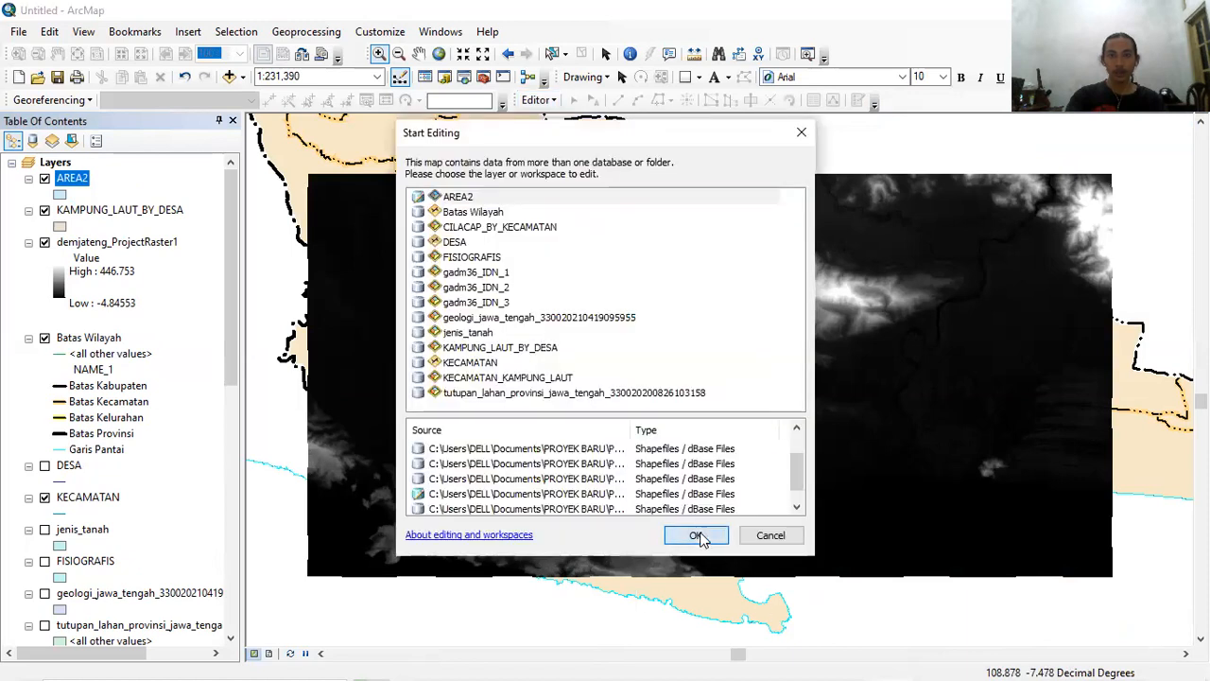
click(859, 99)
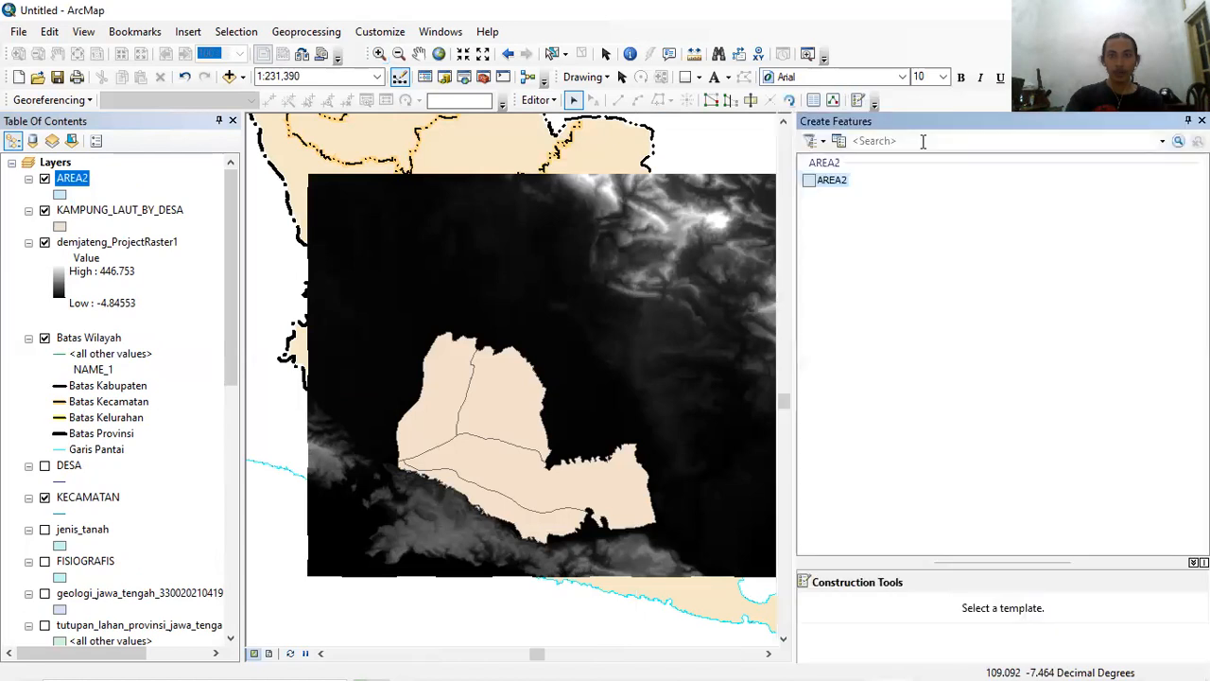
click(832, 181)
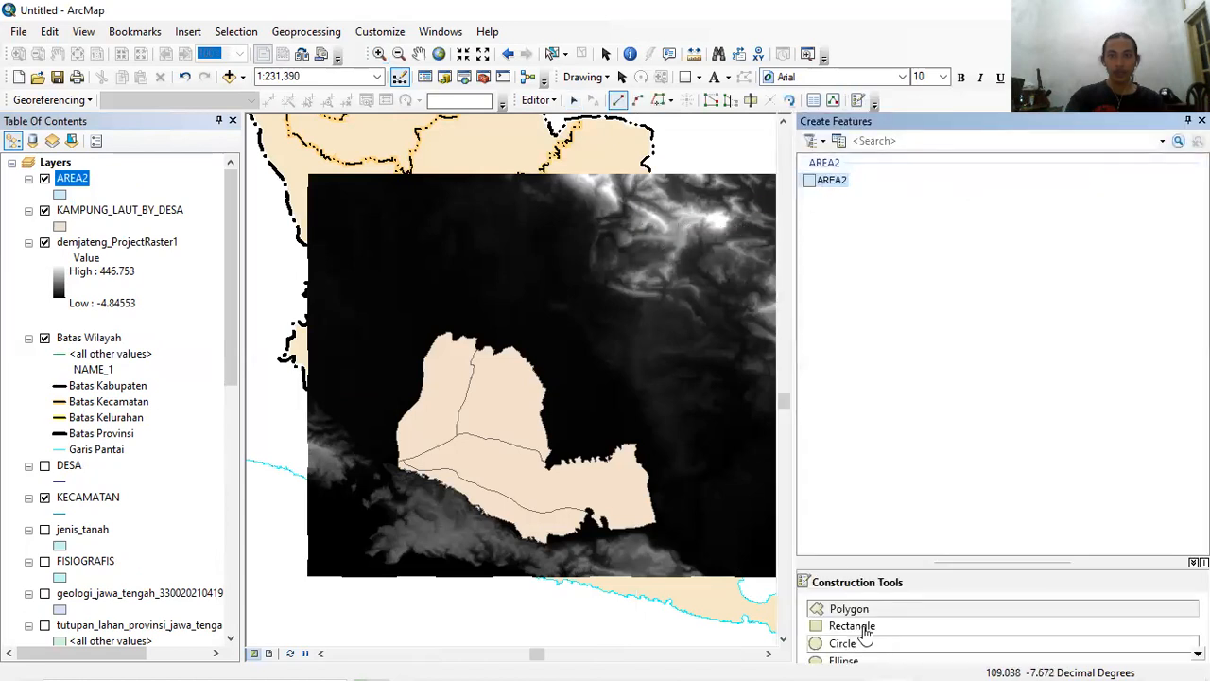
click(855, 627)
Draw a rectangle enclosing the Cilacap area and close the Create Features panel
click(338, 295)
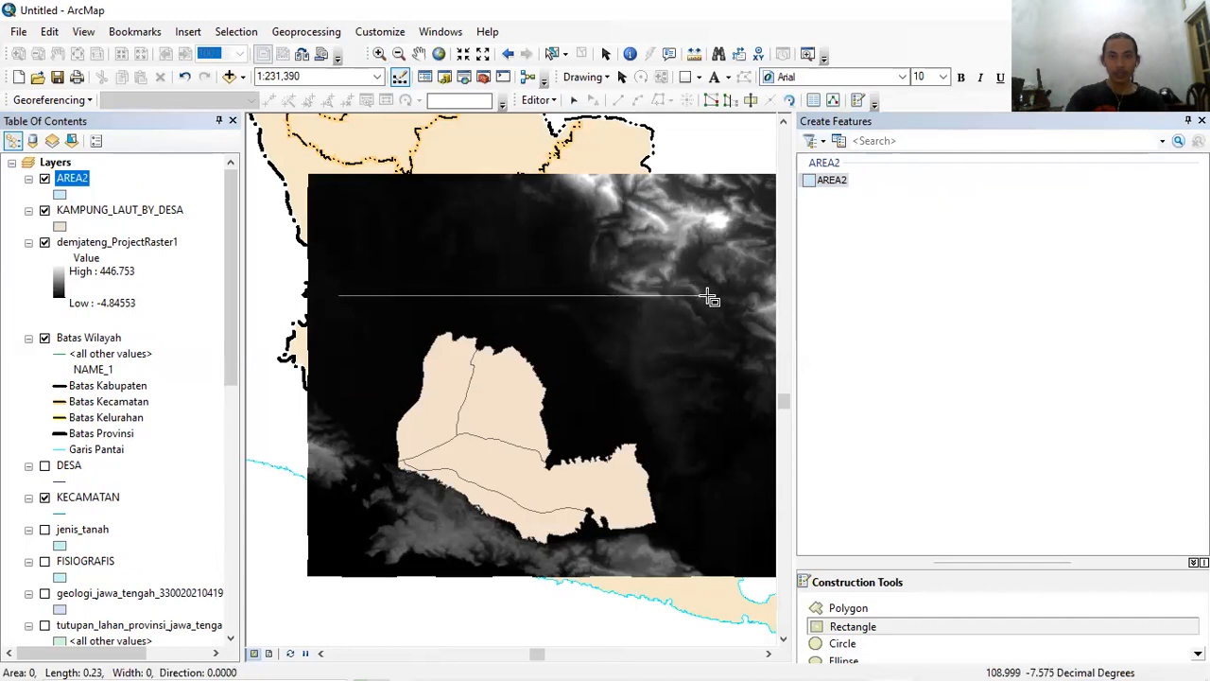
click(717, 296)
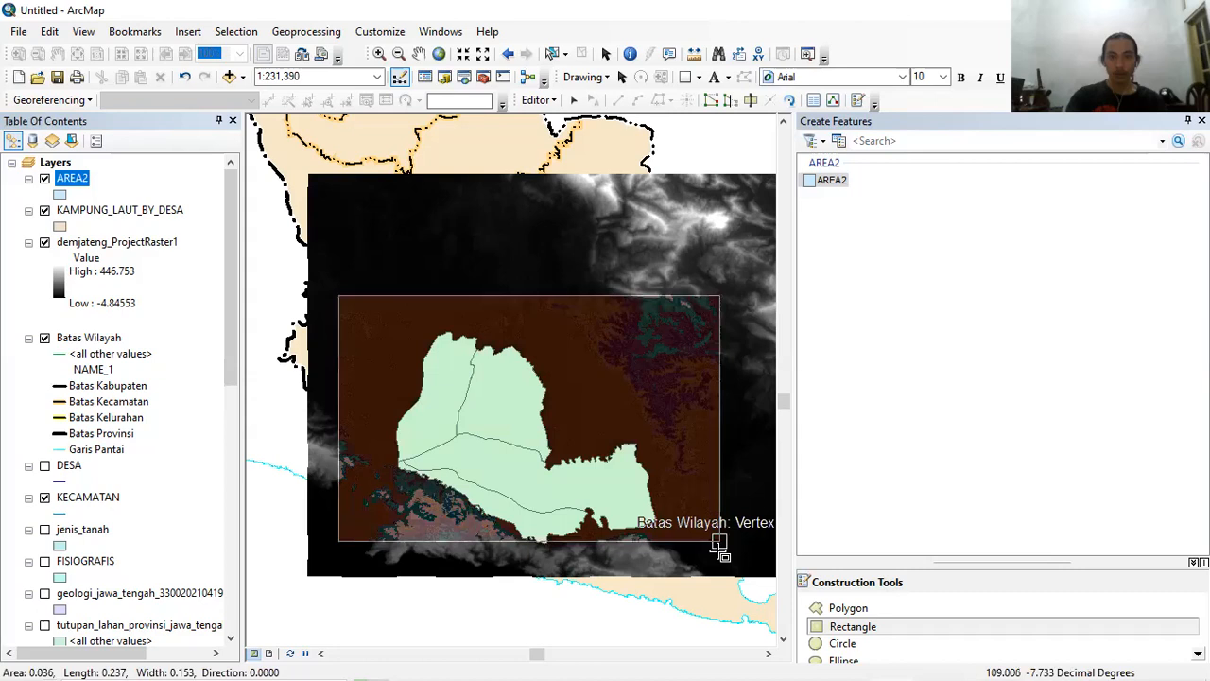
click(720, 565)
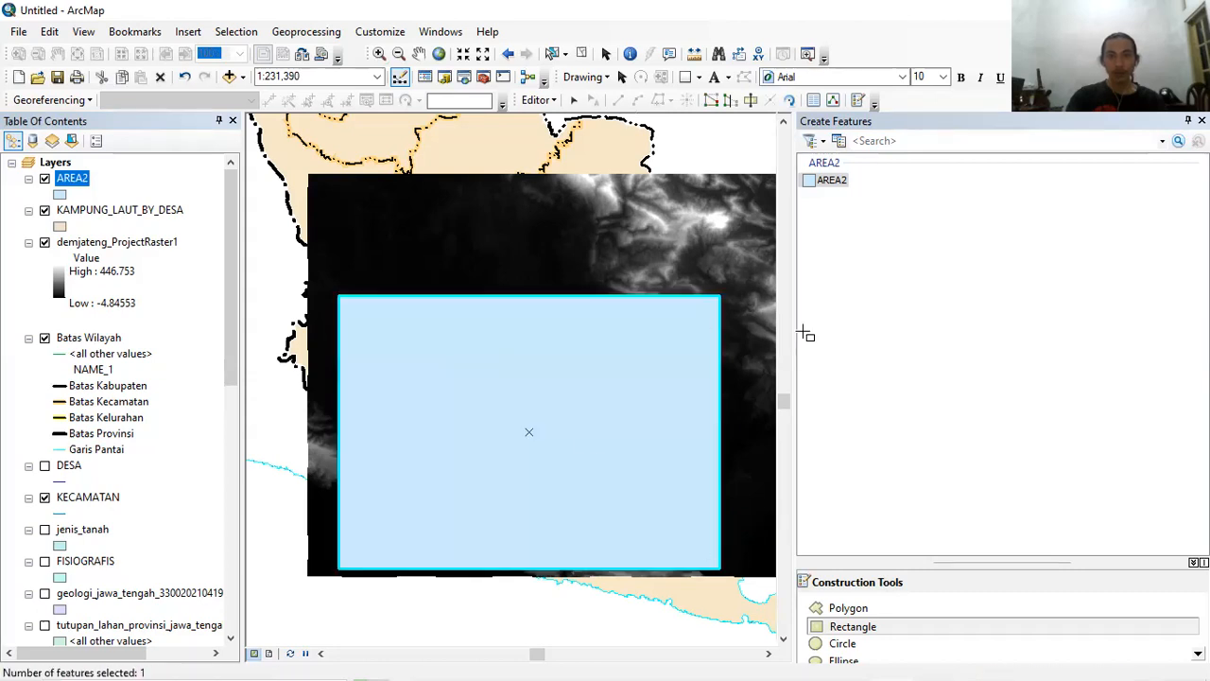
click(1202, 121)
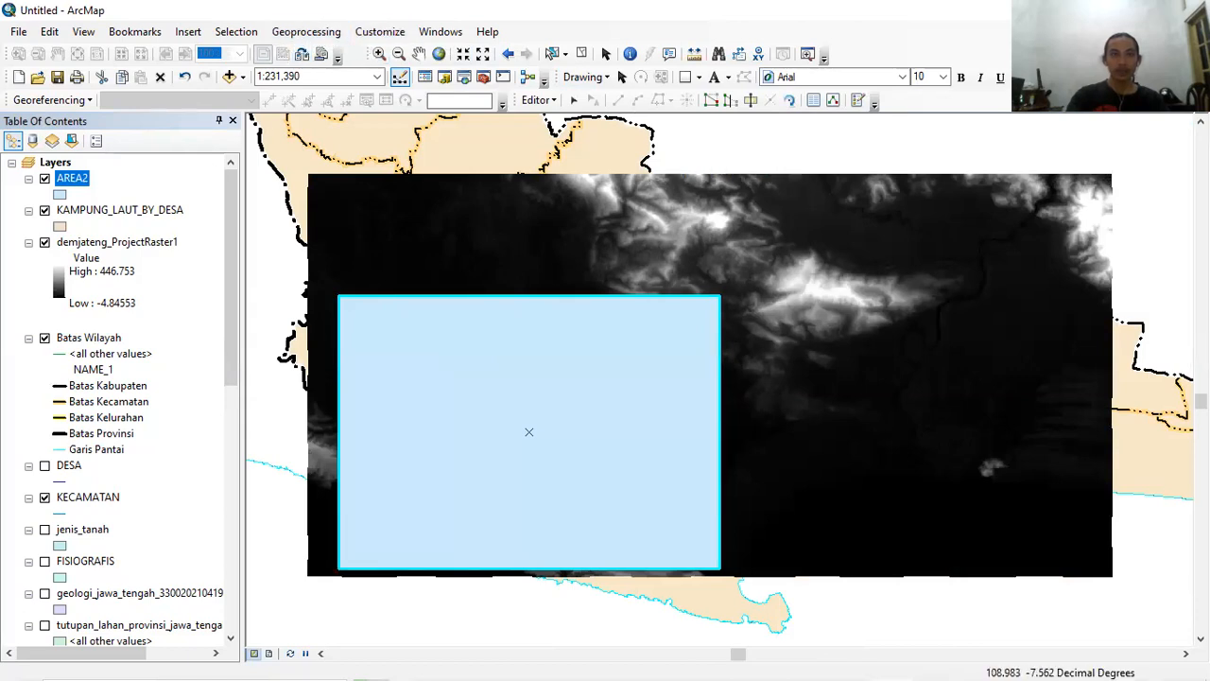
Hide the KECAMATAN, Batas Wilayah and KAMPUNG_LAUT_BY_DESA layers, moving KAMPUNG_LAUT_BY_DESA below the DEM
drag(219, 374, 207, 626)
click(45, 528)
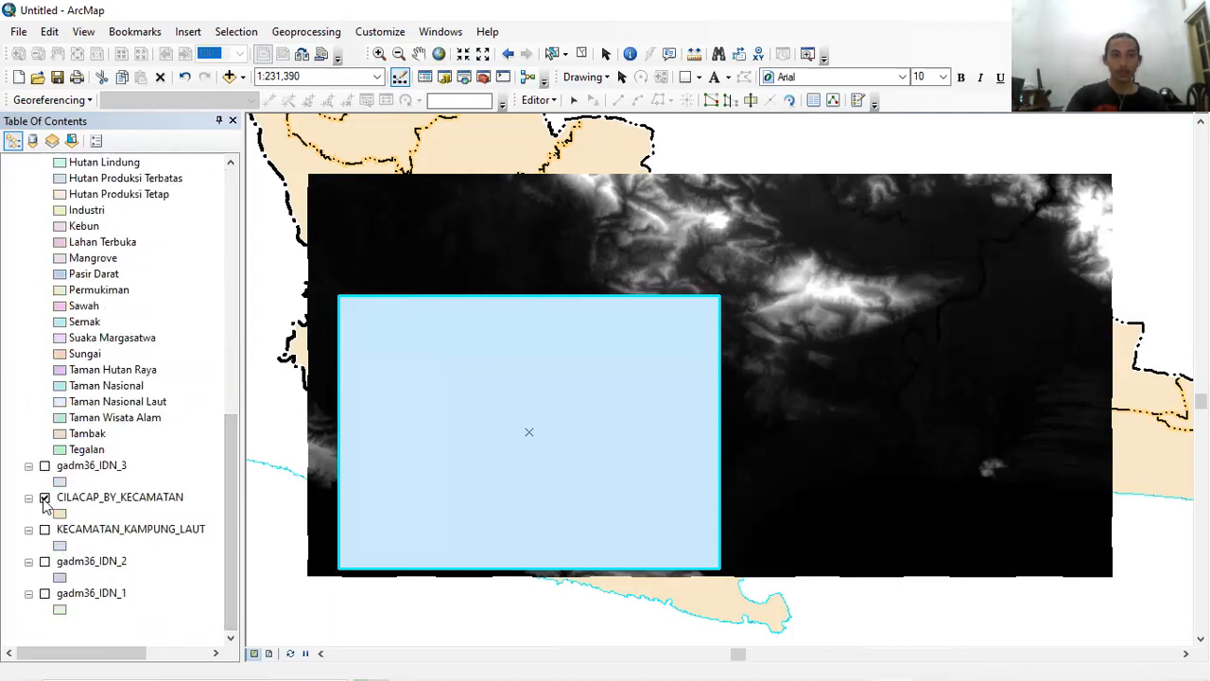
click(44, 496)
scroll(204, 379, up, 12)
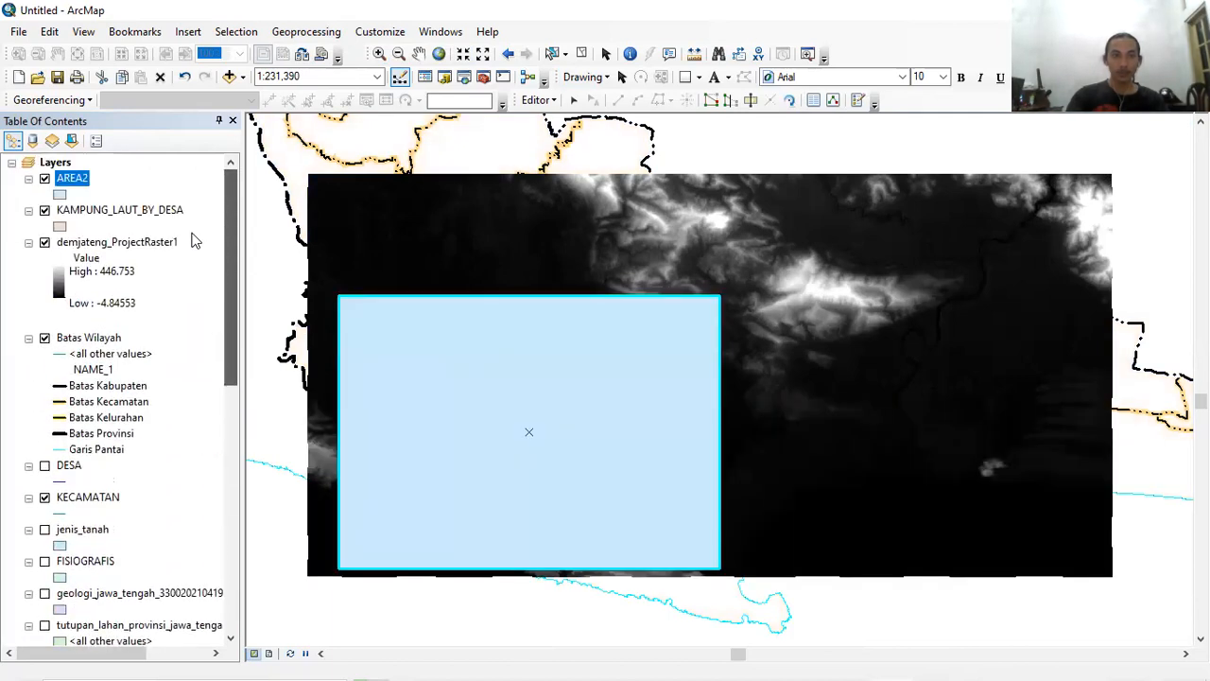
click(45, 337)
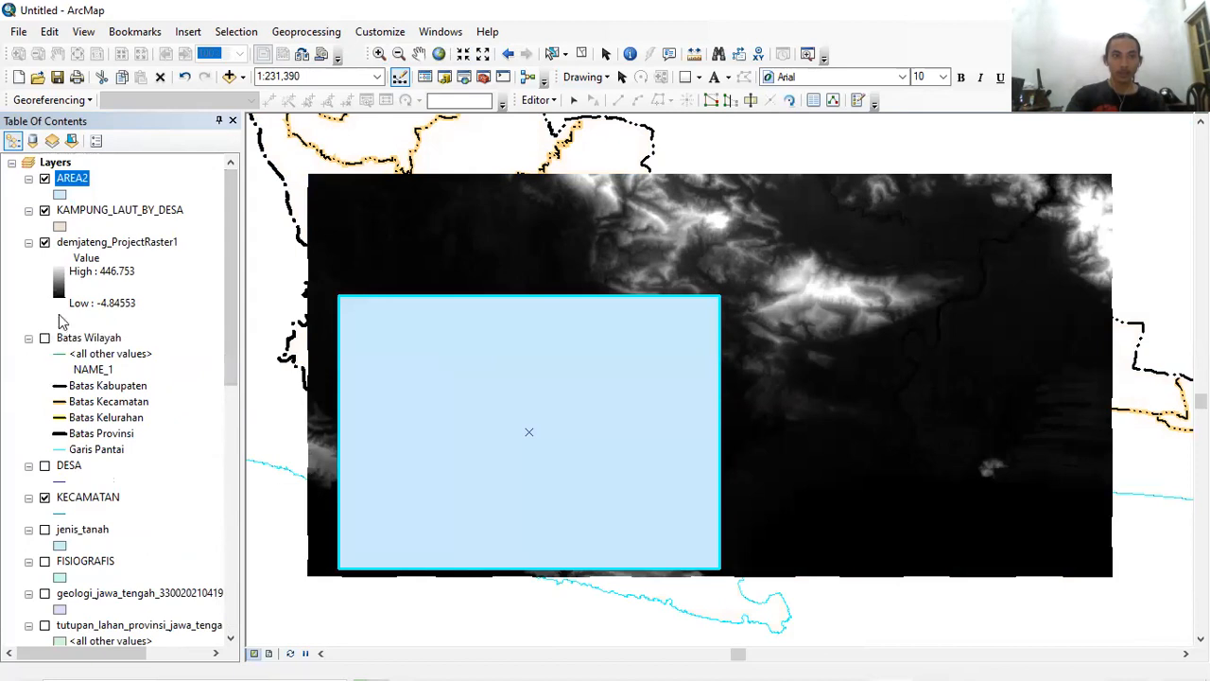
click(44, 211)
drag(76, 212, 80, 331)
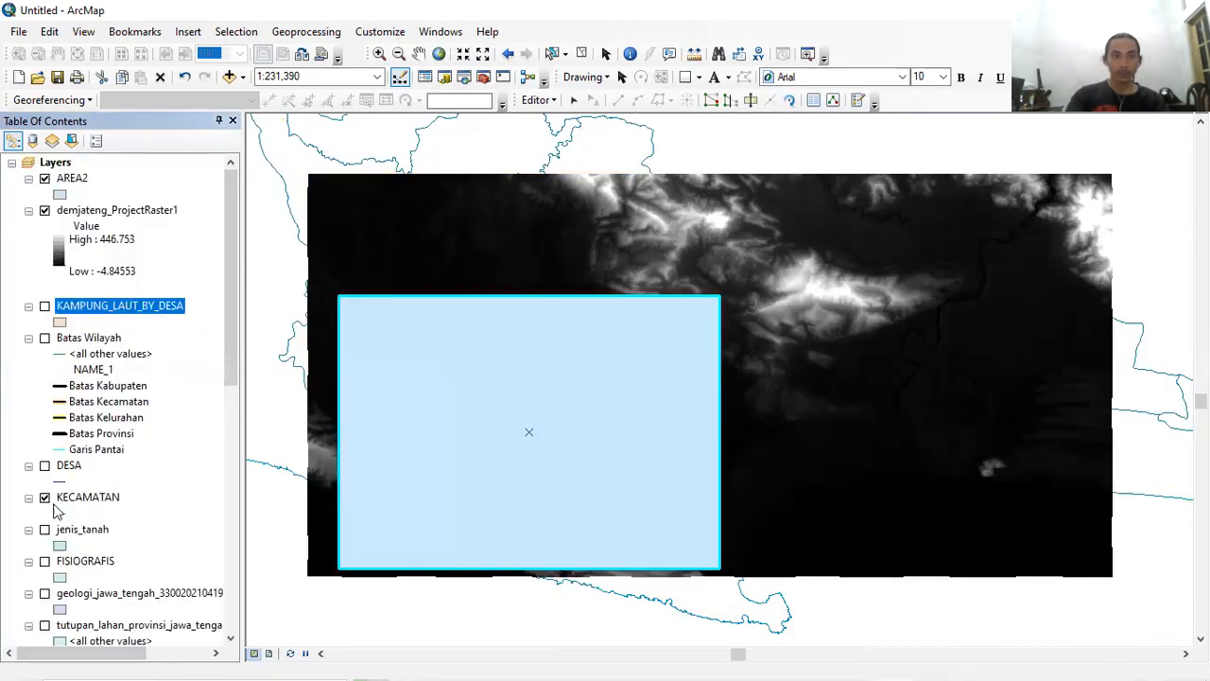
Remove the KECAMATAN and DESA layers from the map
click(66, 498)
ctrl+click(63, 467)
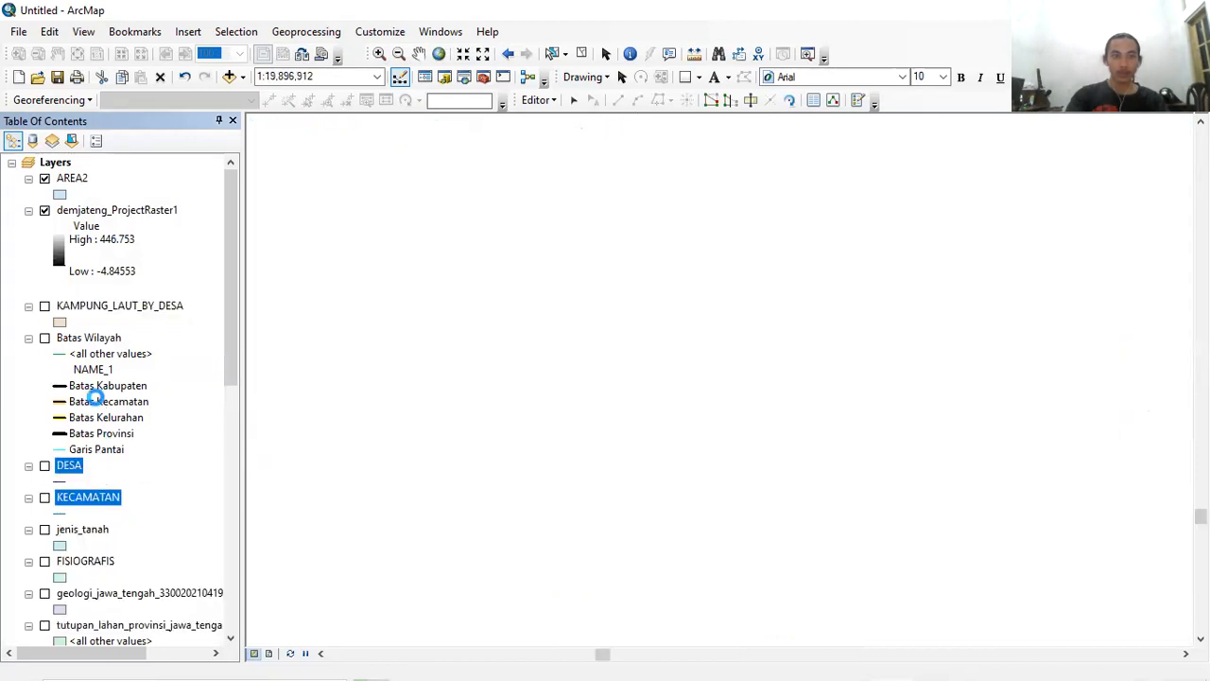
key(Delete)
Zoom to the AREA2 layer, then stop editing and save the rectangle
right_click(79, 181)
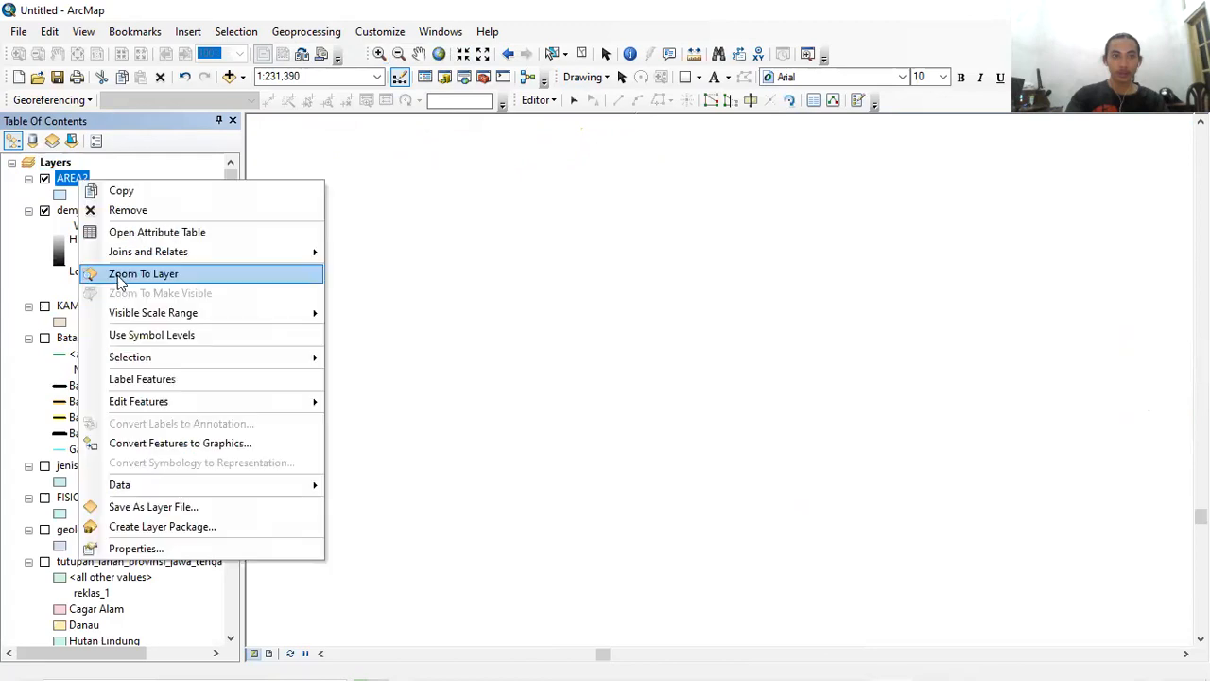
click(120, 275)
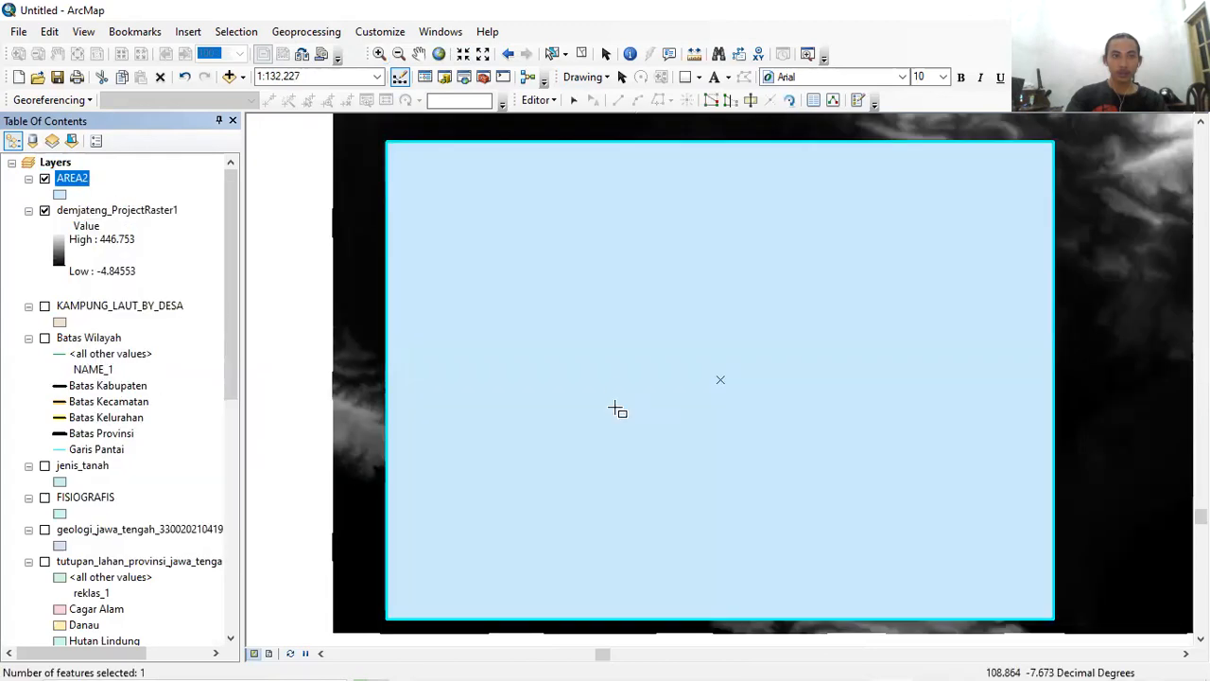
click(544, 138)
click(550, 407)
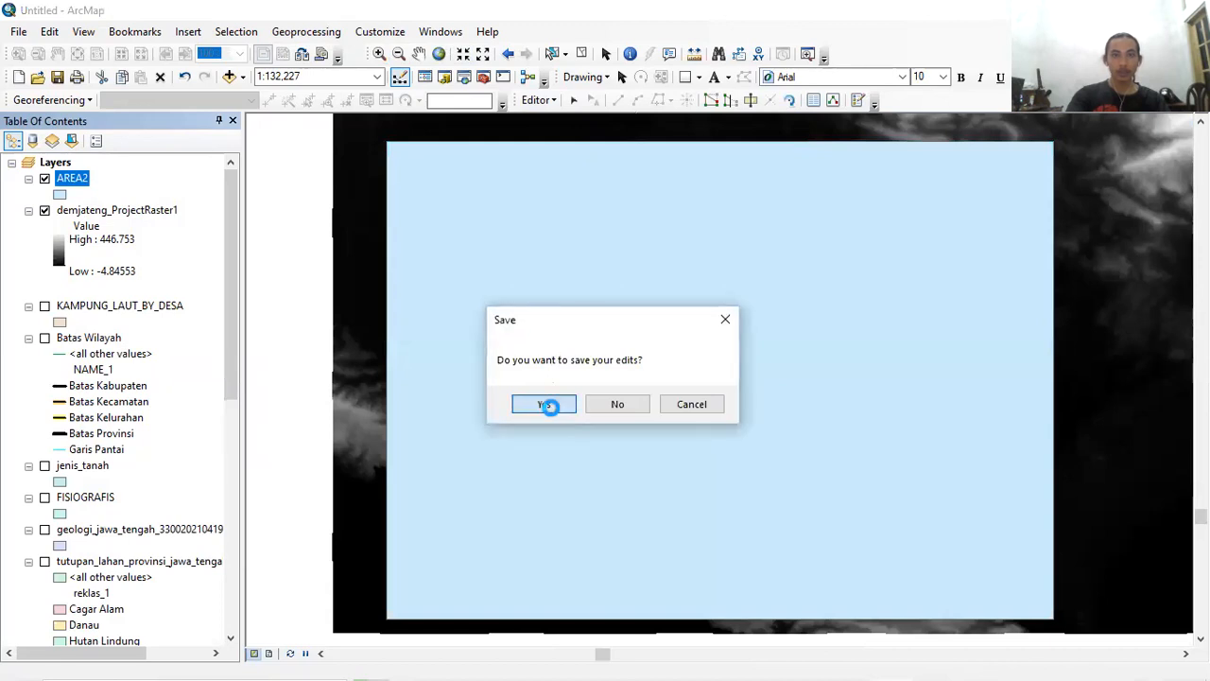
Check that AREA2's attribute table holds a single polygon record
right_click(72, 178)
click(162, 233)
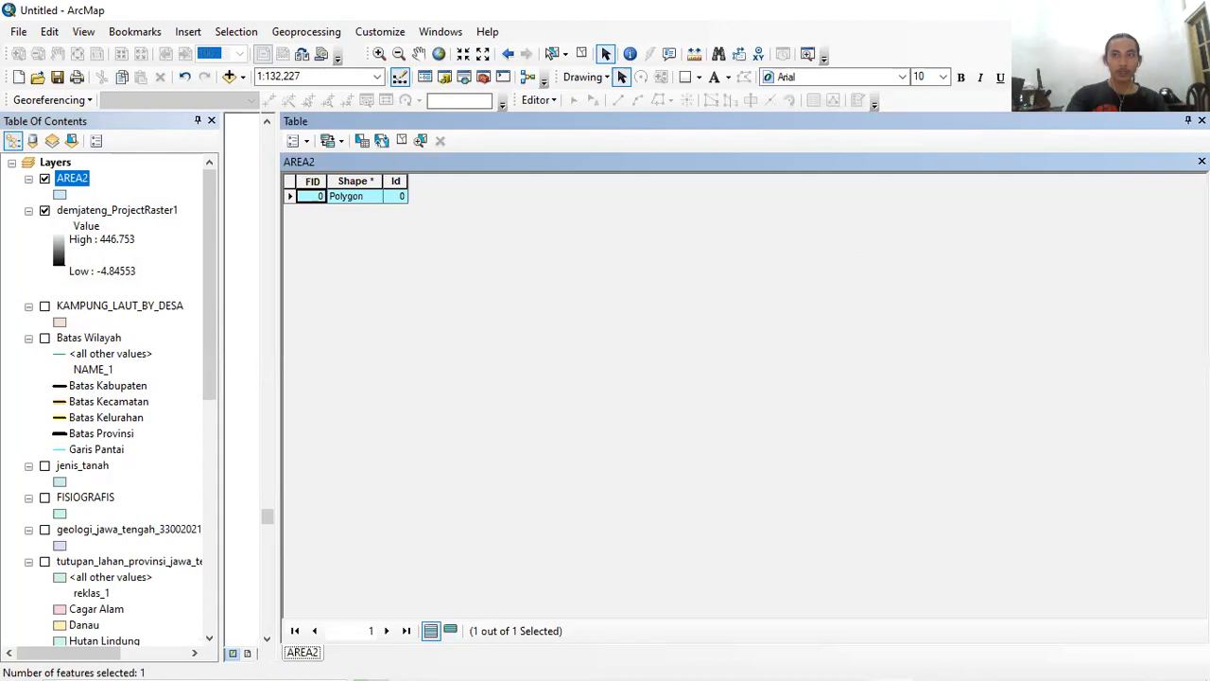
click(1201, 121)
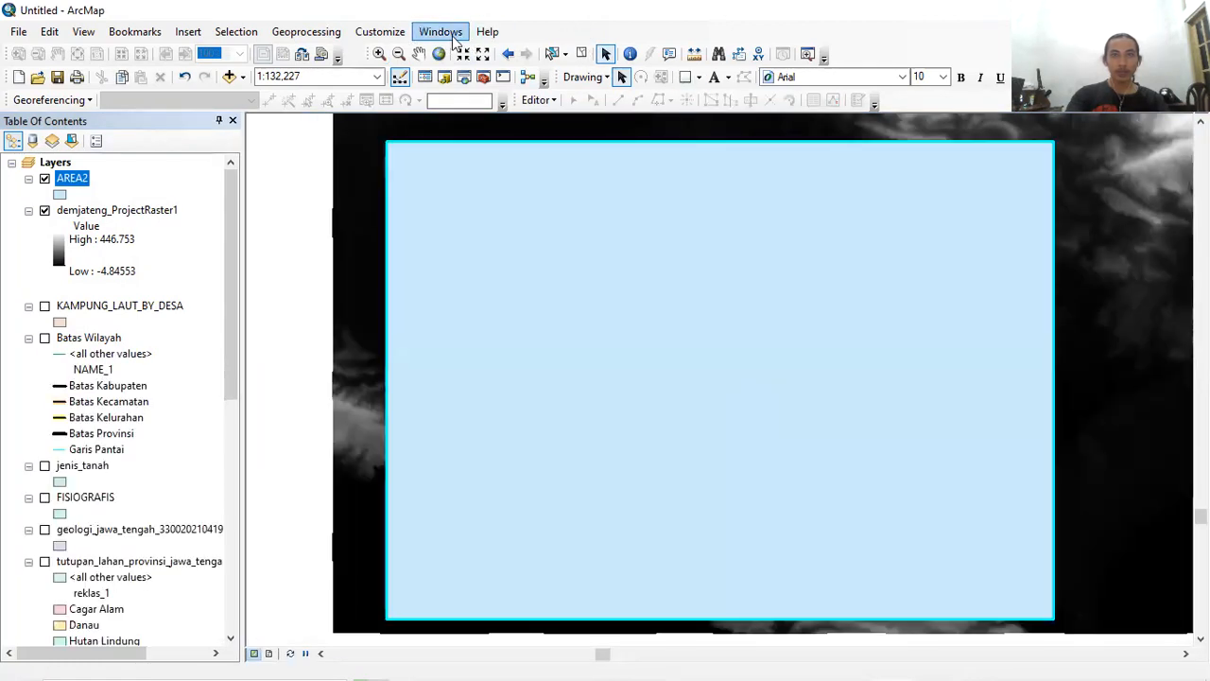
Open the Image Analysis window with demjateng_ProjectRaster1 selected
click(440, 32)
click(473, 180)
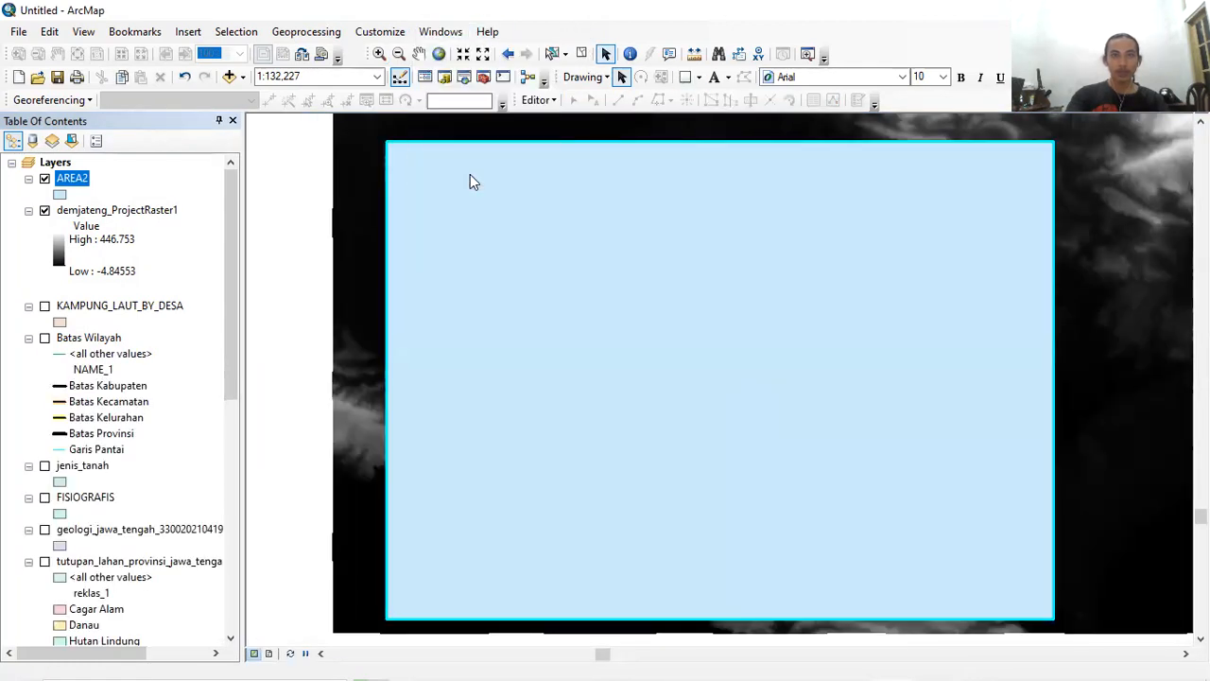
click(1040, 162)
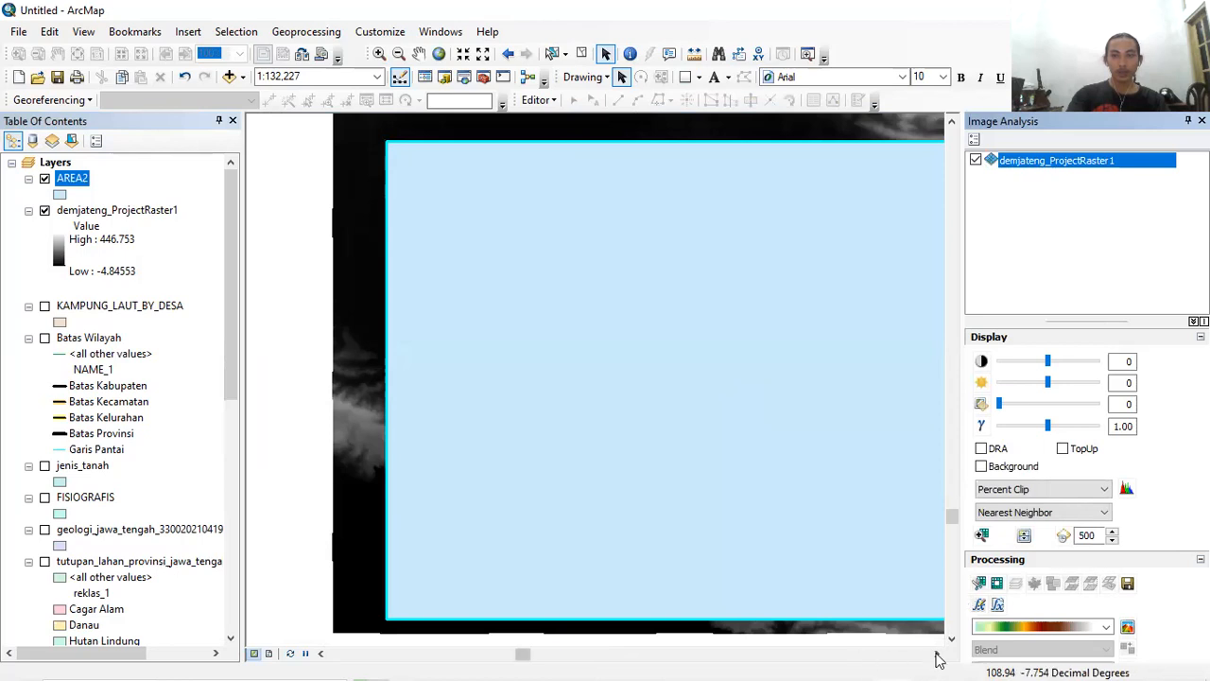
click(938, 653)
click(938, 653)
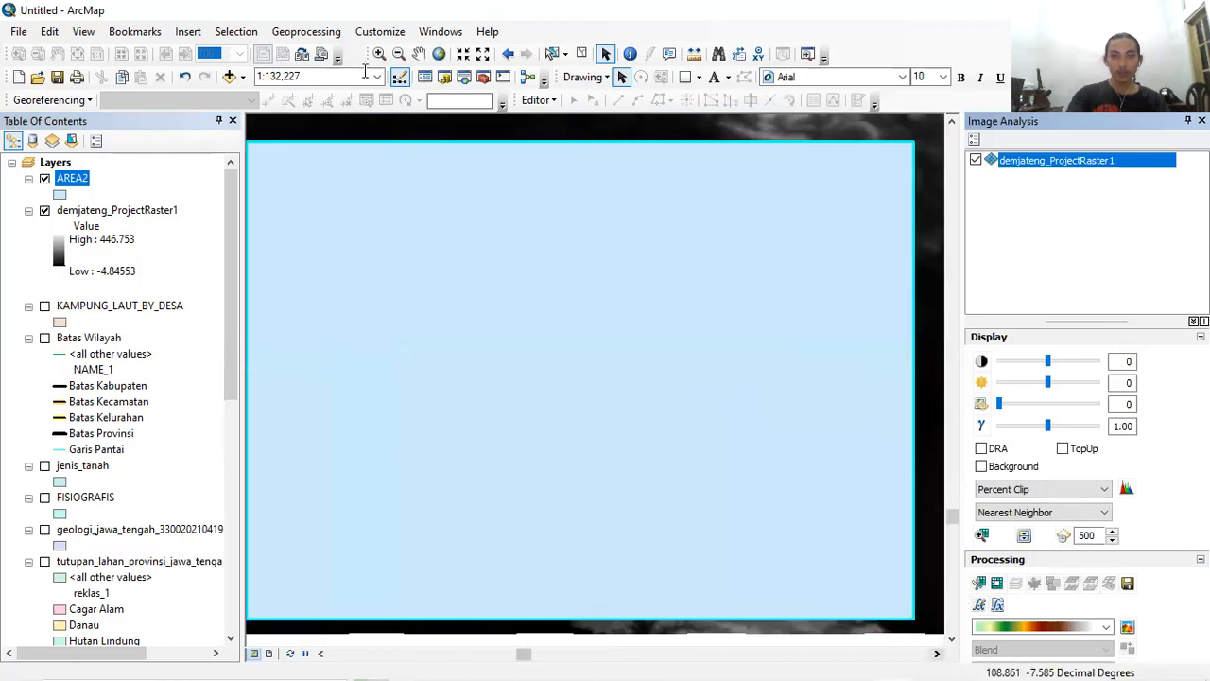
Frame the AREA2 rectangle, clip the DEM to it, and hide the original raster
click(398, 54)
drag(317, 207, 800, 521)
click(378, 54)
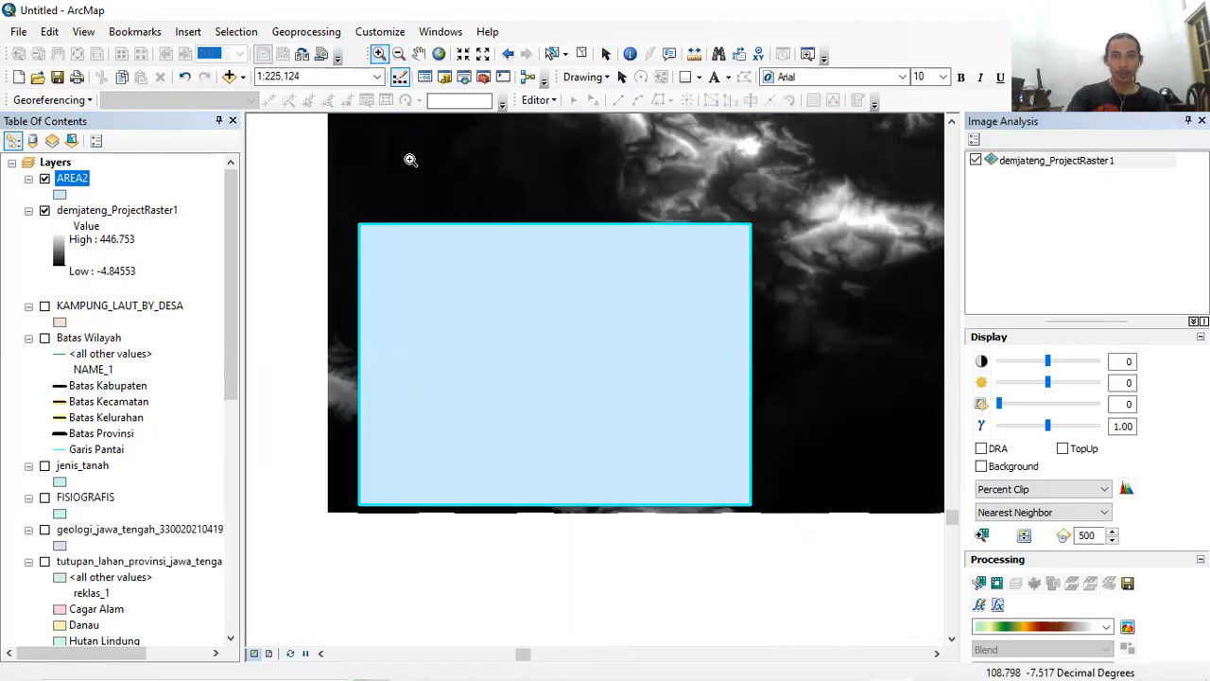
drag(318, 176, 790, 546)
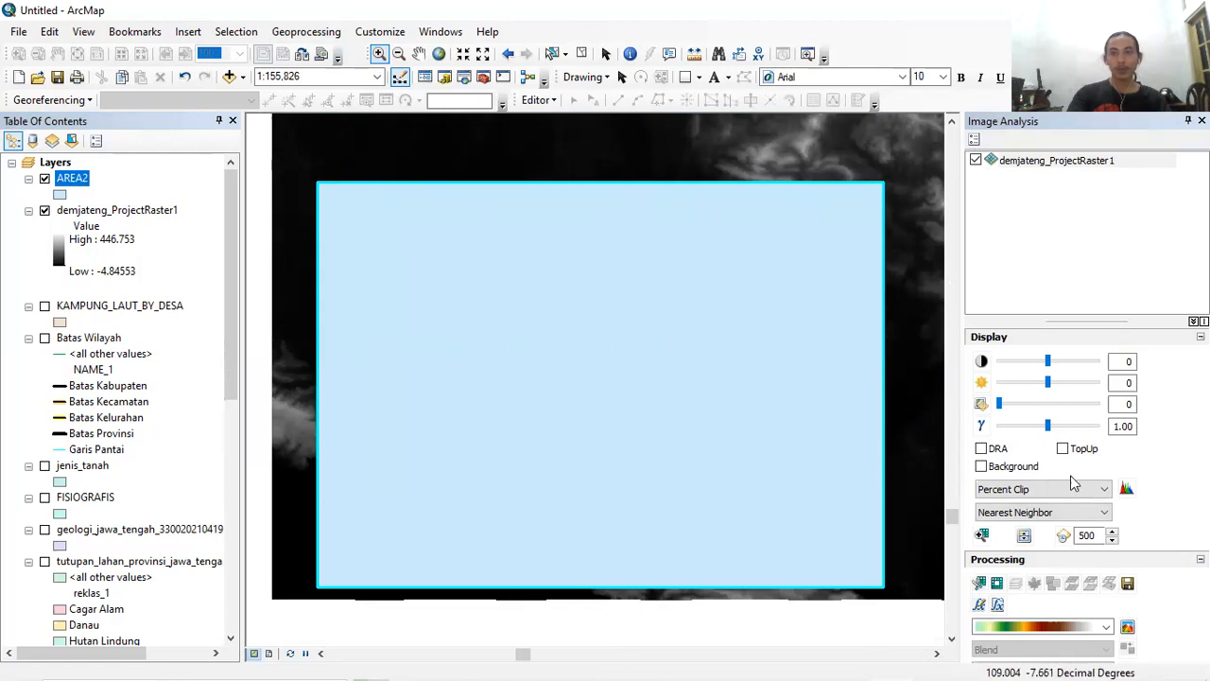
click(981, 585)
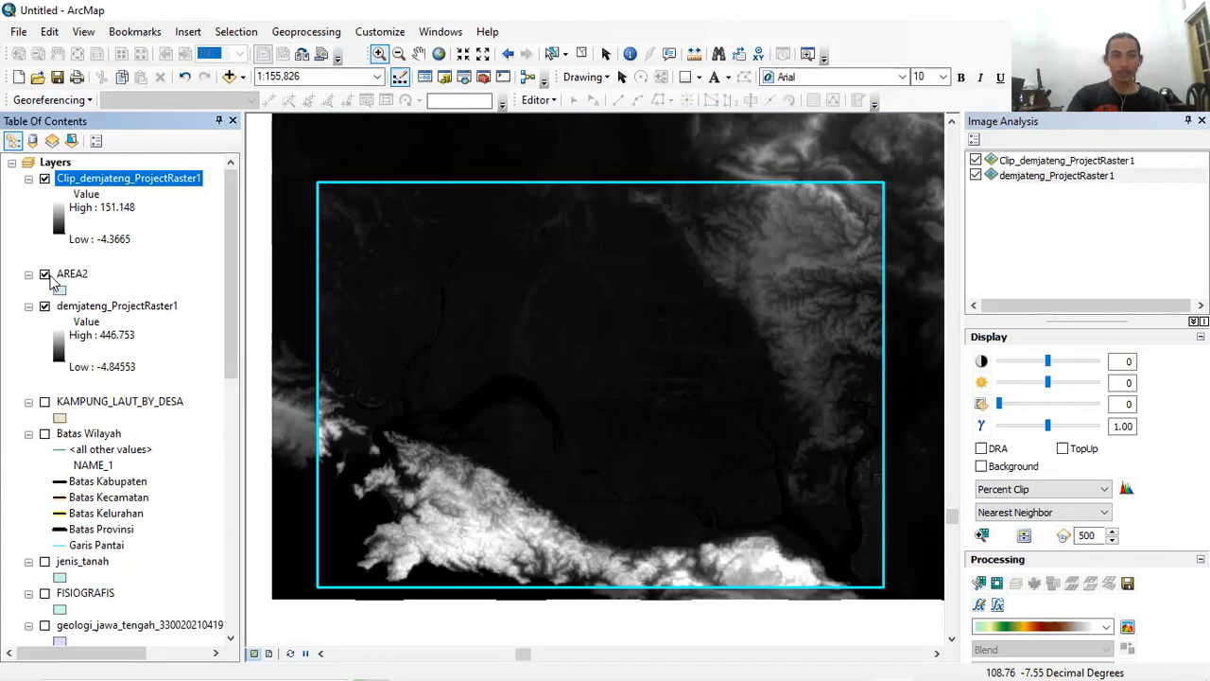
click(44, 307)
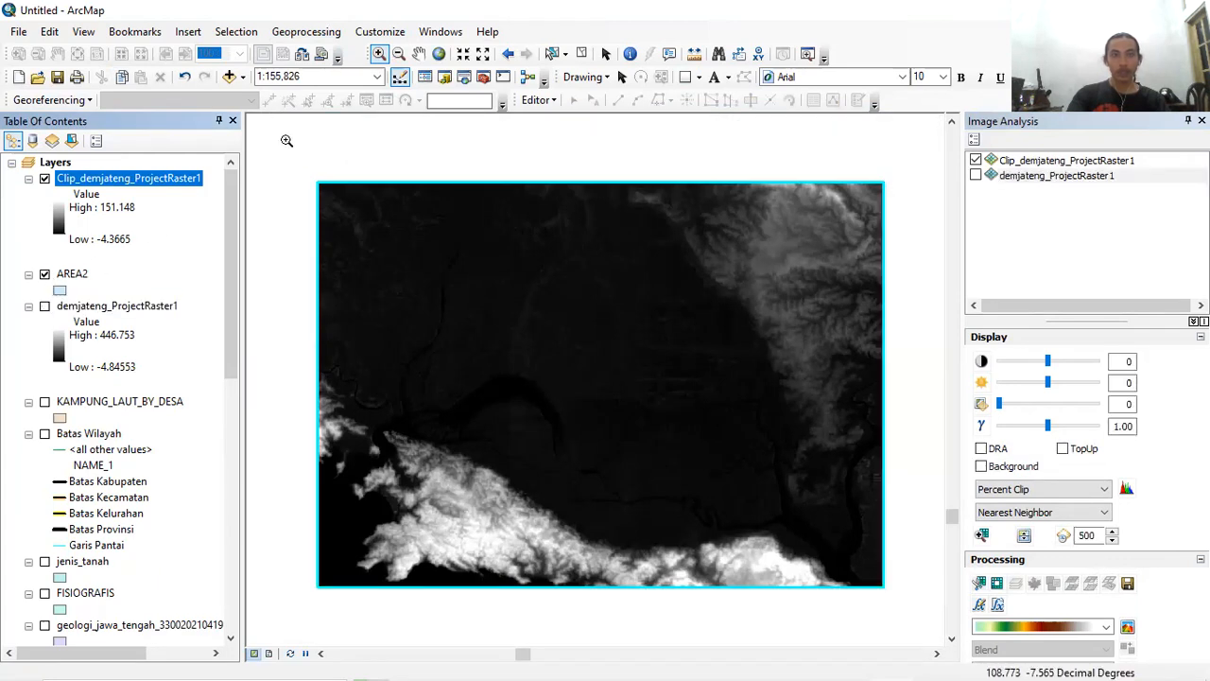
Export the clipped raster, choosing the KELERENGAN folder under DATA SATUAN LAHAN as output location
right_click(147, 184)
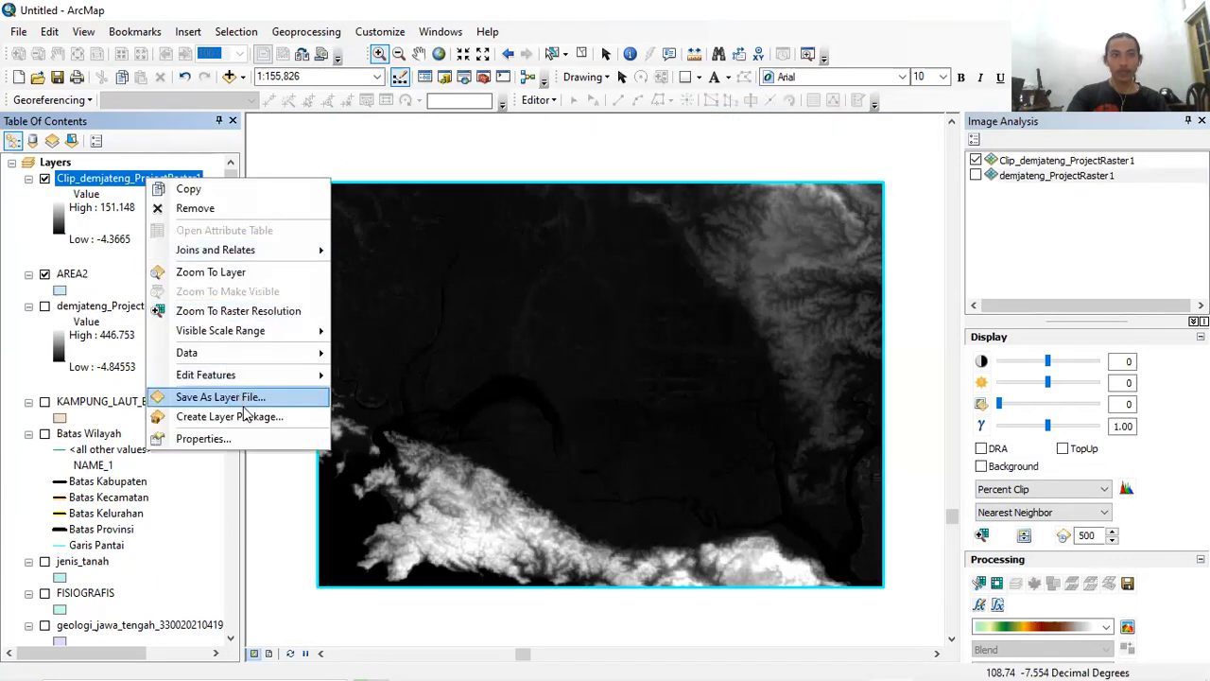
mouse_move(290, 357)
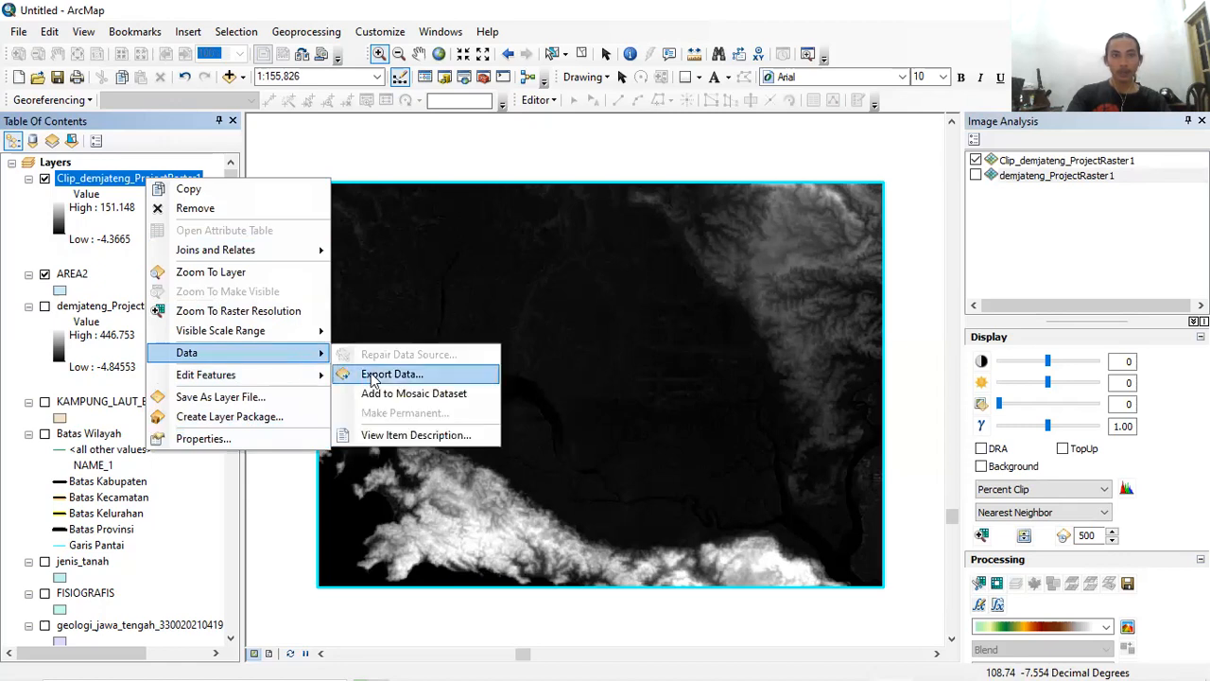
click(404, 370)
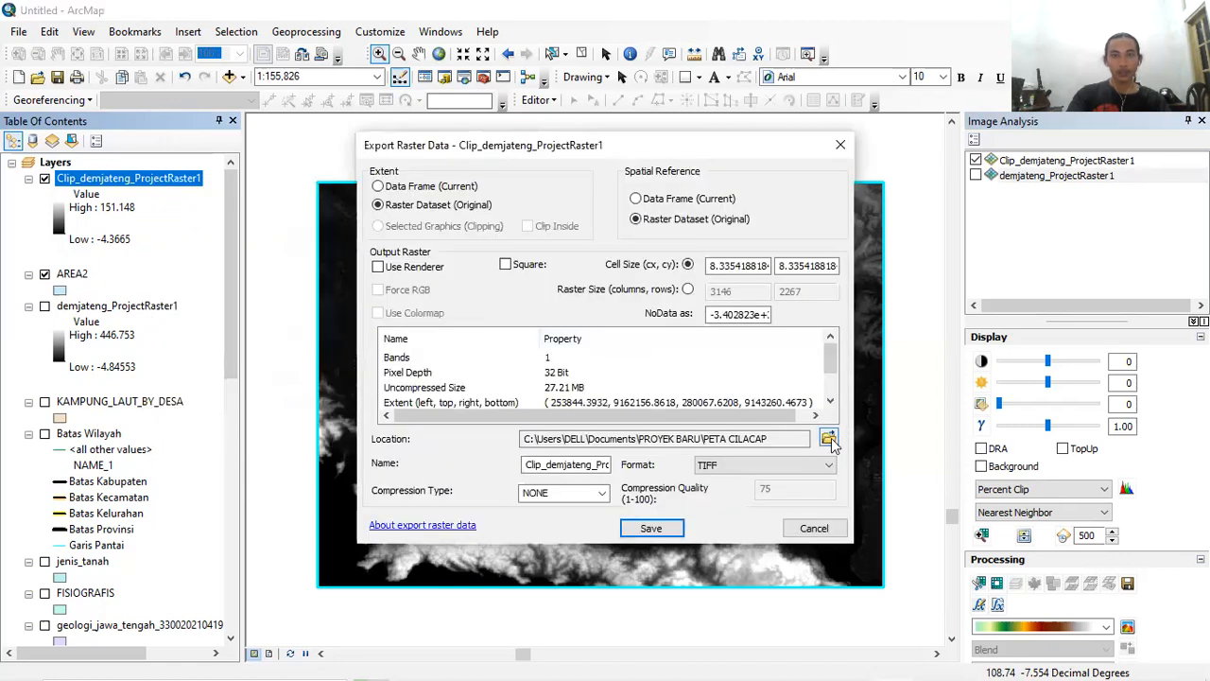
click(828, 437)
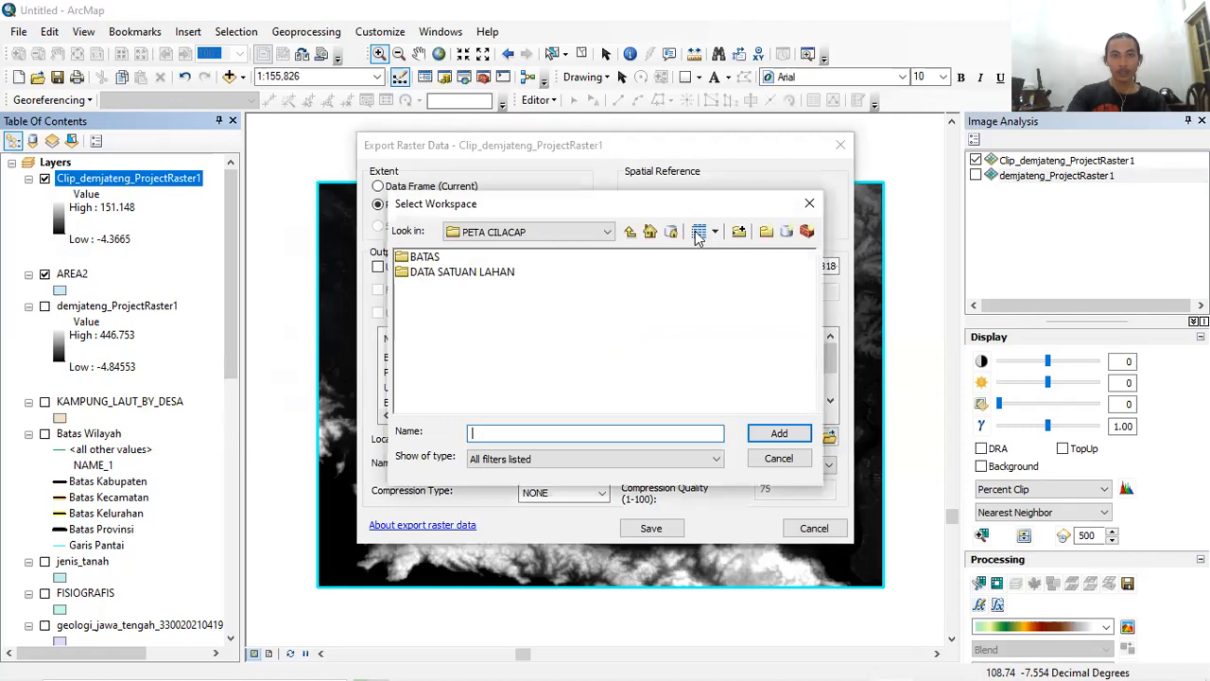
click(498, 274)
double_click(498, 274)
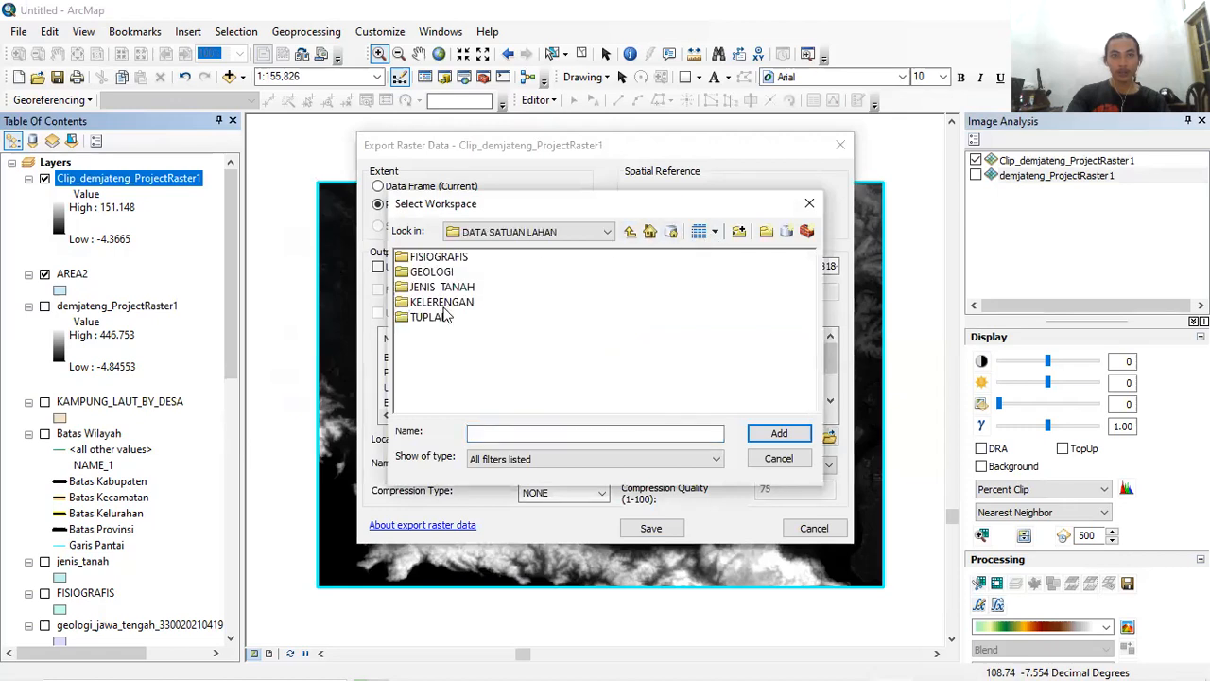
double_click(444, 302)
double_click(419, 258)
click(536, 434)
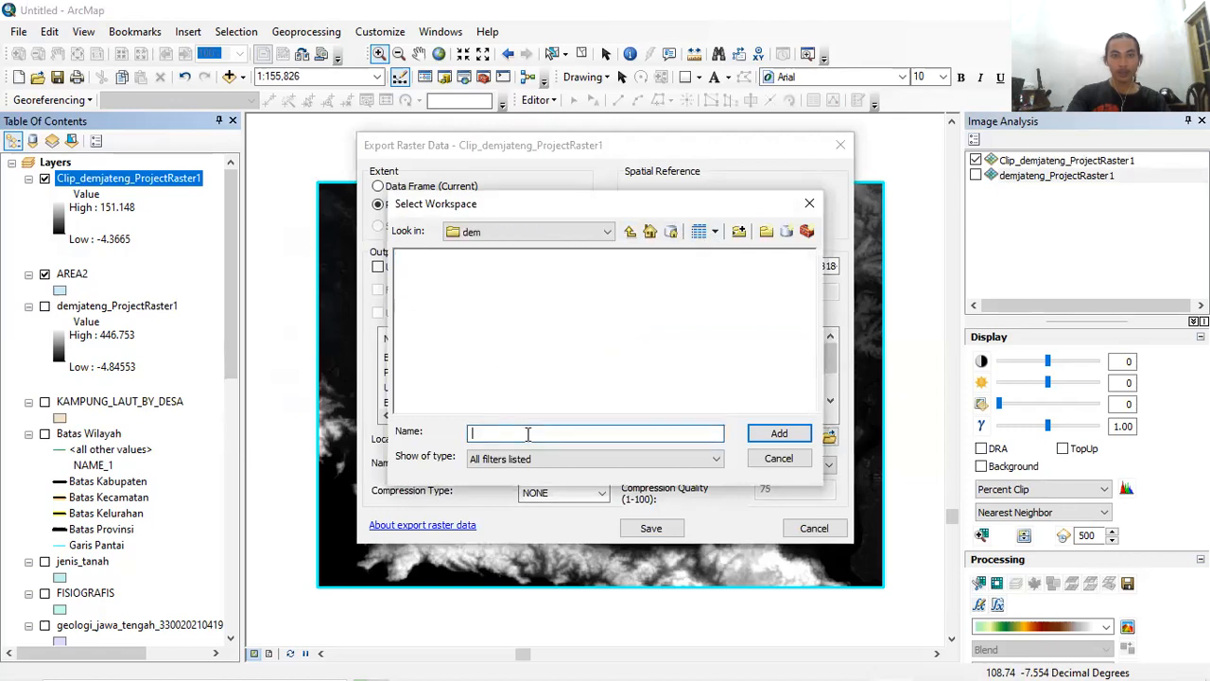
click(629, 232)
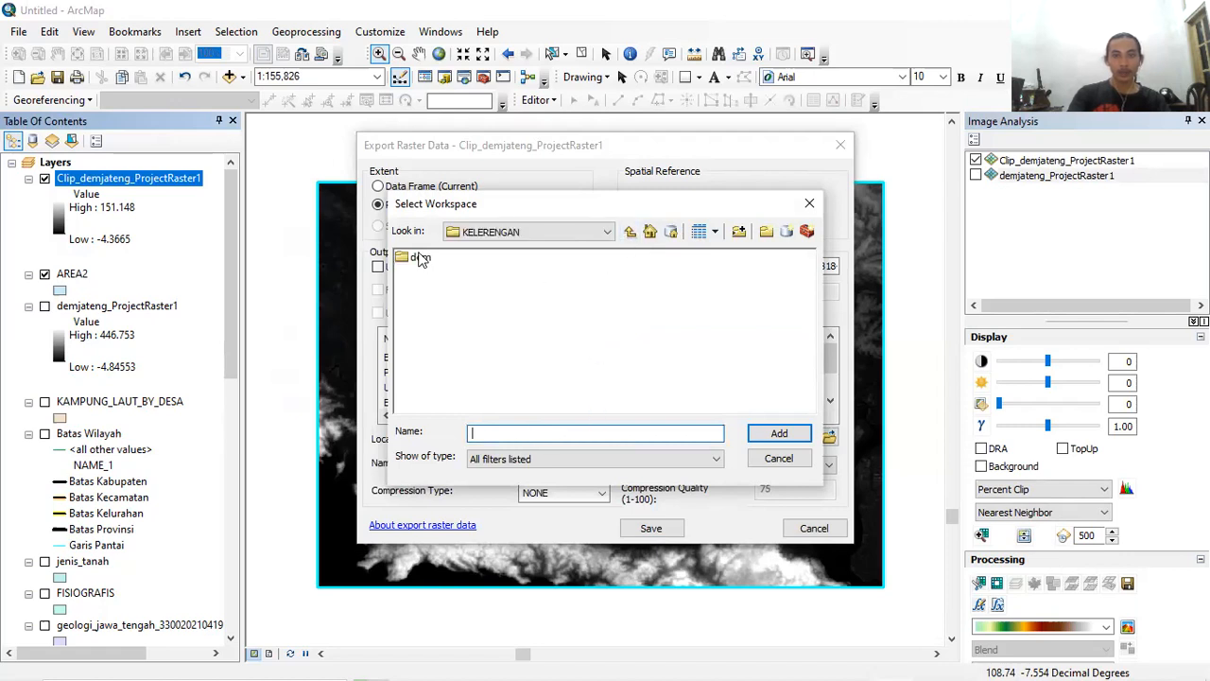
click(778, 433)
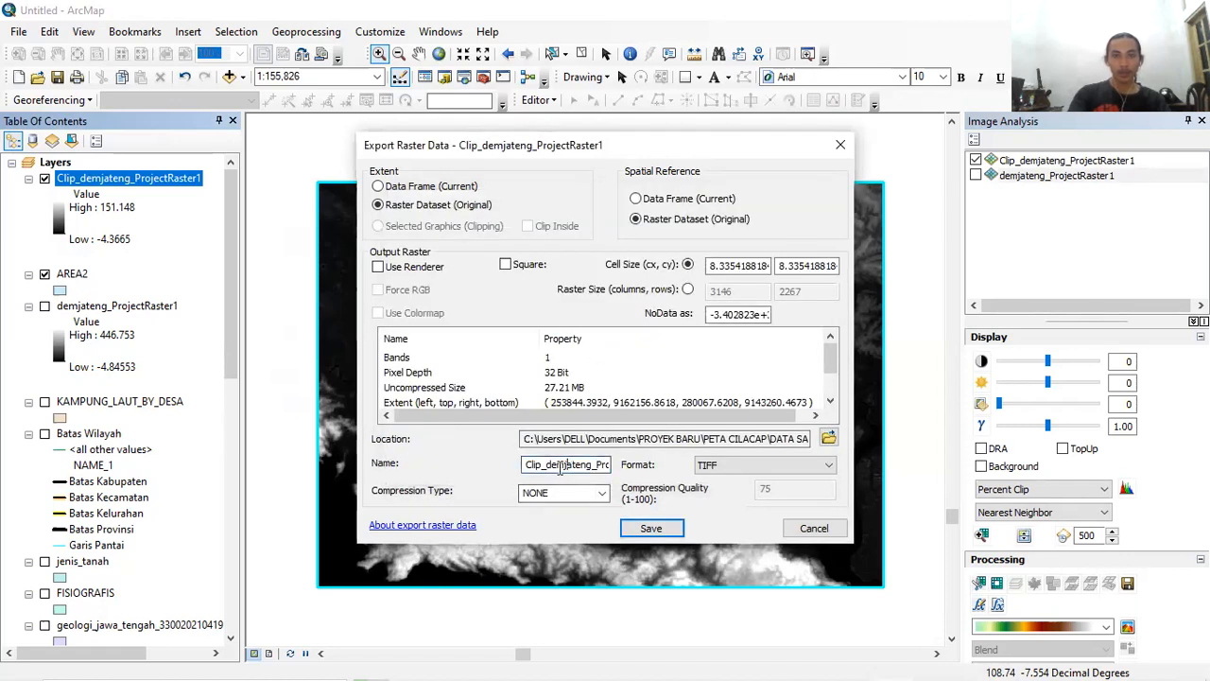
Name the export KAMPUNGLAUT.tif, save it, and add it to the map
drag(528, 464, 593, 478)
key(BackSpace)
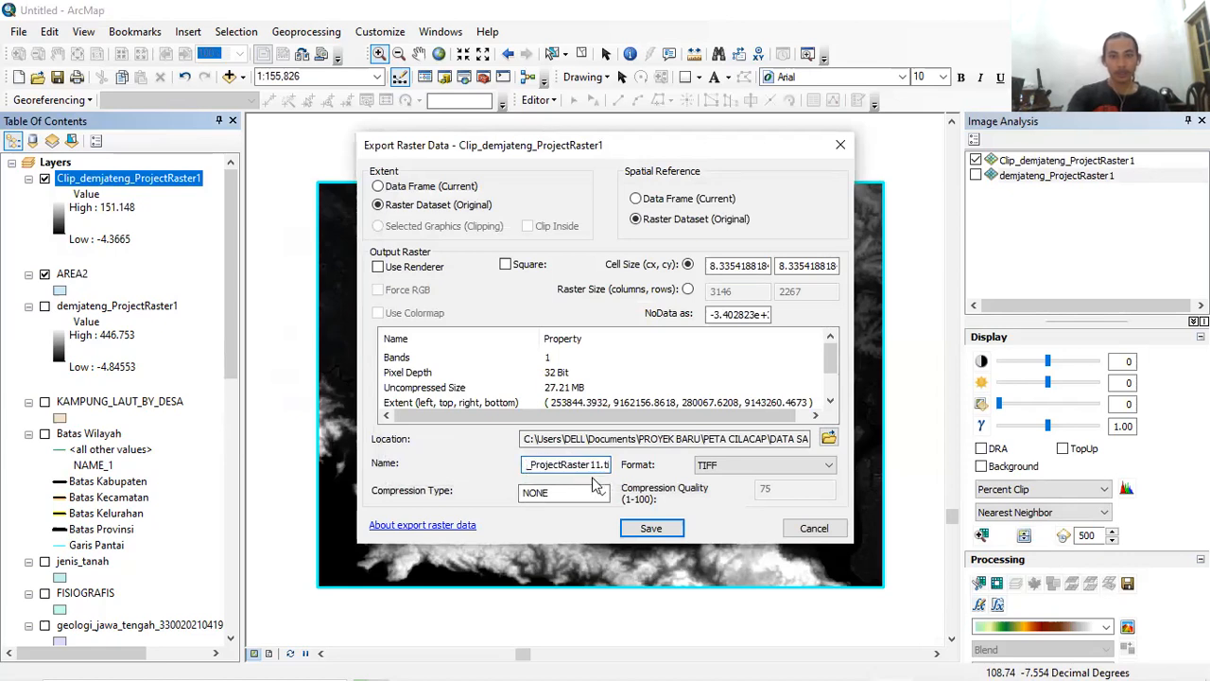
drag(523, 466, 601, 479)
key(BackSpace)
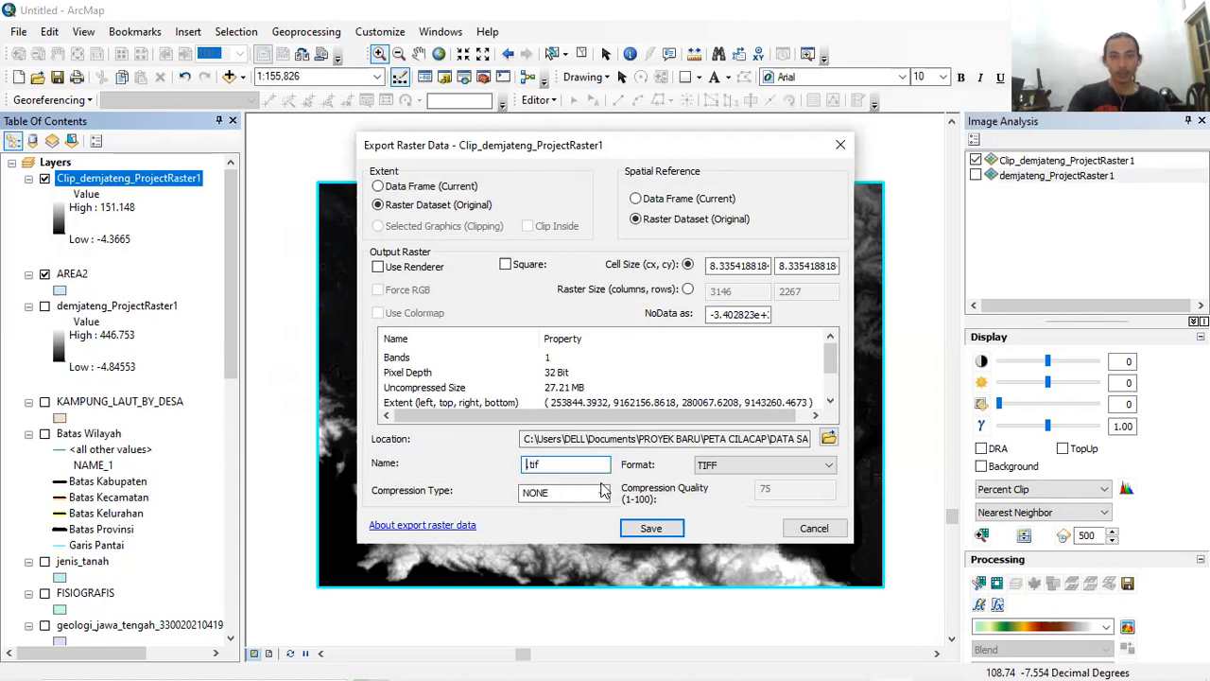
text(J)
key(BackSpace)
key(BackSpace)
key(BackSpace)
text(KAMPUNGLAU)
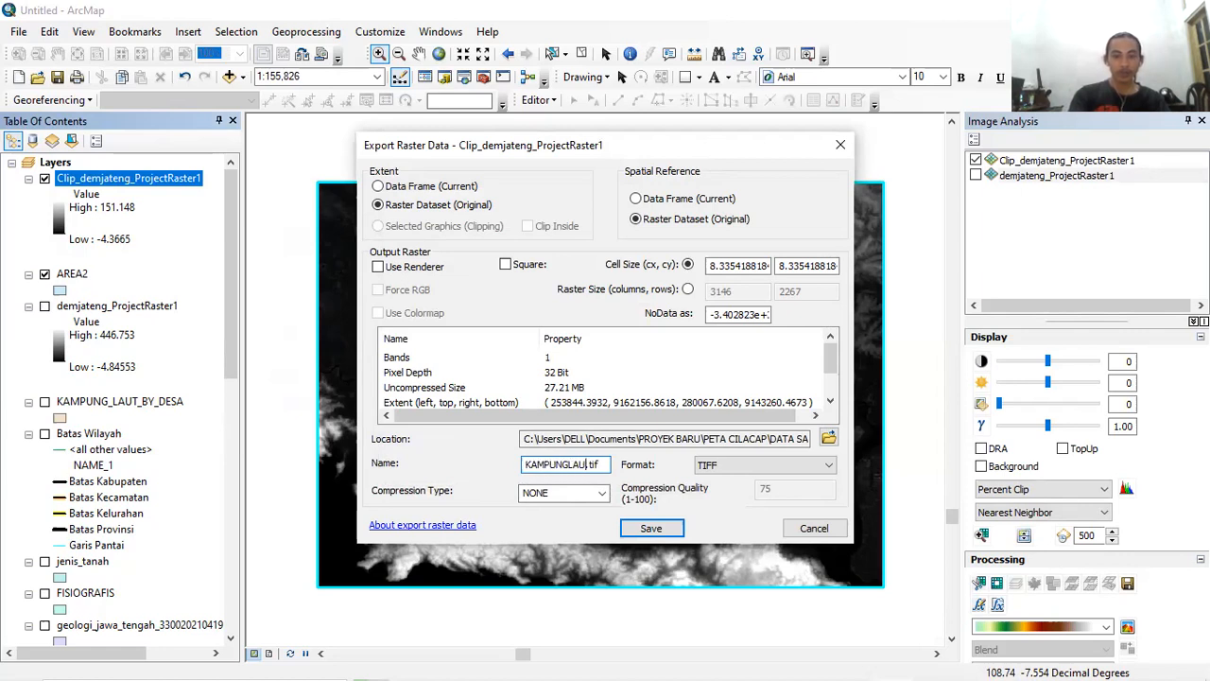
click(659, 530)
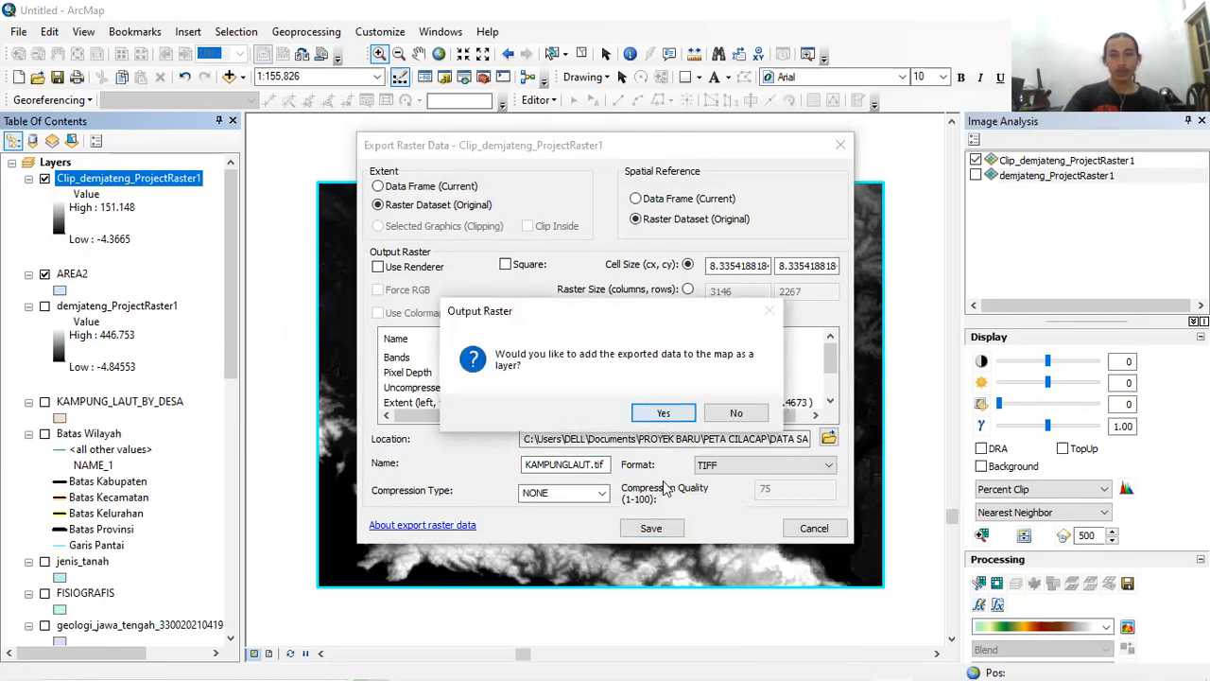
click(663, 413)
Remove the Clip_demjateng and demjateng_ProjectRaster1 layers from the map
right_click(83, 283)
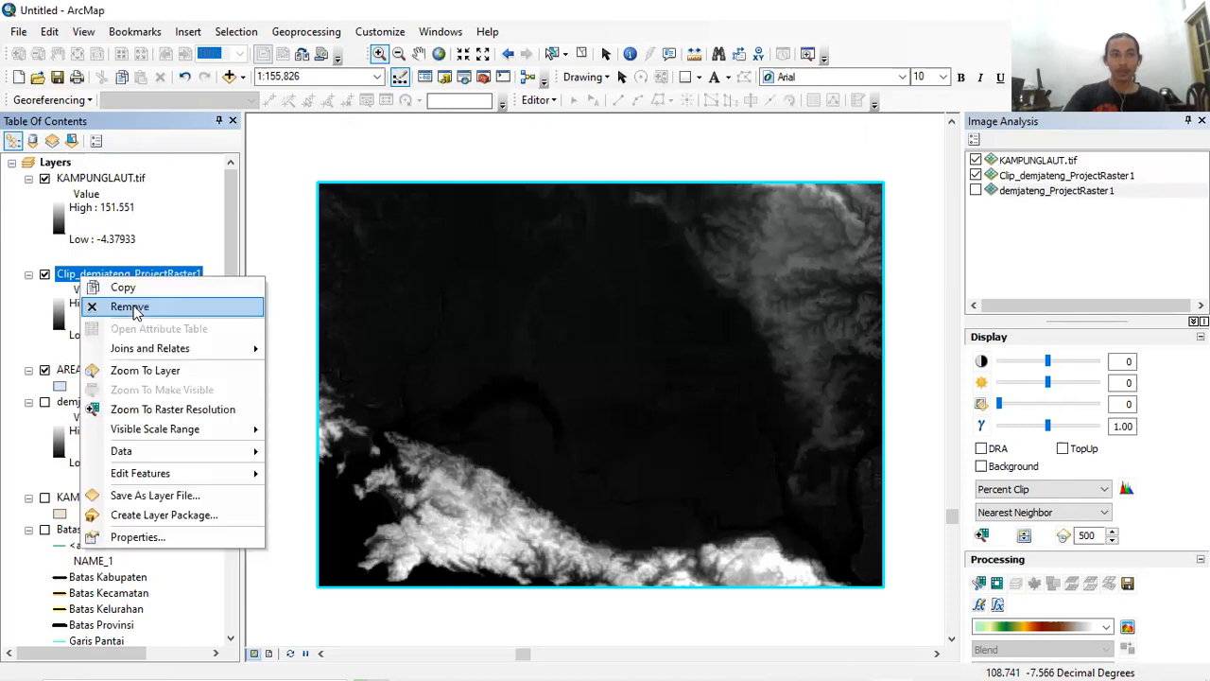
click(123, 305)
click(110, 180)
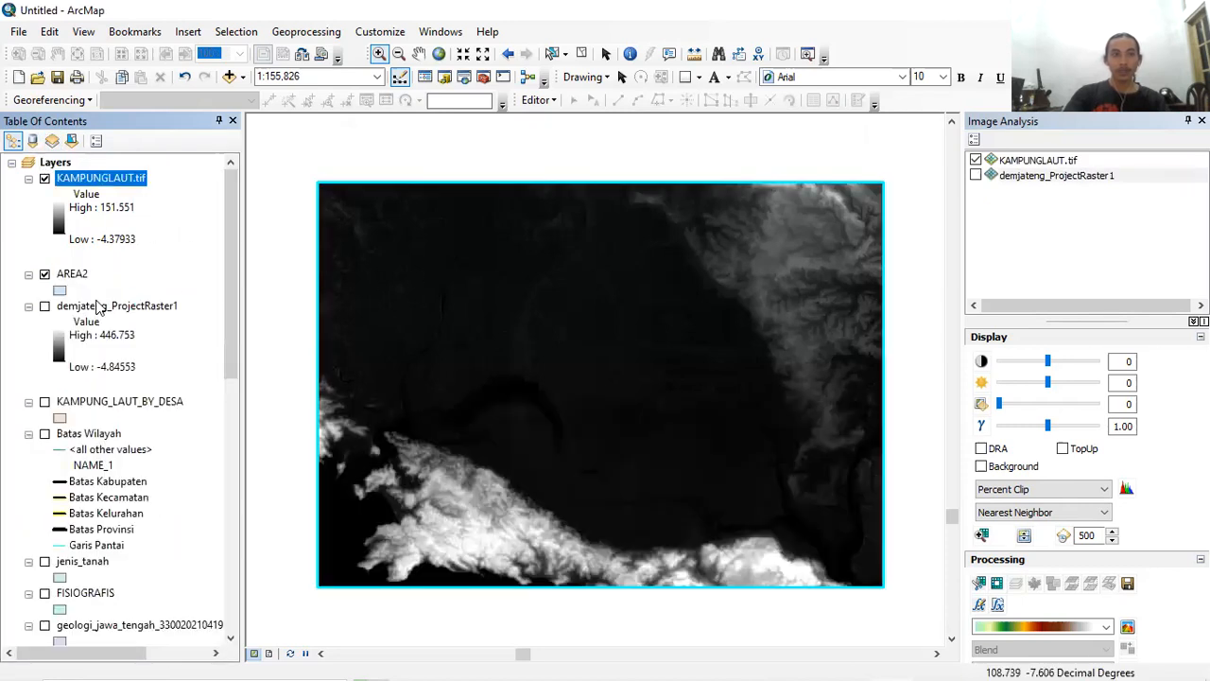
click(100, 308)
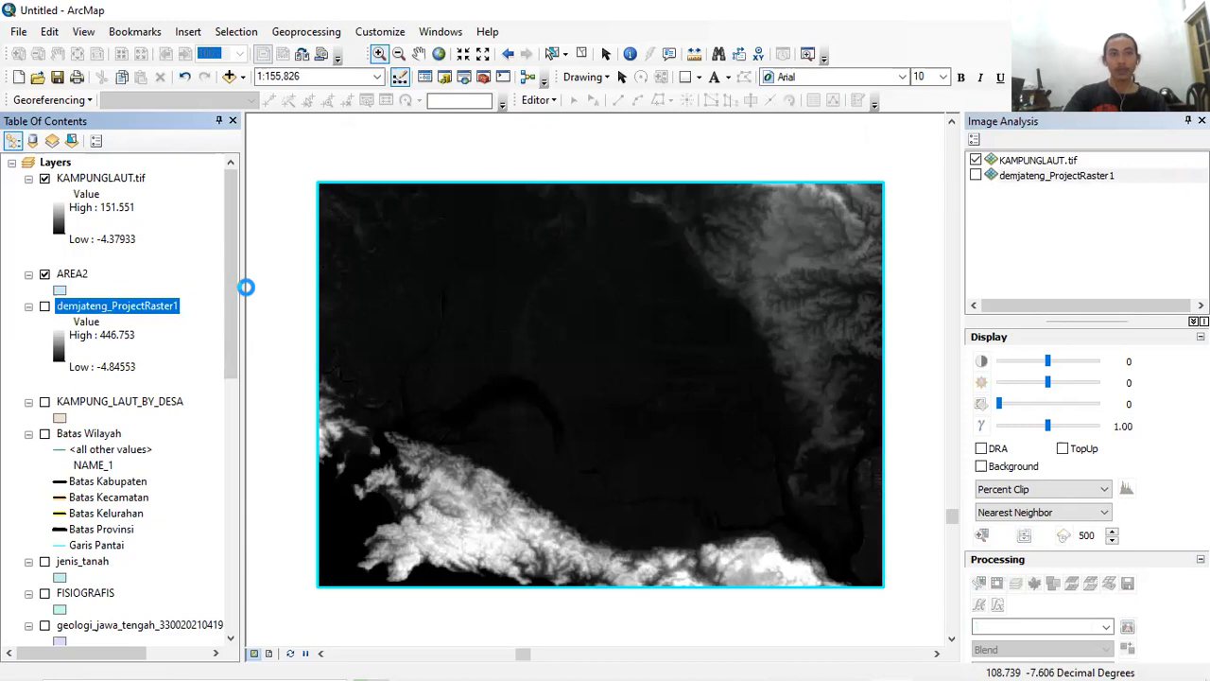
key(Delete)
Zoom in so KAMPUNGLAUT.tif fills the map, then open ArcToolbox
click(78, 279)
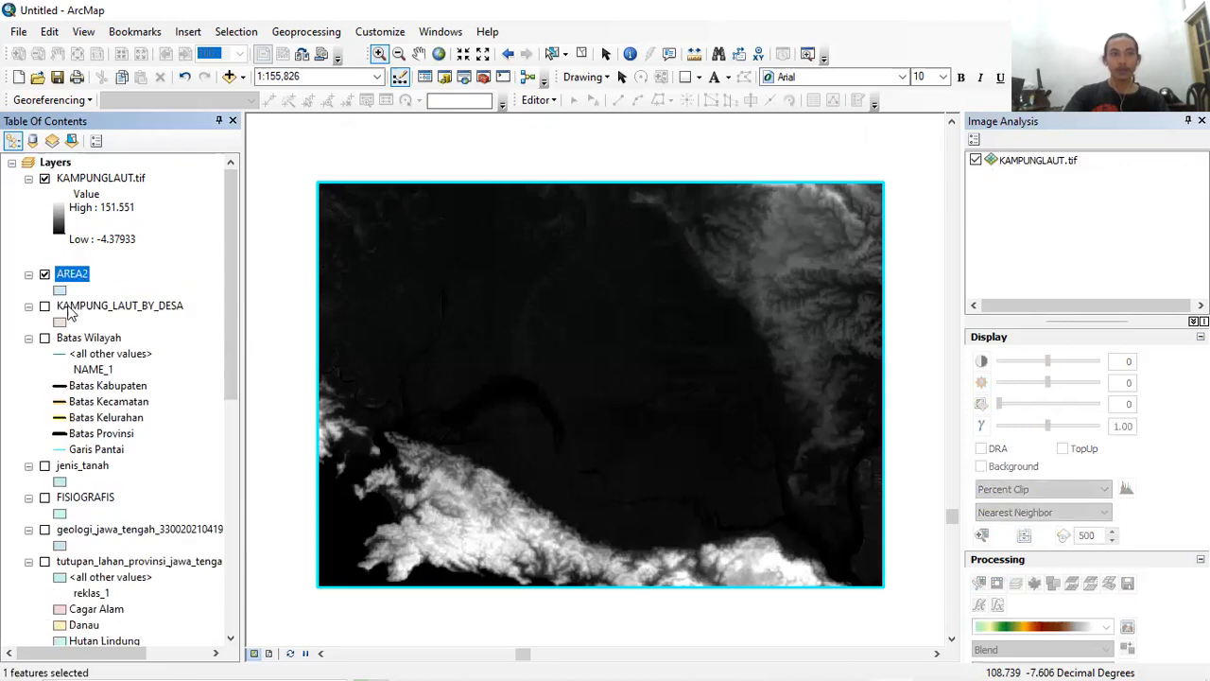
click(106, 180)
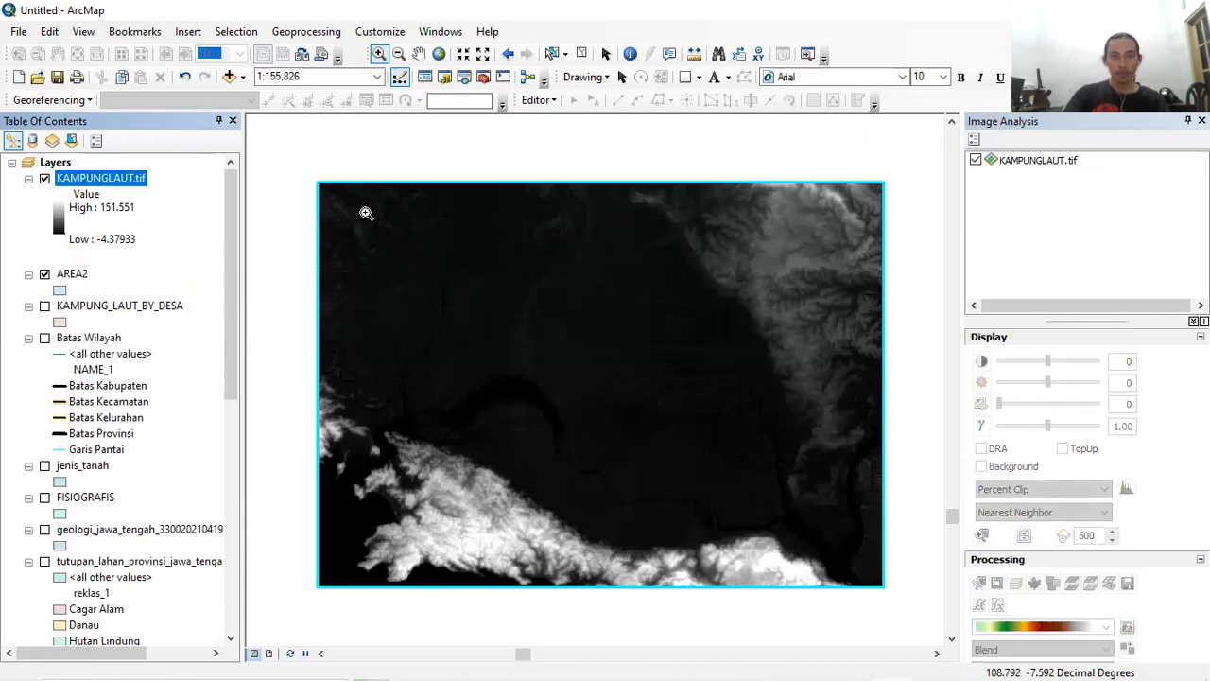
drag(297, 173, 926, 603)
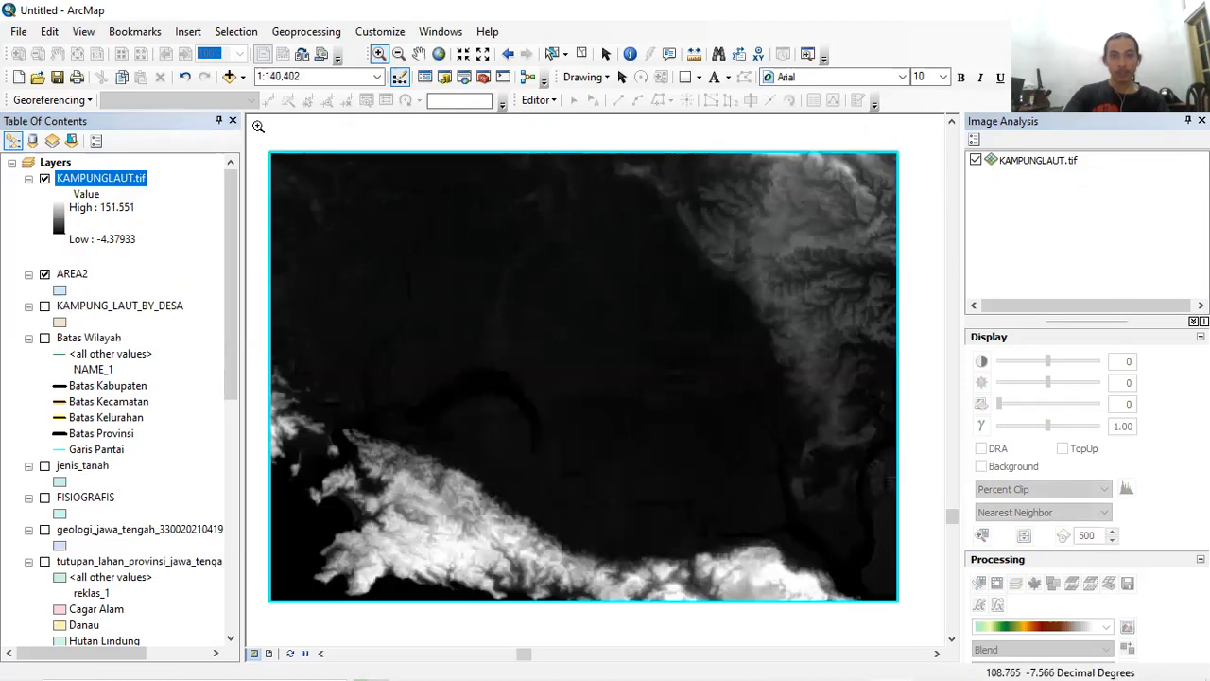
drag(944, 527, 915, 626)
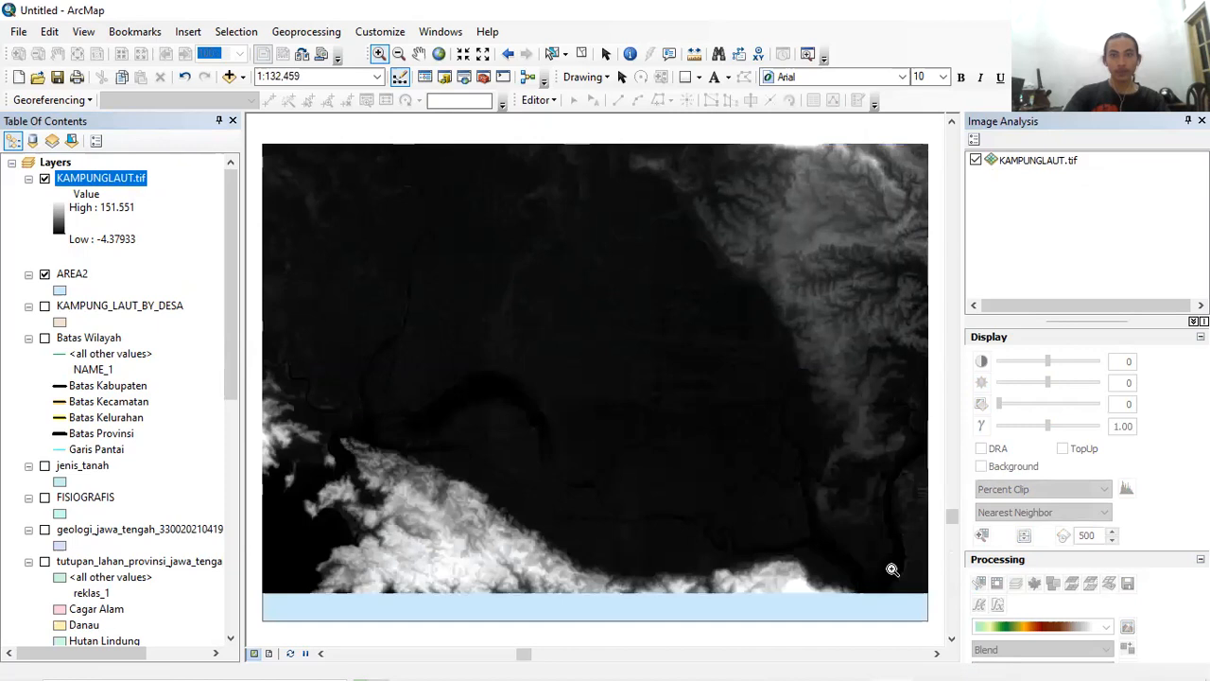
click(482, 76)
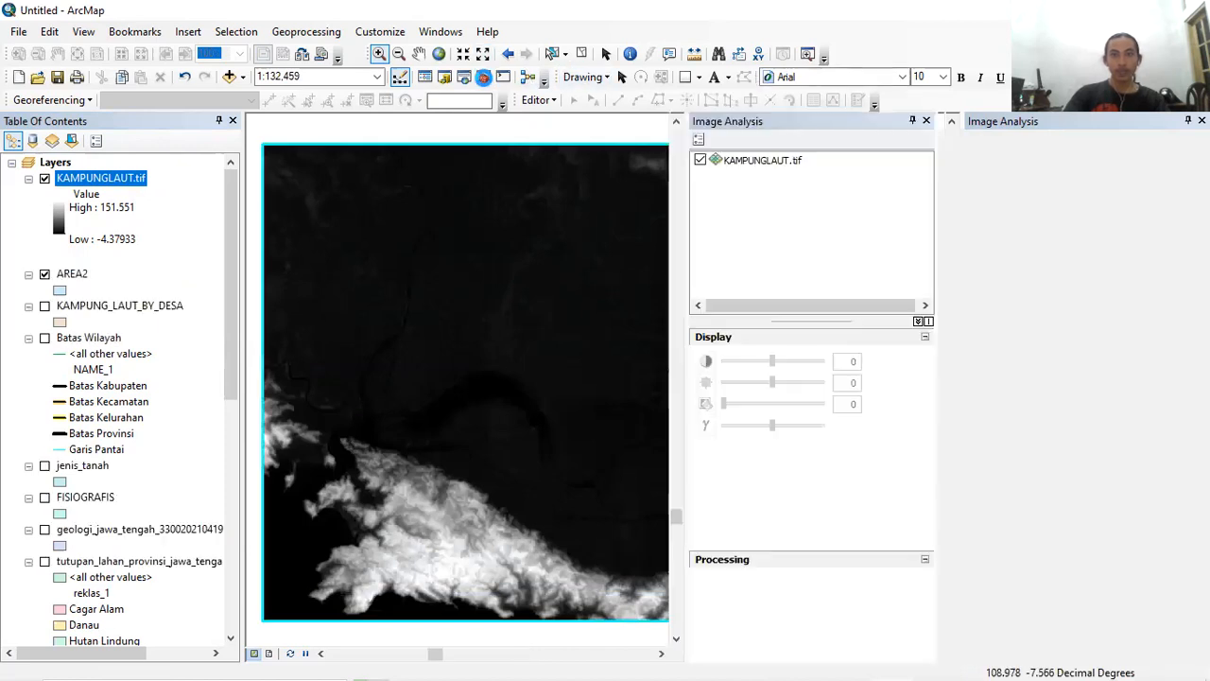
Collapse the open Projections, Raster and Data Management toolsets in ArcToolbox
click(926, 121)
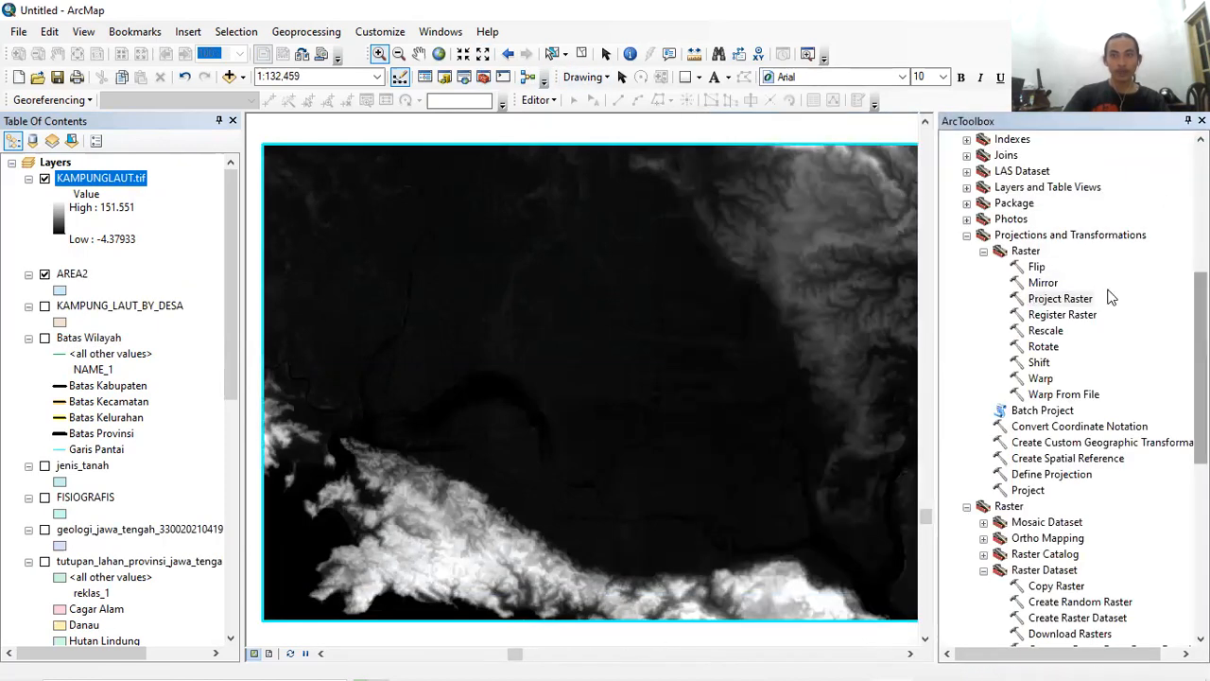
double_click(1000, 236)
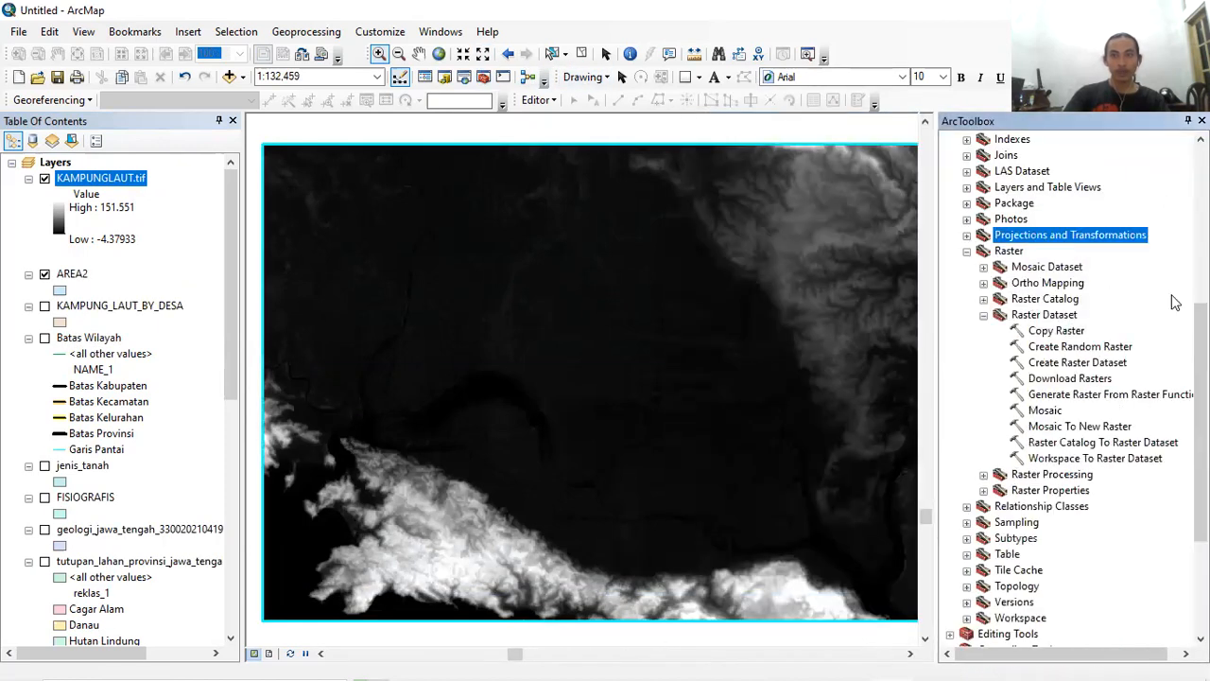
click(966, 252)
scroll(950, 254, up, 6)
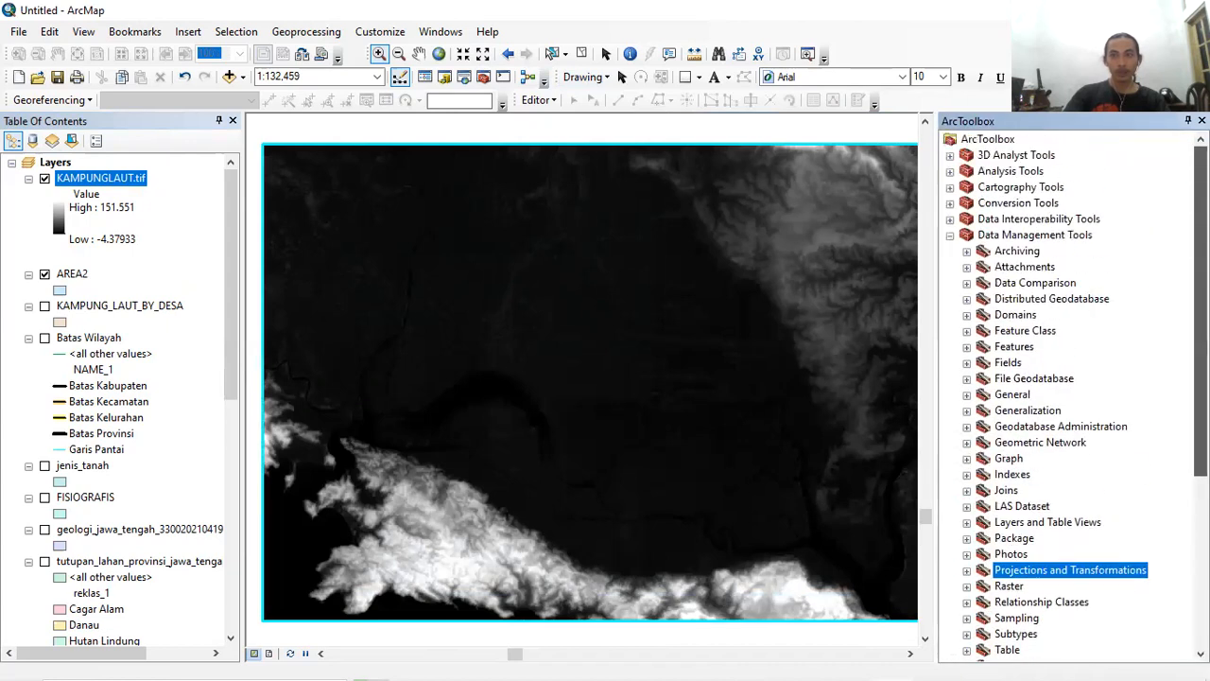
click(950, 235)
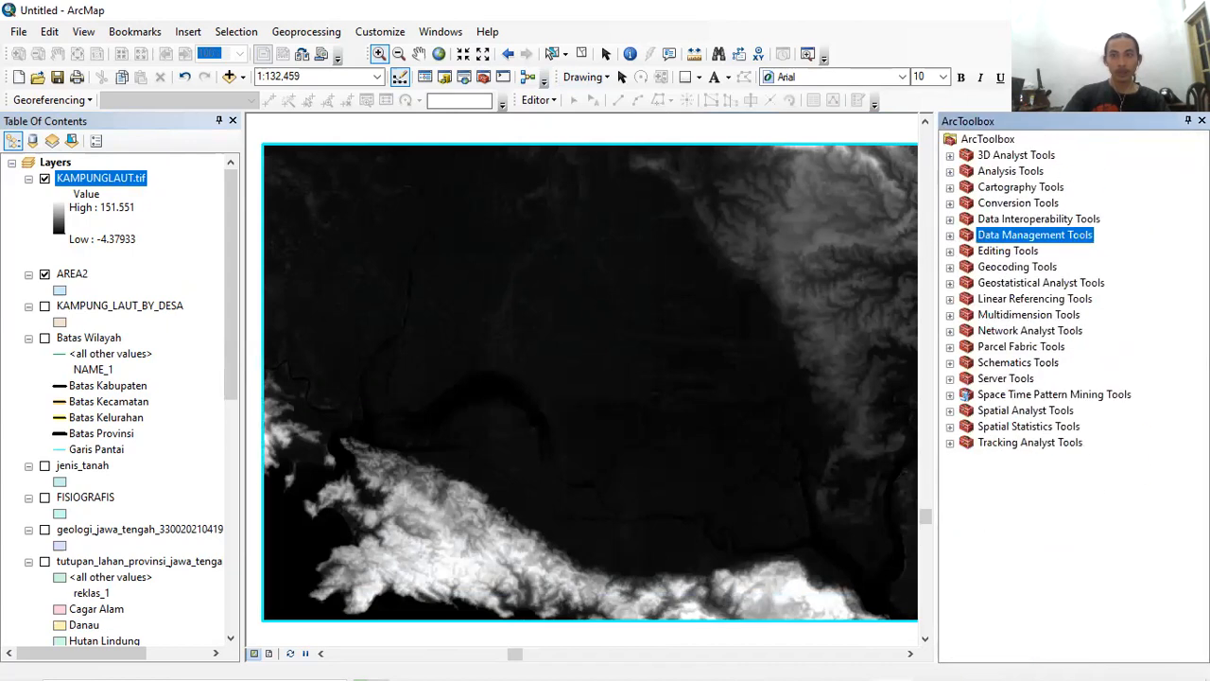
Expand Spatial Analyst Tools > Surface and launch the Slope tool
click(950, 411)
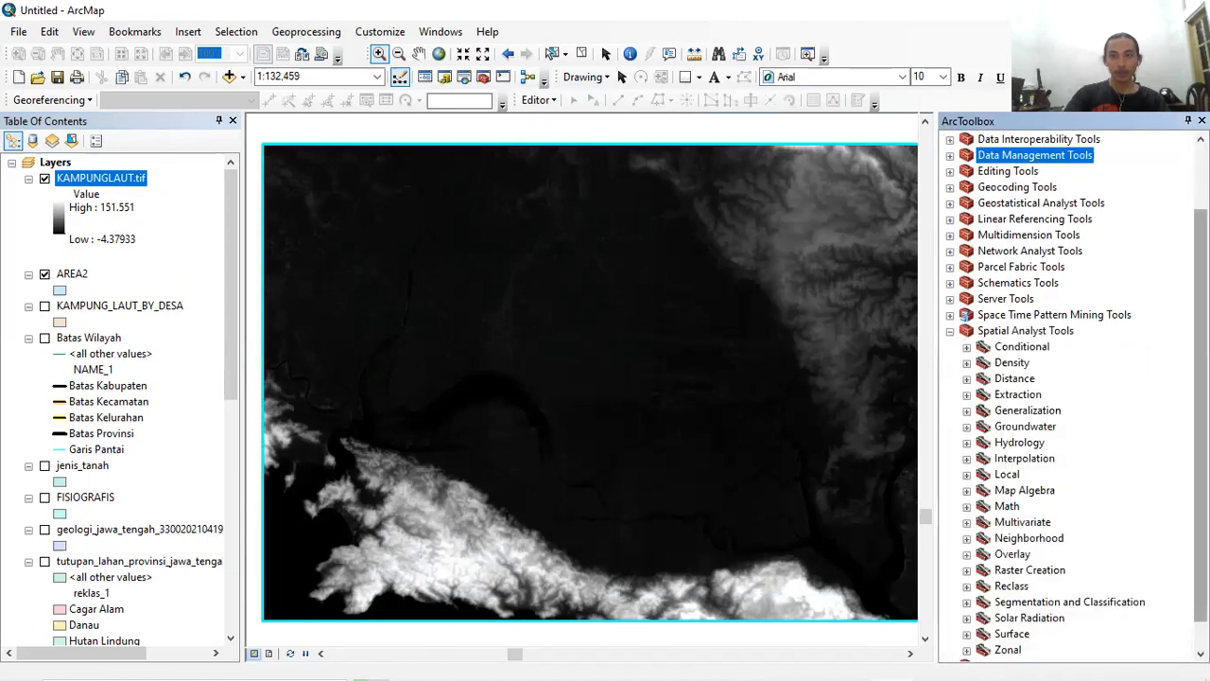
scroll(1096, 419, down, 2)
click(1026, 396)
click(1019, 412)
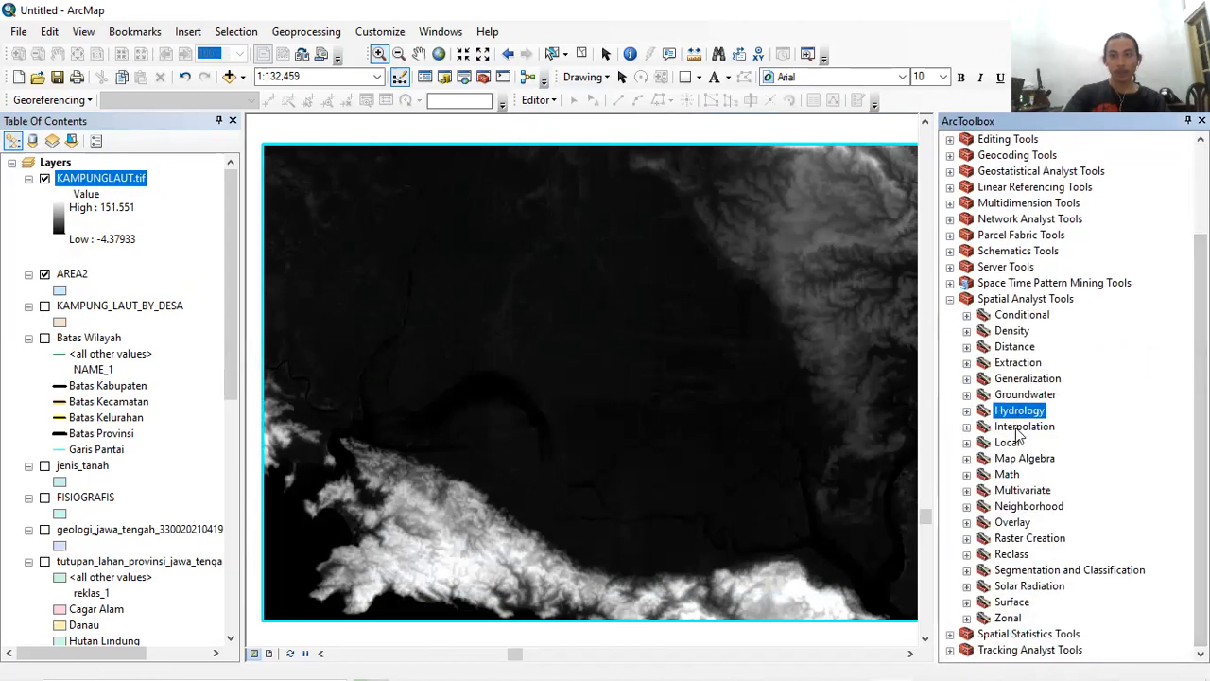
click(1023, 538)
click(1021, 522)
click(1021, 507)
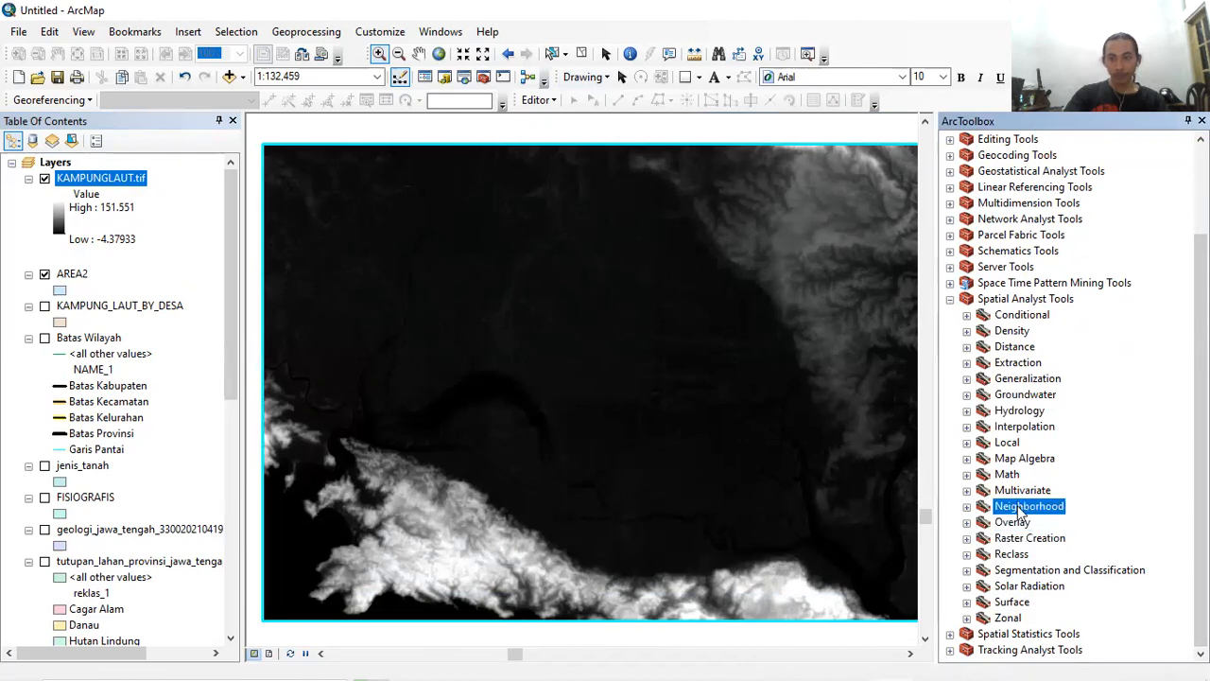
click(966, 602)
scroll(1125, 520, down, 1)
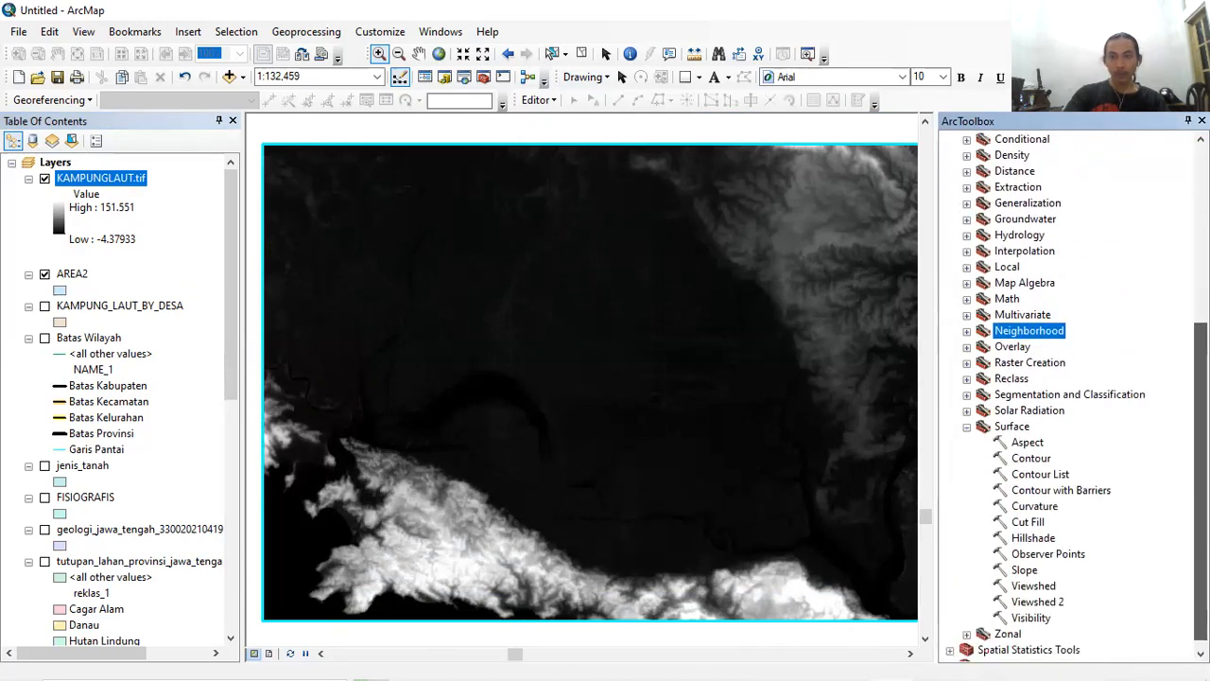
click(1032, 570)
click(1025, 555)
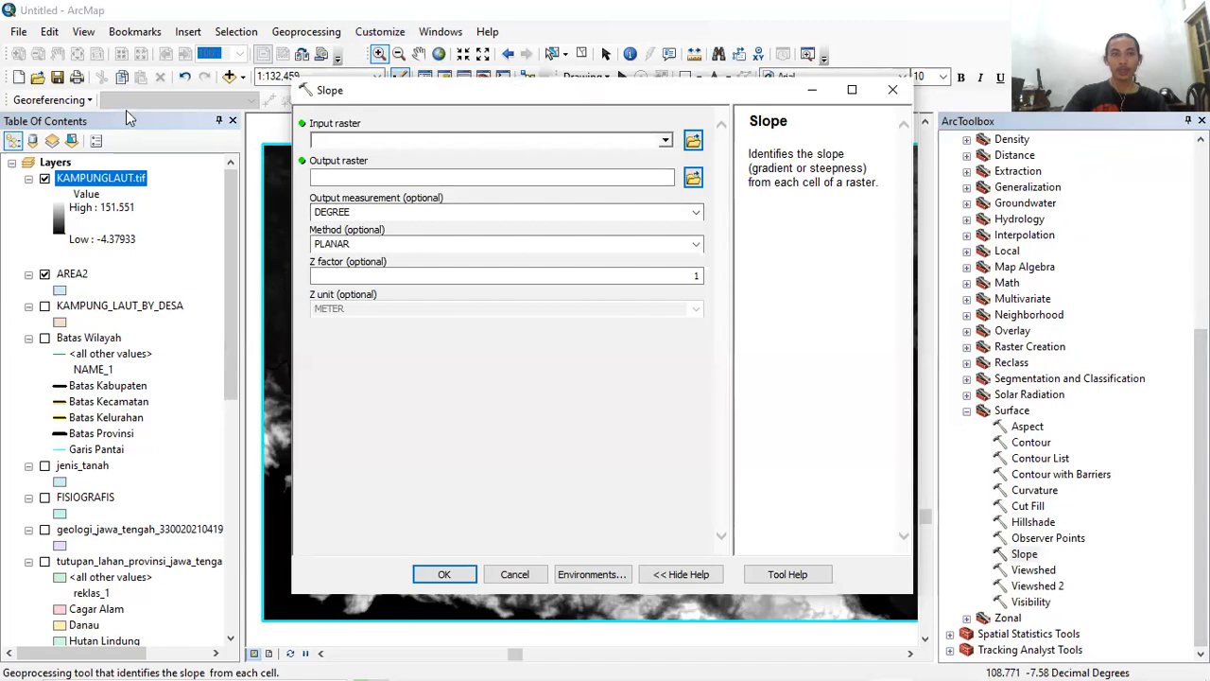
Set KAMPUNGLAUT.tif as input and save the output raster in a new SLOPE folder
drag(73, 186, 341, 140)
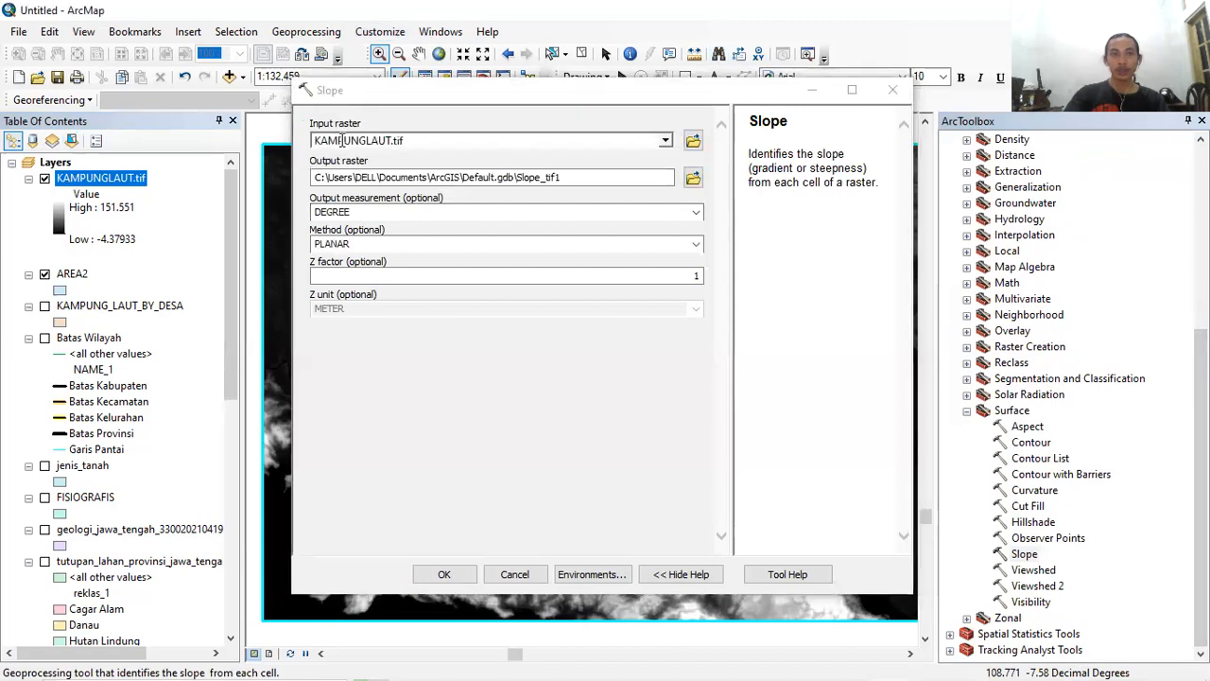
click(694, 179)
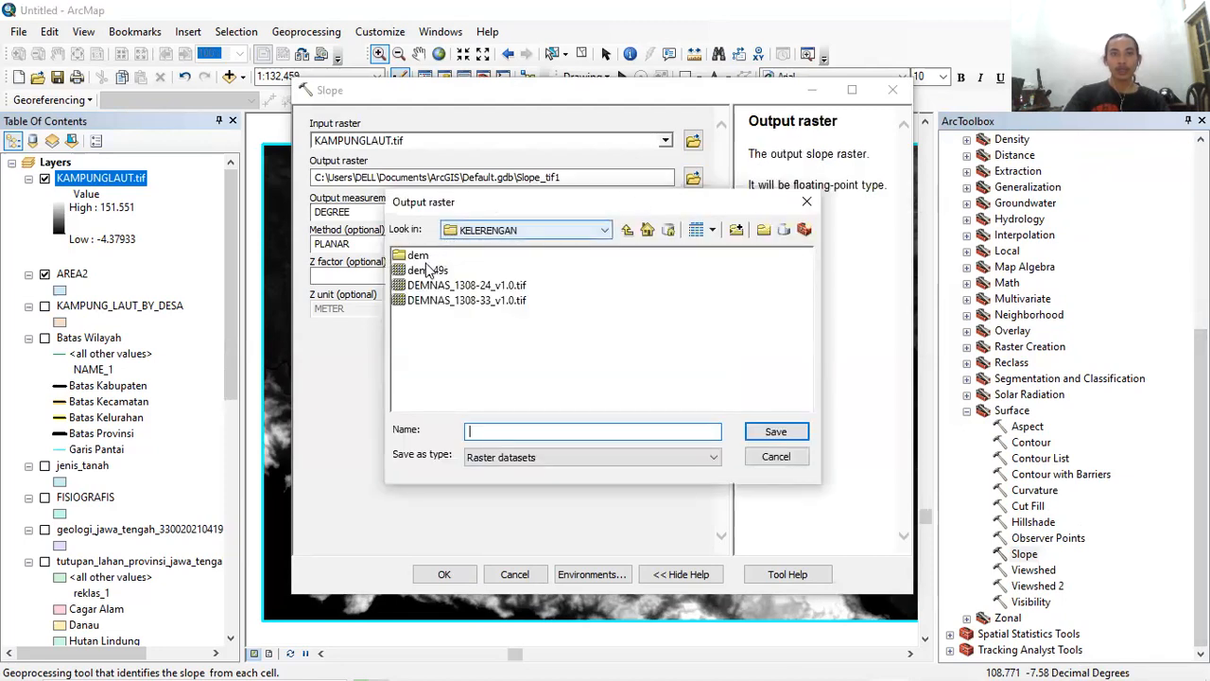
click(764, 229)
text(SL)
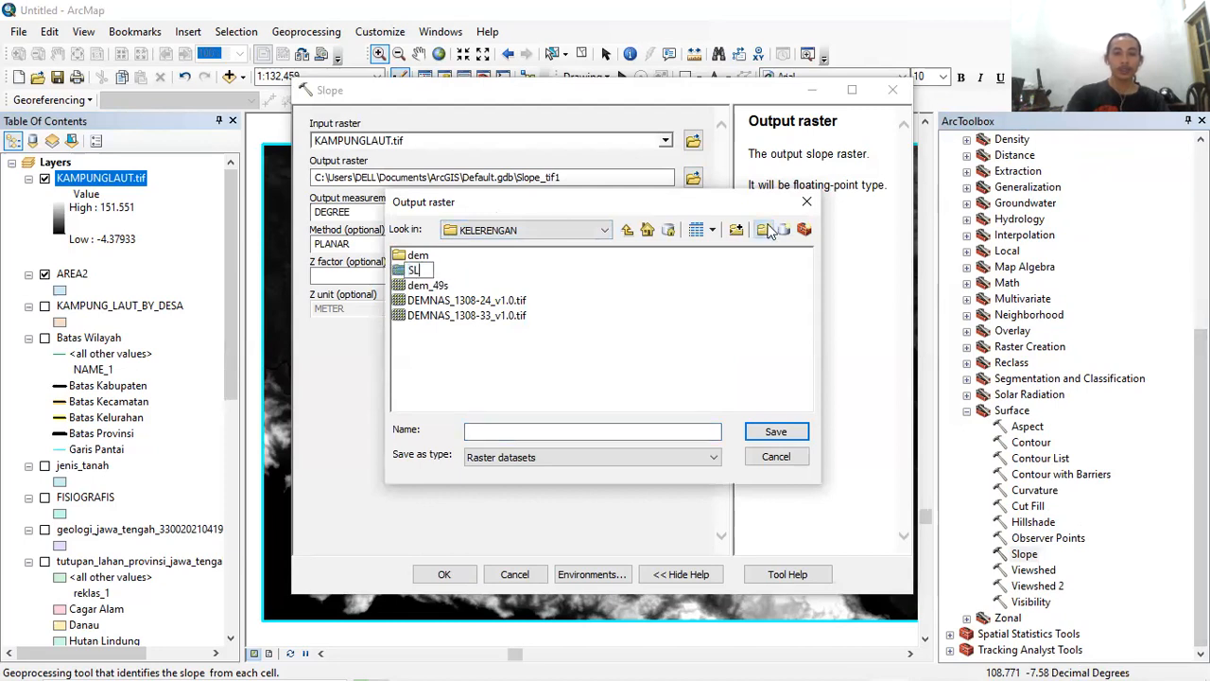
text(OPE)
key(Return)
click(412, 272)
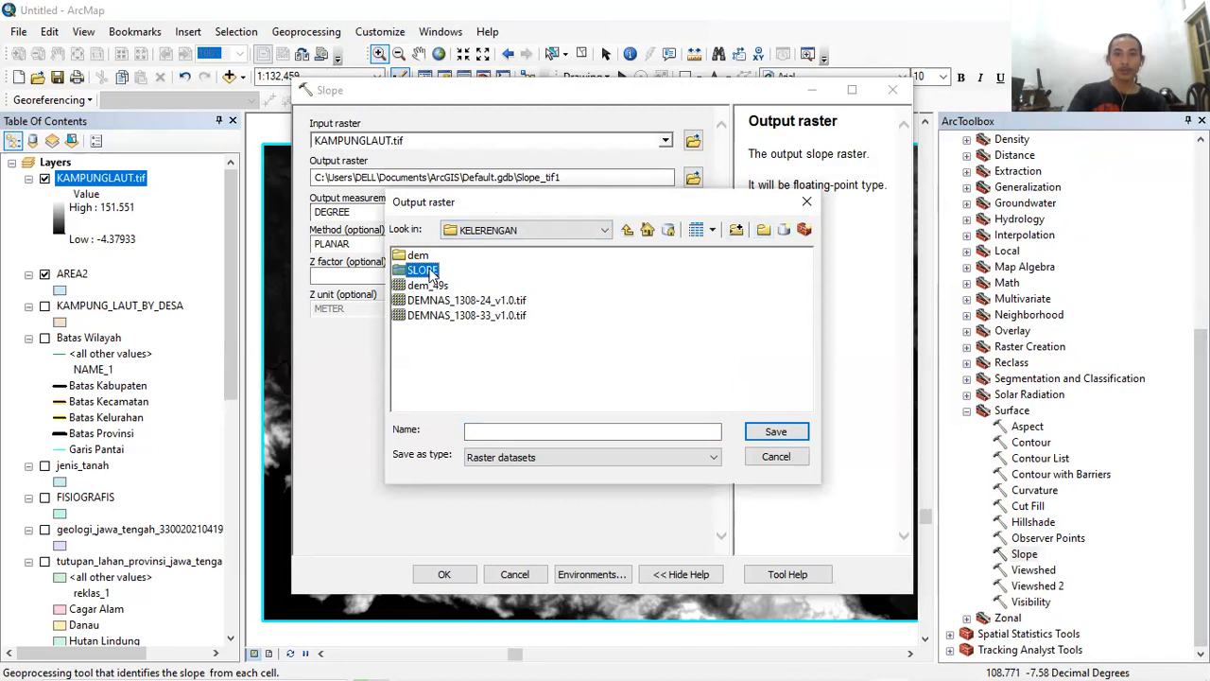
double_click(430, 271)
click(511, 430)
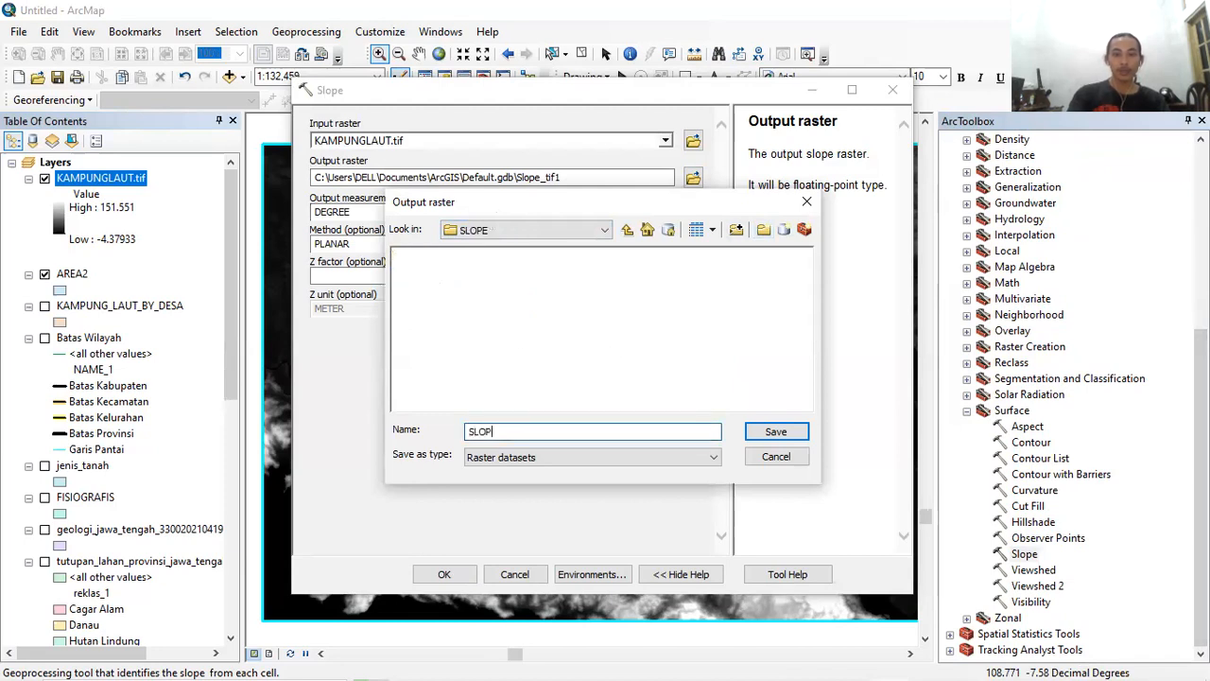
key(Return)
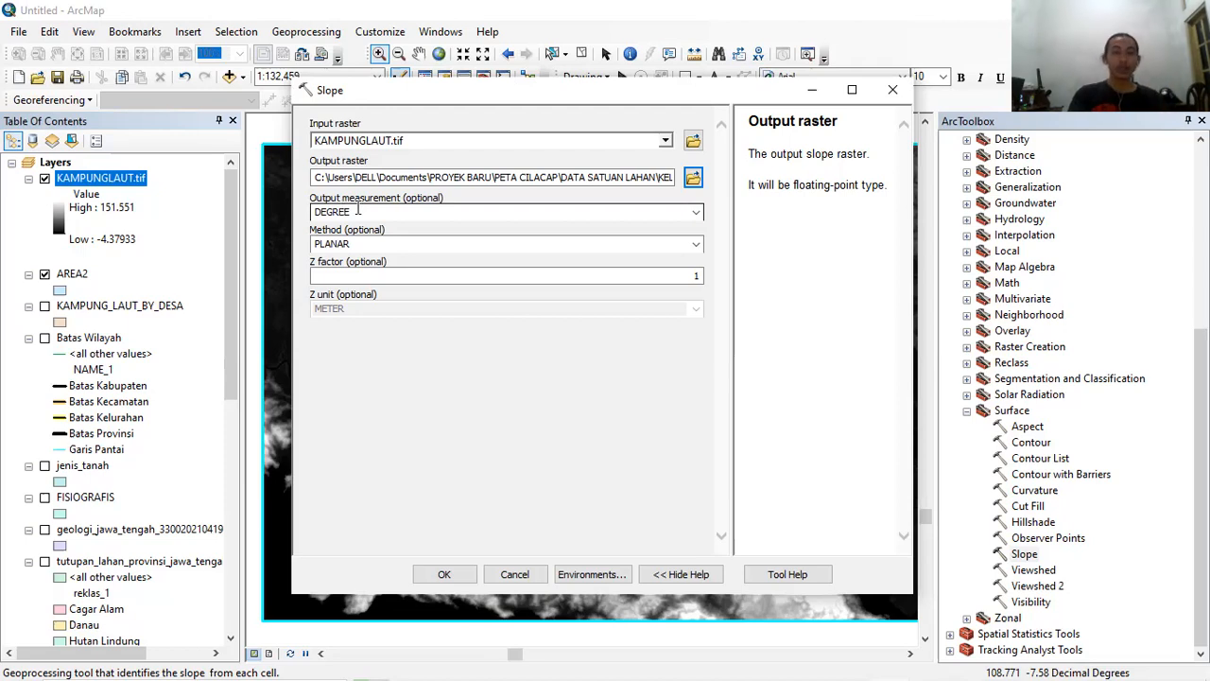
Set the output measurement to PERCENT_RISE and run Slope
click(357, 211)
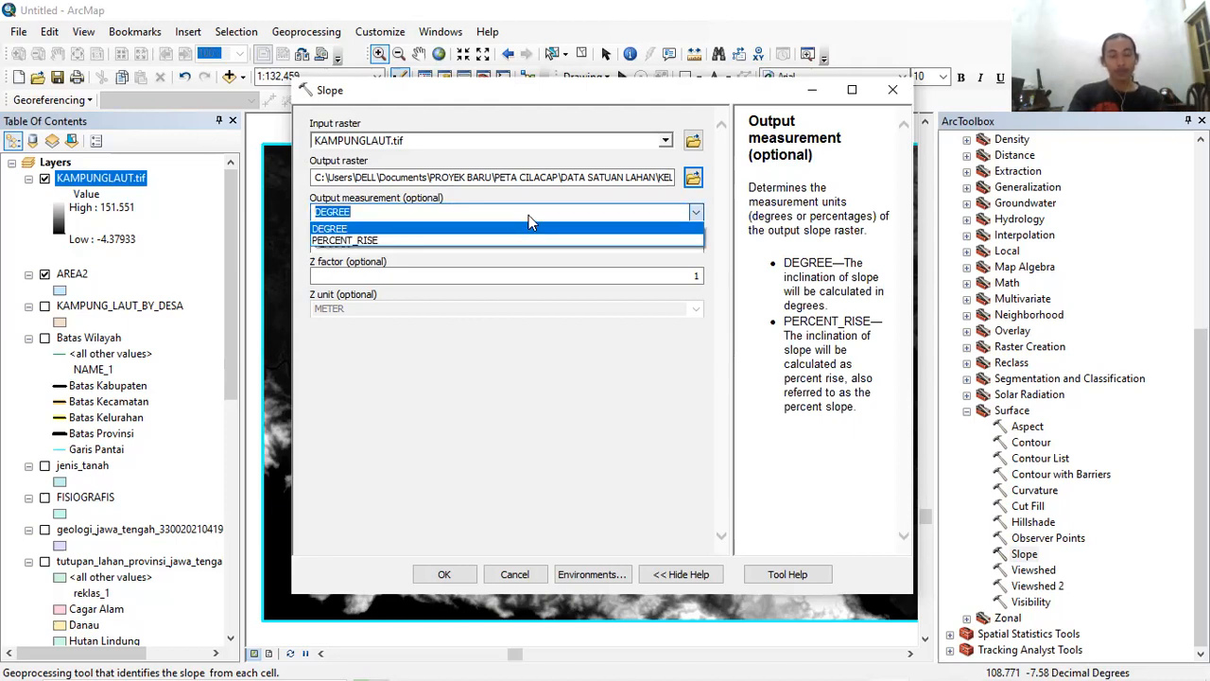
click(487, 242)
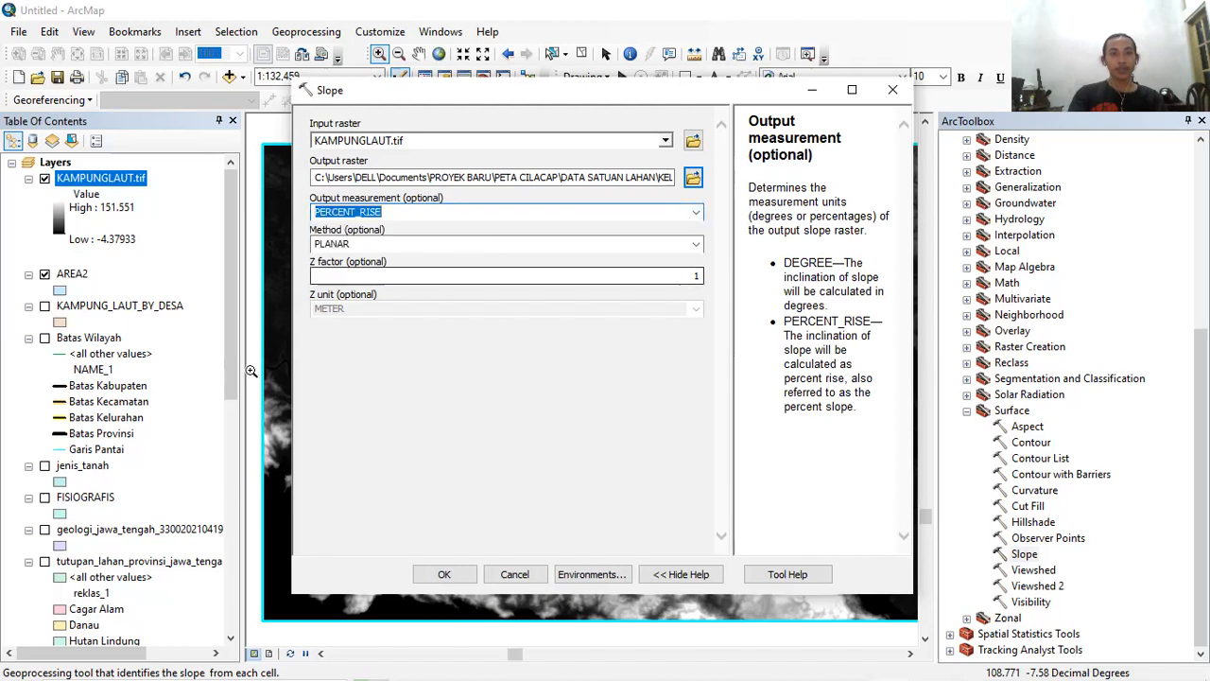
click(448, 576)
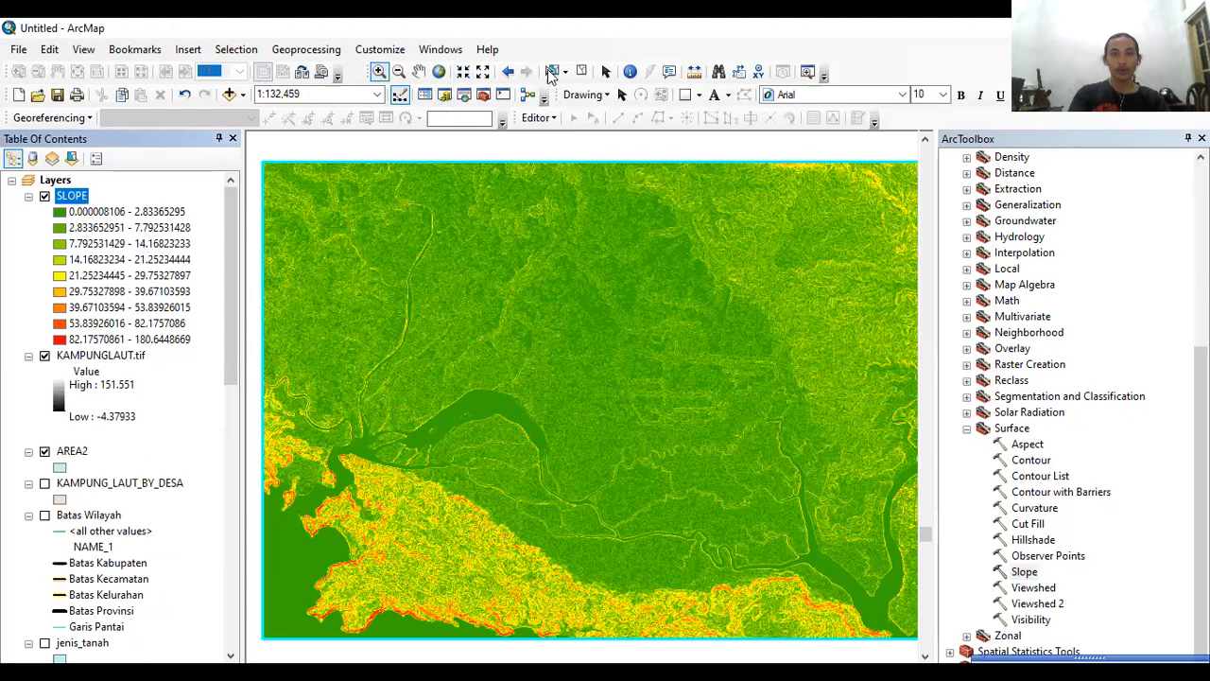
Zoom out and back in to frame the SLOPE raster, inspecting the steep southern coastline
click(606, 71)
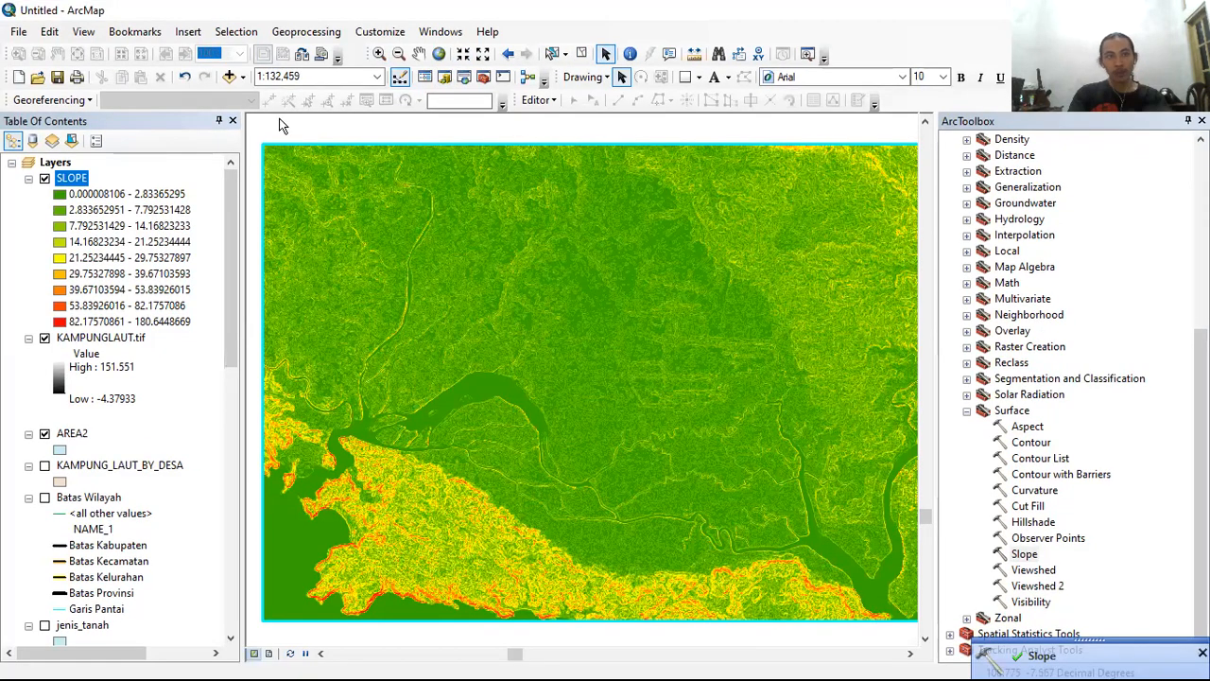
click(398, 71)
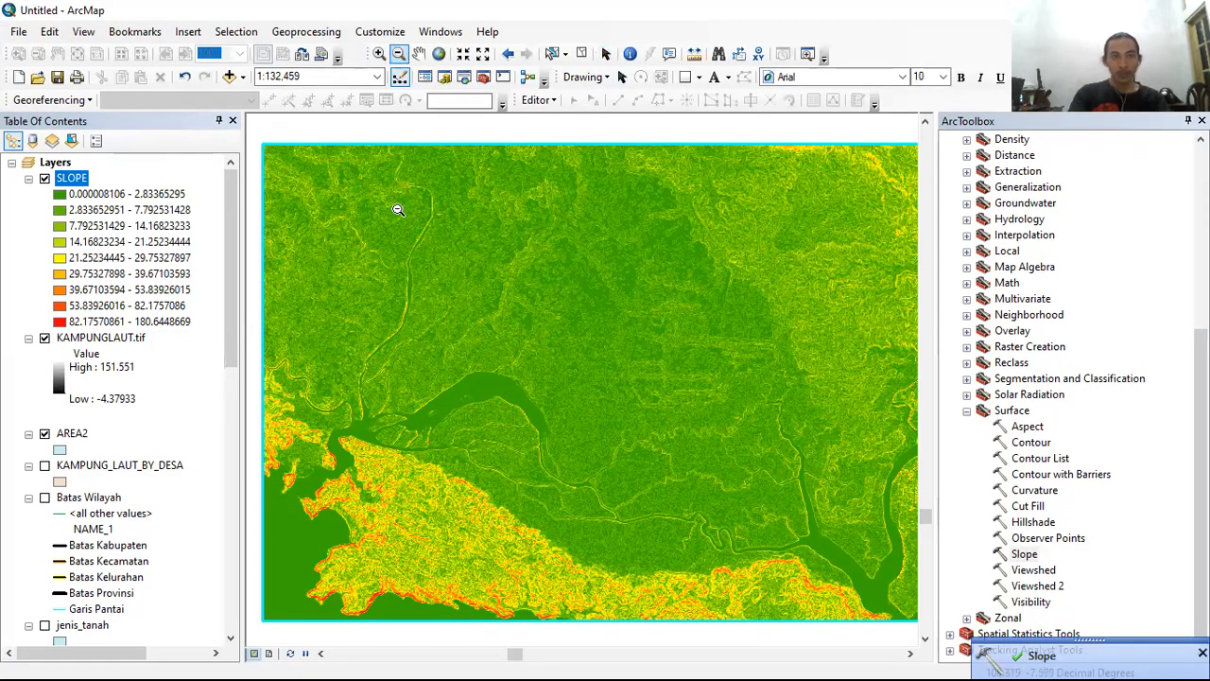
drag(836, 517, 859, 352)
click(379, 53)
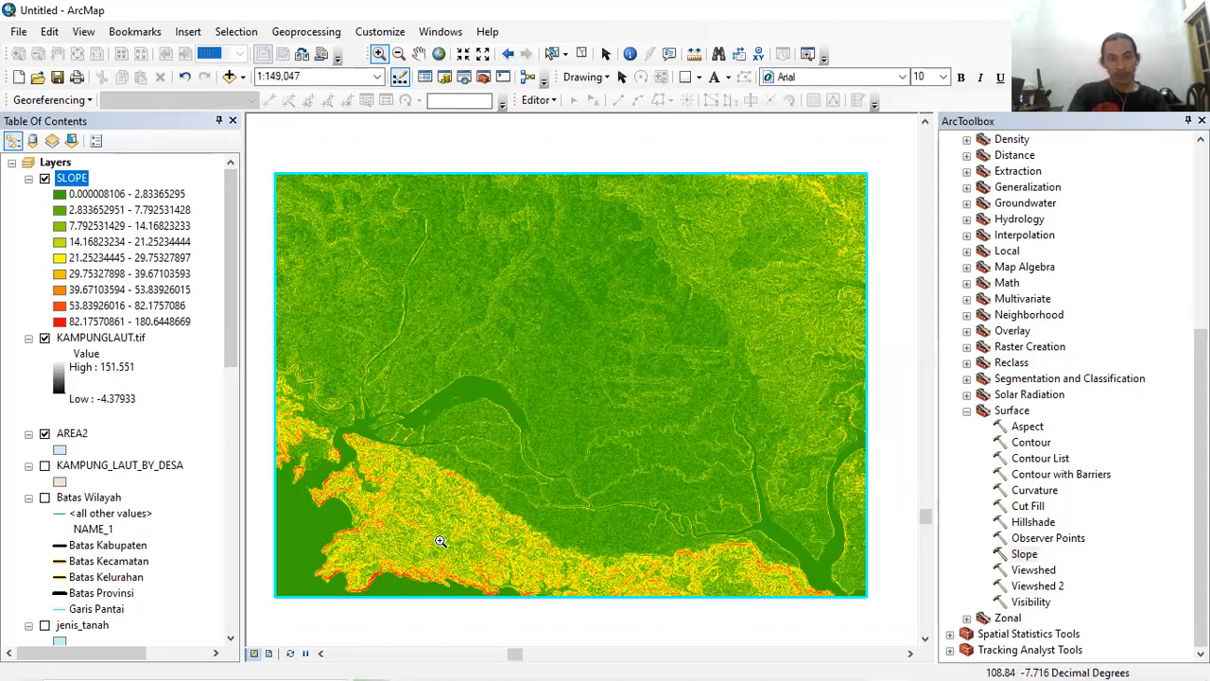
drag(313, 424, 825, 652)
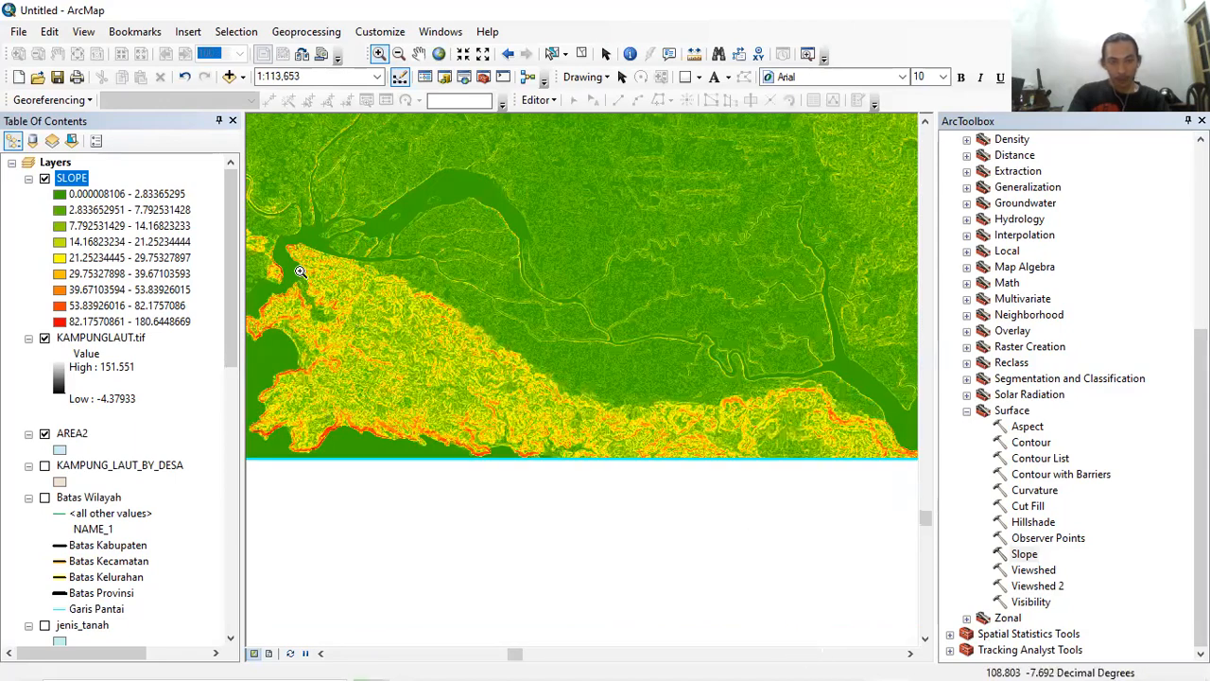
click(398, 53)
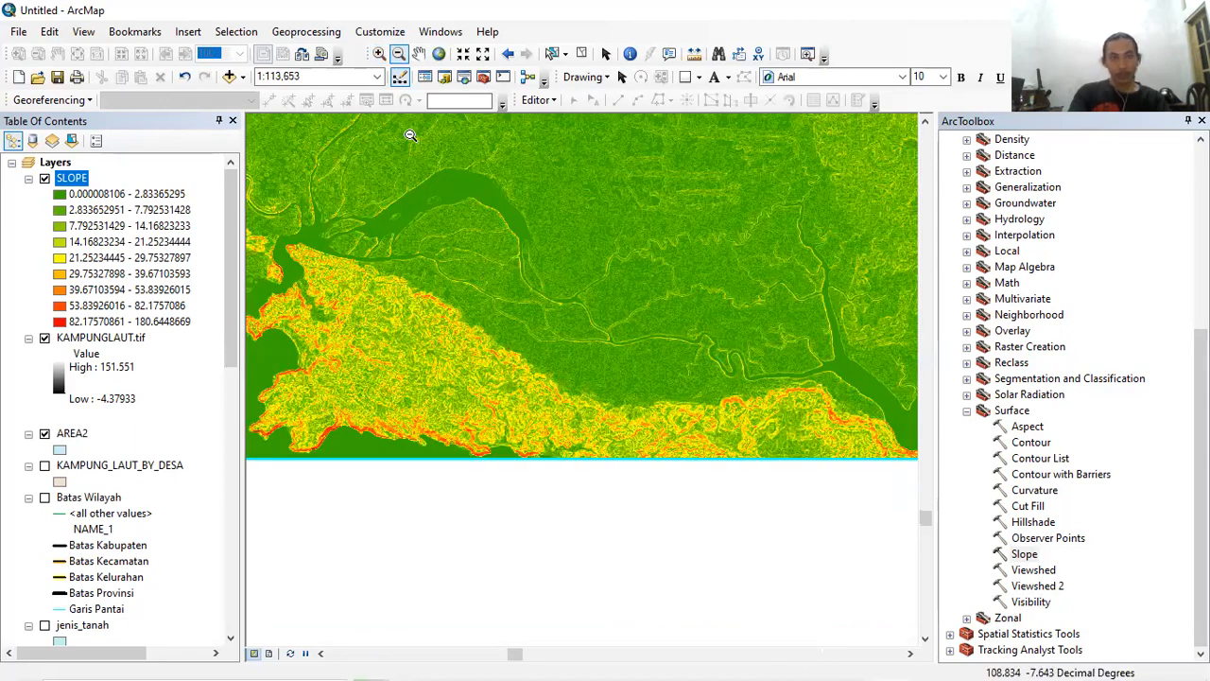
click(769, 351)
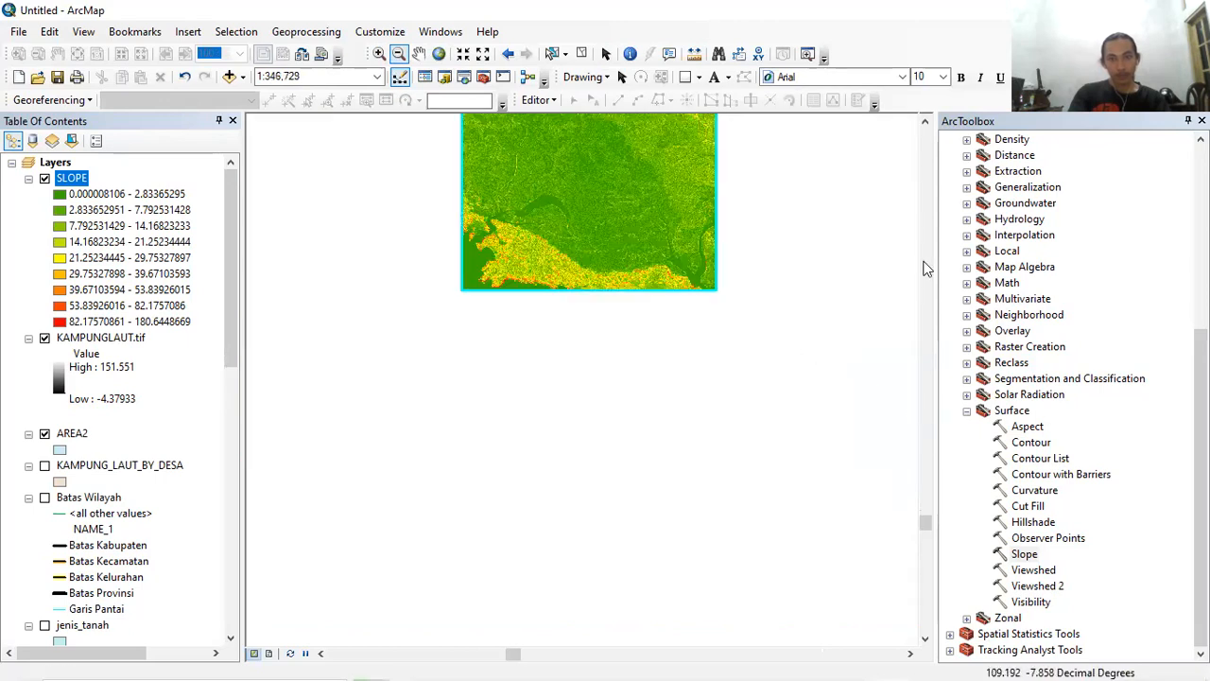
click(924, 122)
click(925, 122)
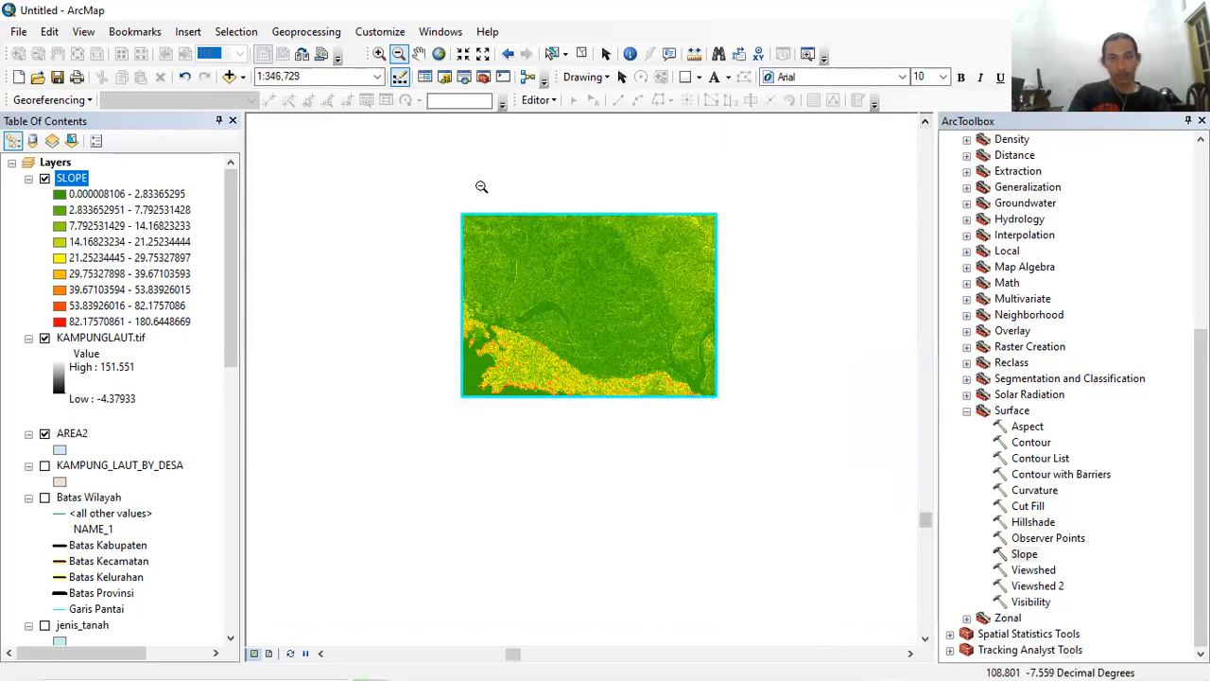
click(379, 53)
drag(443, 203, 743, 432)
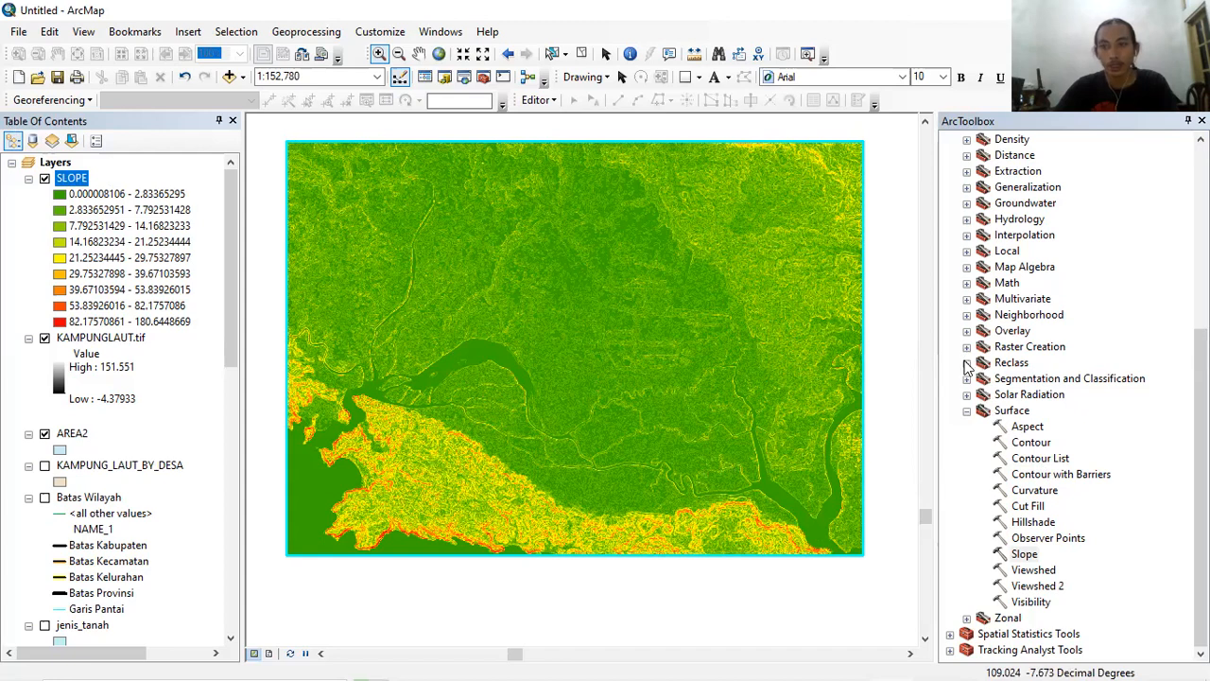
click(967, 363)
Open Reclassify's classification settings for the slope values and reduce them to 5 classes
click(1034, 427)
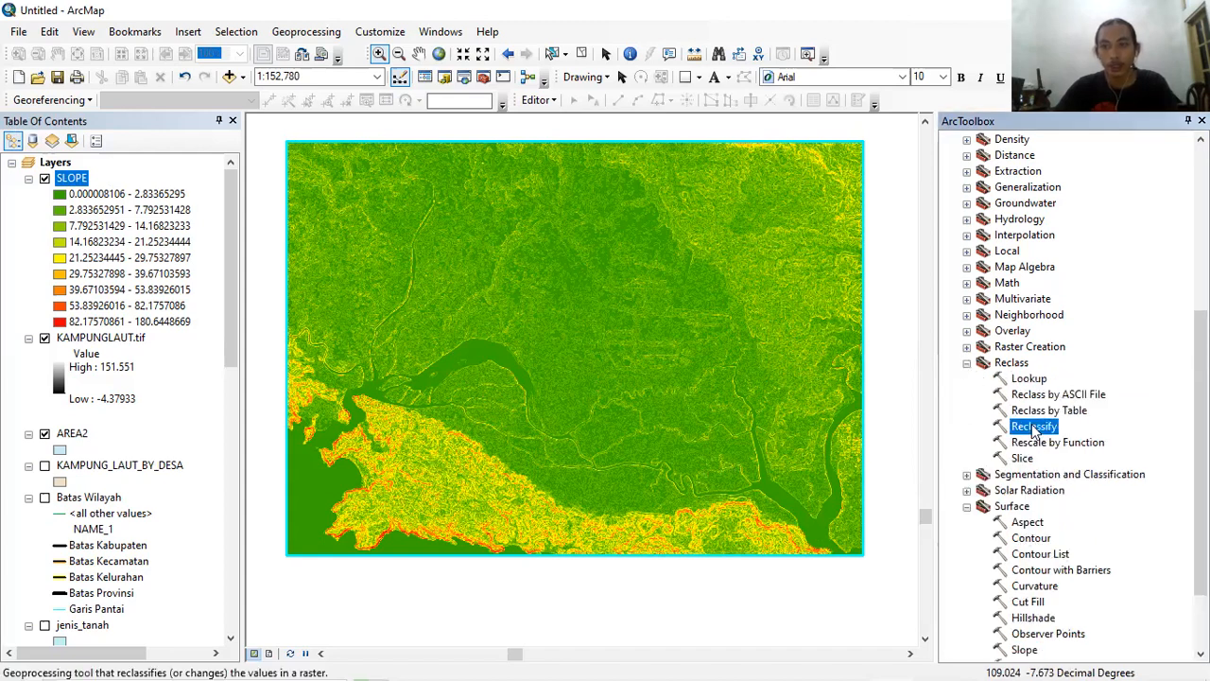
double_click(1033, 427)
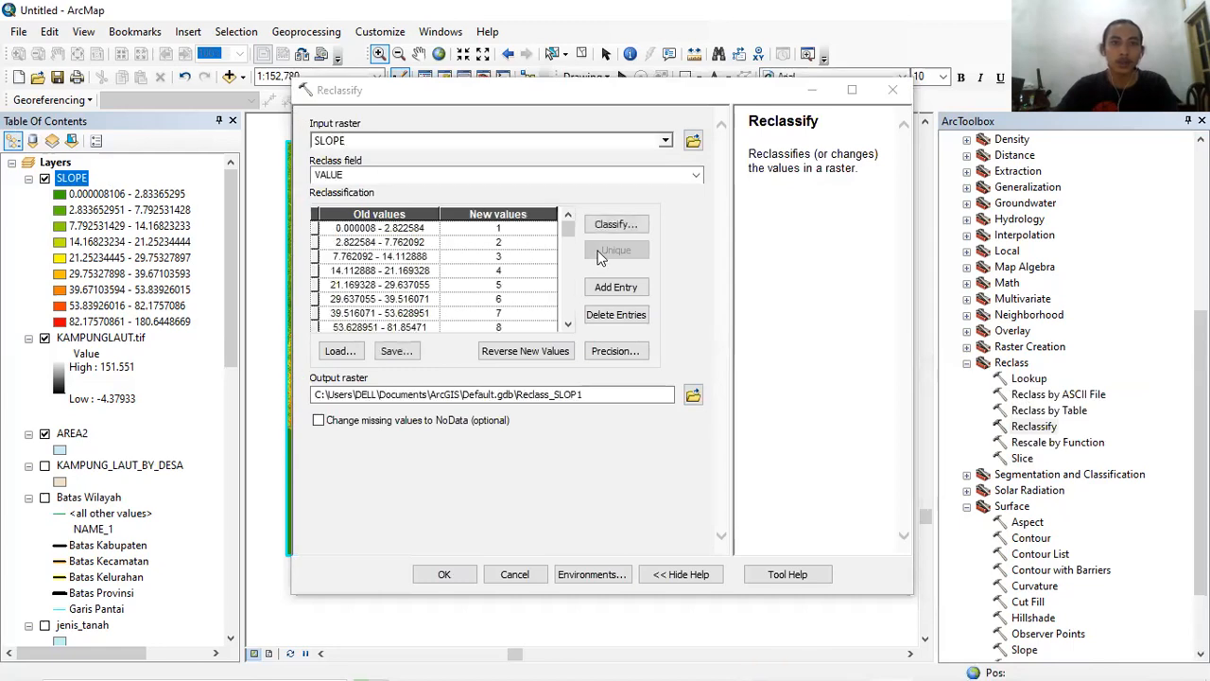
click(616, 226)
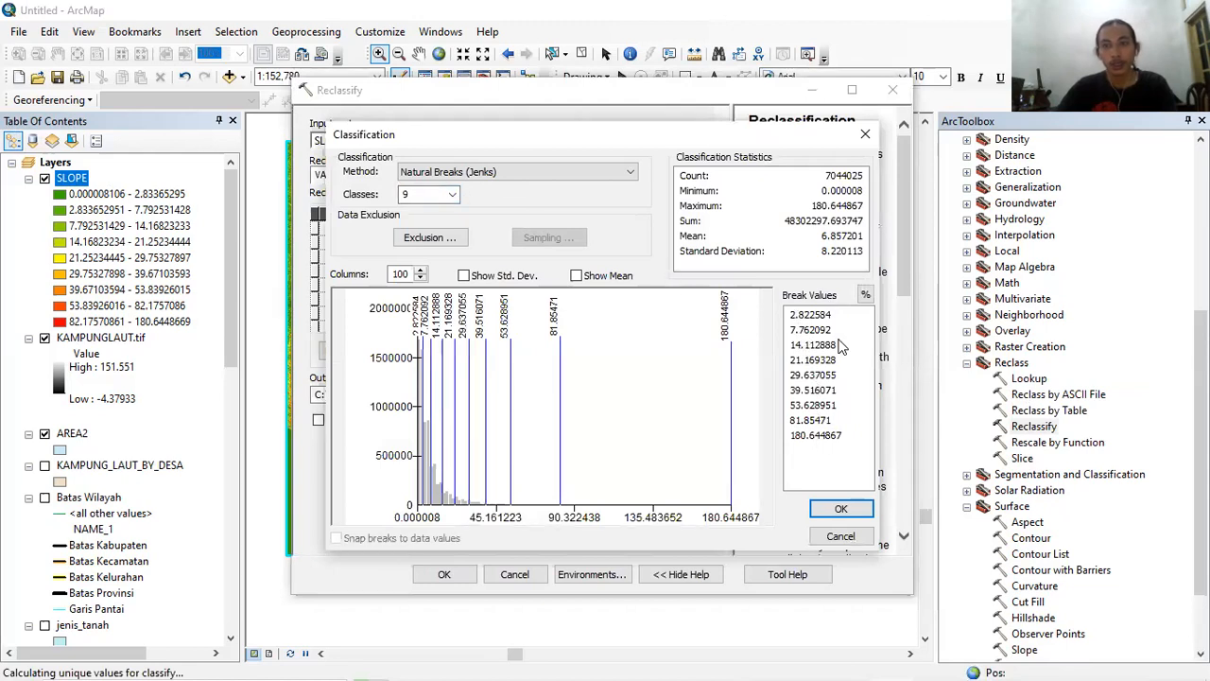
click(452, 194)
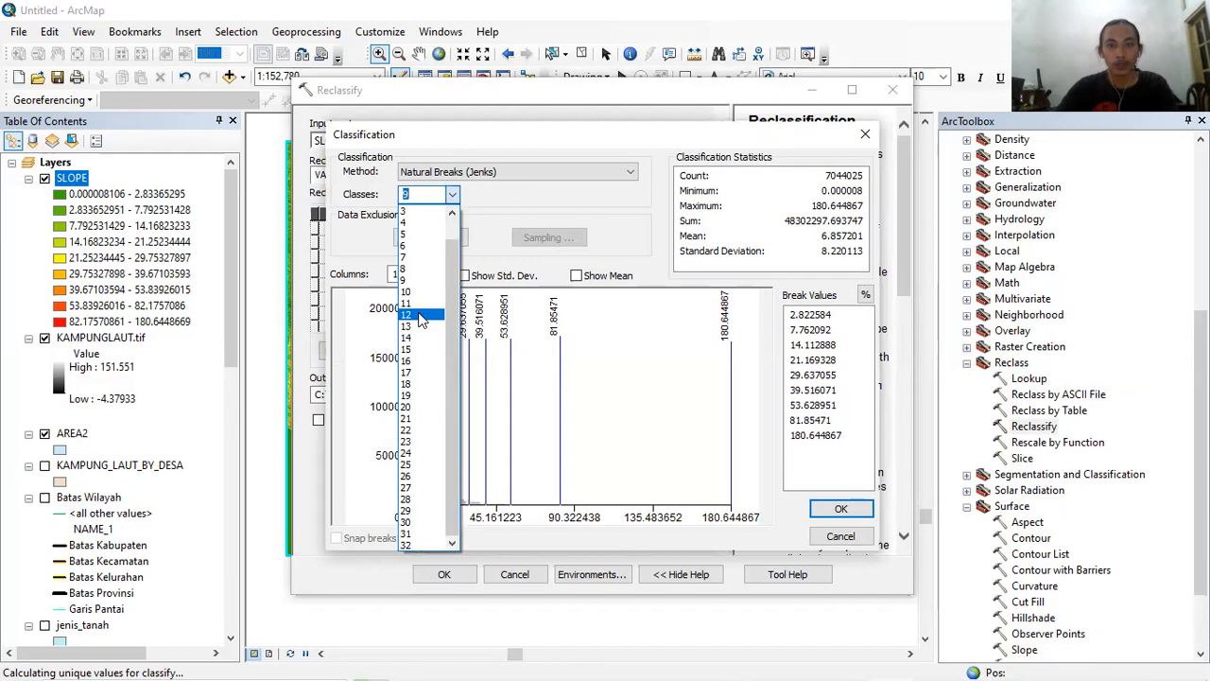
click(421, 233)
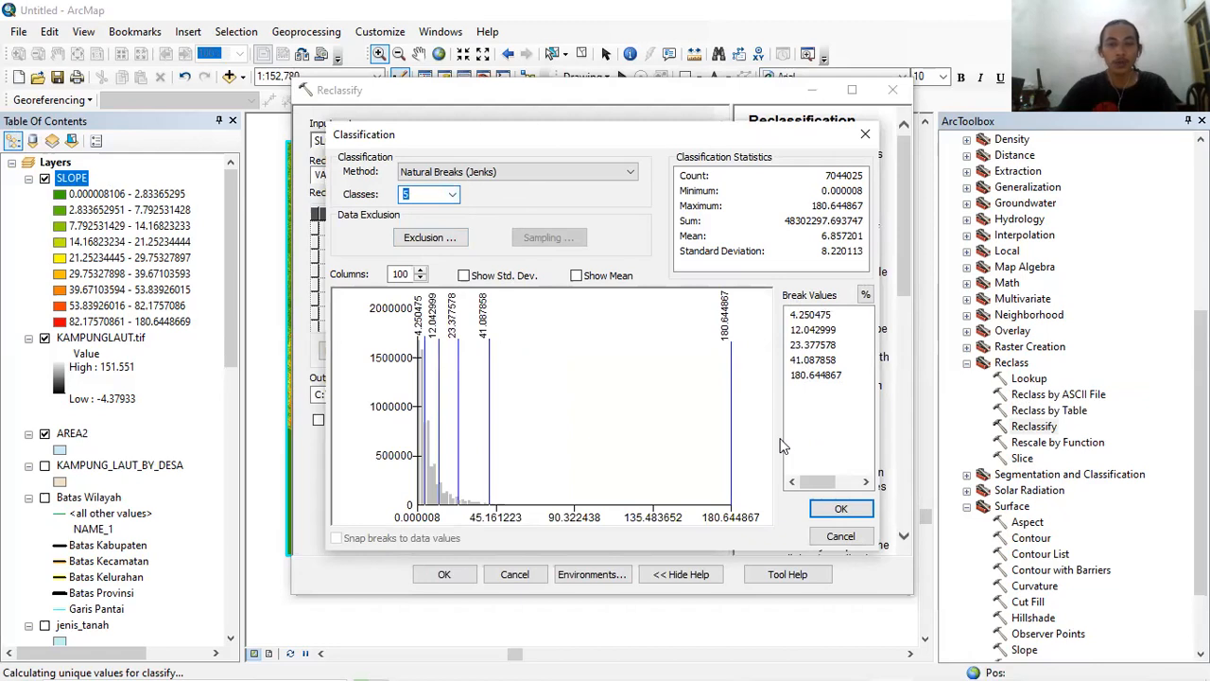
Enter manual break values 8, 15, 25 and 45, keeping 180.644867 as the maximum
click(823, 316)
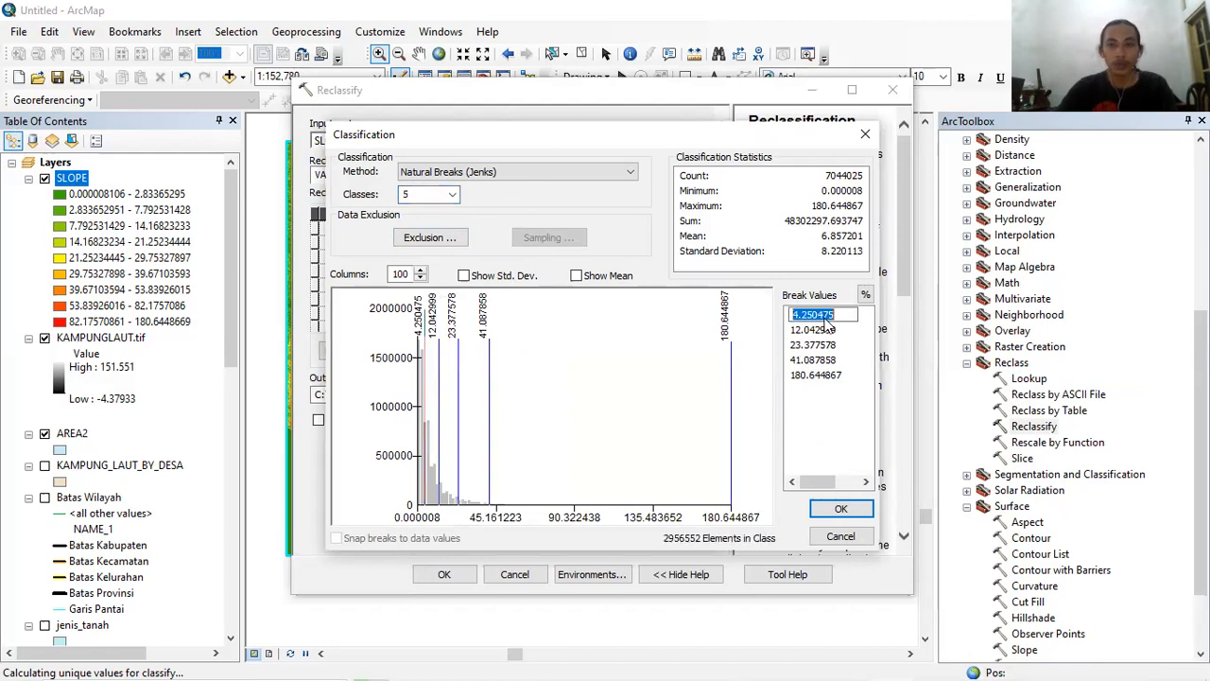
text(8)
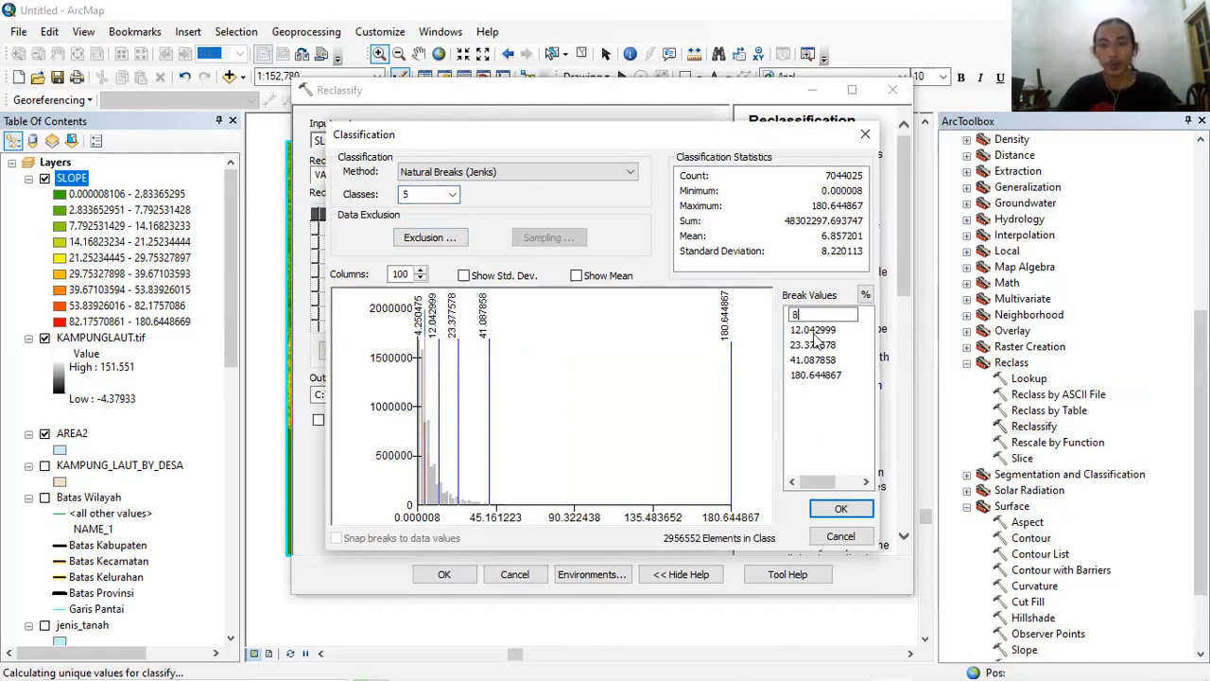
key(Return)
click(818, 331)
text(1)
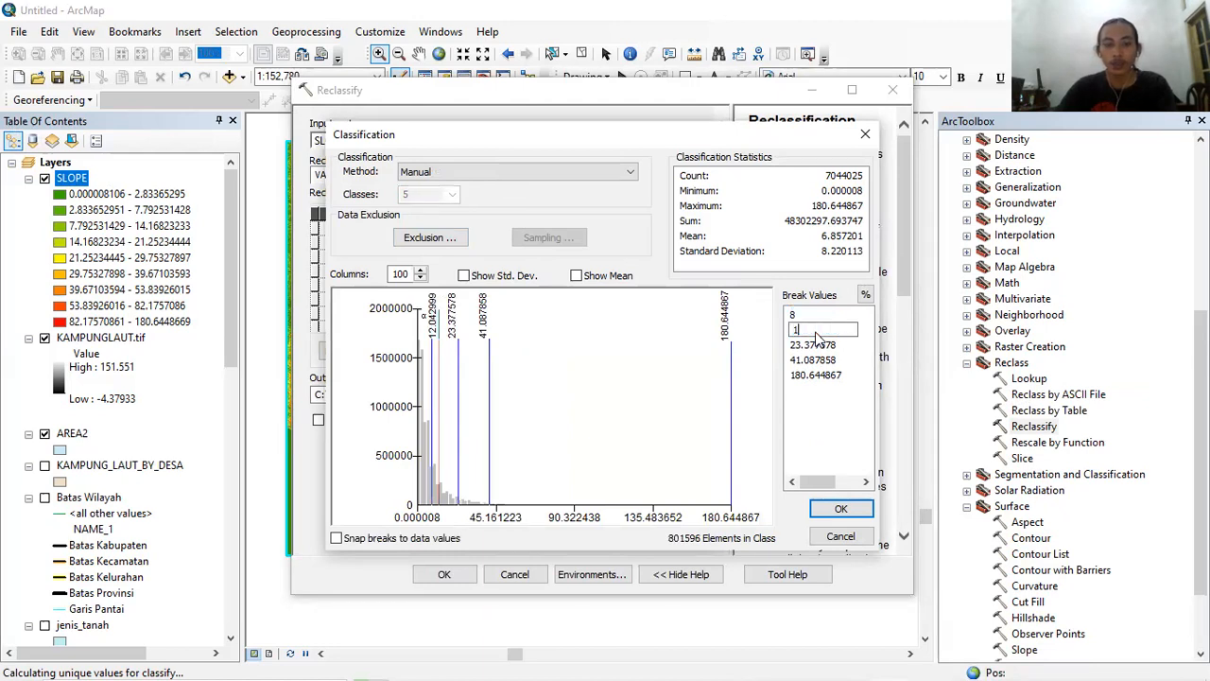
text(5)
key(Return)
click(823, 348)
text(25)
key(Return)
click(820, 360)
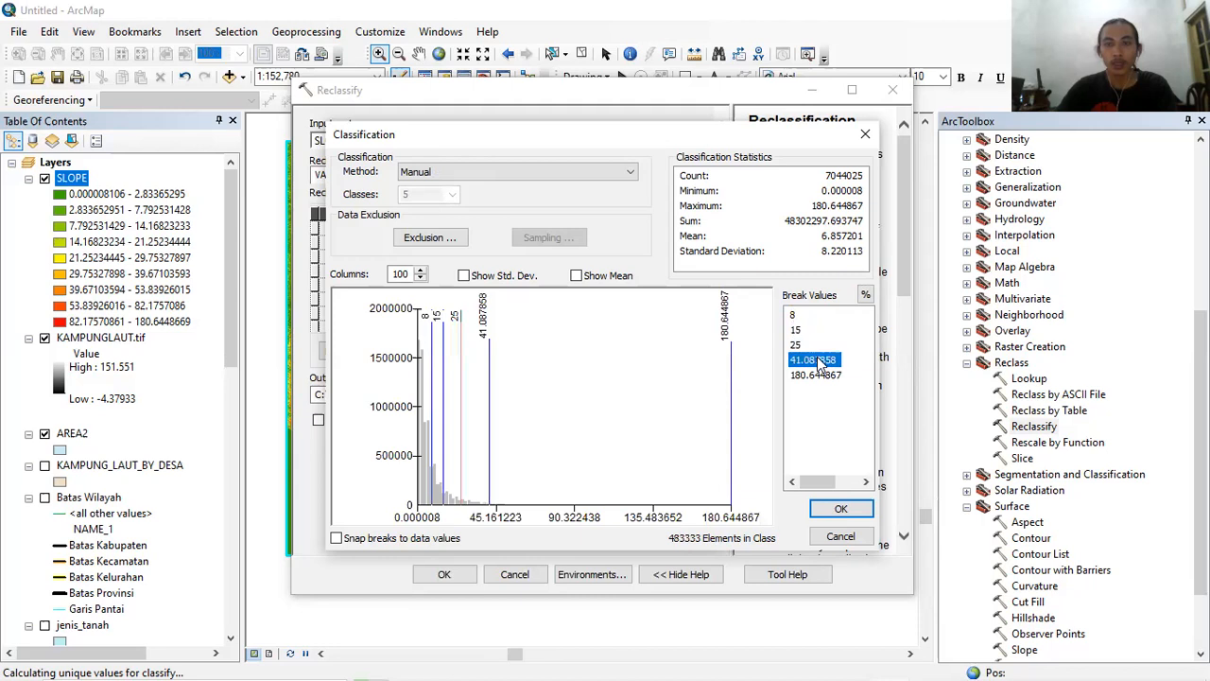
text(45)
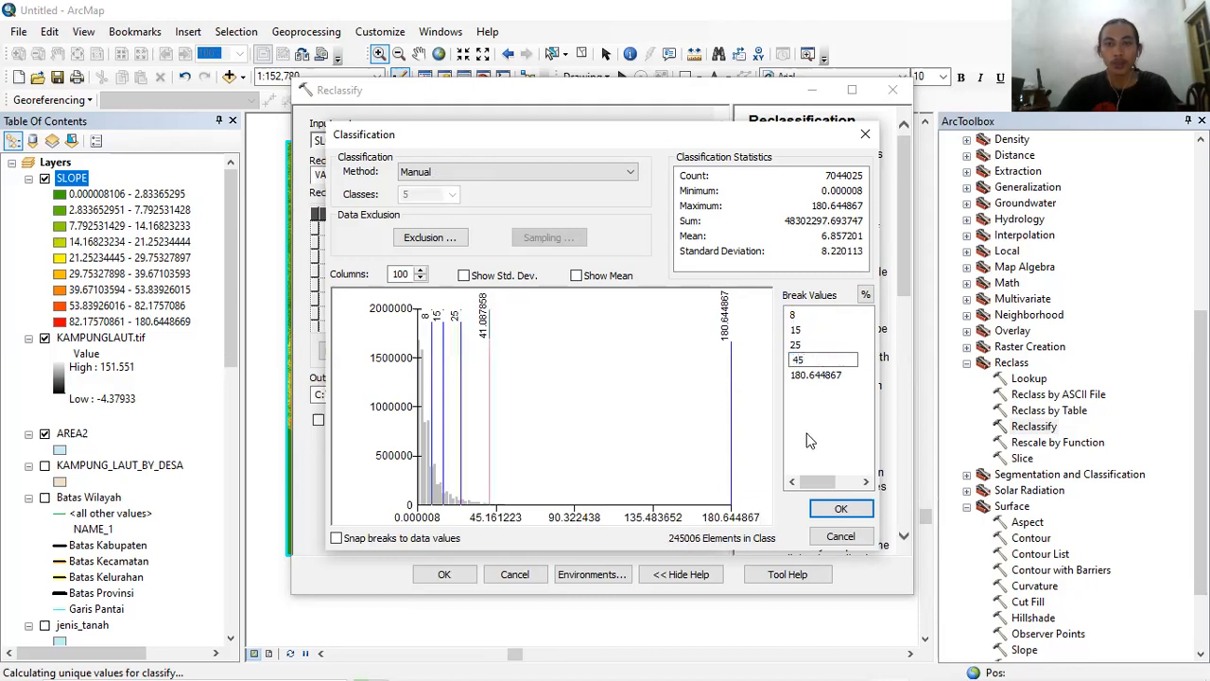
key(Return)
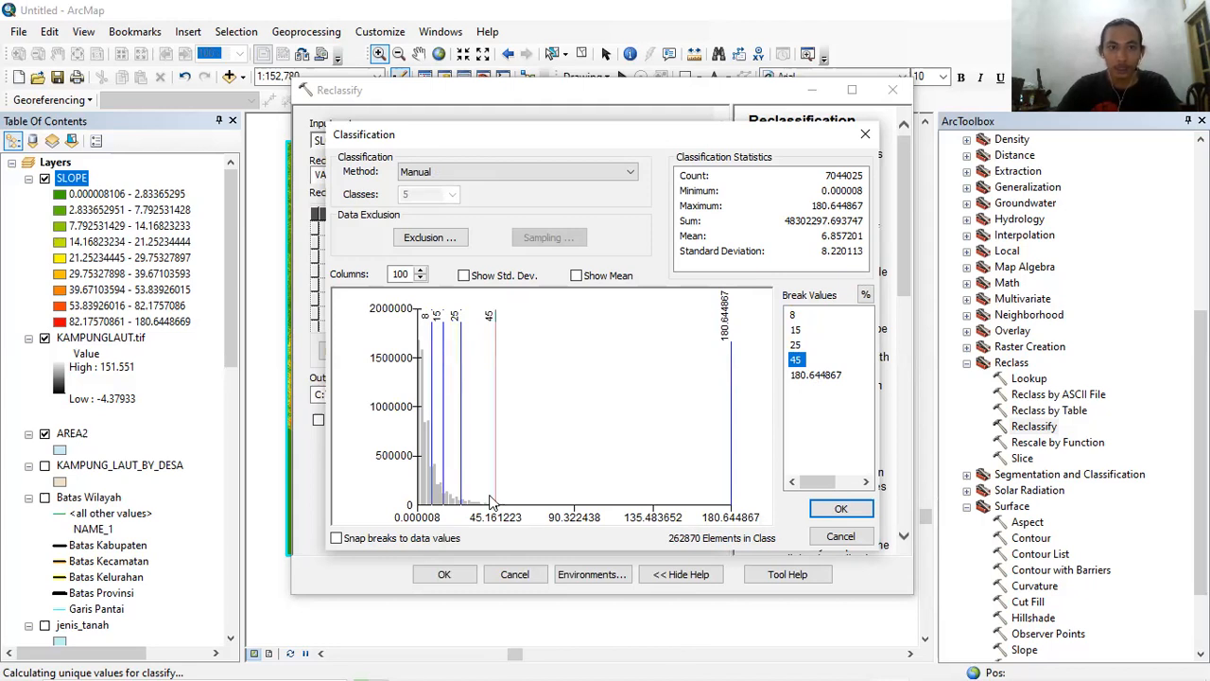
key(alt+Tab)
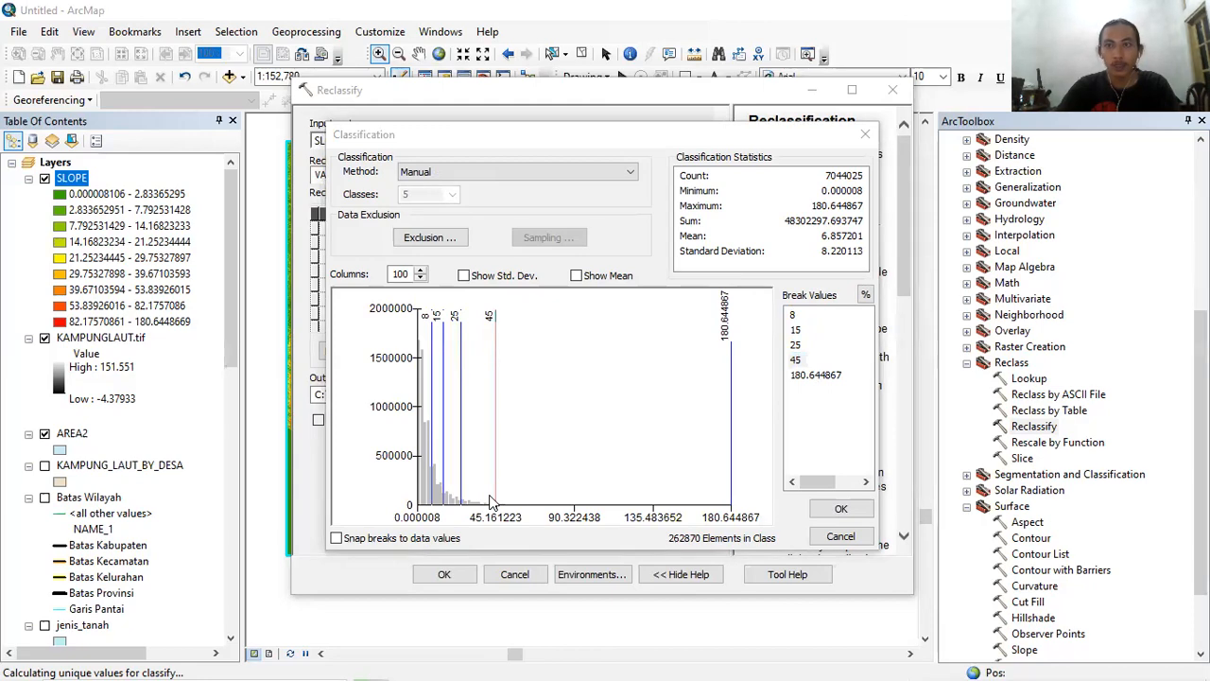
key(alt+Tab)
Check the KEMIRINGAN slope class table (0-8, 8-15, 15-25, 25-45, >45 percent) in Firefox
click(305, 47)
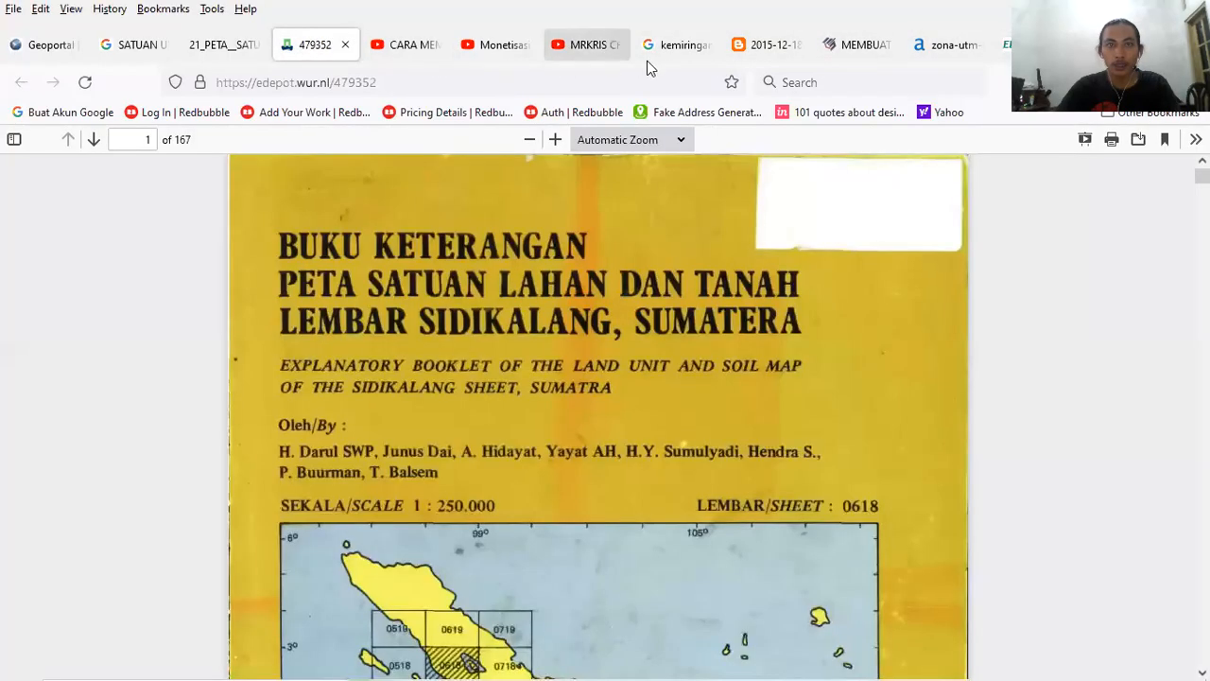
click(764, 45)
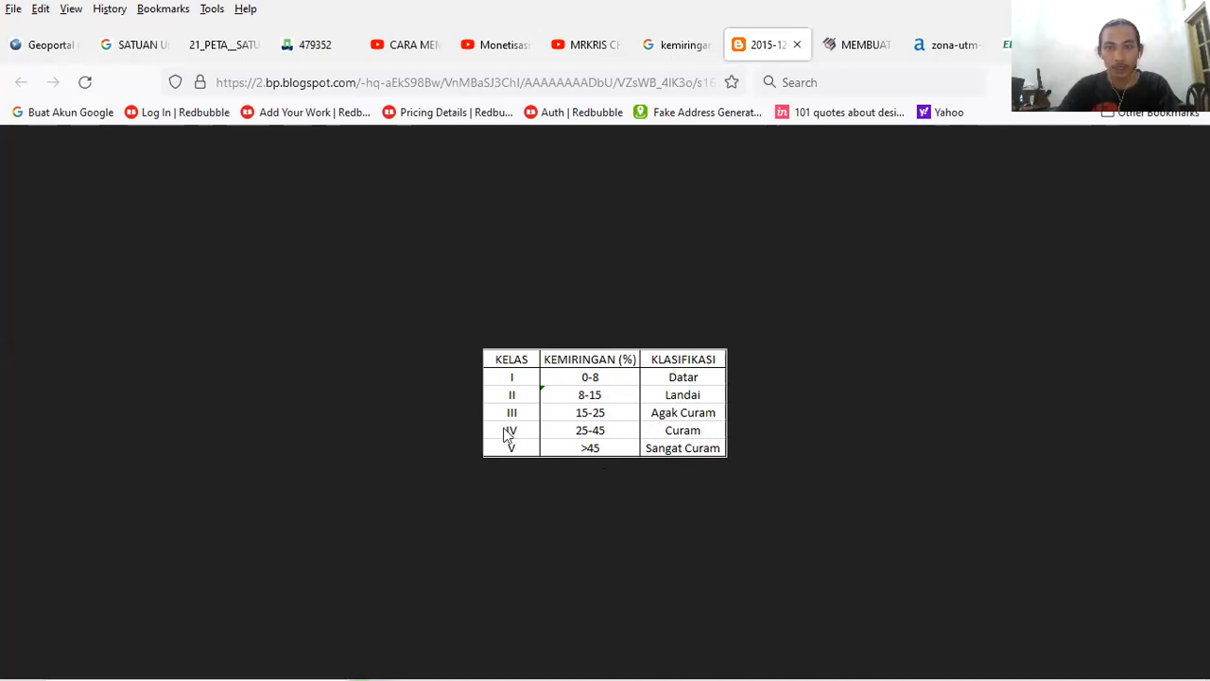
key(alt+Tab)
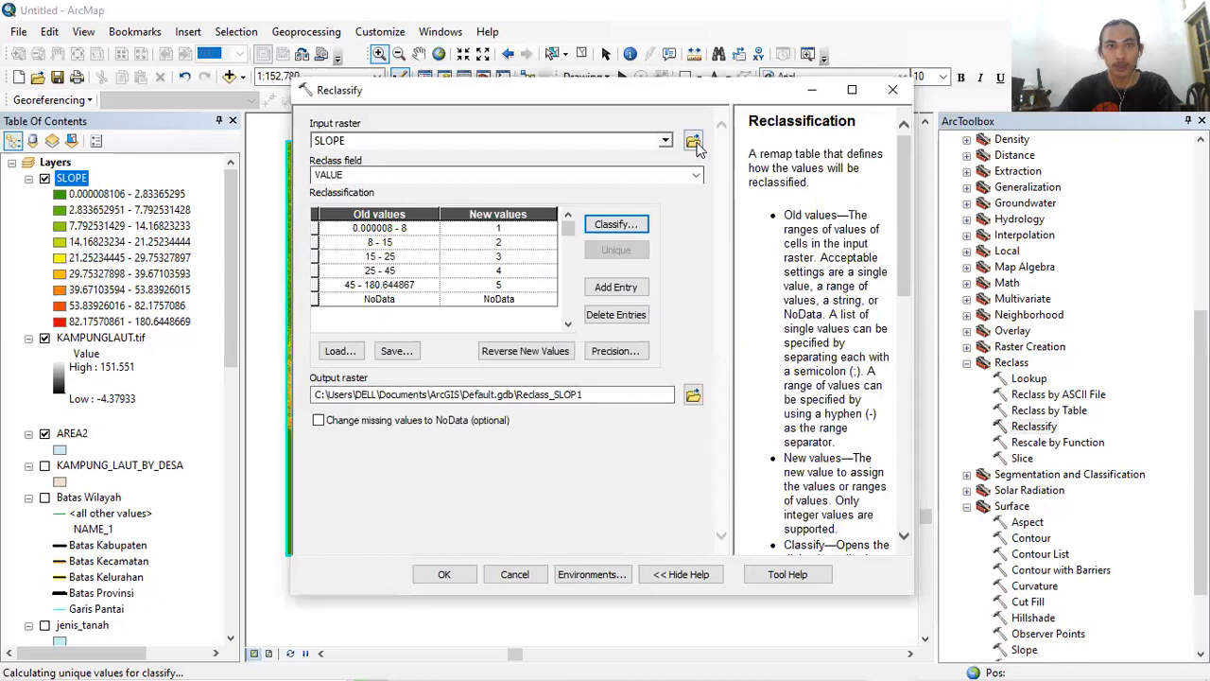
Name the reclassified slope output raster RECLAS and run Reclassify
click(693, 395)
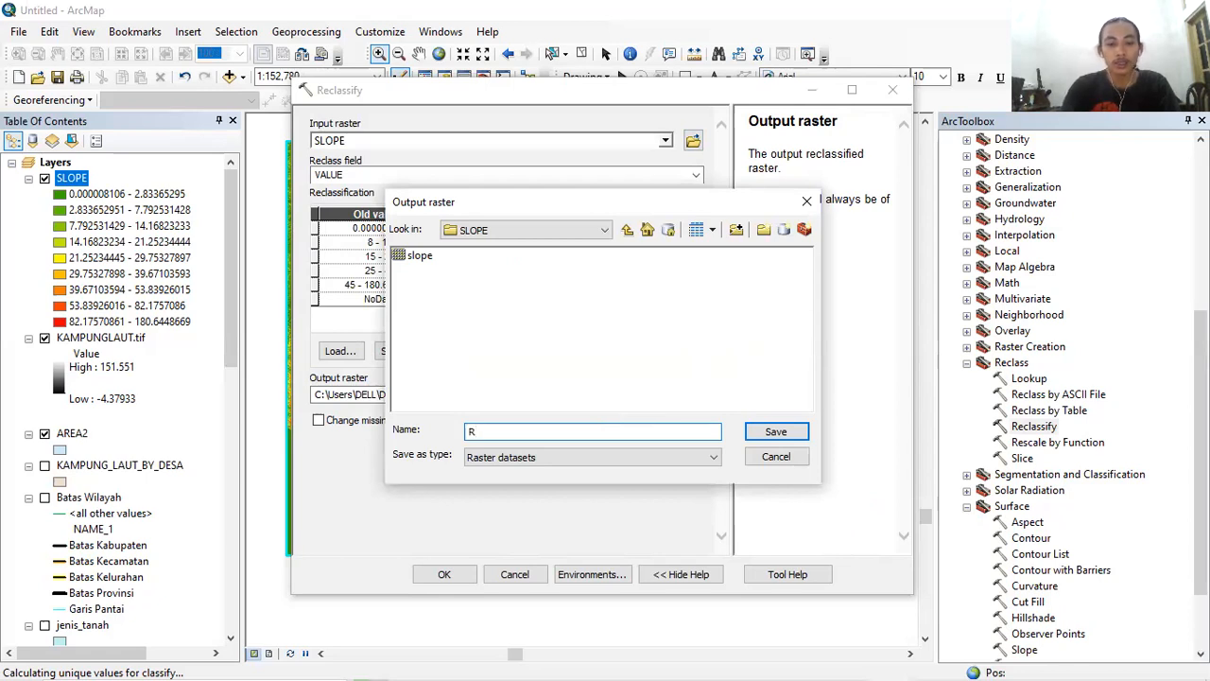
text(RECLAS)
key(Return)
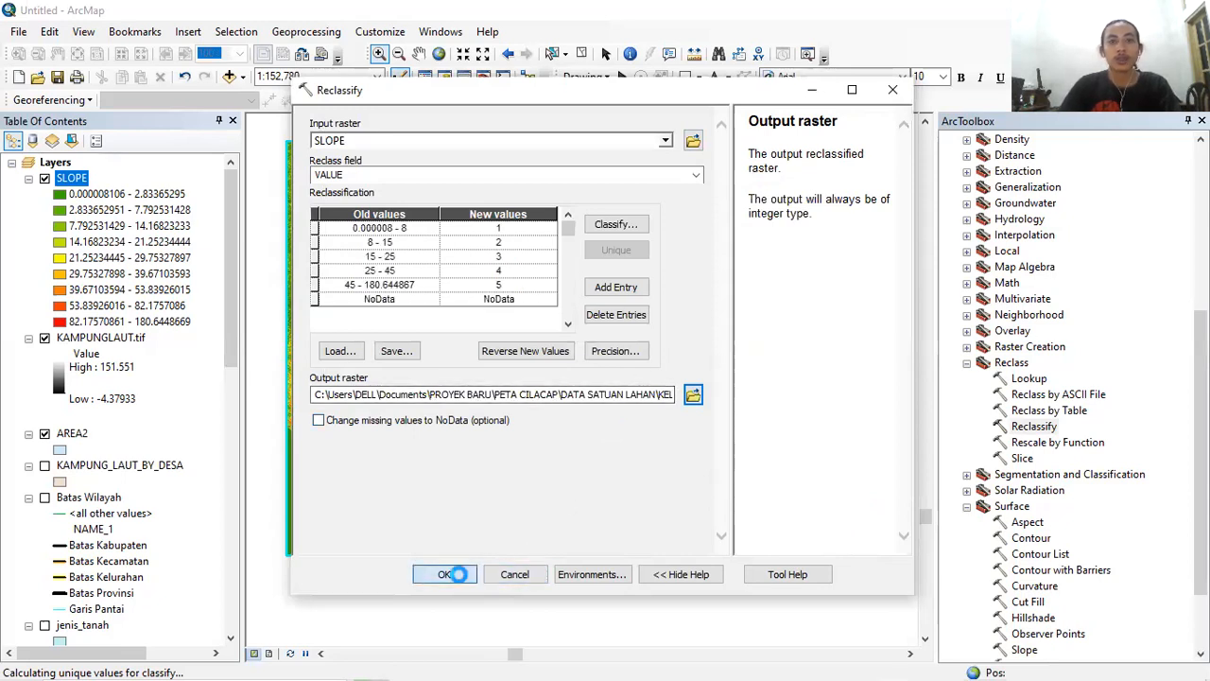
click(443, 573)
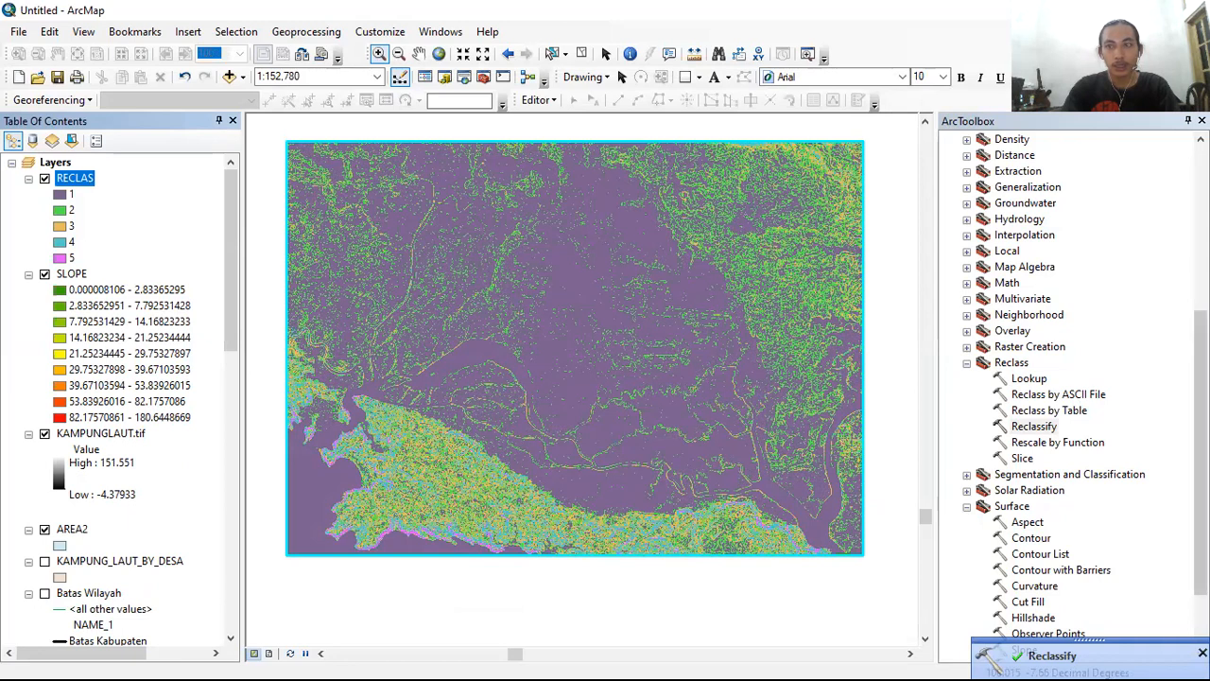
scroll(1069, 378, up, 3)
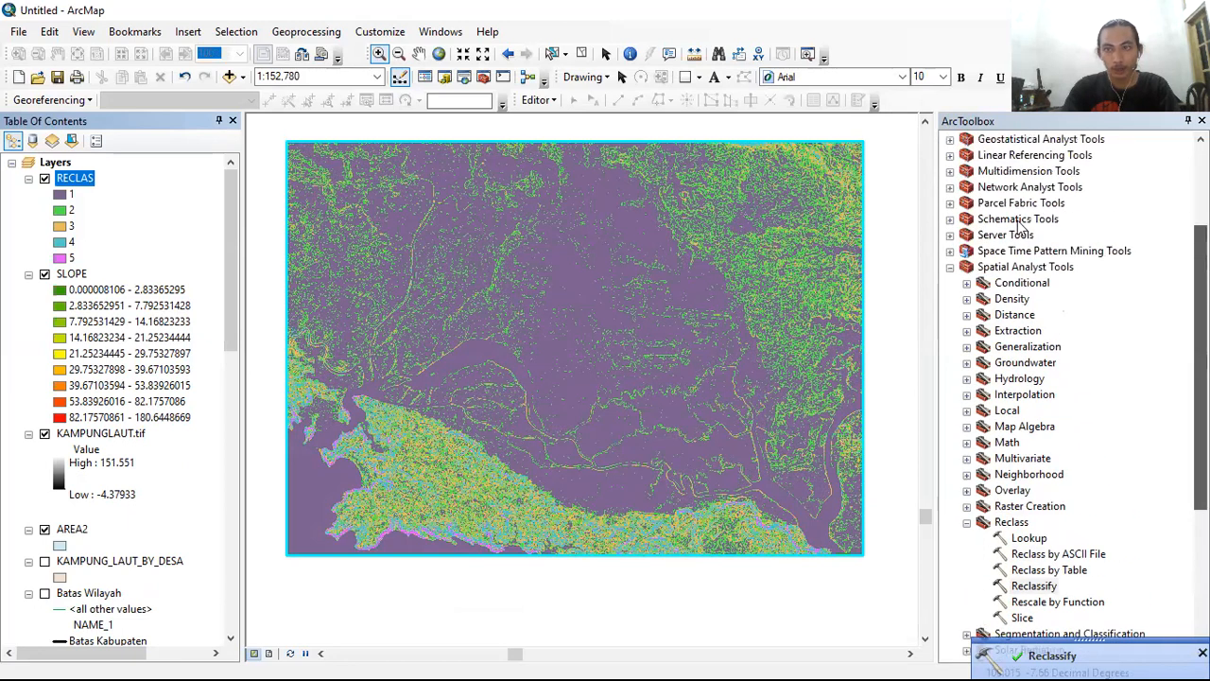
Open Conversion Tools > From Raster > Raster to Polygon and set RECLAS as the input raster
double_click(1025, 266)
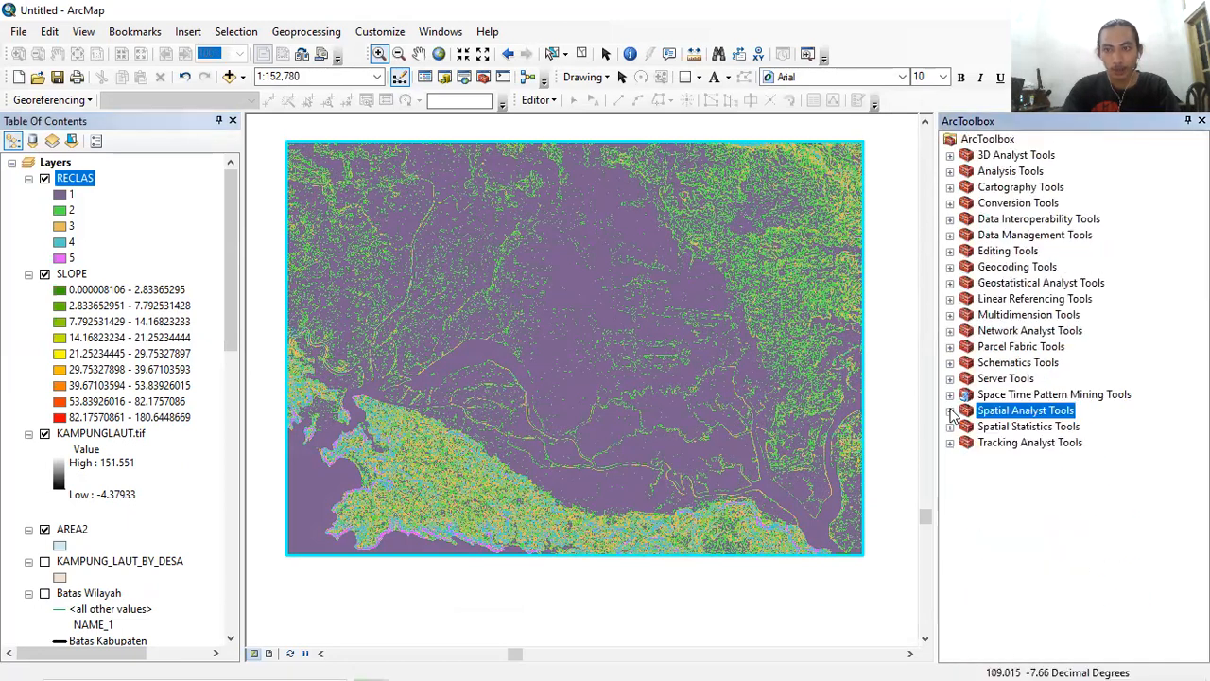
click(998, 269)
click(993, 252)
click(993, 235)
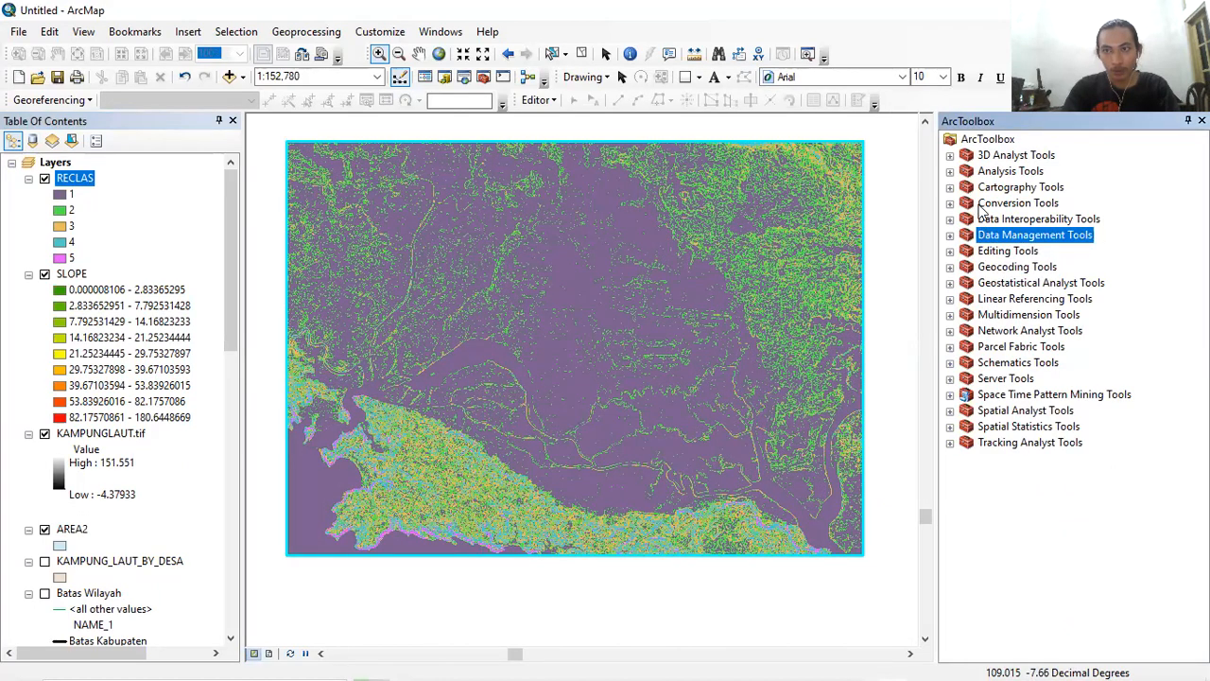
click(950, 204)
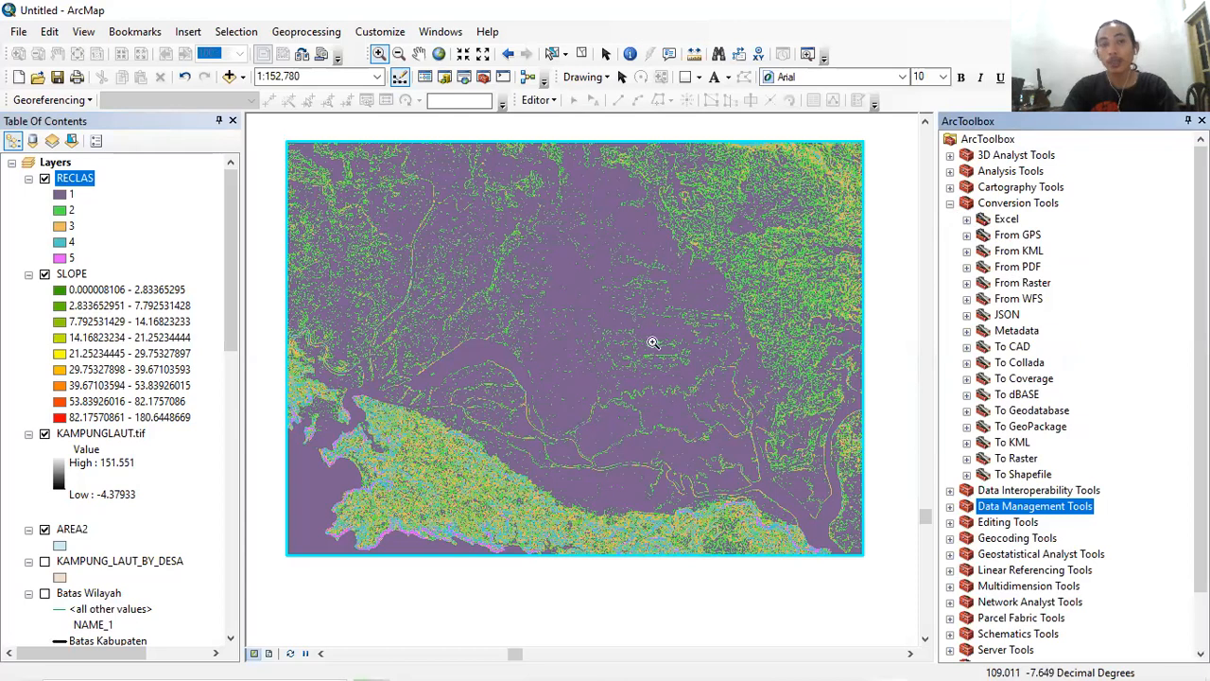
click(966, 283)
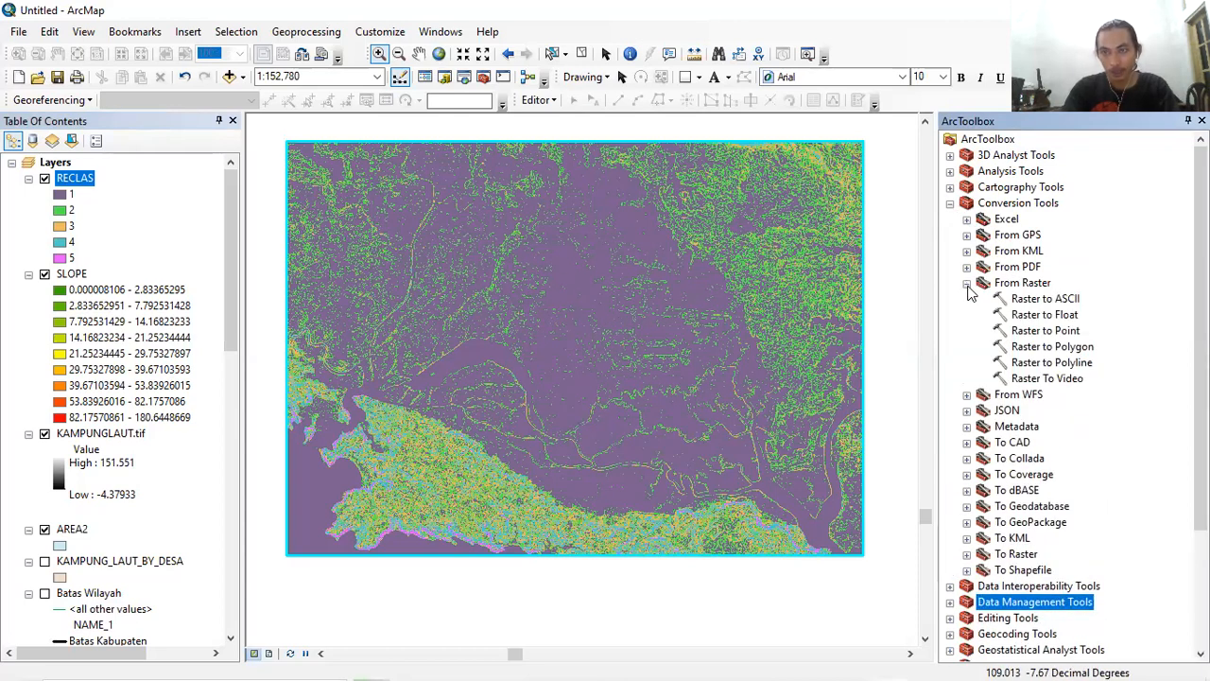
click(1065, 348)
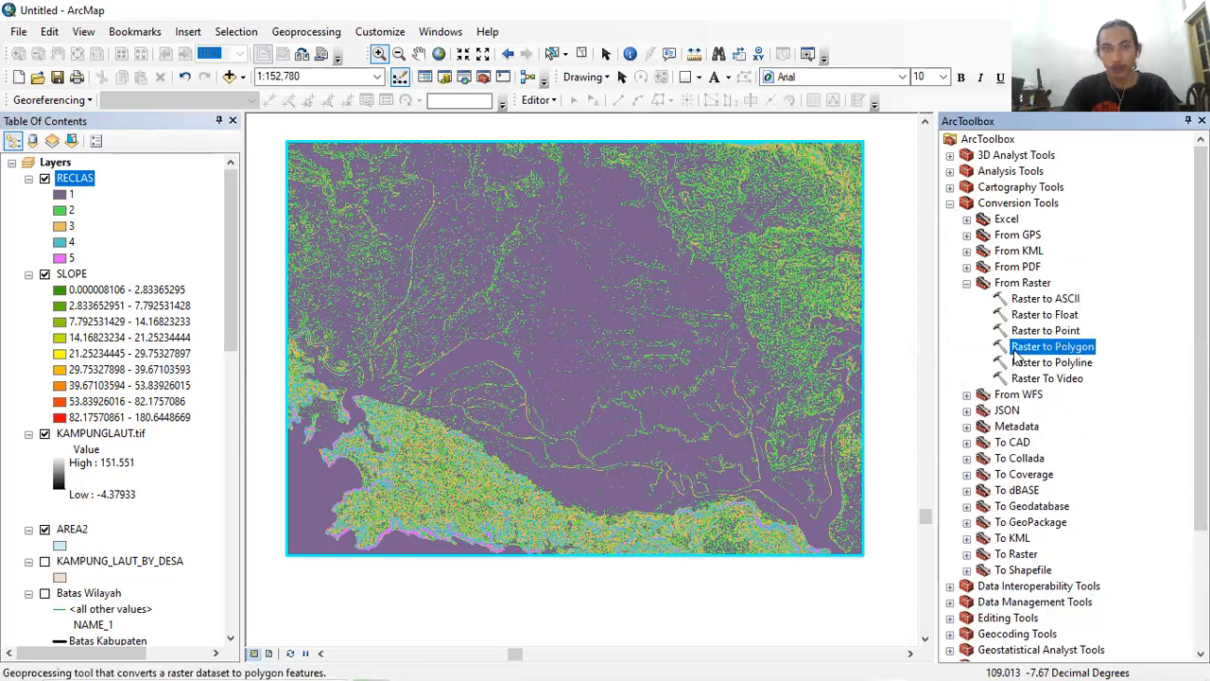
drag(79, 178, 332, 145)
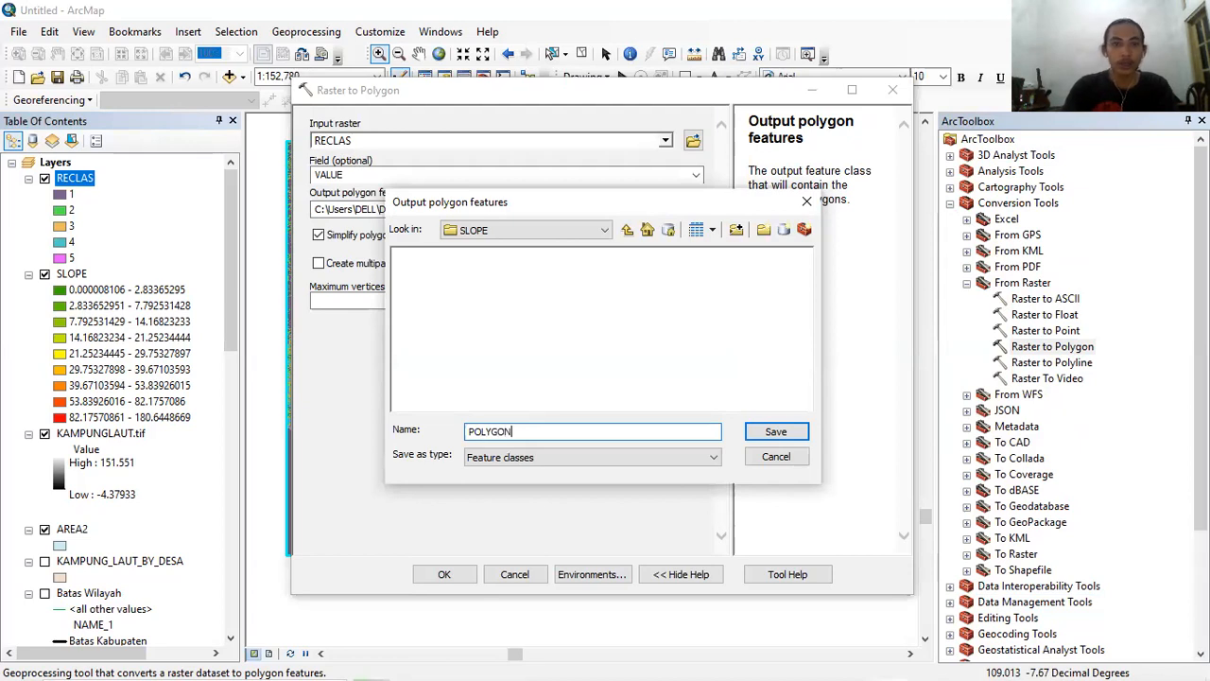
Confirm POLYGON as the output name and run the Raster to Polygon conversion
key(Return)
click(456, 573)
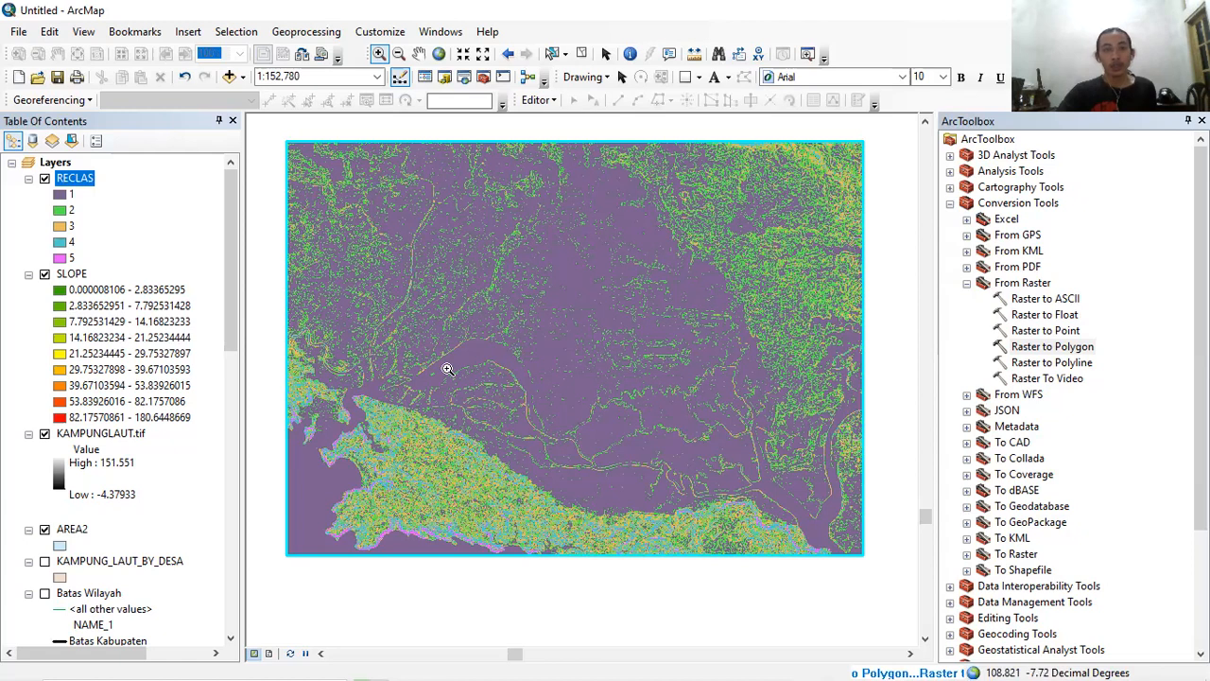
Zoom to the full raster extent and hide the SLOPE, KAMPUNGLAUT.tif and RECLAS layers
click(398, 54)
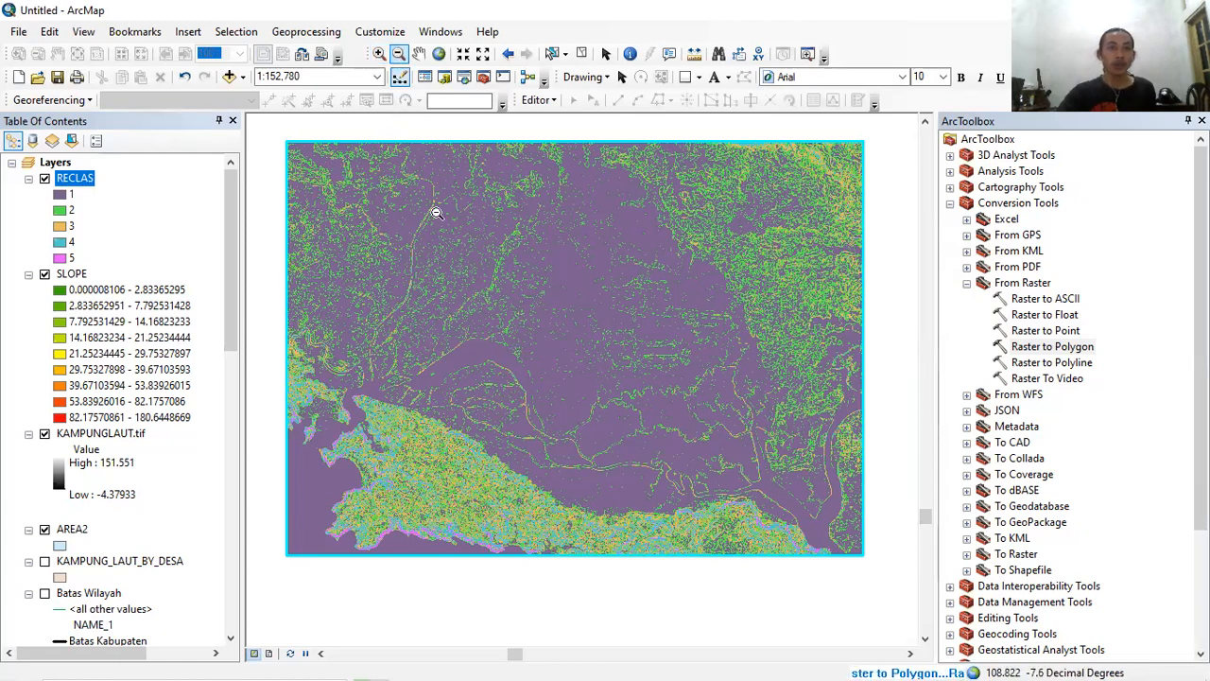
click(710, 344)
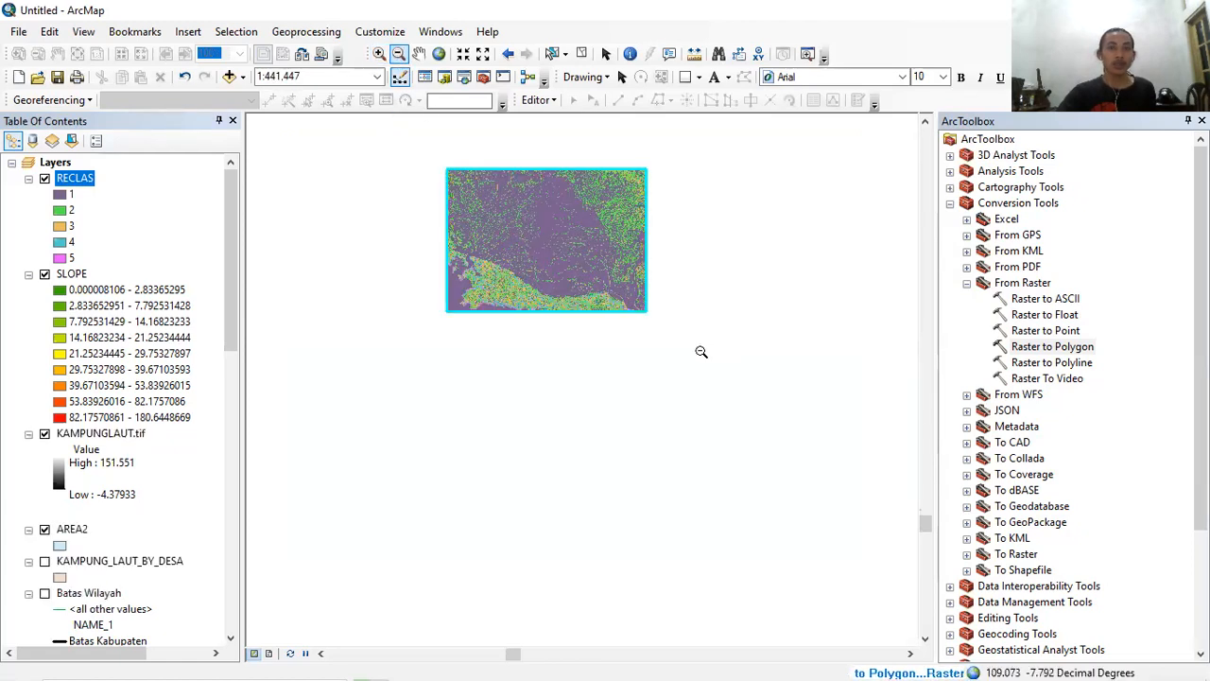
click(379, 54)
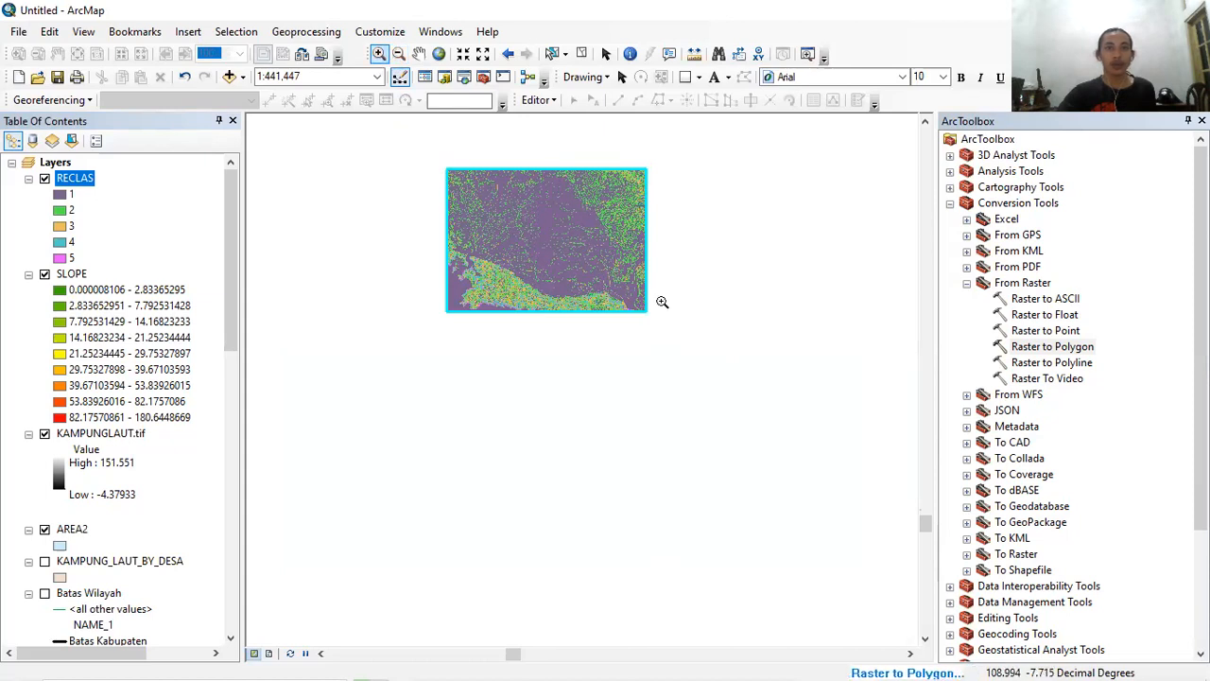
drag(667, 327, 433, 147)
drag(255, 150, 887, 622)
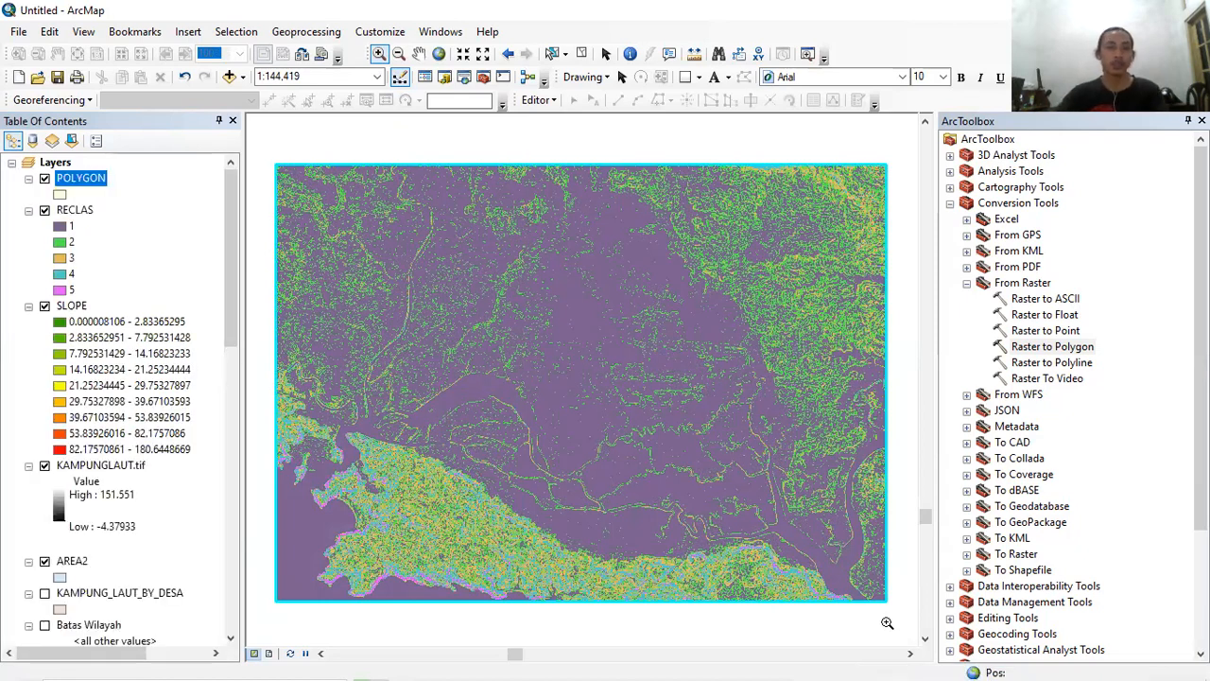
click(45, 306)
click(44, 465)
click(45, 210)
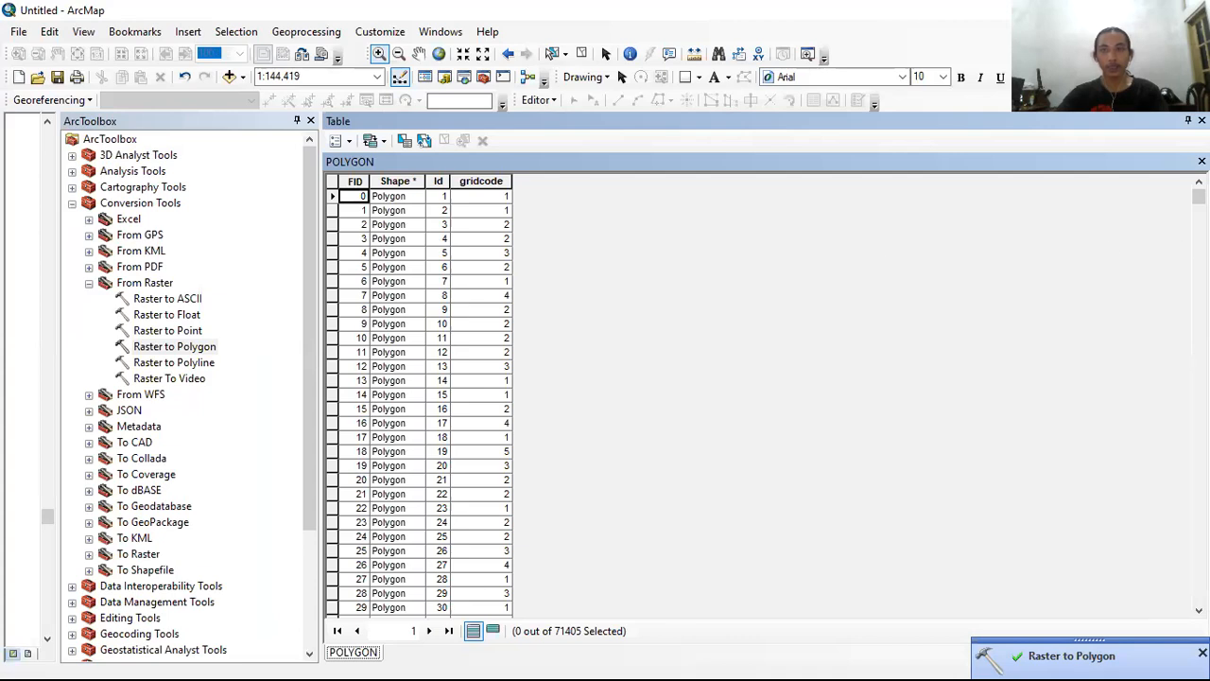
Sort the POLYGON attribute table by gridcode
drag(1198, 195, 1134, 187)
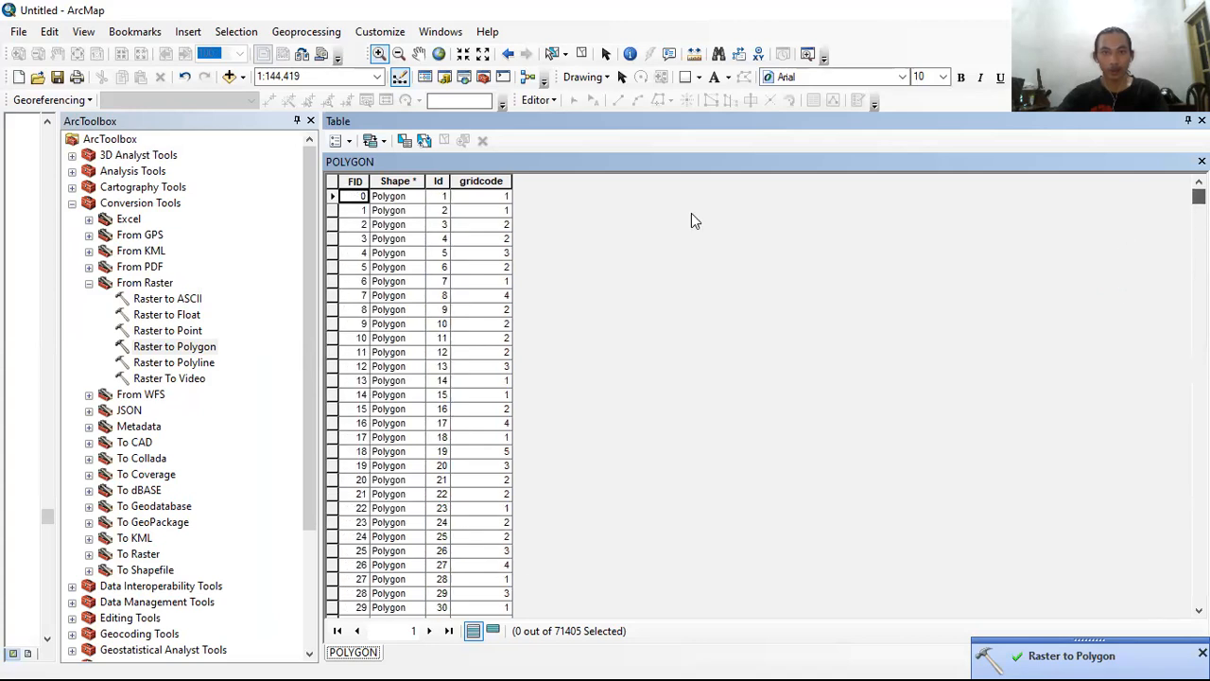
click(491, 181)
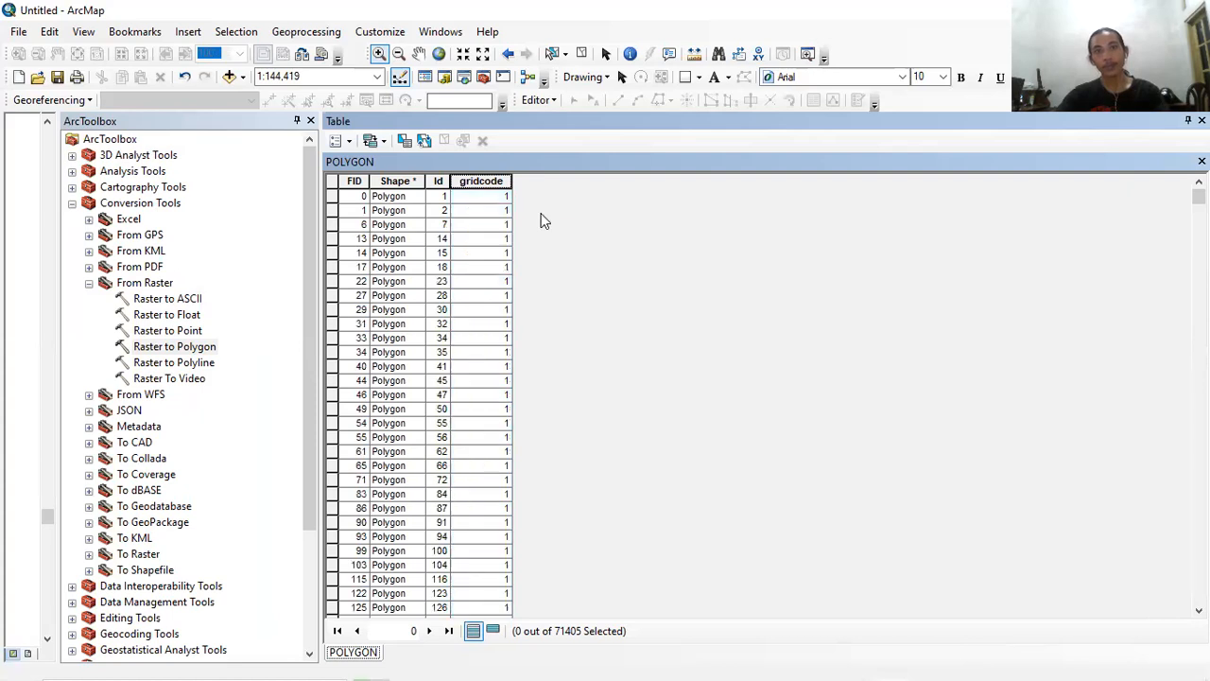
mouse_move(1197, 195)
mouse_down()
mouse_move(1198, 581)
mouse_move(1197, 196)
mouse_up()
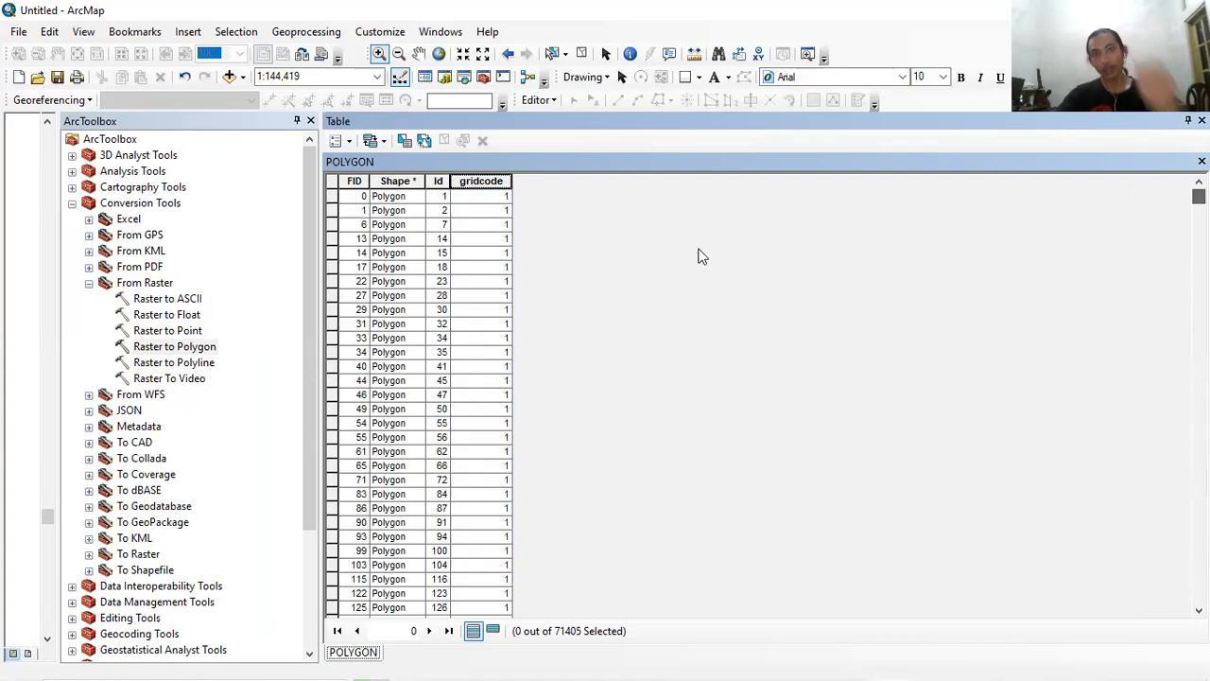
Add a new Double-type field named LUAS to the POLYGON table
click(350, 141)
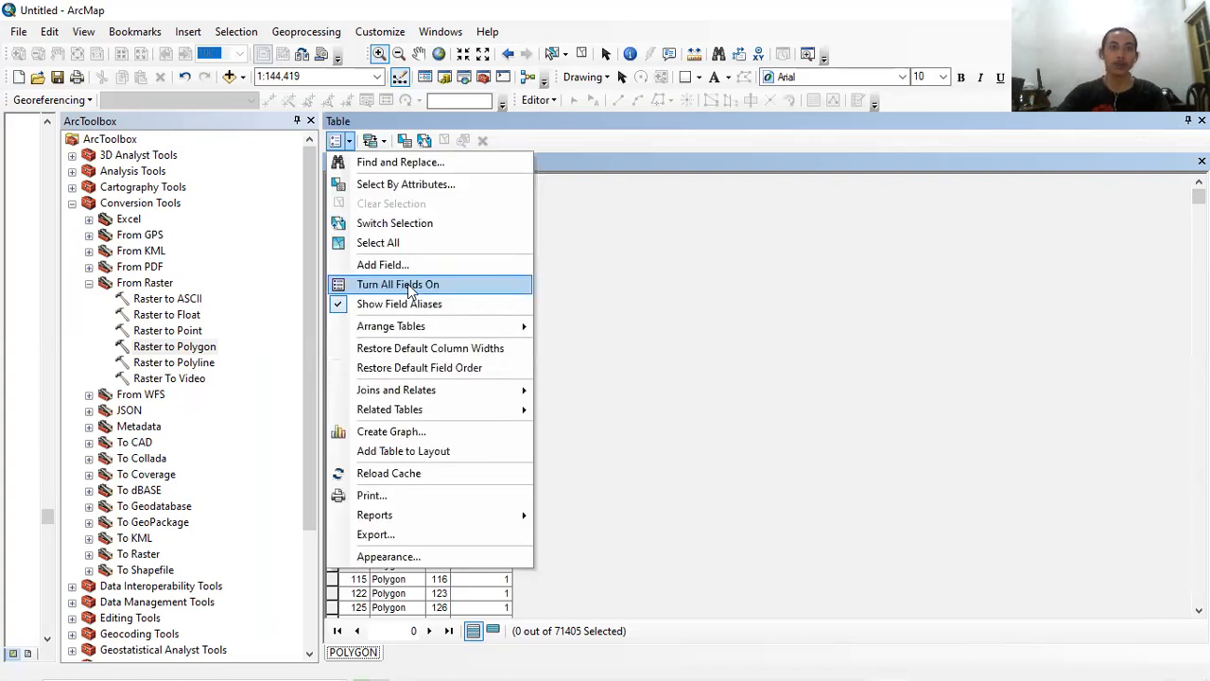
click(441, 264)
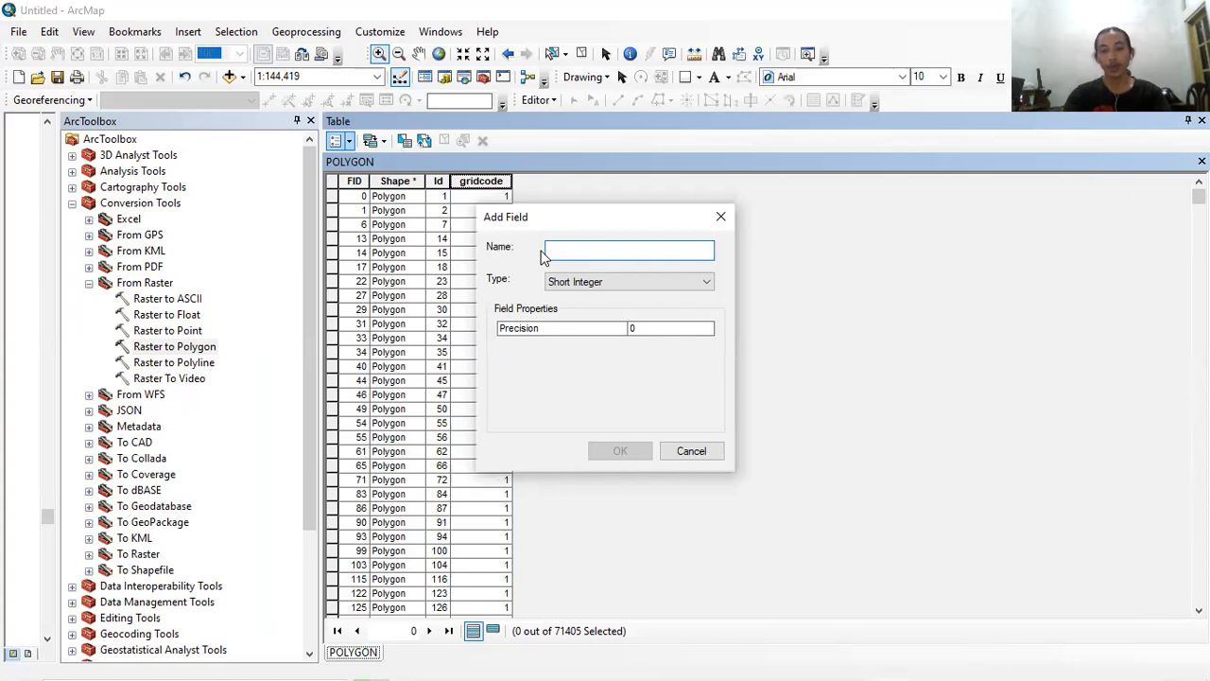
text(LUAS)
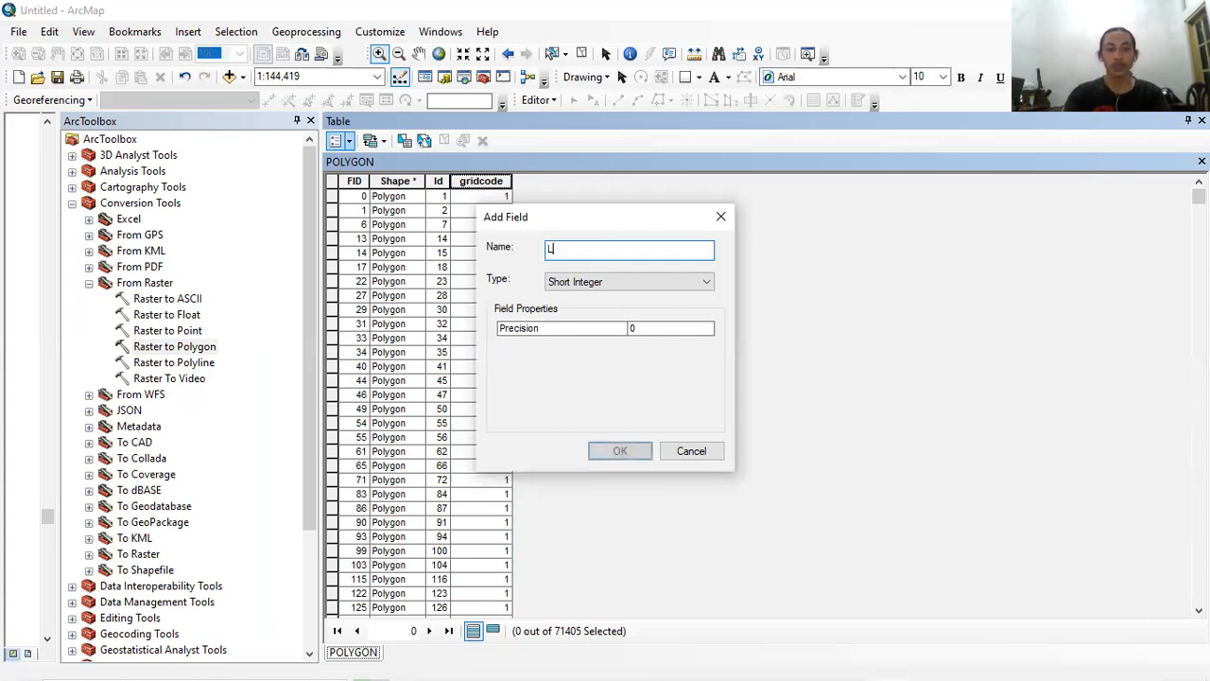
click(648, 283)
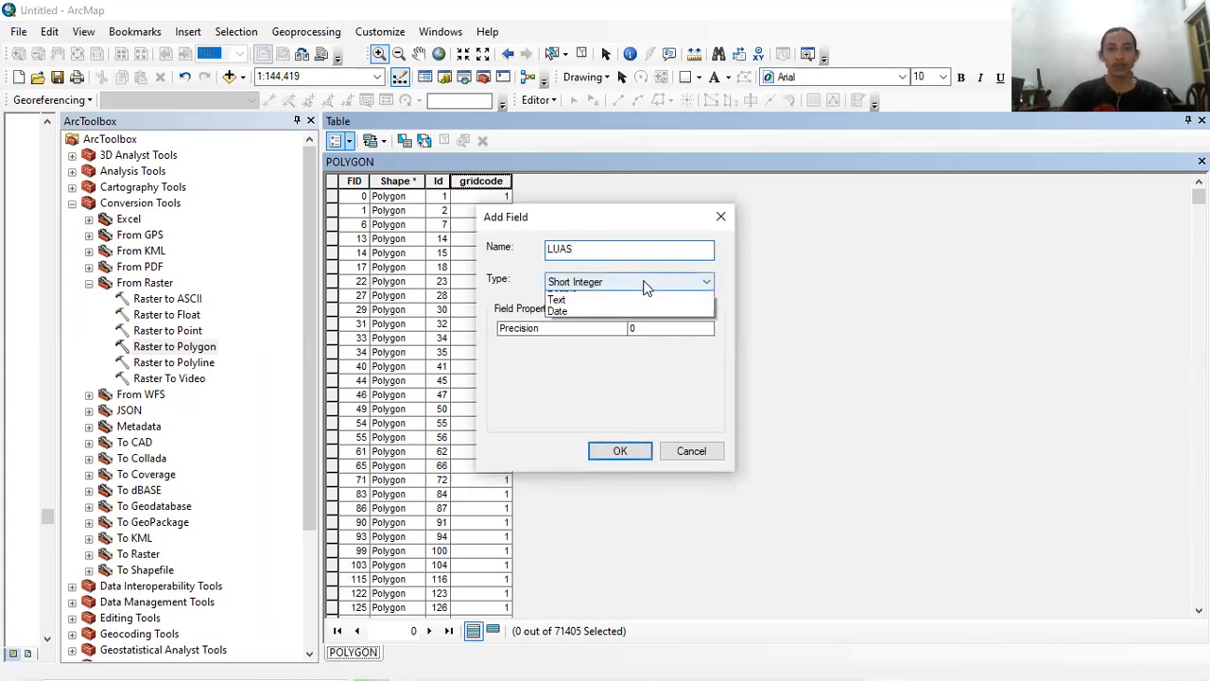
click(605, 333)
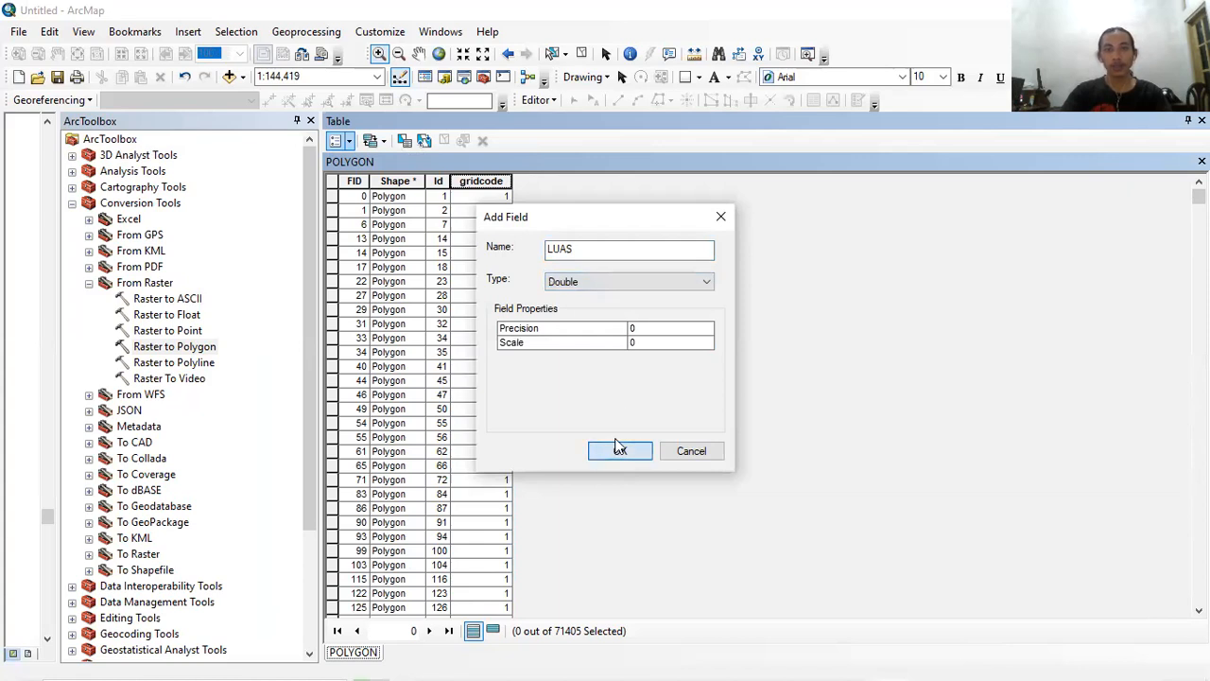
click(619, 450)
Calculate each polygon's area in square metres into LUAS with Calculate Geometry
click(567, 182)
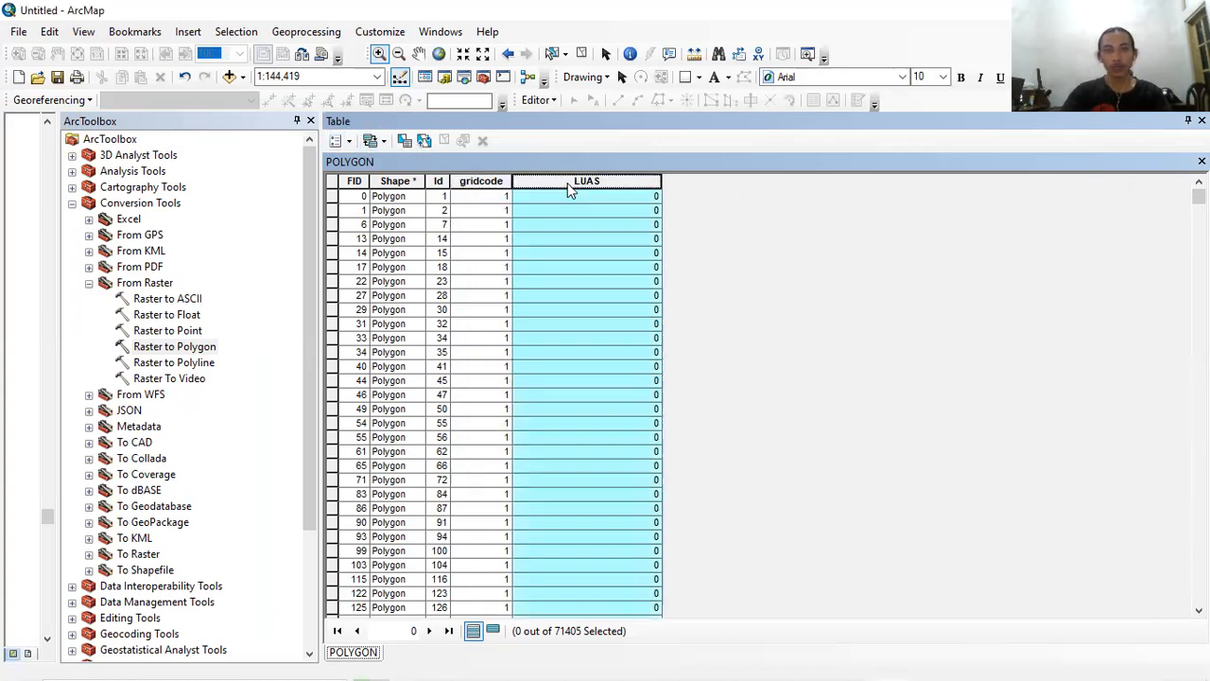
right_click(567, 183)
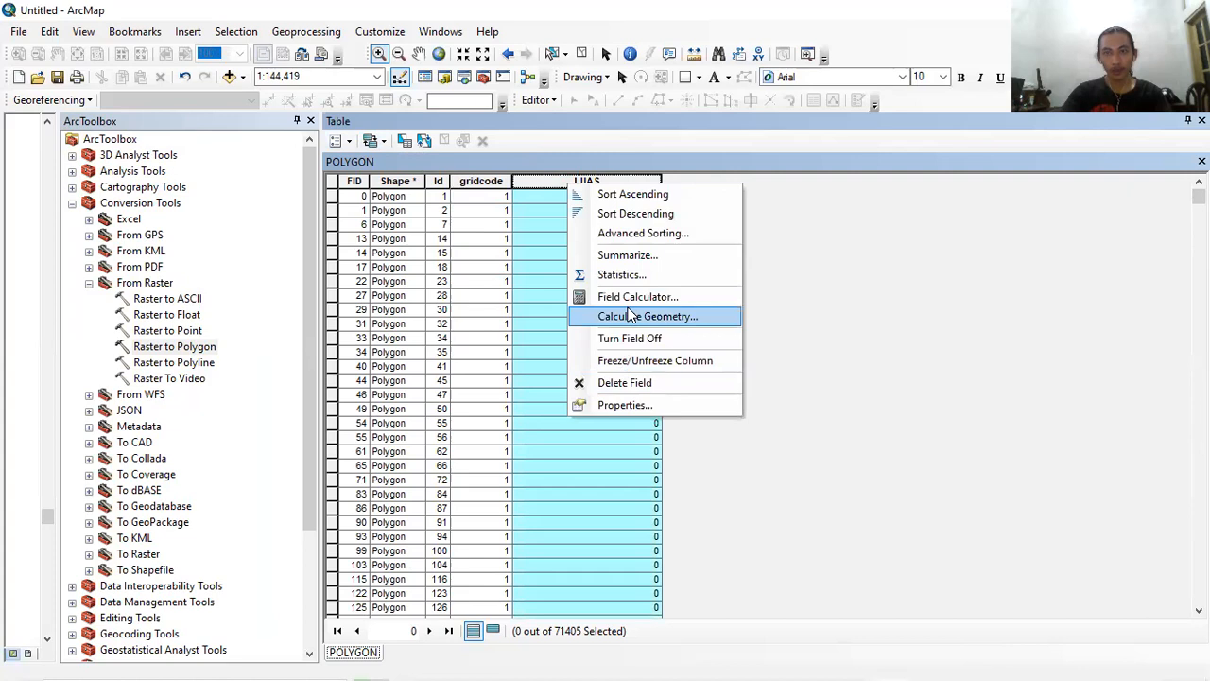
click(630, 316)
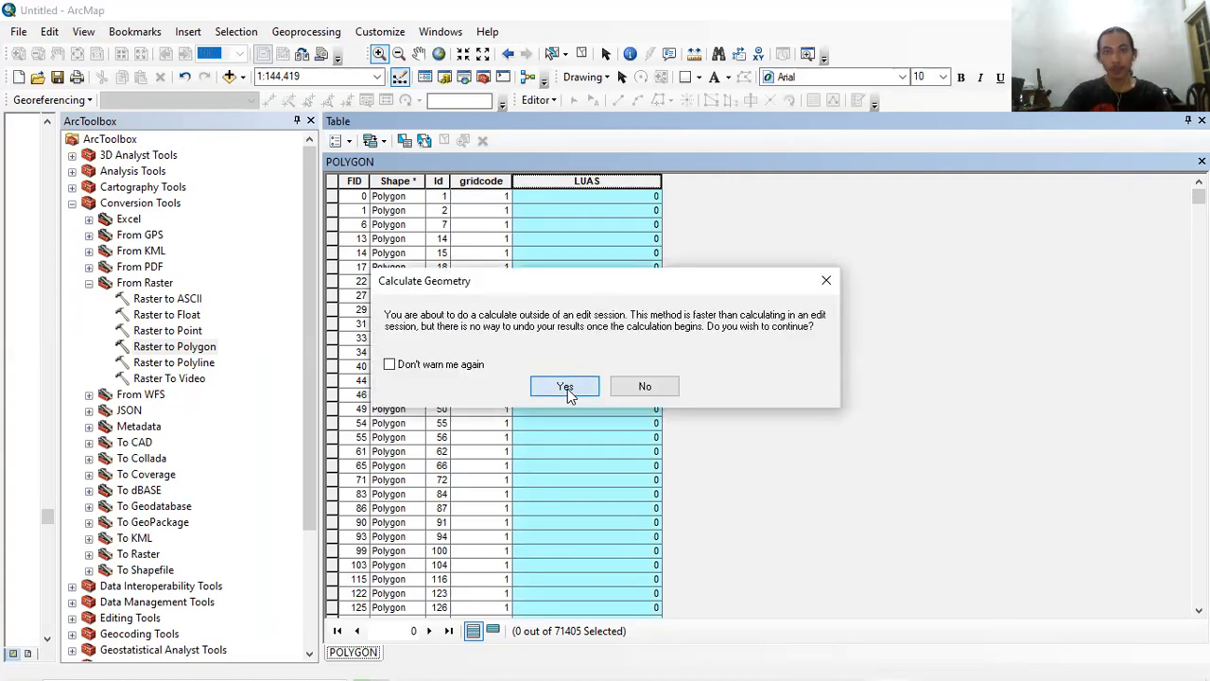
click(565, 389)
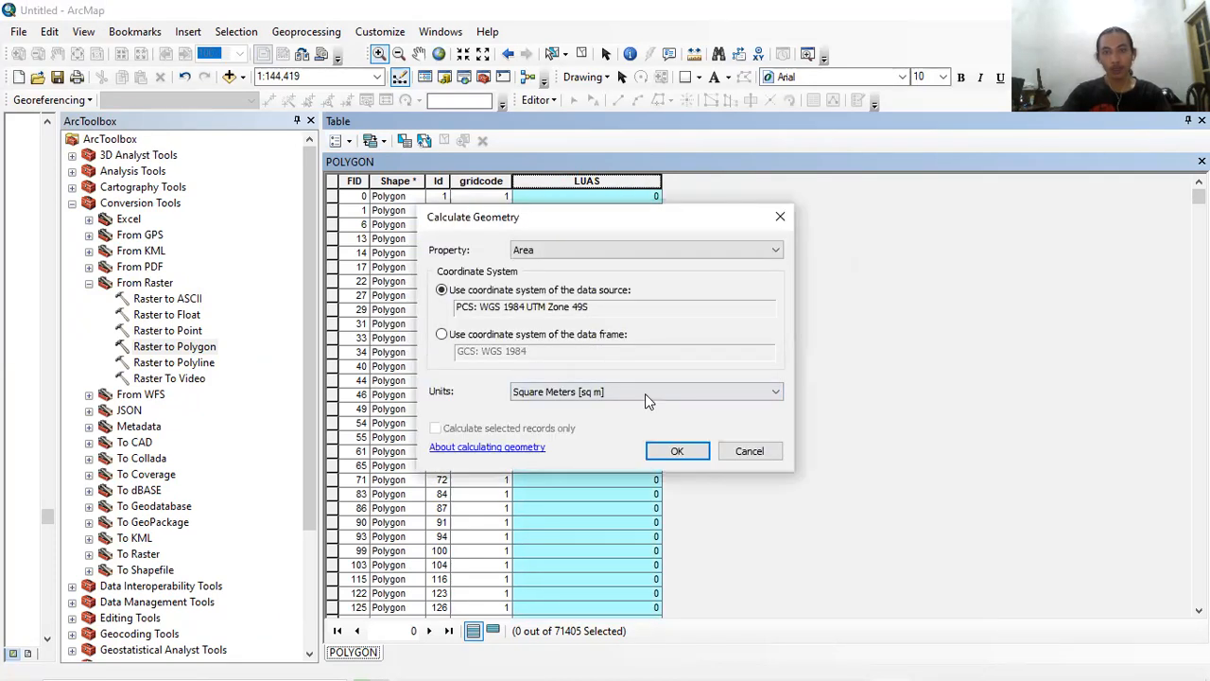
click(645, 394)
click(648, 475)
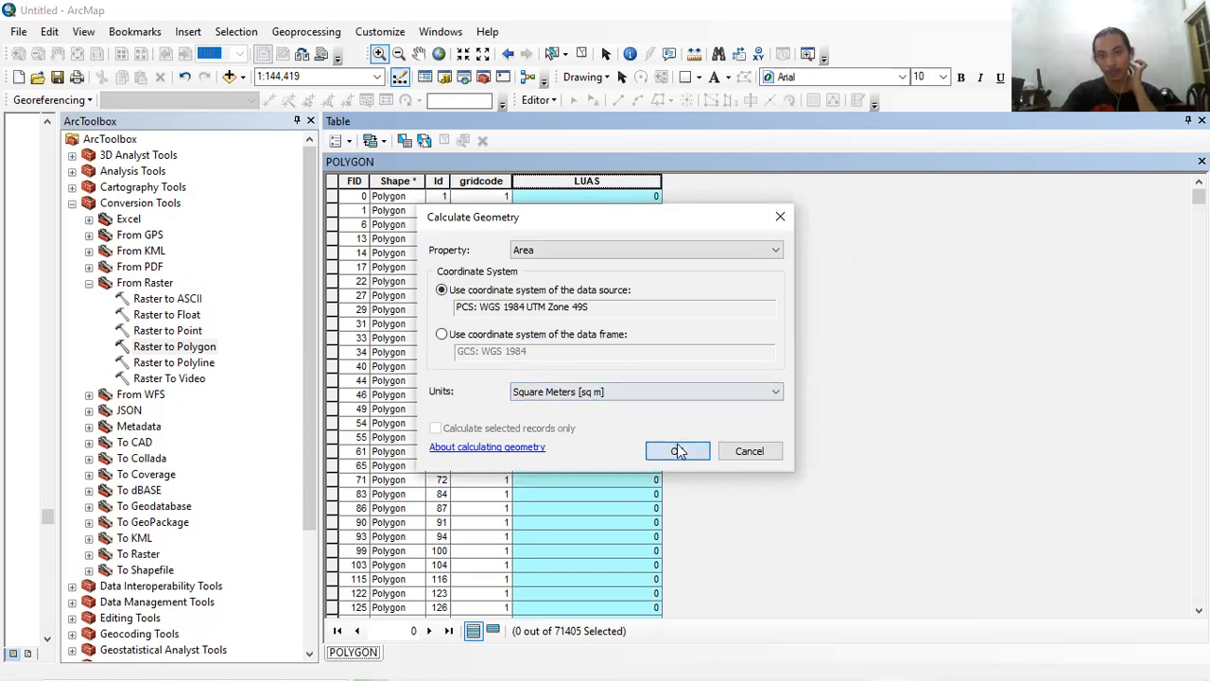
click(676, 446)
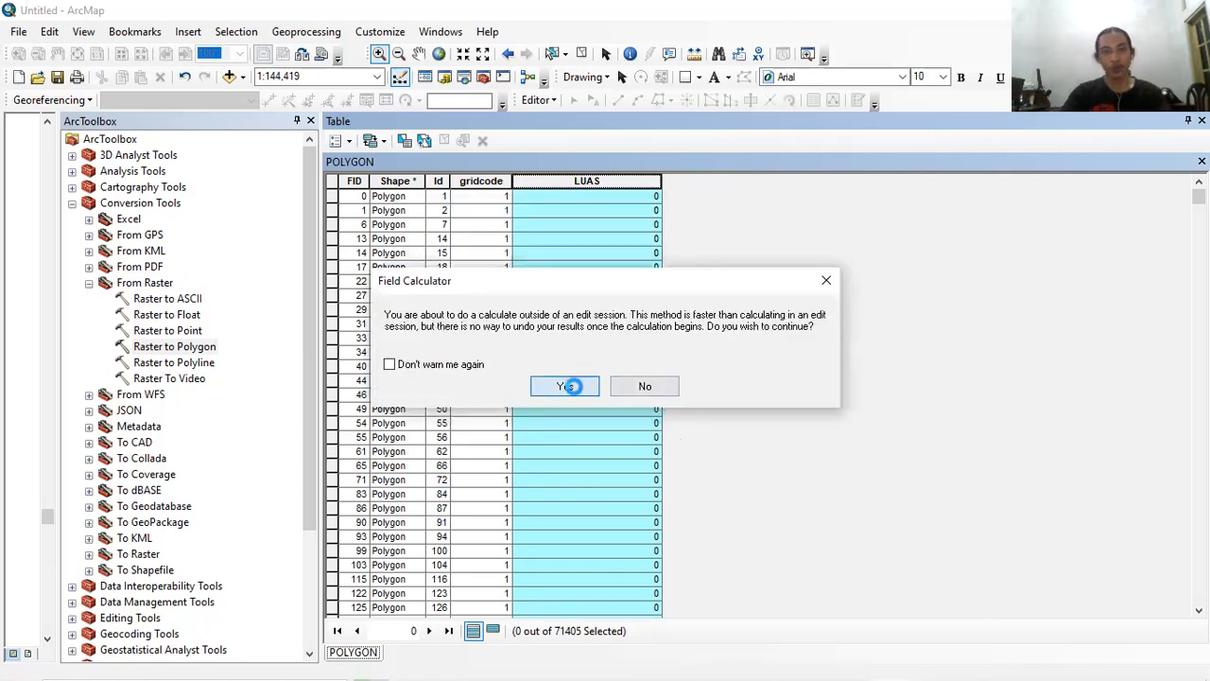
click(566, 387)
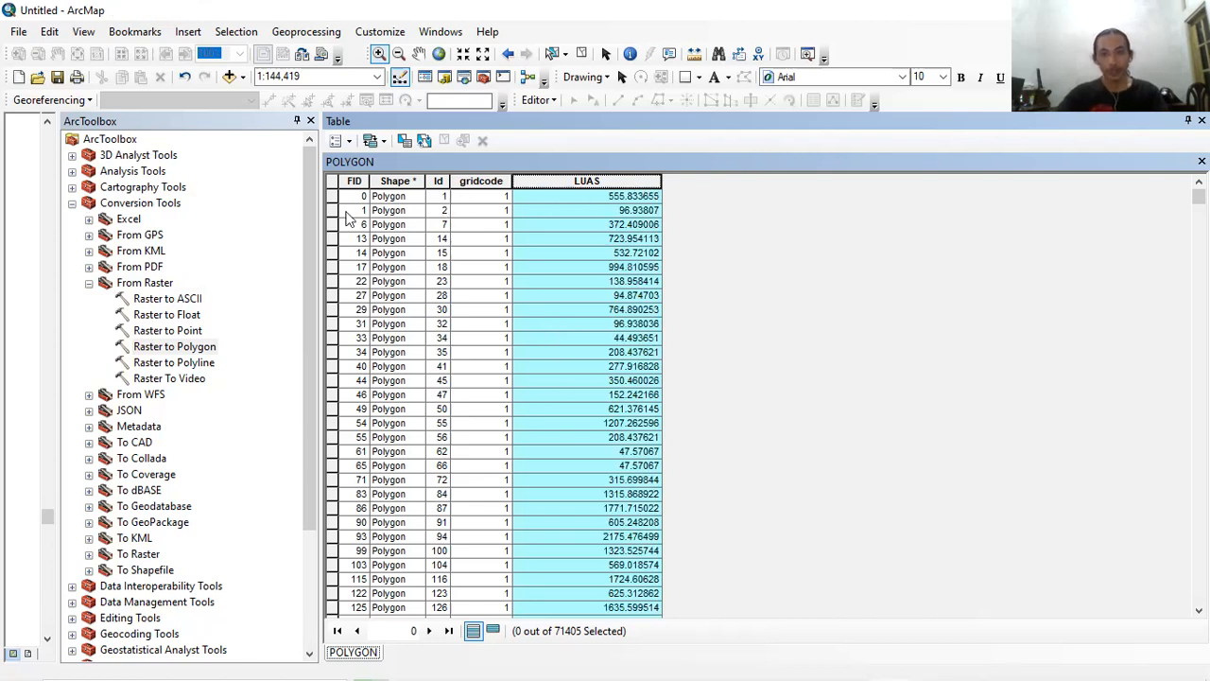
Select polygons using the attribute query "LUAS" < 20000
click(333, 182)
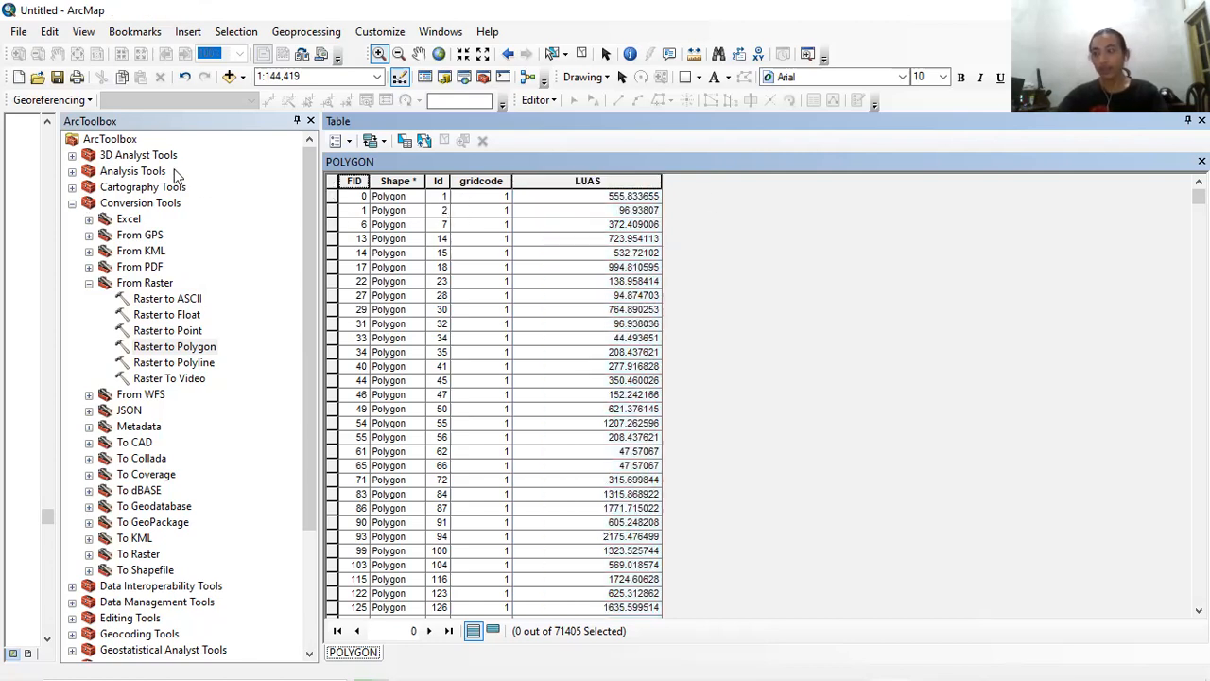
click(351, 147)
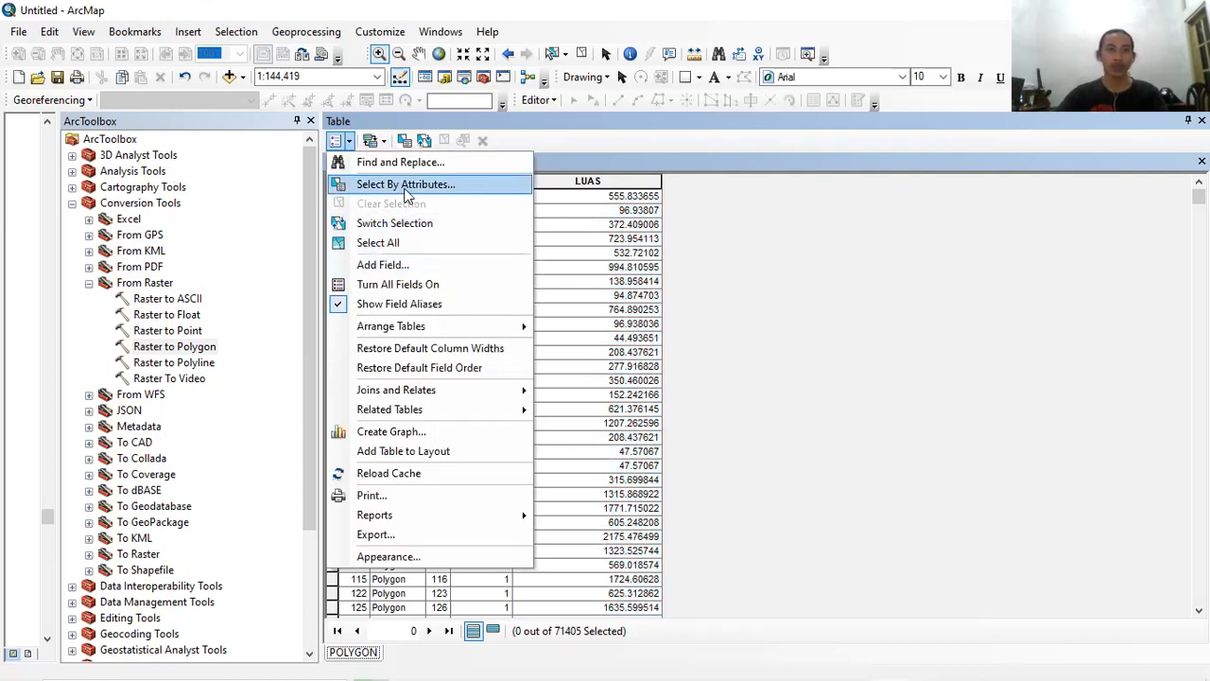
click(407, 185)
double_click(40, 153)
click(33, 245)
text(2)
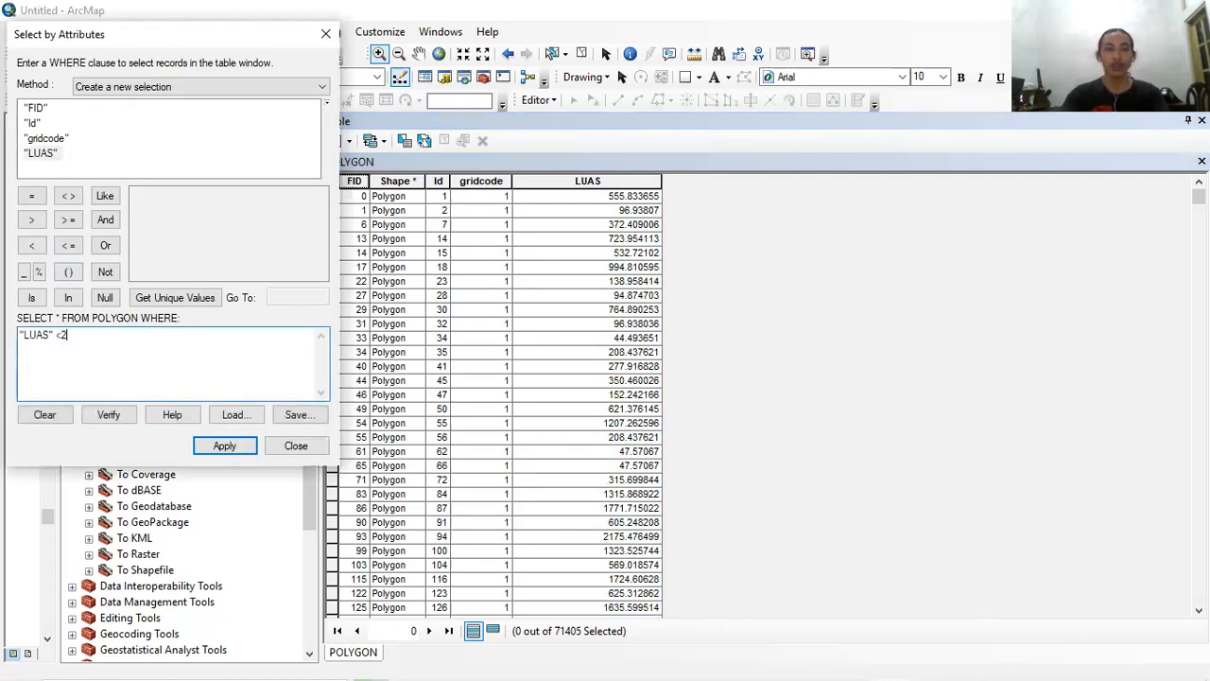
text(0000)
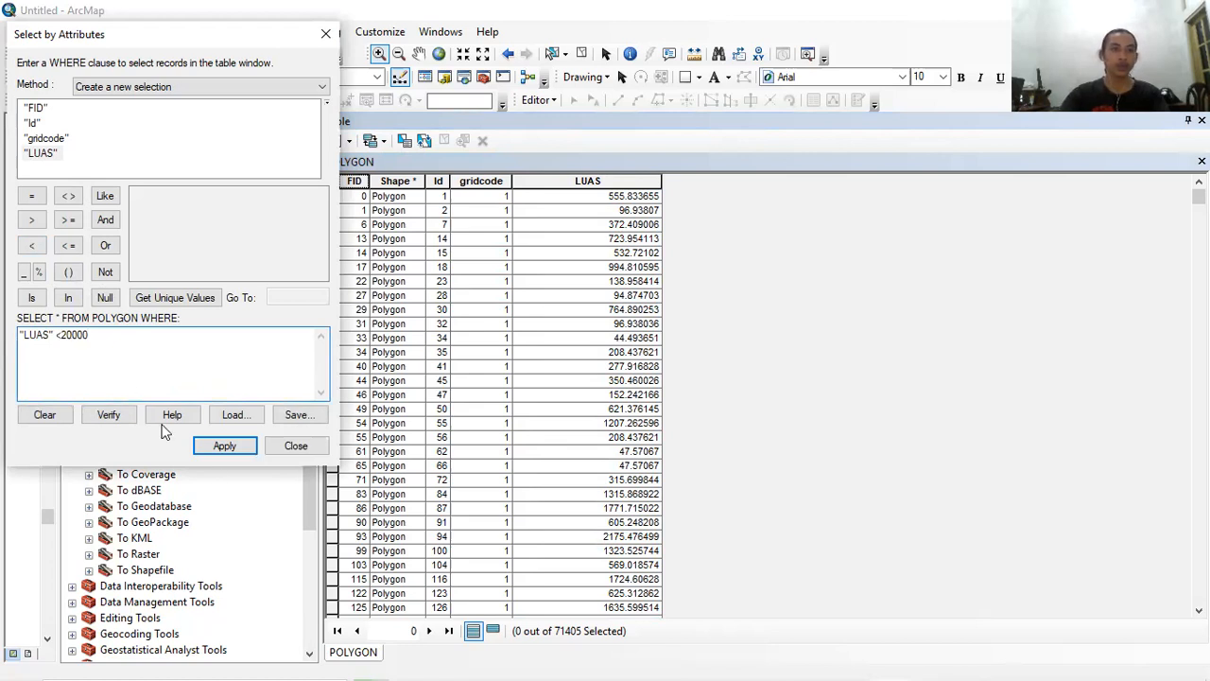
click(225, 446)
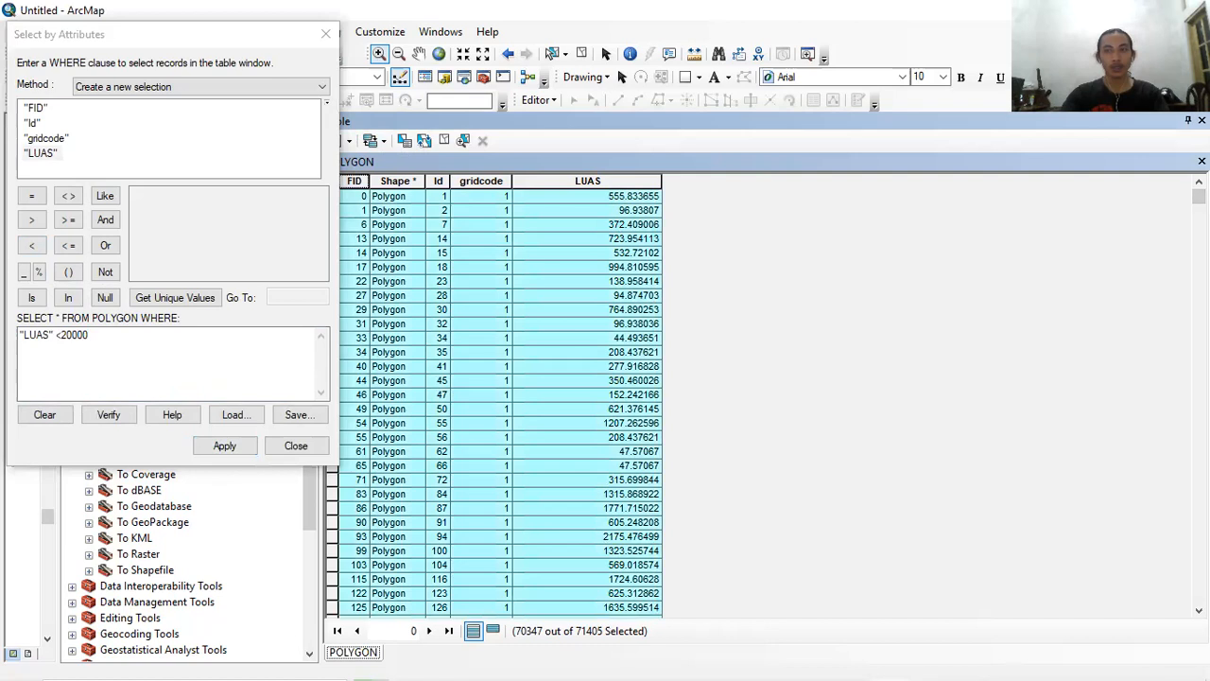
drag(1199, 197, 1199, 284)
drag(1199, 312, 1104, 619)
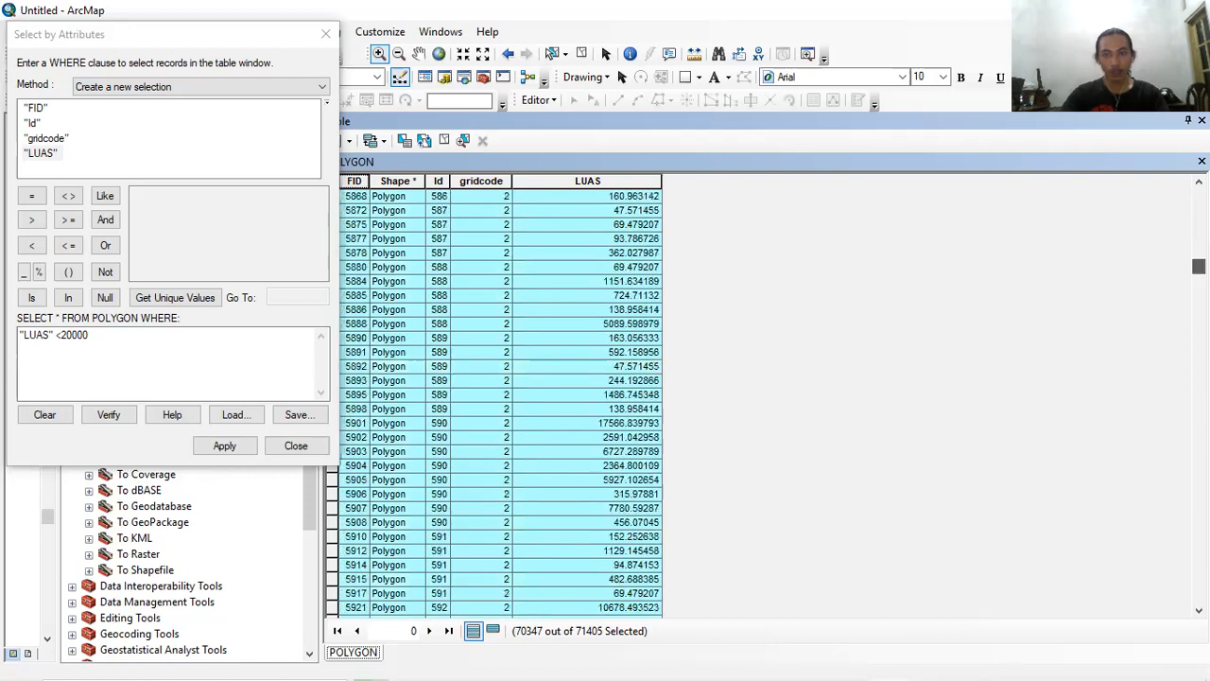
Correct the query to "LUAS" < 2000, reapply the selection, and close the dialog
click(72, 335)
key(BackSpace)
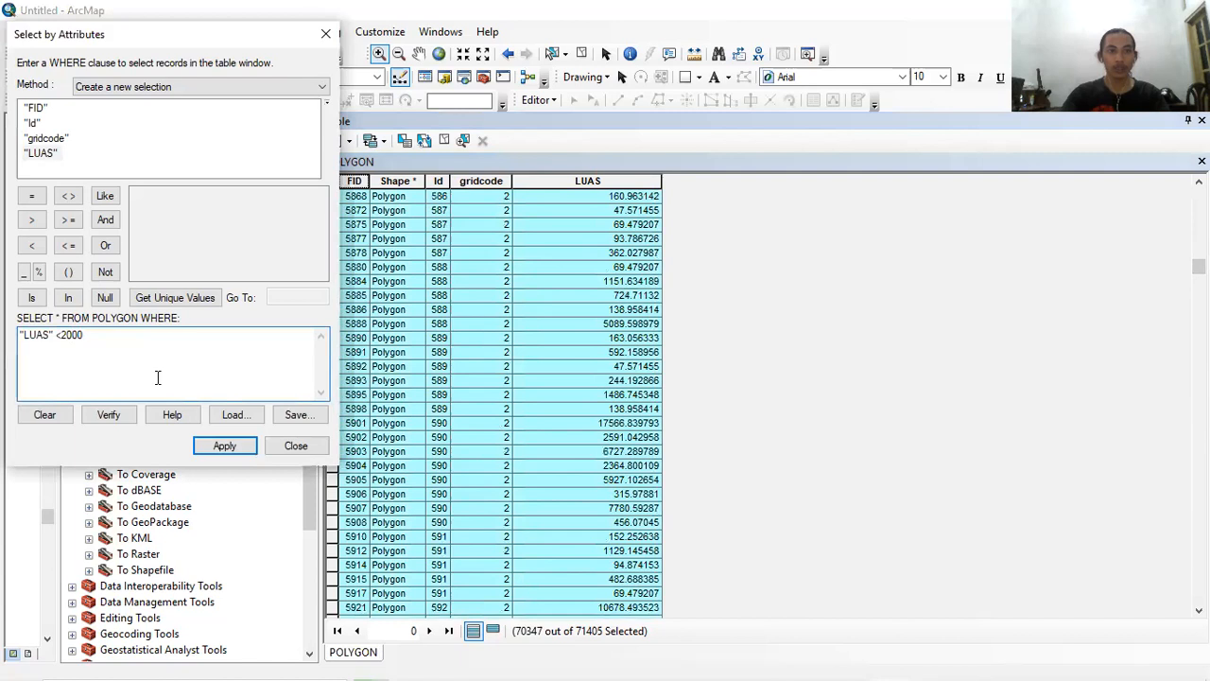
click(214, 446)
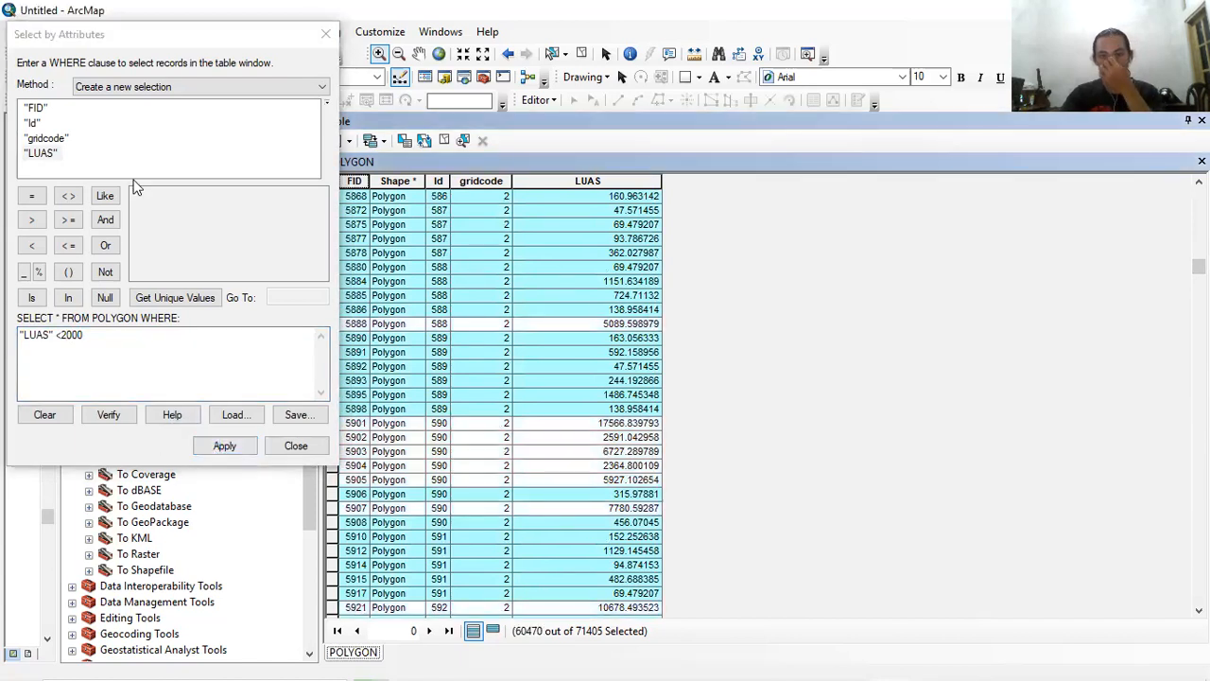
scroll(1027, 289, up, 1)
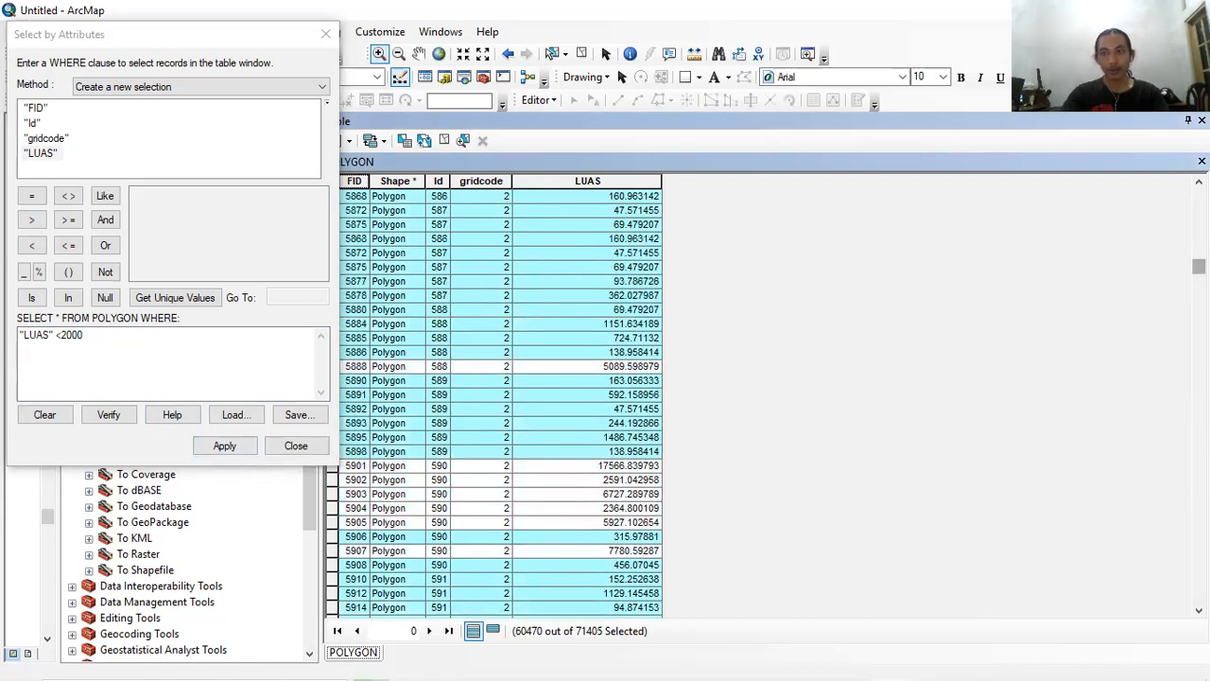
drag(1199, 266, 1199, 191)
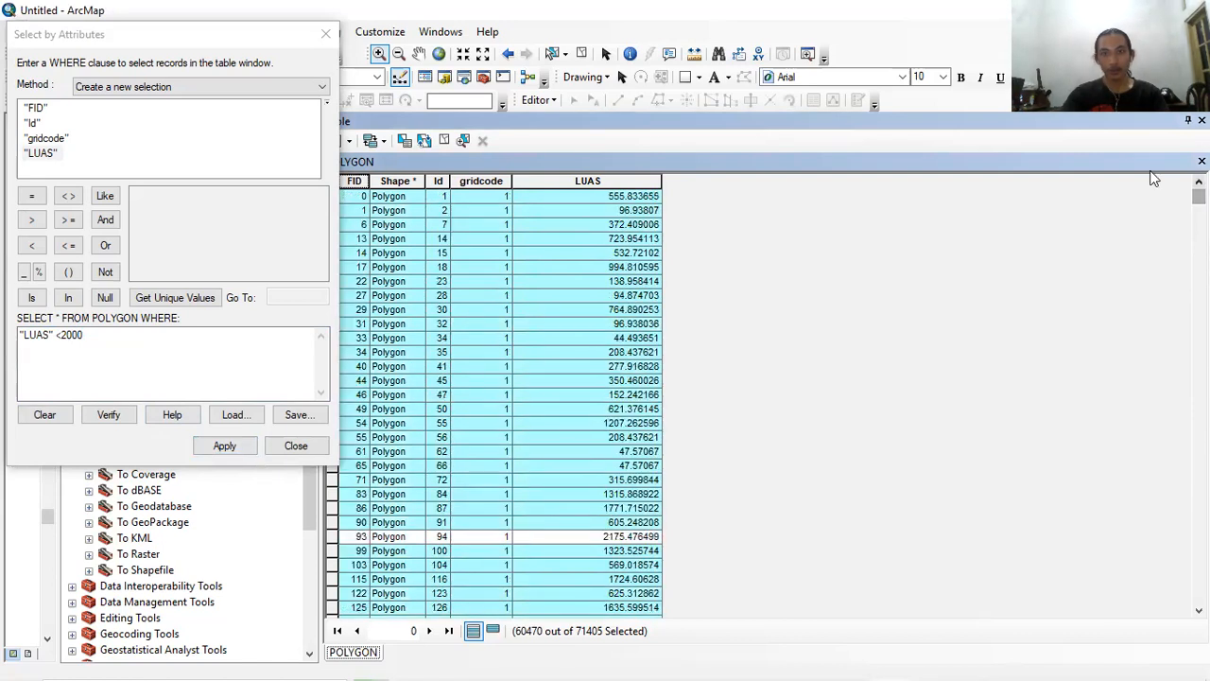
click(327, 36)
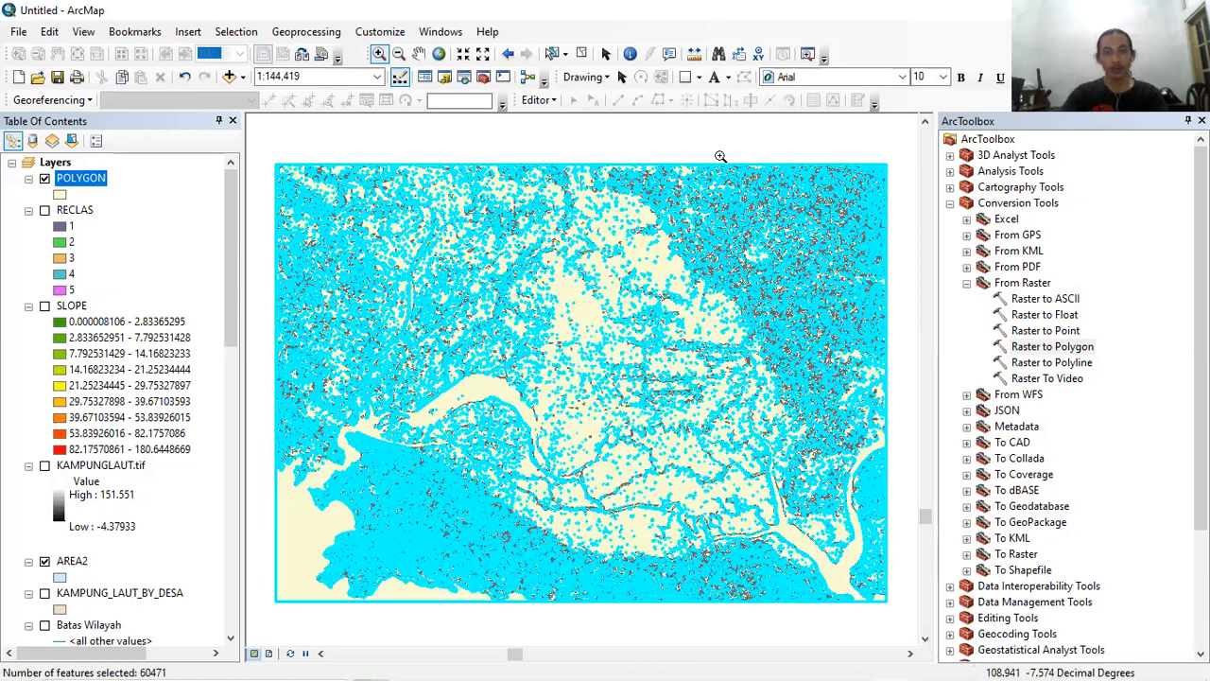
Search for ELIMINATE and open the Eliminate (Data Management) tool
click(466, 78)
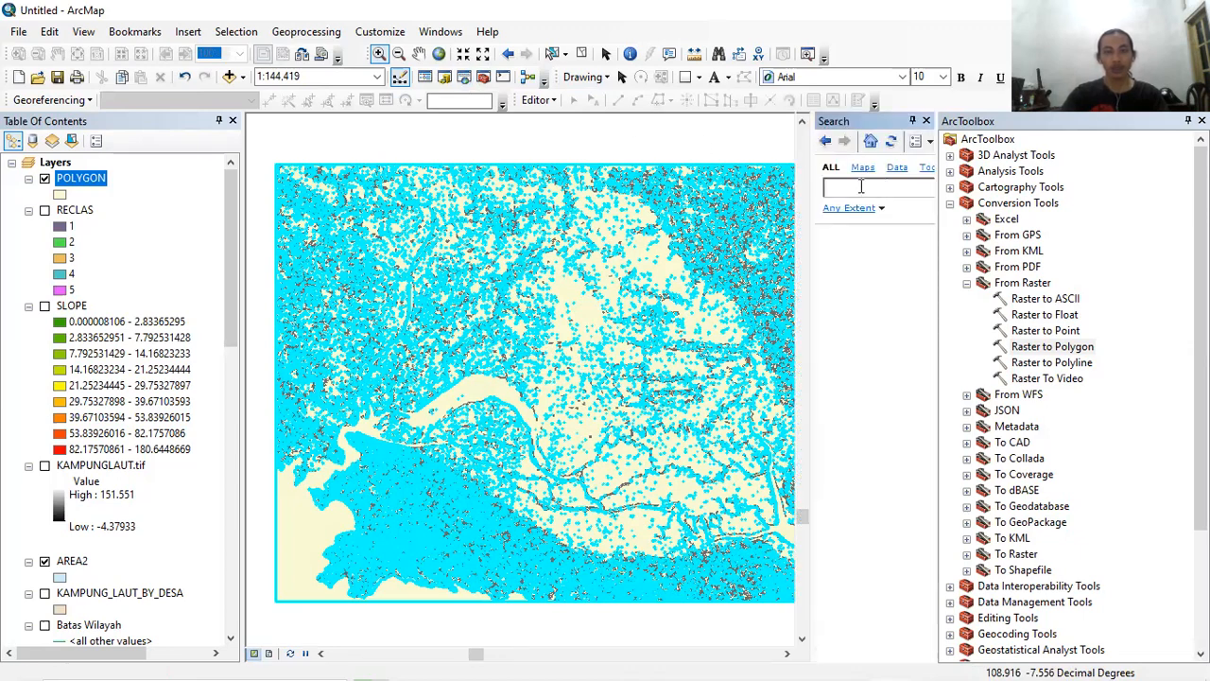
text(ELIMINATE)
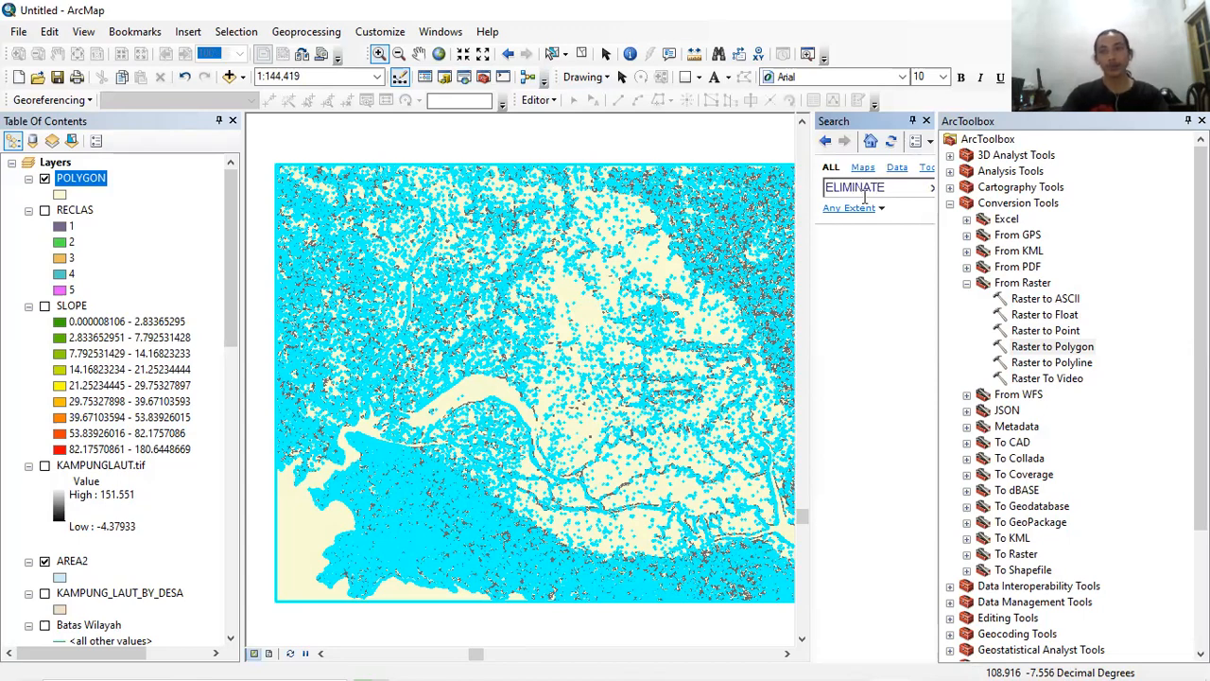
key(Return)
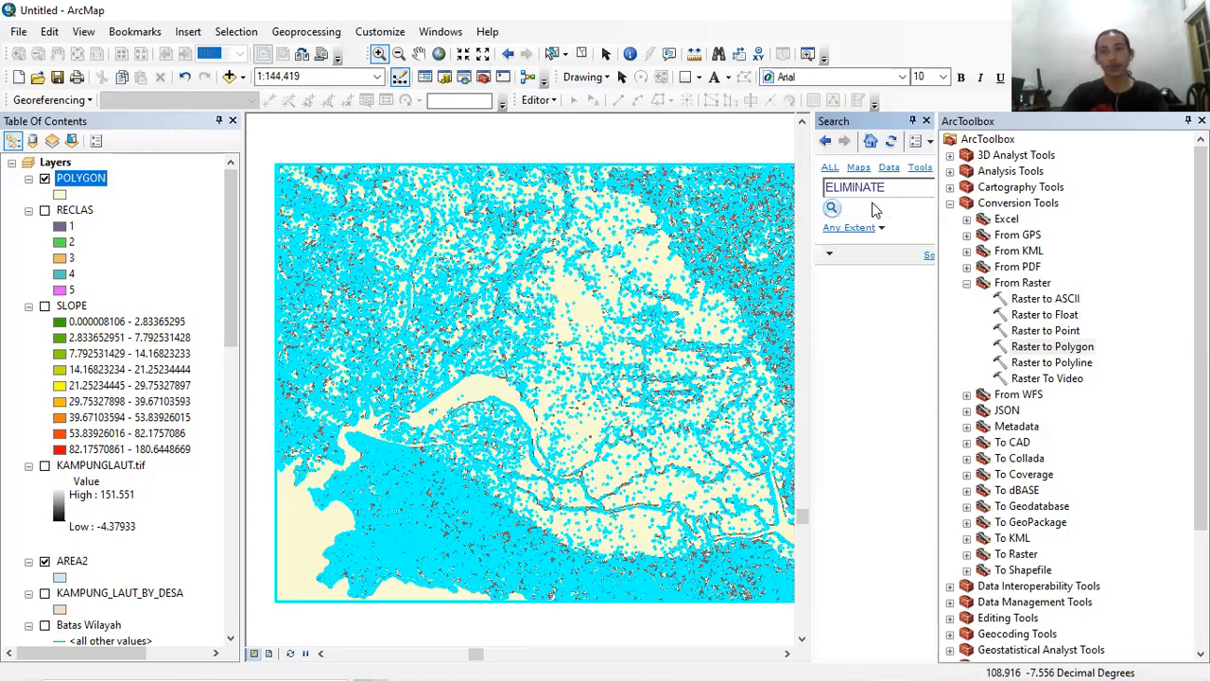
click(875, 303)
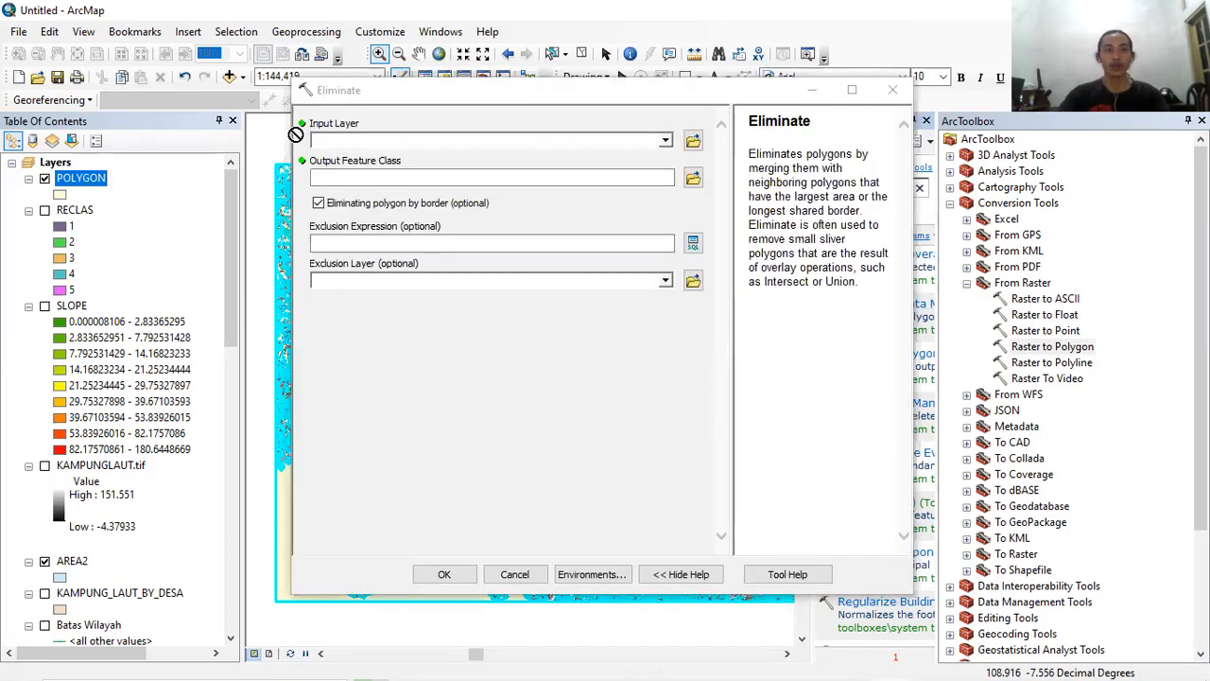
Run Eliminate on the POLYGON layer, saving the output as ELIMINATE
drag(296, 135, 322, 140)
click(693, 179)
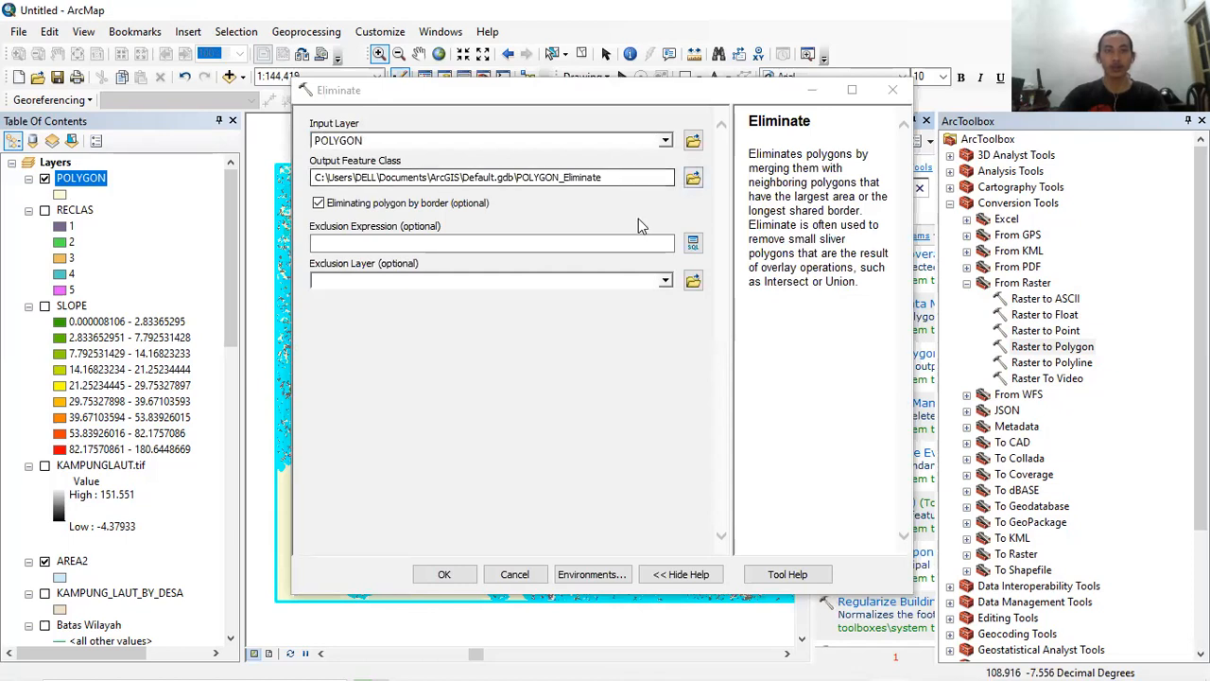
text(ELIMI)
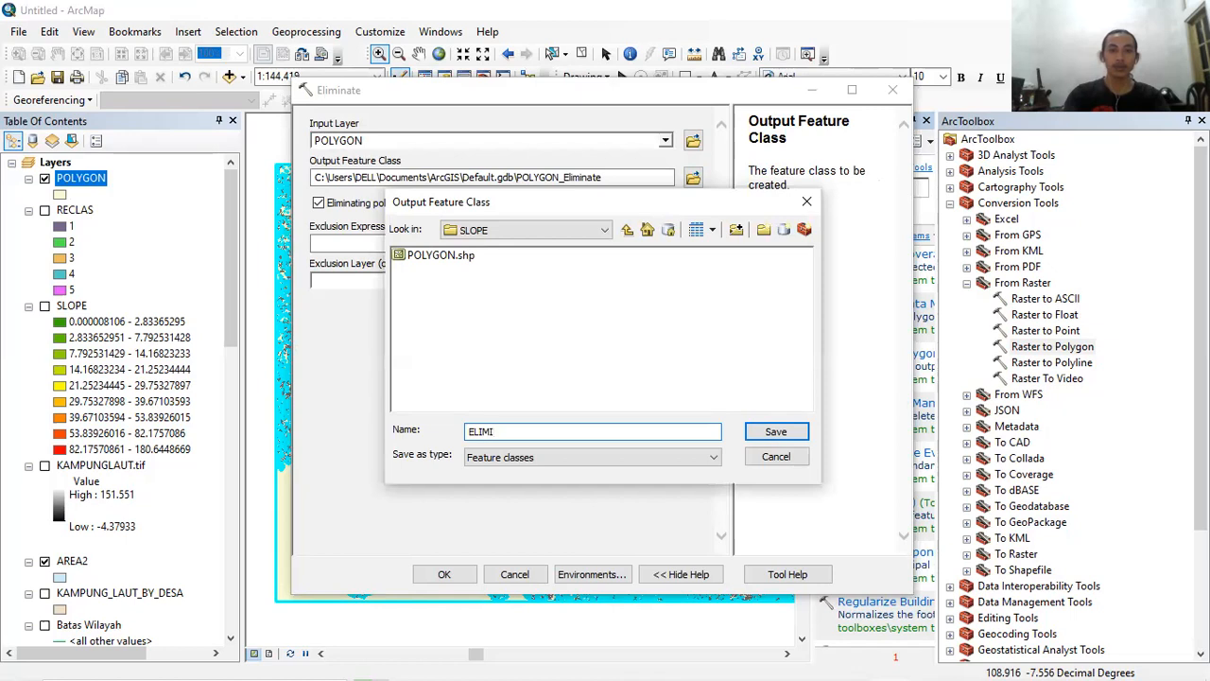
text(NATE)
key(Return)
click(457, 574)
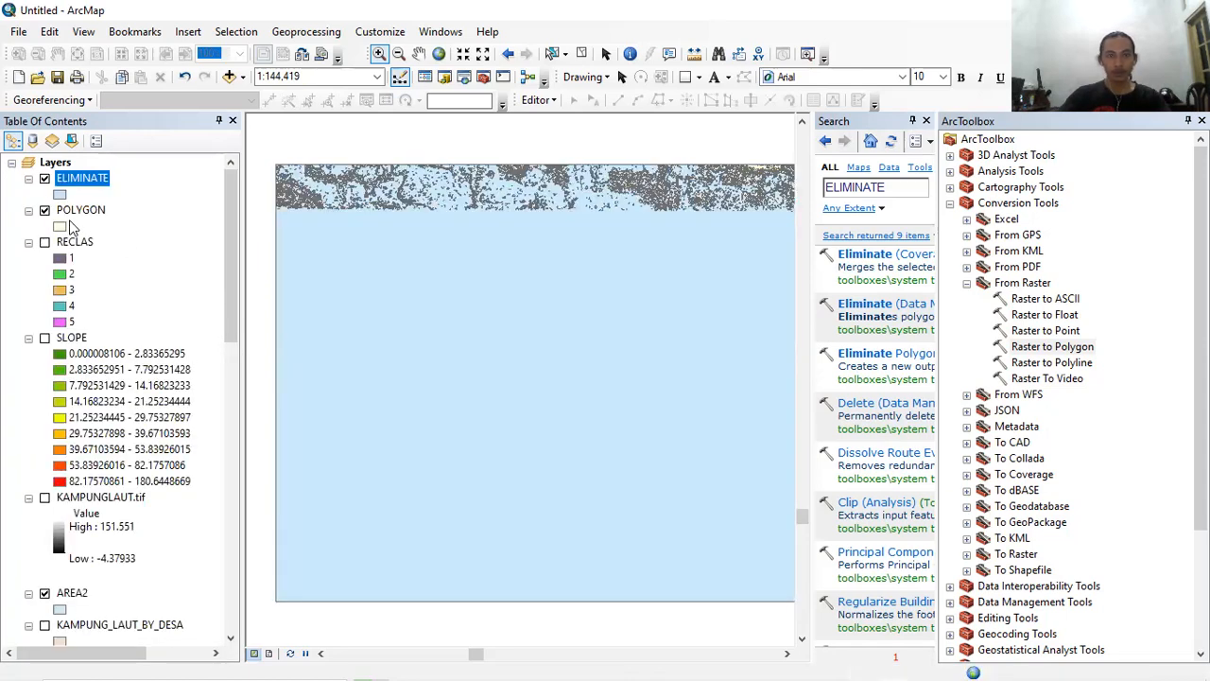
Hide the POLYGON layer and zoom in on the lower-left peninsula
click(44, 210)
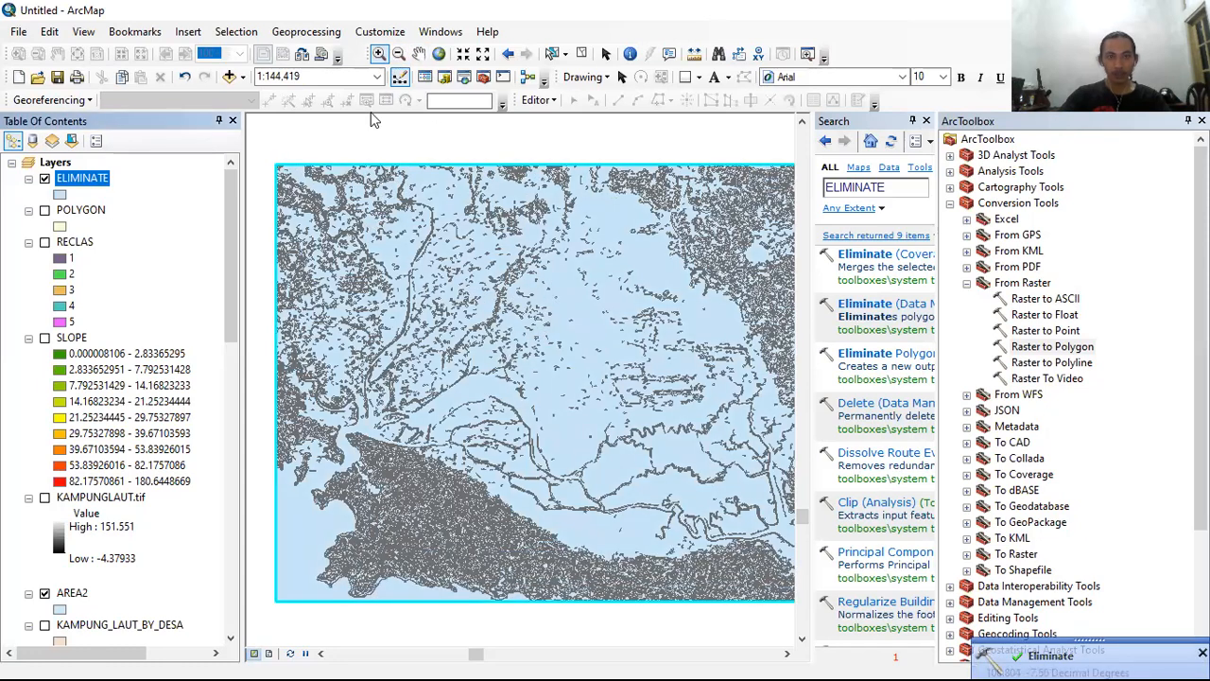
drag(333, 462, 499, 558)
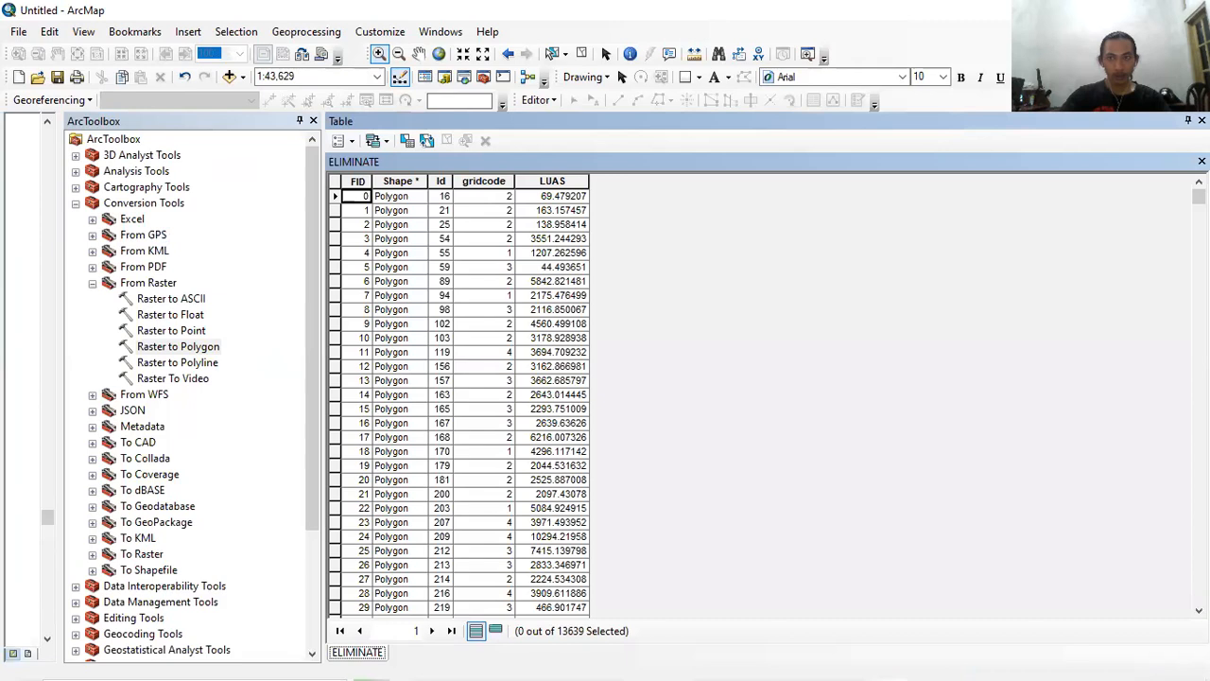
mouse_move(1199, 196)
mouse_down()
mouse_move(1199, 252)
mouse_move(1199, 196)
mouse_up()
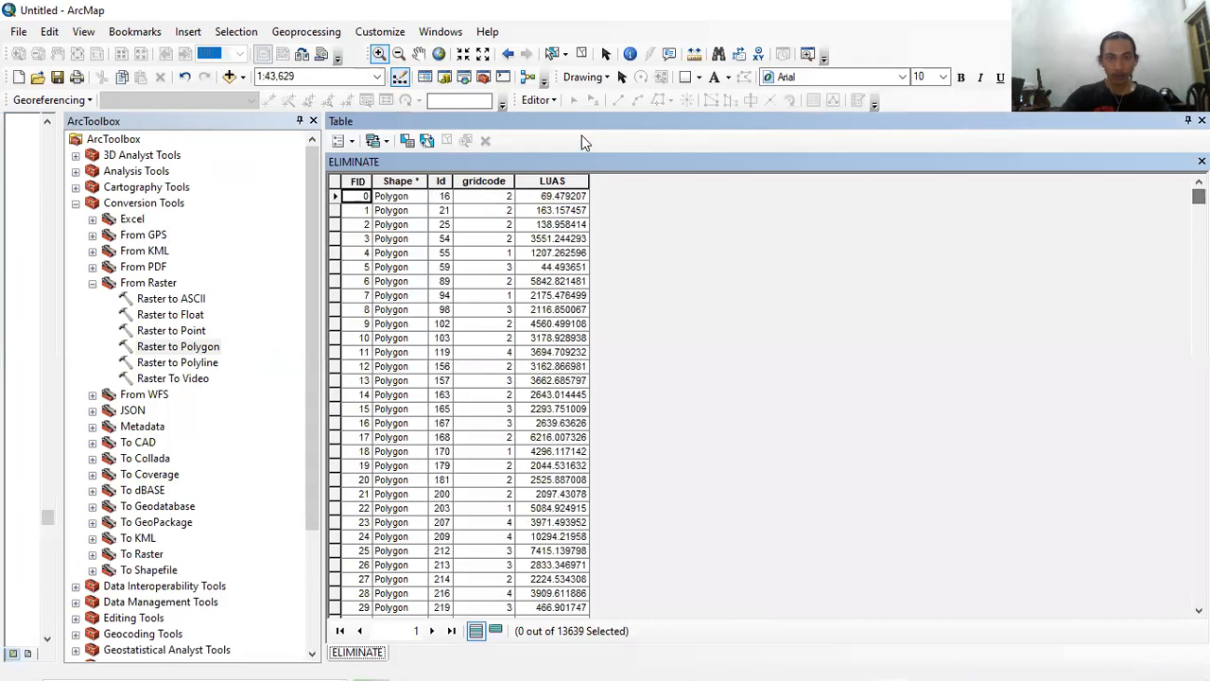
Select ELIMINATE polygons where "LUAS" < 2000, then close the query dialog and table
click(352, 142)
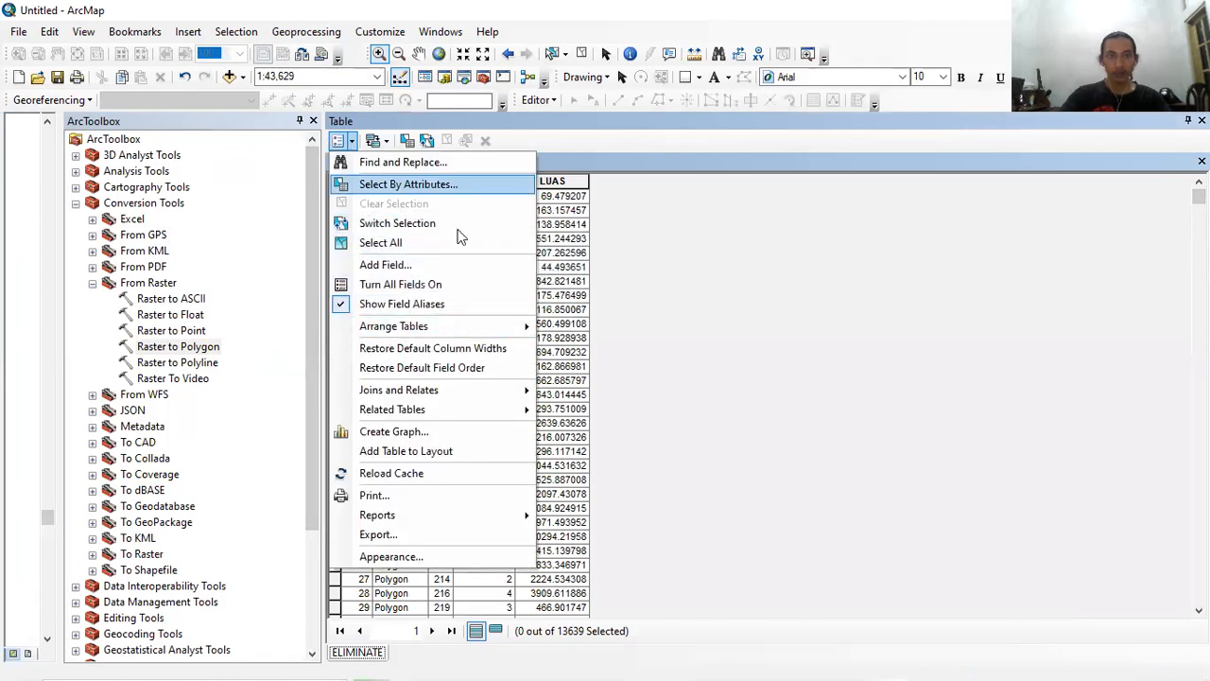
double_click(41, 152)
click(31, 244)
text(2000)
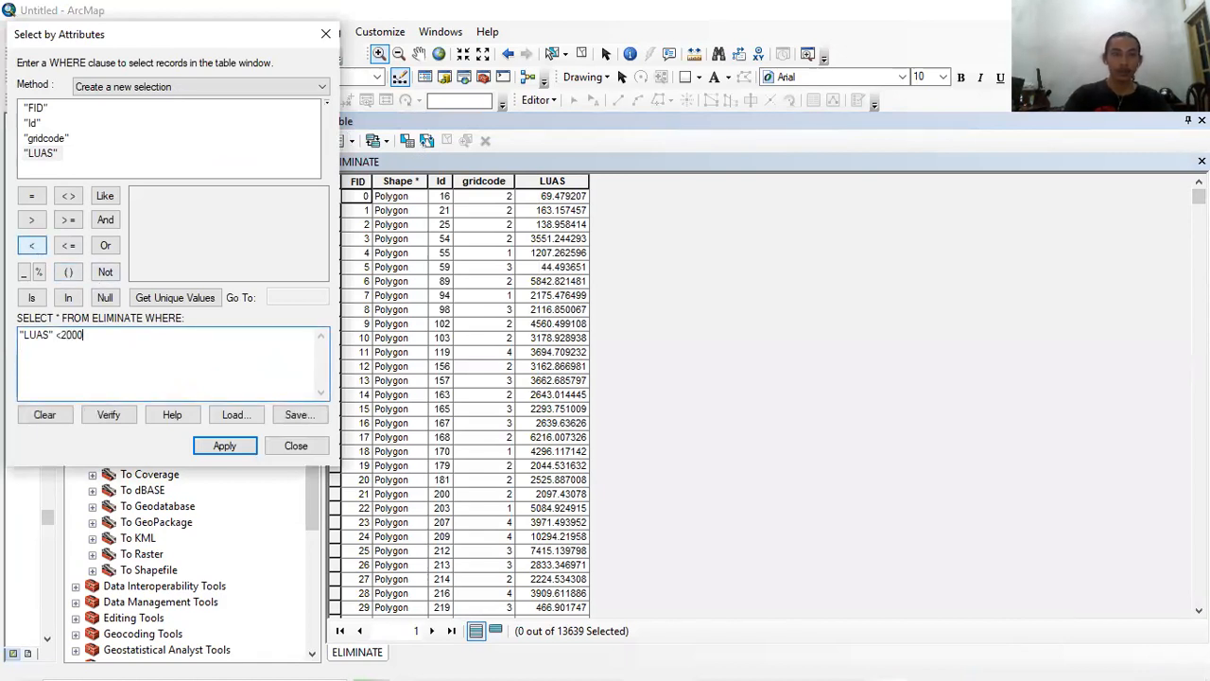
click(224, 446)
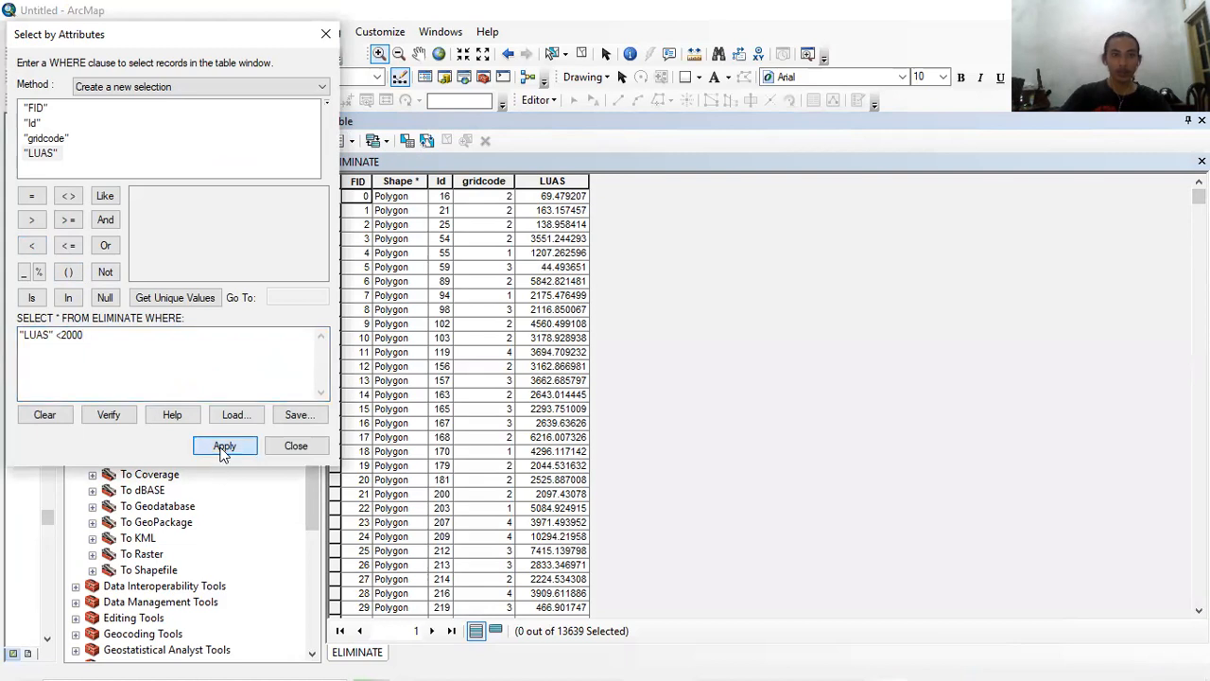
click(325, 34)
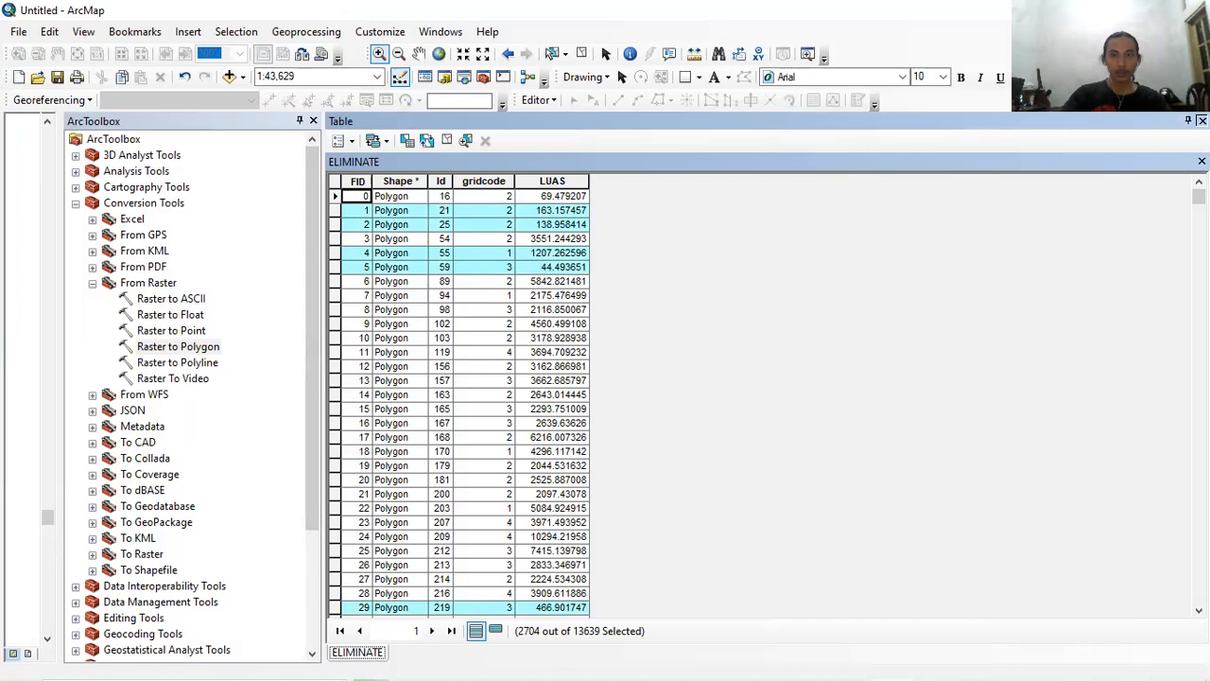
click(1201, 120)
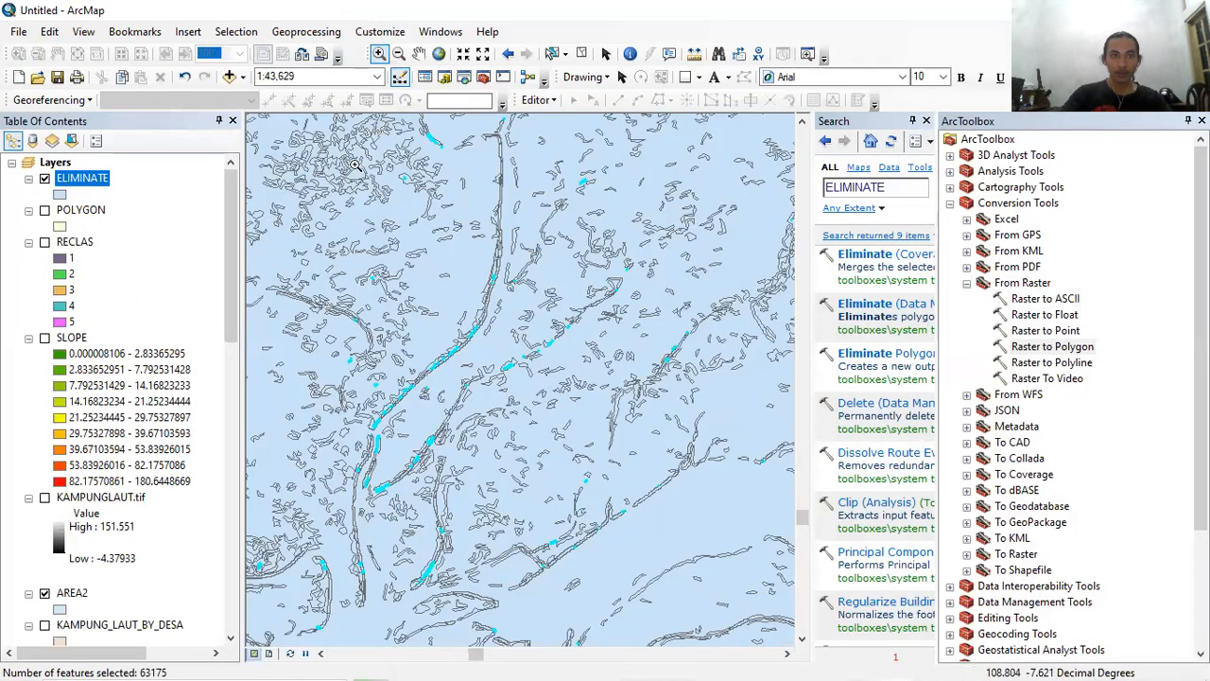
Run Eliminate on the ELIMINATE layer's selected polygons, saving to ELIMINATE1.shp, and zoom out
click(398, 54)
click(633, 518)
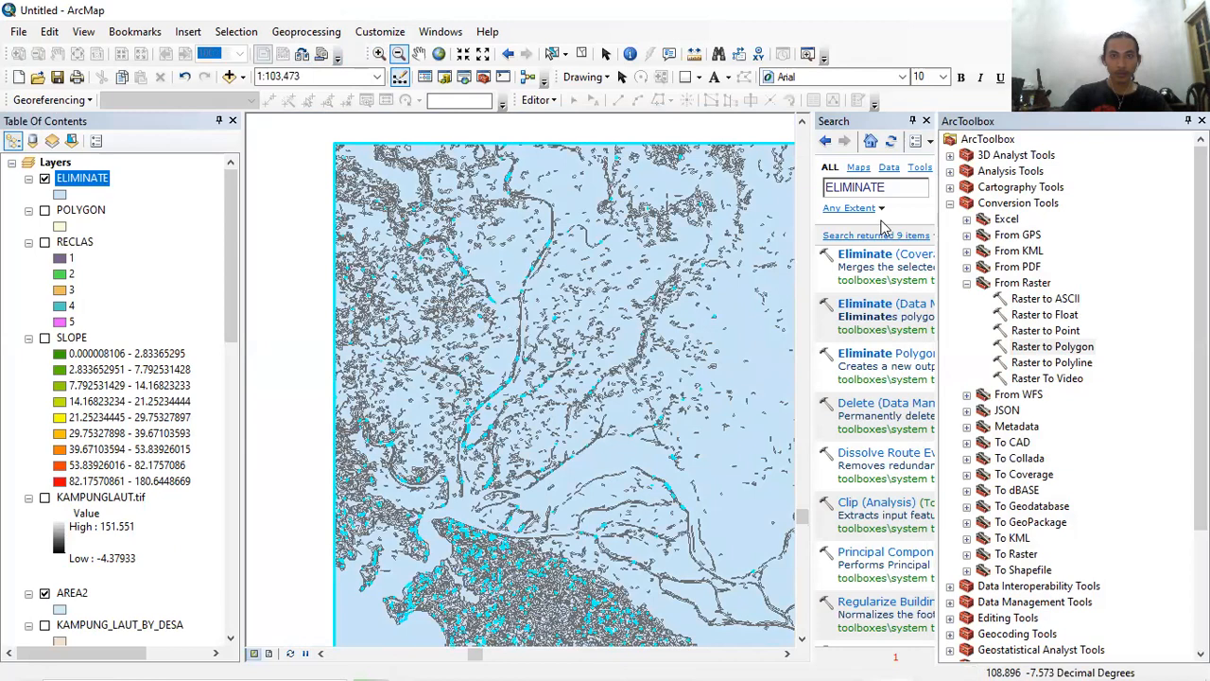
click(876, 255)
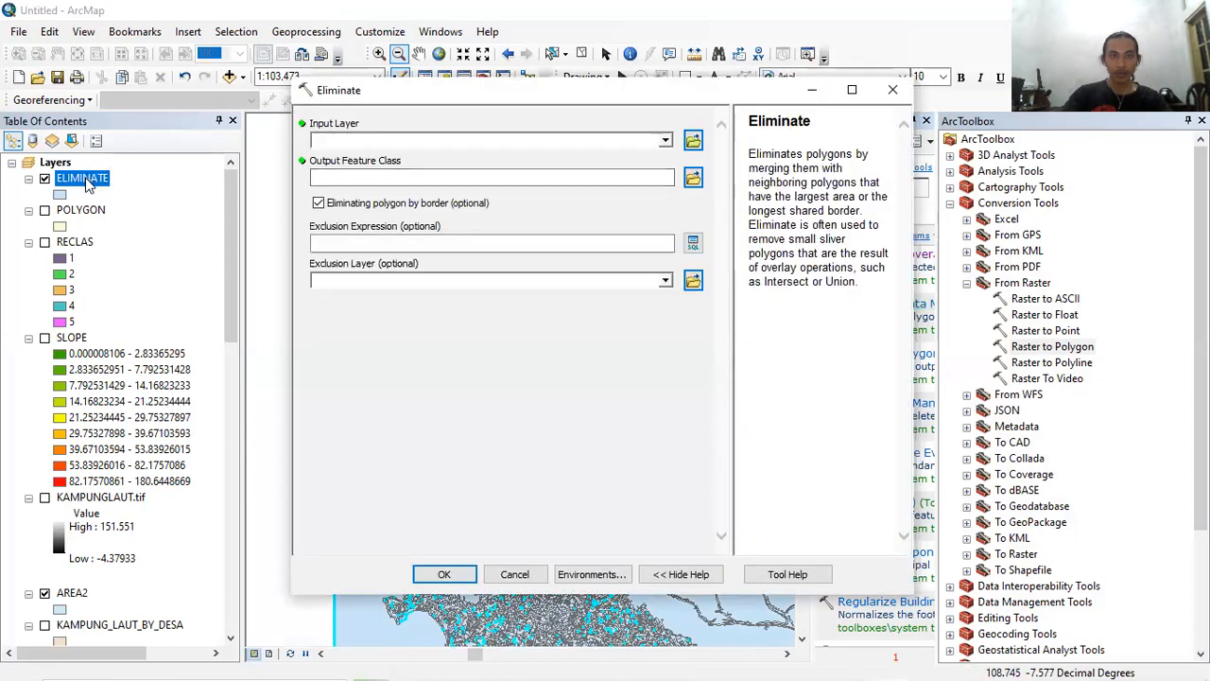
drag(86, 179, 359, 145)
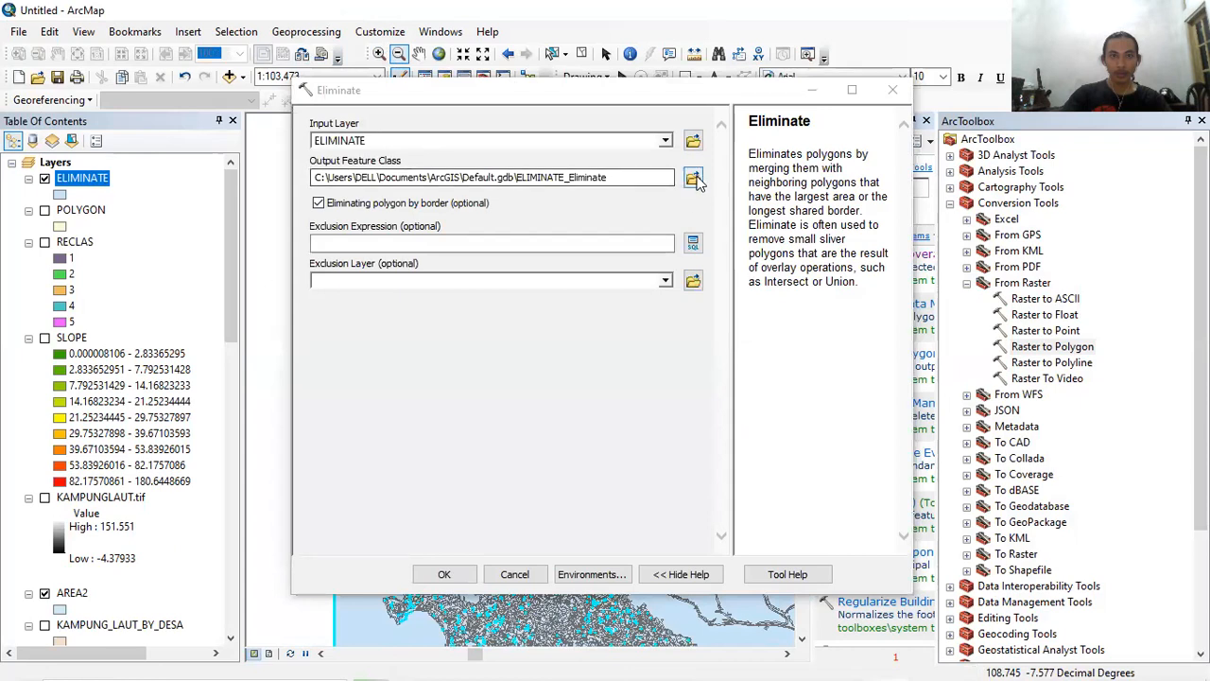
click(461, 256)
click(518, 432)
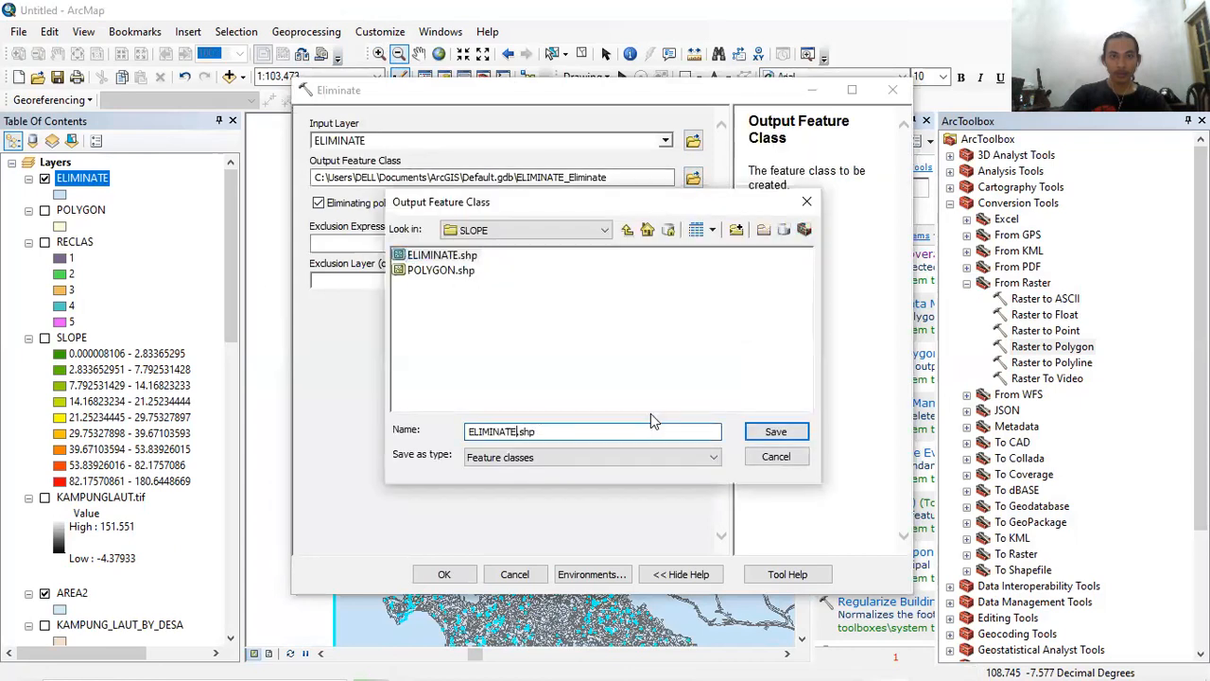
text(1)
key(Return)
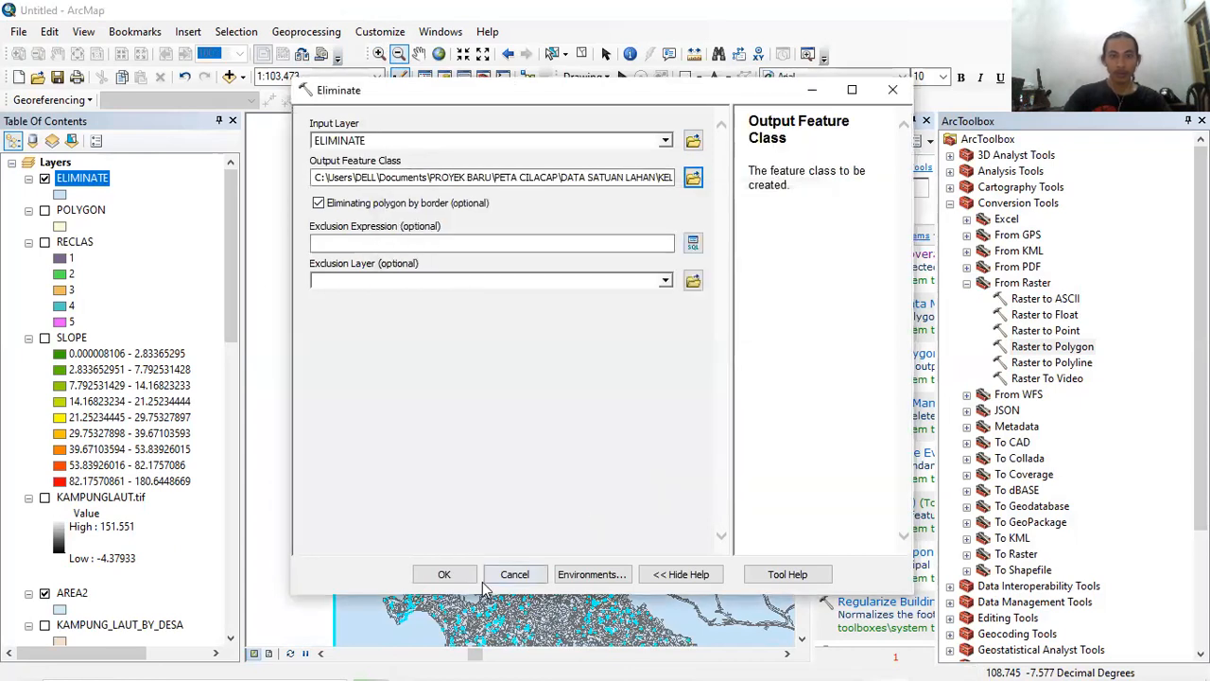
click(445, 574)
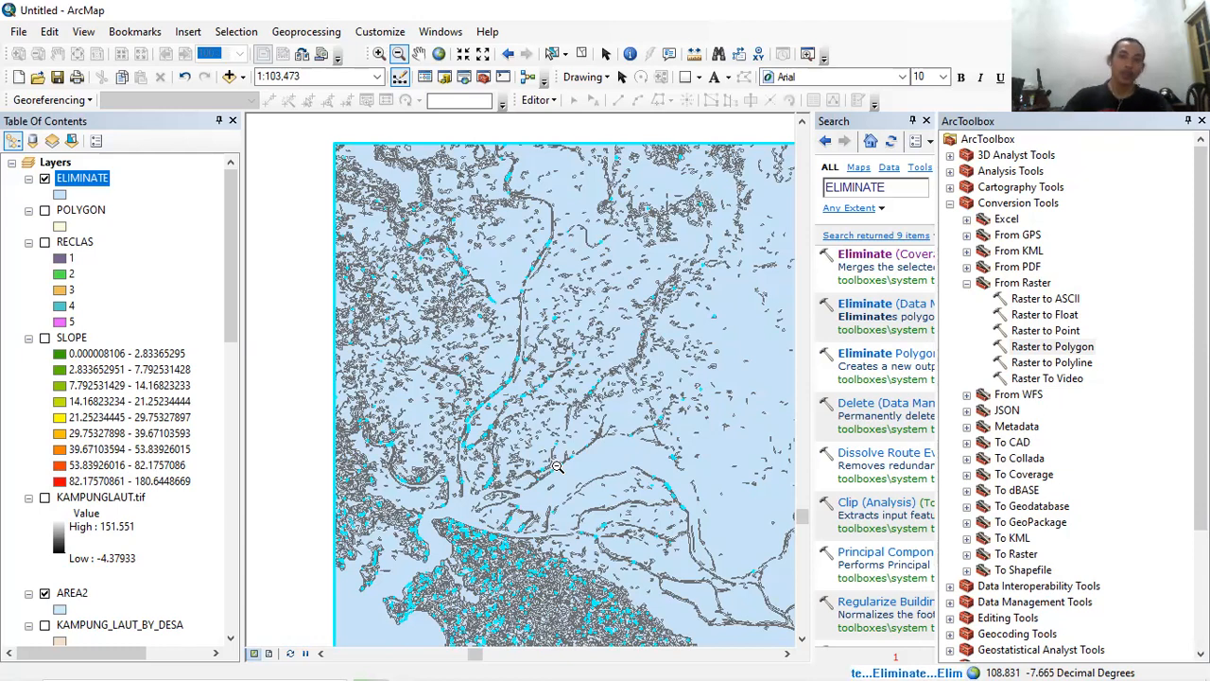
click(399, 54)
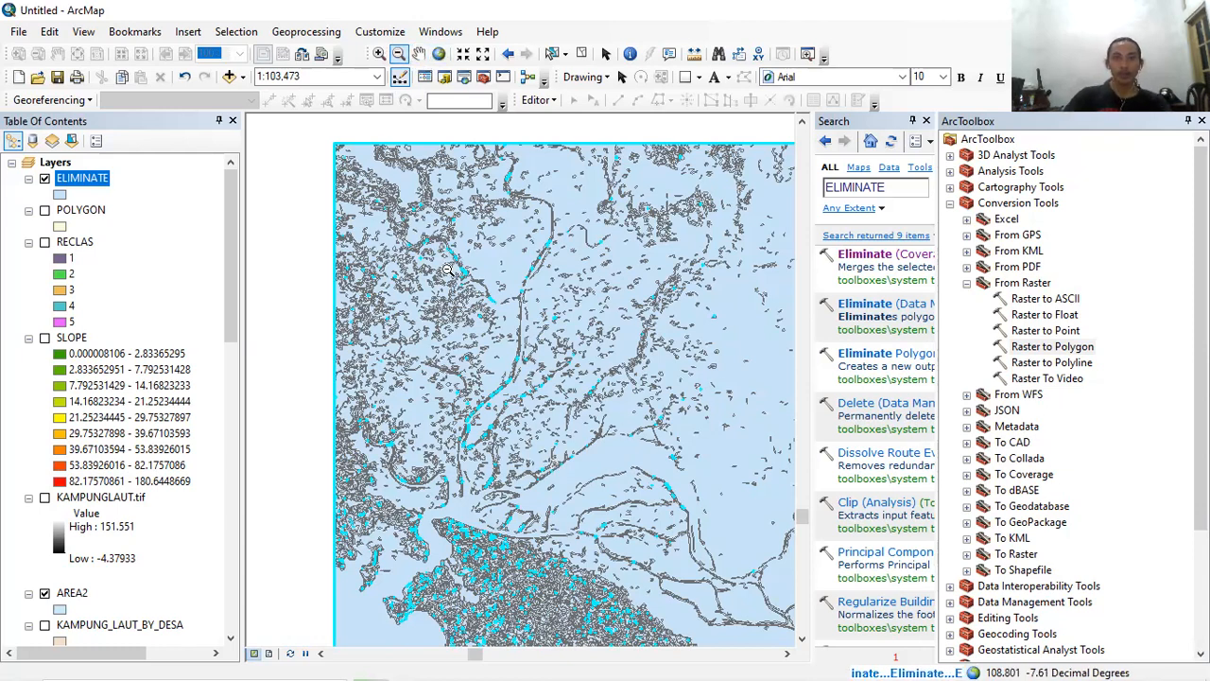
drag(446, 269, 714, 478)
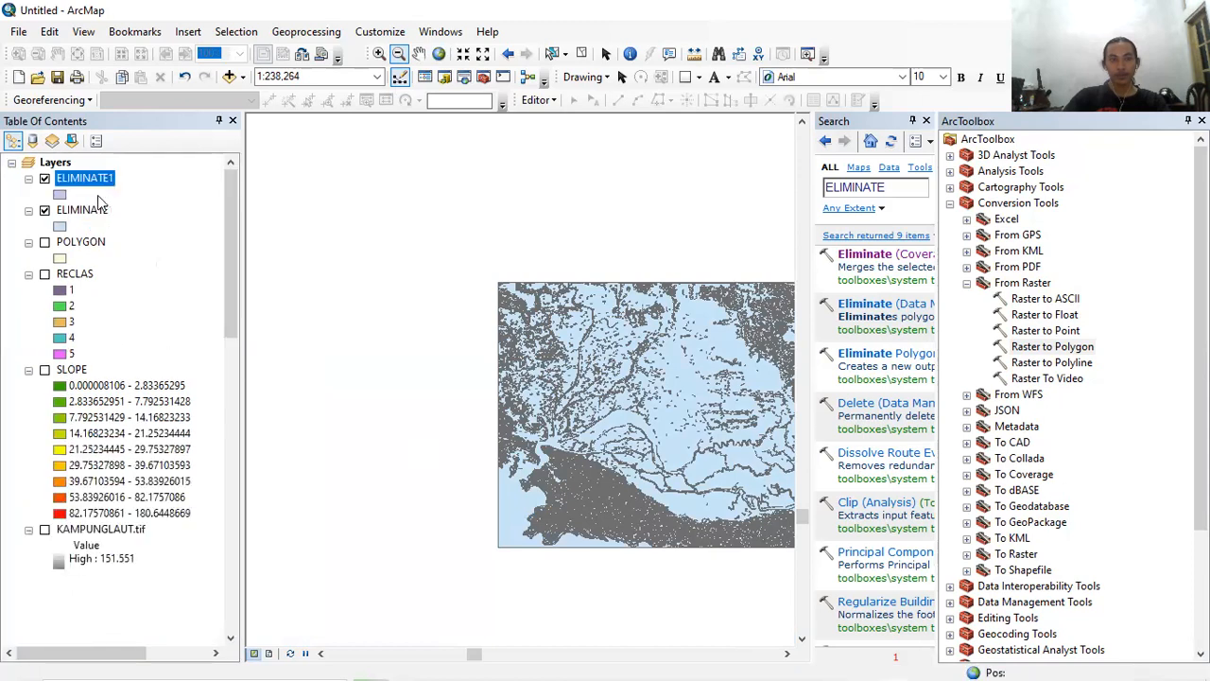
Hide the original ELIMINATE layer and select ELIMINATE1 to bring up its layer options
click(44, 210)
click(74, 213)
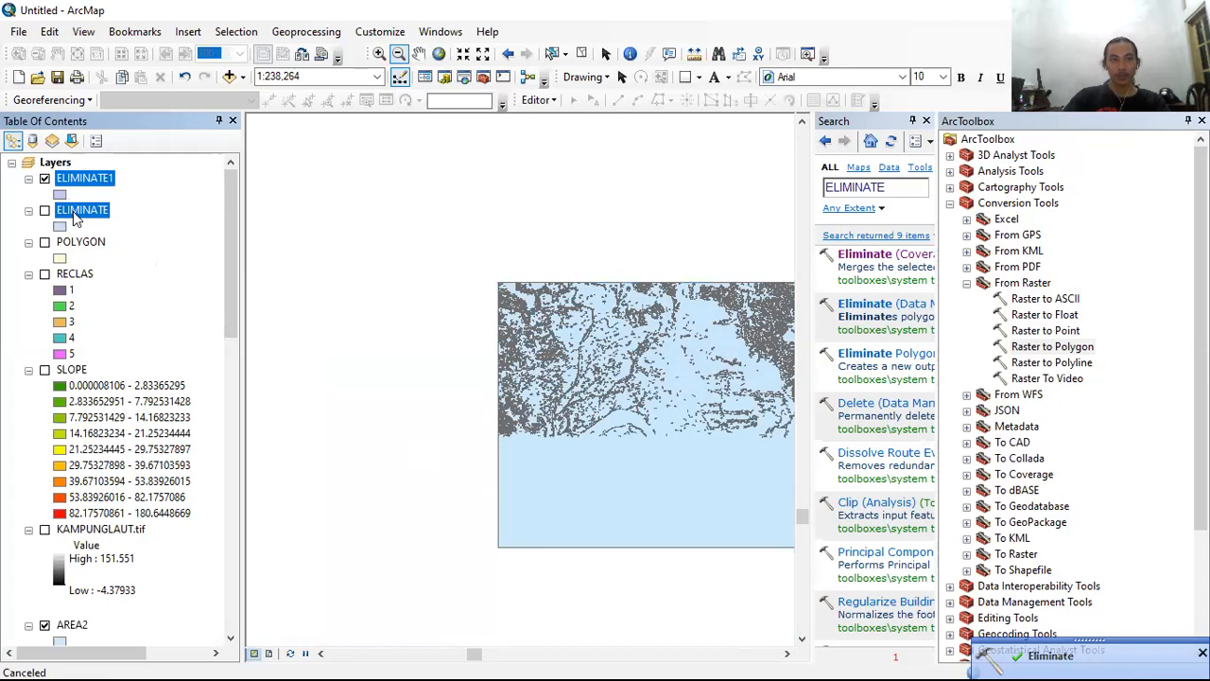
click(80, 242)
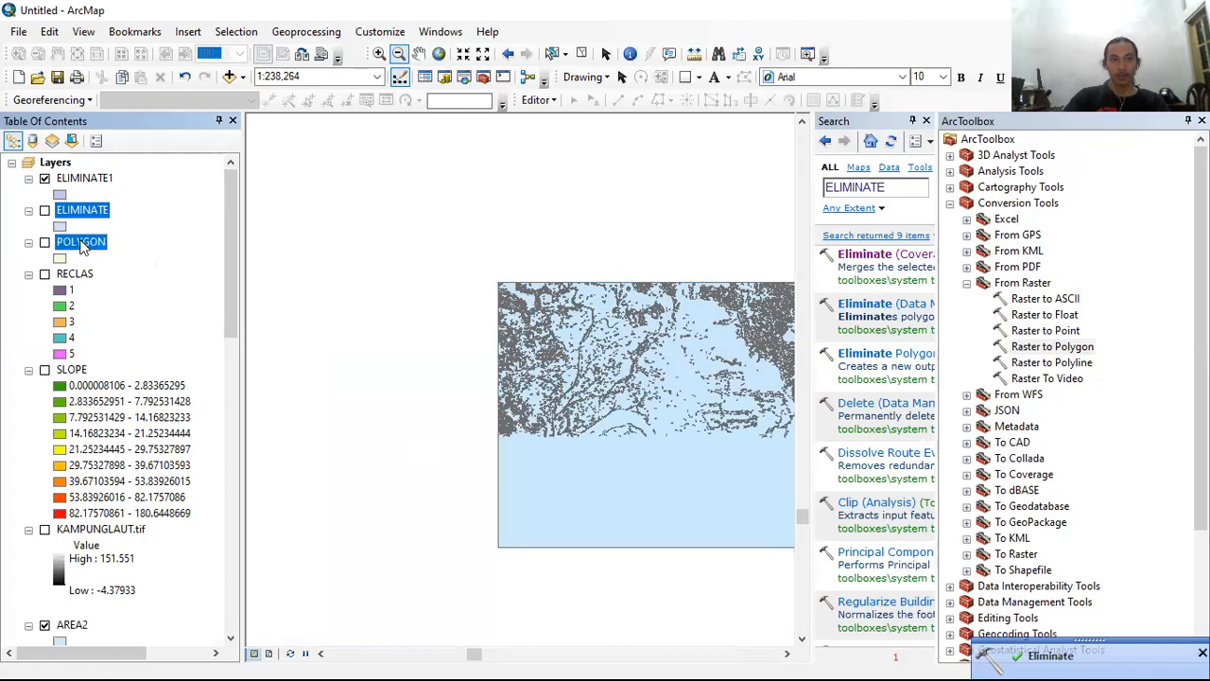
click(85, 180)
right_click(85, 180)
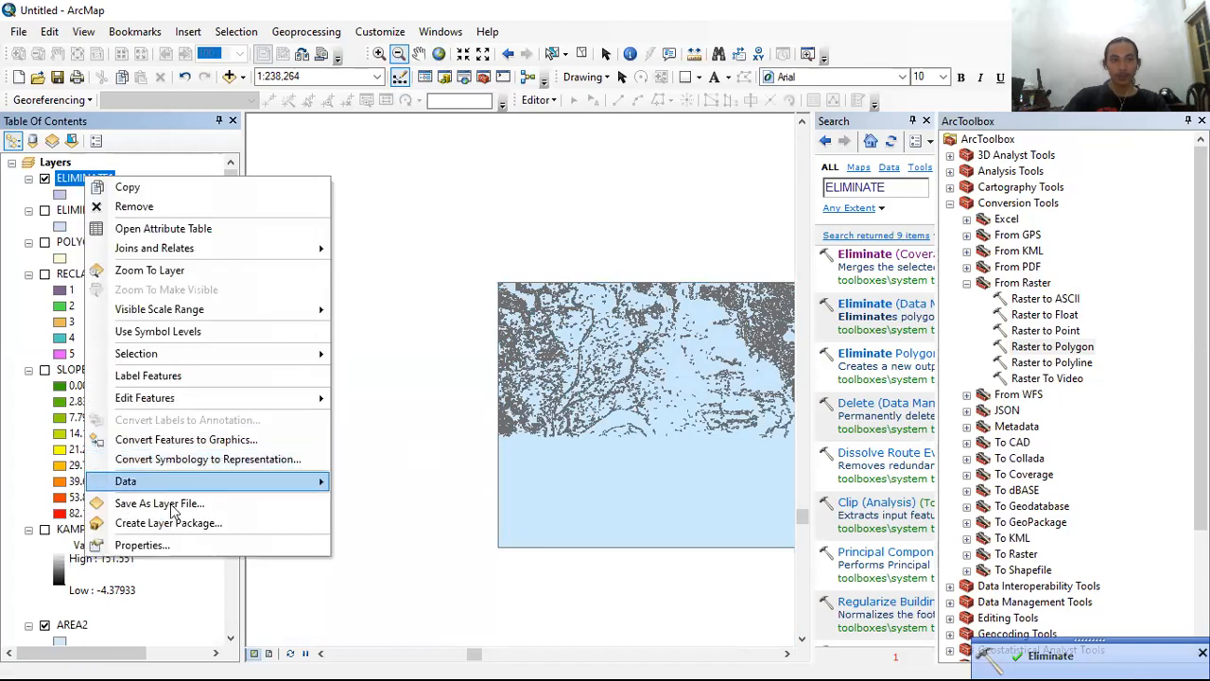
Symbolize ELIMINATE1 by unique gridcode values 1–5 with a green-to-red colour ramp
click(173, 543)
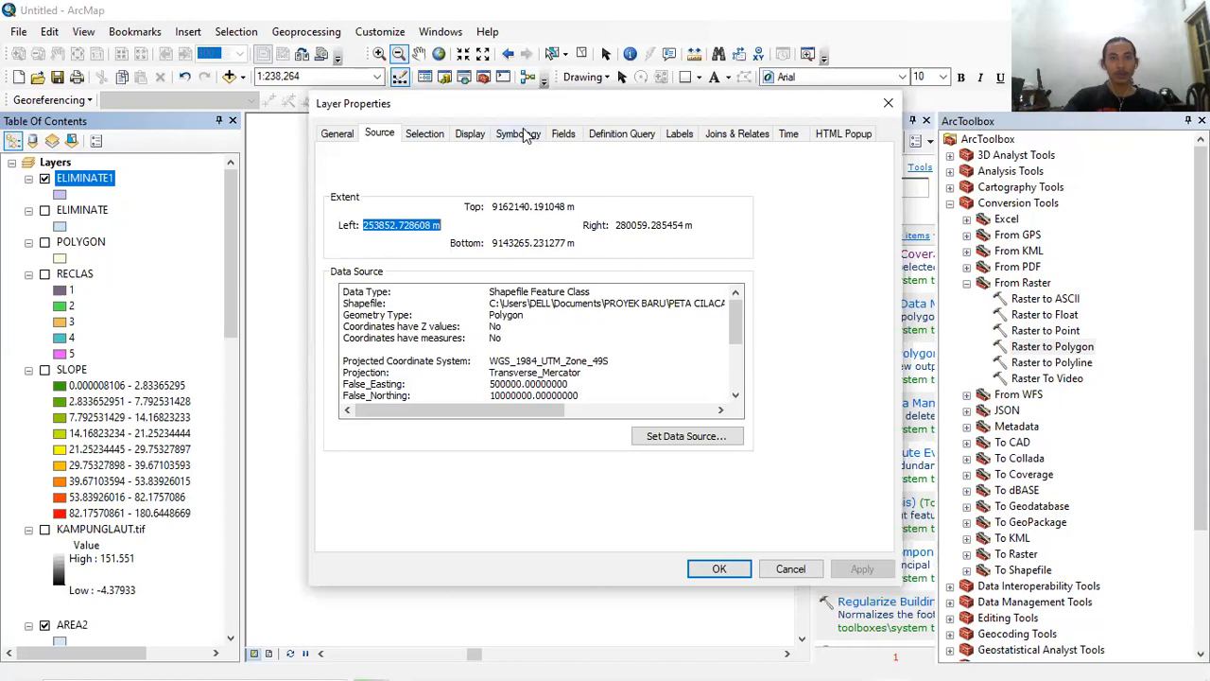
click(518, 133)
click(349, 191)
click(482, 196)
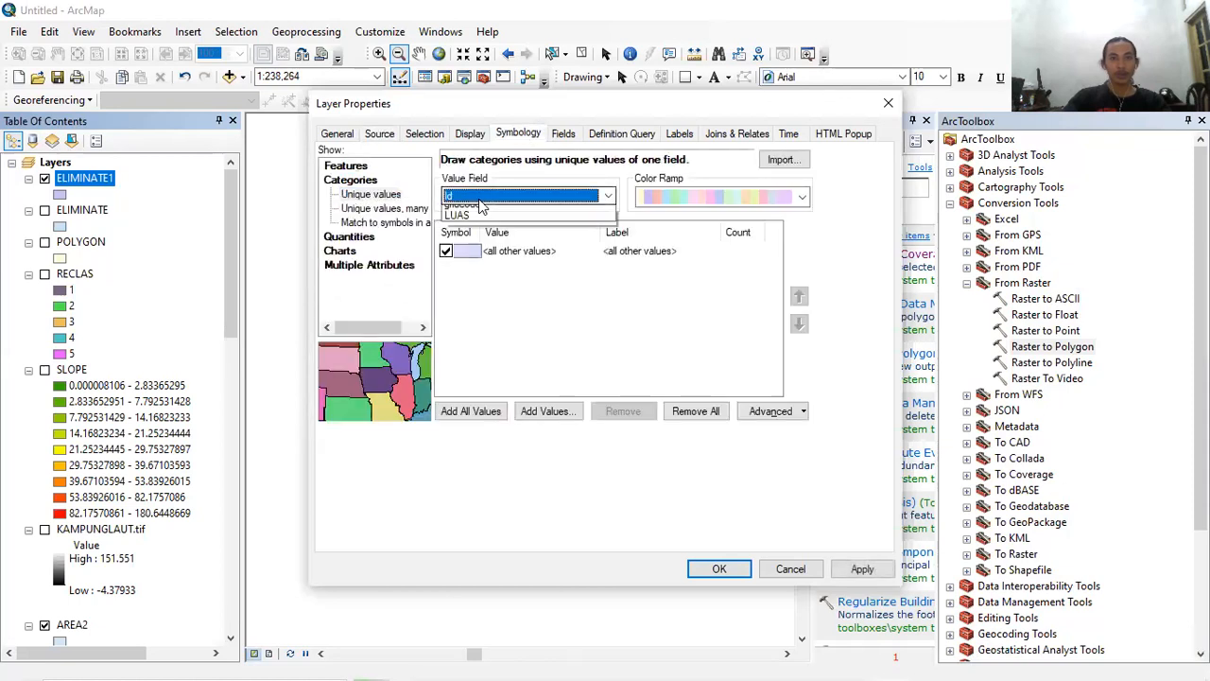
click(470, 236)
click(477, 196)
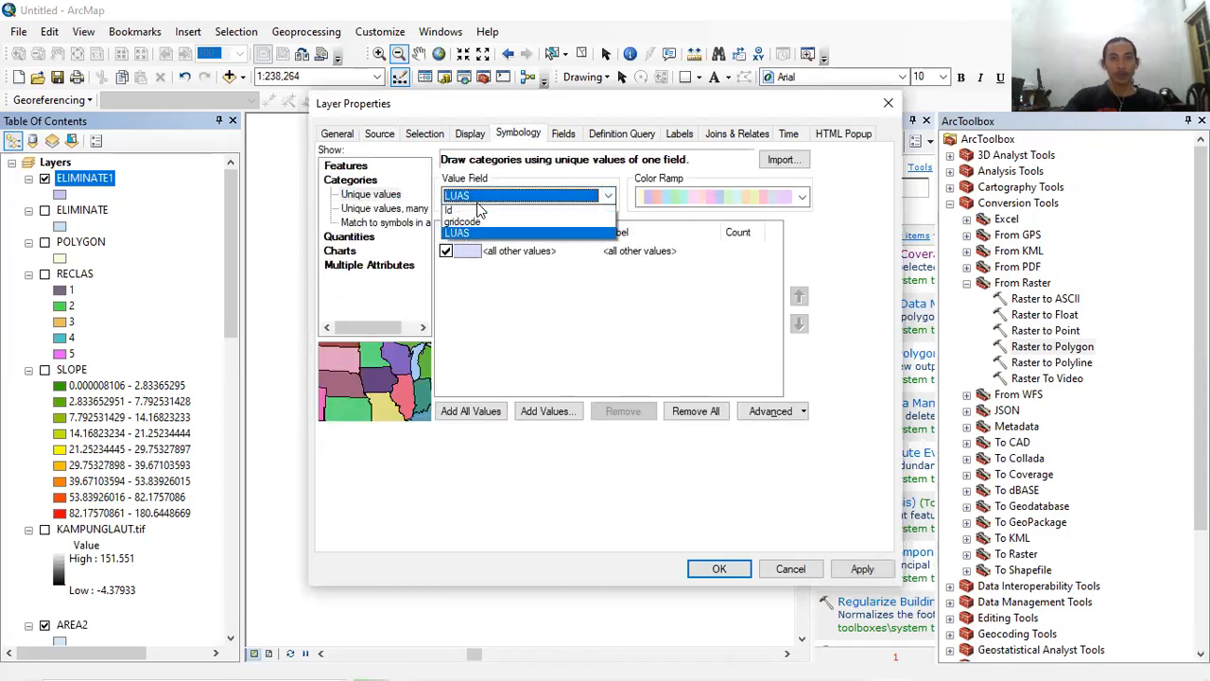
click(464, 223)
click(492, 412)
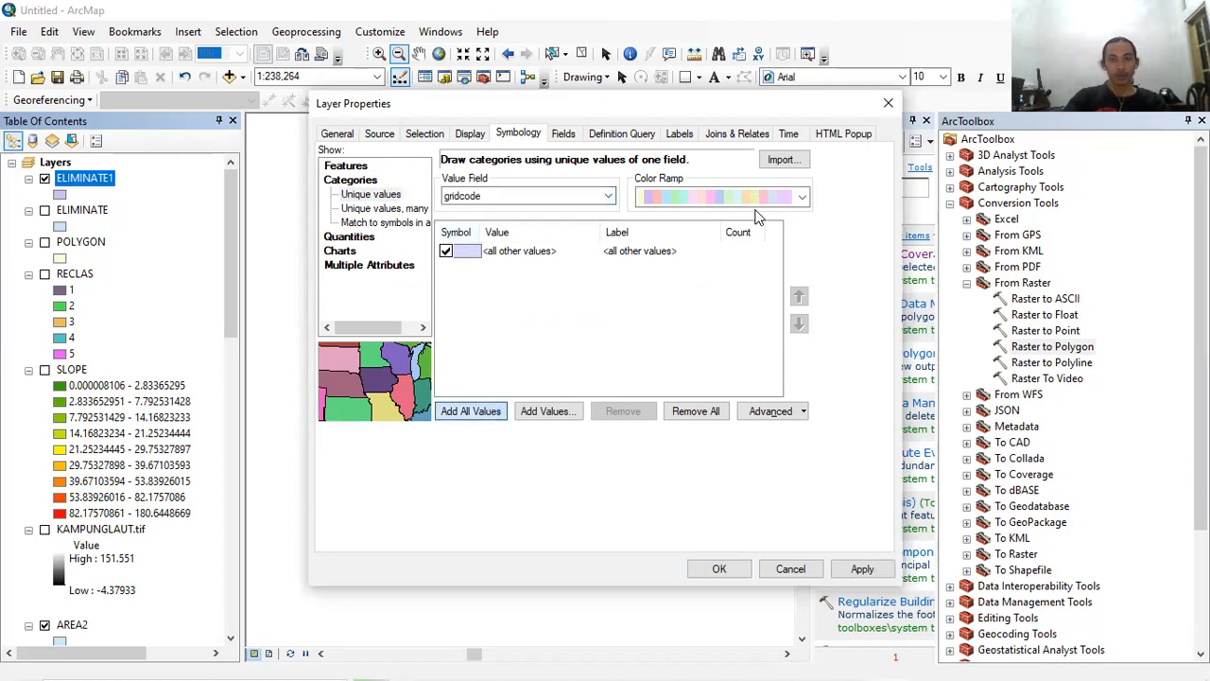
click(756, 197)
click(716, 531)
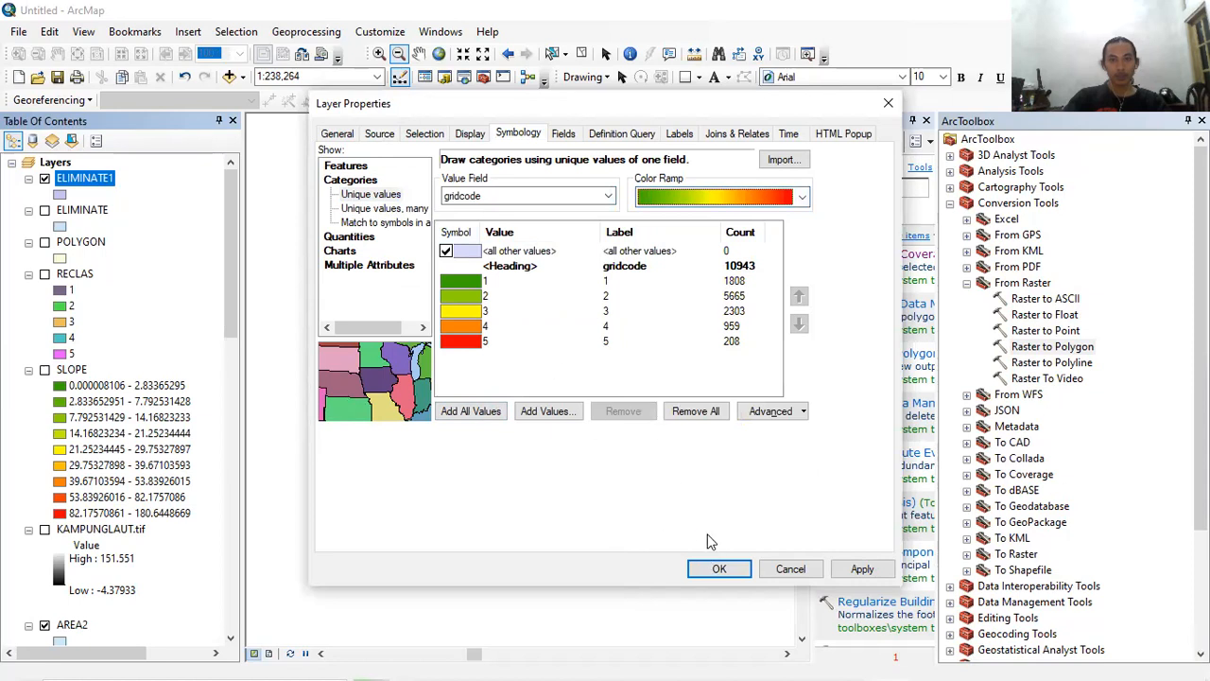
click(730, 567)
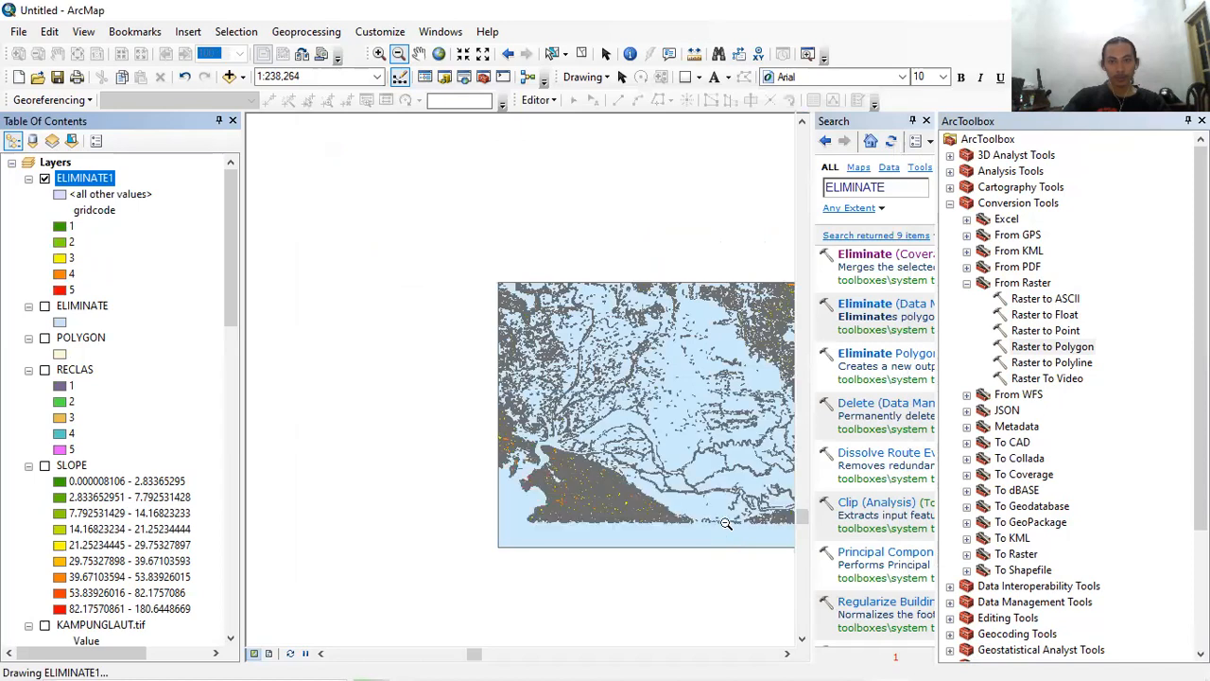
right_click(104, 184)
Set the outline colour of all five ELIMINATE1 gridcode classes to No Color
click(168, 546)
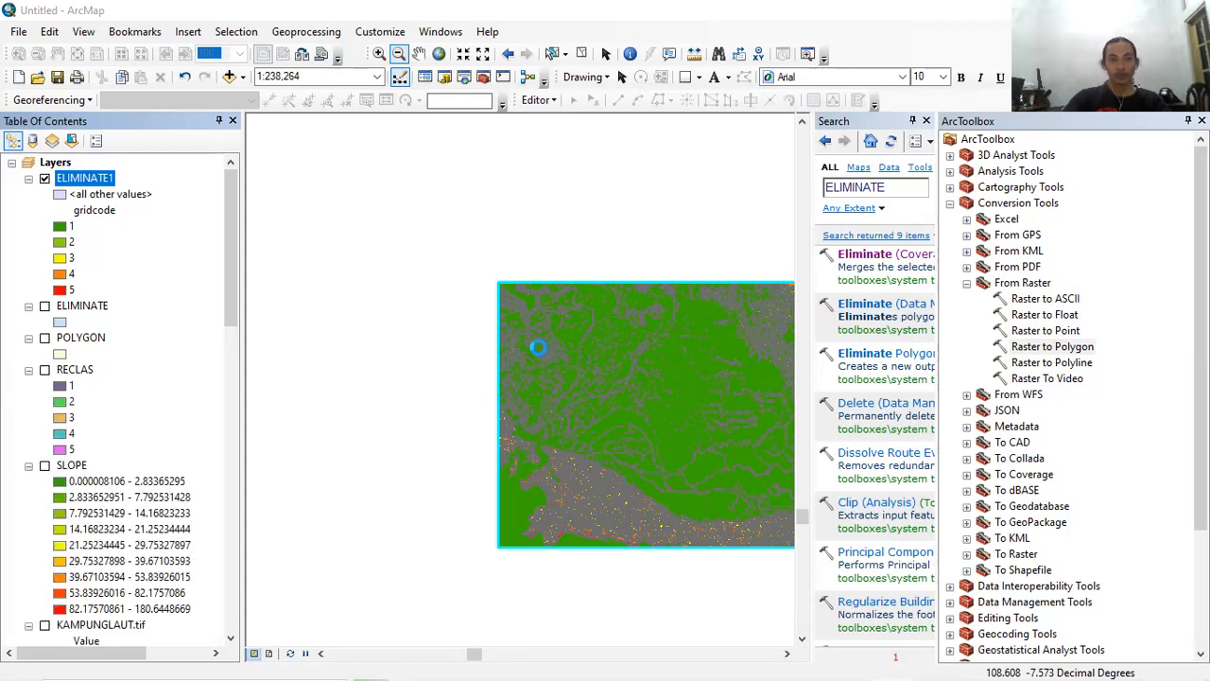
click(534, 300)
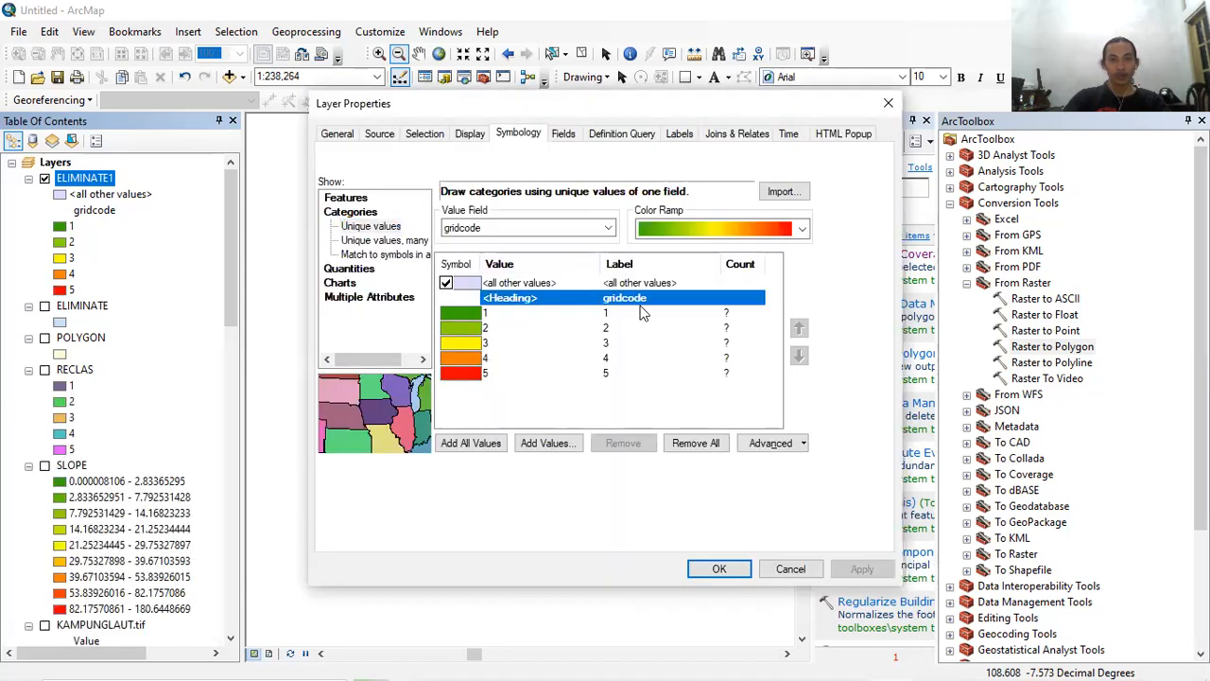
double_click(766, 303)
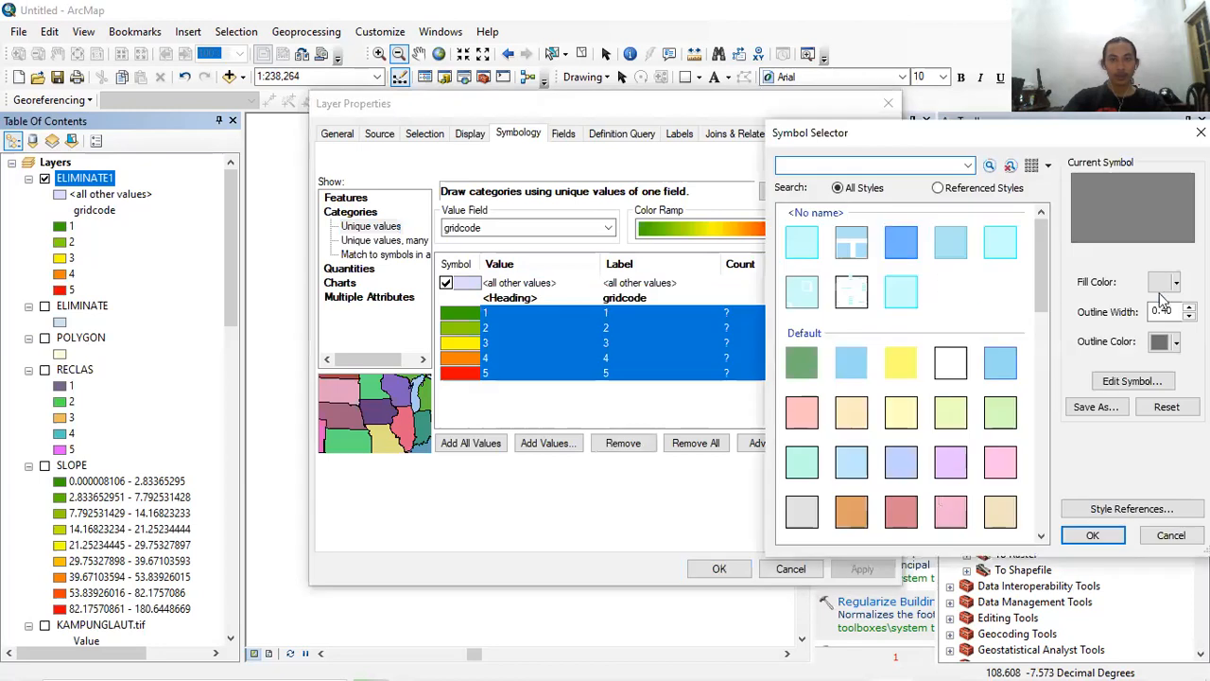
click(1163, 342)
click(1042, 484)
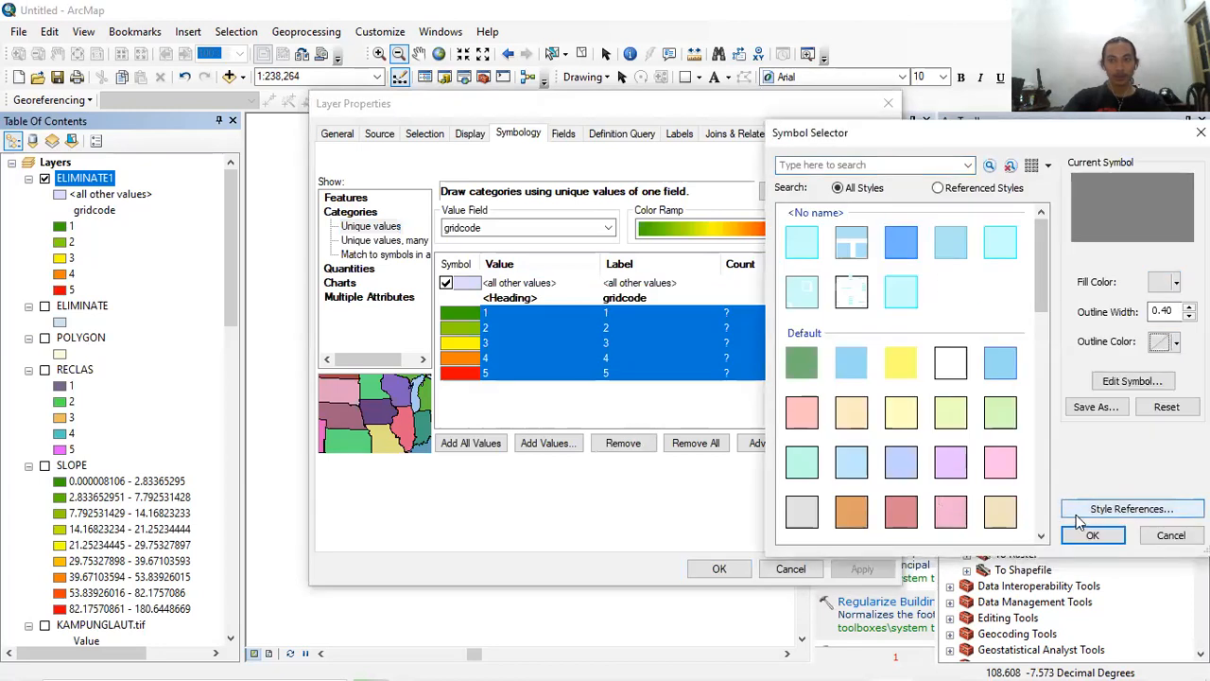
click(1091, 532)
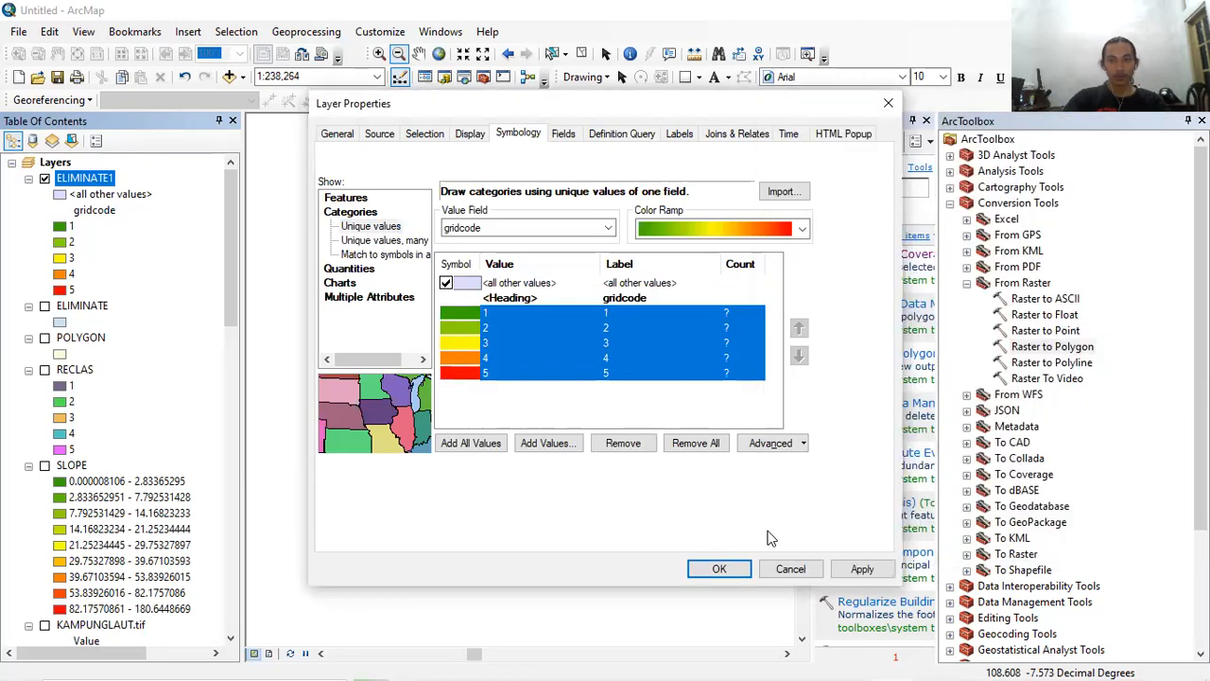
click(718, 568)
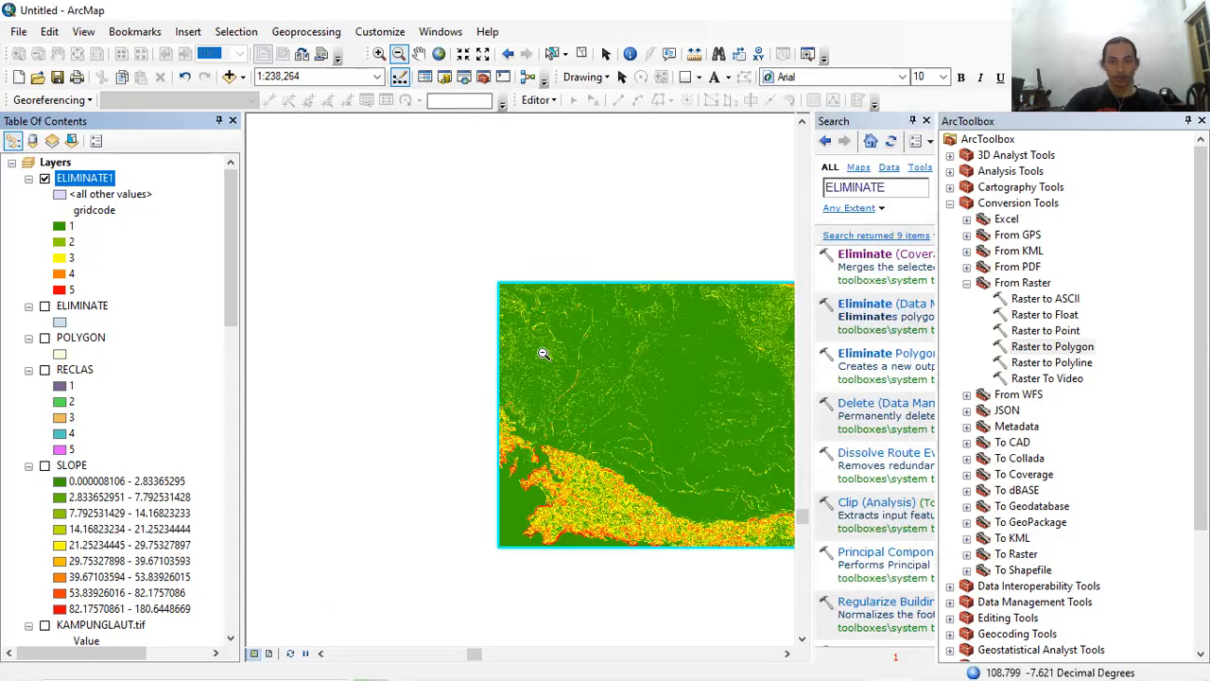
click(380, 54)
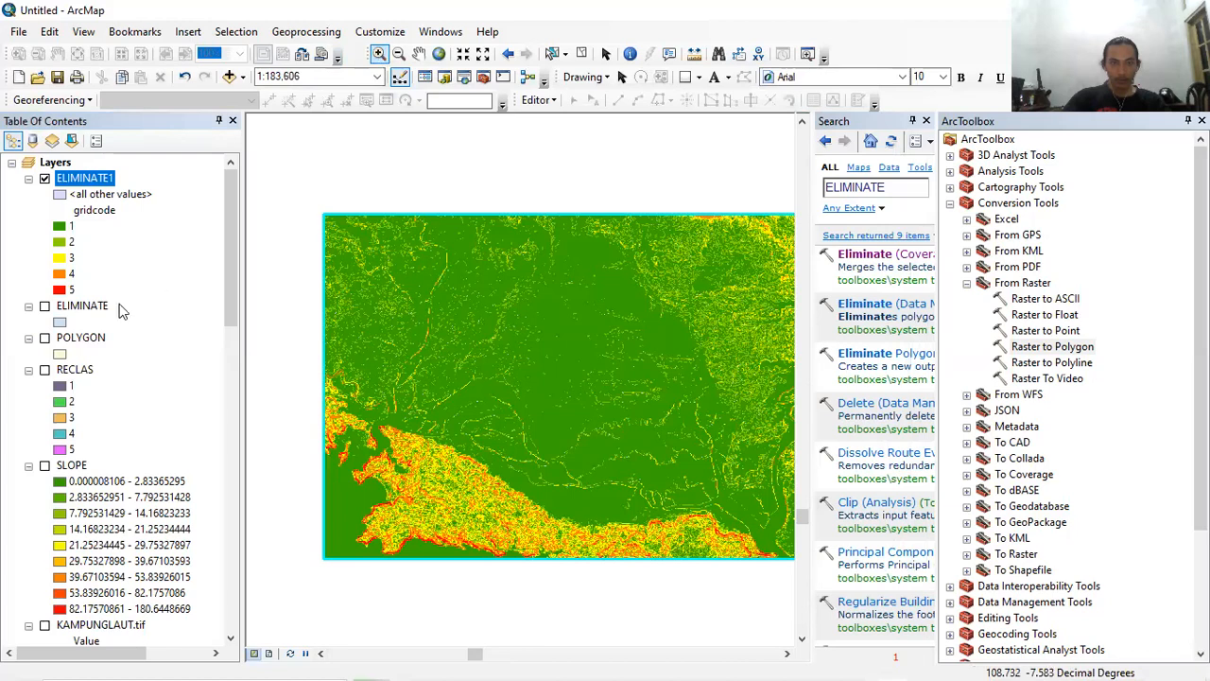
drag(426, 328, 736, 539)
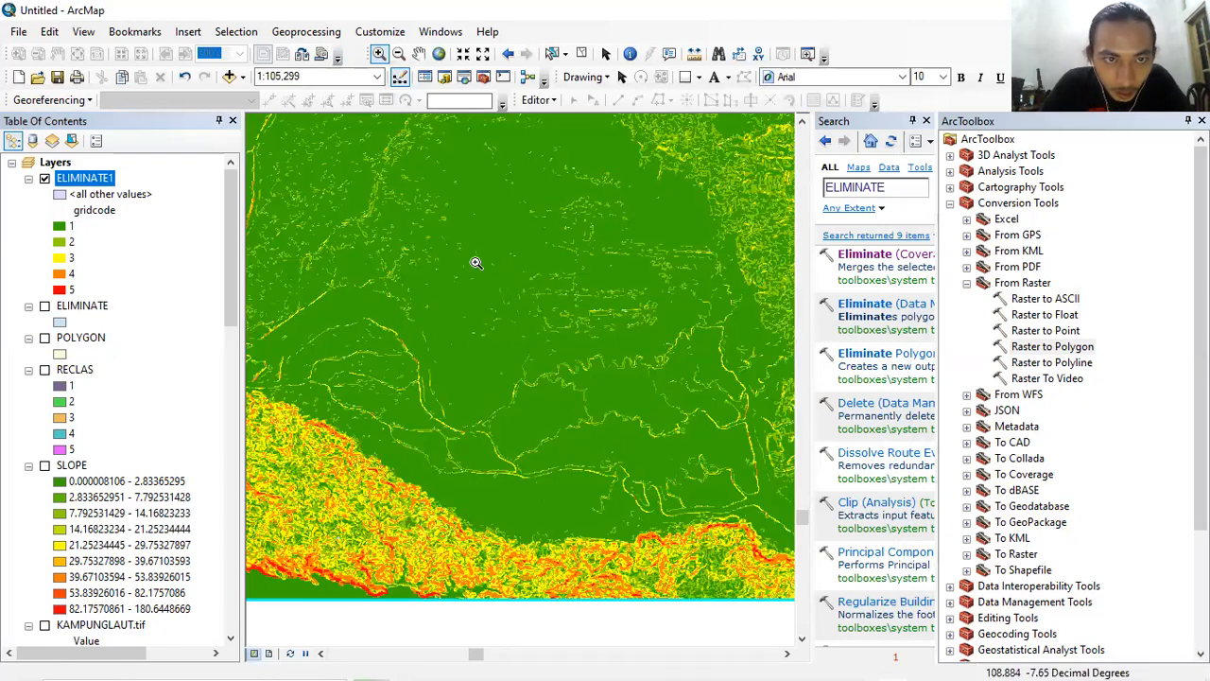
click(583, 403)
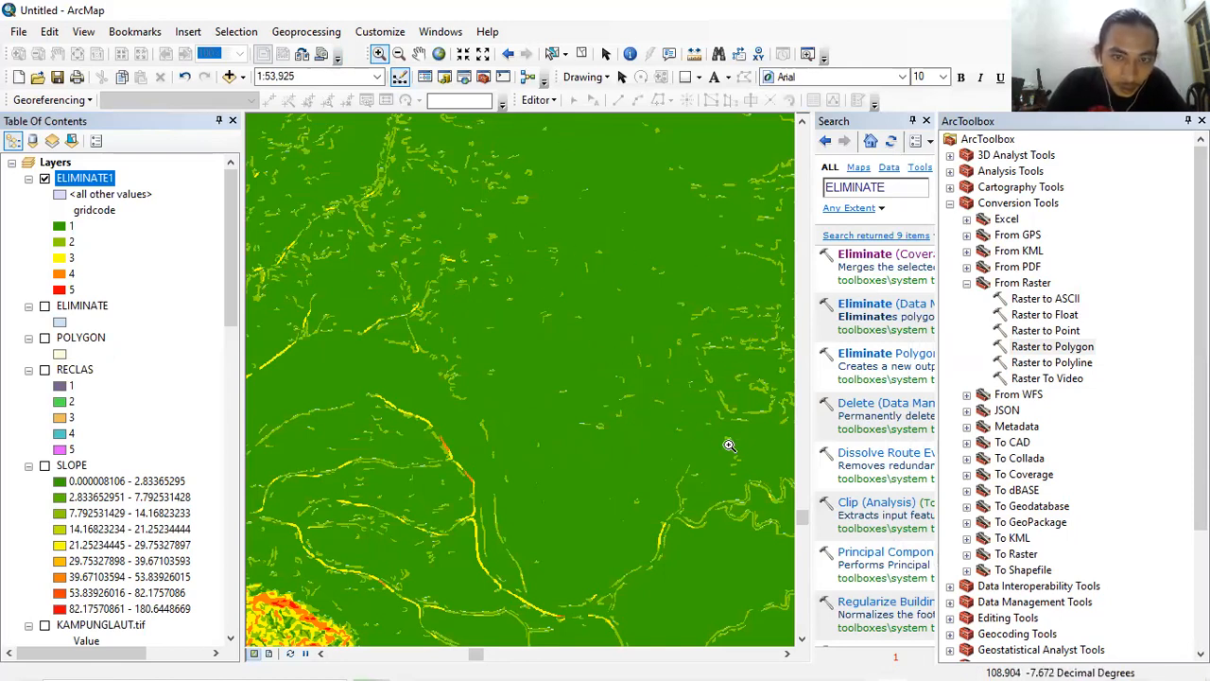
click(802, 638)
click(801, 638)
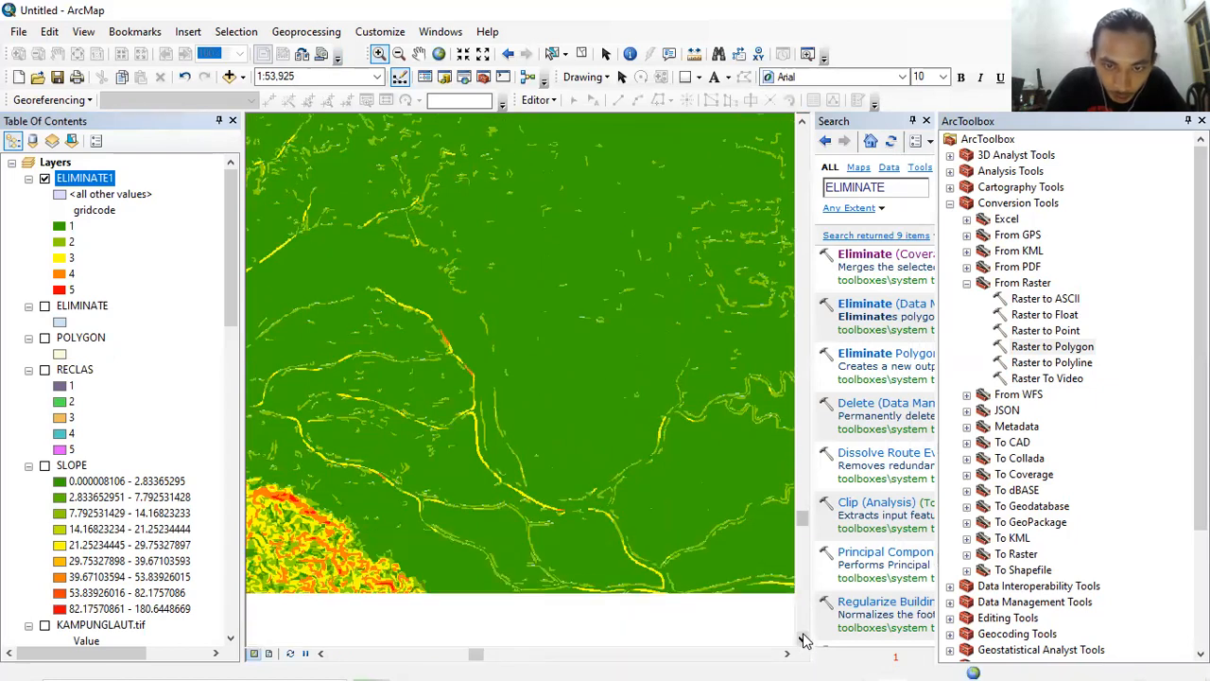
click(802, 638)
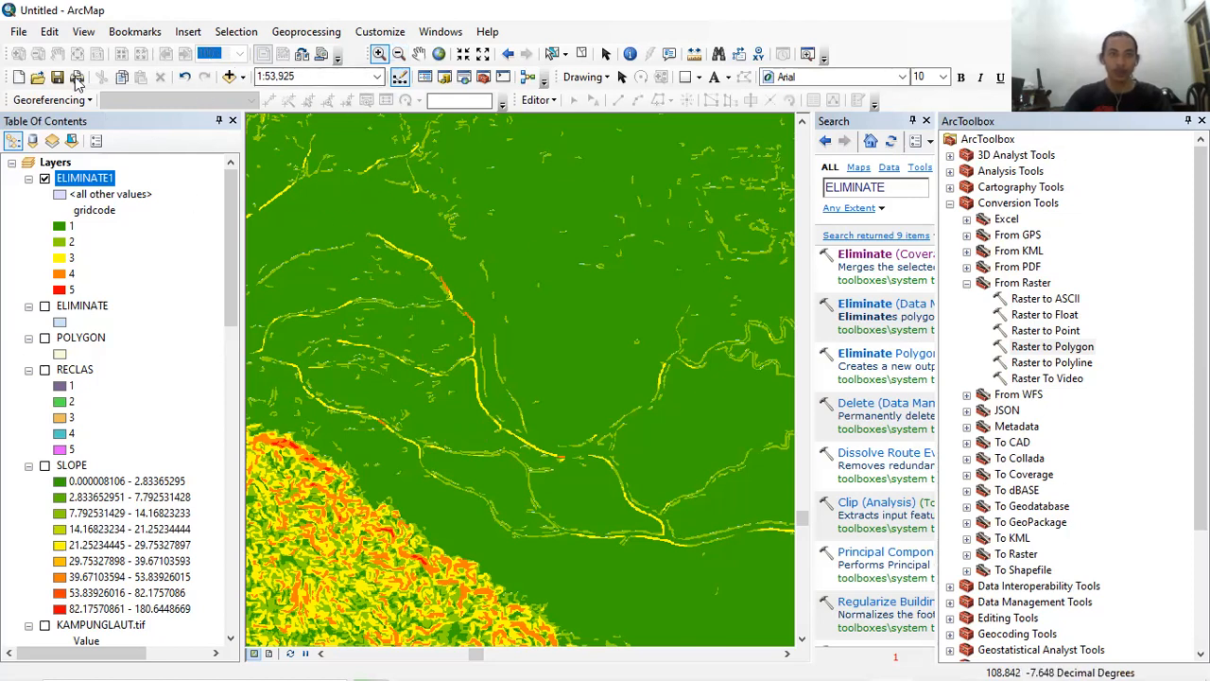
click(398, 53)
click(591, 319)
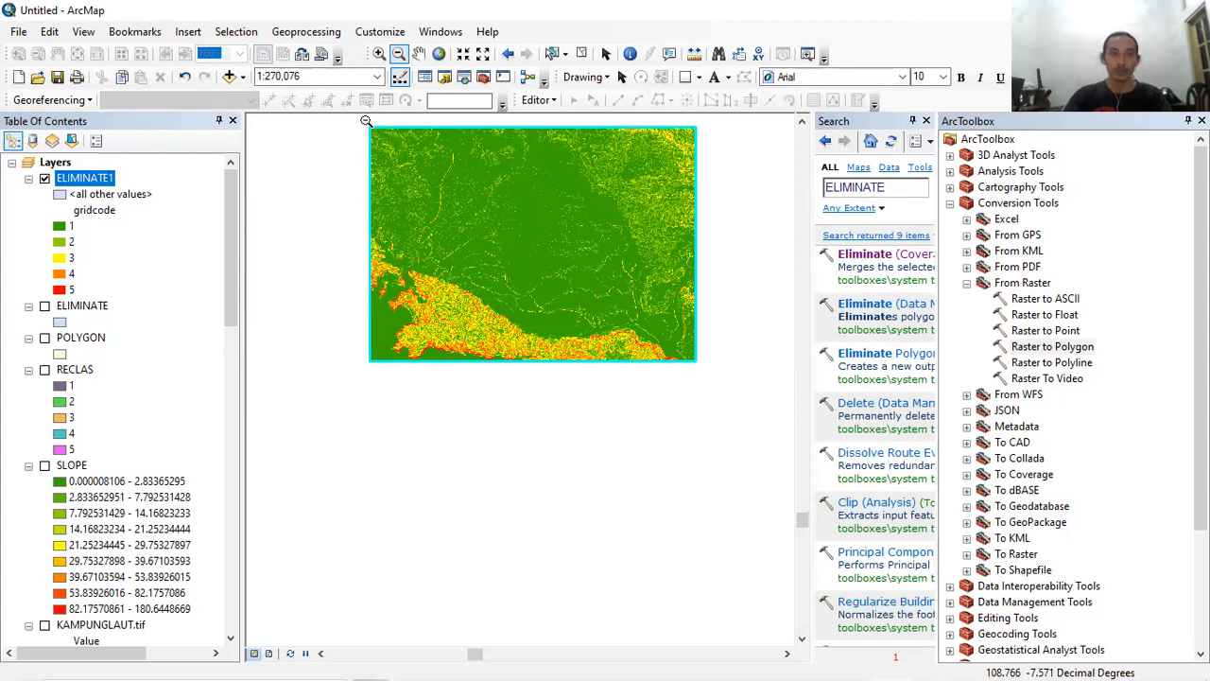
click(379, 52)
drag(366, 124, 705, 369)
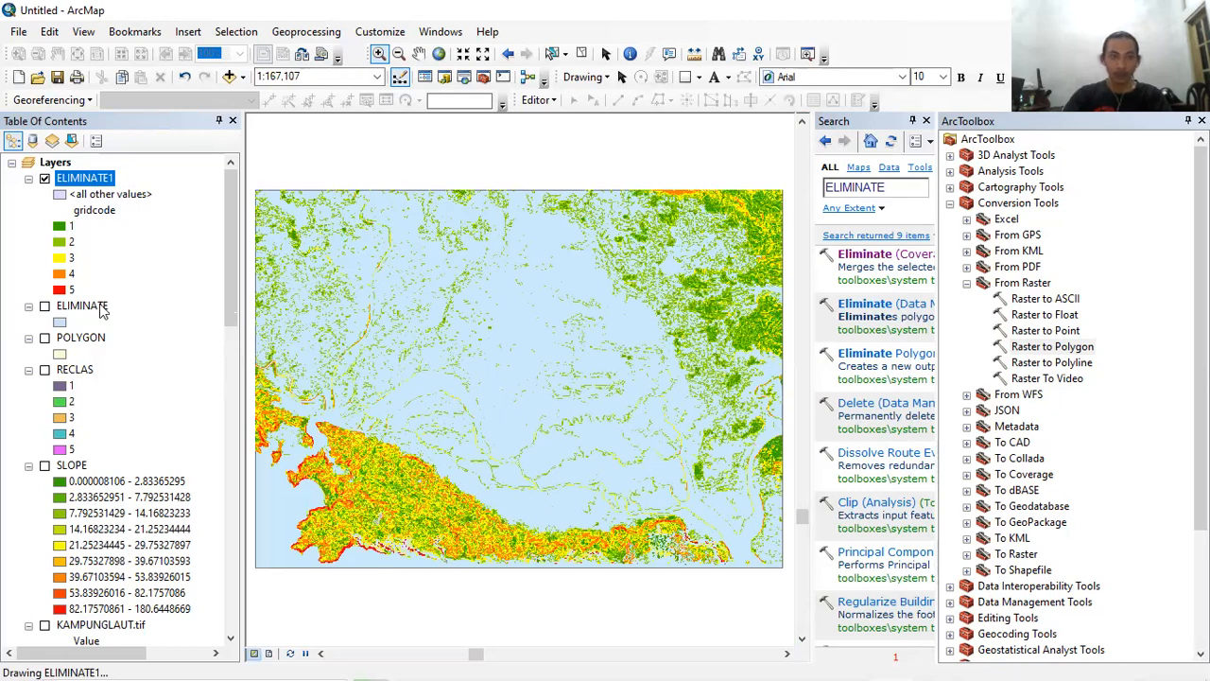
drag(234, 294, 246, 393)
click(86, 433)
drag(81, 241, 90, 178)
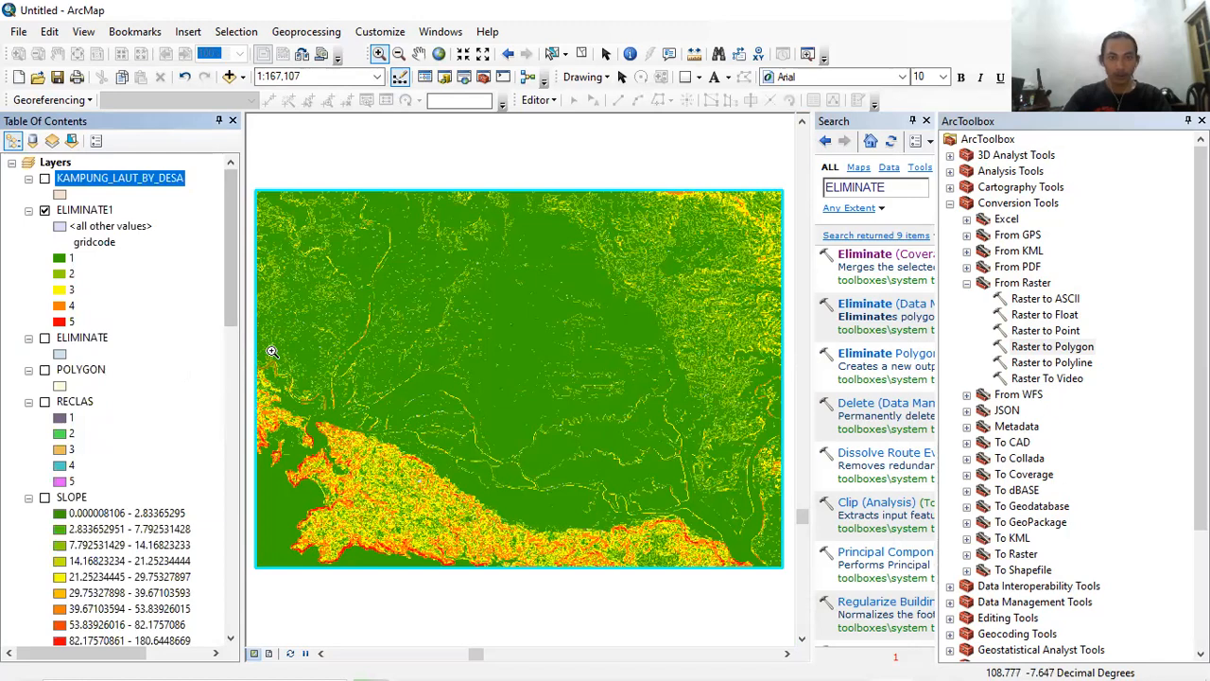
click(44, 179)
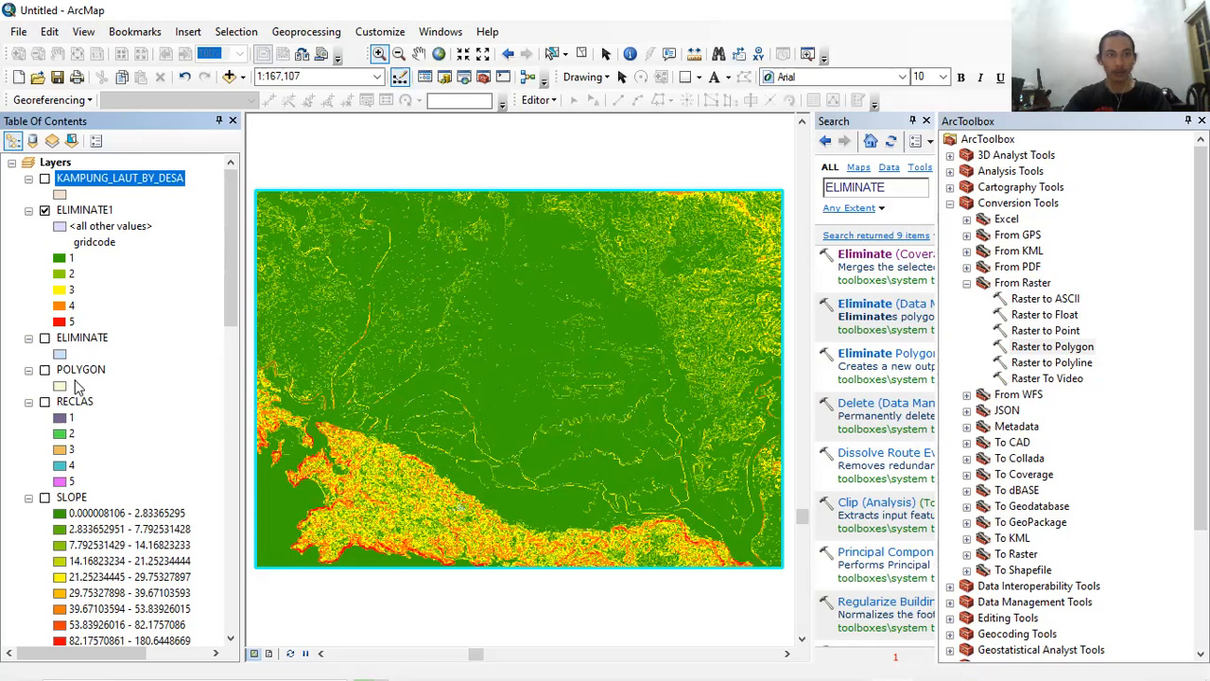
click(68, 373)
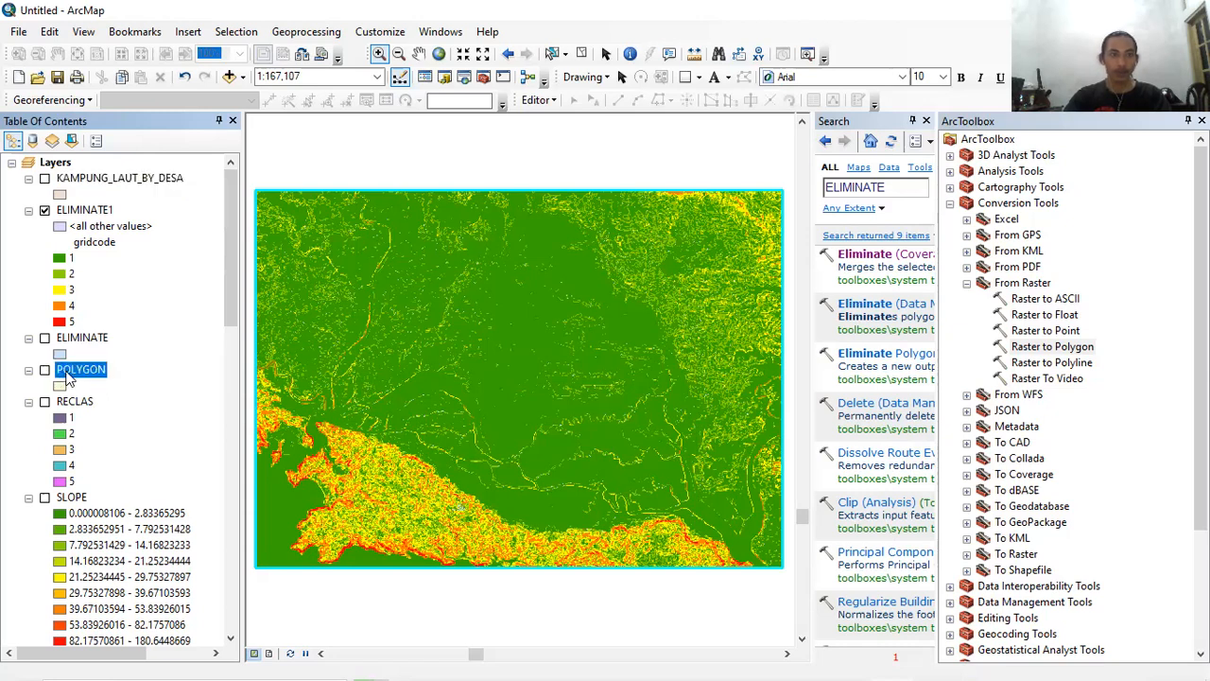
Categorize POLYGON by unique gridcode values, adding all values 1–5
double_click(87, 369)
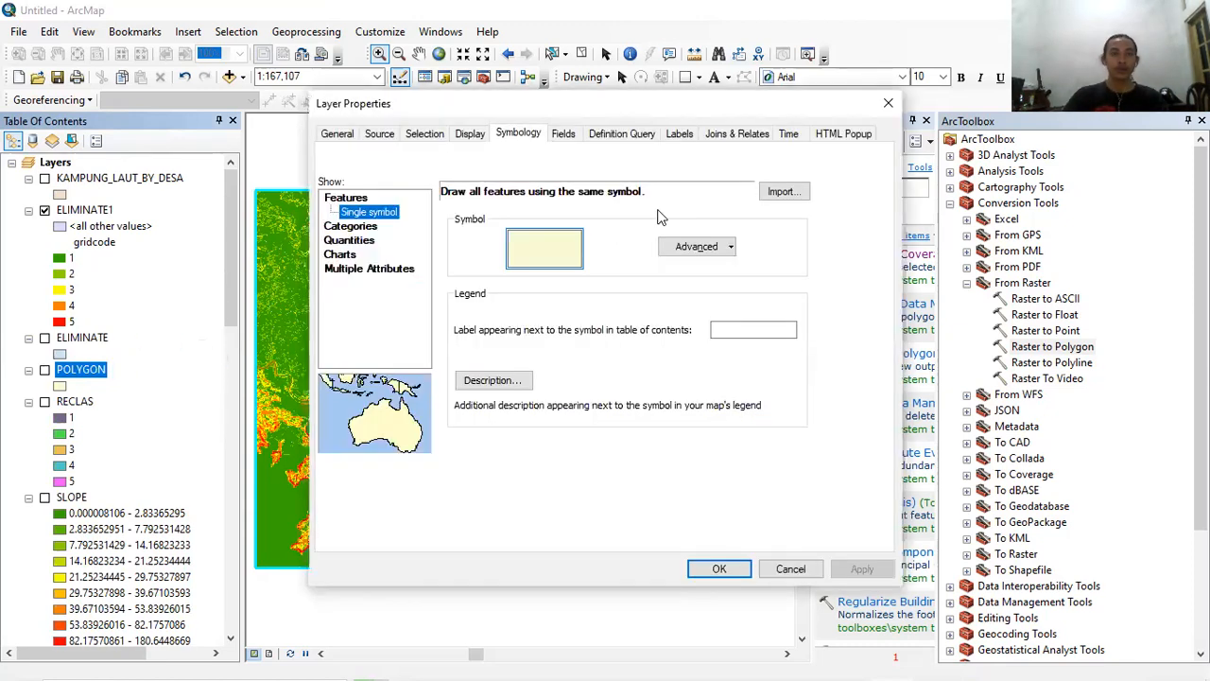
click(384, 232)
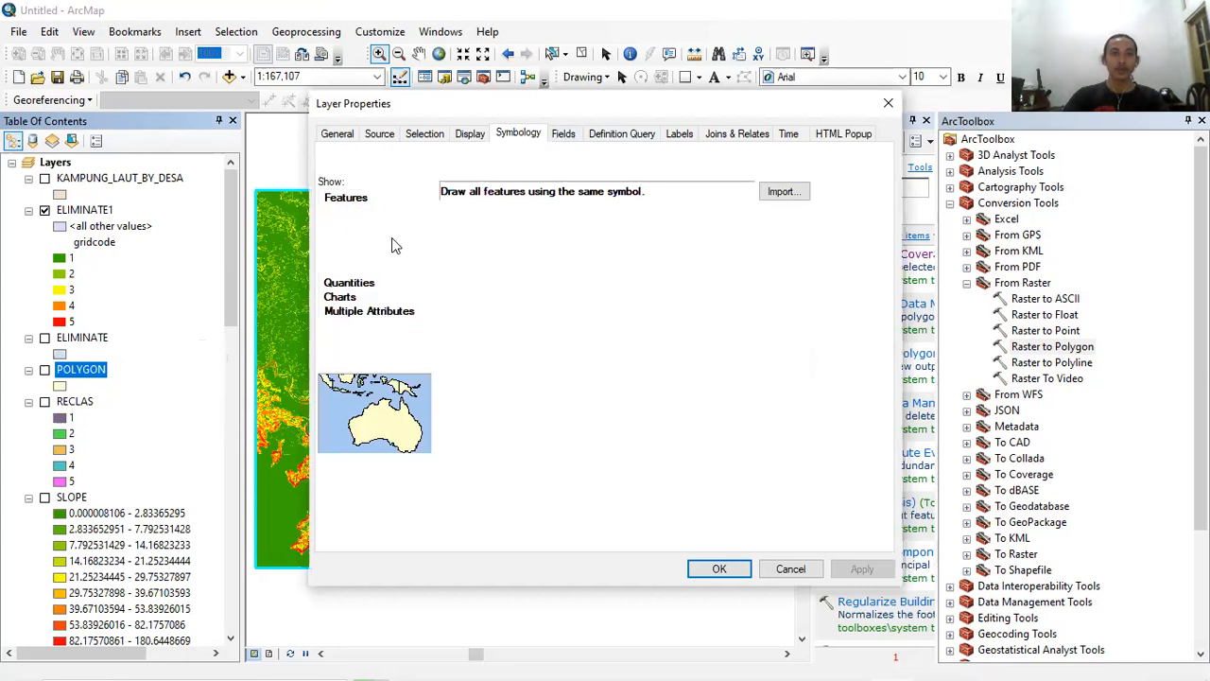
click(477, 228)
click(476, 264)
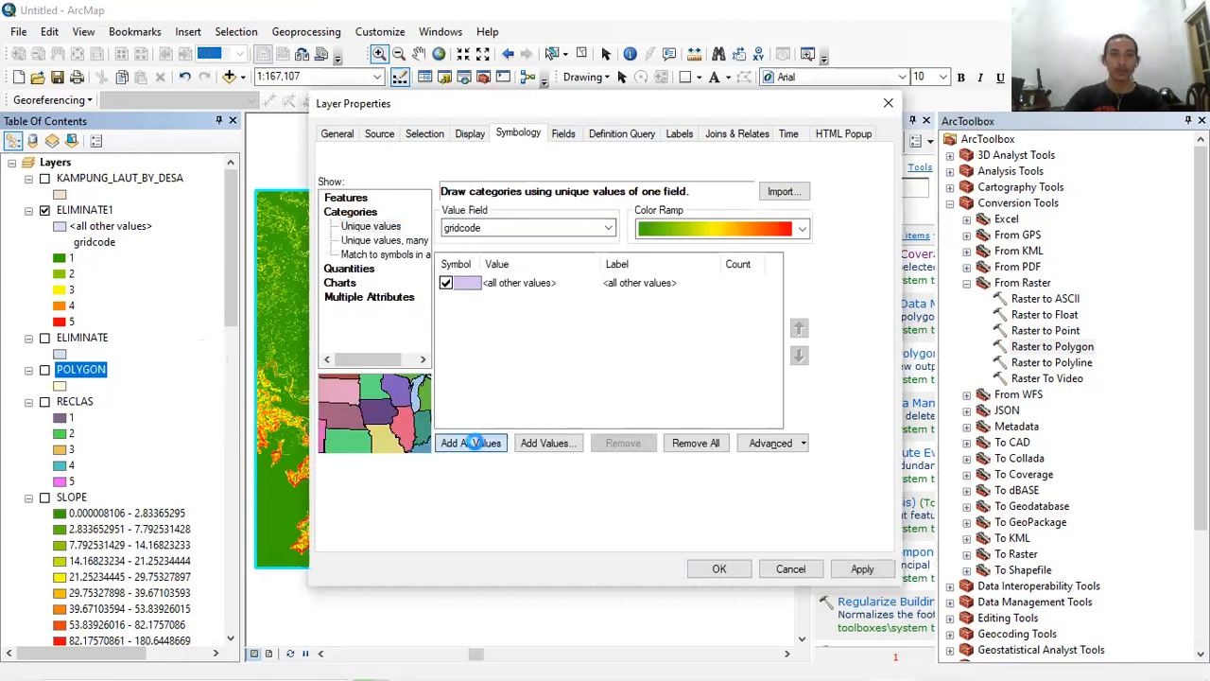
click(474, 442)
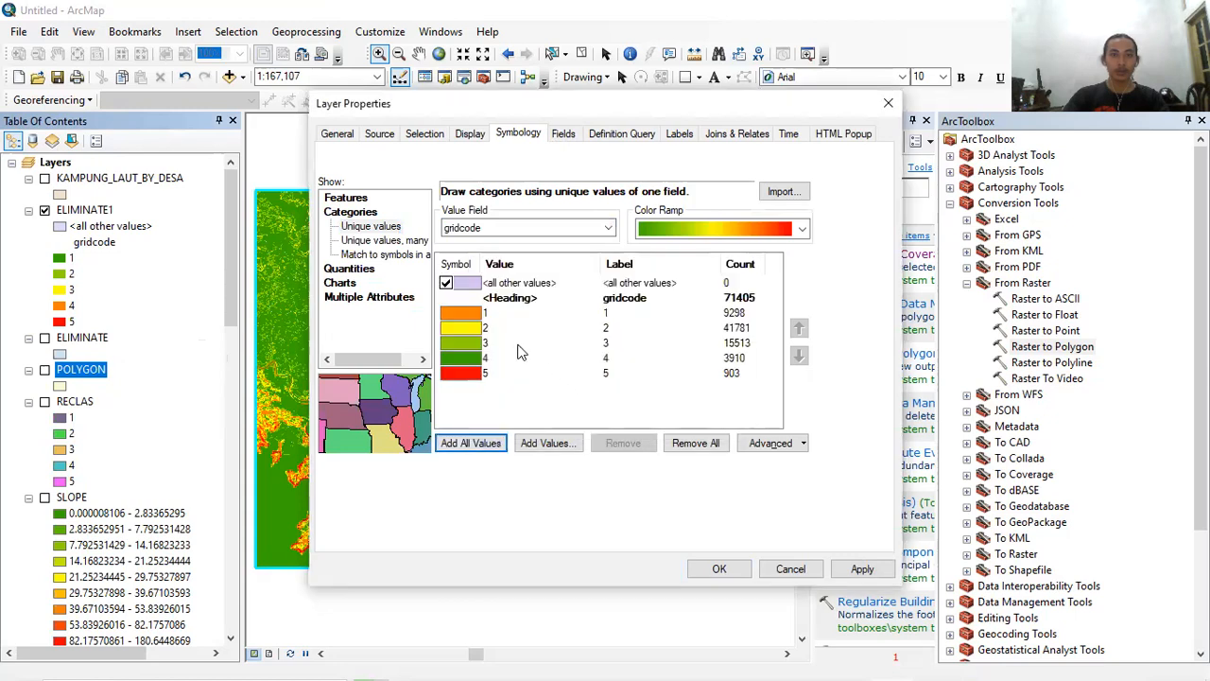
Colour the POLYGON classes green to red, then hide ELIMINATE1 and show POLYGON
click(658, 232)
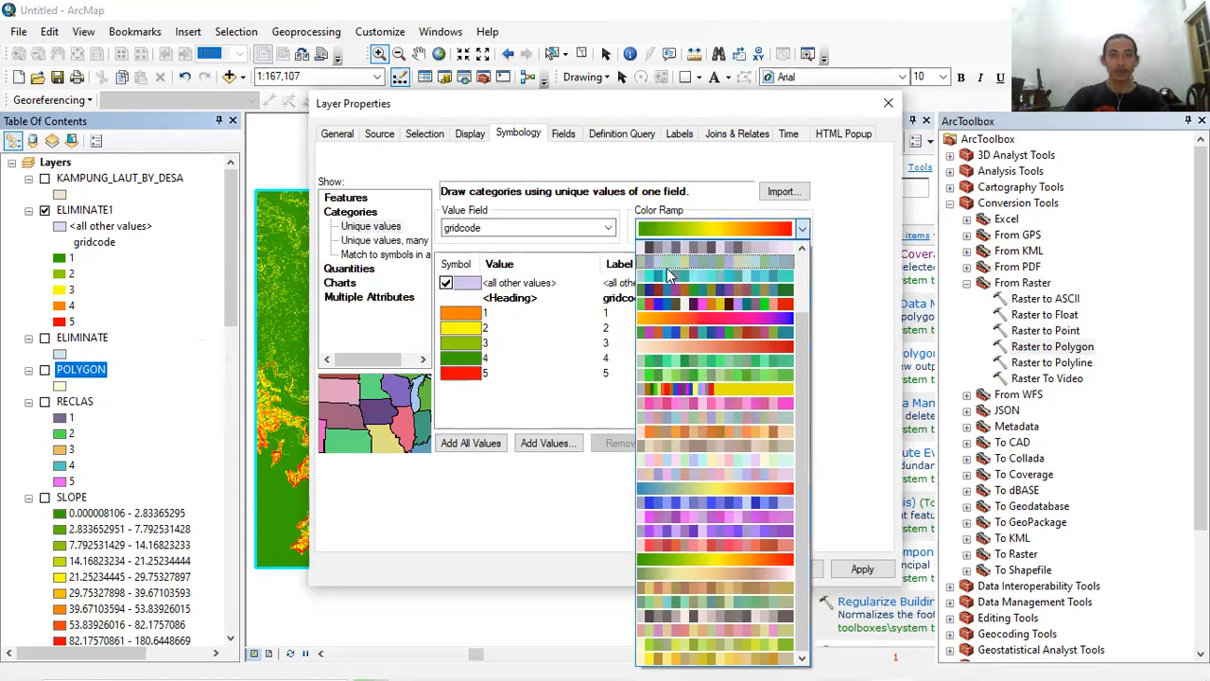
click(716, 557)
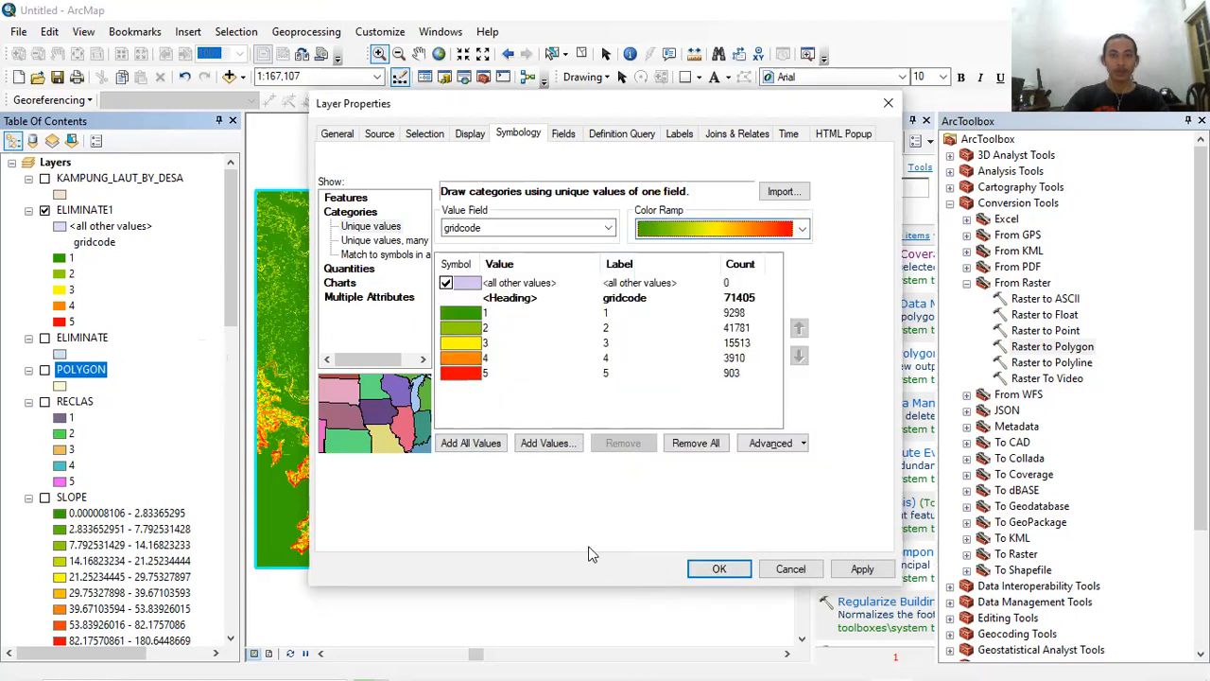
click(858, 568)
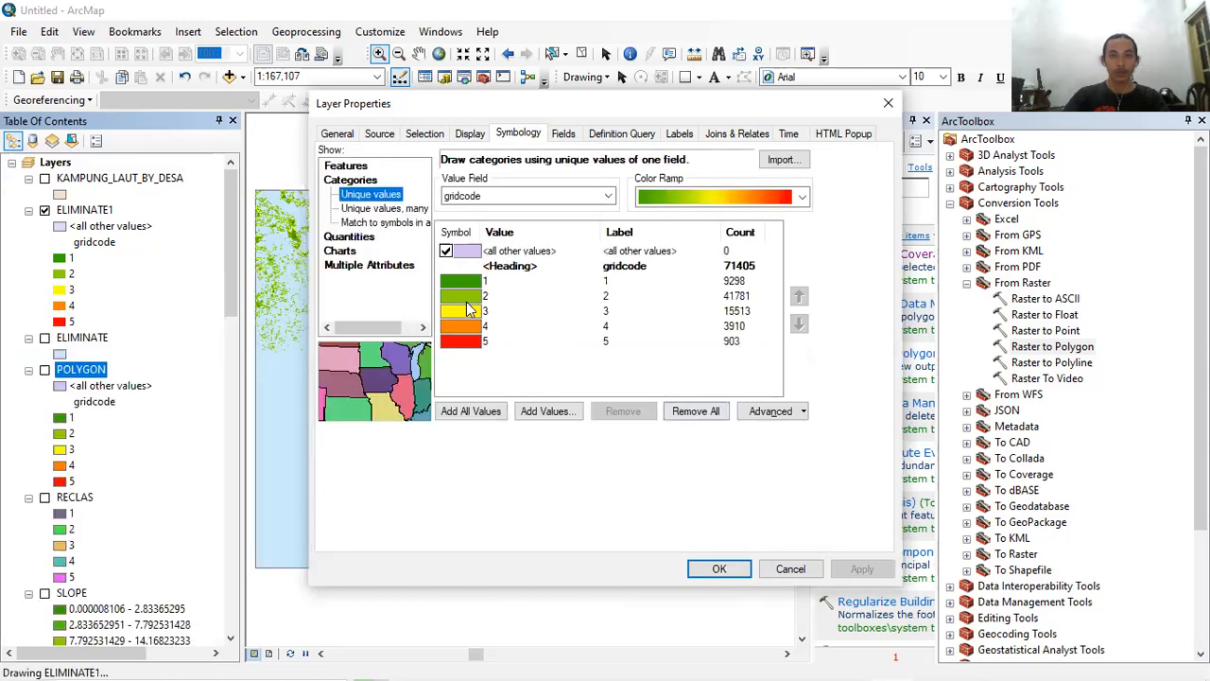
click(730, 572)
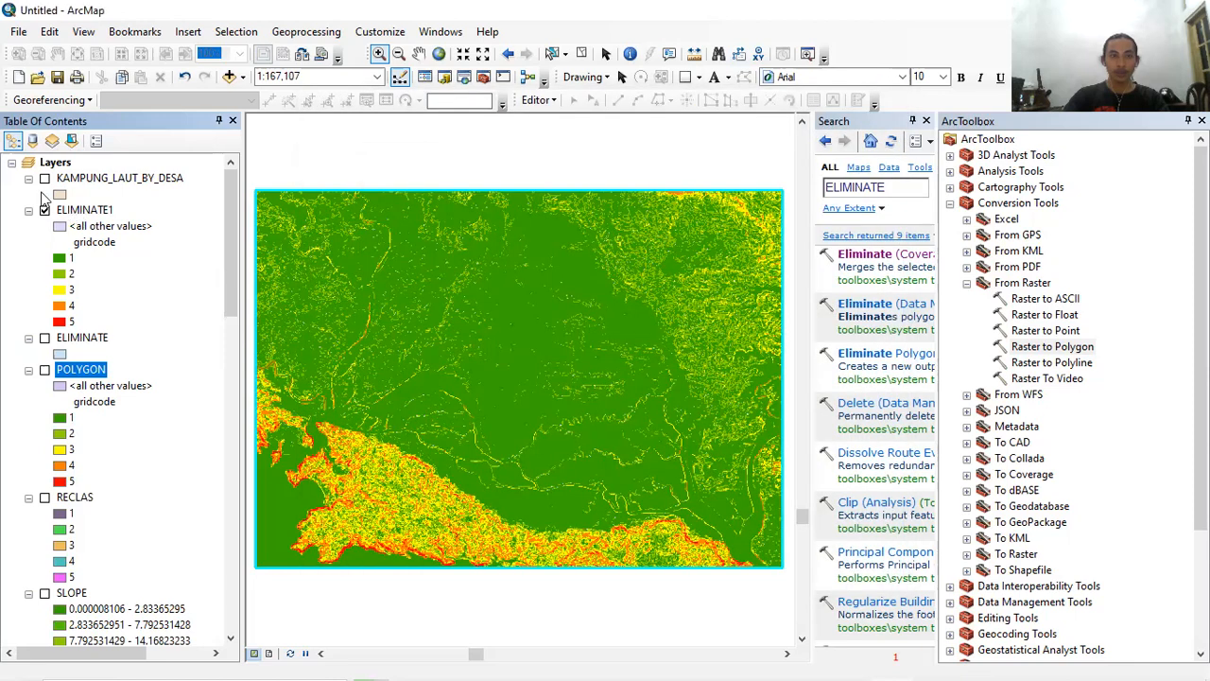
click(45, 209)
click(44, 370)
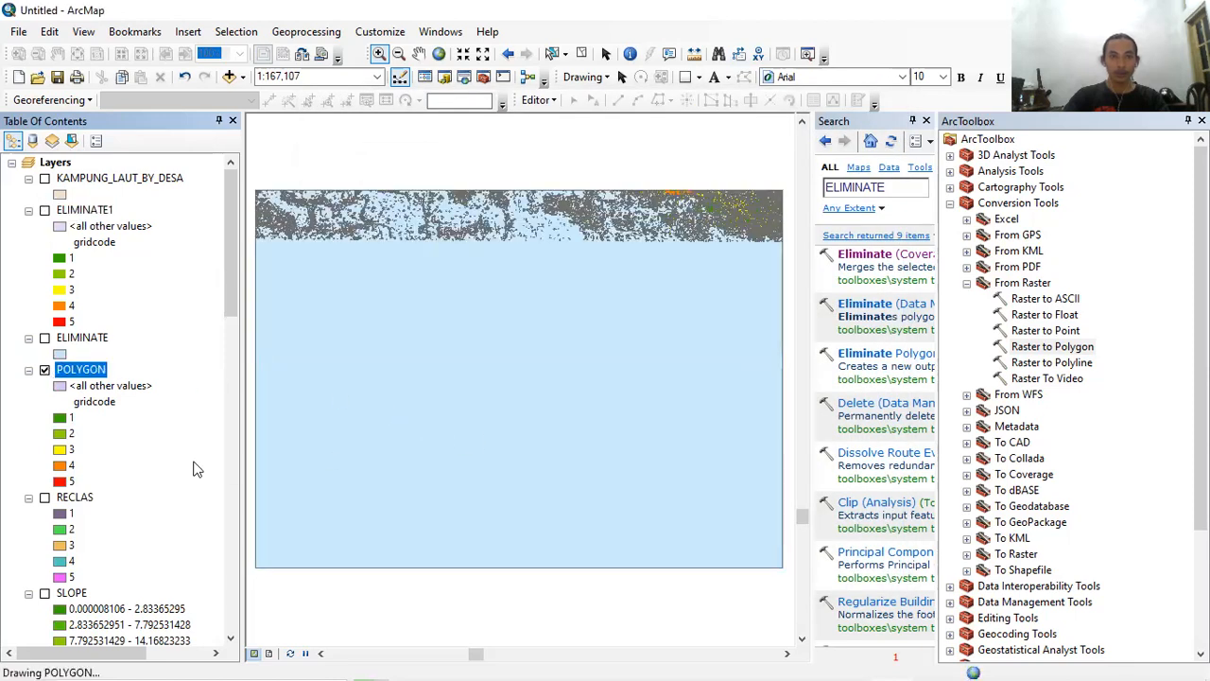
Edit the shared symbol of POLYGON's gridcode classes 1–5 and apply it to the map
right_click(76, 369)
click(141, 371)
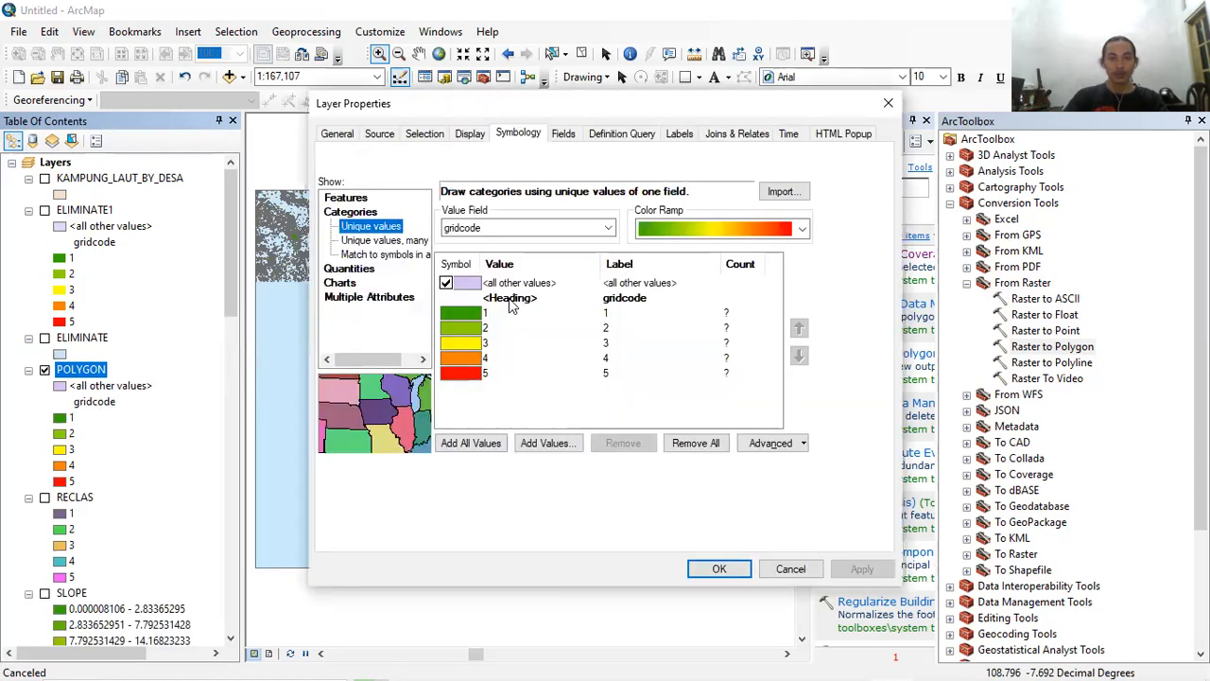
click(510, 301)
double_click(551, 298)
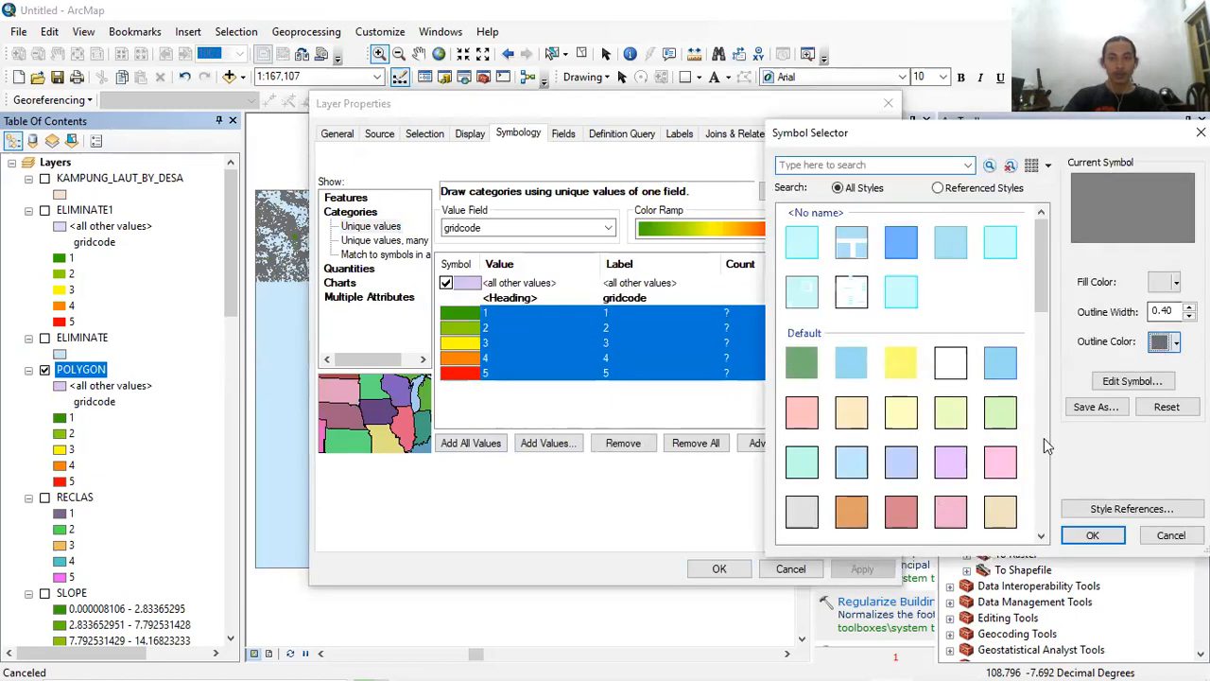
click(1083, 543)
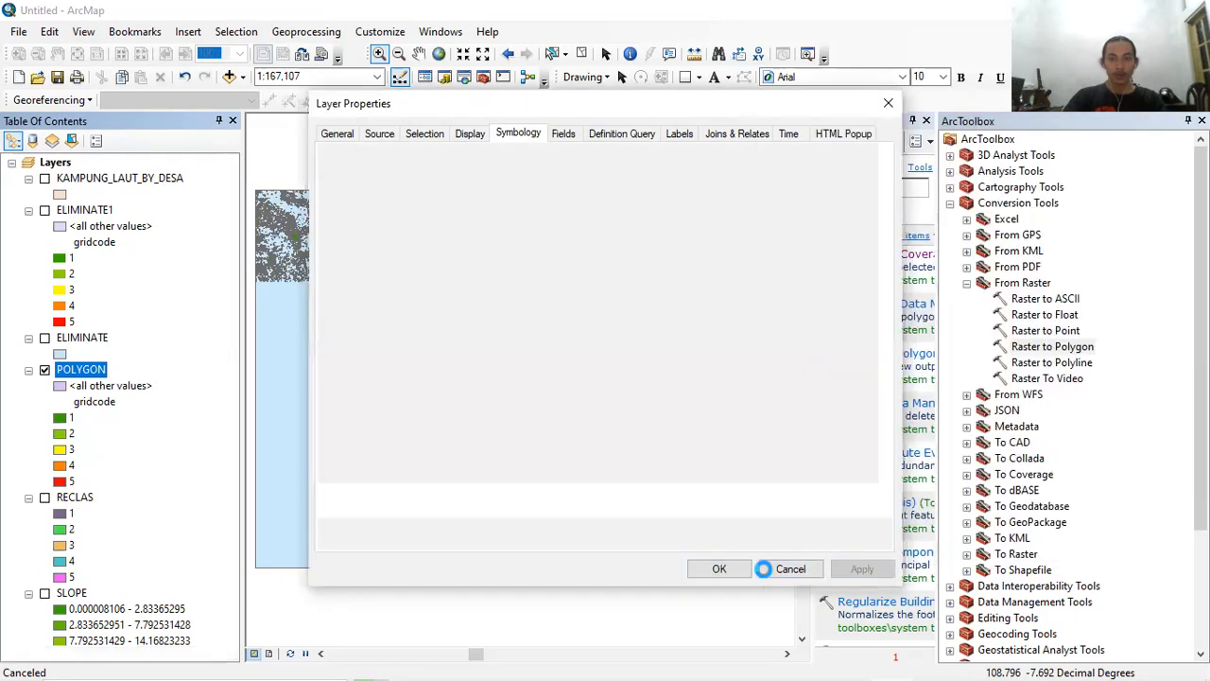
click(731, 571)
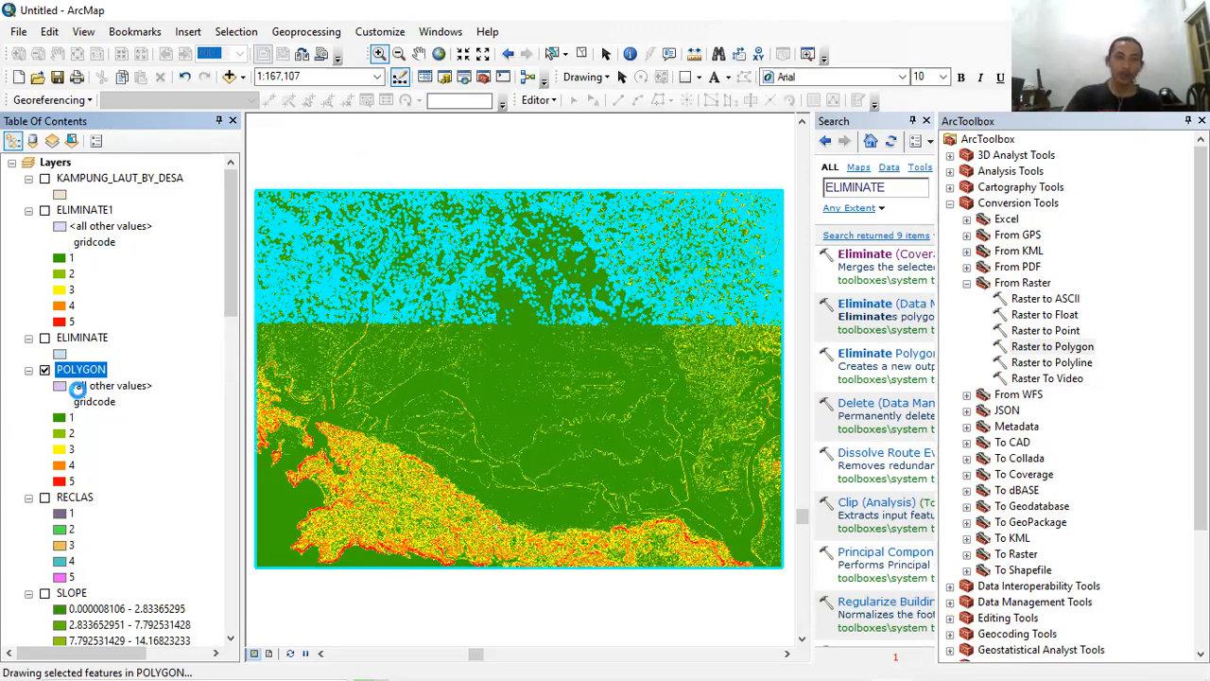
right_click(88, 369)
Open the POLYGON attribute table, then hide POLYGON and show ELIMINATE1
click(162, 54)
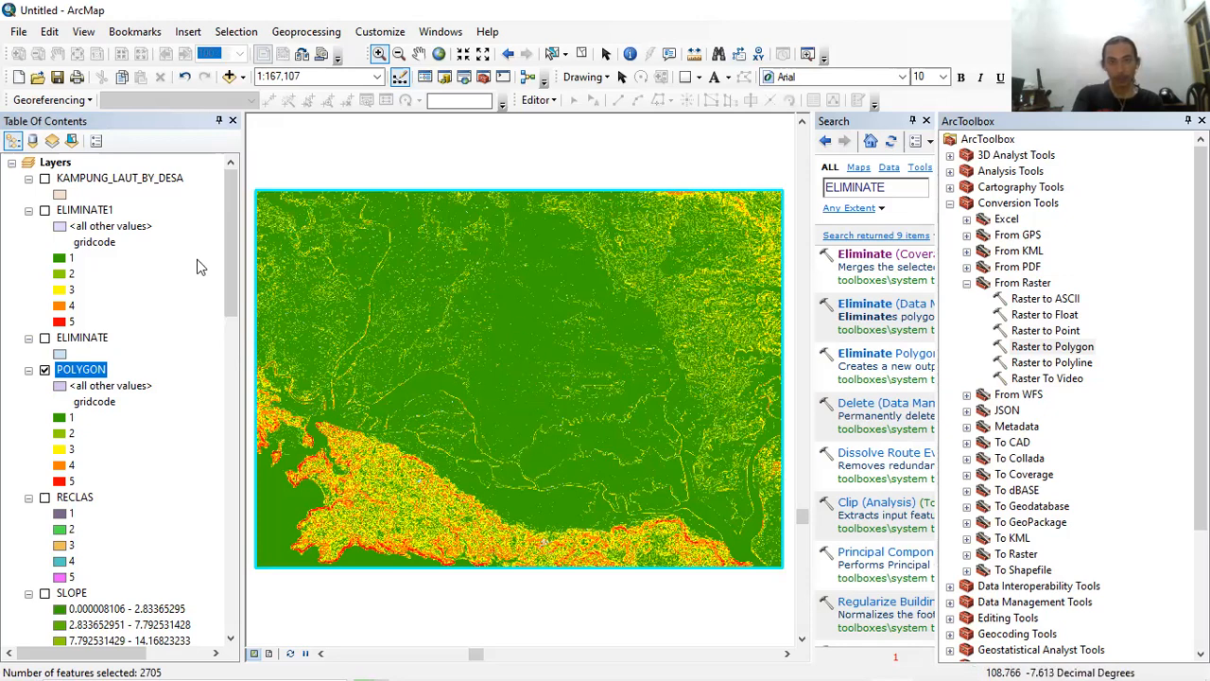
click(44, 370)
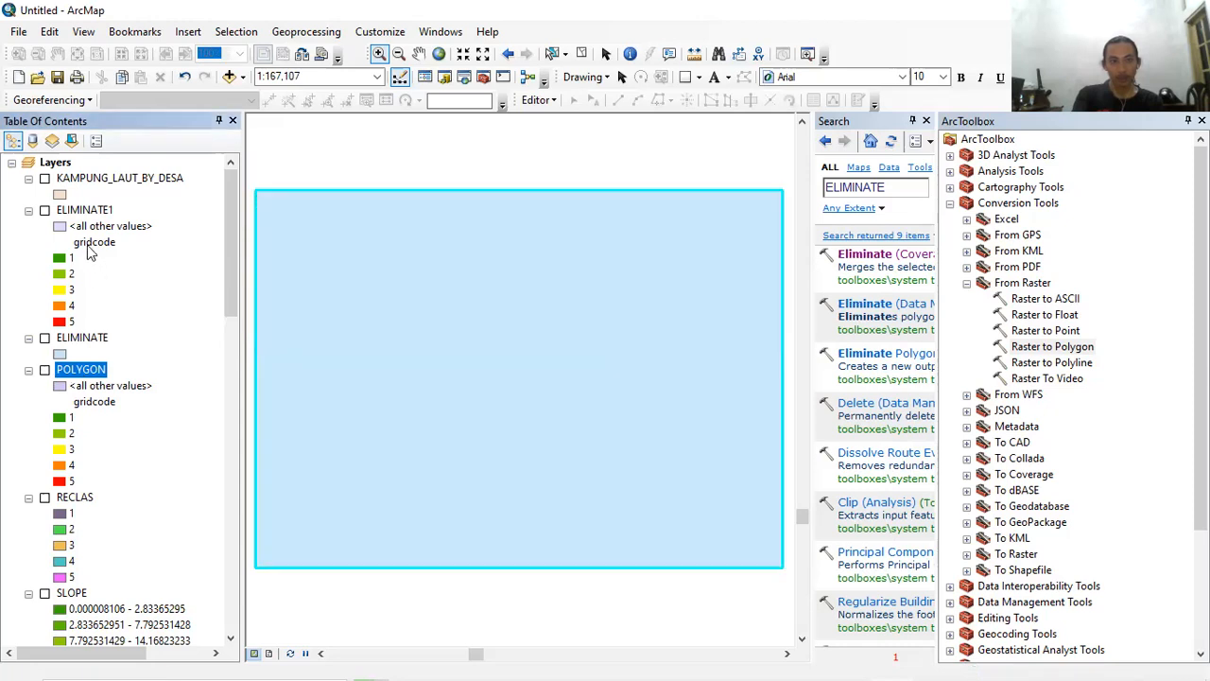
click(44, 210)
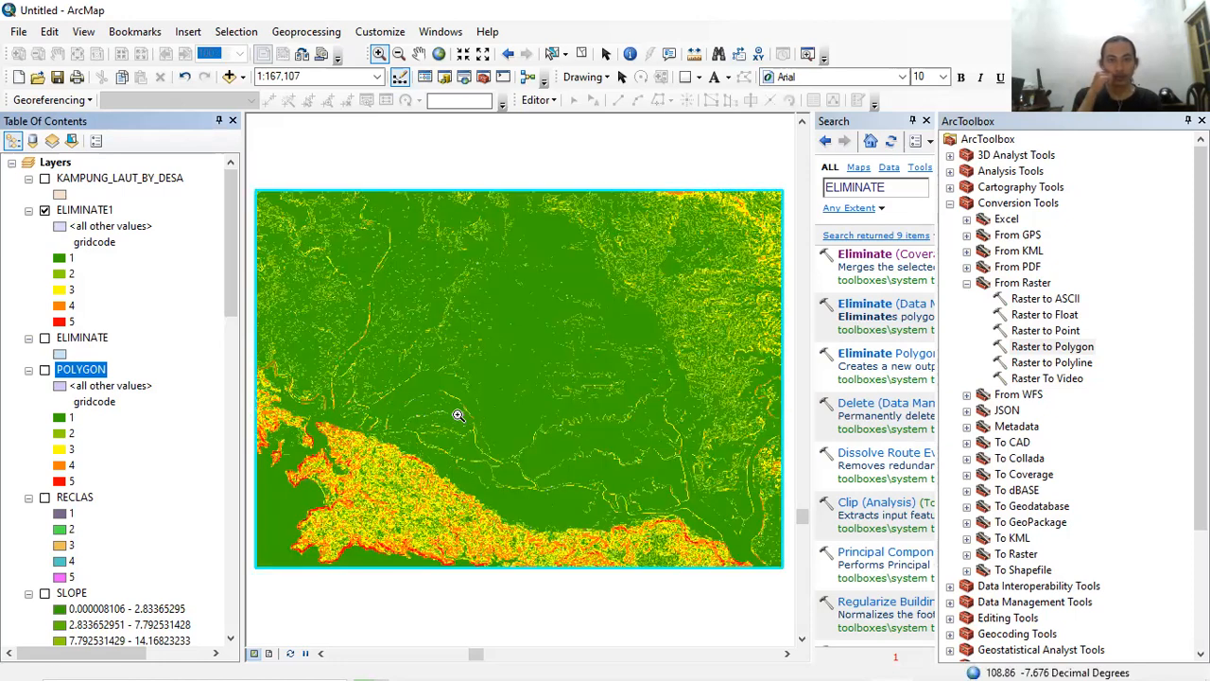
Toggle ELIMINATE1 off, show POLYGON, then turn ELIMINATE1 back on
click(44, 210)
click(29, 370)
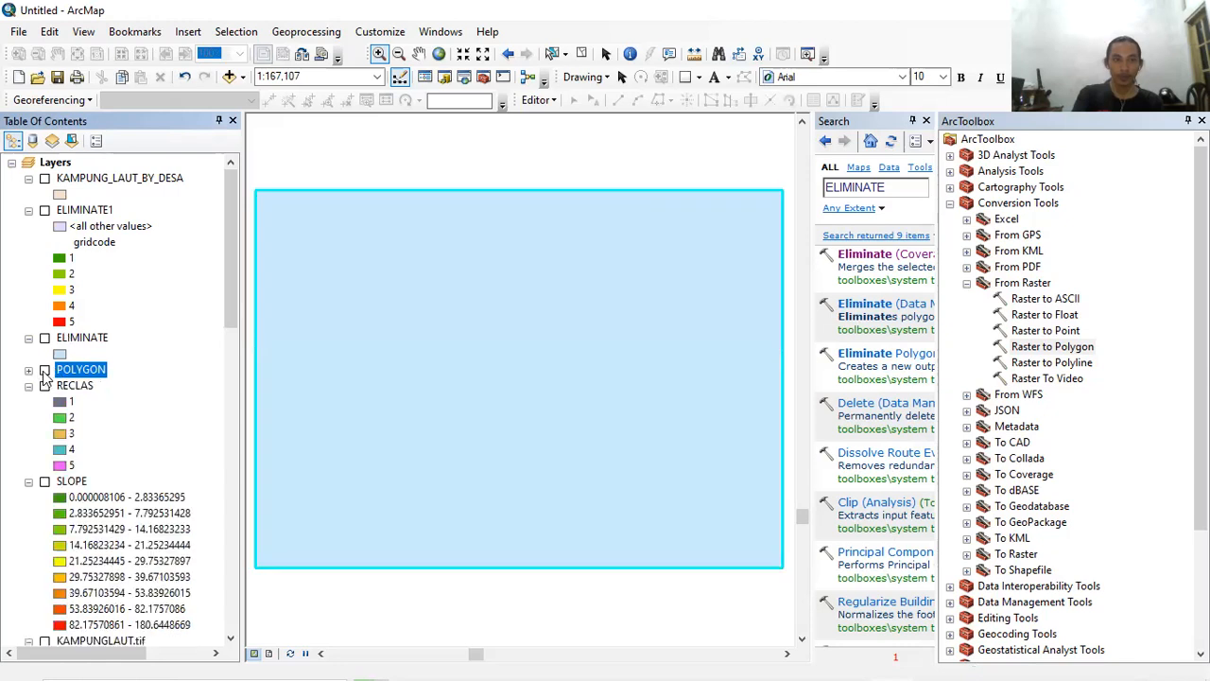
click(29, 369)
click(45, 369)
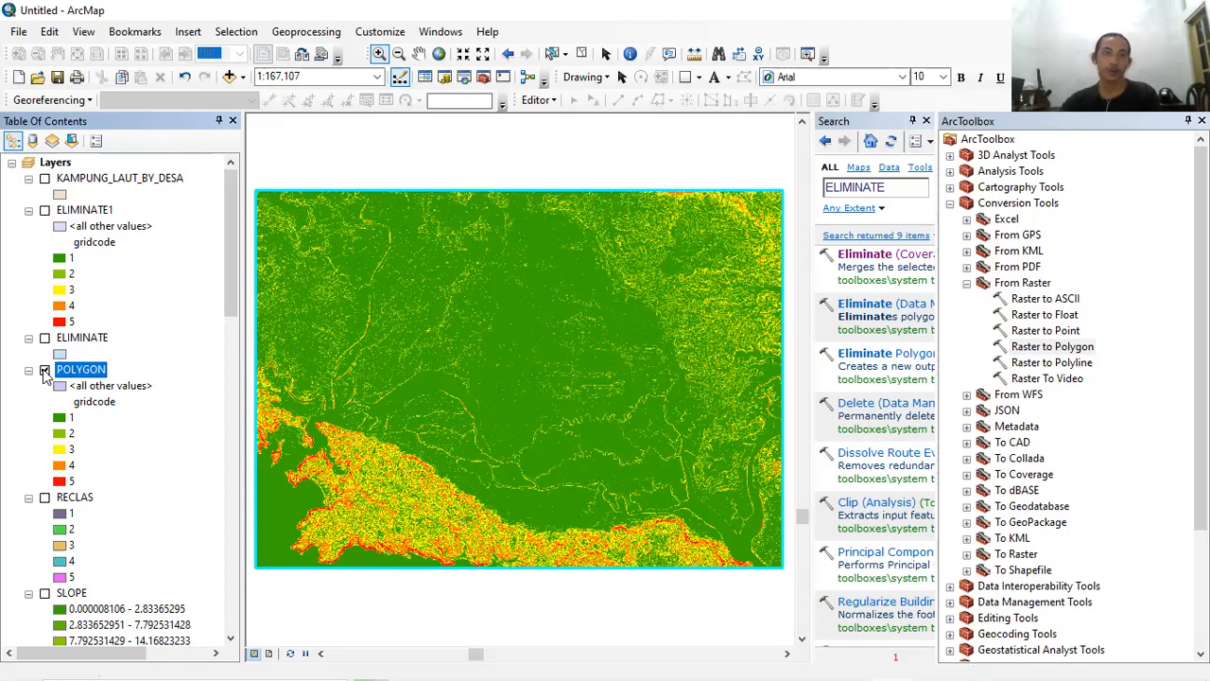
click(44, 210)
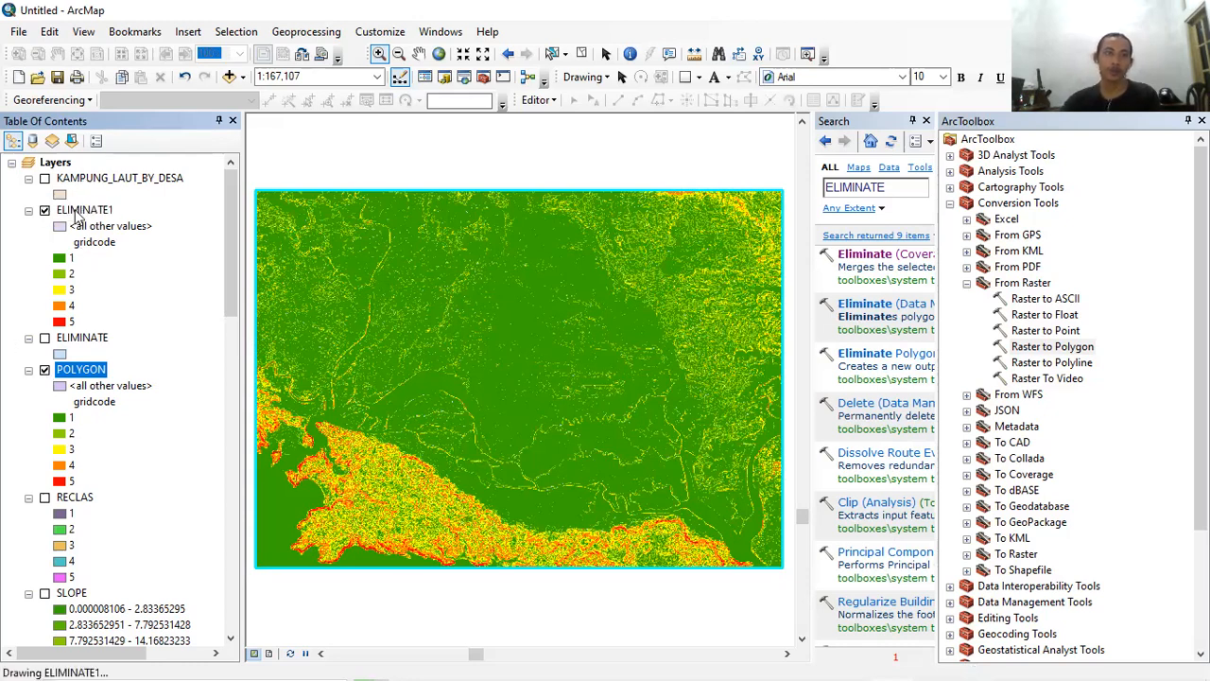
Open ELIMINATE1's attribute table and sort the records by gridcode ascending
right_click(76, 213)
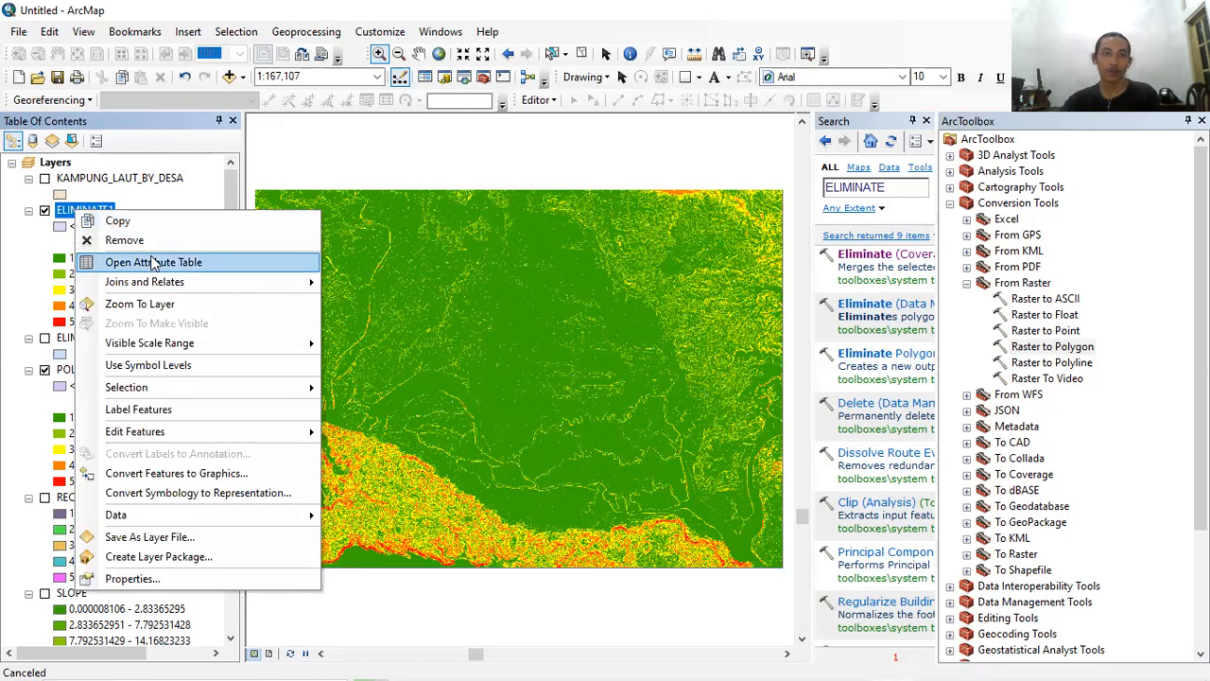
click(153, 263)
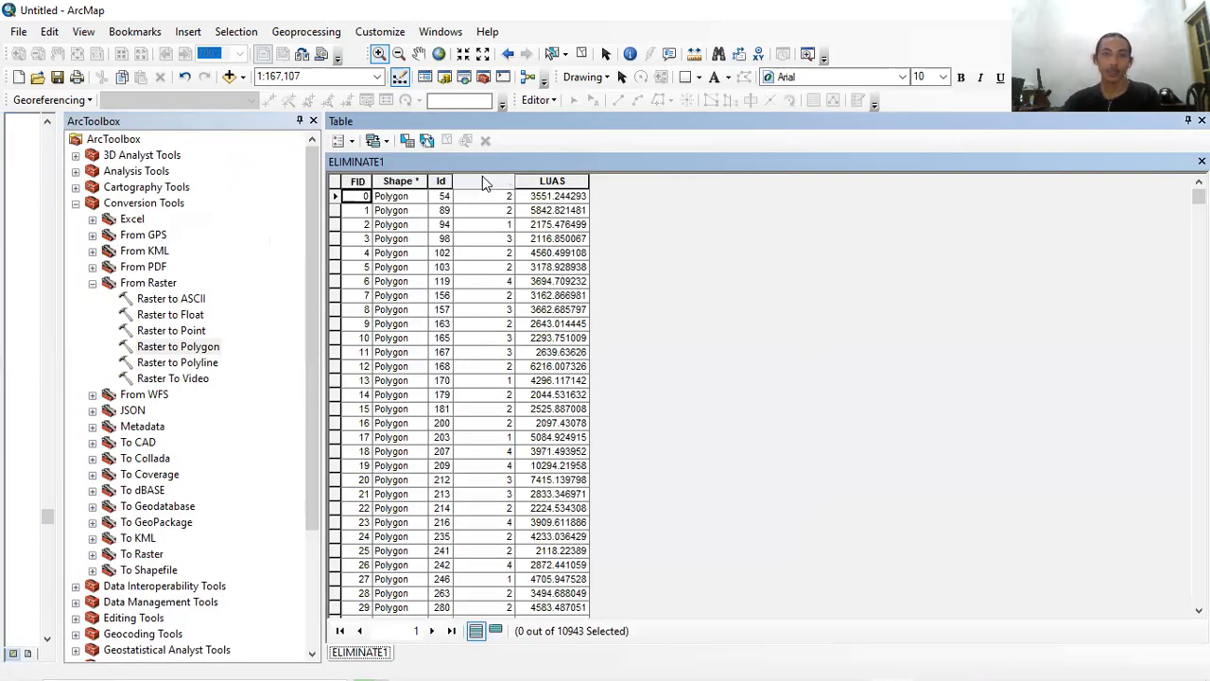
click(483, 180)
double_click(482, 180)
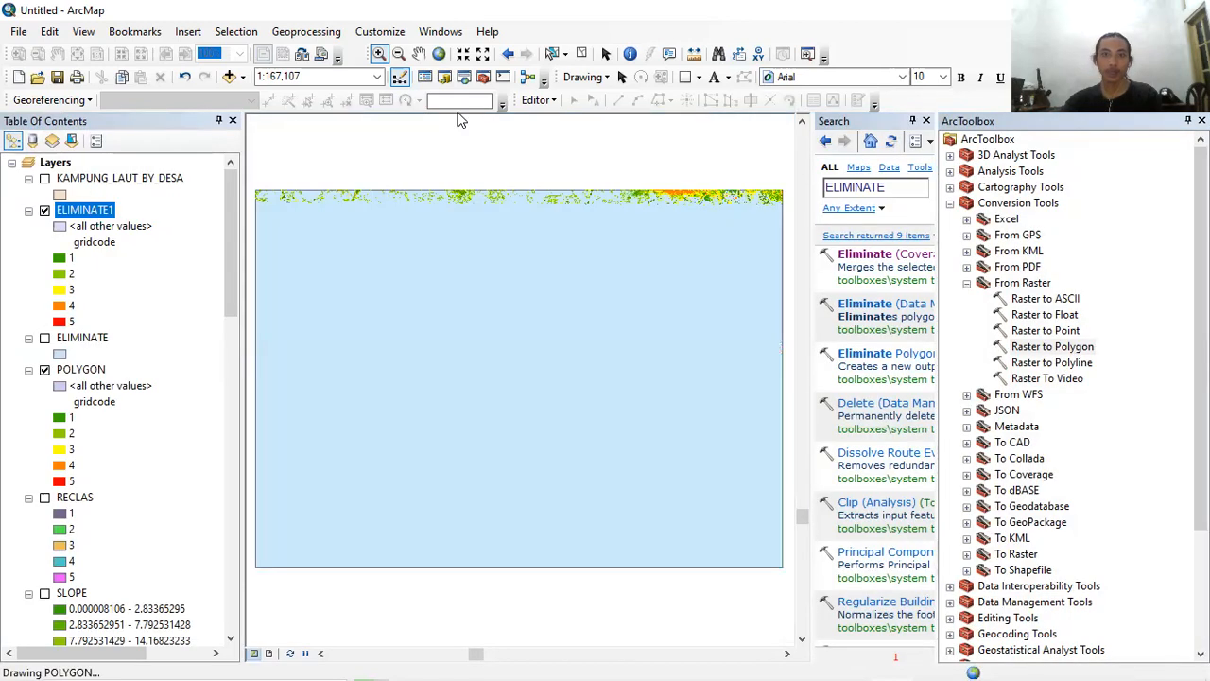
click(293, 35)
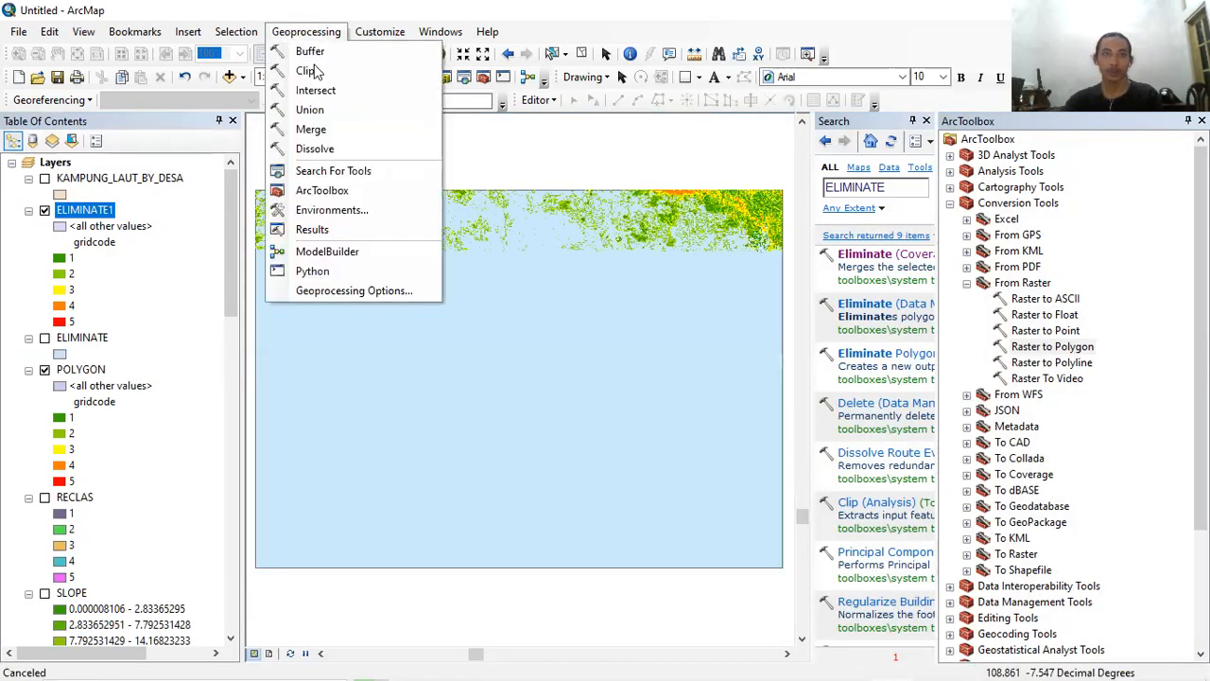
Dissolve ELIMINATE1 on the gridcode field into a new KEMIRINGAN output and run it
click(333, 147)
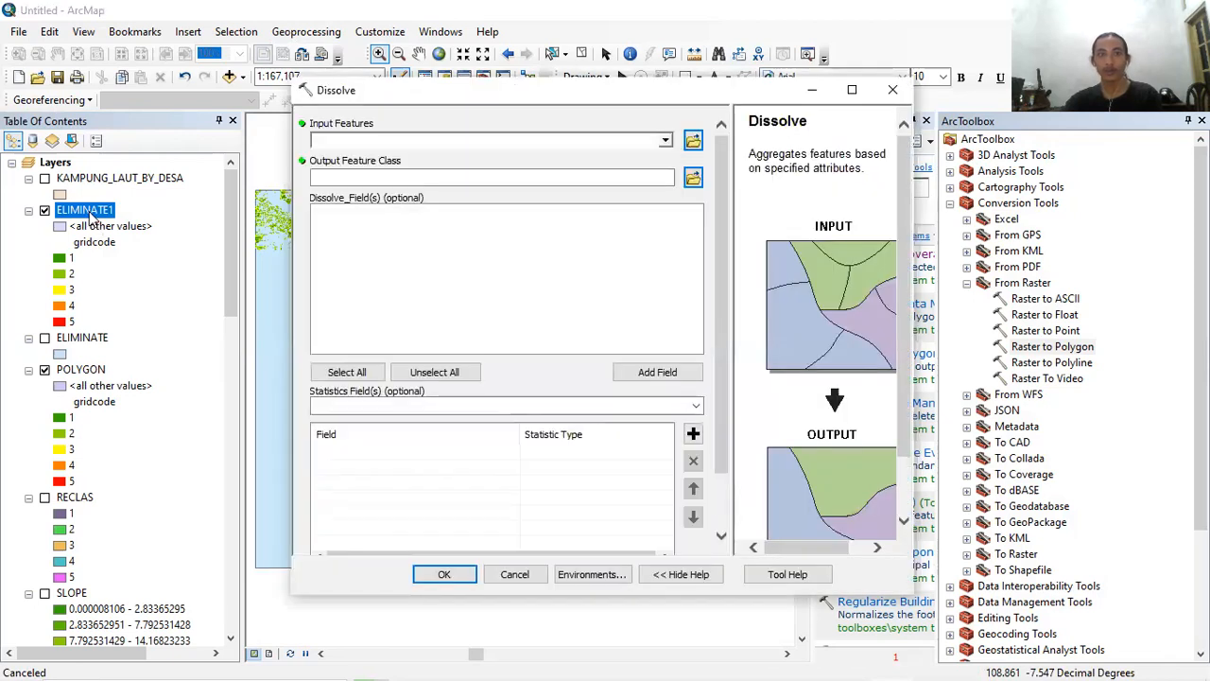
drag(95, 214, 327, 142)
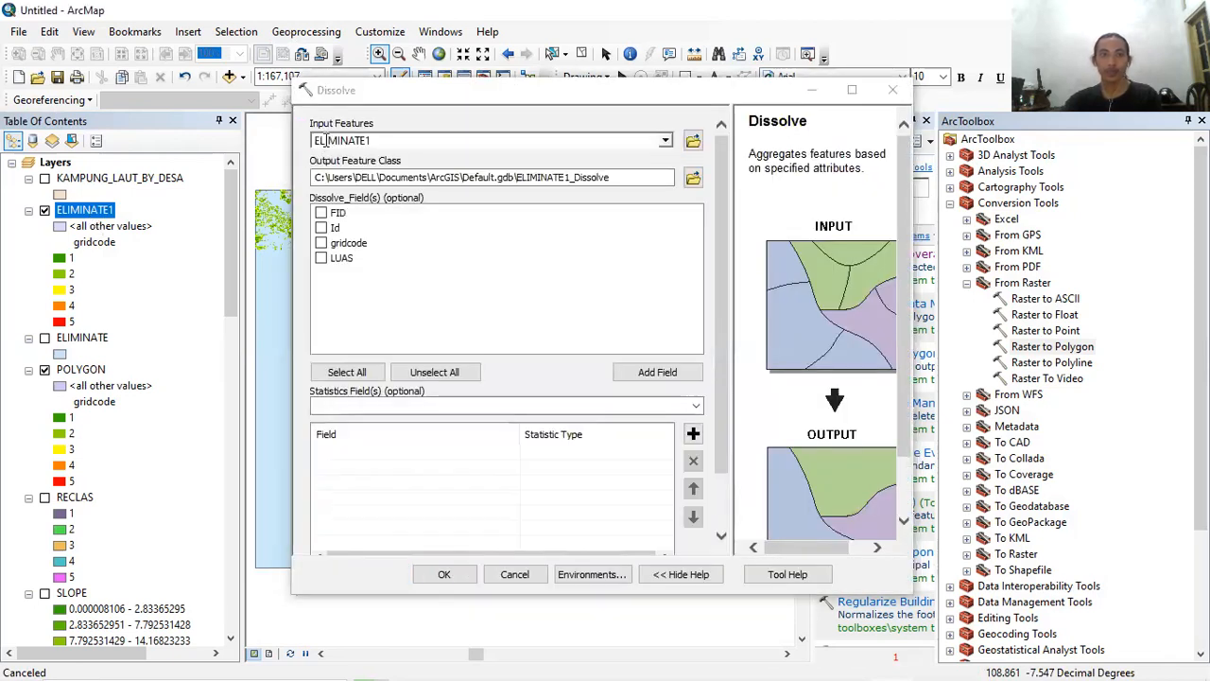
click(321, 243)
click(693, 178)
text(D)
text(EMIRING)
key(Return)
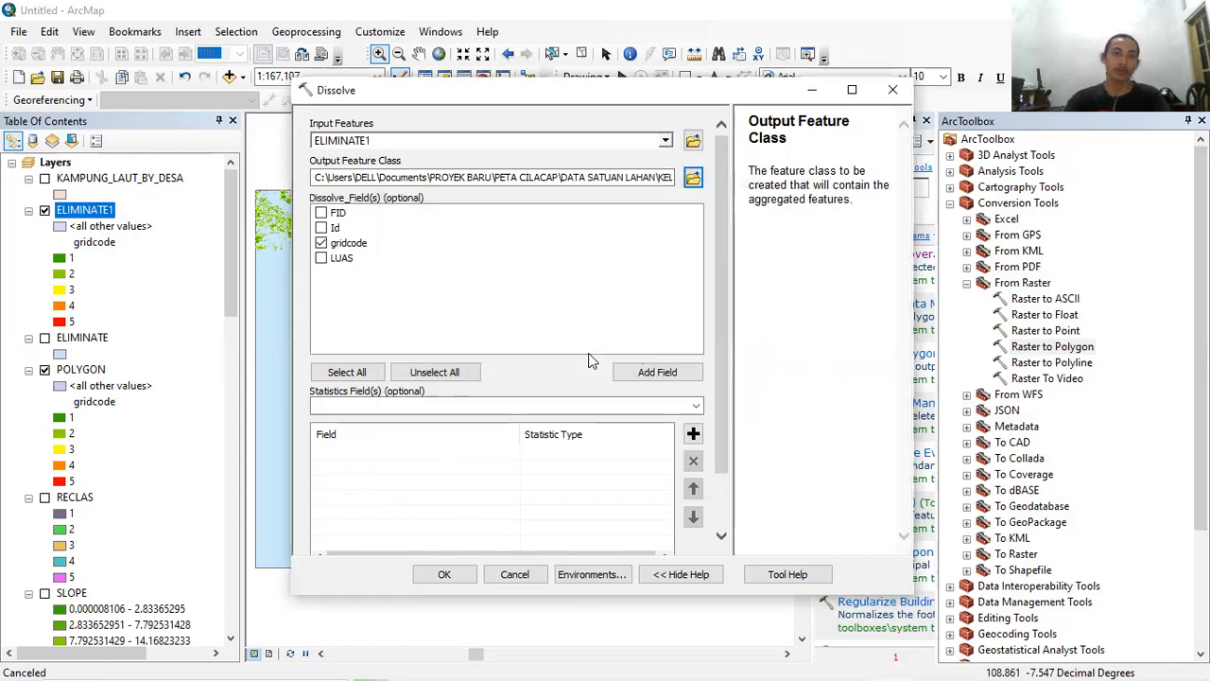
key(Return)
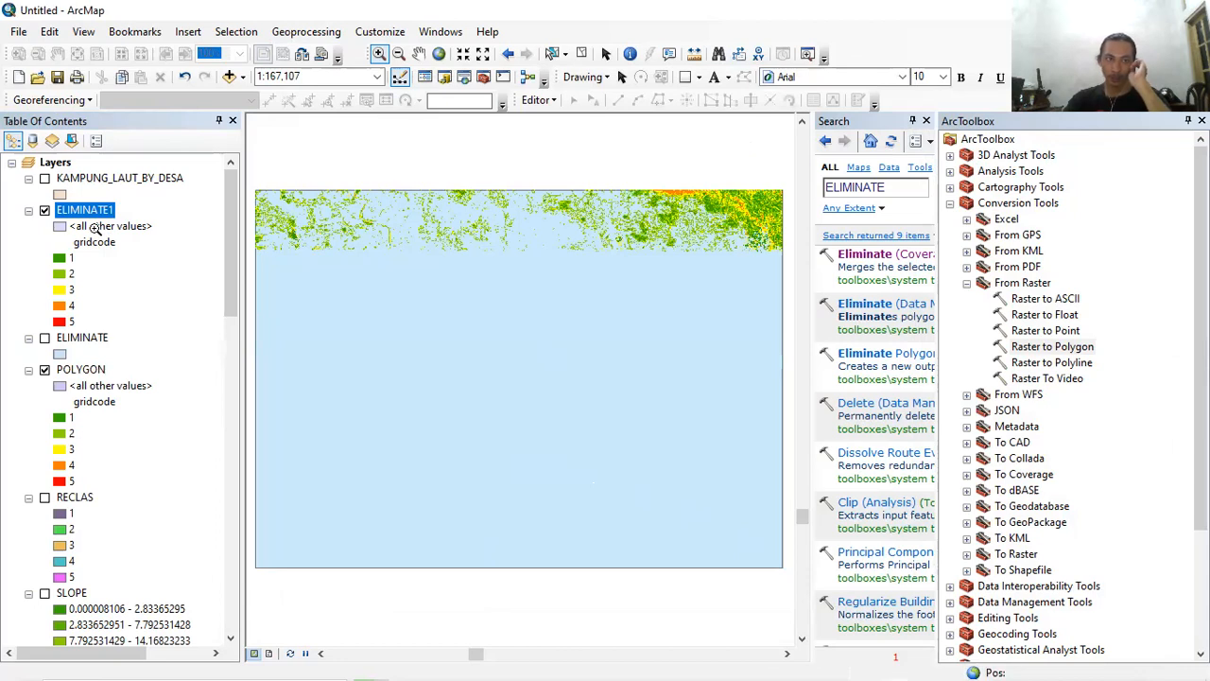
Add a text field named Kelas to the KEMIRINGAN attribute table
right_click(87, 209)
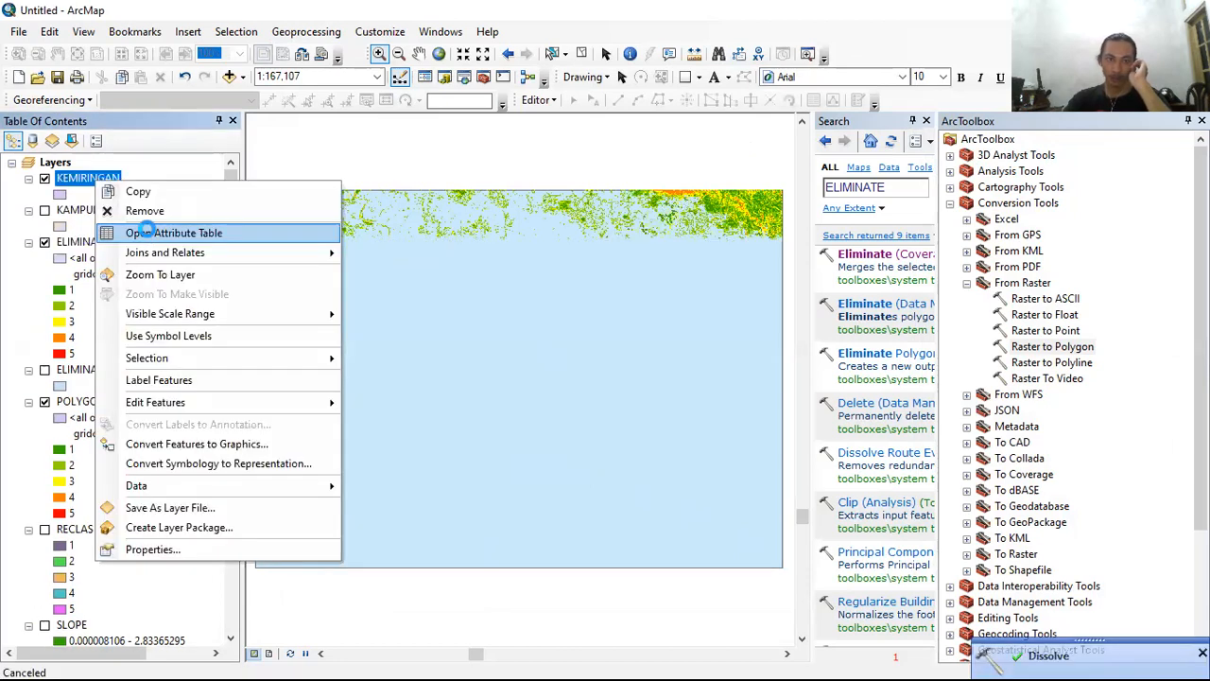
click(155, 233)
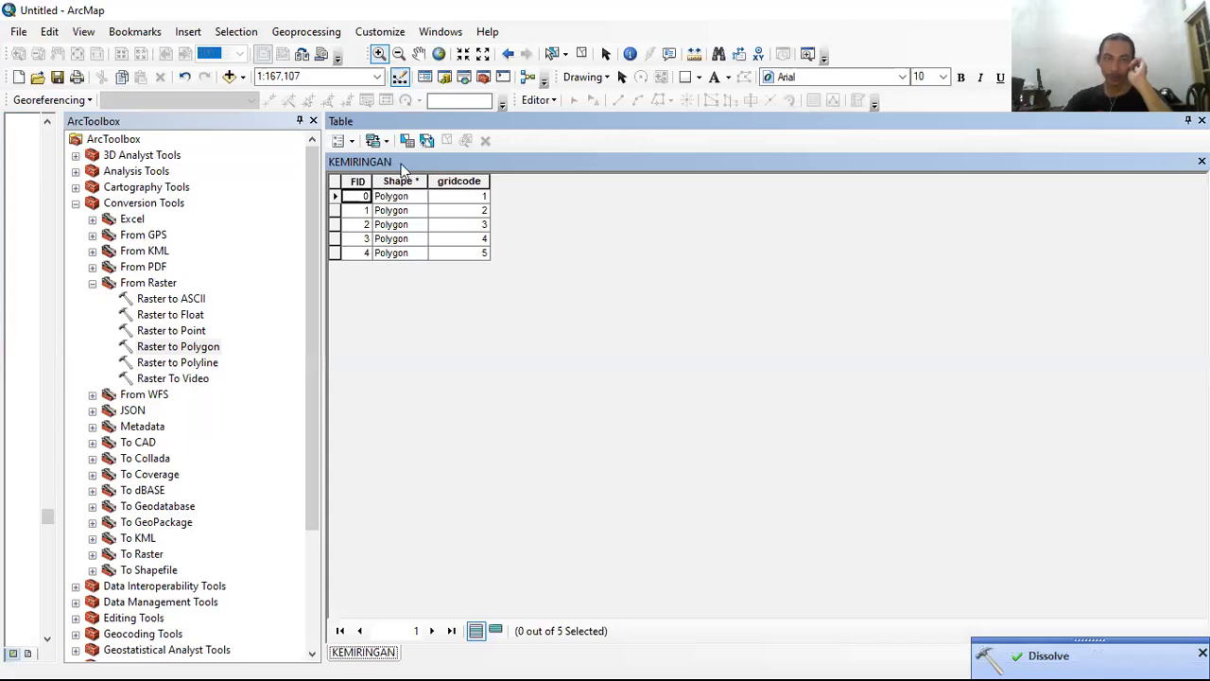
click(350, 141)
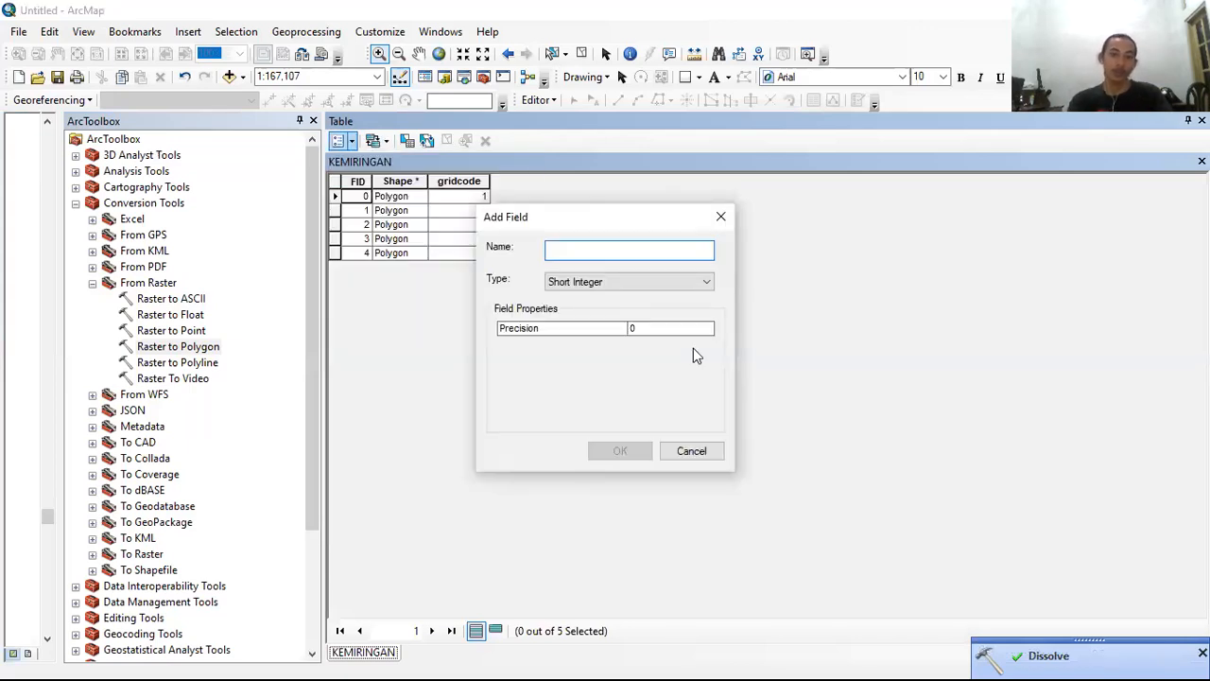
text(Kelas)
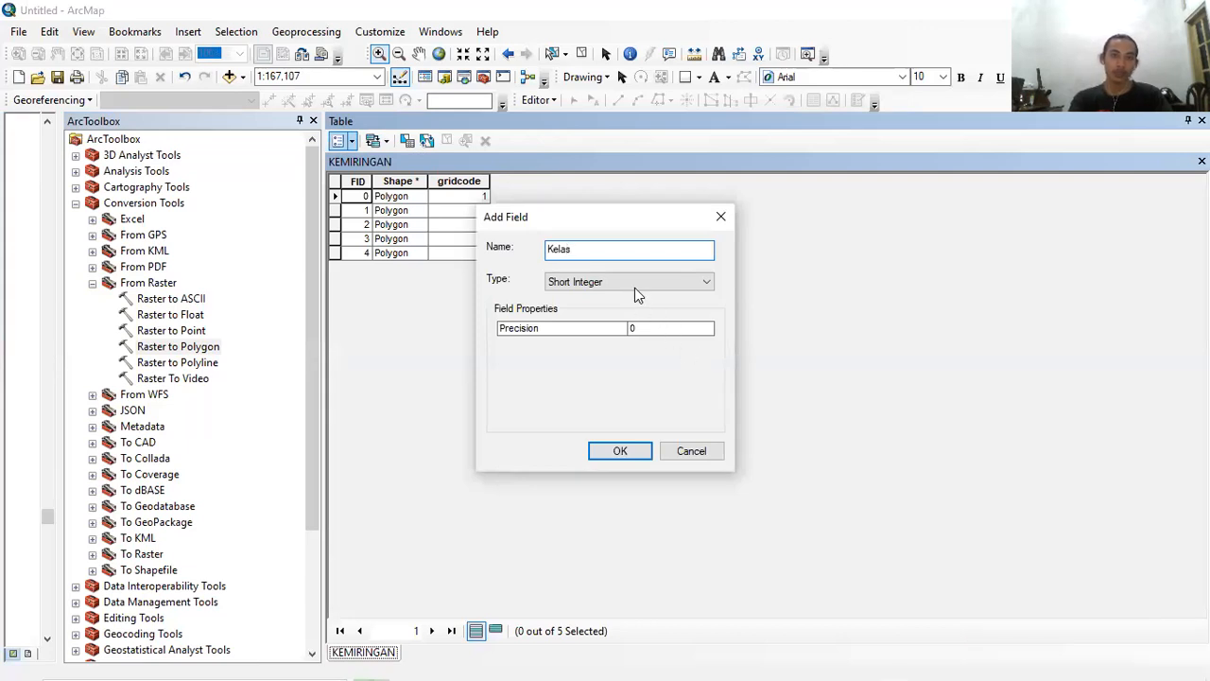
click(631, 283)
click(612, 348)
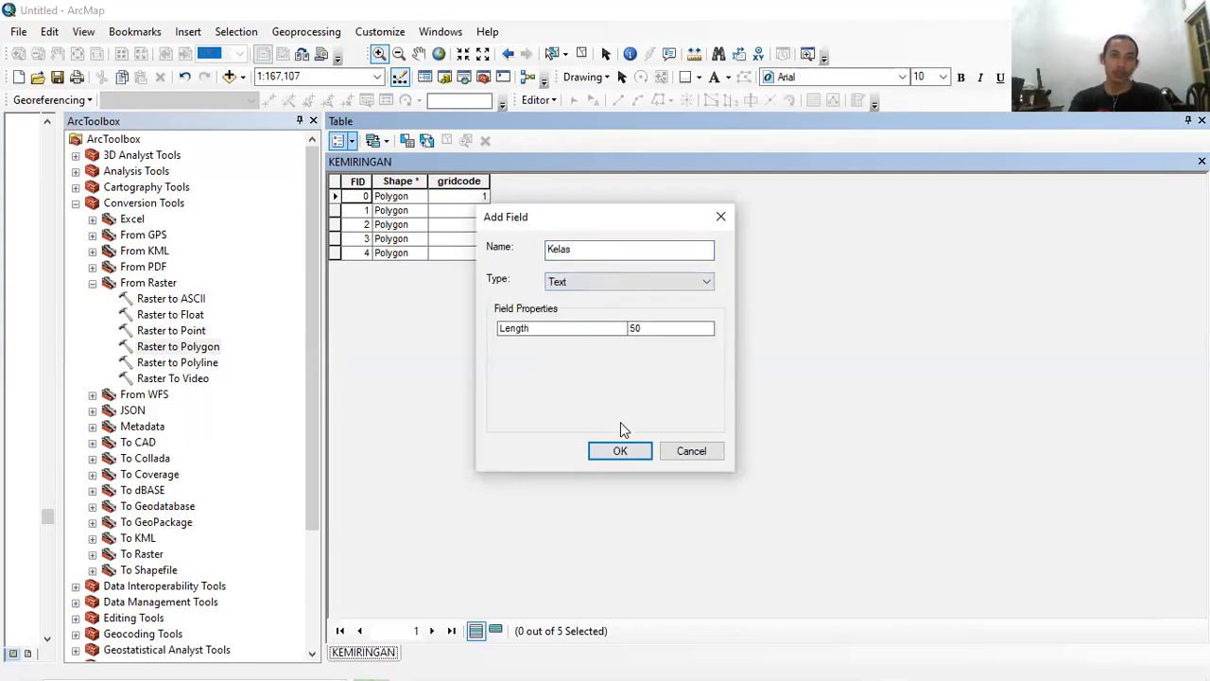
click(617, 461)
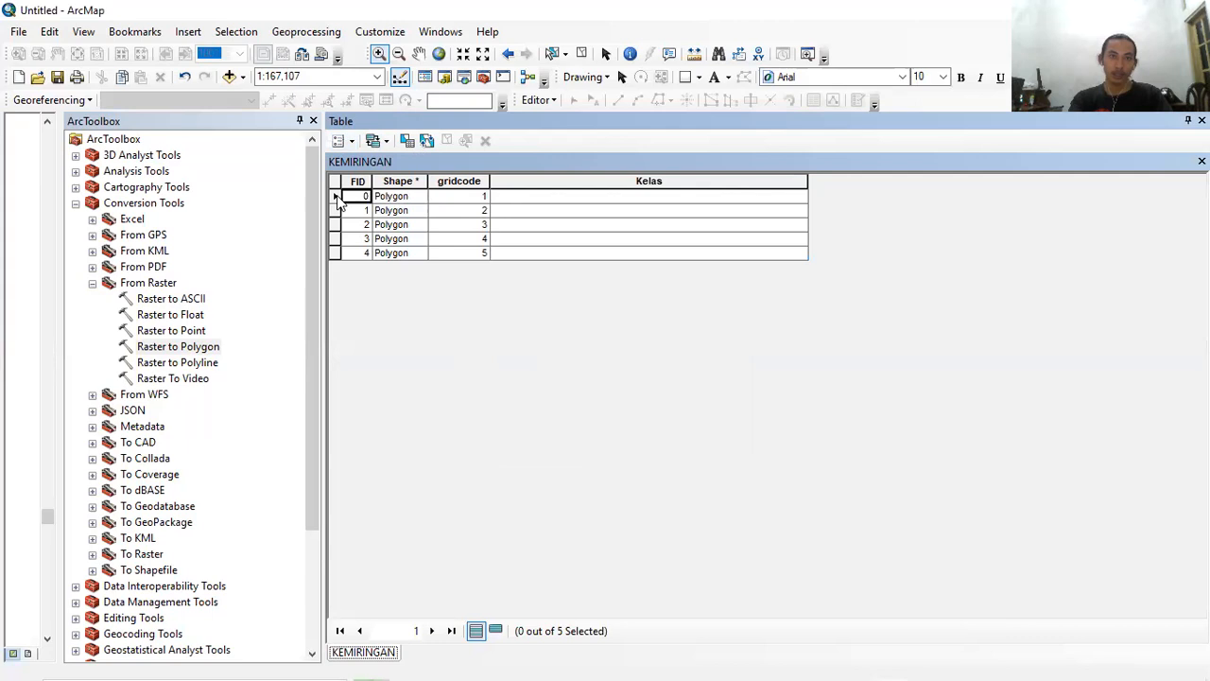
Start an edit session on the KEMIRINGAN layer's workspace
click(337, 196)
click(537, 100)
click(556, 119)
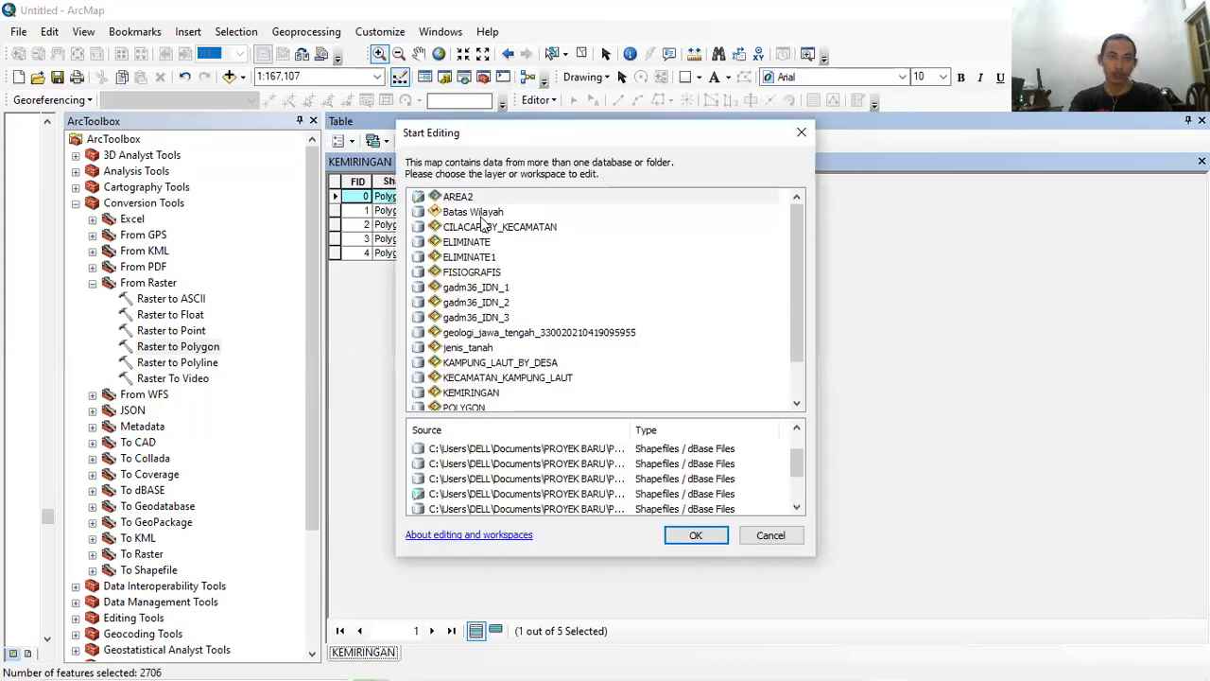
click(491, 256)
click(695, 535)
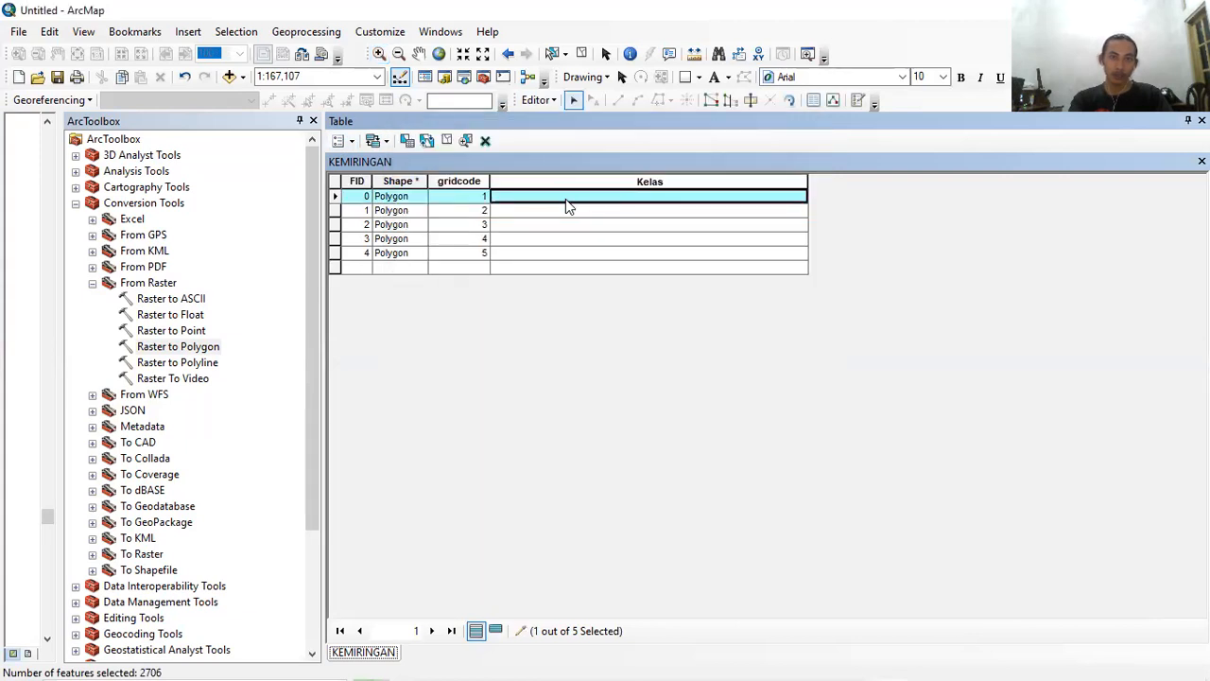
Enter Kelas values 0-8 %, 8 - 15 %, 15 - 25 %, 25 - 45 % and > 45 %
click(566, 199)
text(0-8 %)
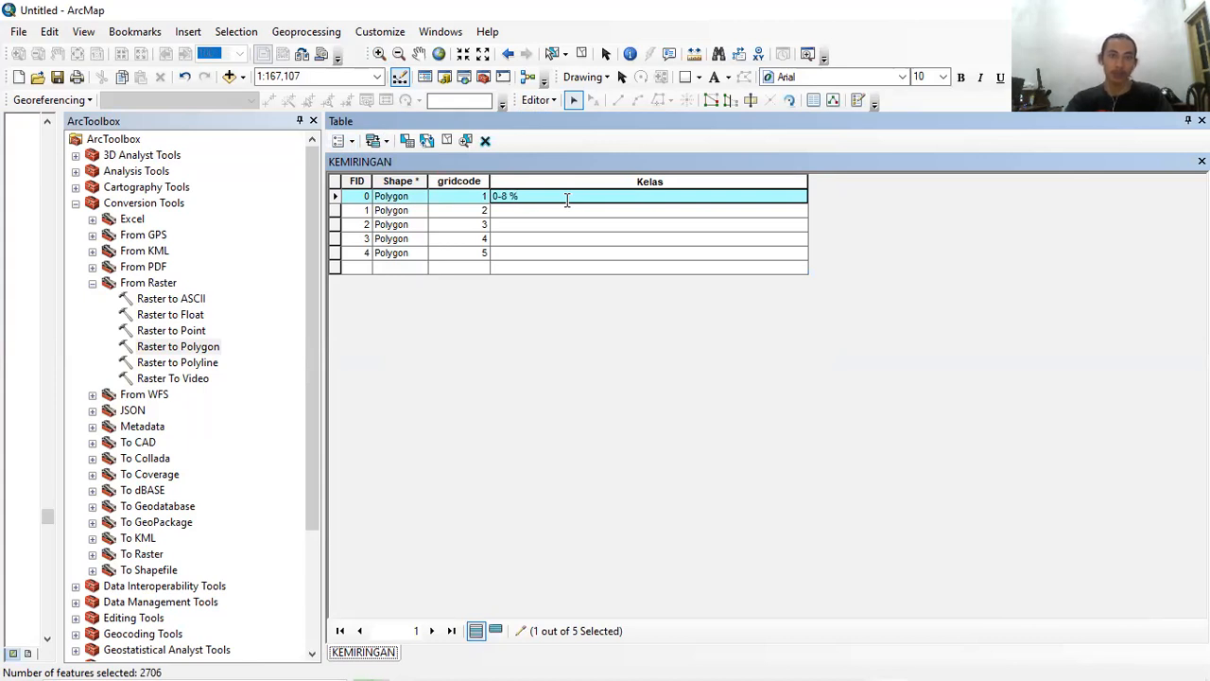
click(561, 212)
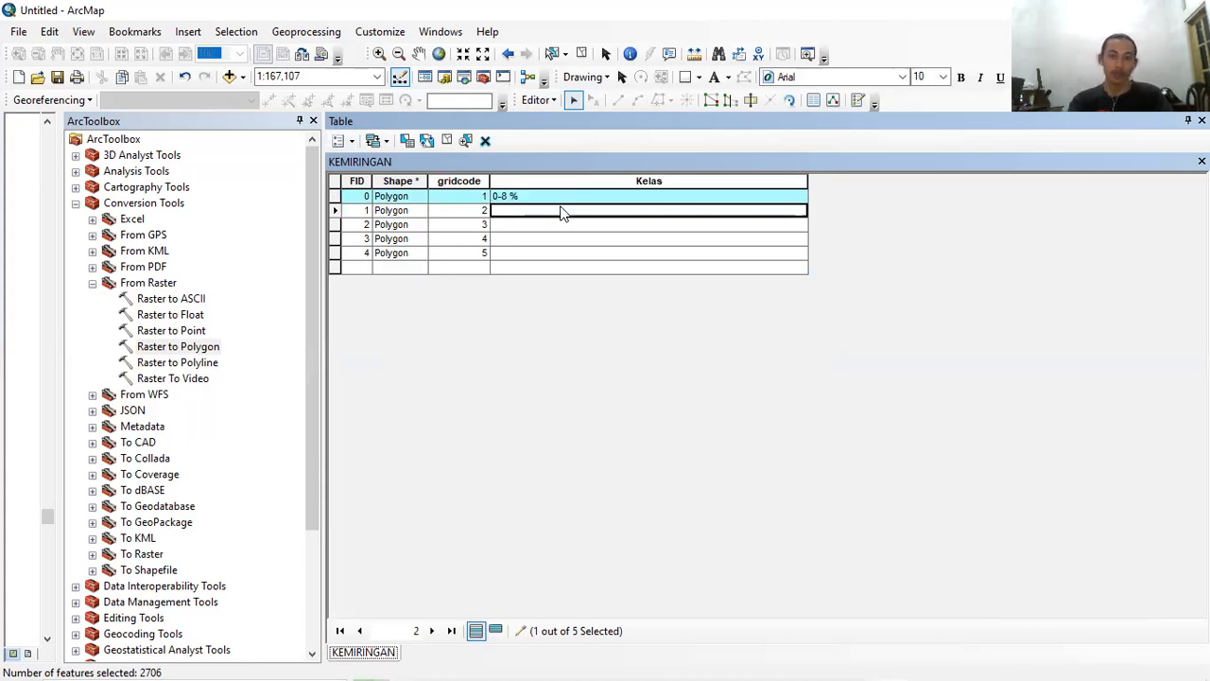
text(8 - 15 %)
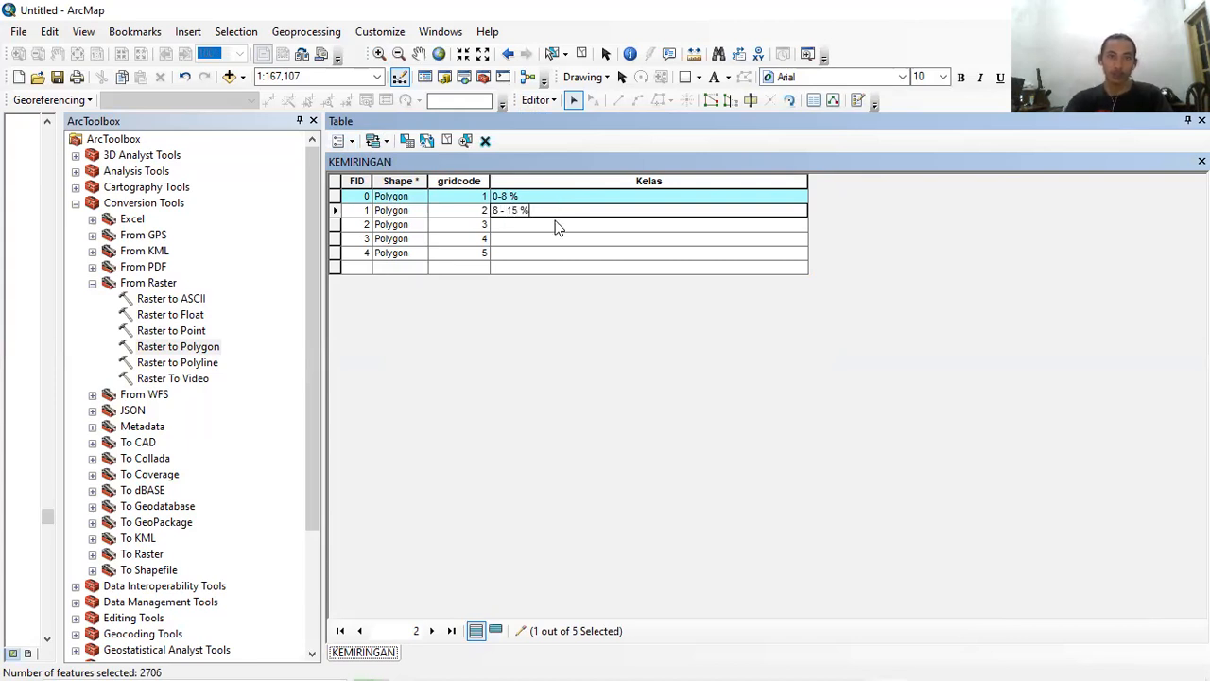
click(558, 225)
text(15 - 45 %)
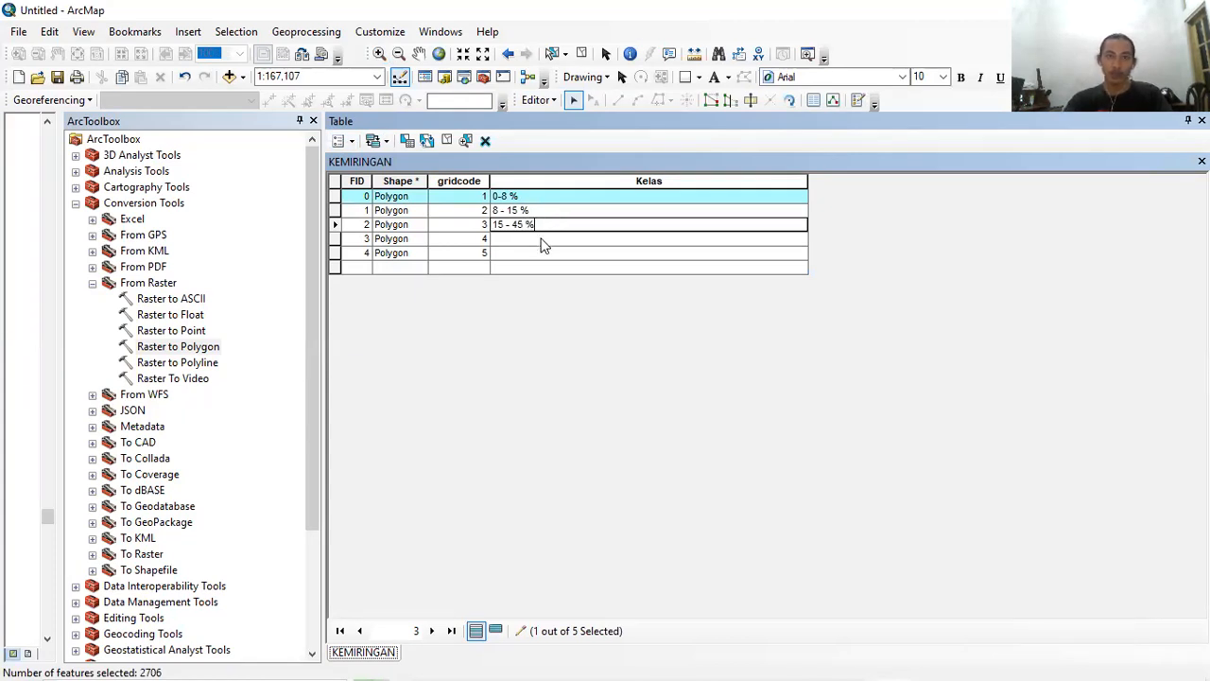
click(543, 242)
click(510, 224)
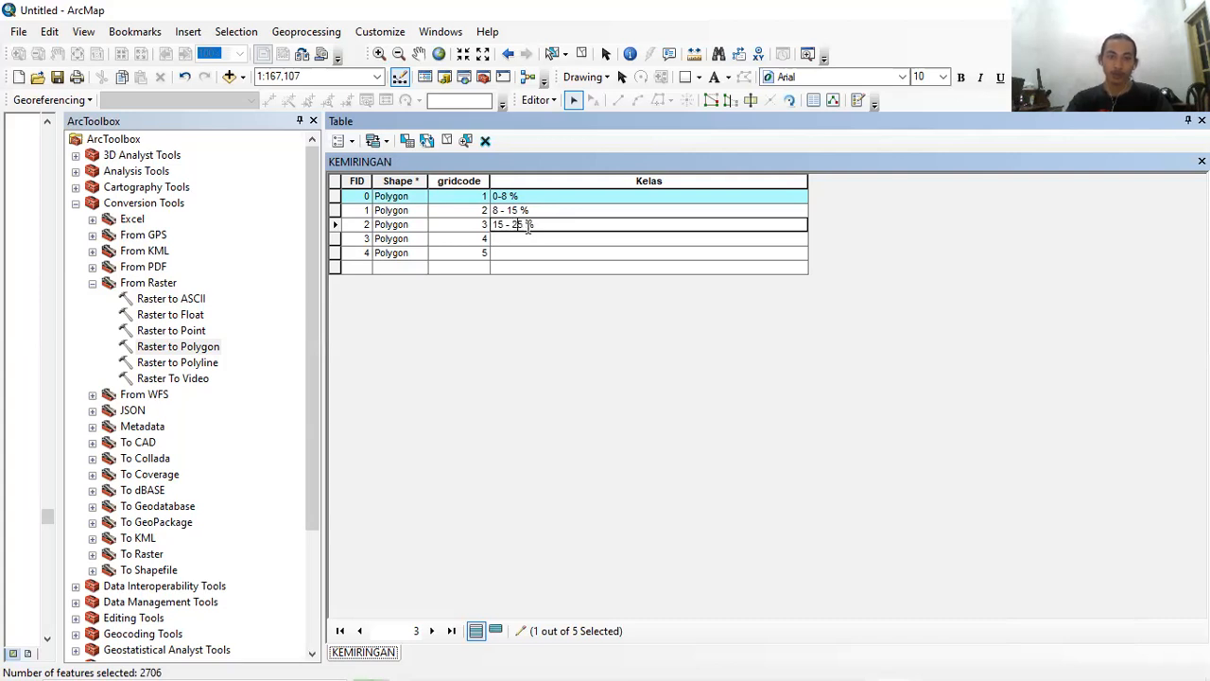
click(525, 241)
text(25 - 45 %)
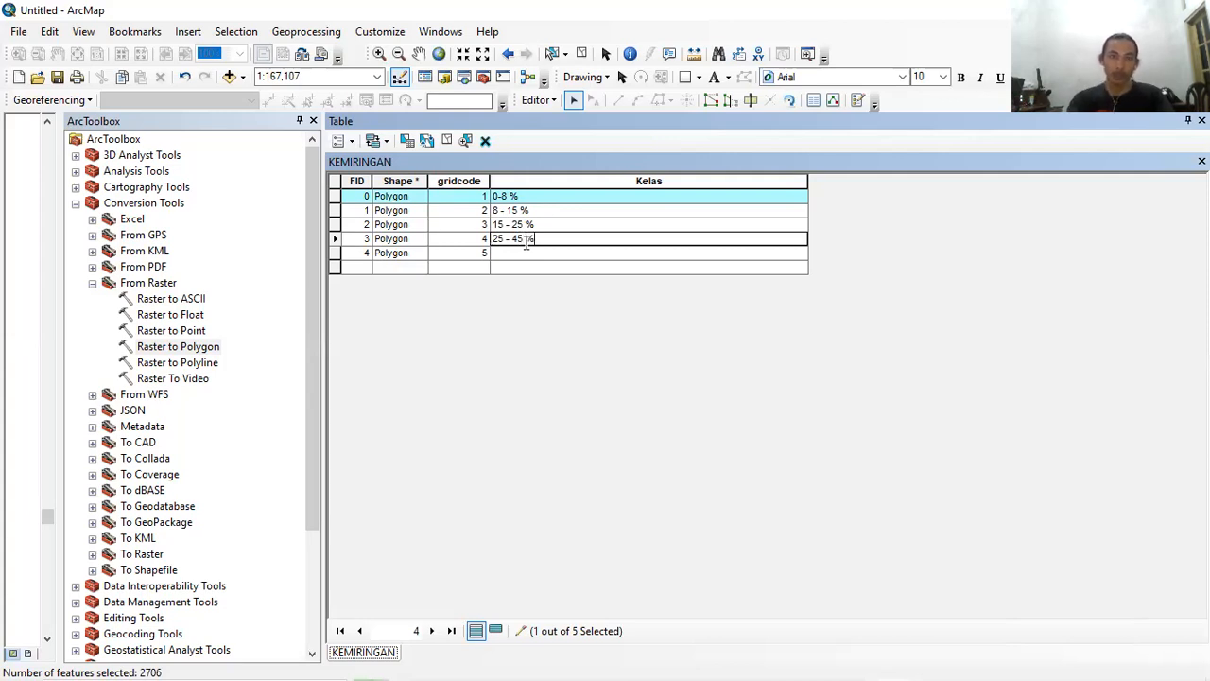
click(529, 250)
text(> 45 %)
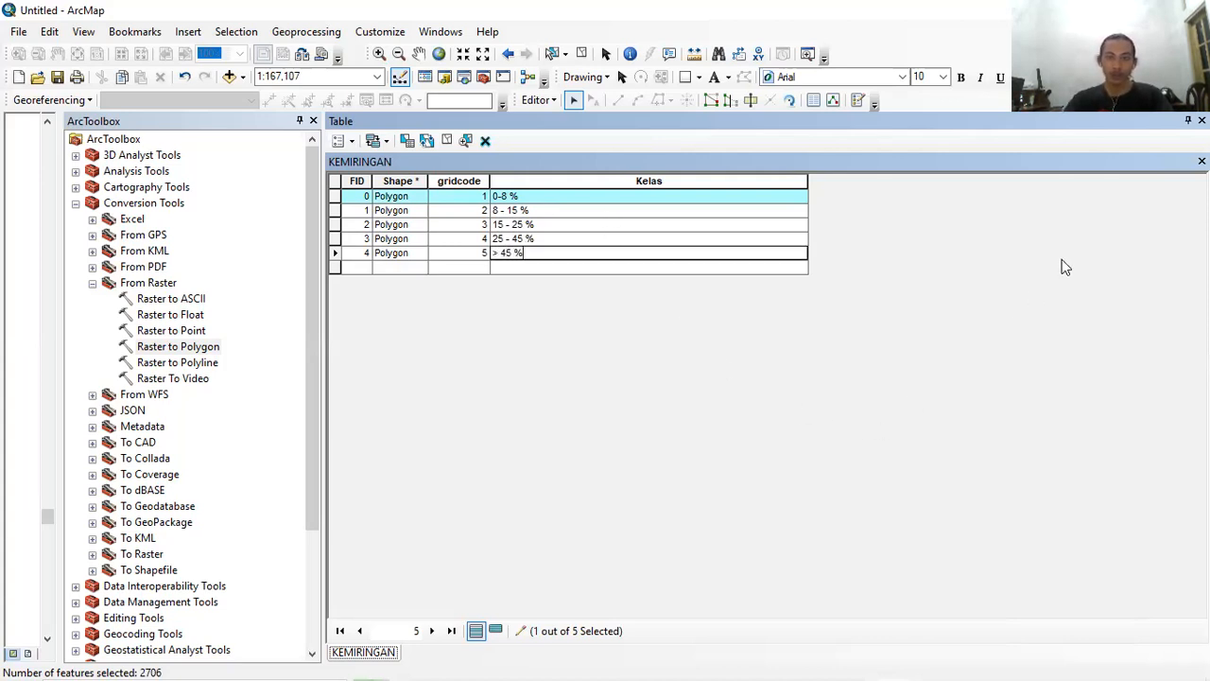
click(333, 182)
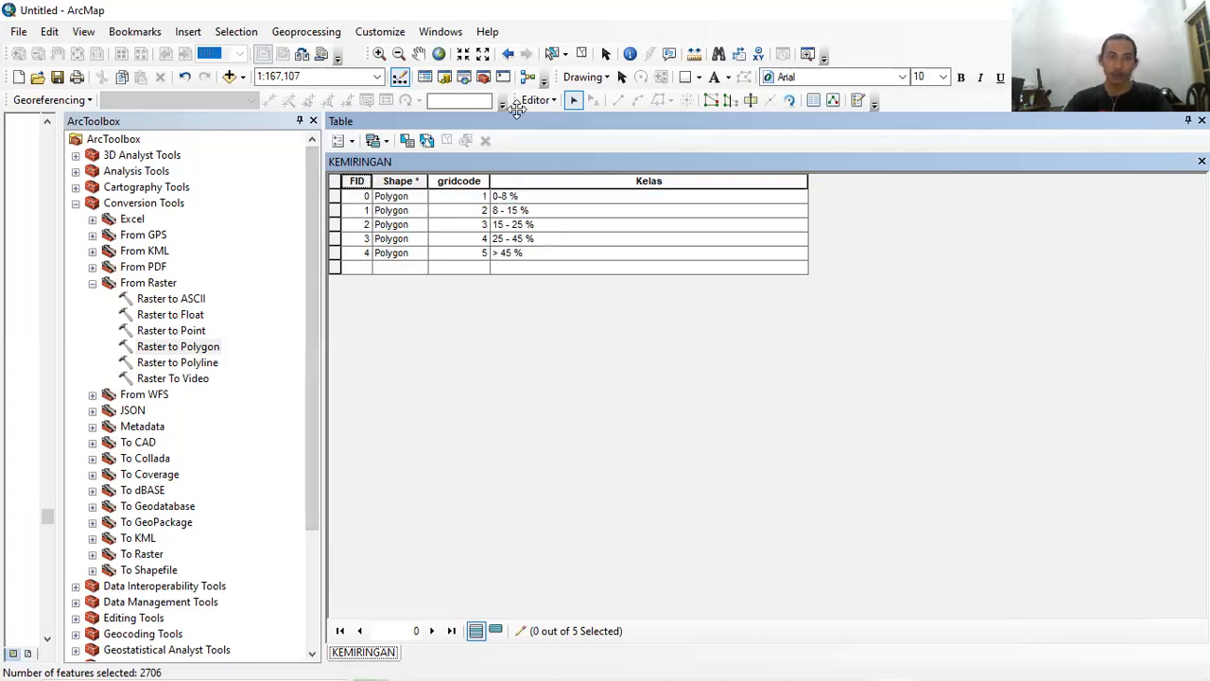
Save the Kelas edits and stop editing
click(535, 100)
click(557, 161)
click(544, 100)
click(567, 140)
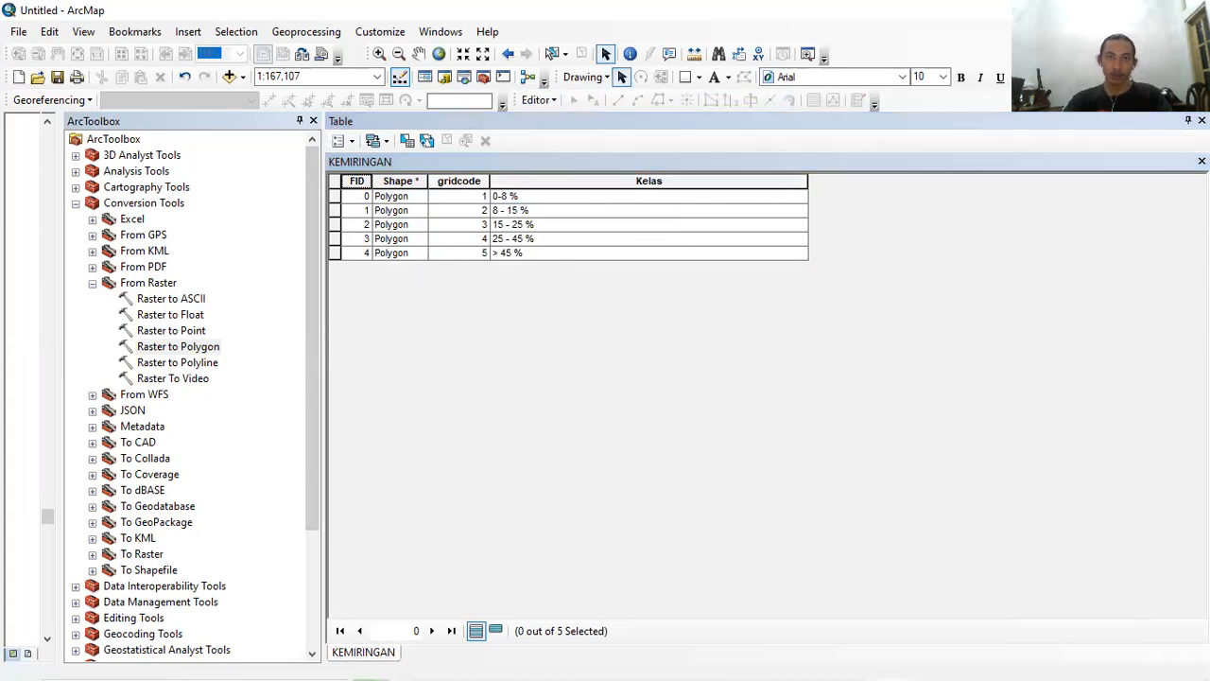
Symbolize KEMIRINGAN by unique Kelas values with all classes and a green-to-red colour ramp
click(1201, 121)
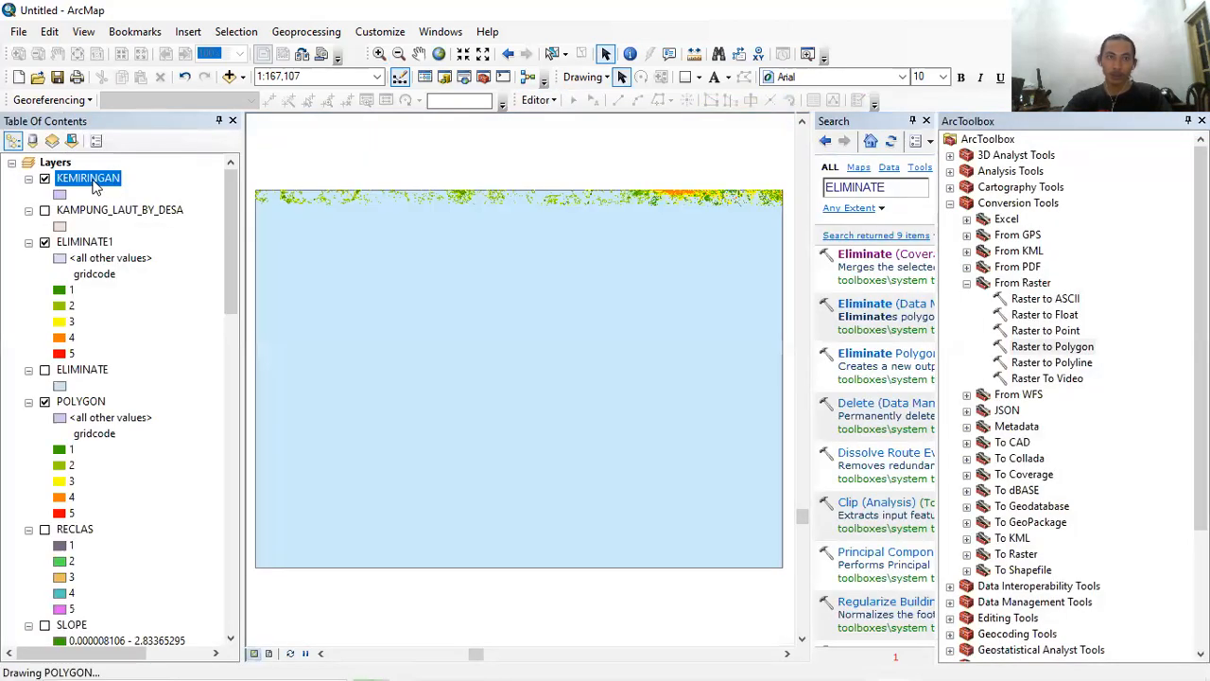
right_click(92, 184)
click(162, 545)
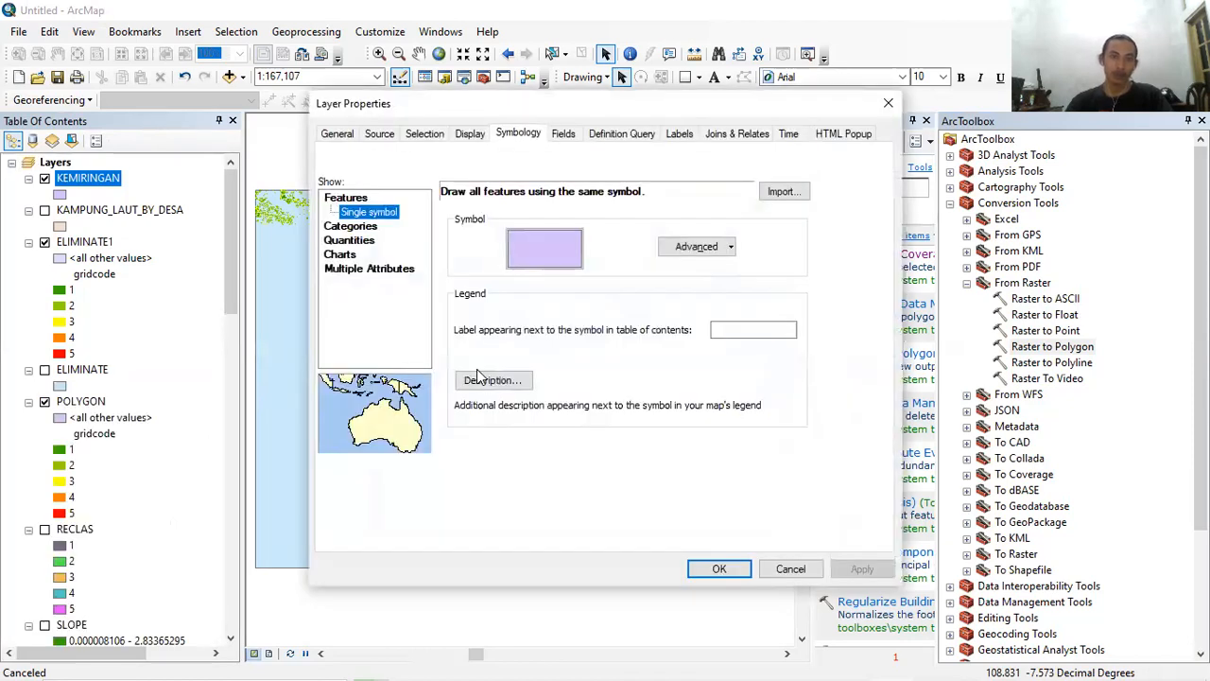
click(356, 227)
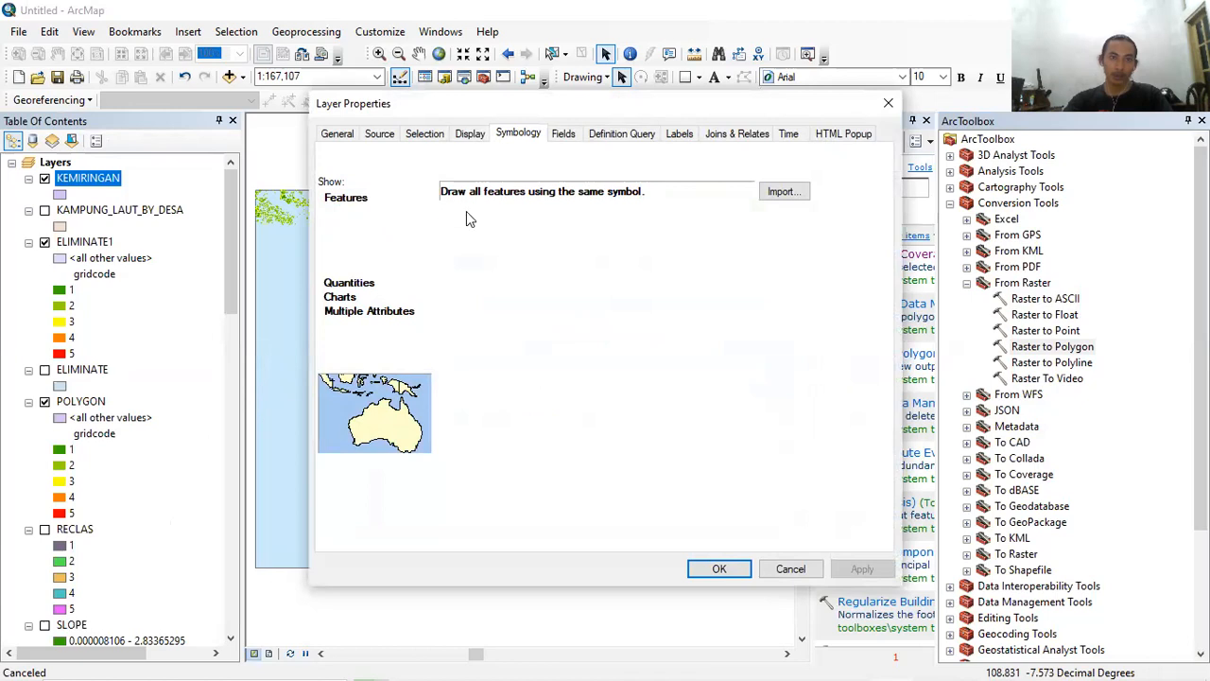
click(487, 227)
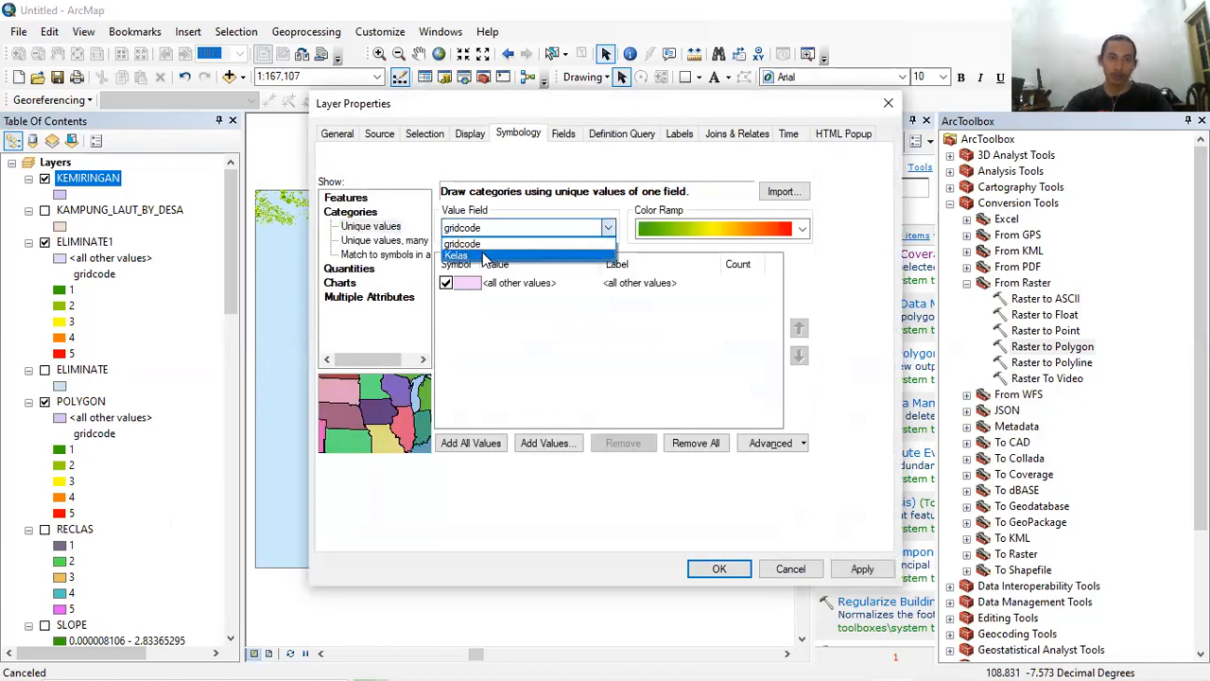
click(482, 256)
click(471, 442)
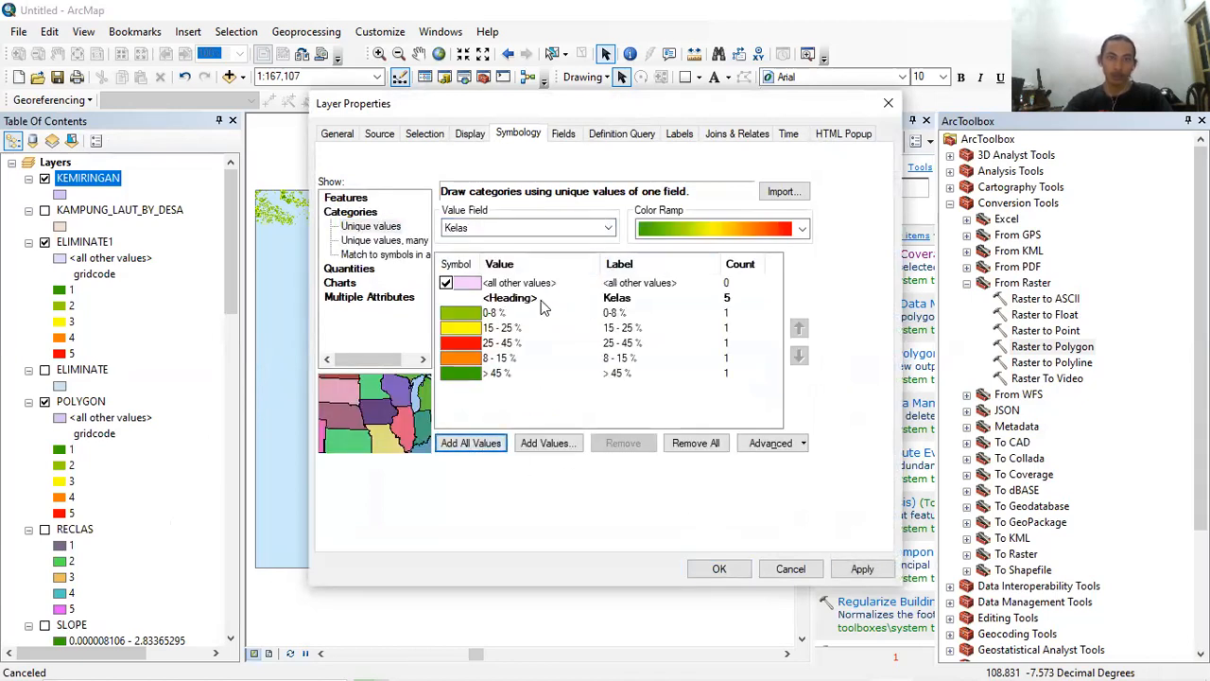
click(690, 233)
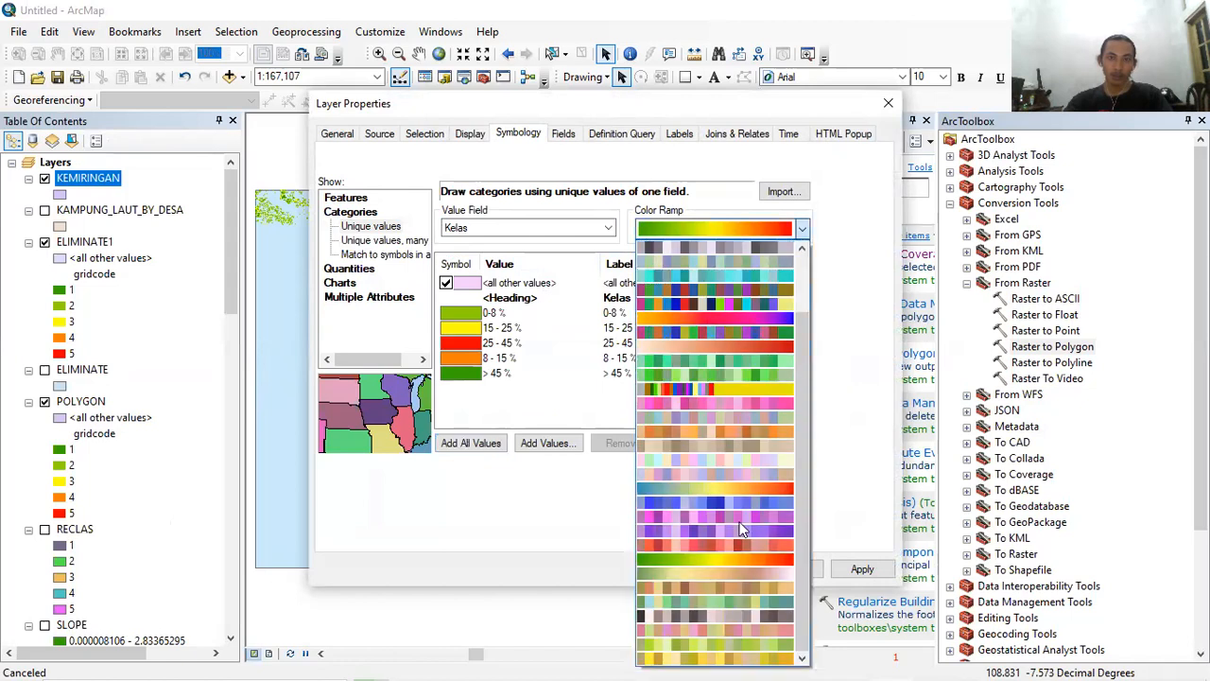
click(750, 557)
Move 8 - 15 % below 0-8 %, reapply the green-to-red ramp, and hide ELIMINATE1 and POLYGON
click(515, 328)
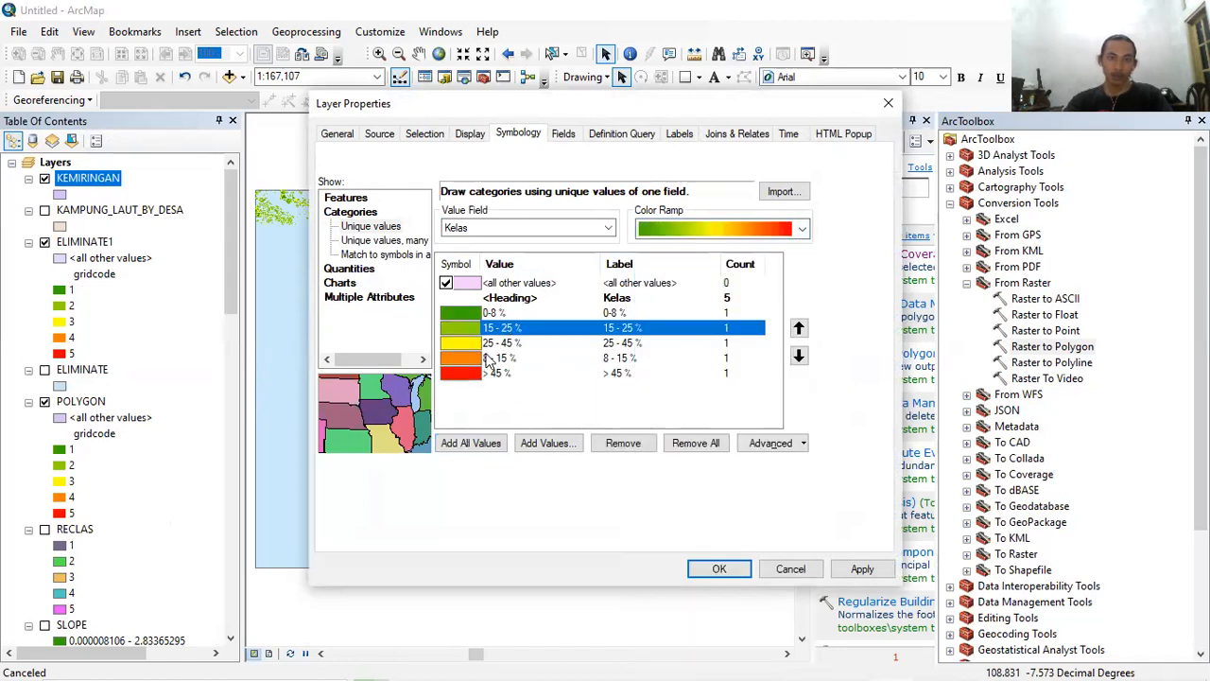
click(489, 359)
click(799, 328)
click(798, 328)
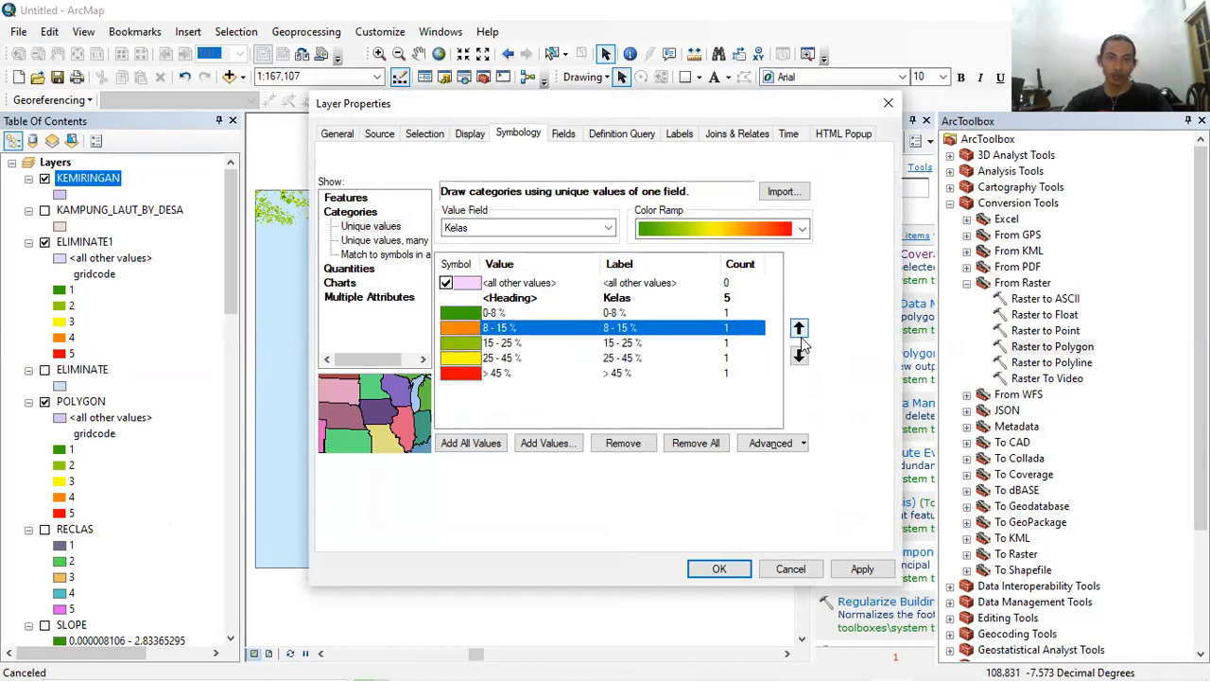
click(578, 423)
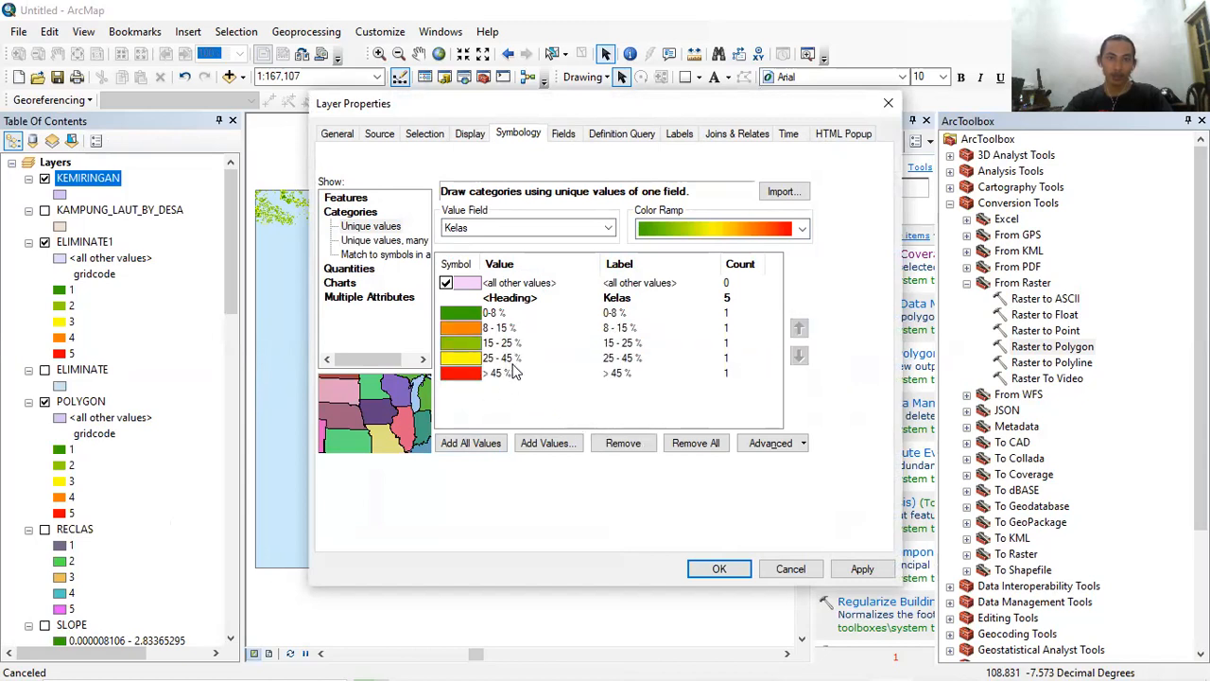
click(674, 231)
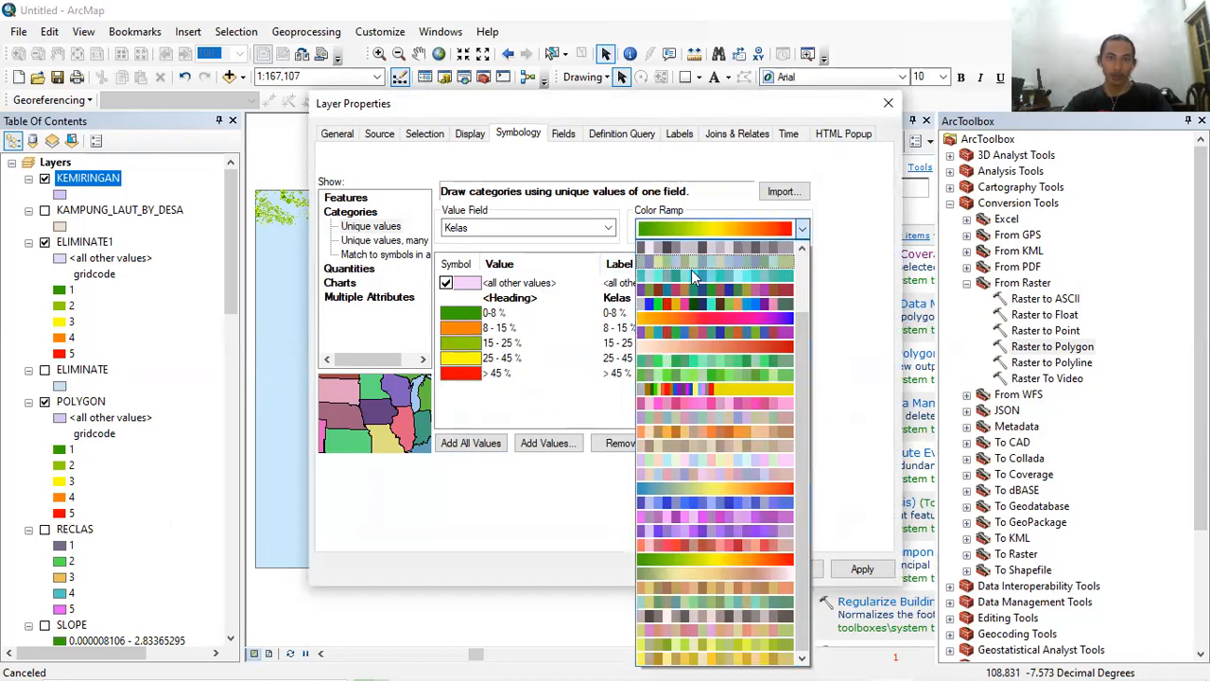
click(711, 557)
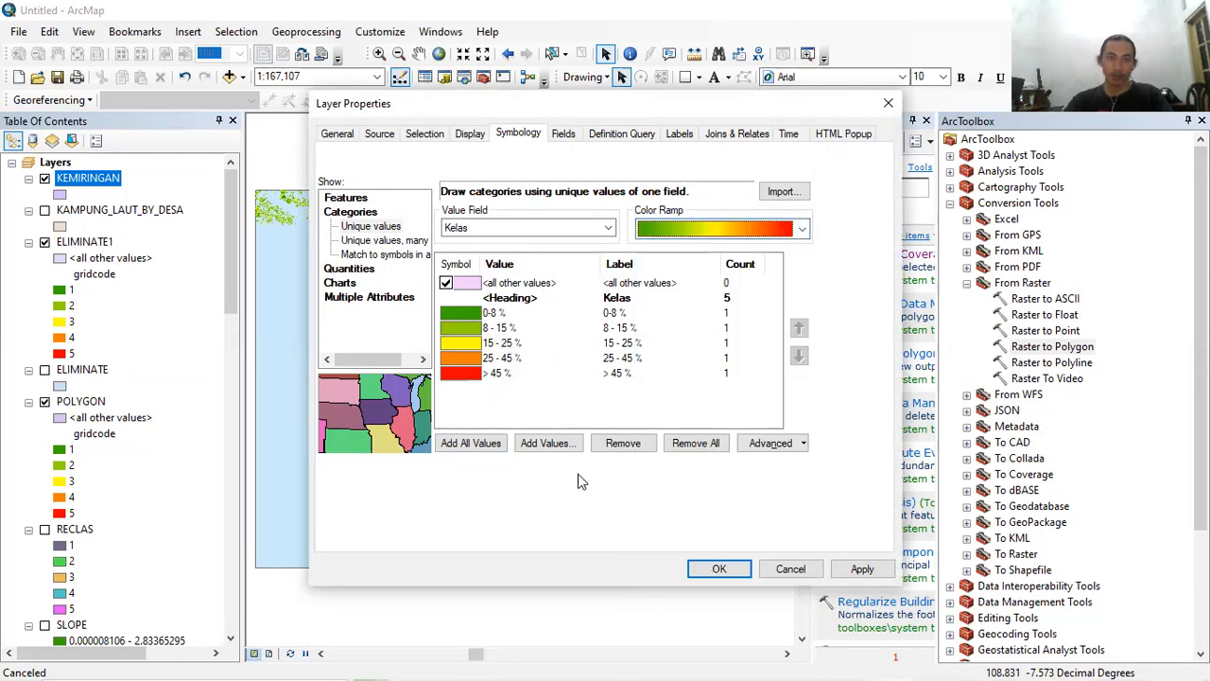
click(857, 565)
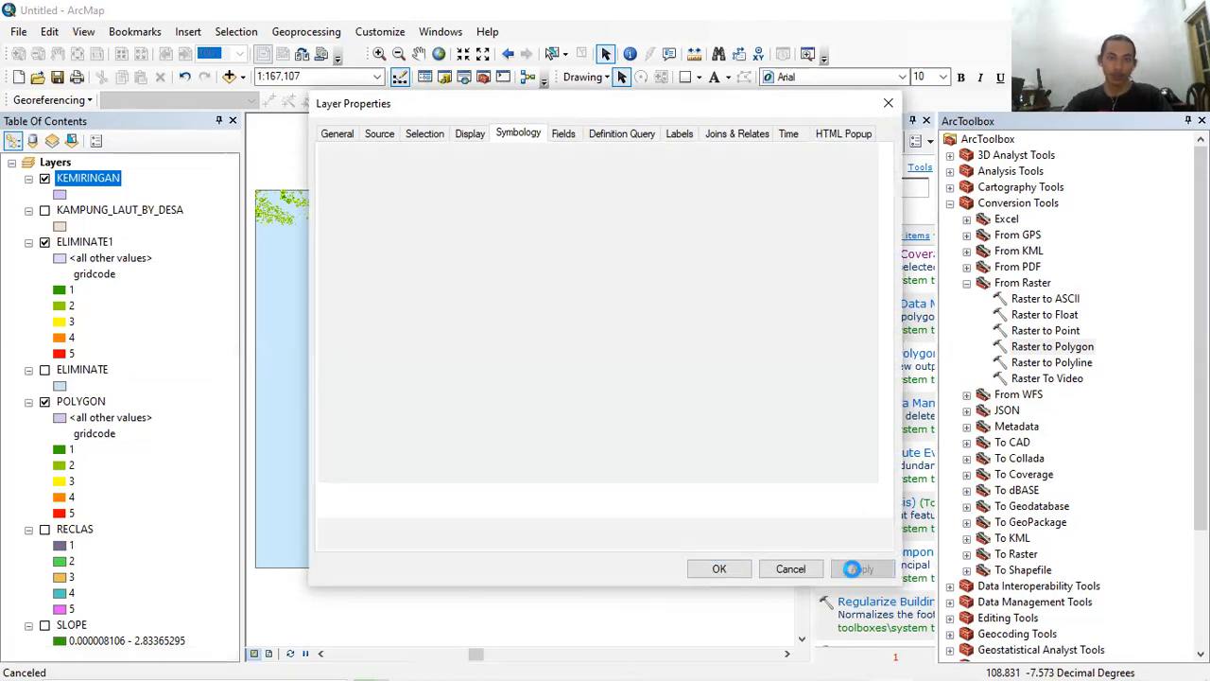
click(714, 570)
click(45, 338)
click(45, 497)
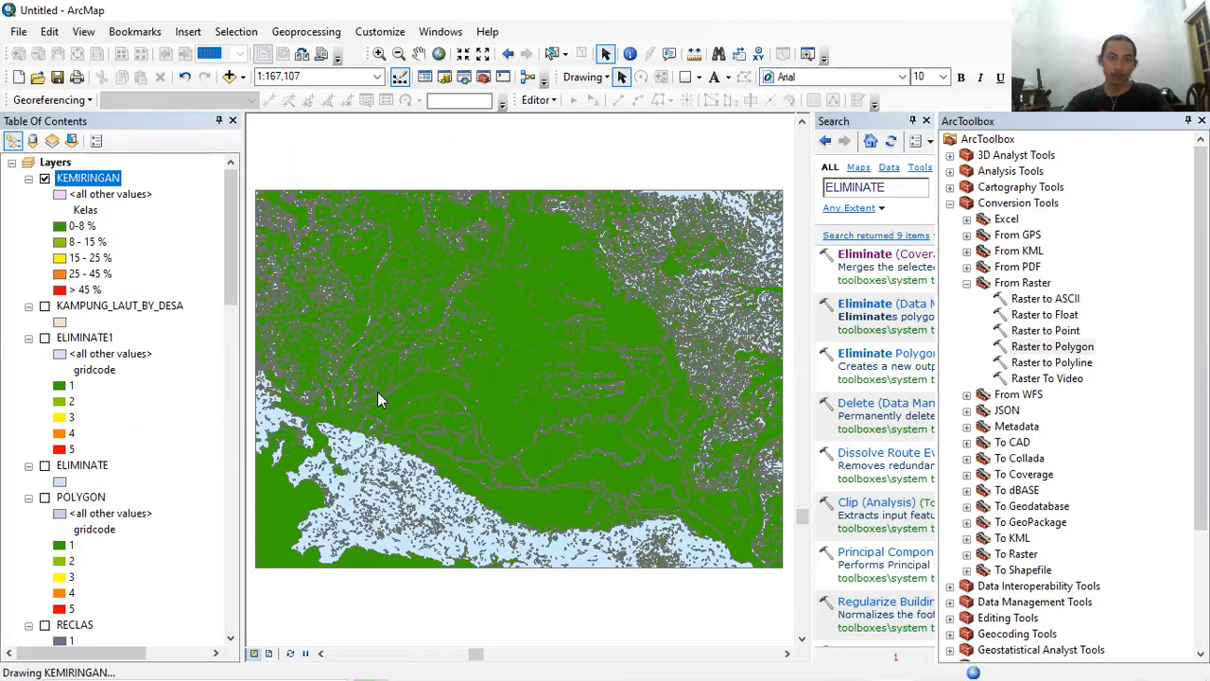
Set the outline colour of all five KEMIRINGAN class symbols to No Color
right_click(83, 184)
click(184, 545)
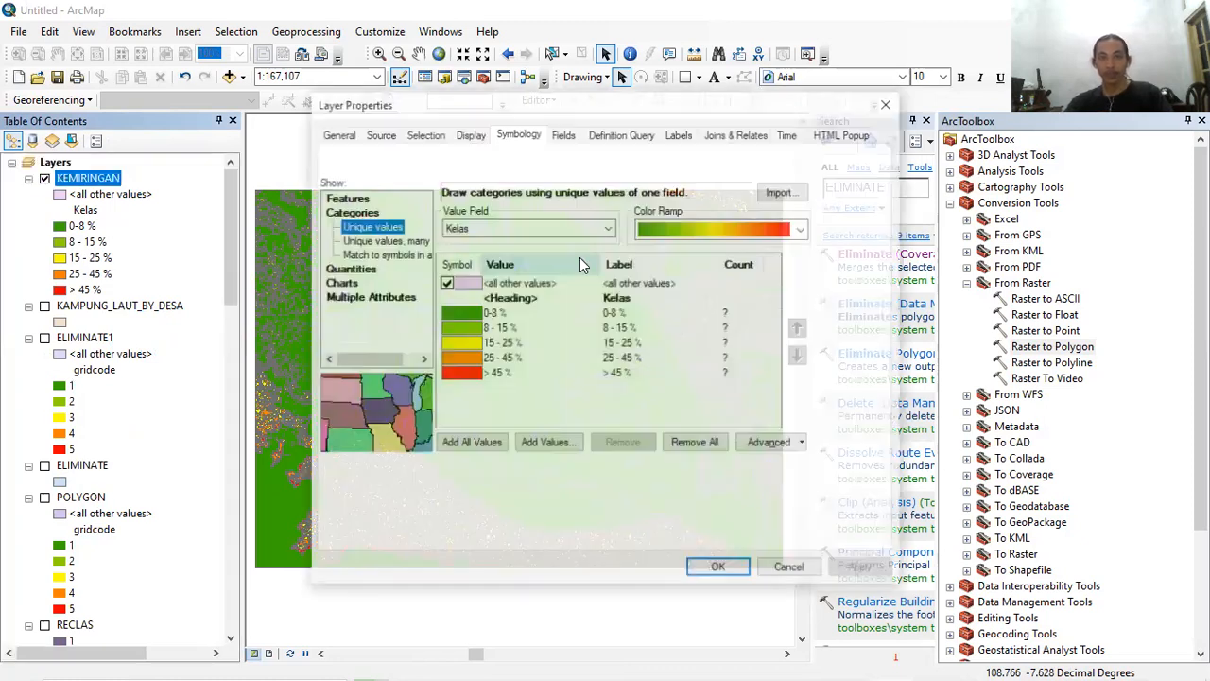
double_click(562, 292)
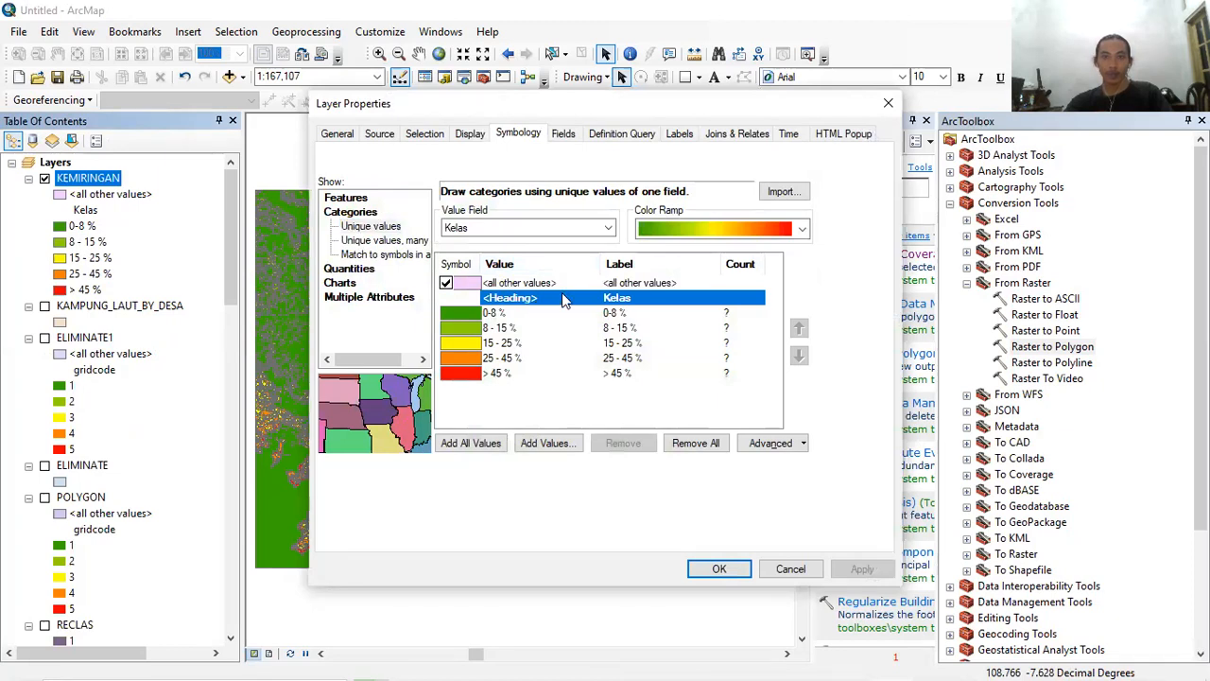
click(1160, 345)
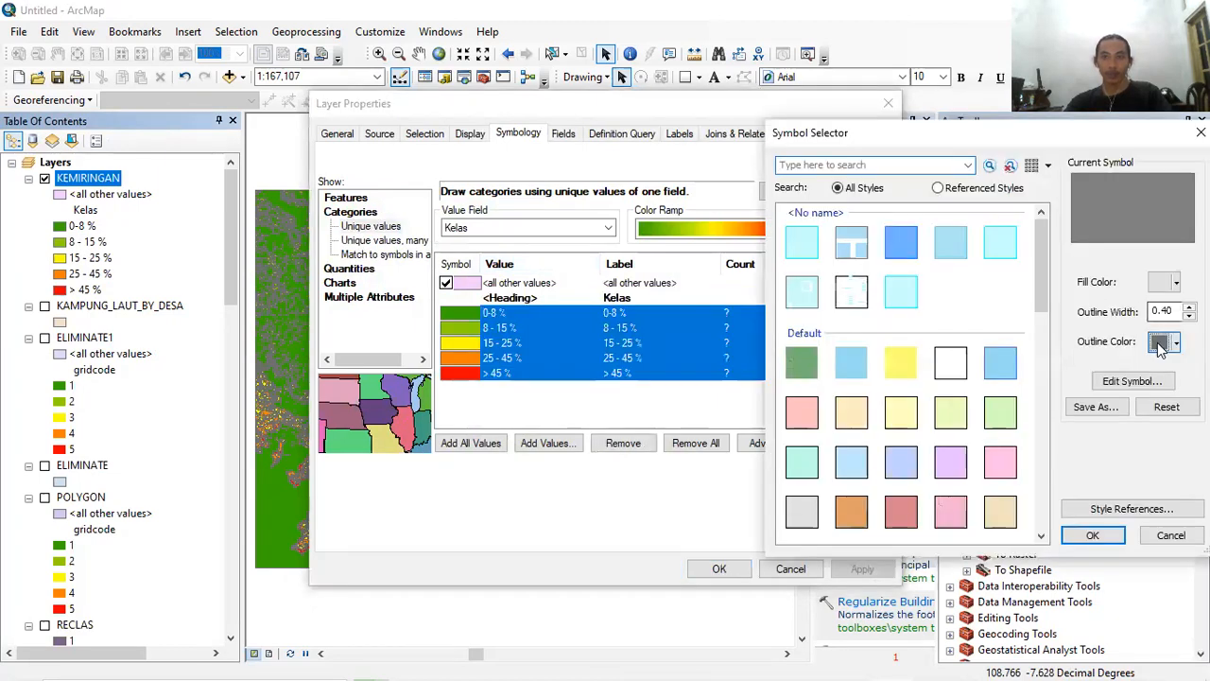
click(1074, 536)
click(720, 568)
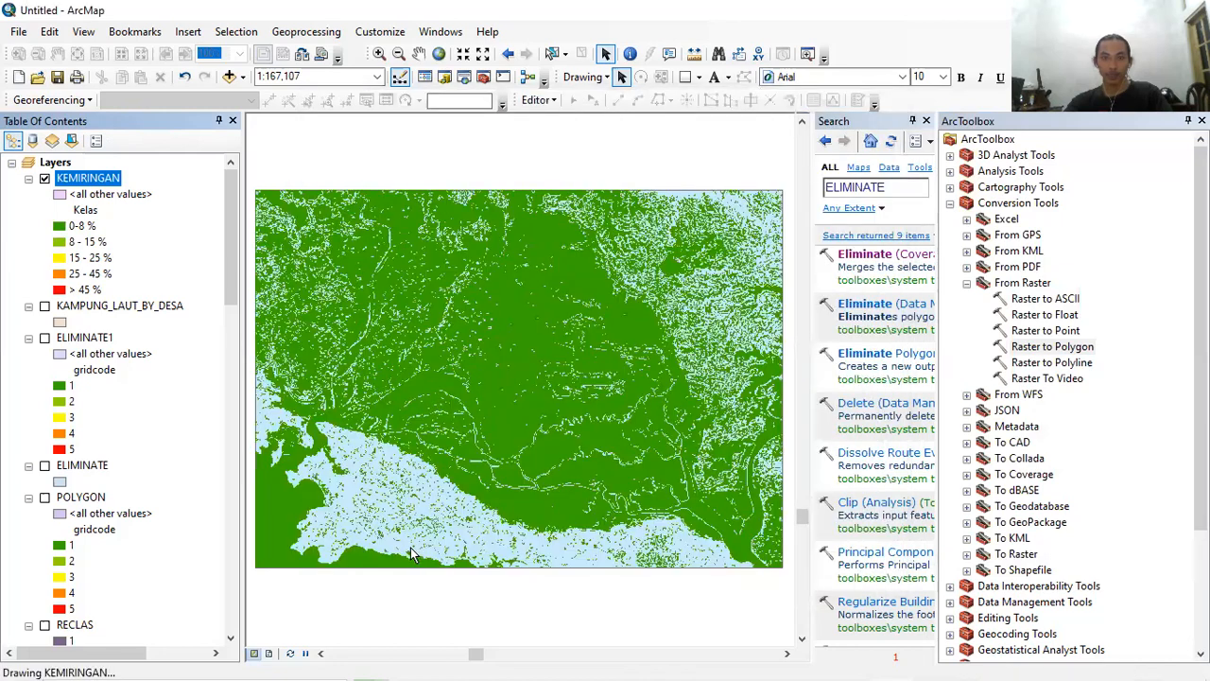